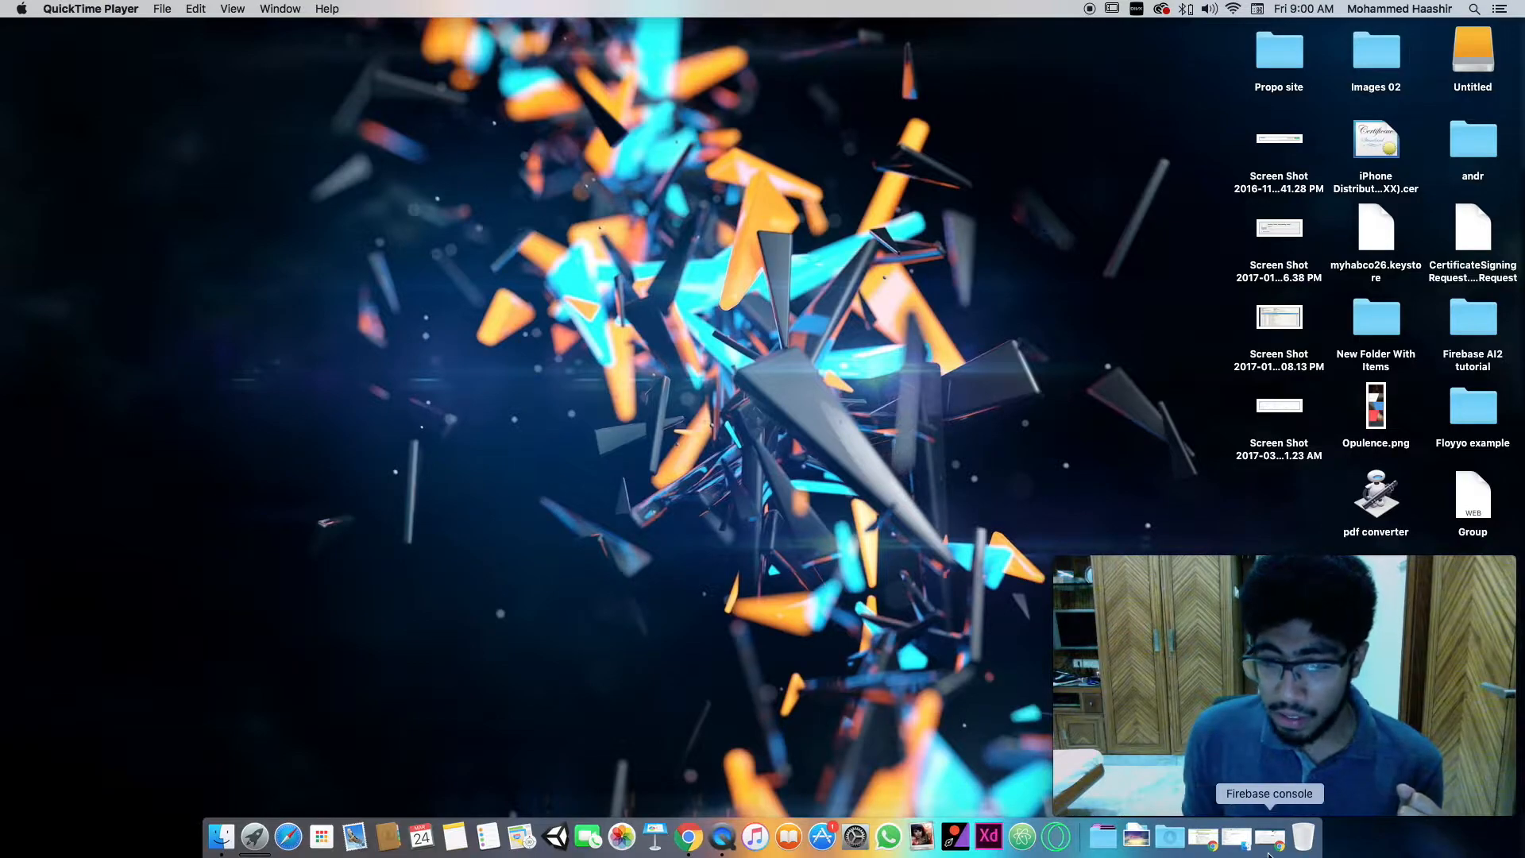
# - Switch to the Chrome window with the Firebase console and highlight the console.firebase.google.com address
pyautogui.click(1268, 850)
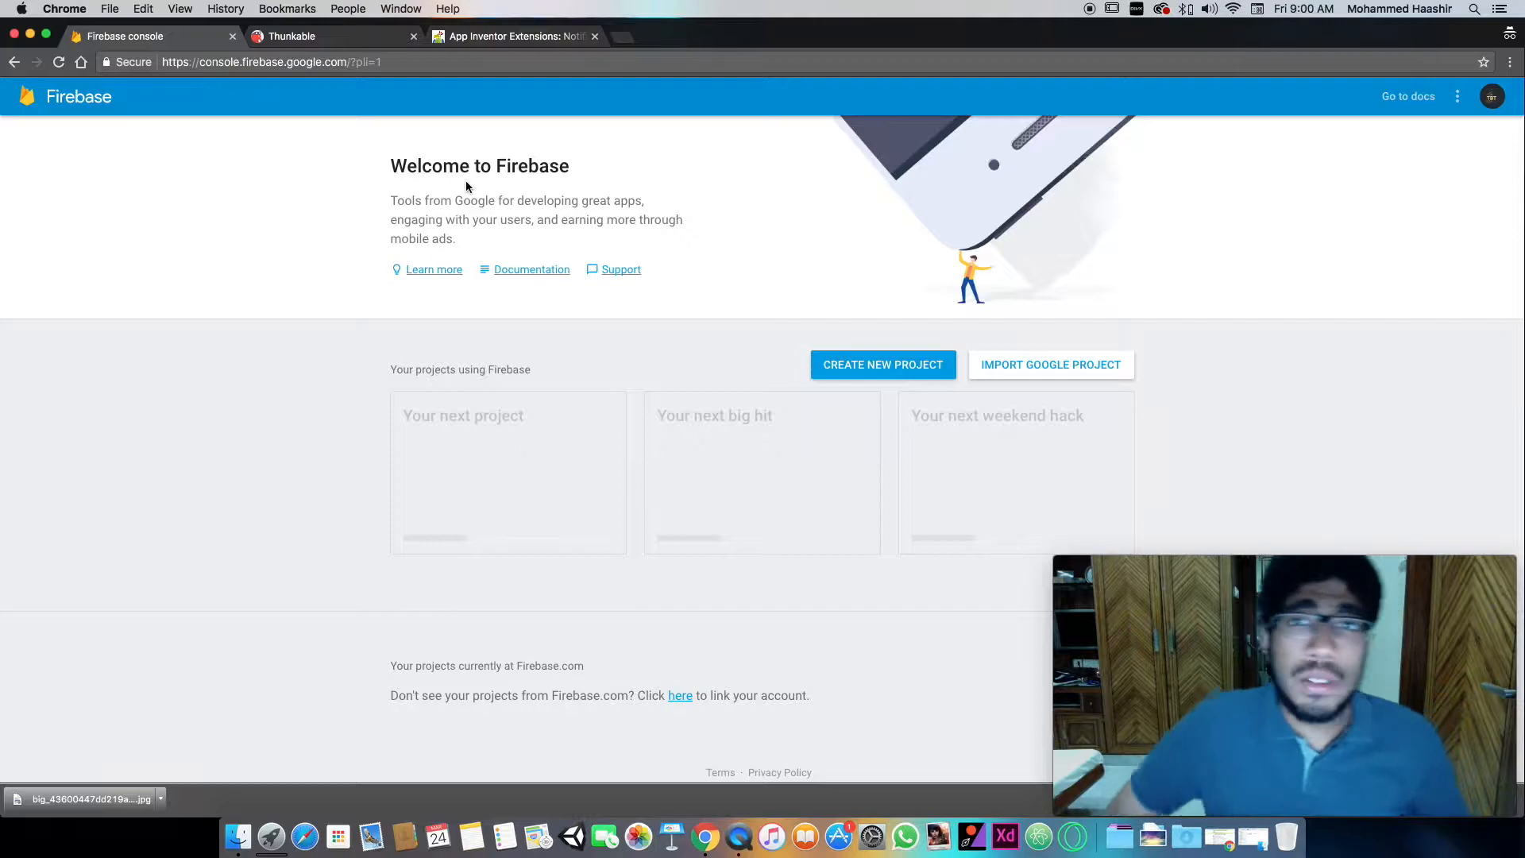
pyautogui.click(351, 63)
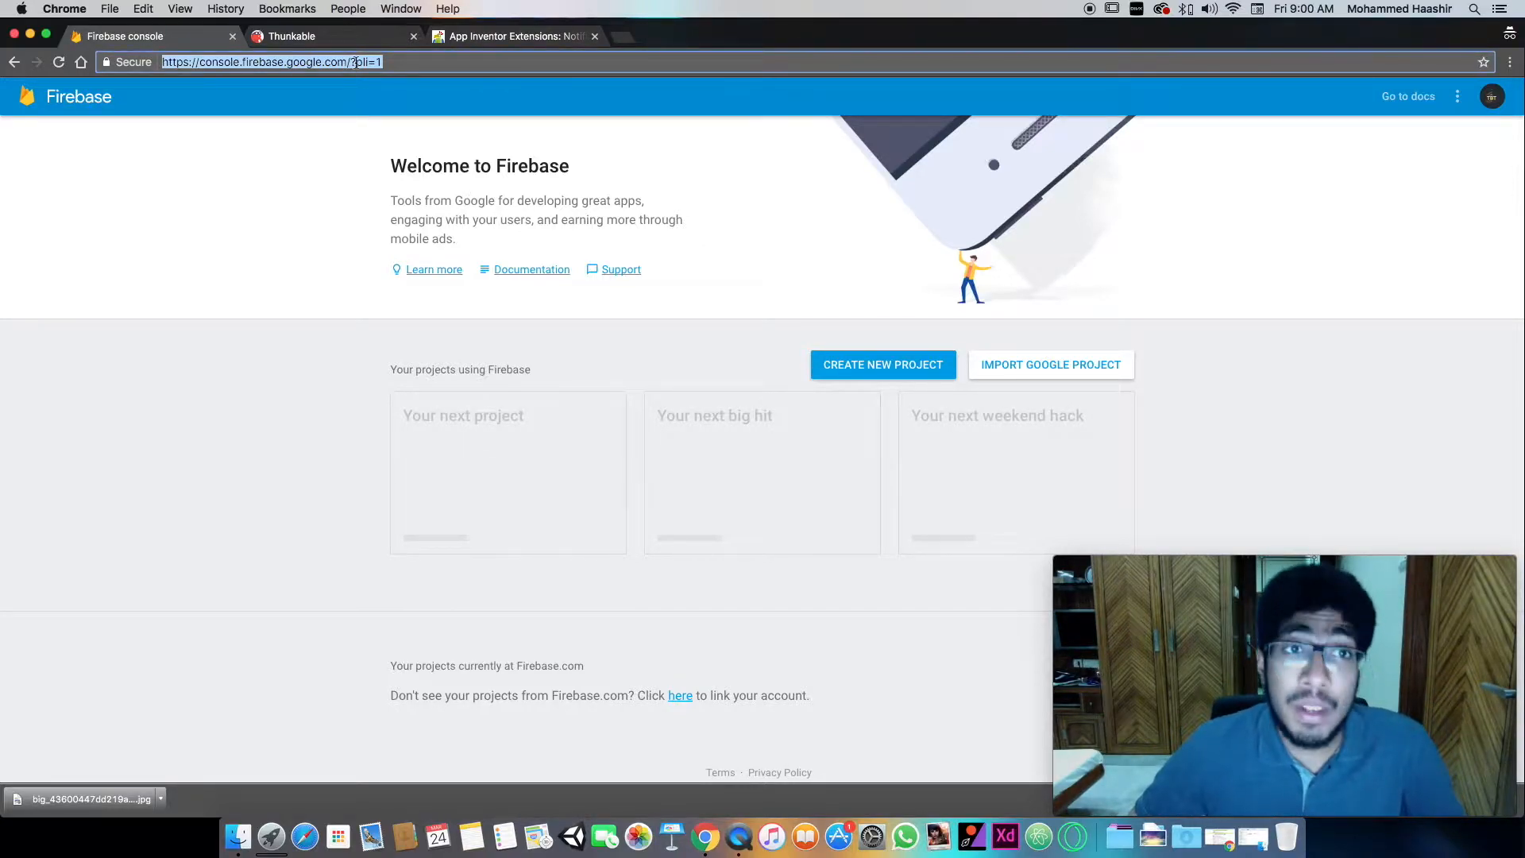
pyautogui.click(352, 63)
pyautogui.moveTo(347, 63); pyautogui.dragTo(198, 69)
pyautogui.click(256, 151)
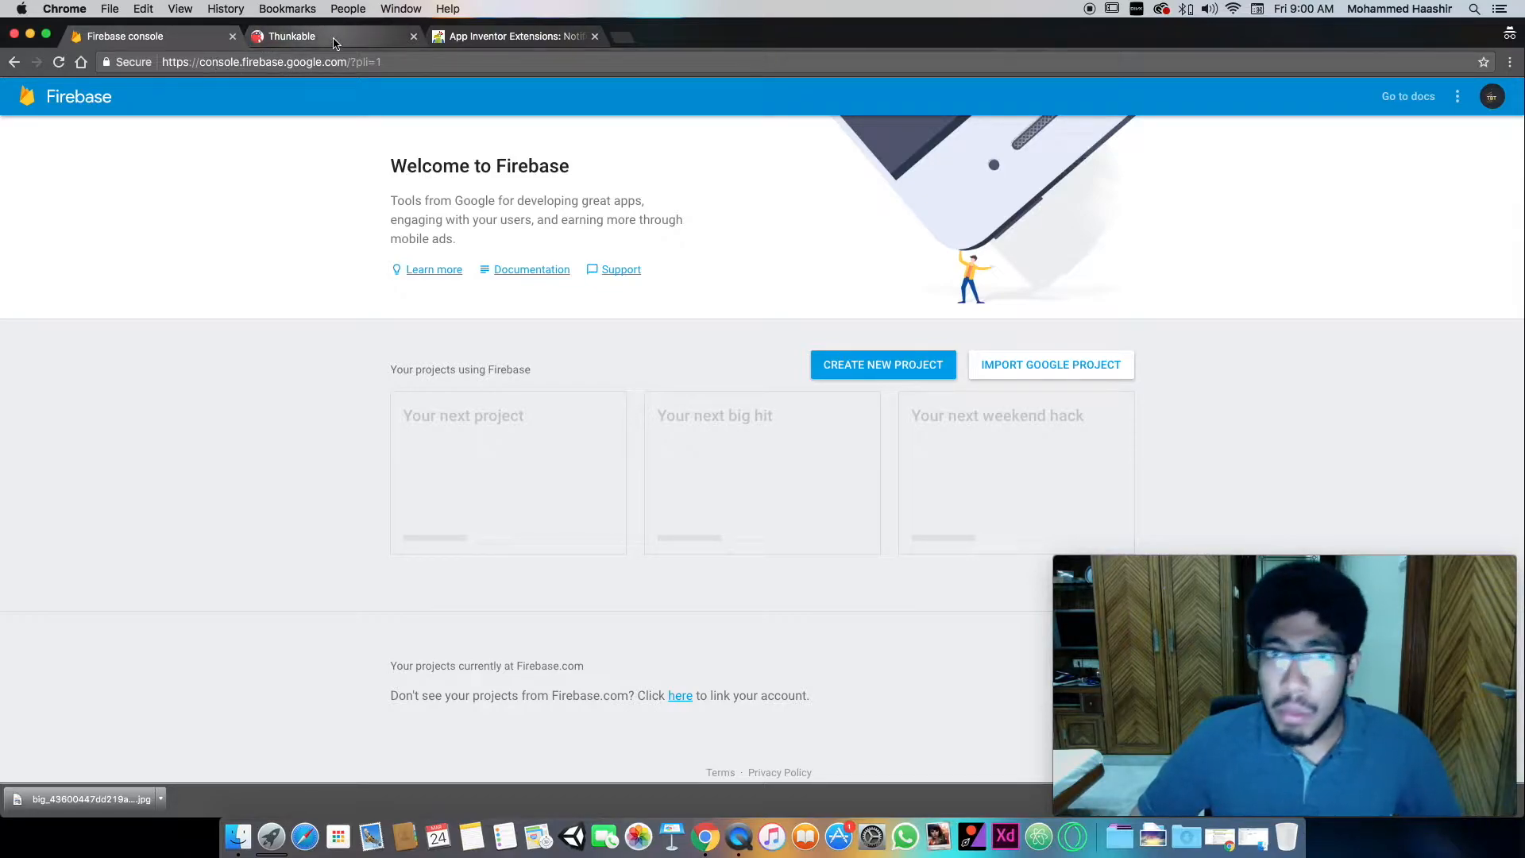
# - View the Thunkable page and the Pura Vida Apps notification extension page, selecting each one's web address
pyautogui.click(252, 42)
pyautogui.click(337, 61)
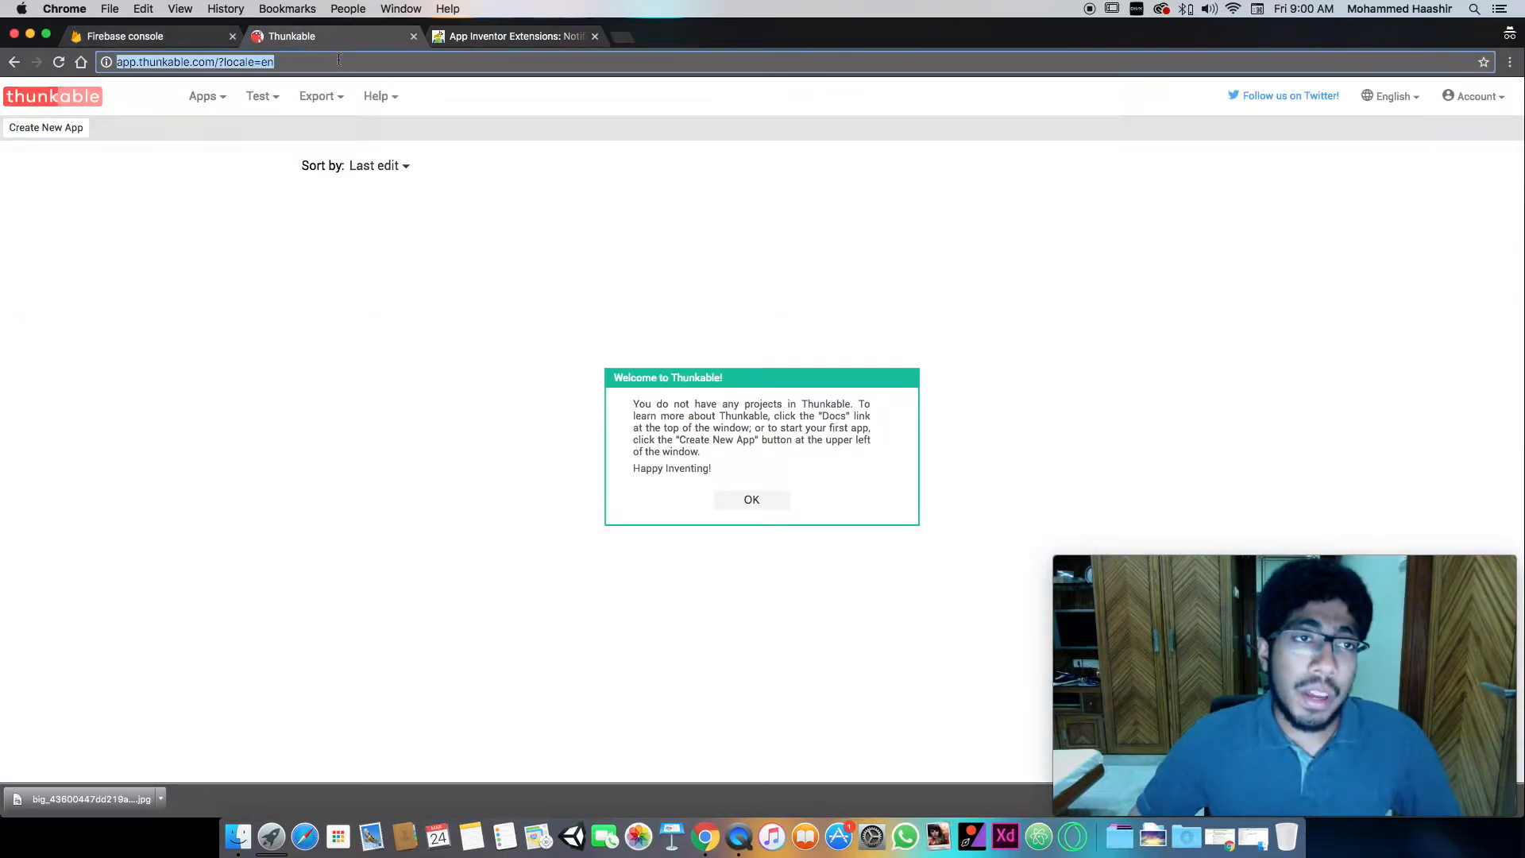
pyautogui.click(496, 37)
pyautogui.click(425, 64)
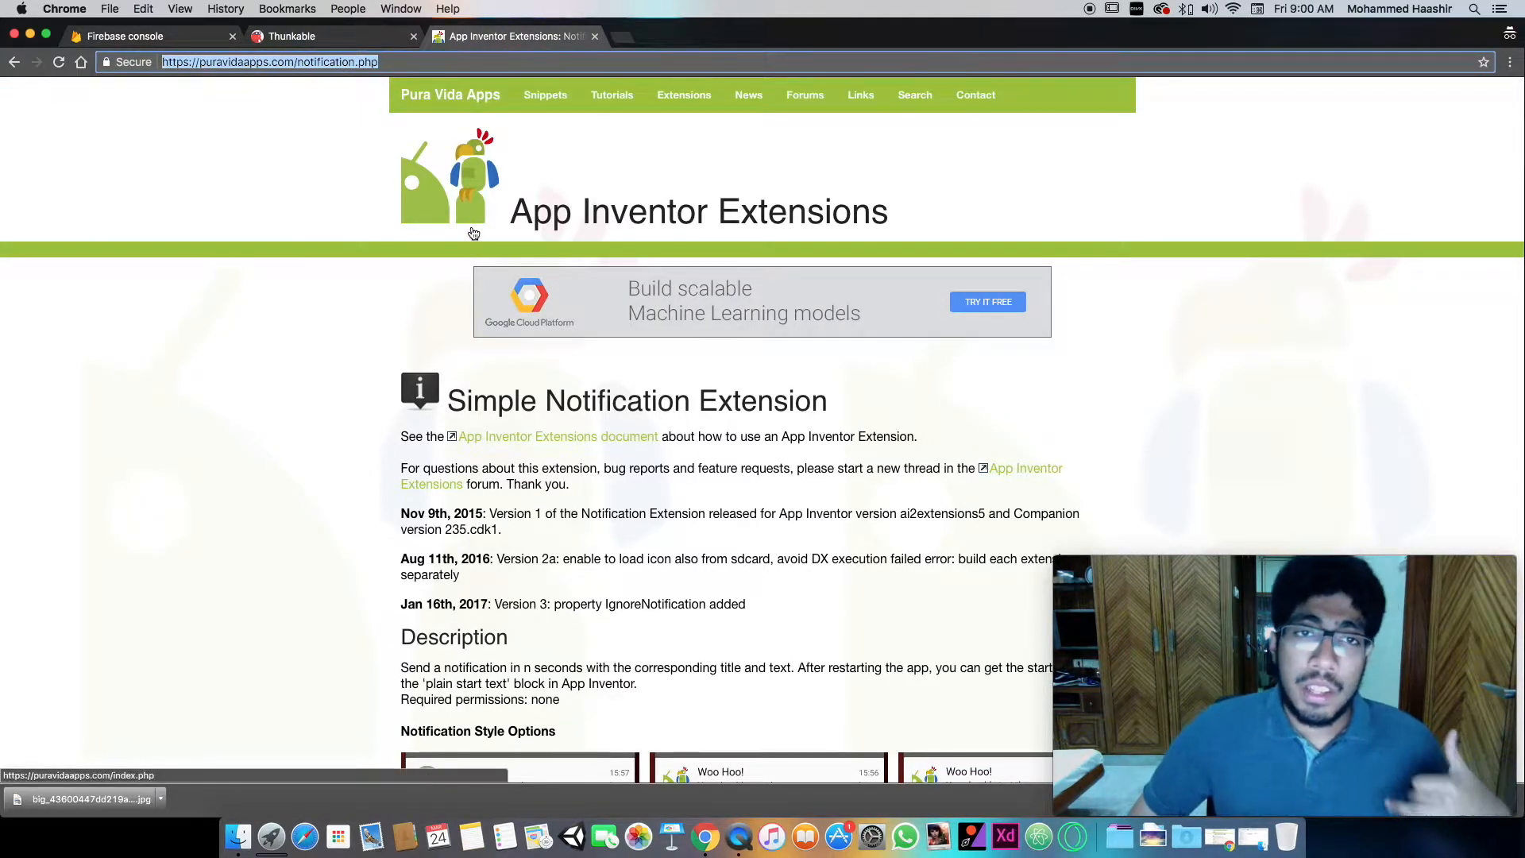
# - Look through the Simple Notification Extension page down to its Download section
pyautogui.scroll(1, 473, 233)
pyautogui.scroll(-1, 473, 233)
pyautogui.click(308, 121)
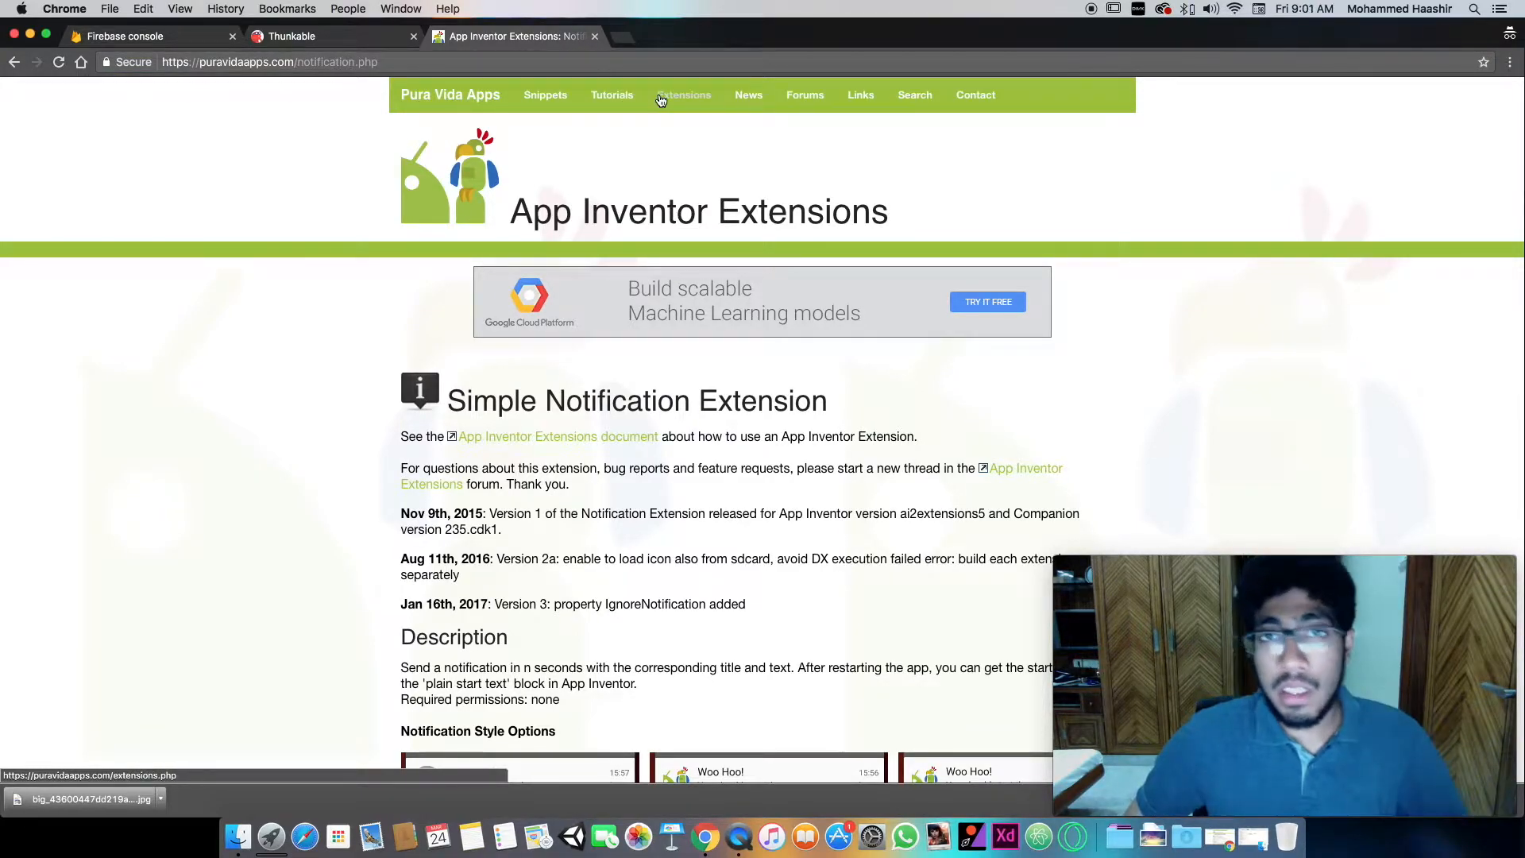
pyautogui.scroll(-15, 661, 100)
pyautogui.scroll(3, 661, 101)
pyautogui.scroll(-5, 661, 100)
pyautogui.scroll(5, 661, 100)
pyautogui.scroll(-20, 661, 100)
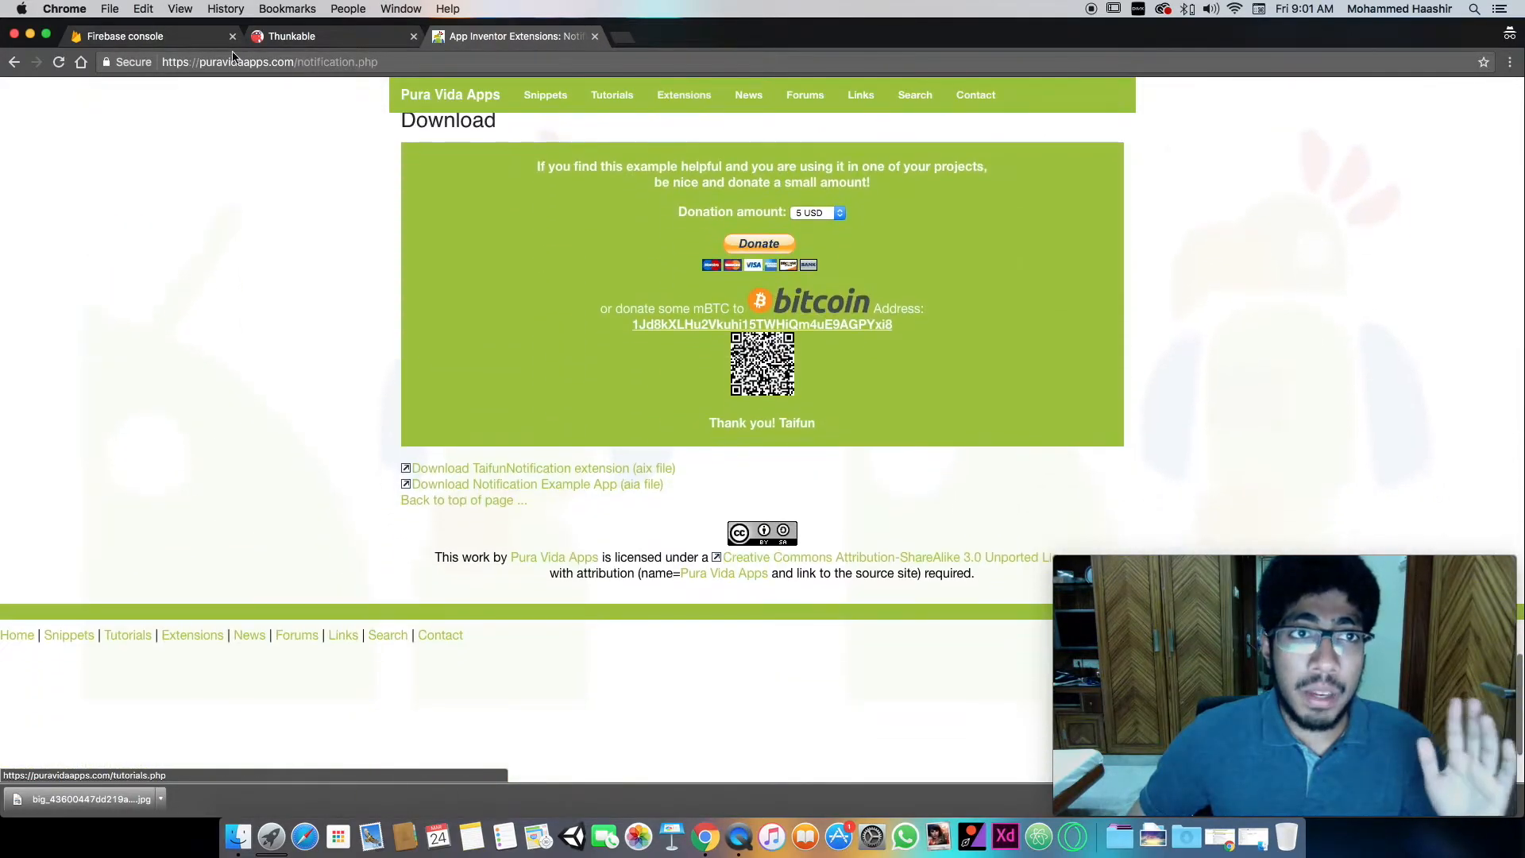
# - Dismiss the Thunkable welcome message and create a new app named Tutorial
pyautogui.click(288, 36)
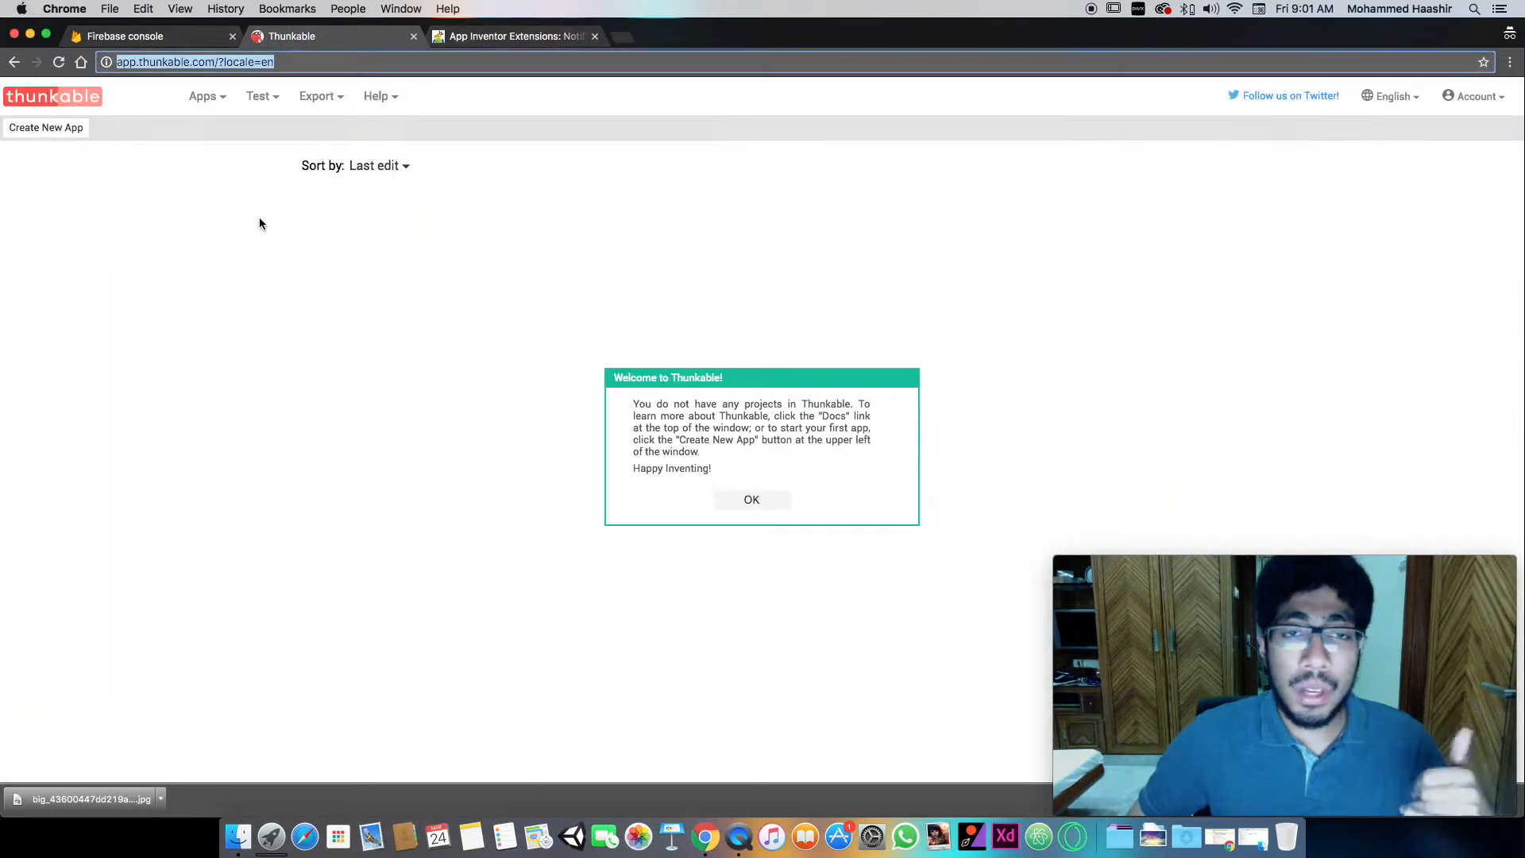
pyautogui.click(774, 499)
pyautogui.click(47, 127)
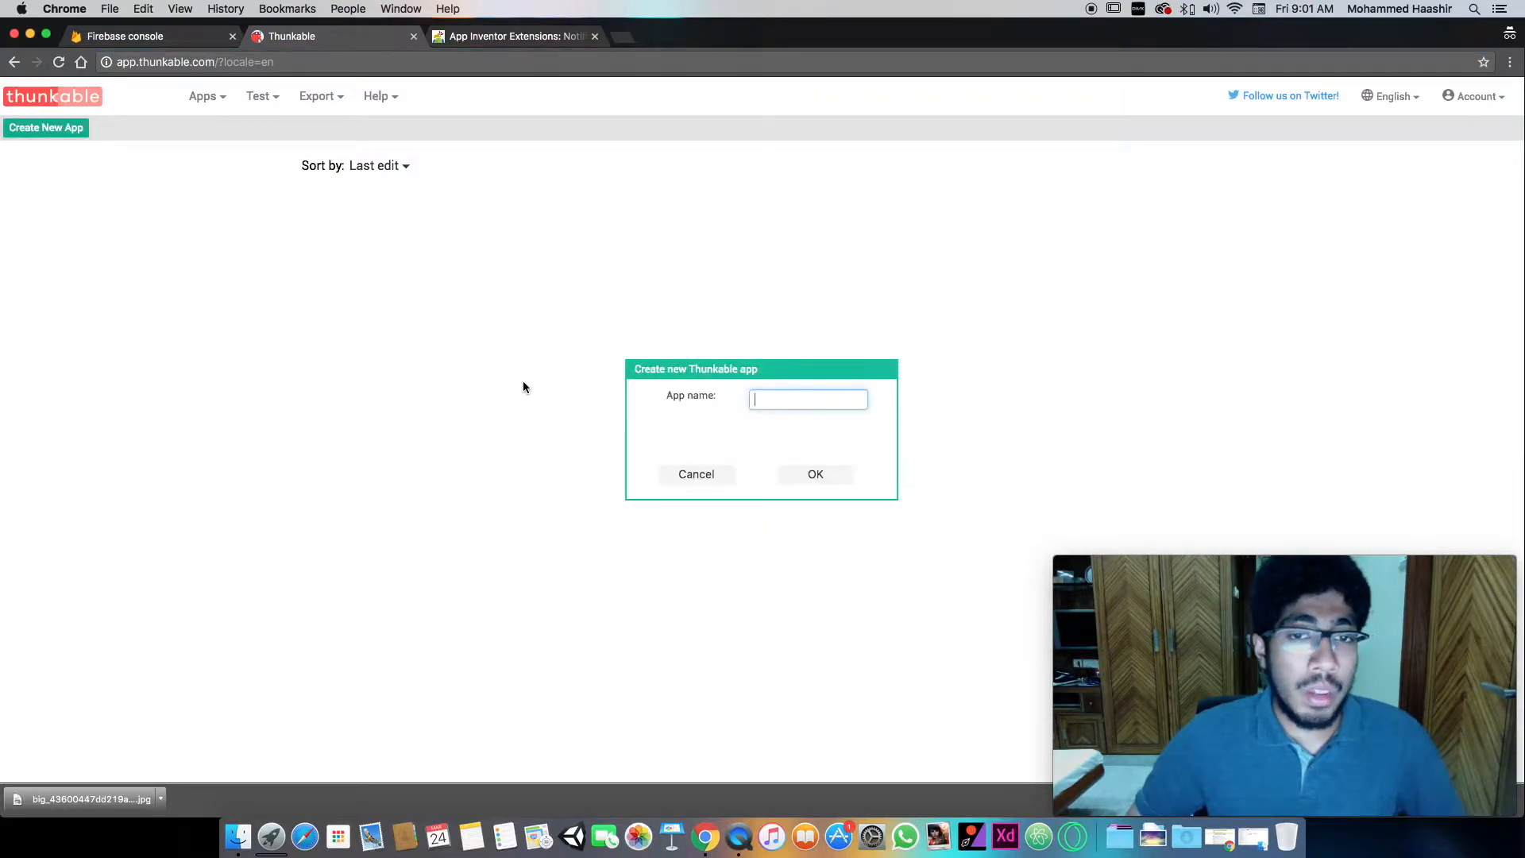
pyautogui.write('Tutorial')
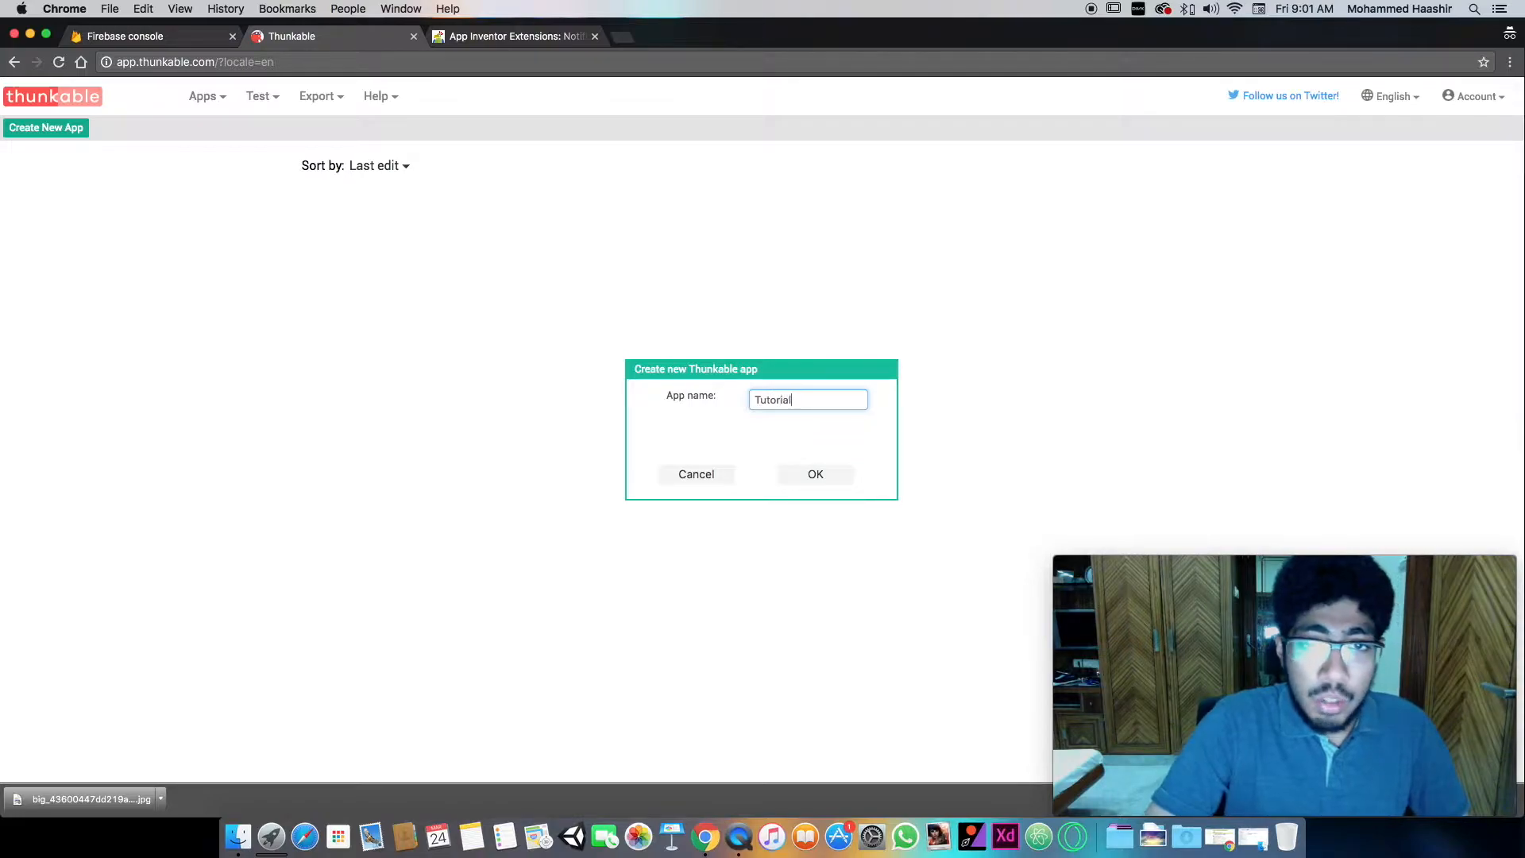
pyautogui.press('Return')
# - Bring up the Firebase AI2 tutorial folder in Finder and select the file com.puravidaapps.TaifunNotification.aix
pyautogui.moveTo(1263, 684)
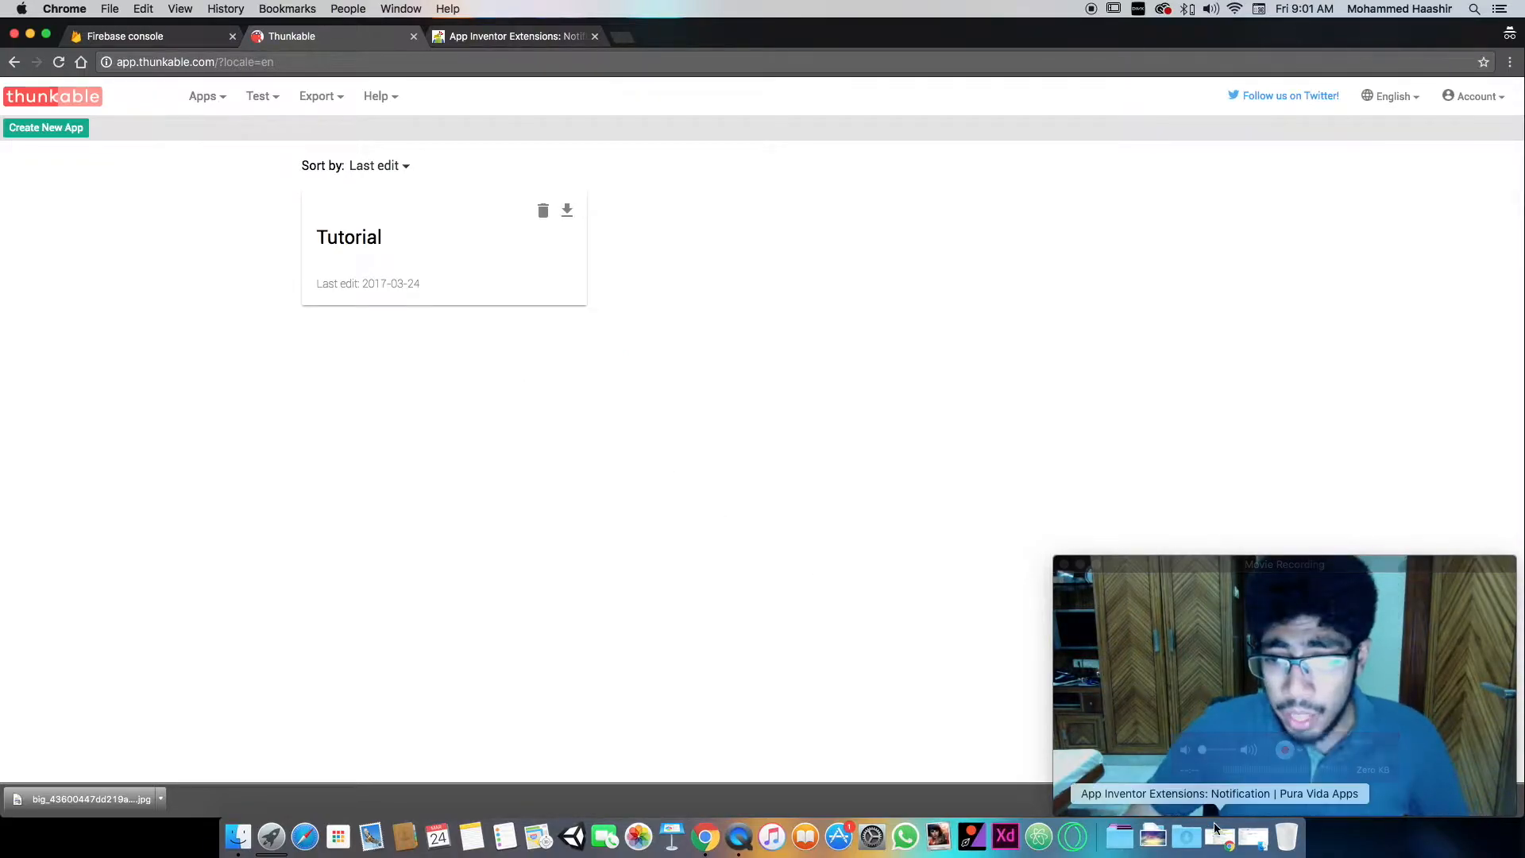
pyautogui.click(1253, 837)
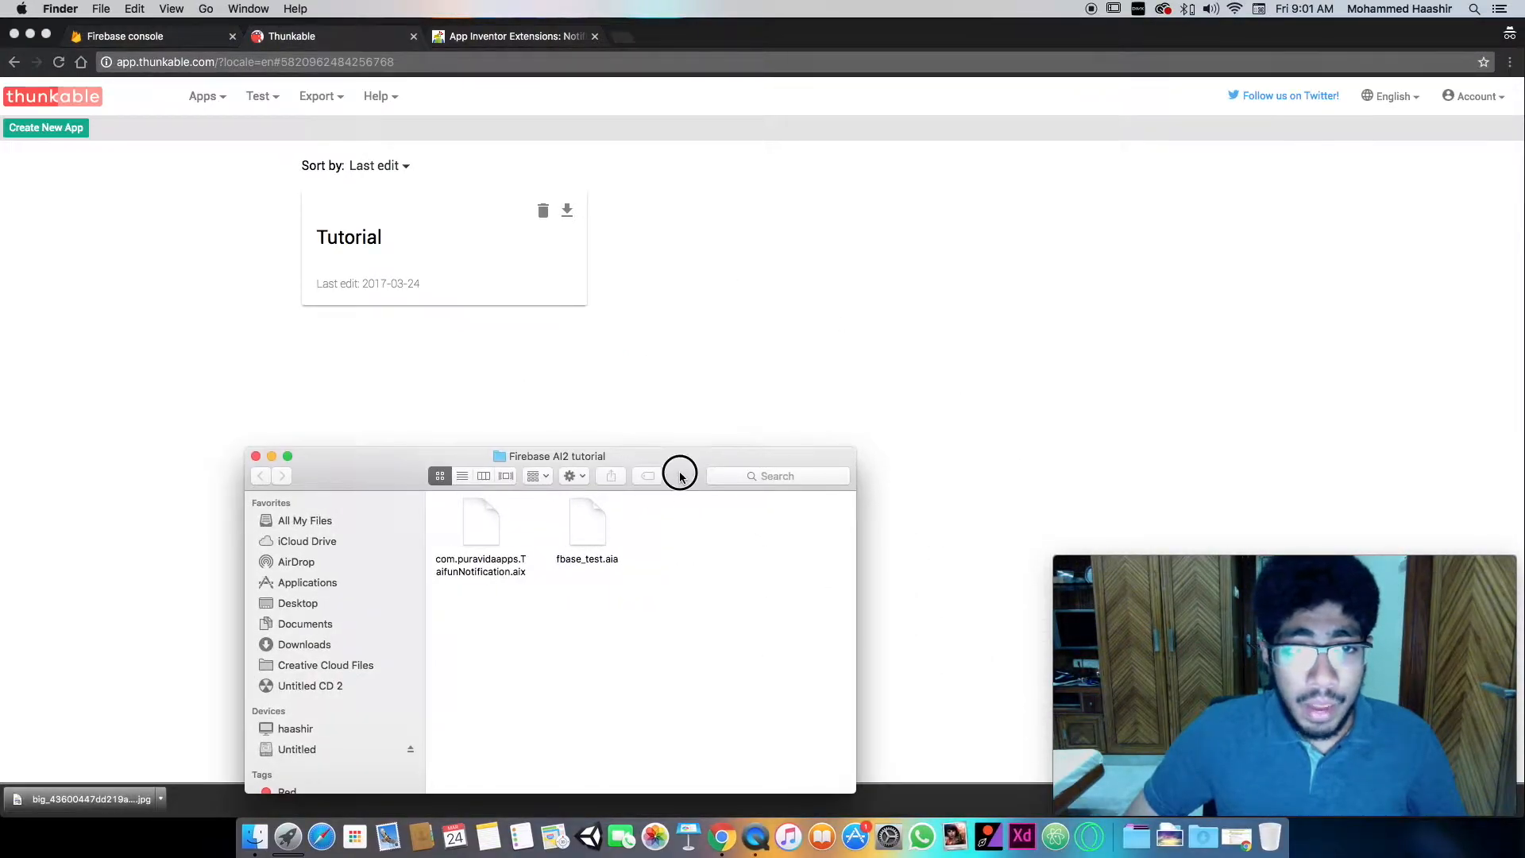
pyautogui.moveTo(680, 469); pyautogui.dragTo(687, 409)
pyautogui.click(481, 507)
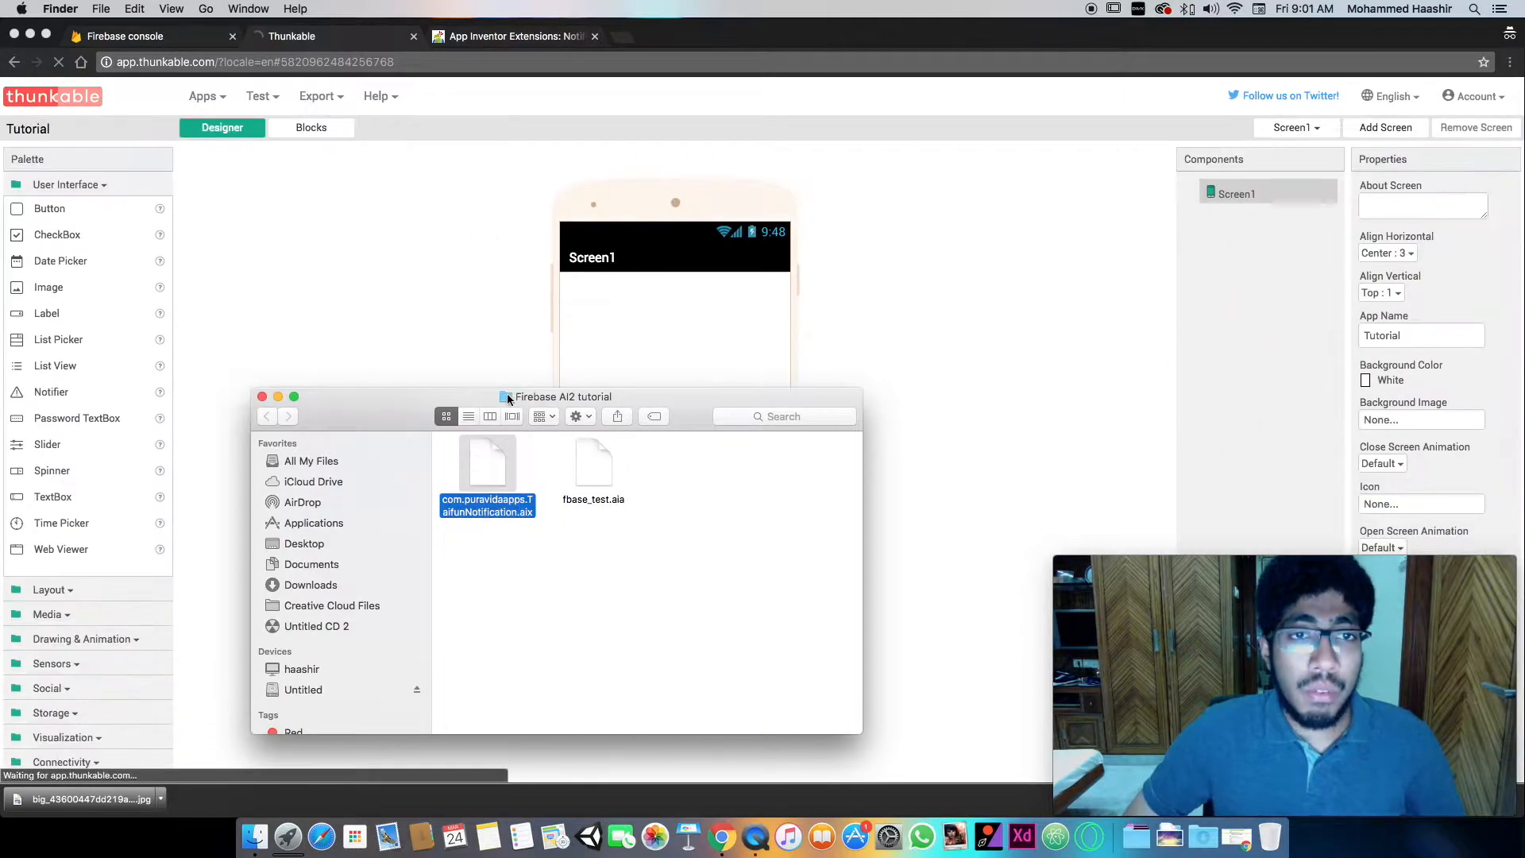
# - Examine the Download section of the notification extension page and highlight the TaifunNotification extension (aix file) link
pyautogui.click(502, 42)
pyautogui.scroll(2, 638, 404)
pyautogui.scroll(-3, 639, 404)
pyautogui.scroll(5, 636, 397)
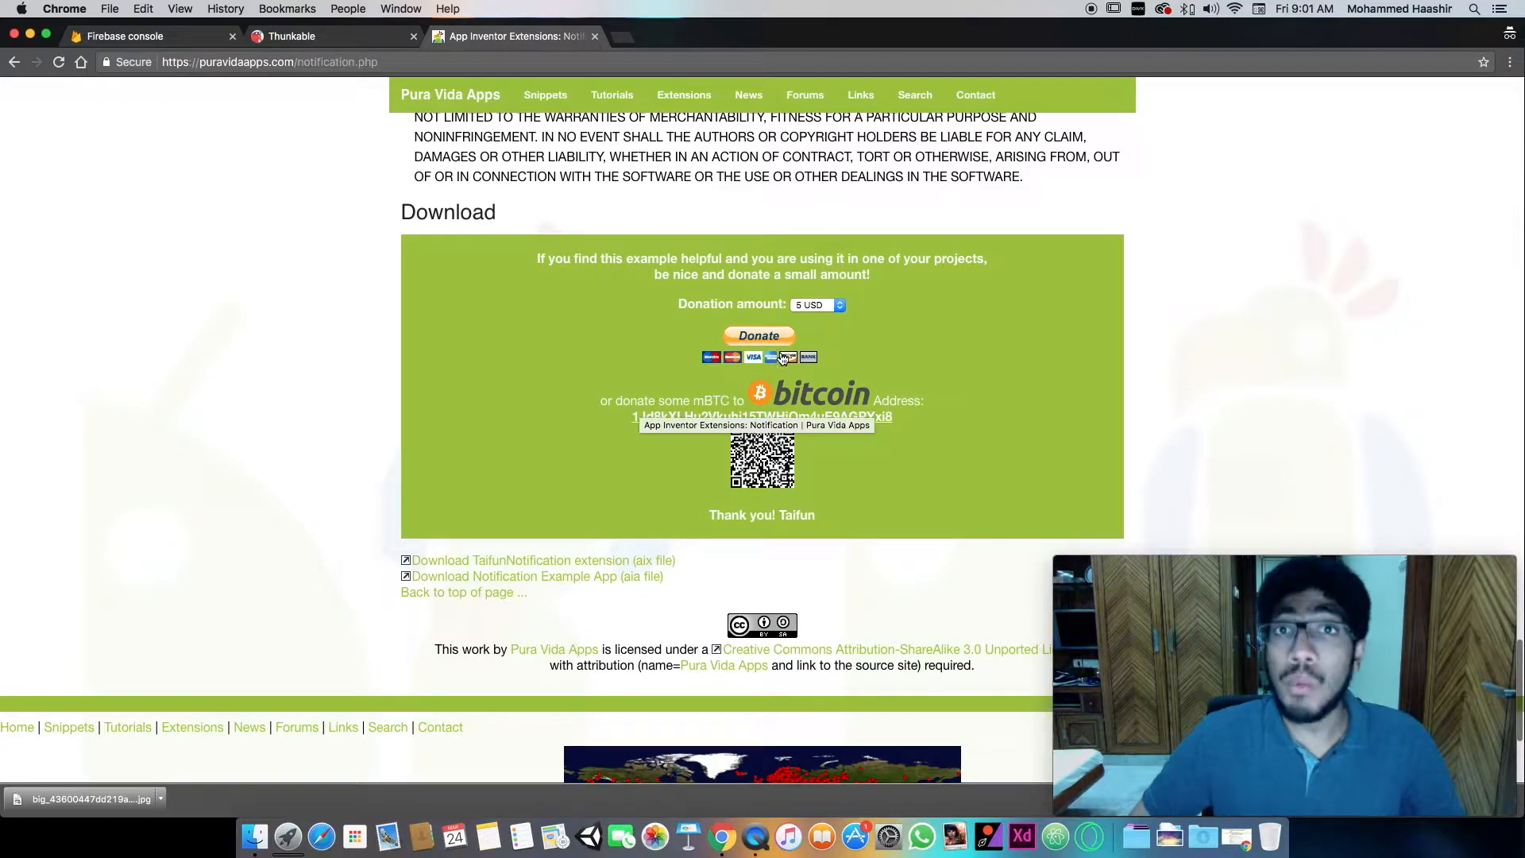
pyautogui.scroll(3, 575, 421)
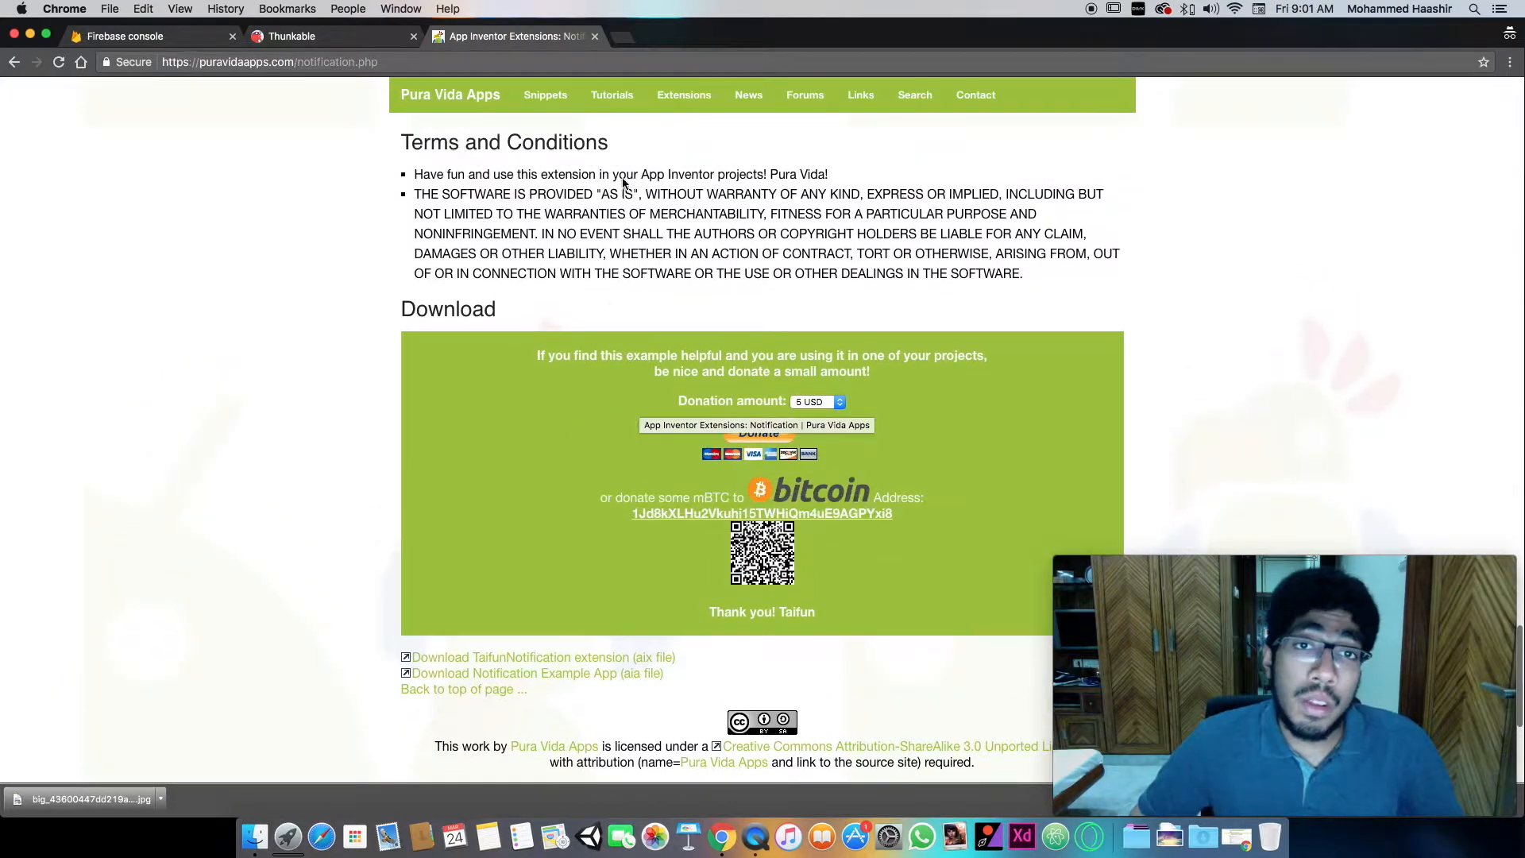
pyautogui.scroll(-3, 664, 346)
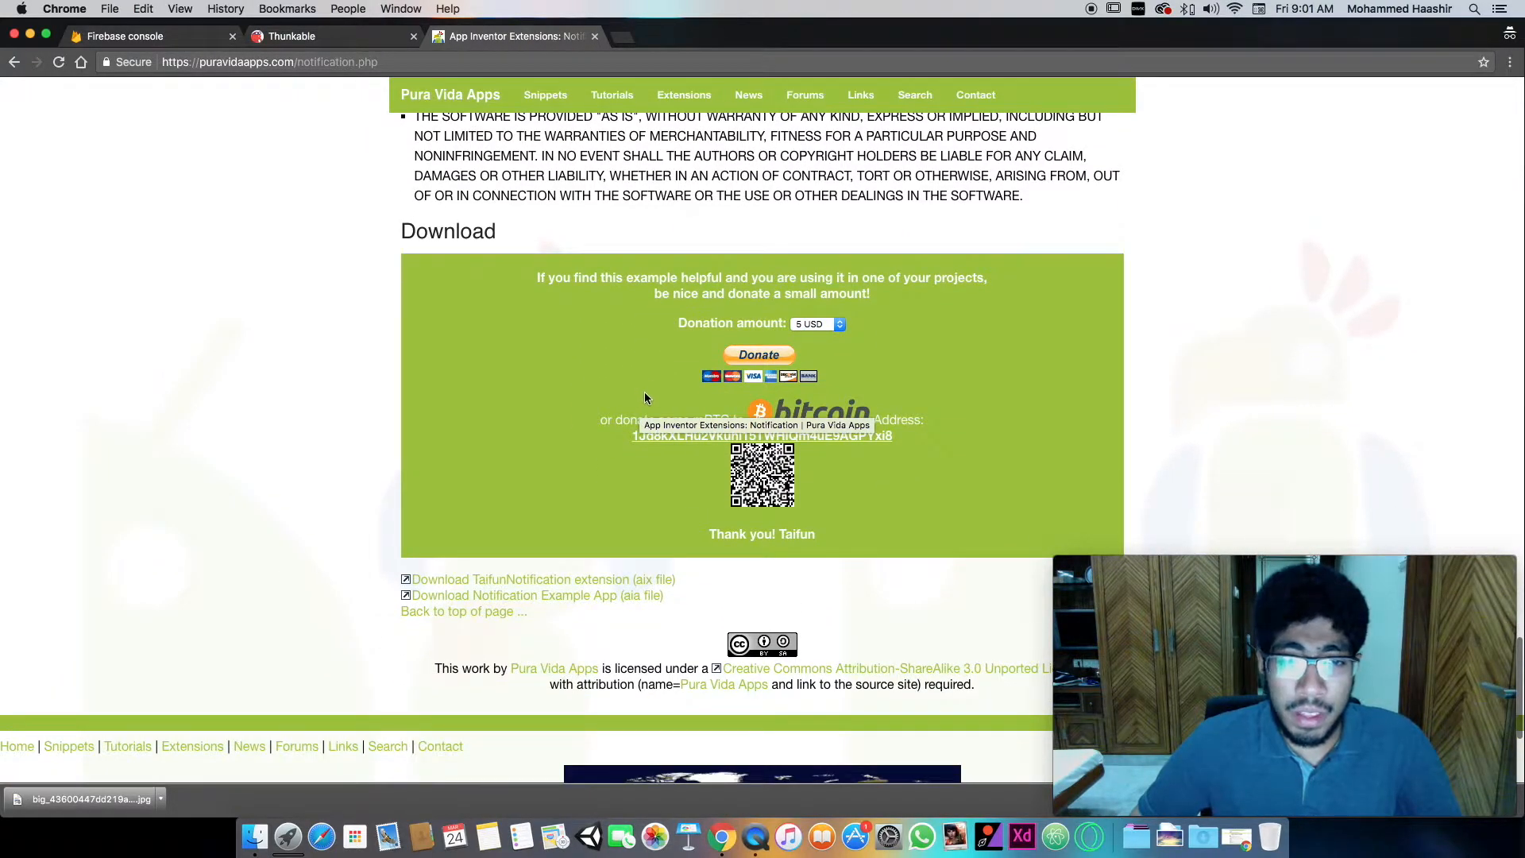
pyautogui.click(694, 587)
pyautogui.moveTo(692, 586); pyautogui.dragTo(408, 584)
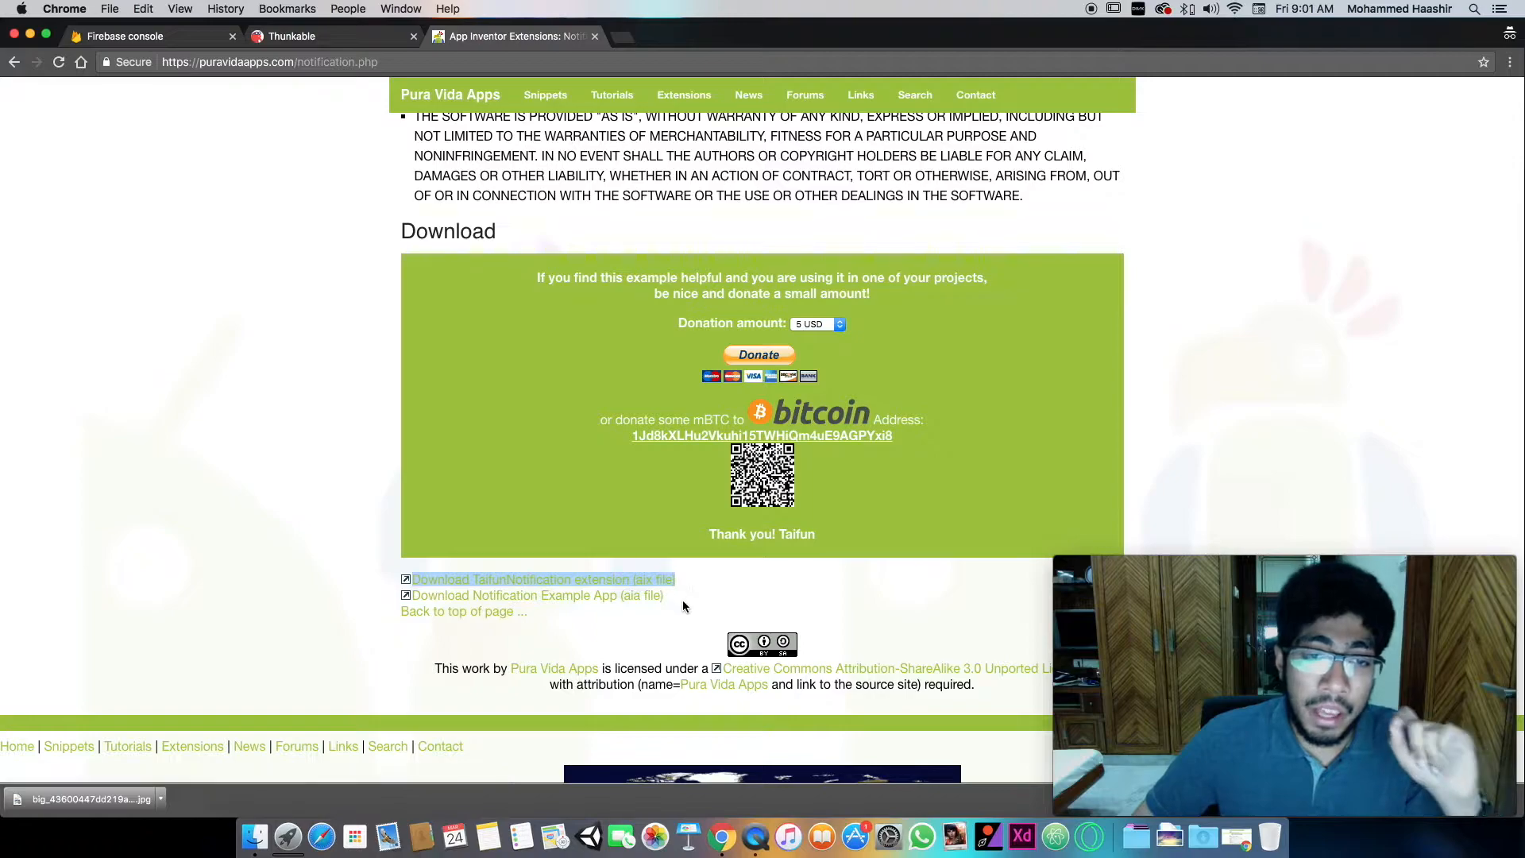
pyautogui.click(704, 607)
pyautogui.scroll(10, 359, 94)
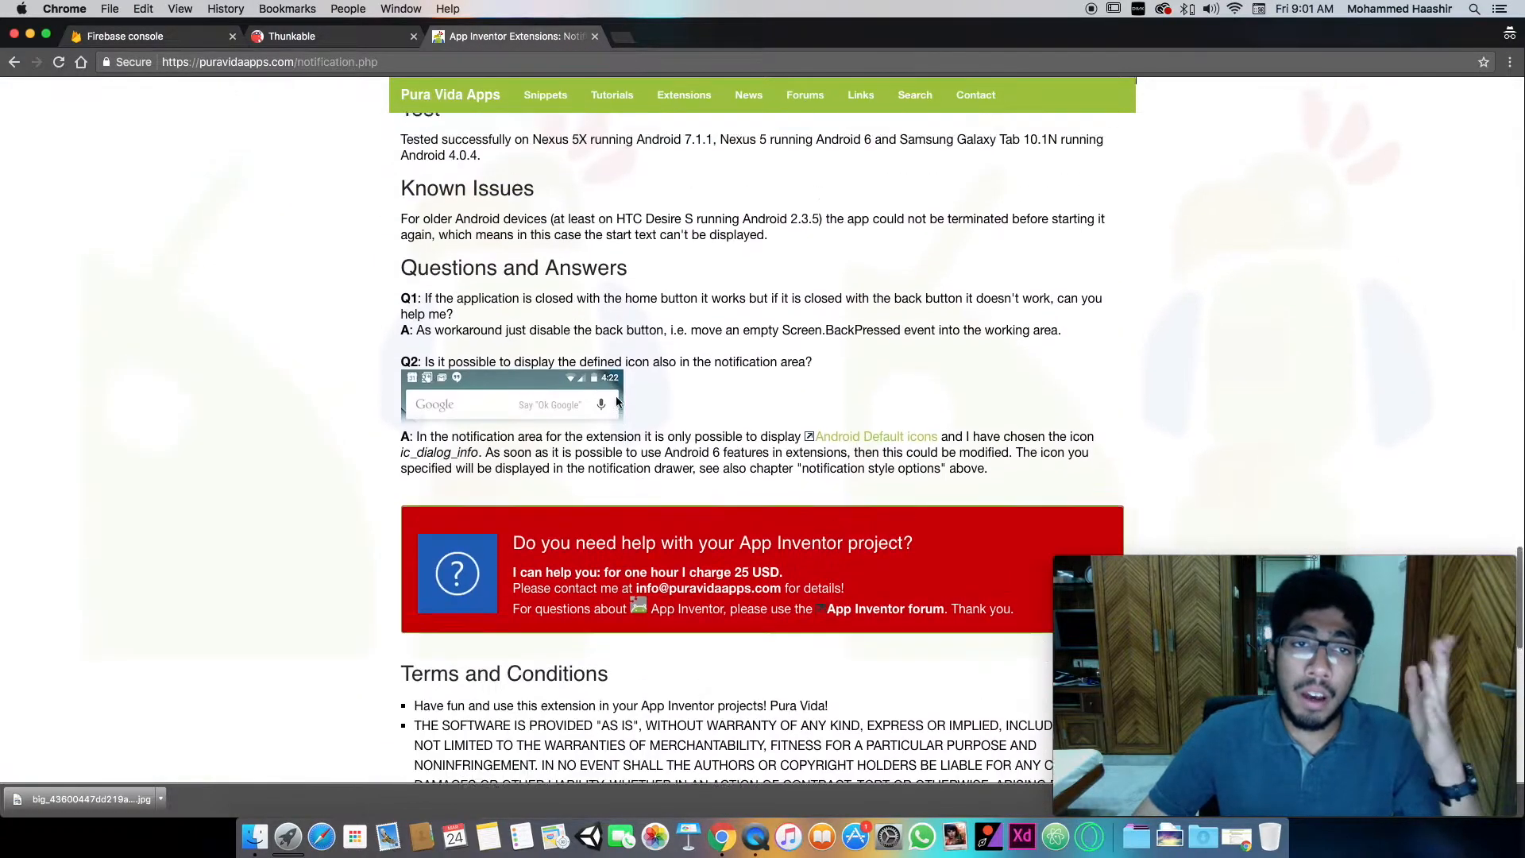
# - Return to the Tutorial app in Thunkable and expand the Extension group of the component palette
pyautogui.click(318, 35)
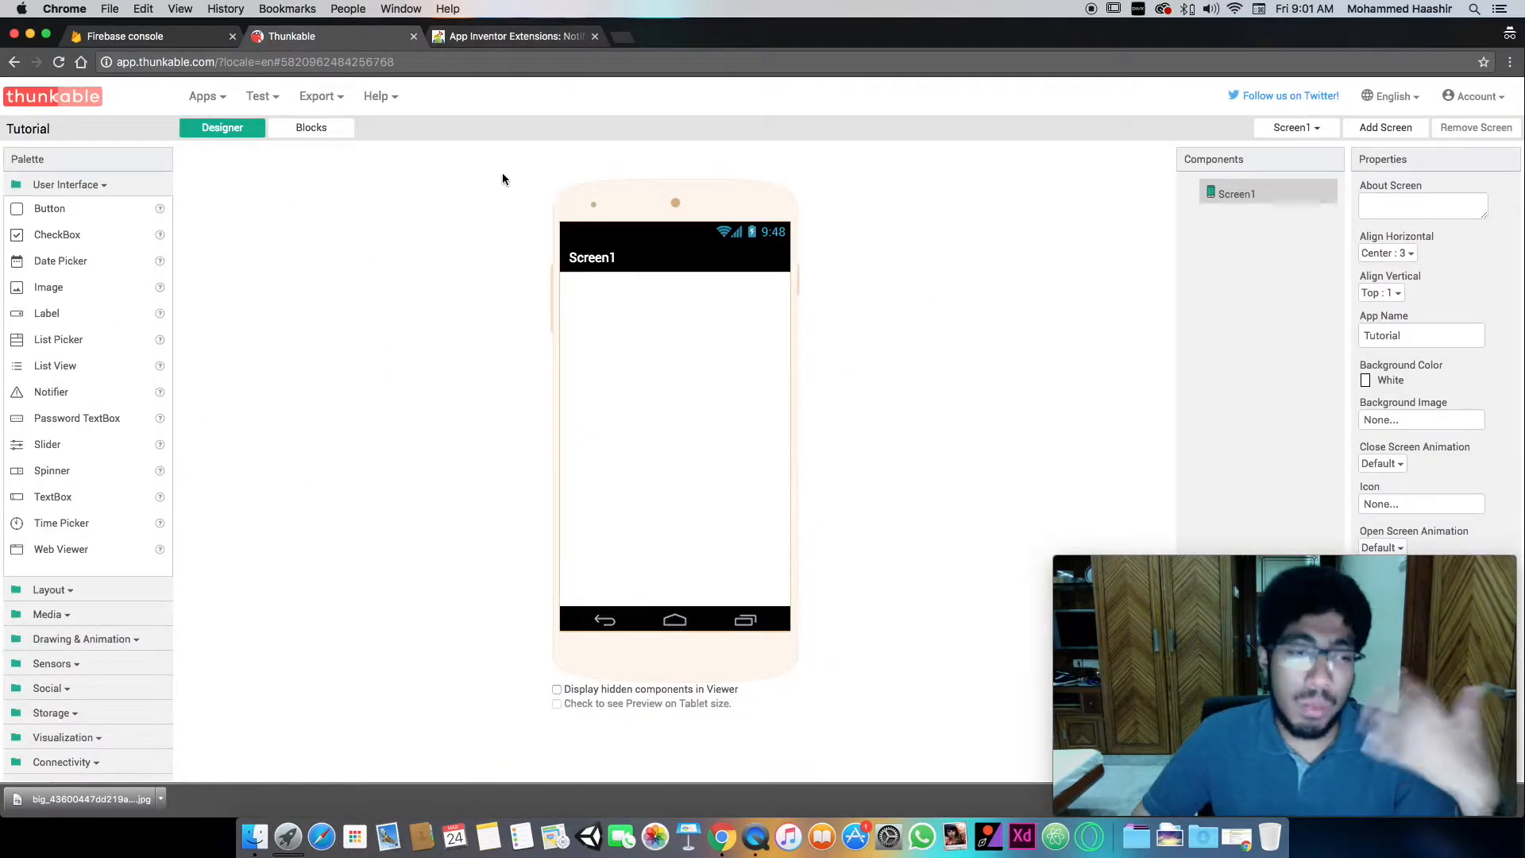
pyautogui.scroll(-2, 219, 444)
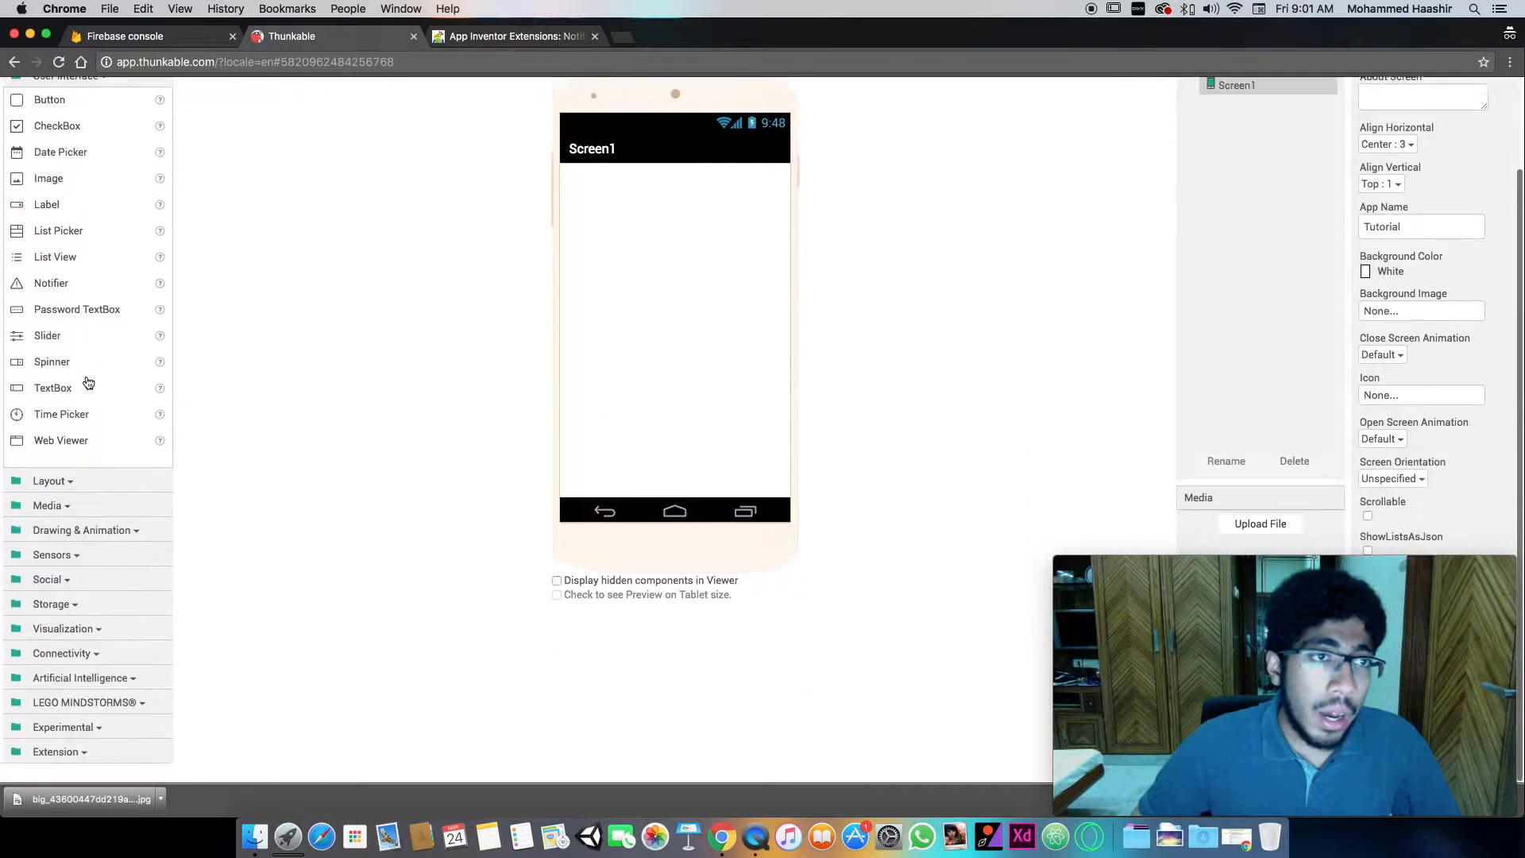
pyautogui.click(63, 761)
# - Close the browser's downloads bar and move the floating Movie Recording window away from the component properties
pyautogui.moveTo(1271, 723)
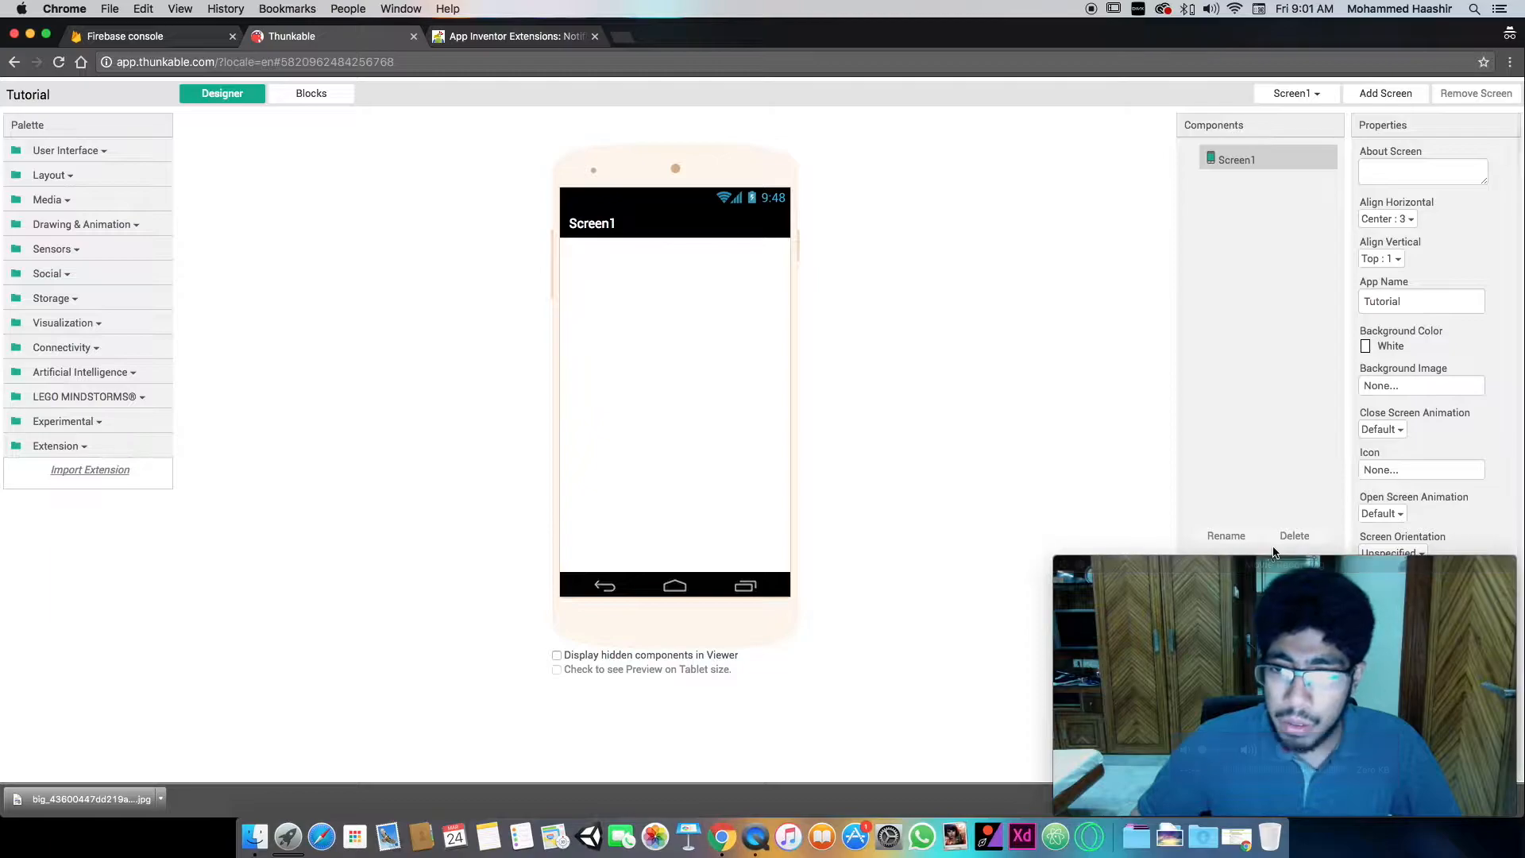
pyautogui.moveTo(1193, 655); pyautogui.dragTo(1167, 559)
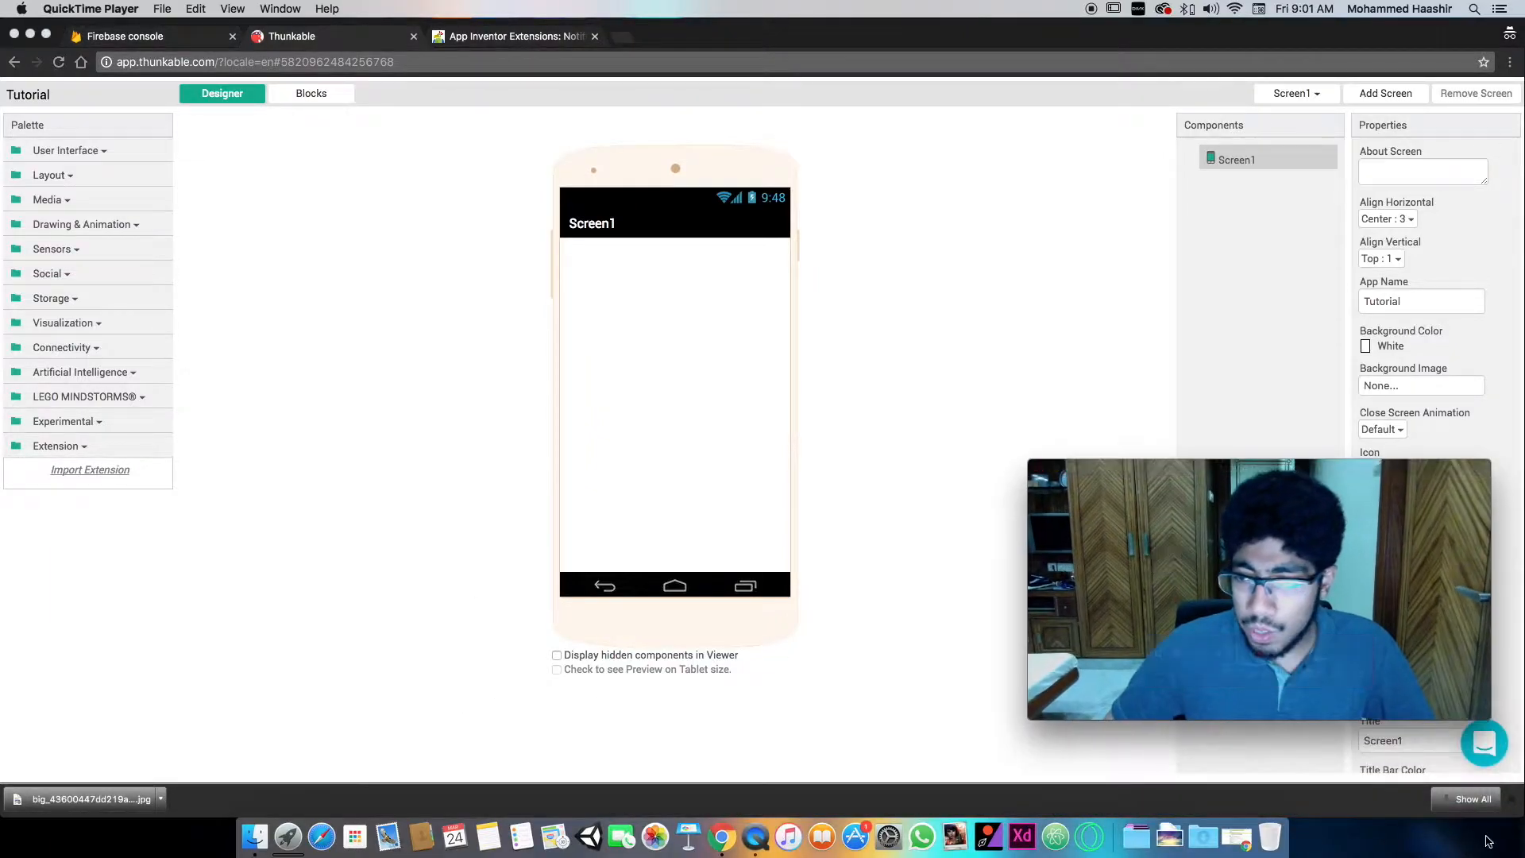
pyautogui.click(1468, 723)
pyautogui.moveTo(1352, 612); pyautogui.dragTo(1376, 646)
pyautogui.click(1511, 800)
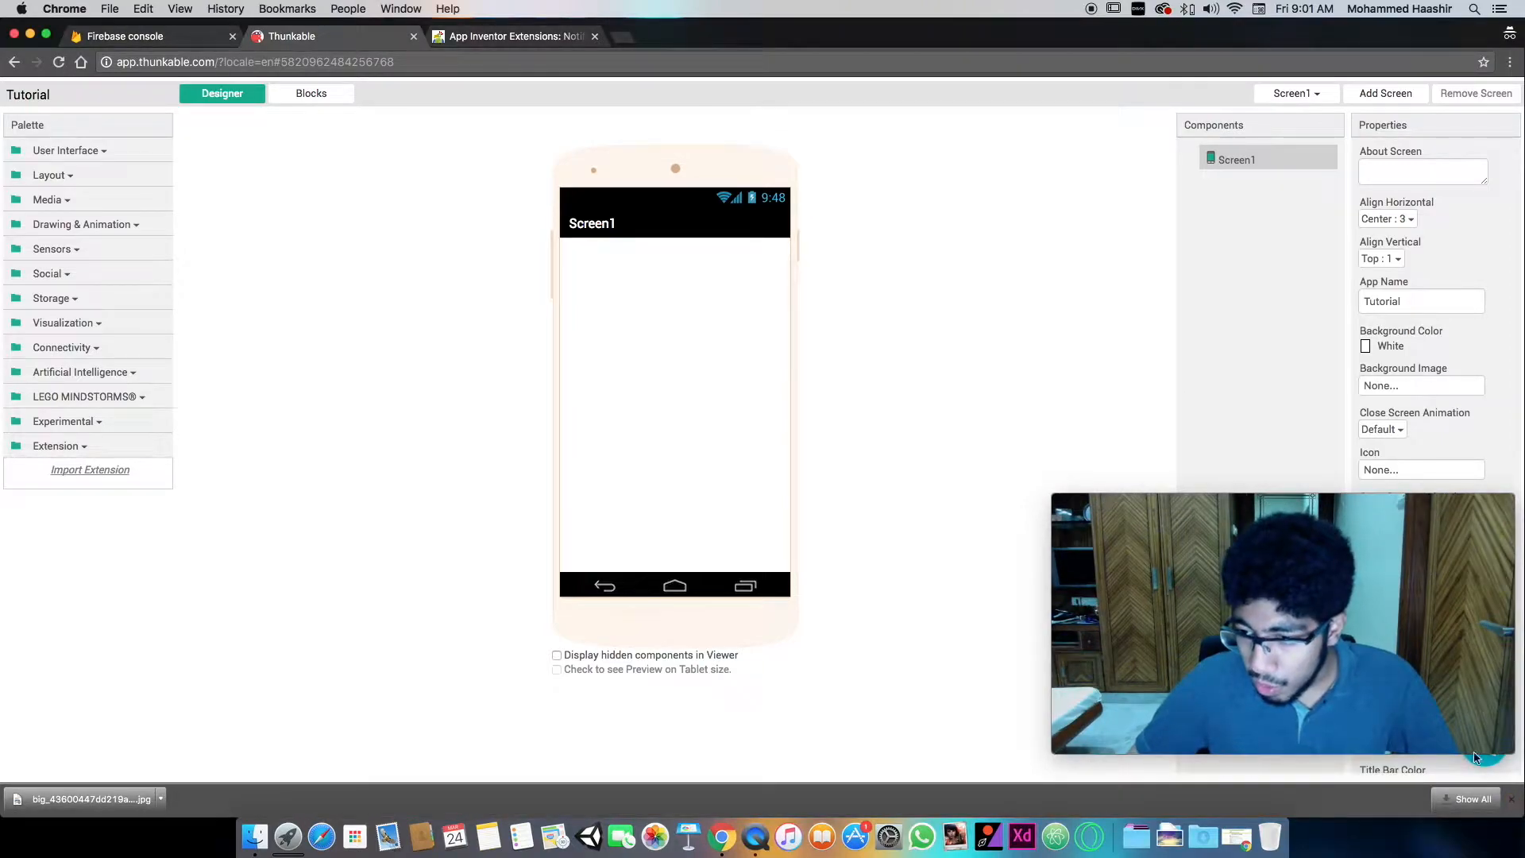
pyautogui.click(1404, 713)
pyautogui.moveTo(1404, 712); pyautogui.dragTo(1429, 766)
pyautogui.click(1044, 443)
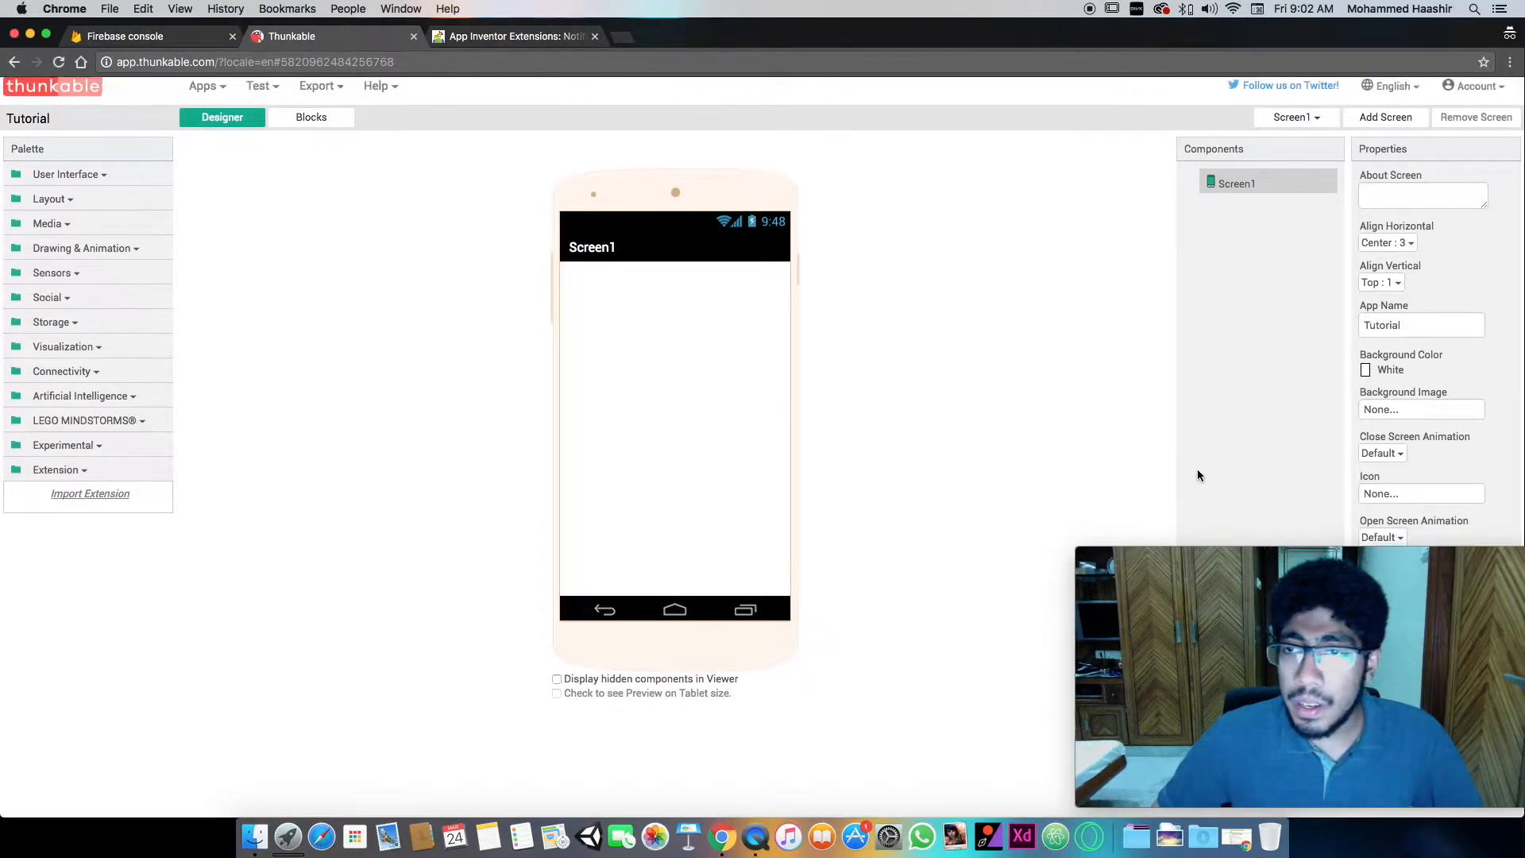
pyautogui.moveTo(1307, 605); pyautogui.dragTo(246, 619)
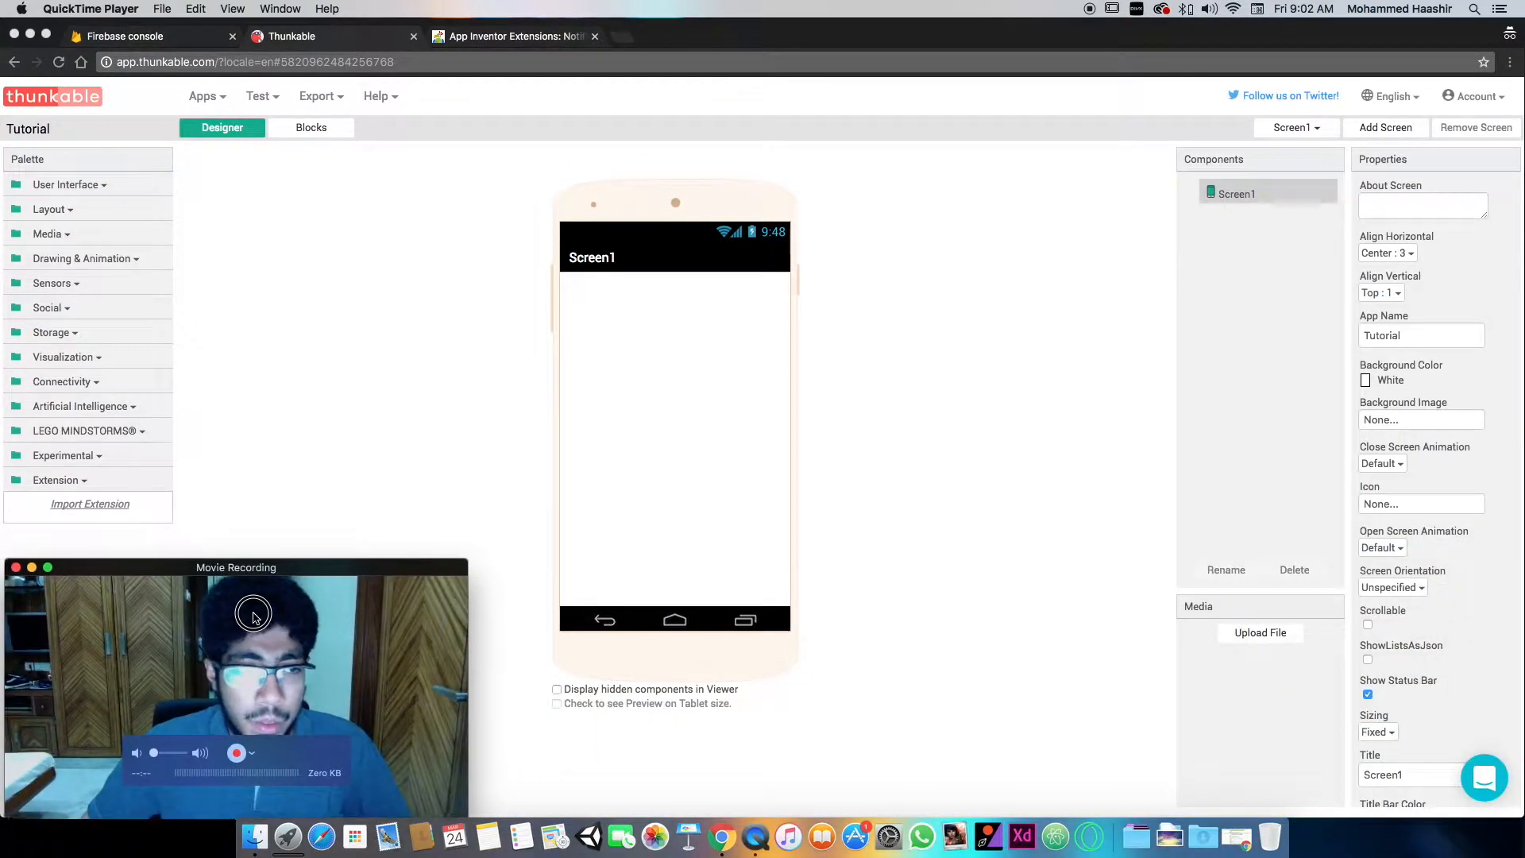
pyautogui.click(967, 471)
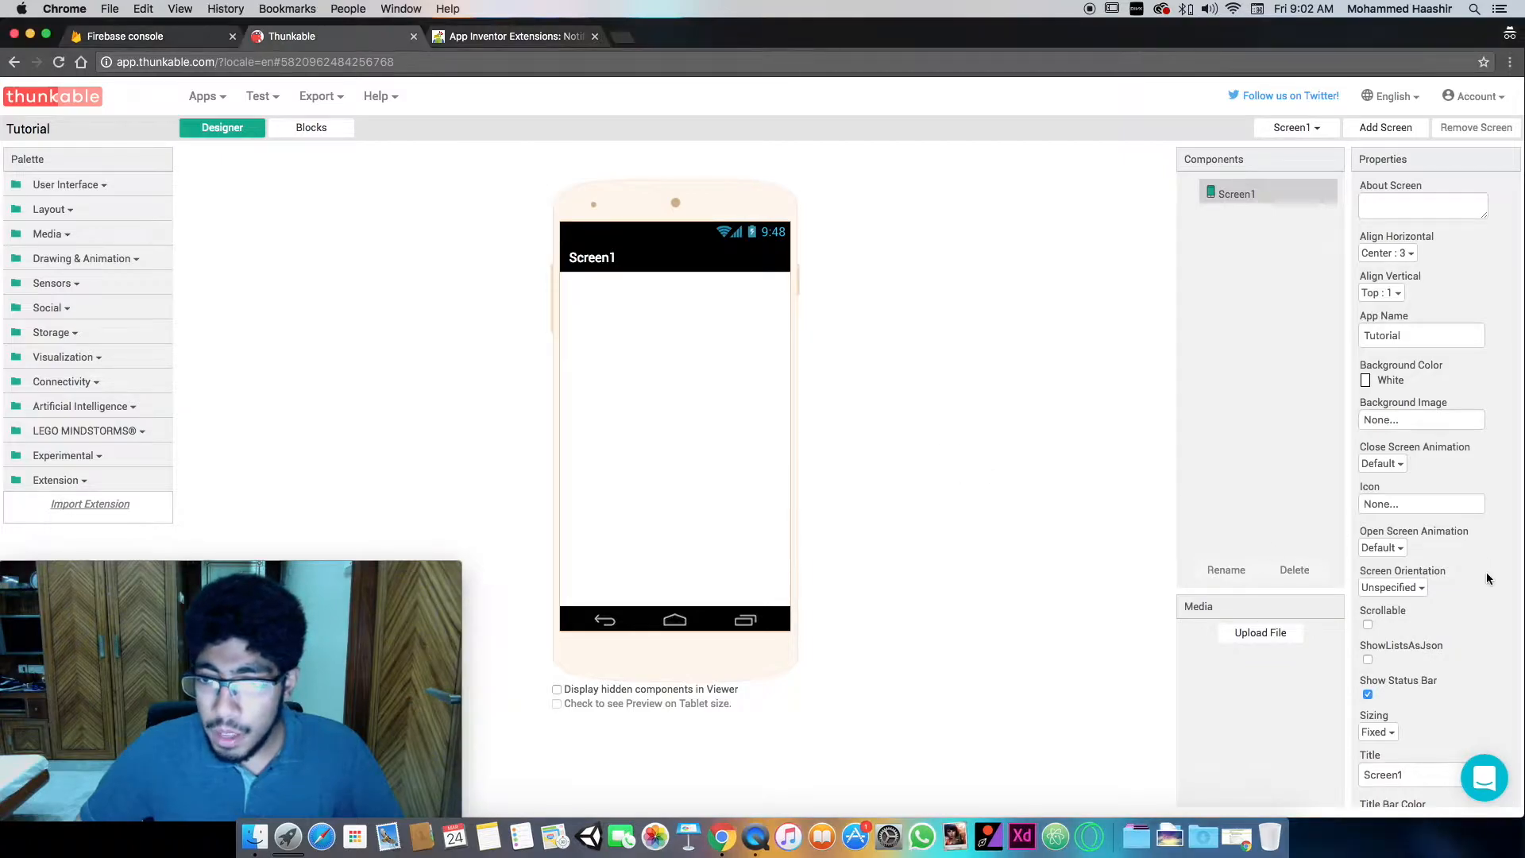
# - Set the title of Screen1 to Hello World
pyautogui.scroll(-3, 1418, 762)
pyautogui.click(1439, 613)
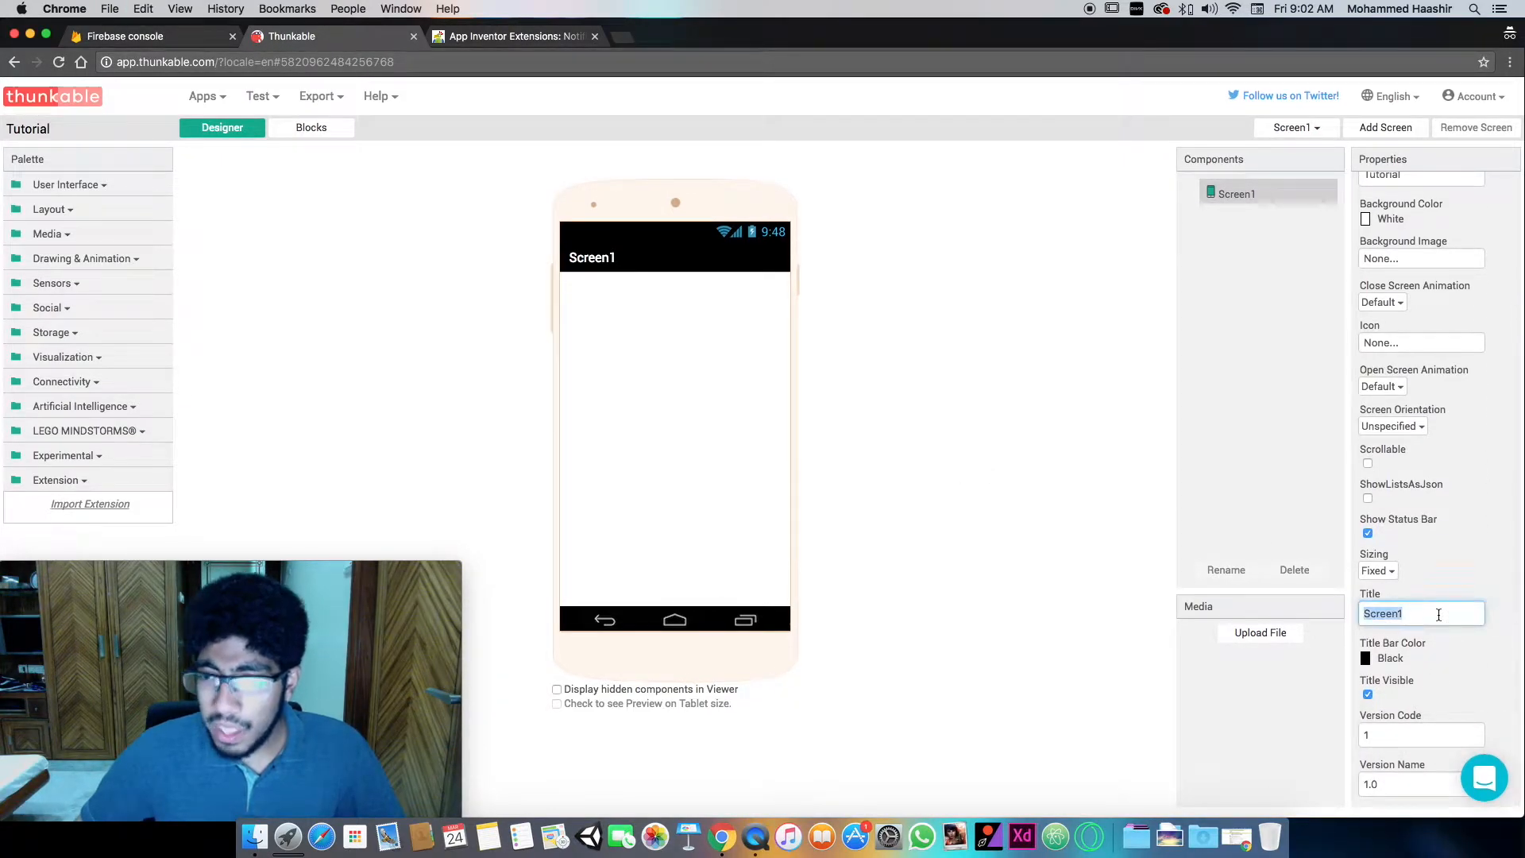
pyautogui.write('He')
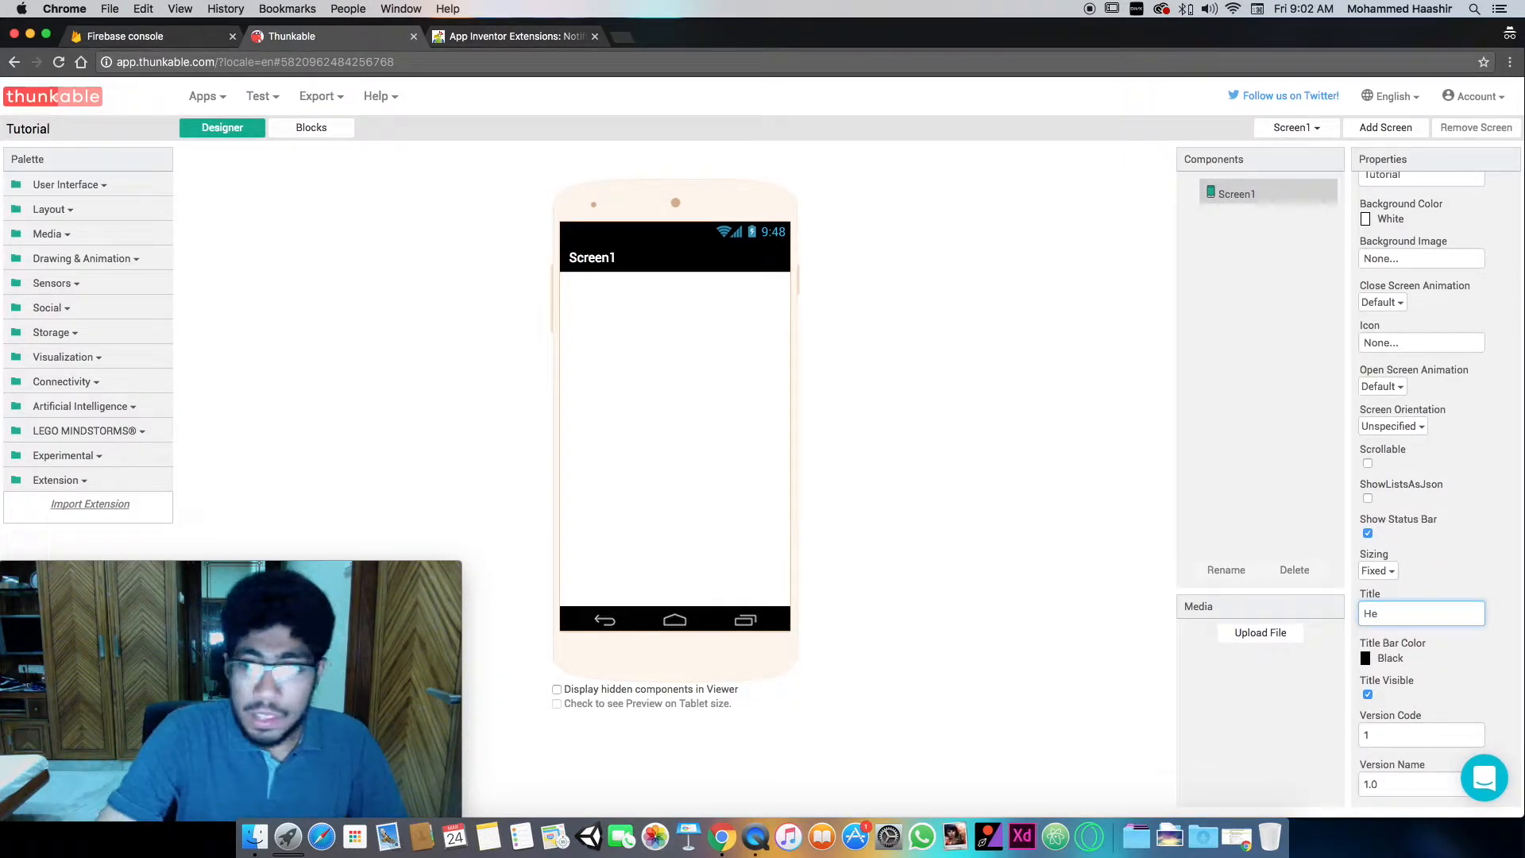
pyautogui.write('llo World')
pyautogui.press('Return')
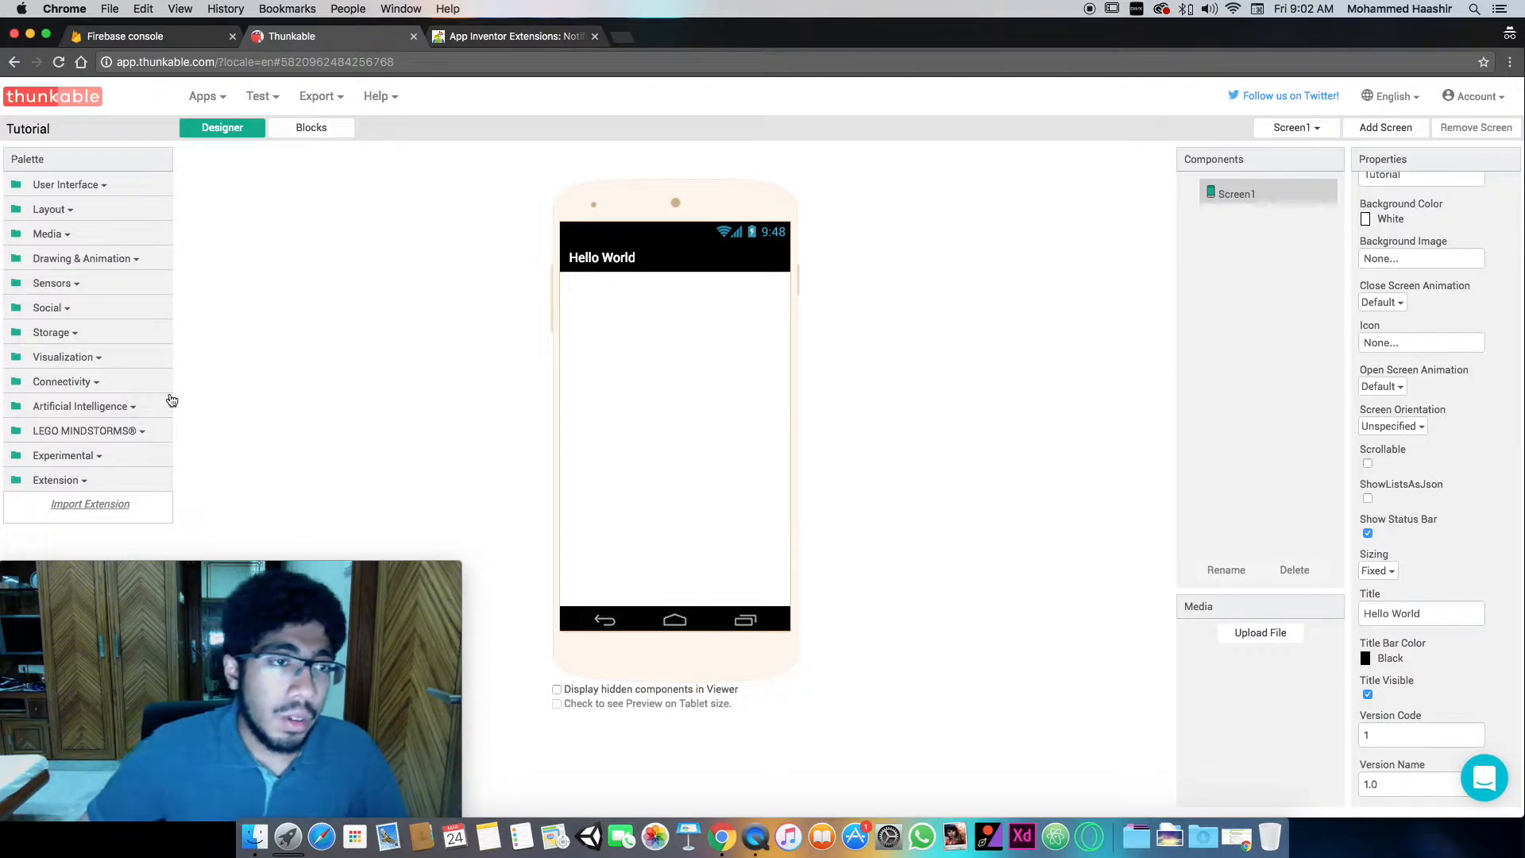
# - Import the extension file com.puravidaapps.TaifunNotification.aix from the computer into the Tutorial project
pyautogui.click(110, 505)
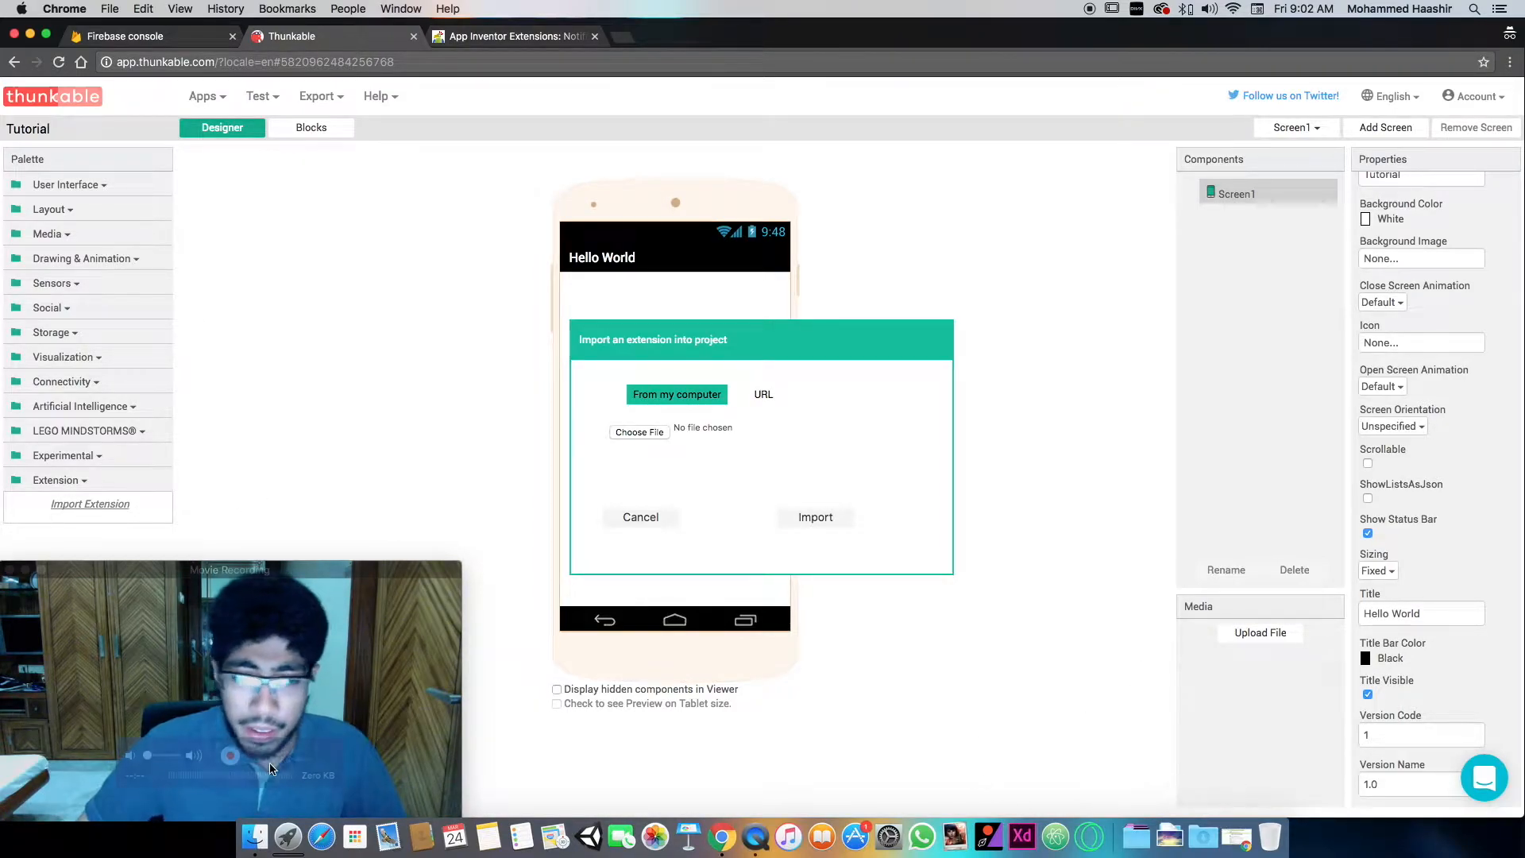
pyautogui.click(257, 844)
pyautogui.moveTo(684, 419); pyautogui.dragTo(1513, 211)
pyautogui.moveTo(1320, 316); pyautogui.dragTo(666, 431)
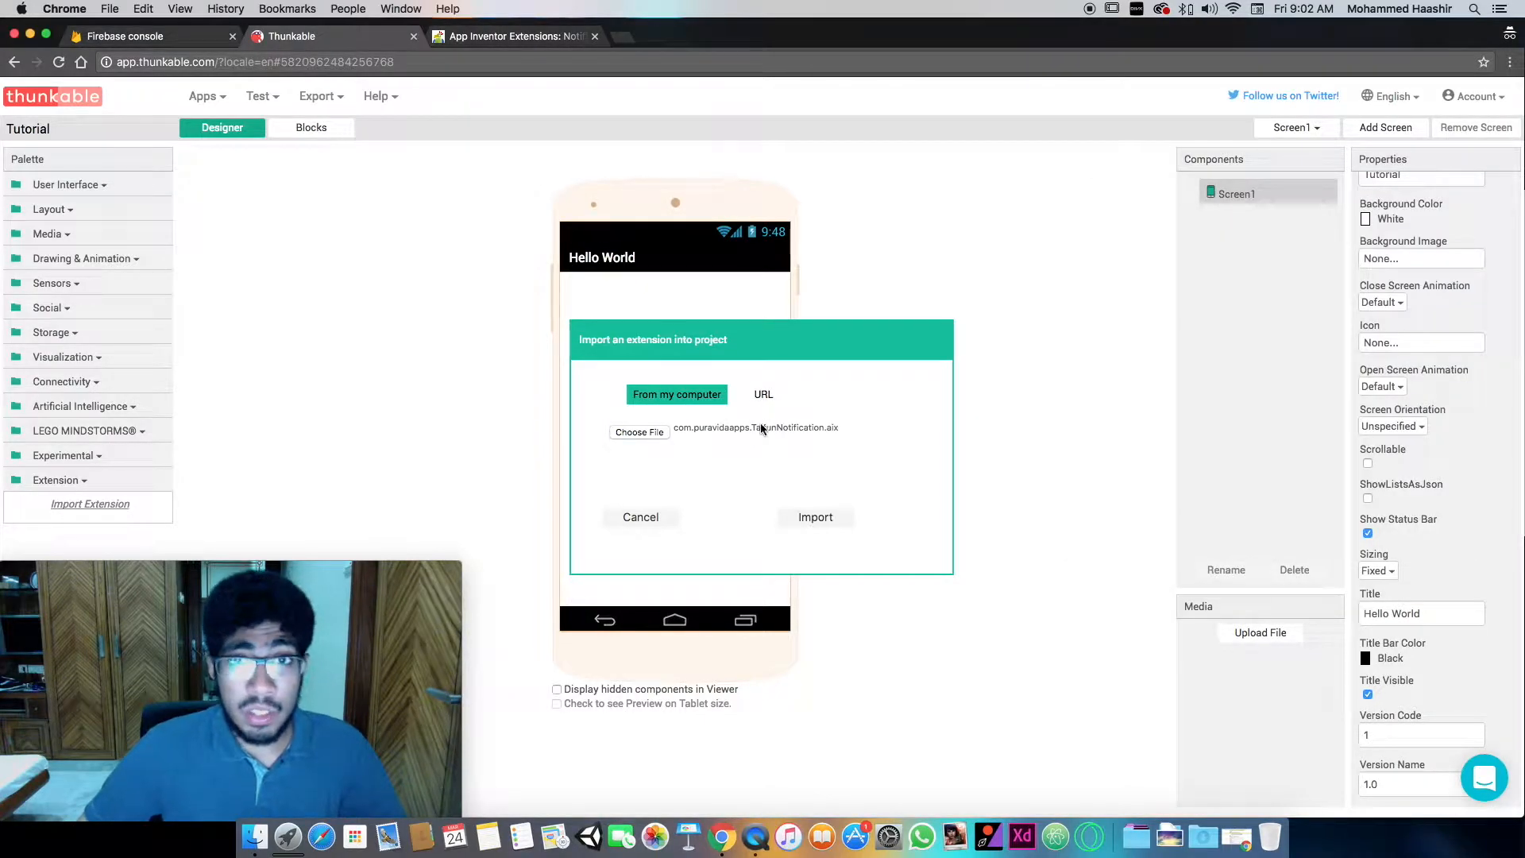
pyautogui.click(816, 517)
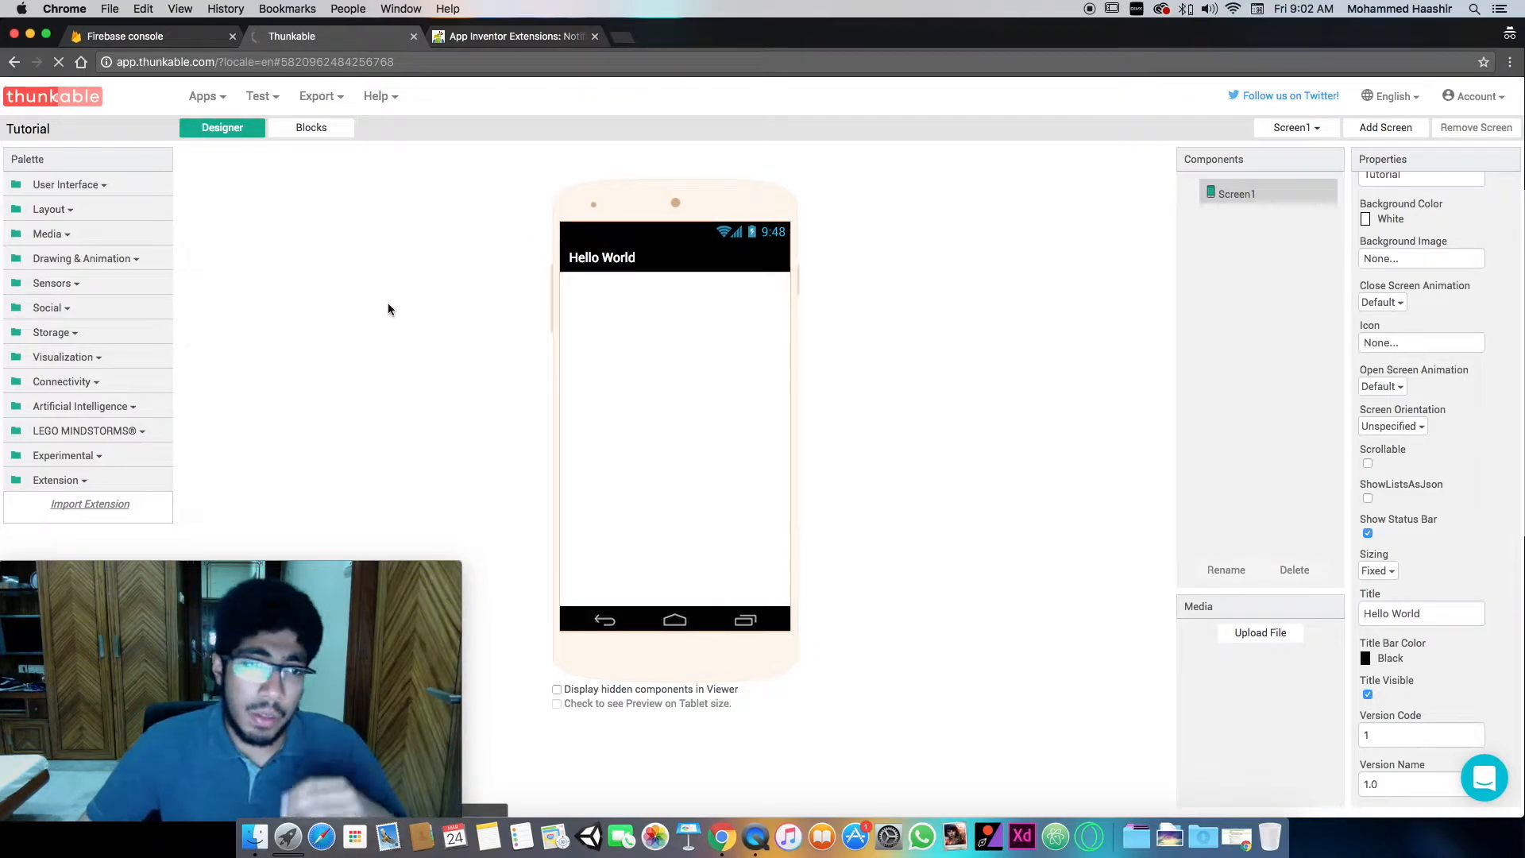
# - Add a Label component to Screen1 and set its font size to 24.0
pyautogui.click(64, 189)
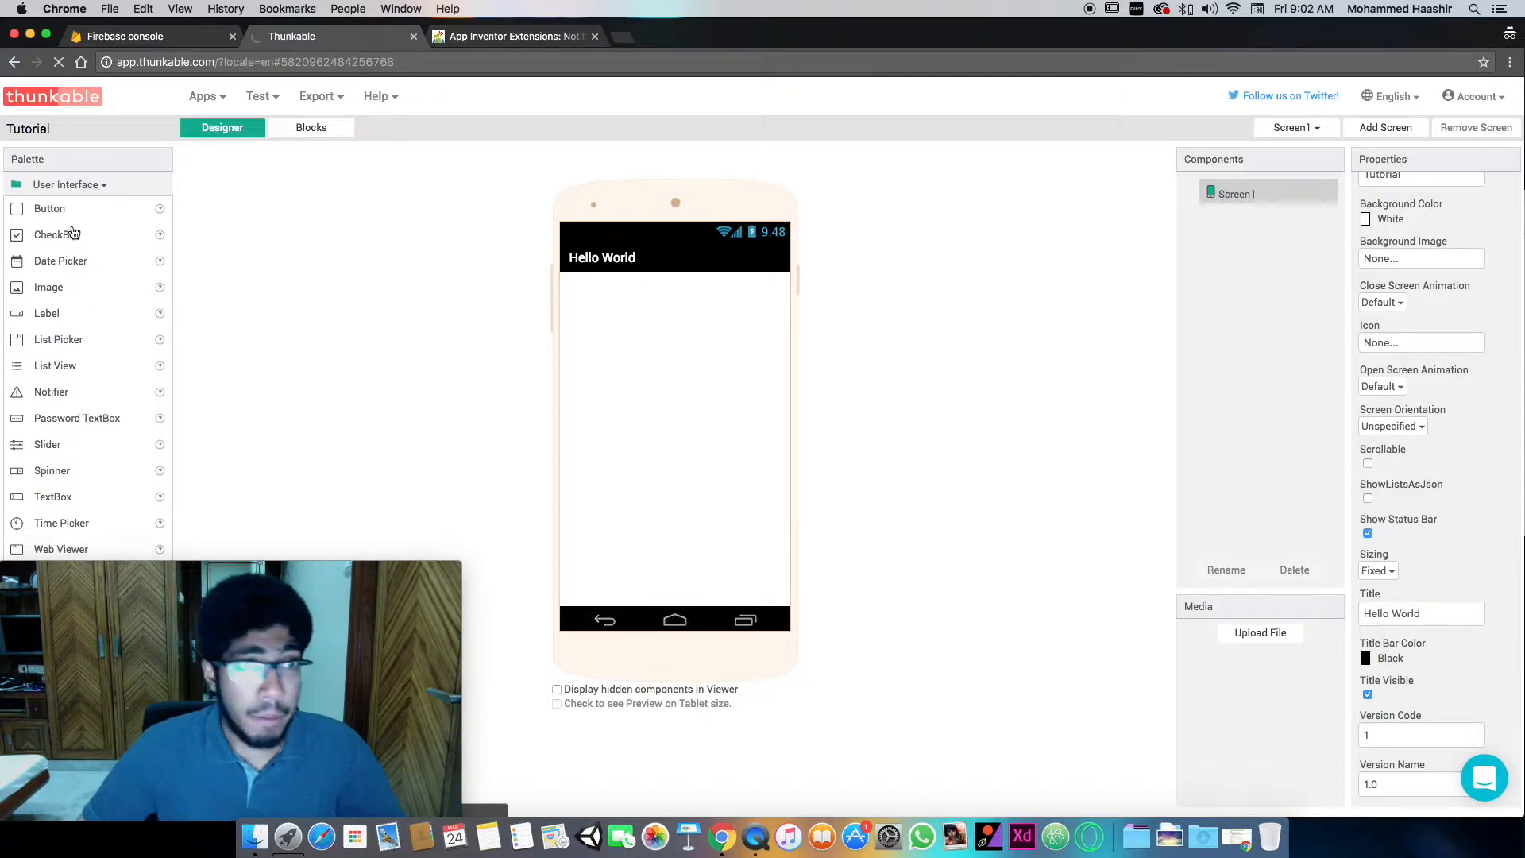
pyautogui.scroll(-2, 65, 342)
pyautogui.click(83, 545)
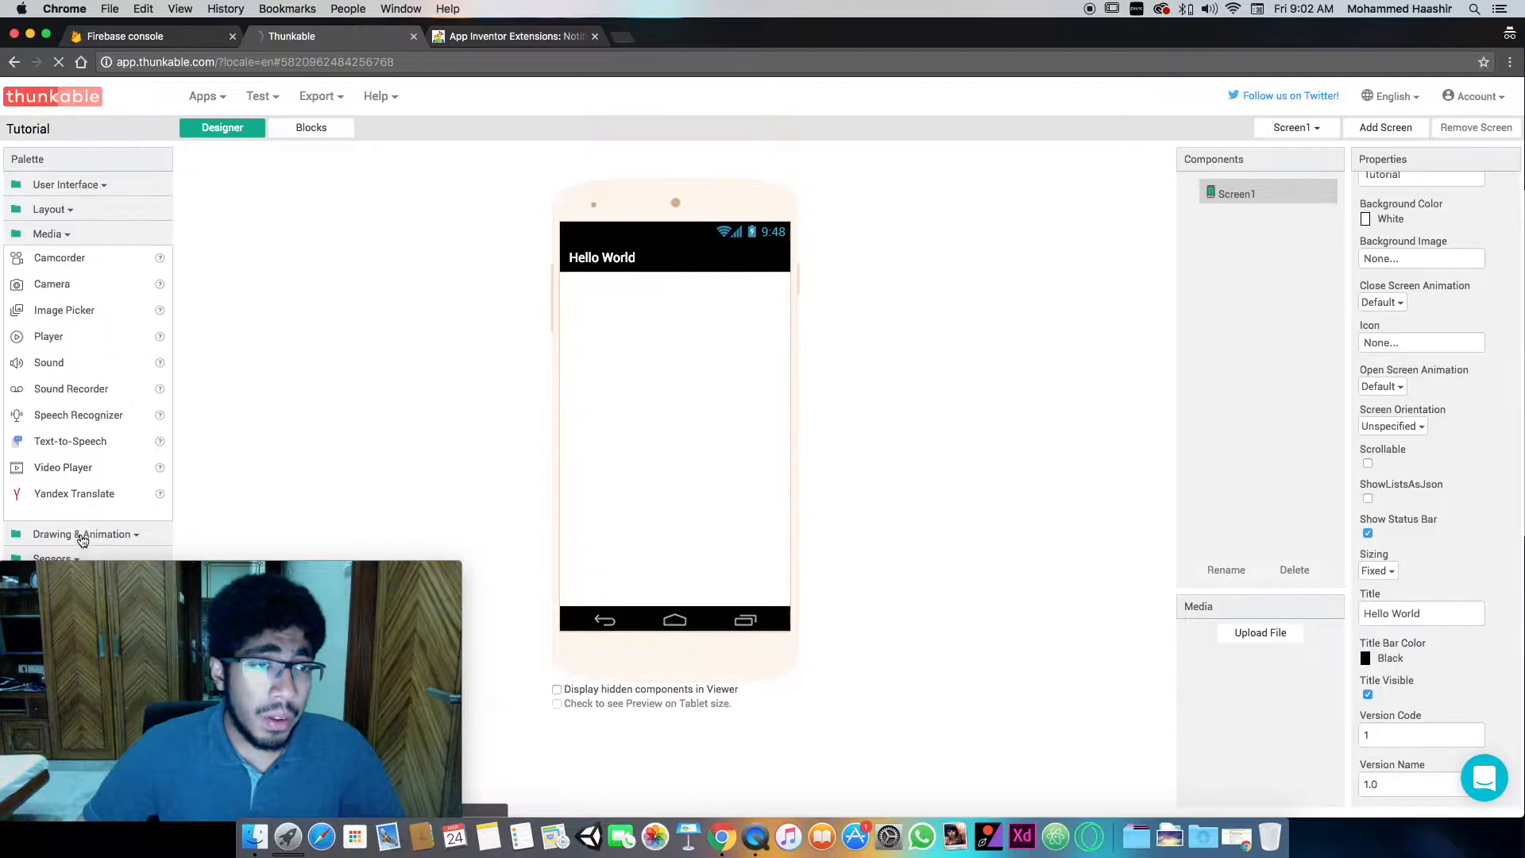
pyautogui.click(96, 193)
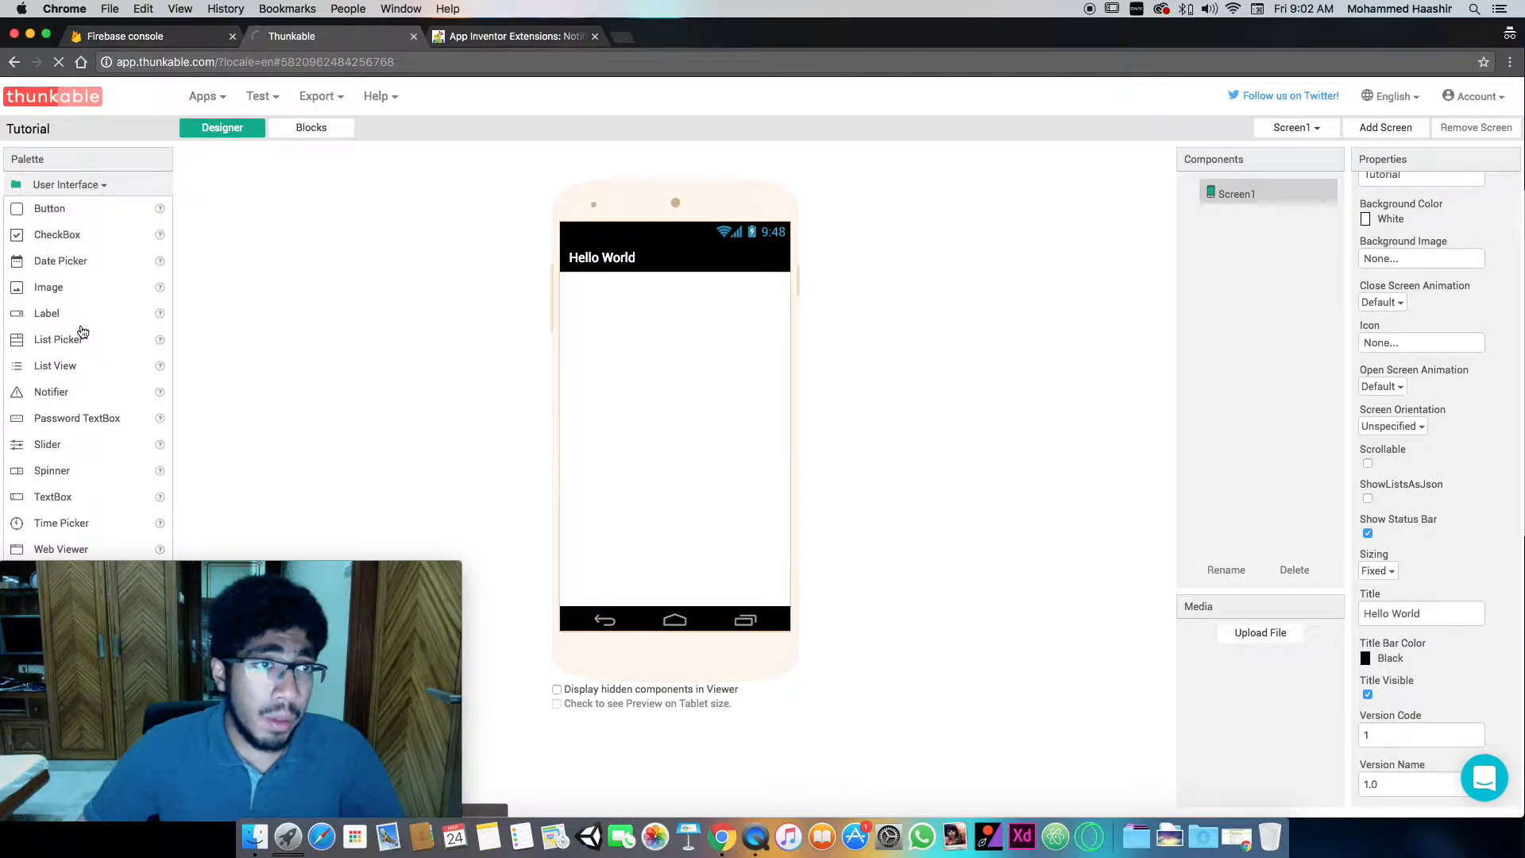
pyautogui.moveTo(50, 317); pyautogui.dragTo(756, 422)
pyautogui.doubleClick(1370, 314)
pyautogui.write('24.0')
pyautogui.press('Return')
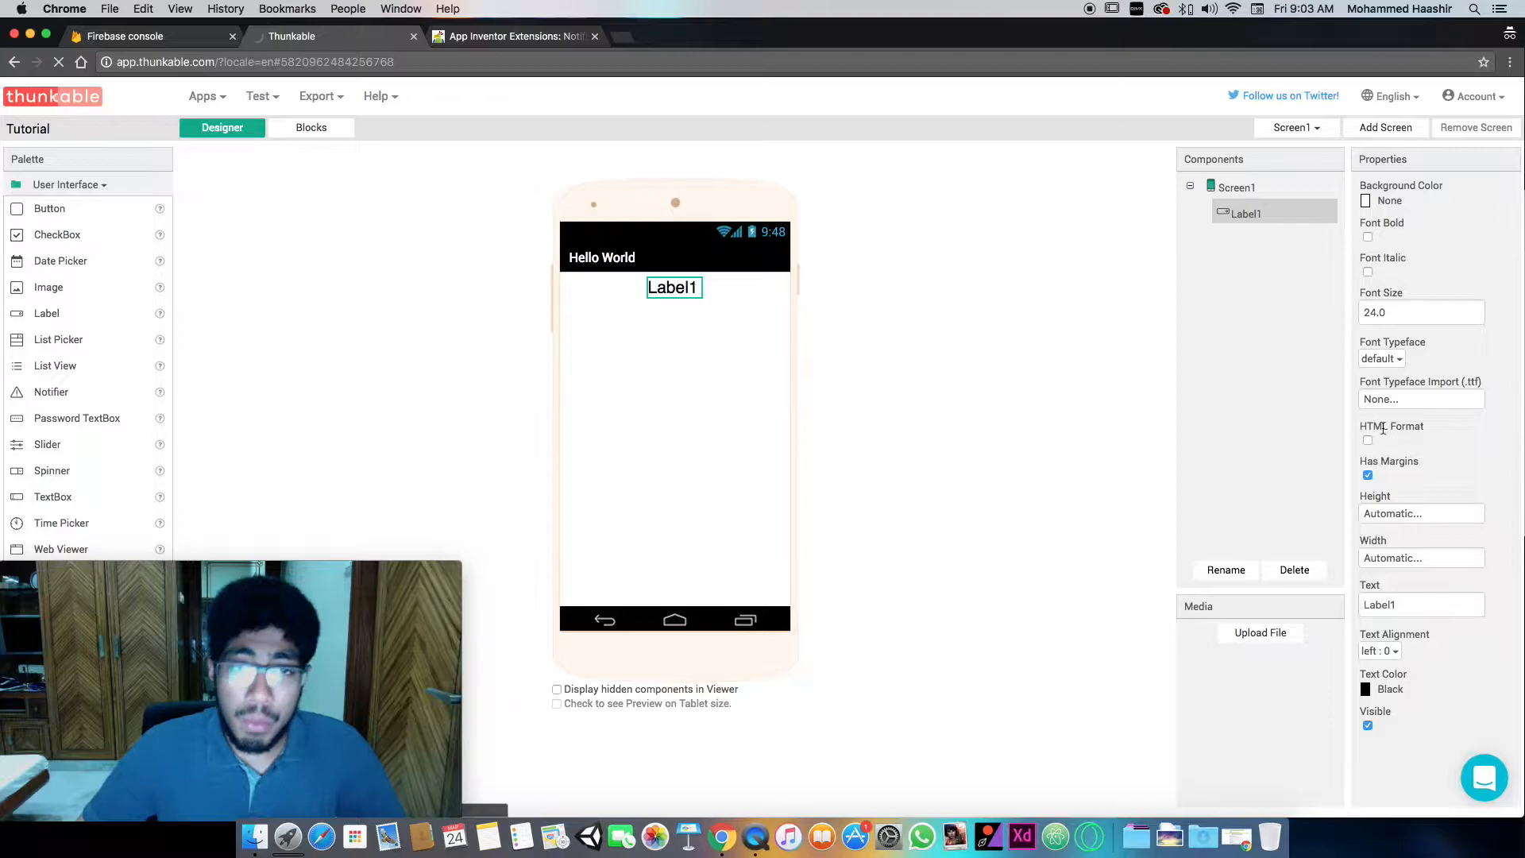
# - Set the label's text to Text appears here, accepting TaifunNotification as the name in the extension naming dialog
pyautogui.doubleClick(1444, 604)
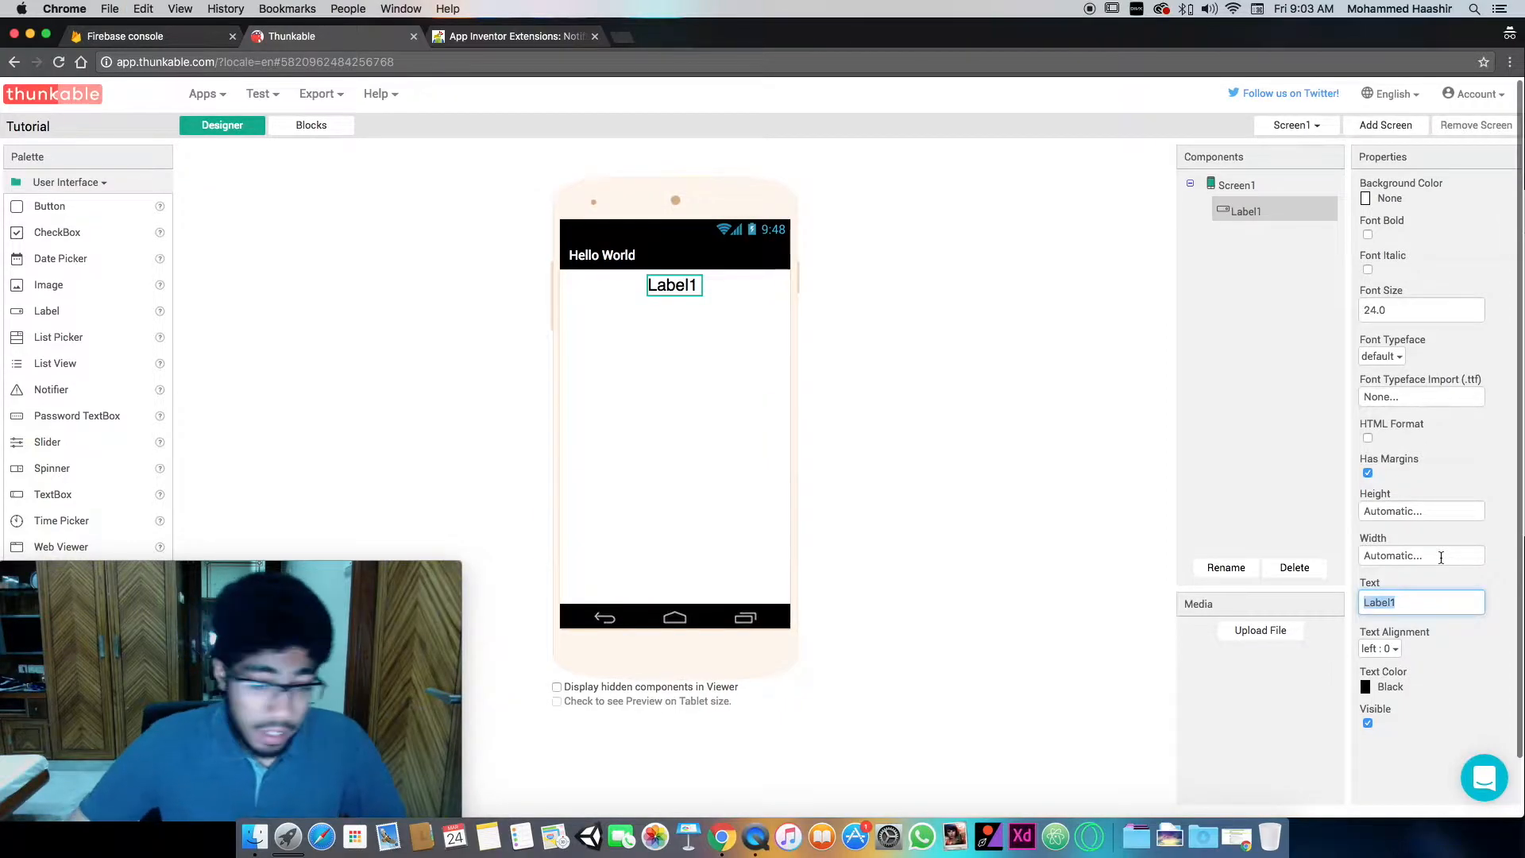
pyautogui.write('Text apear')
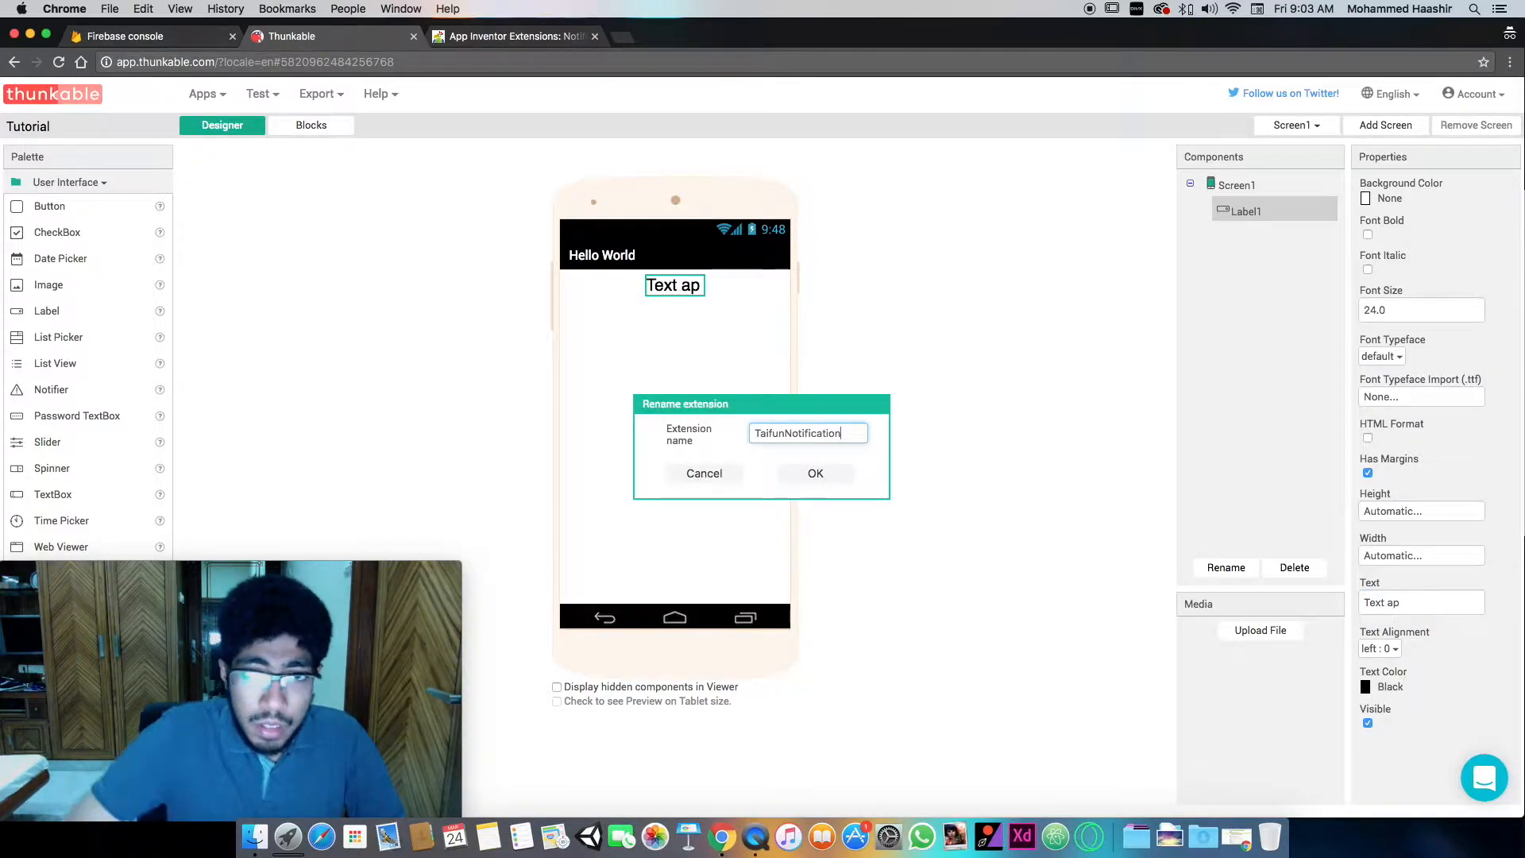
pyautogui.moveTo(785, 433); pyautogui.dragTo(696, 433)
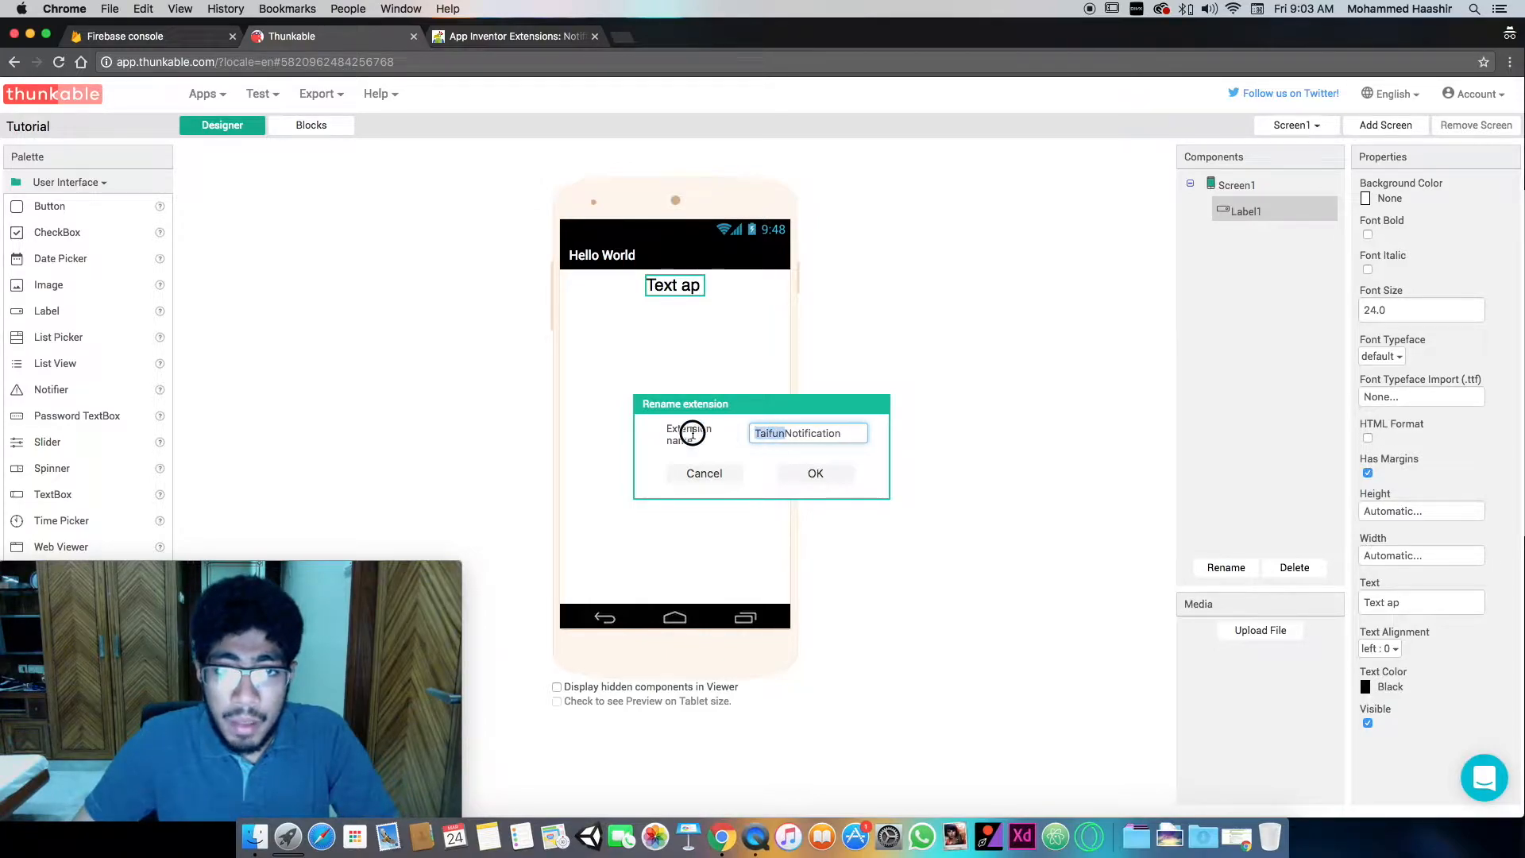
pyautogui.click(804, 474)
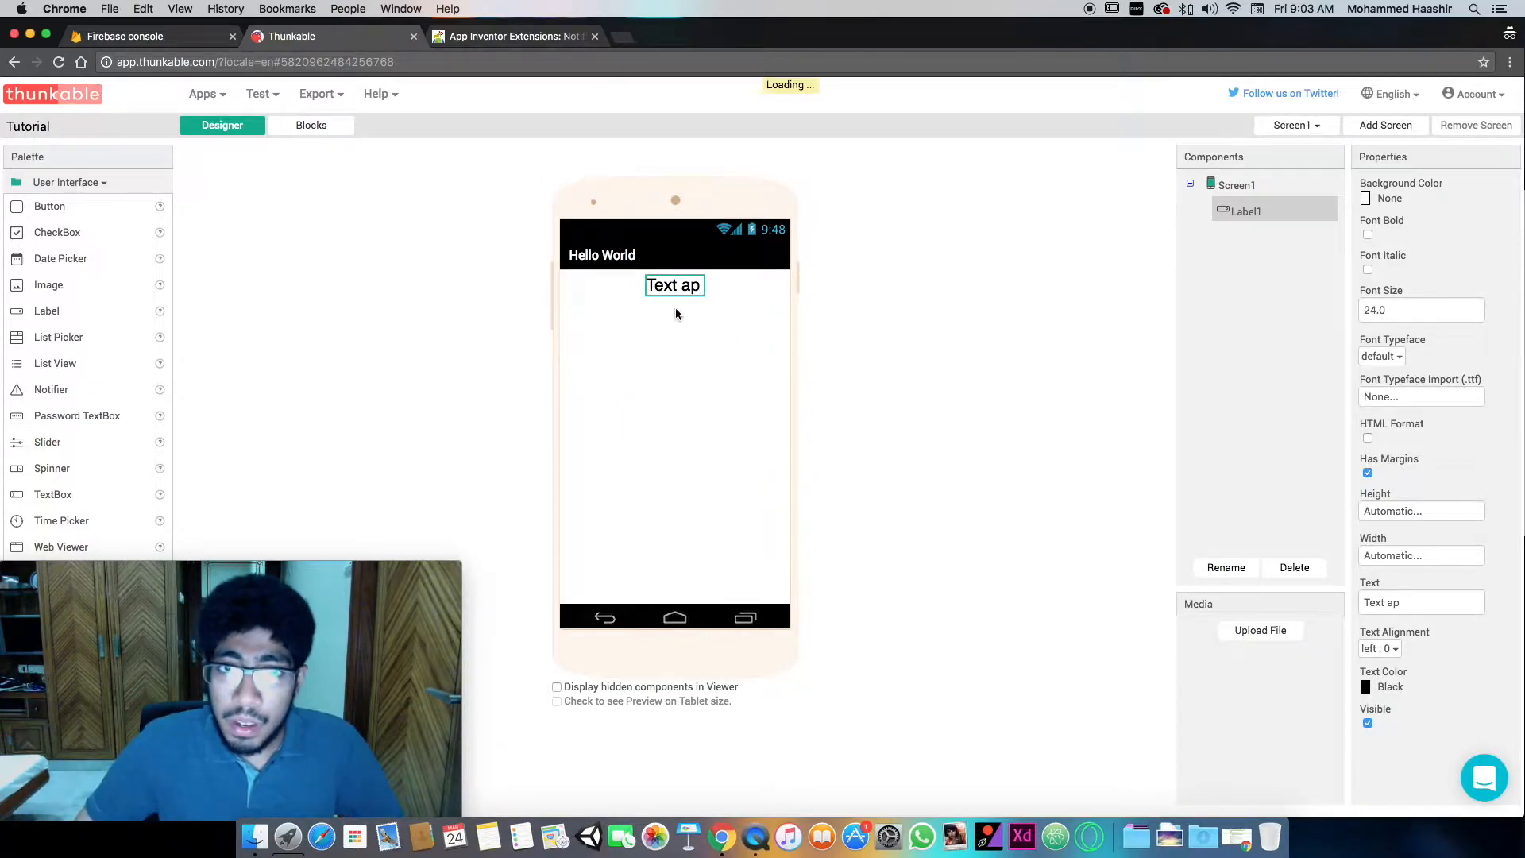
pyautogui.click(1420, 609)
pyautogui.write('pears here')
pyautogui.press('Return')
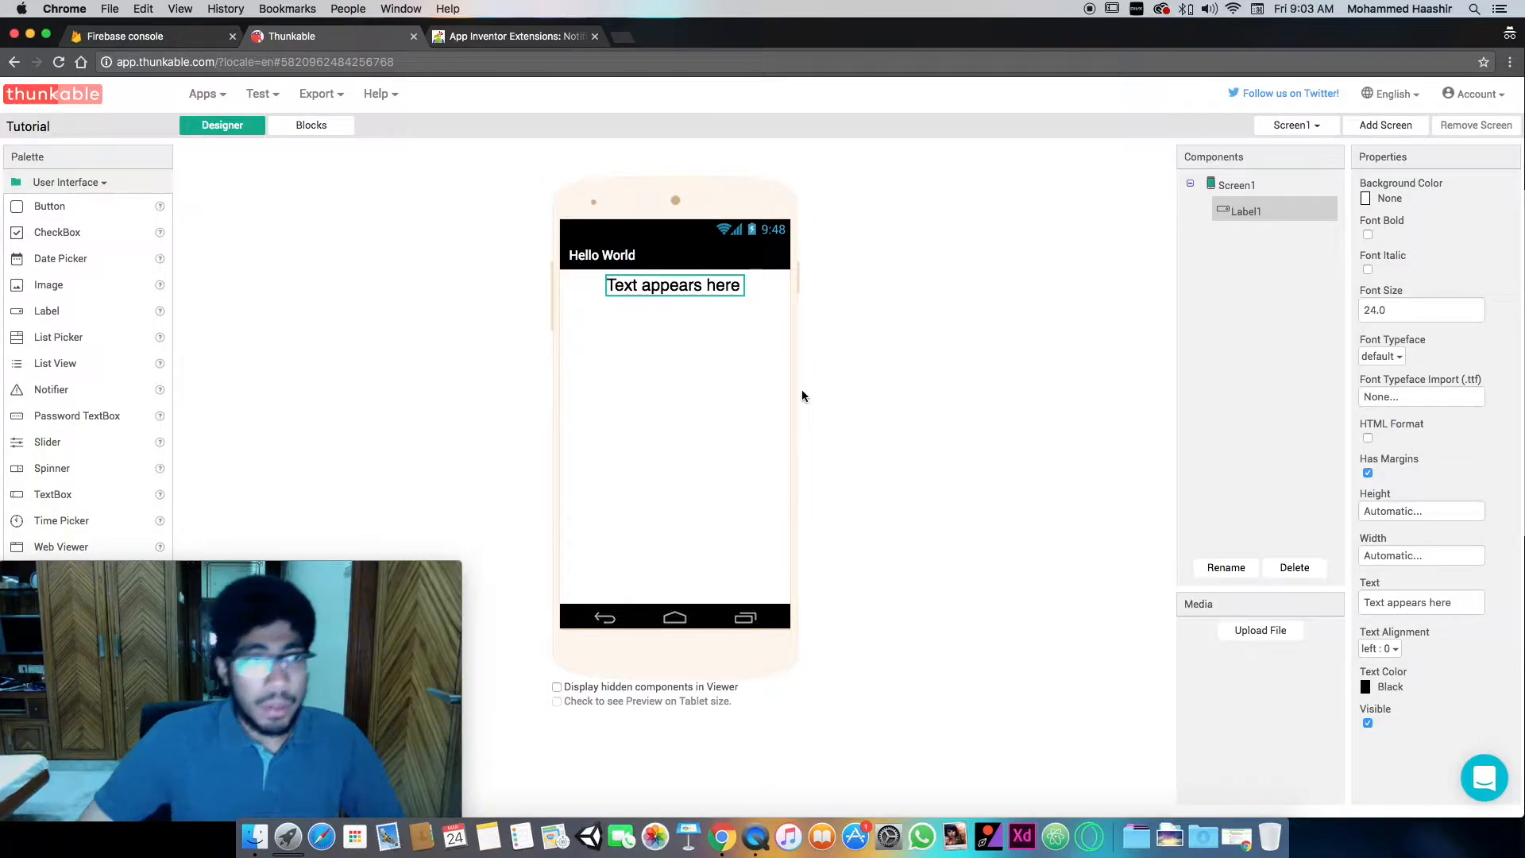
# - Add a Horizontal Arrangement to Screen1 and place the label inside it
pyautogui.moveTo(104, 607); pyautogui.dragTo(1182, 605)
pyautogui.click(99, 592)
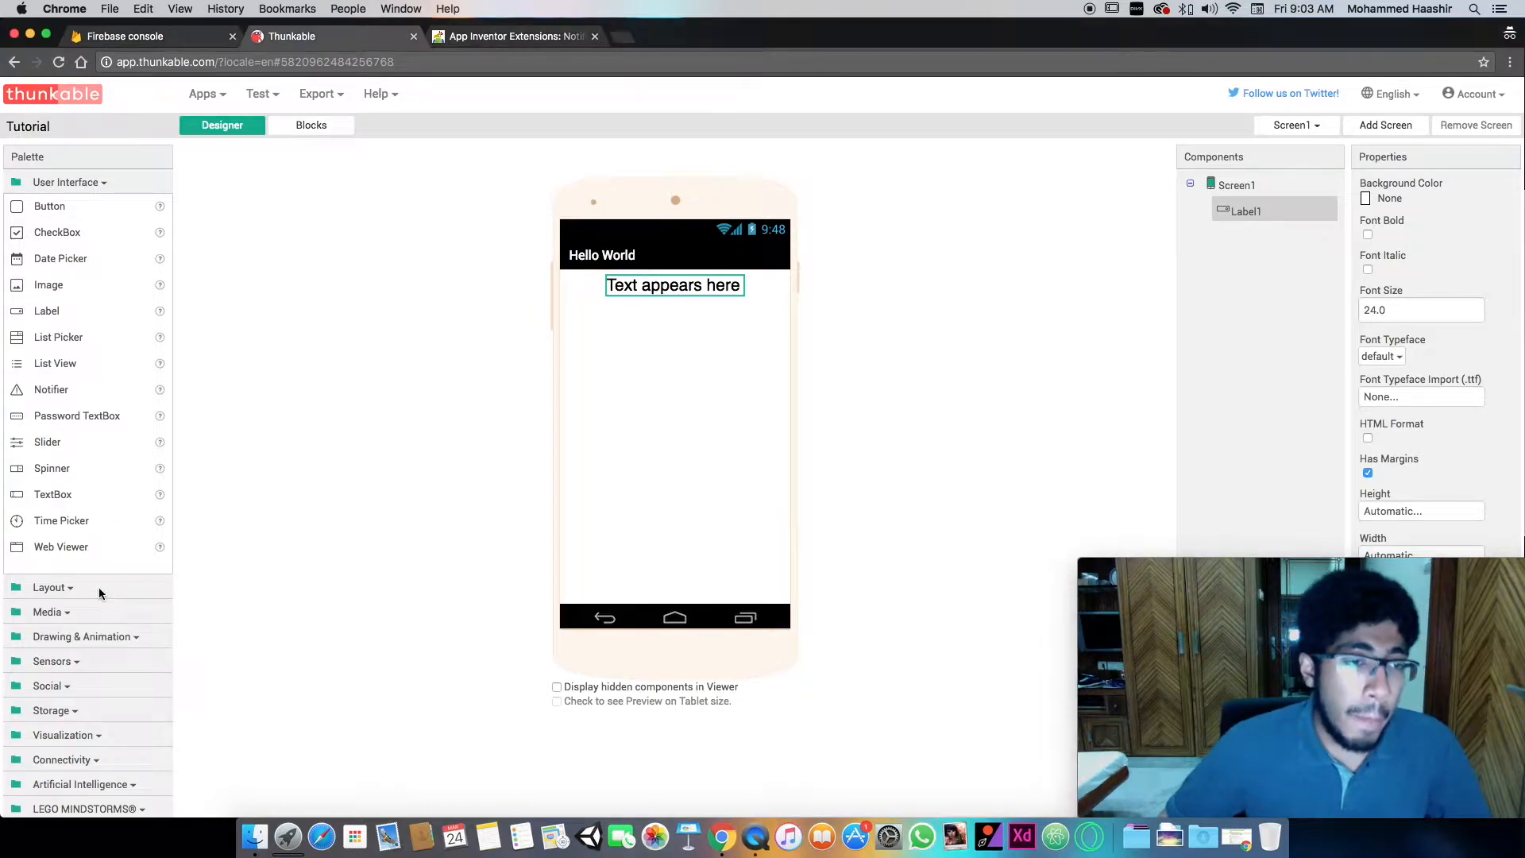
pyautogui.click(56, 588)
pyautogui.click(66, 235)
pyautogui.moveTo(65, 235); pyautogui.dragTo(731, 283)
pyautogui.moveTo(675, 371); pyautogui.dragTo(676, 326)
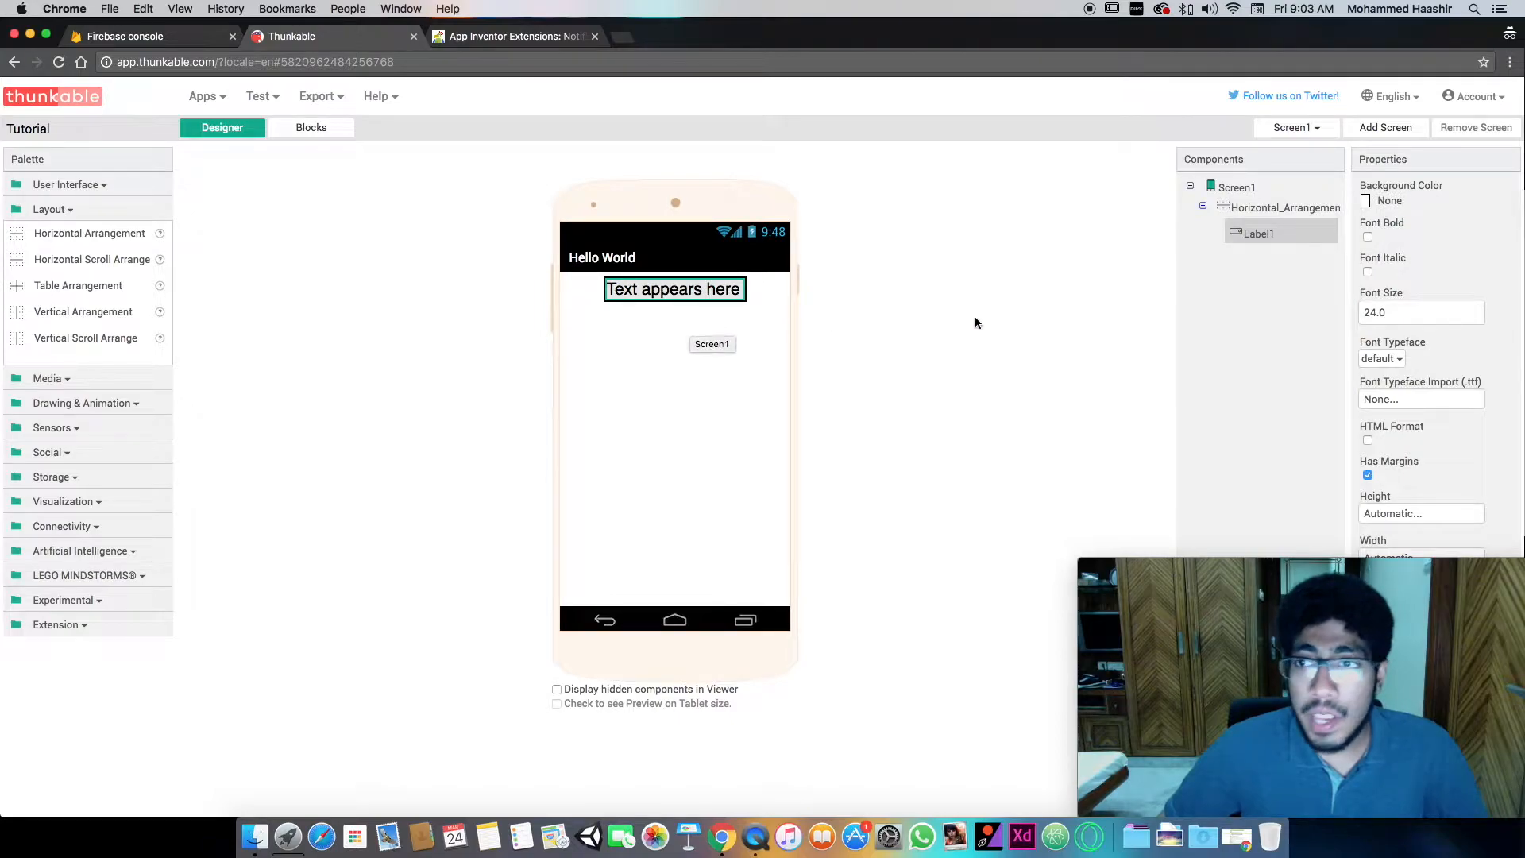
# - Set the background color of the Horizontal Arrangement to None
pyautogui.click(1271, 216)
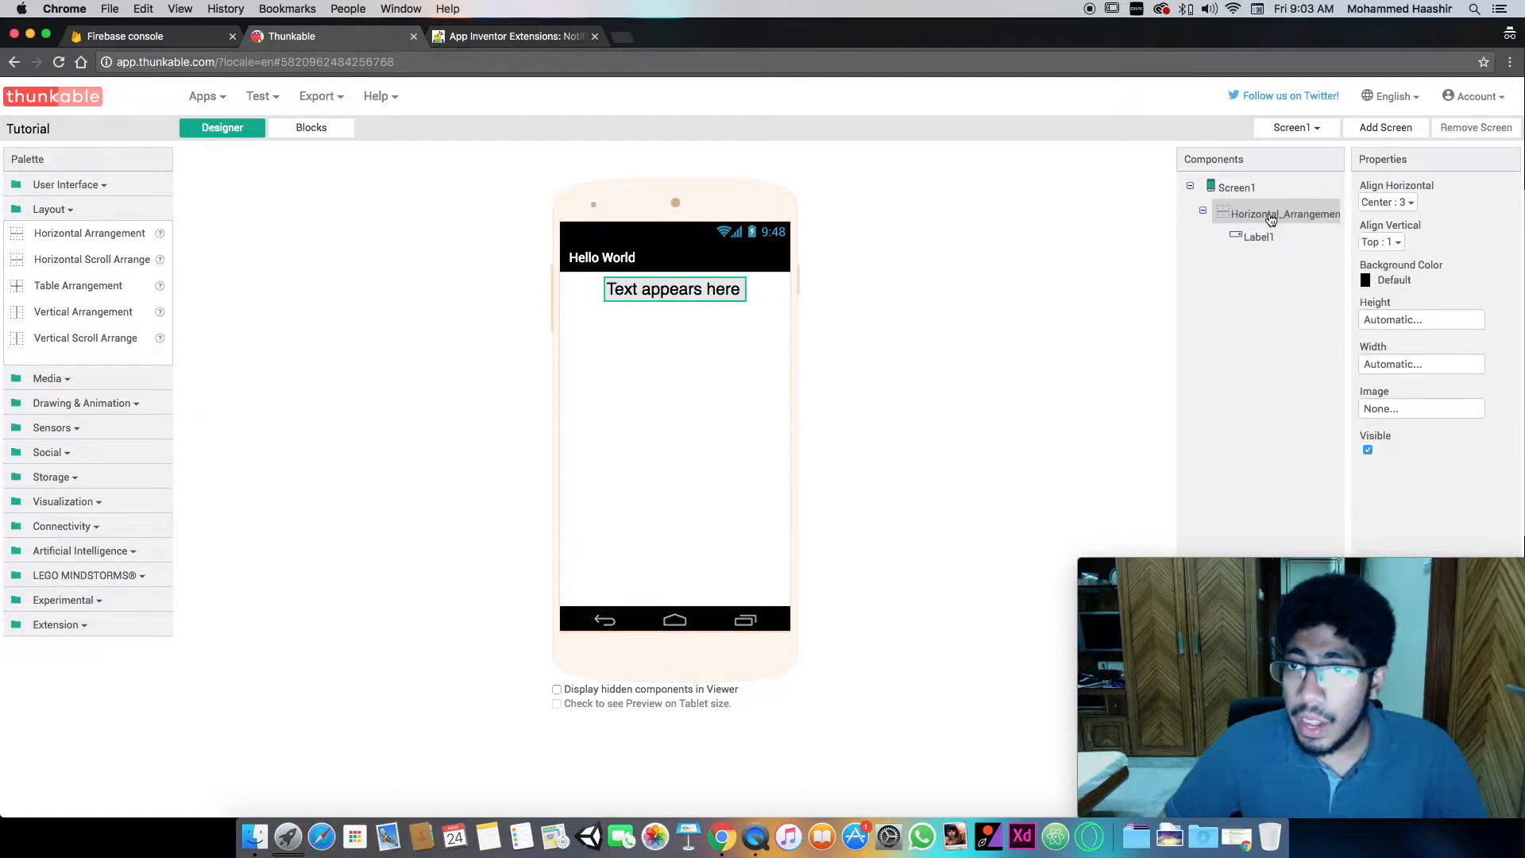
pyautogui.click(1406, 285)
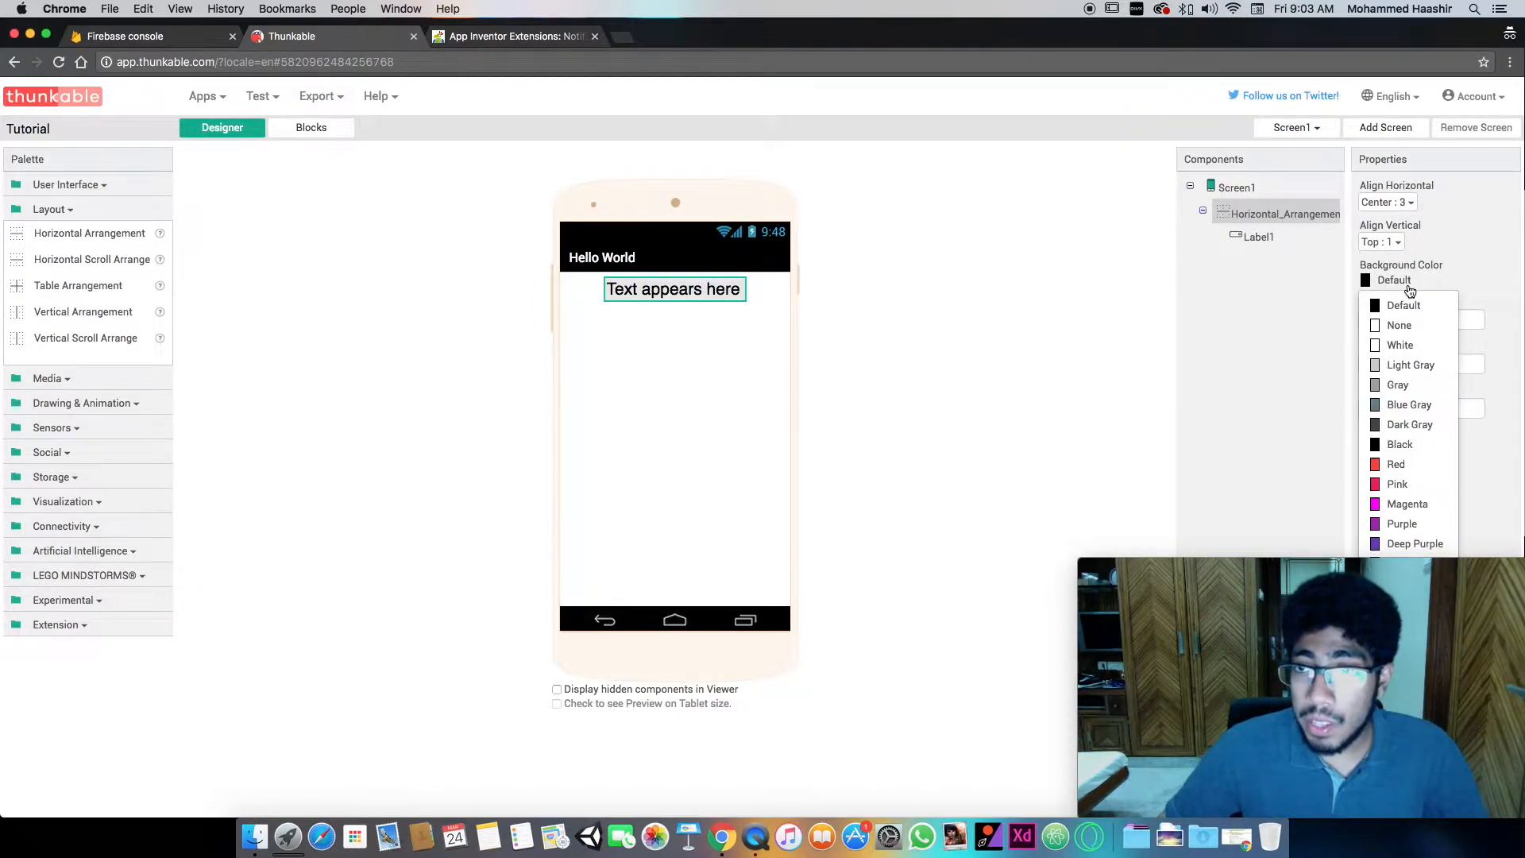
pyautogui.click(1400, 325)
pyautogui.click(1398, 318)
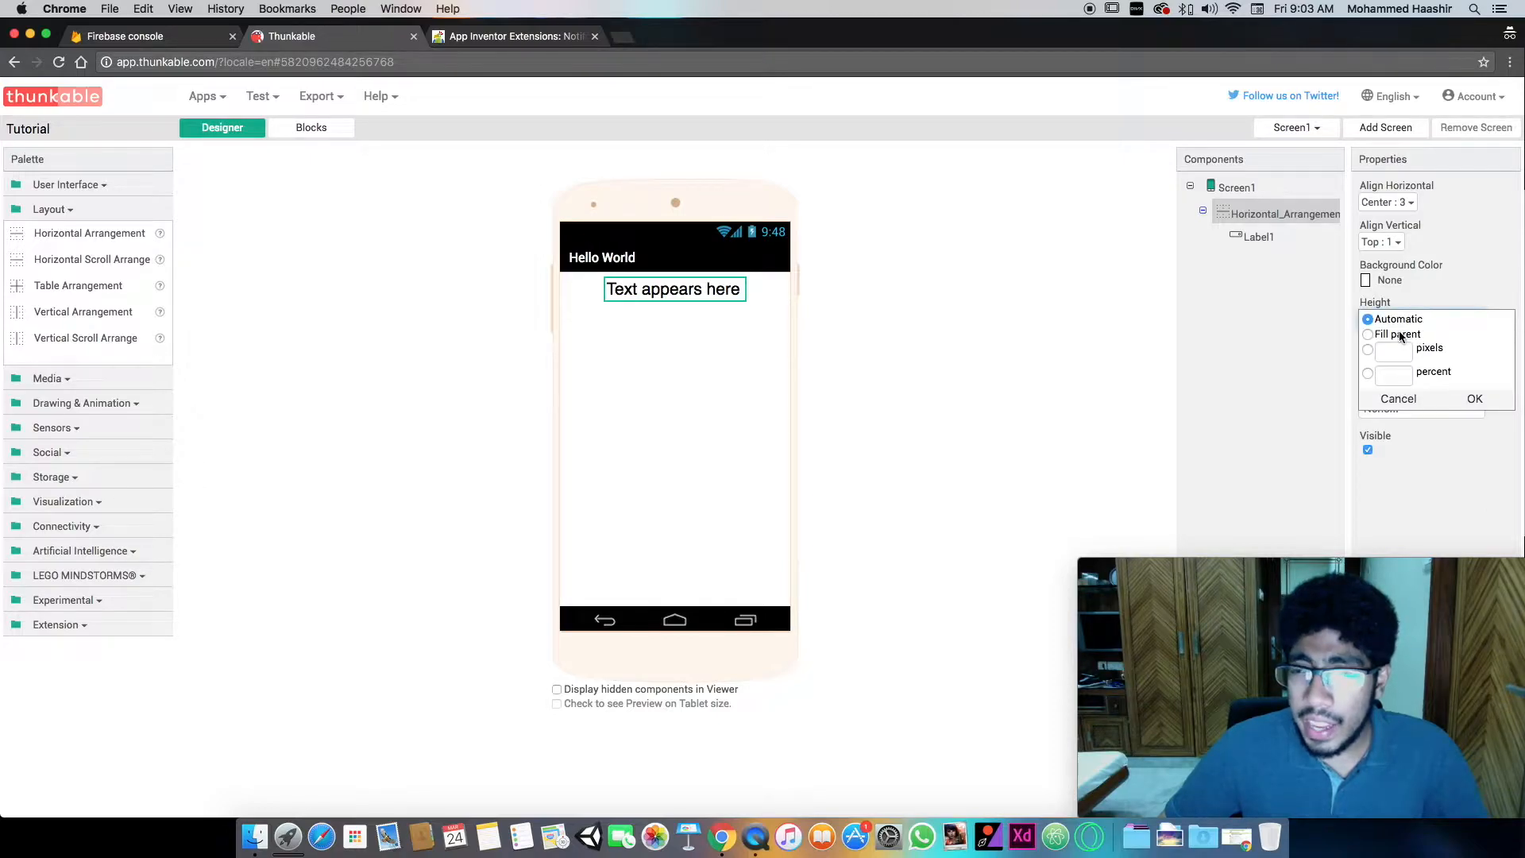
pyautogui.click(1440, 308)
# - Set the Horizontal Arrangement's width to Fill parent and its vertical alignment to Center : 2
pyautogui.click(1406, 364)
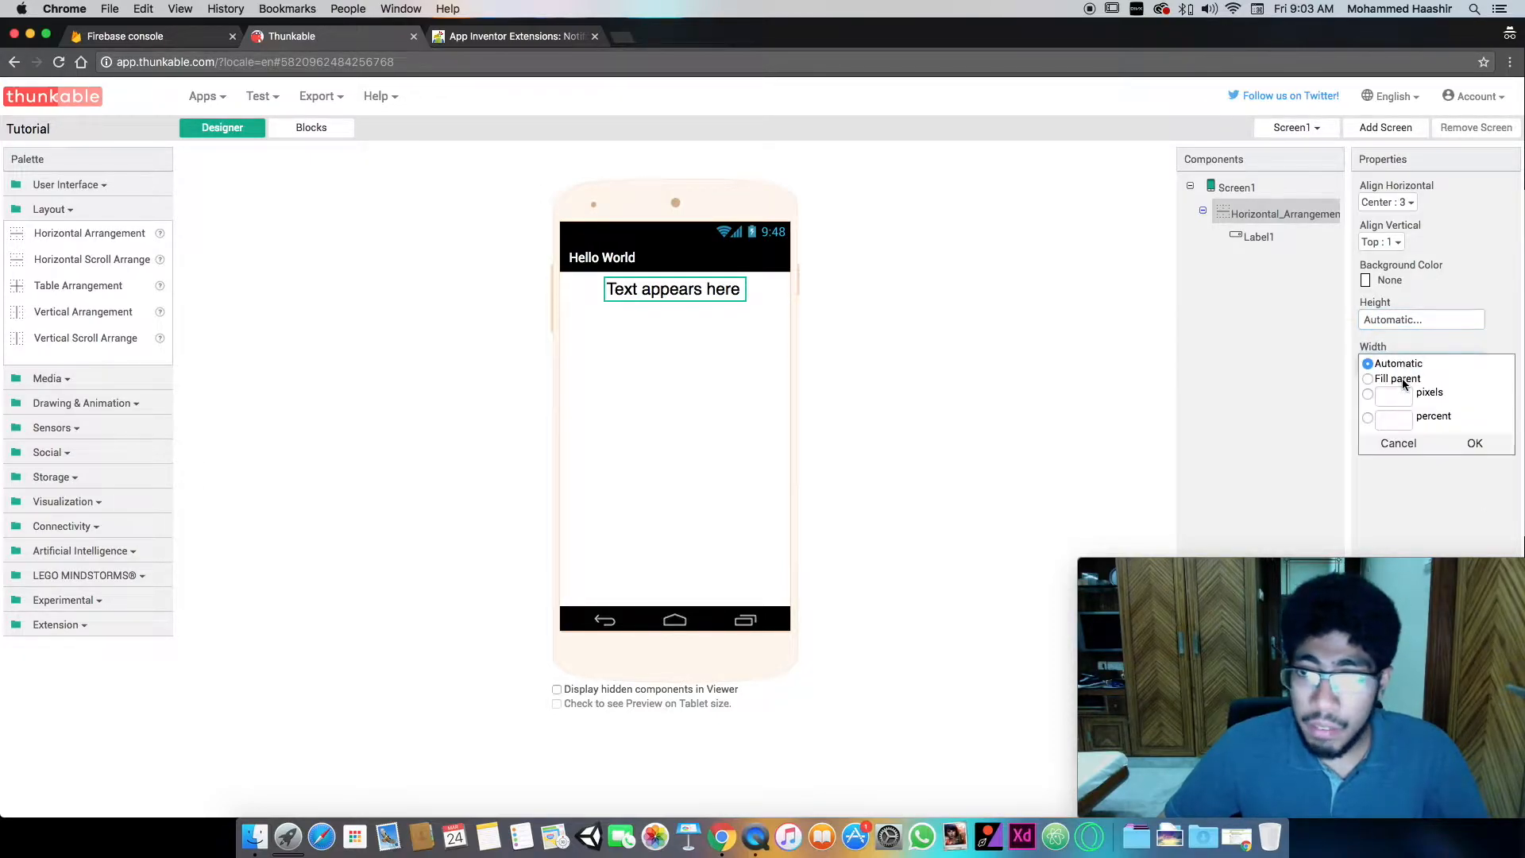
pyautogui.click(1410, 379)
pyautogui.click(1471, 442)
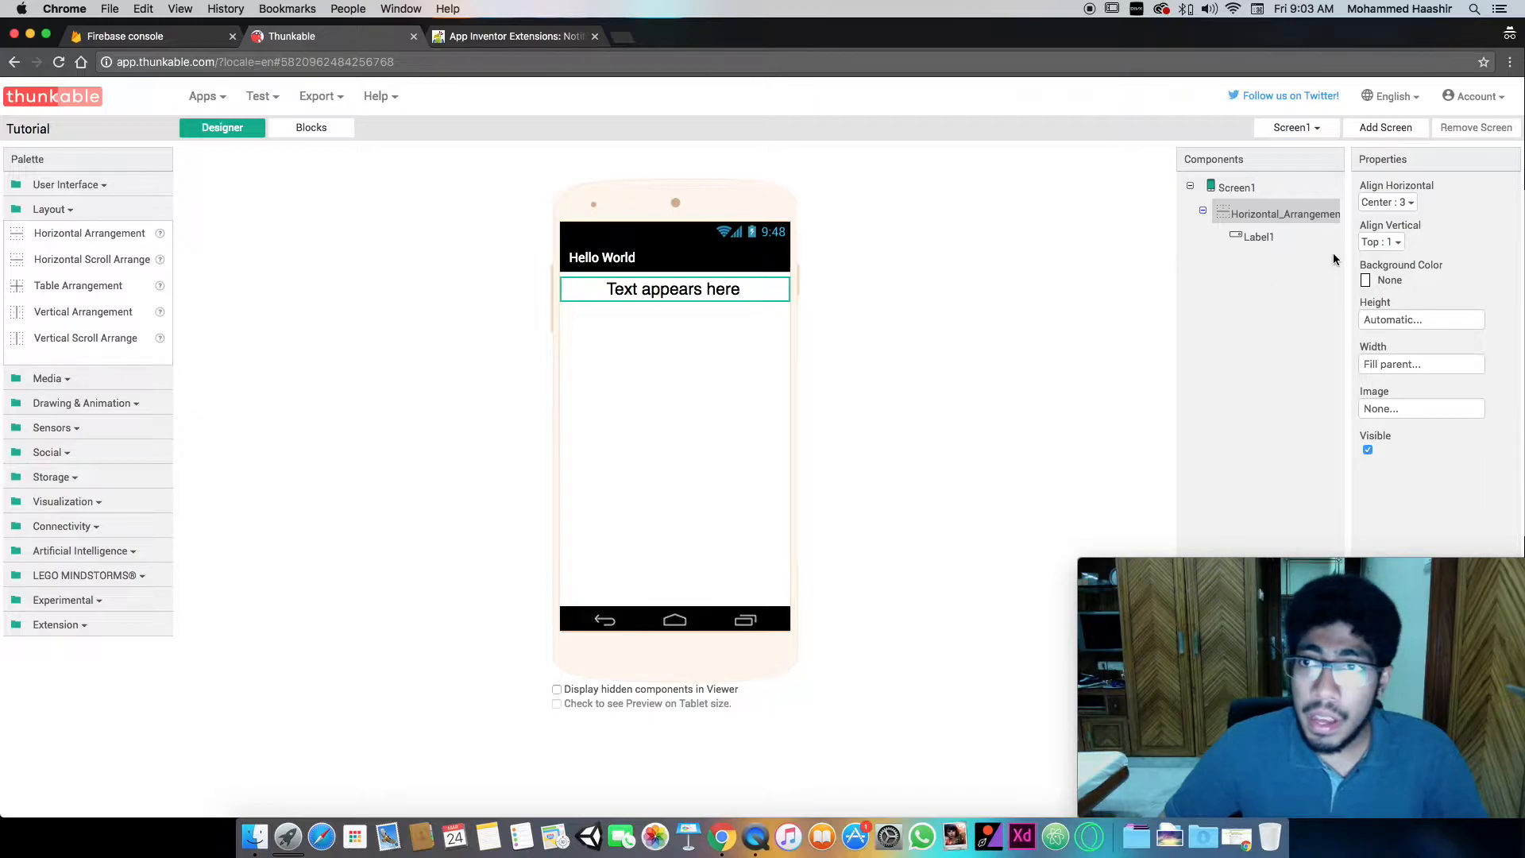
pyautogui.moveTo(1391, 188); pyautogui.dragTo(1328, 189)
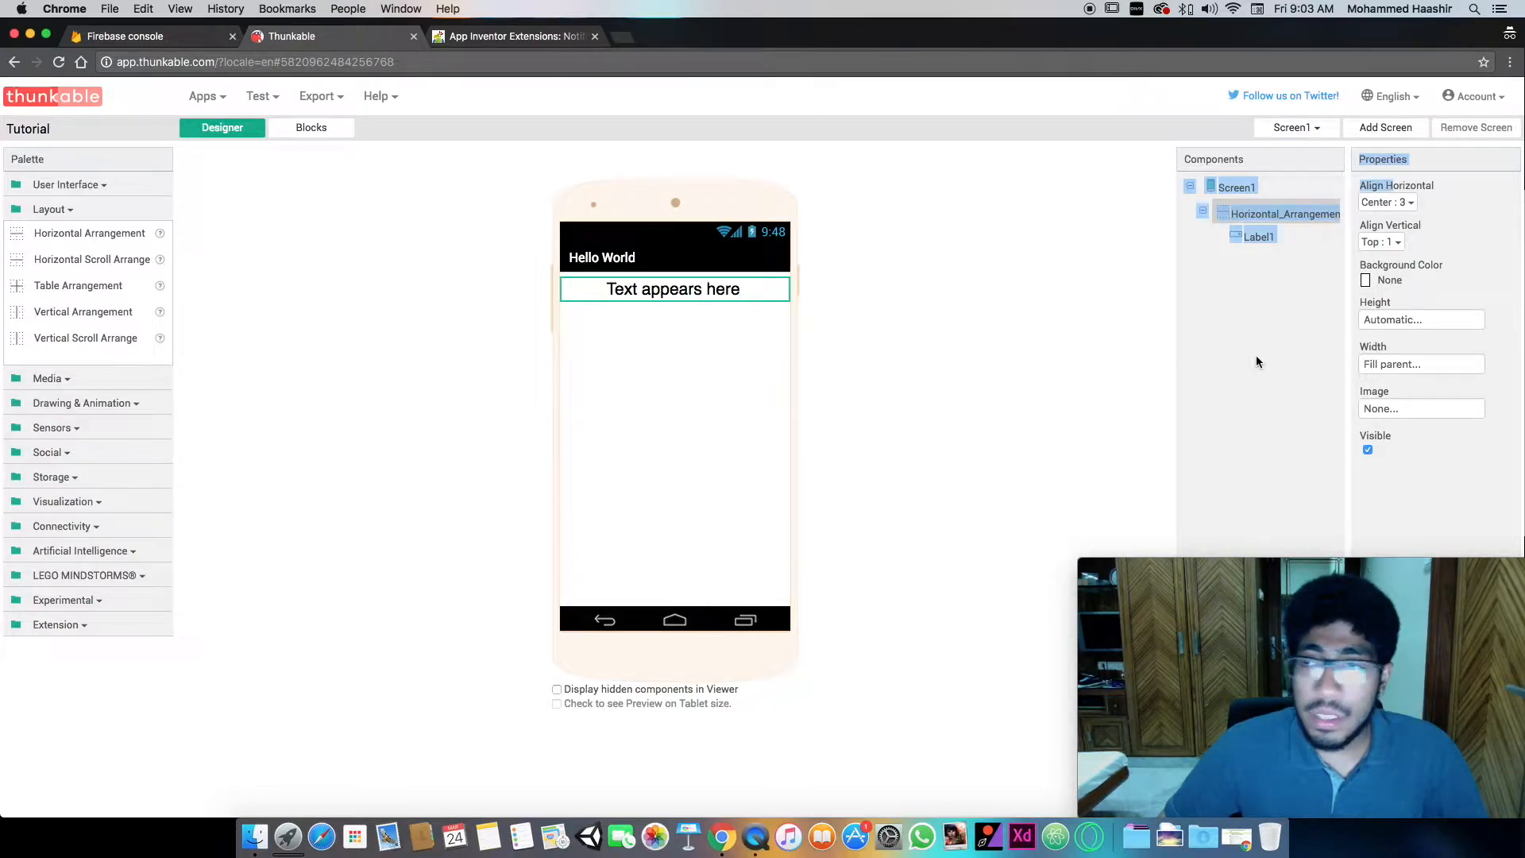
pyautogui.click(1057, 362)
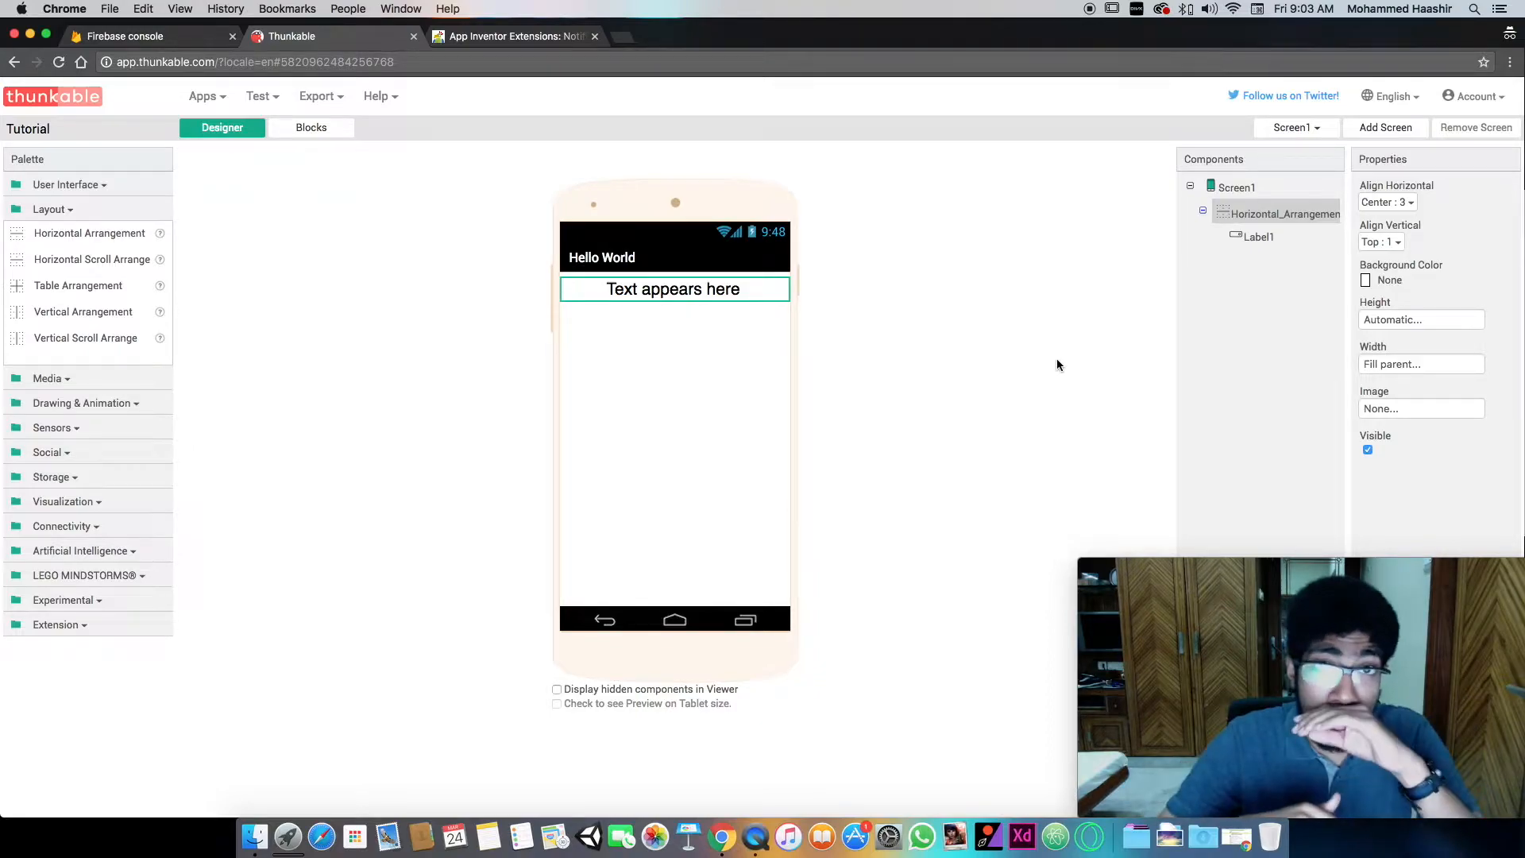
pyautogui.click(1401, 246)
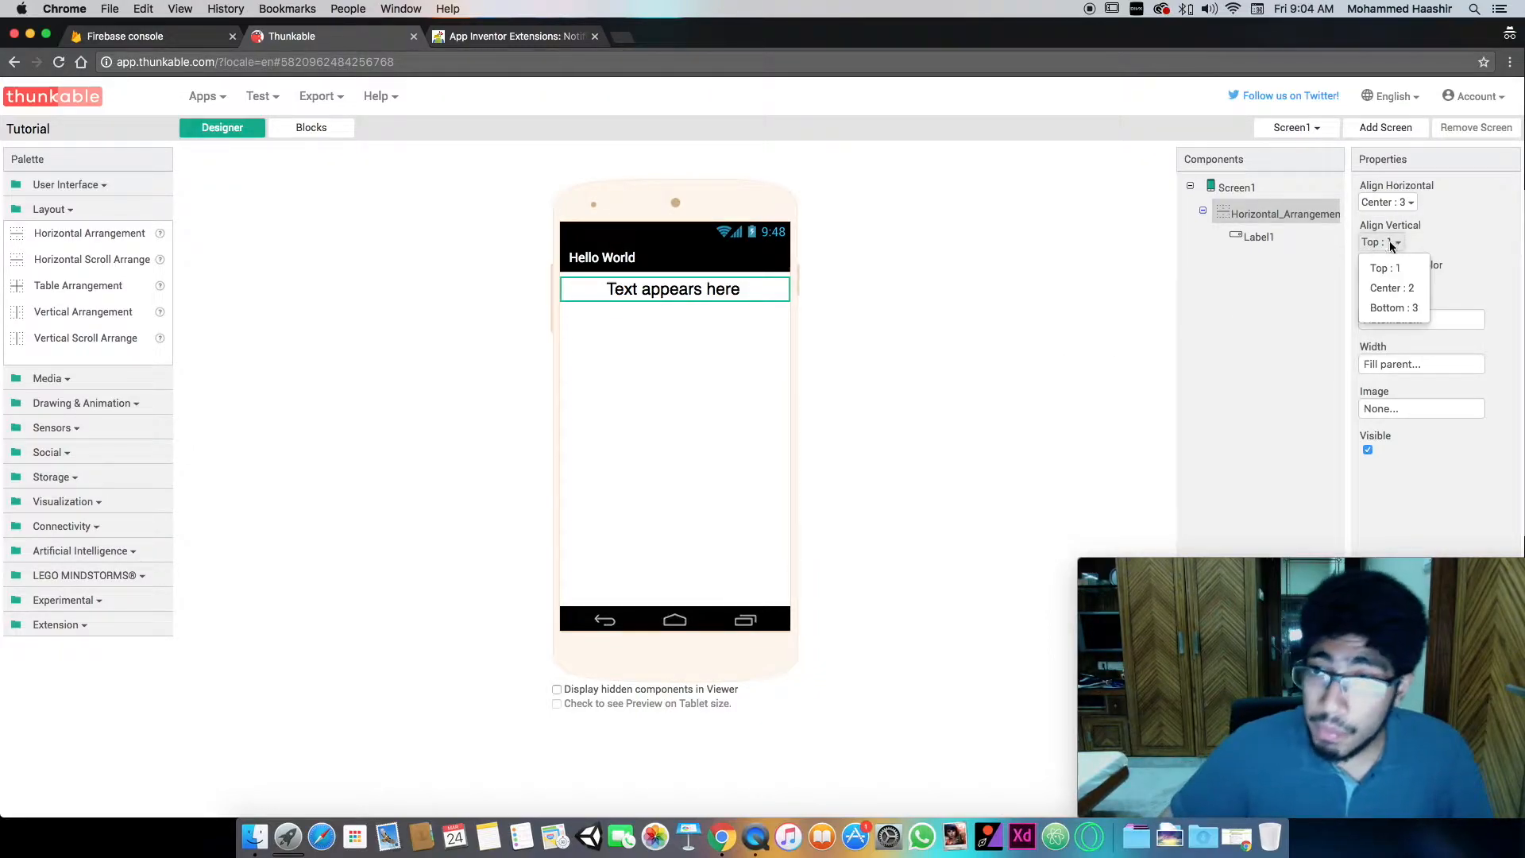
pyautogui.click(1388, 289)
# - Try a width of 75 percent for the Horizontal Arrangement and return it to Fill parent
pyautogui.click(1386, 362)
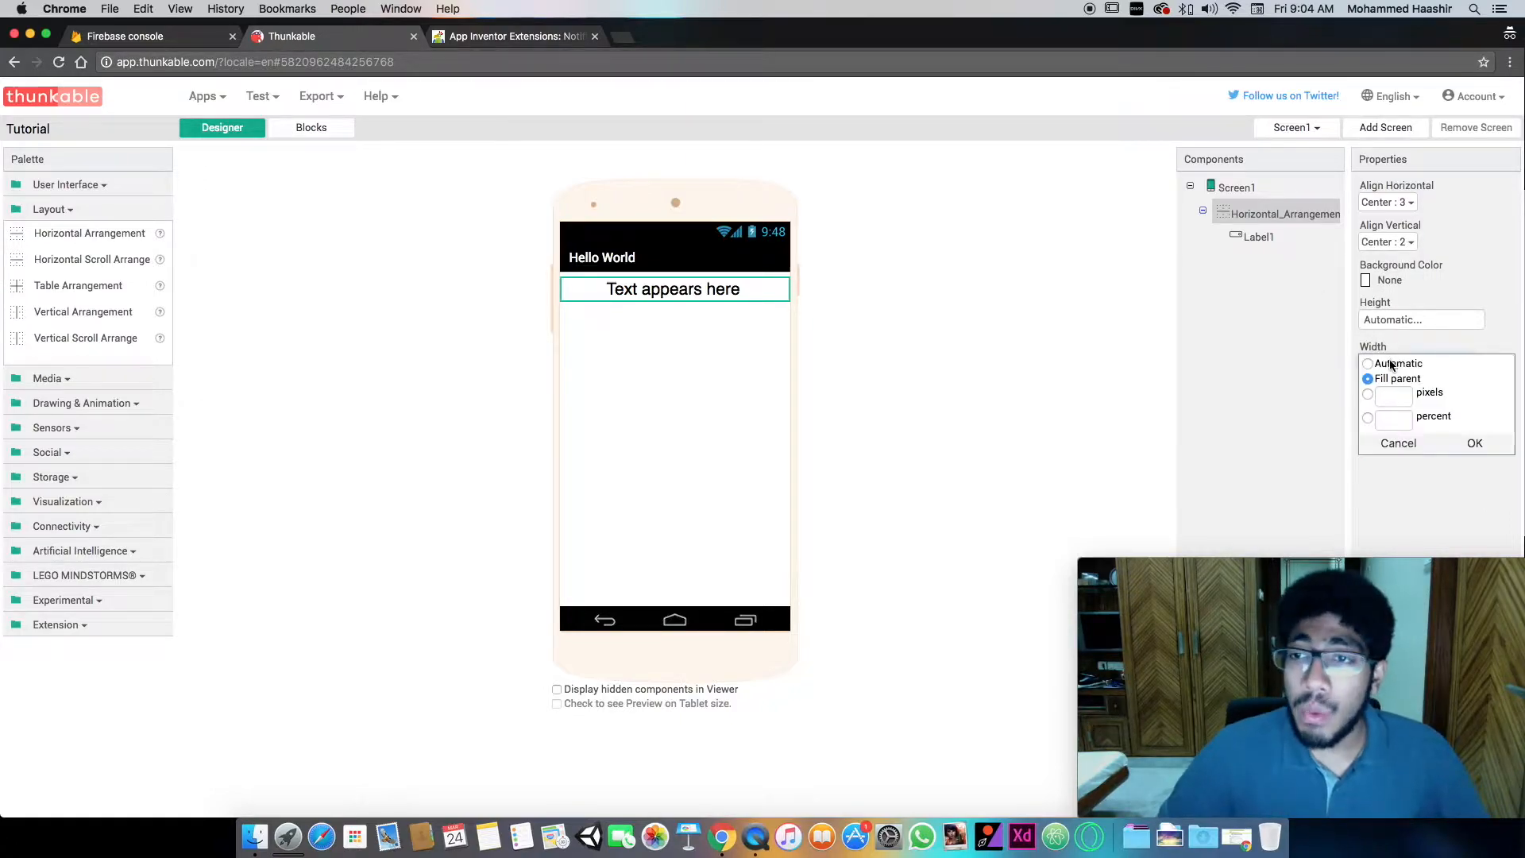
pyautogui.click(1402, 420)
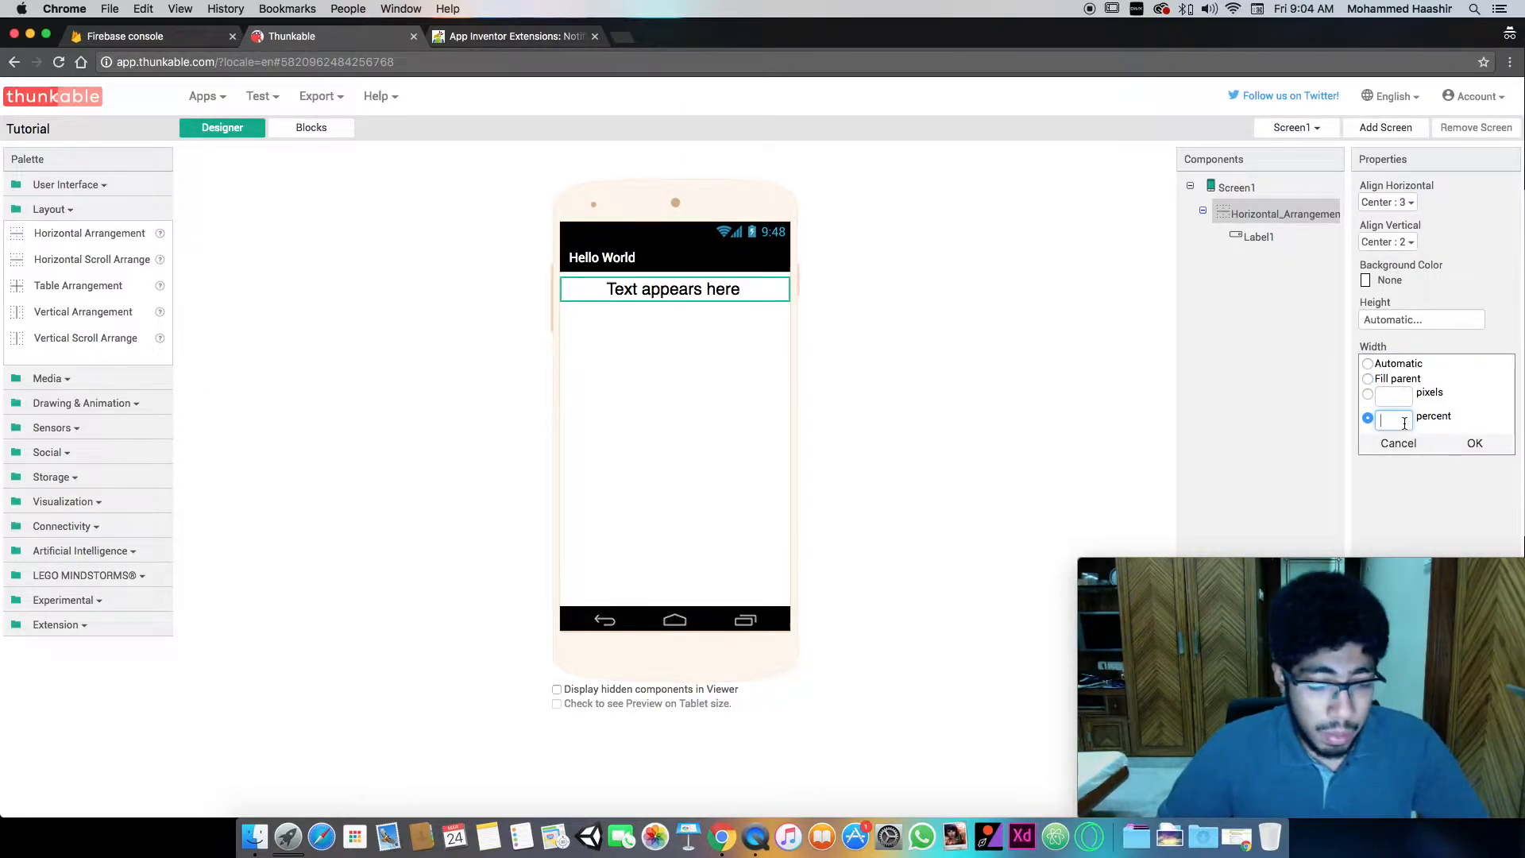
pyautogui.moveTo(1385, 420); pyautogui.dragTo(1366, 421)
pyautogui.write('75')
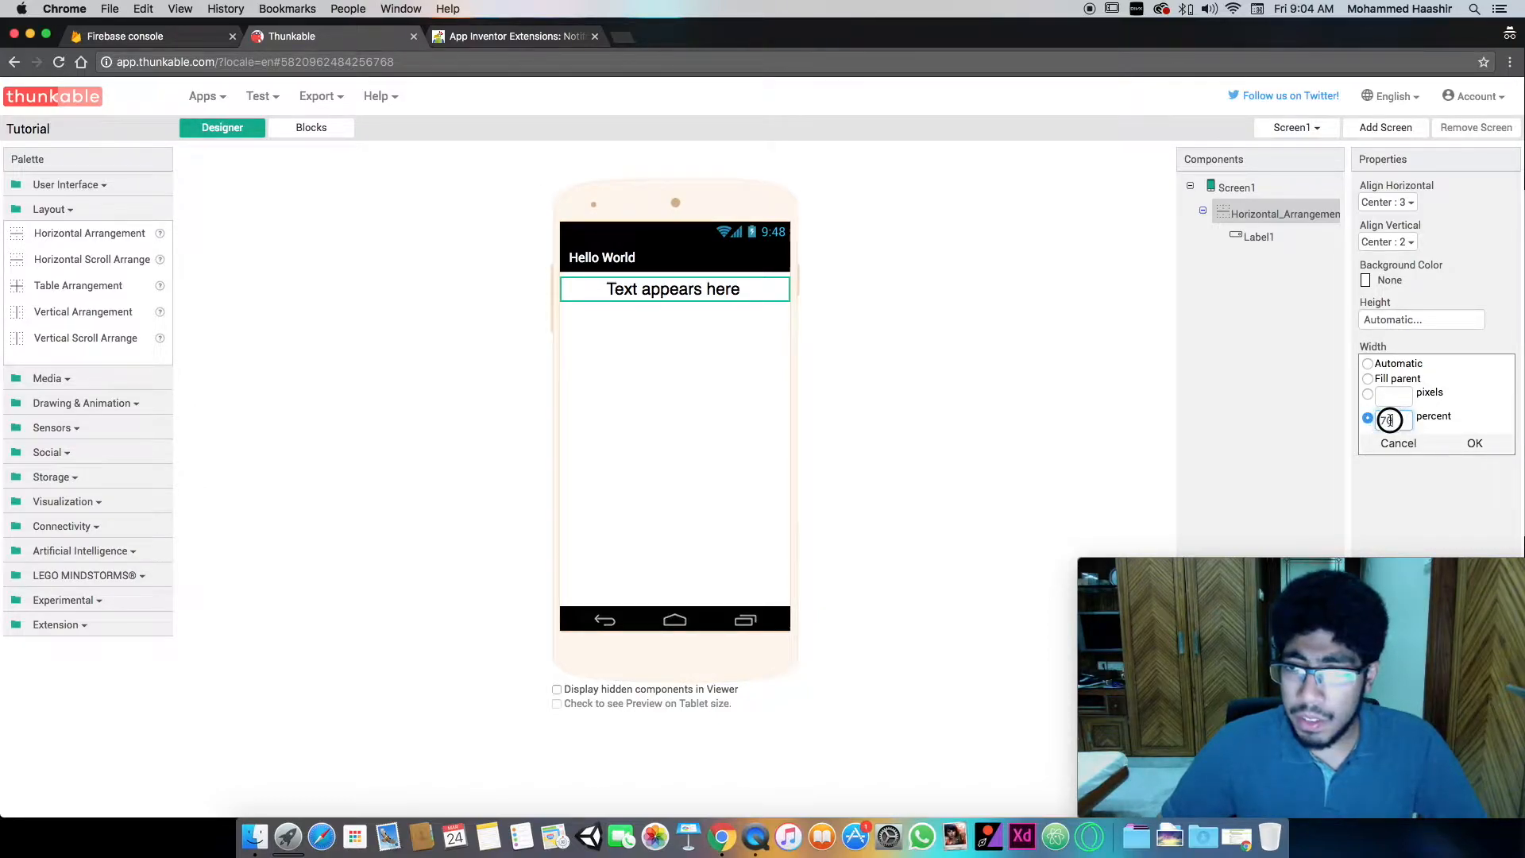
pyautogui.click(1474, 443)
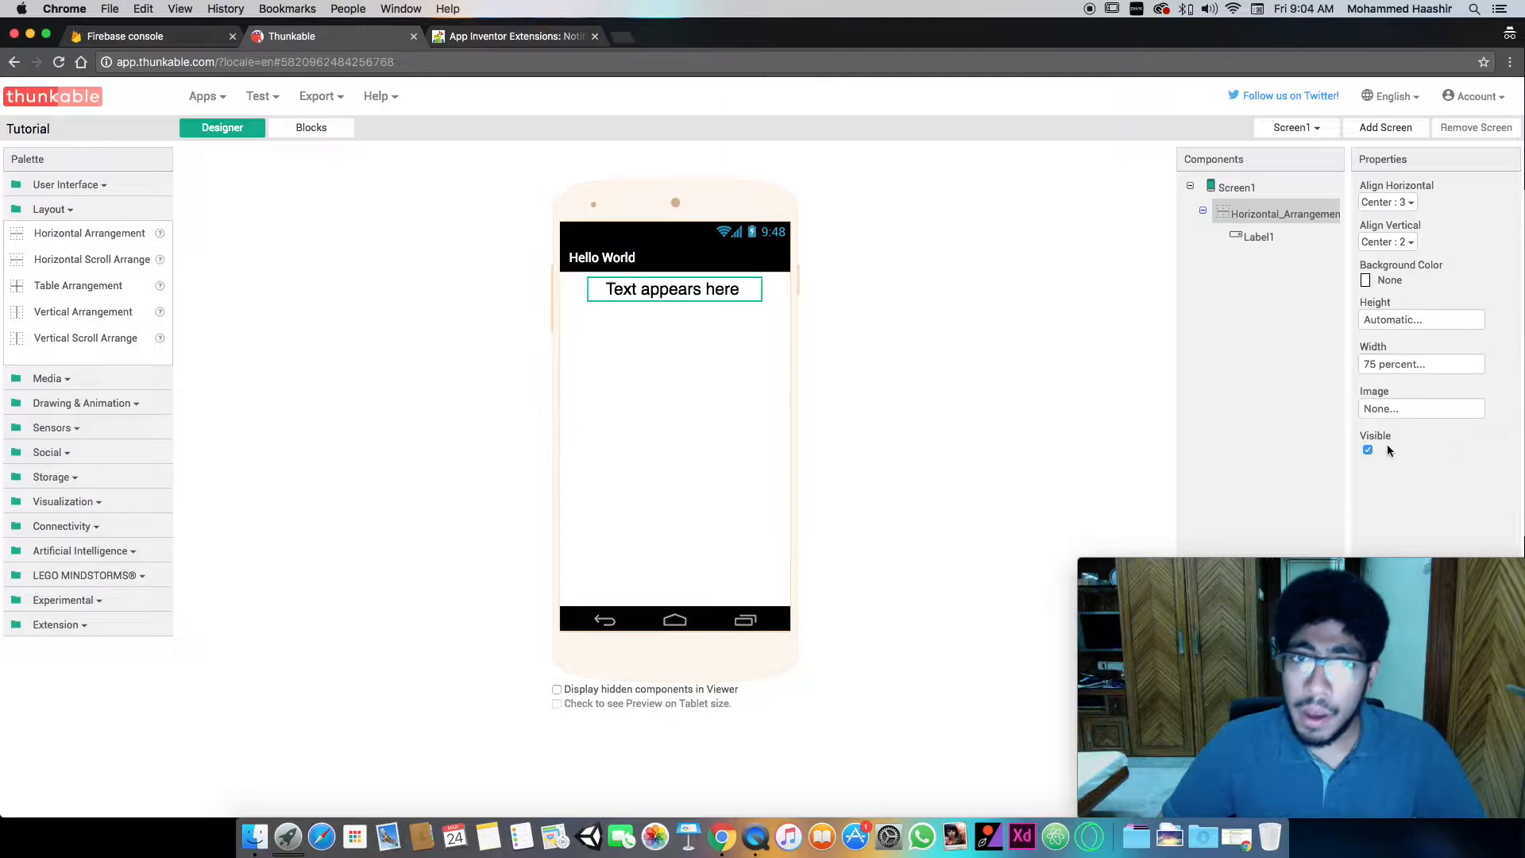
pyautogui.click(1401, 370)
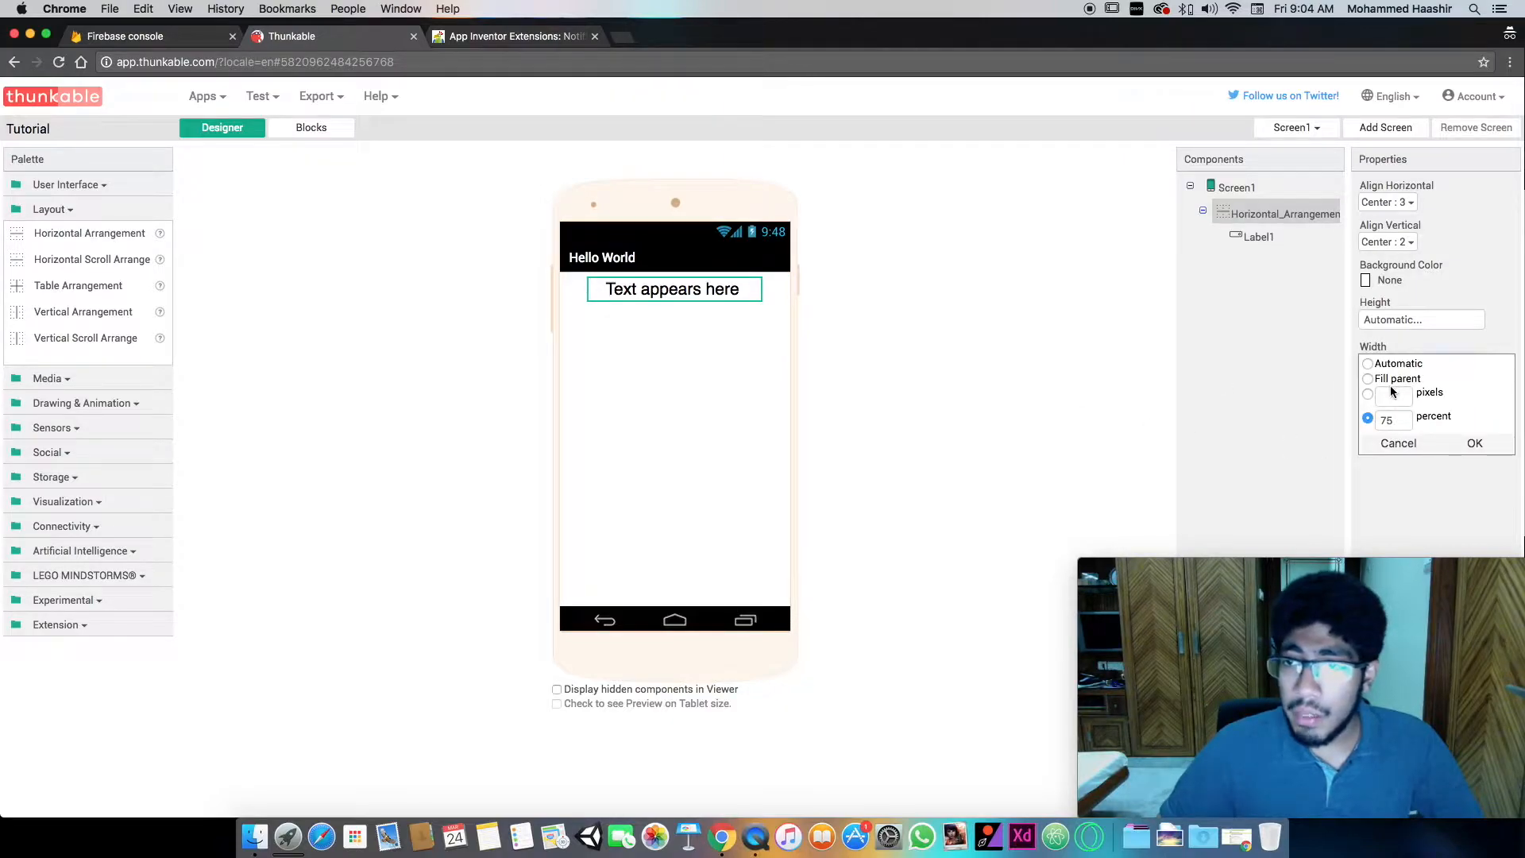
pyautogui.doubleClick(1395, 417)
pyautogui.click(1393, 380)
pyautogui.click(1474, 444)
# - Set the height of the Horizontal Arrangement to 75 percent
pyautogui.click(1402, 320)
pyautogui.click(1401, 370)
pyautogui.write('75')
pyautogui.click(1475, 399)
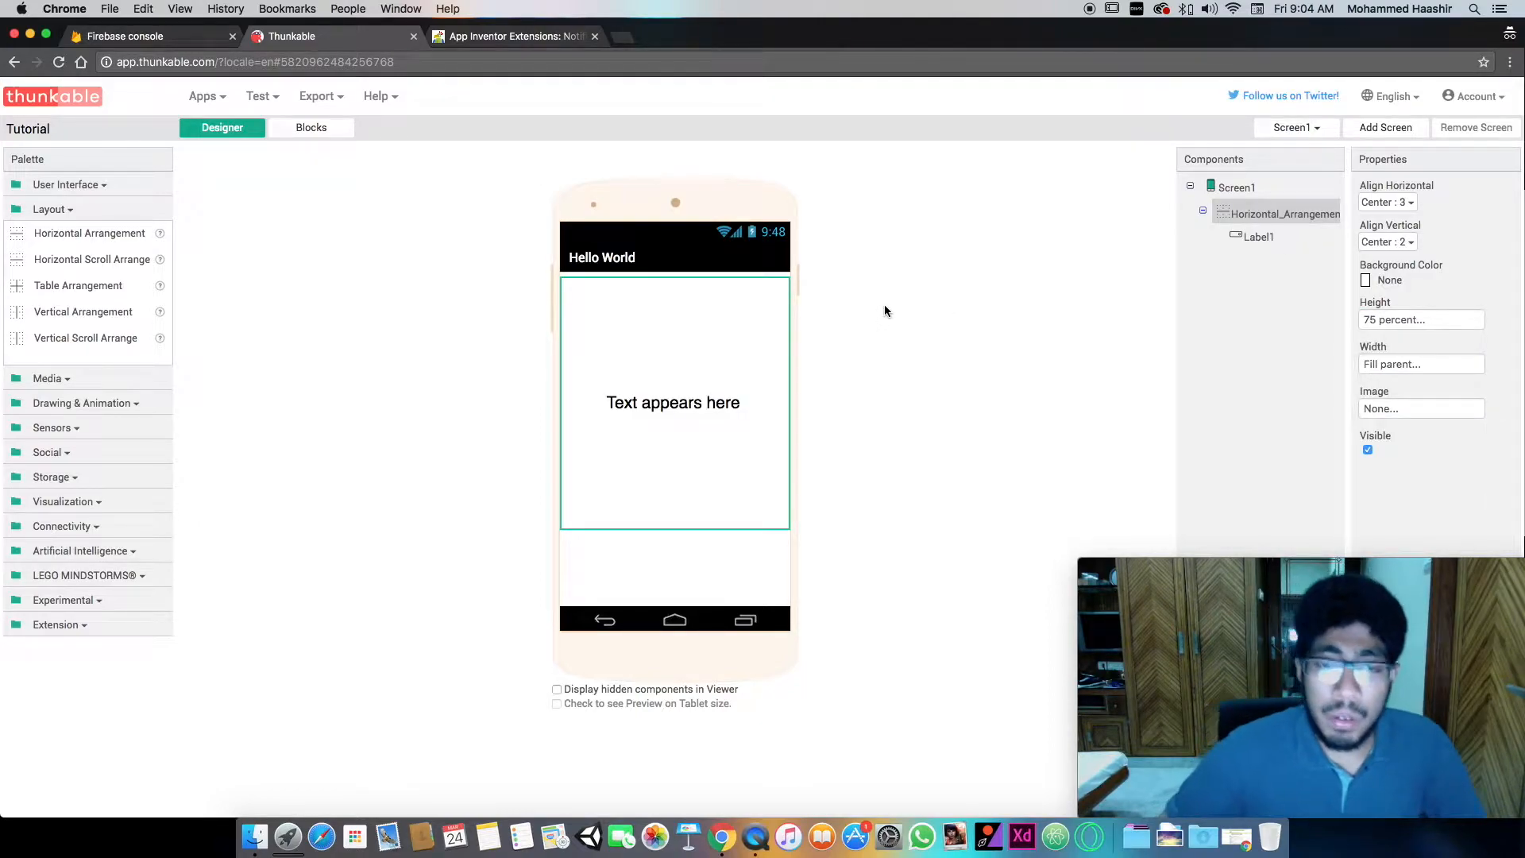
# - Change the font typeface of the Text appears here label to roboto thin
pyautogui.click(689, 403)
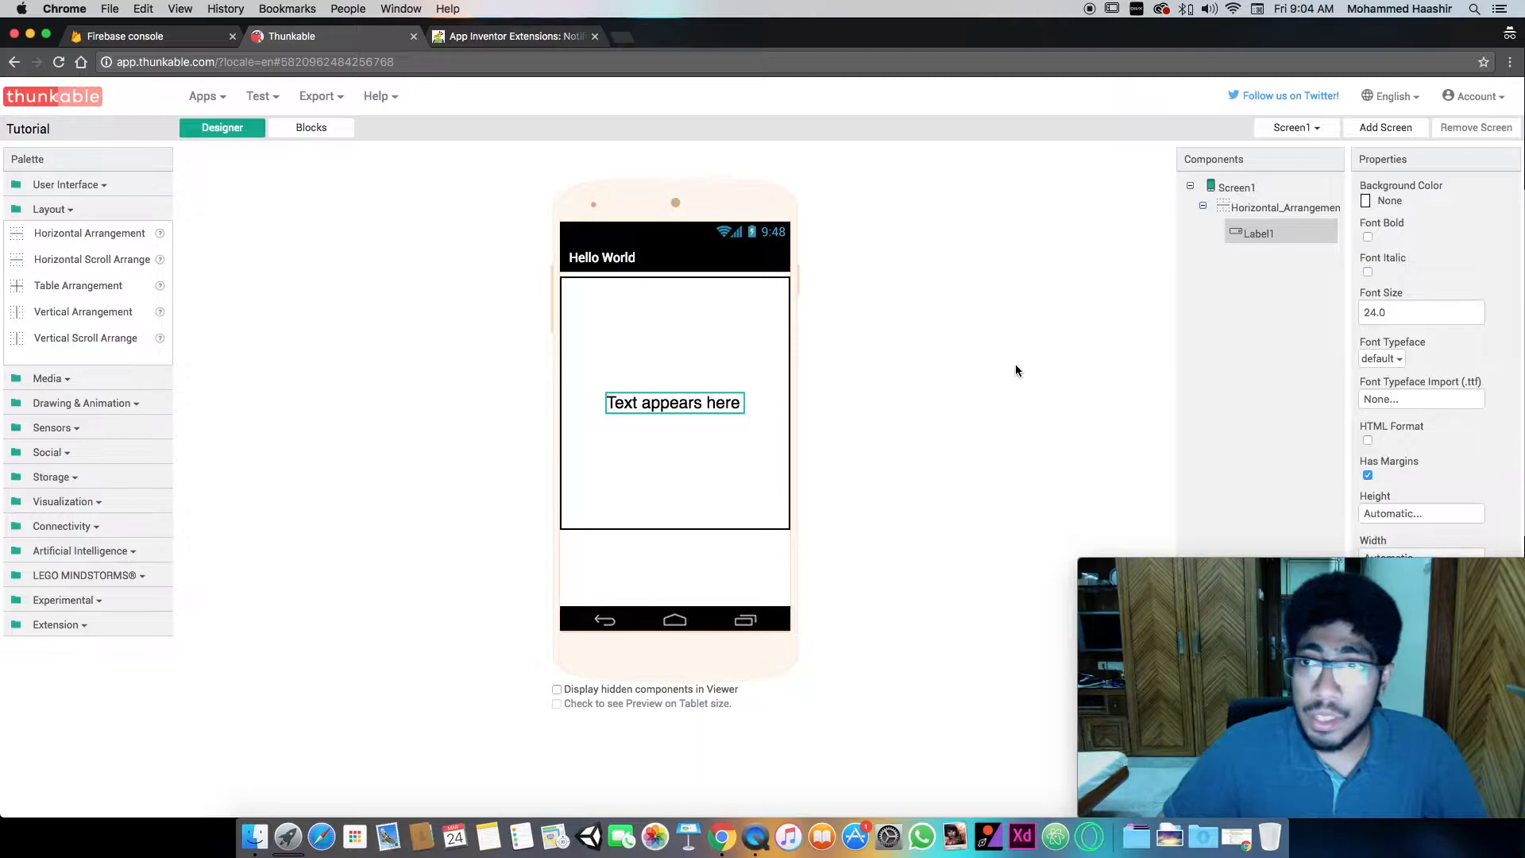
pyautogui.click(1412, 402)
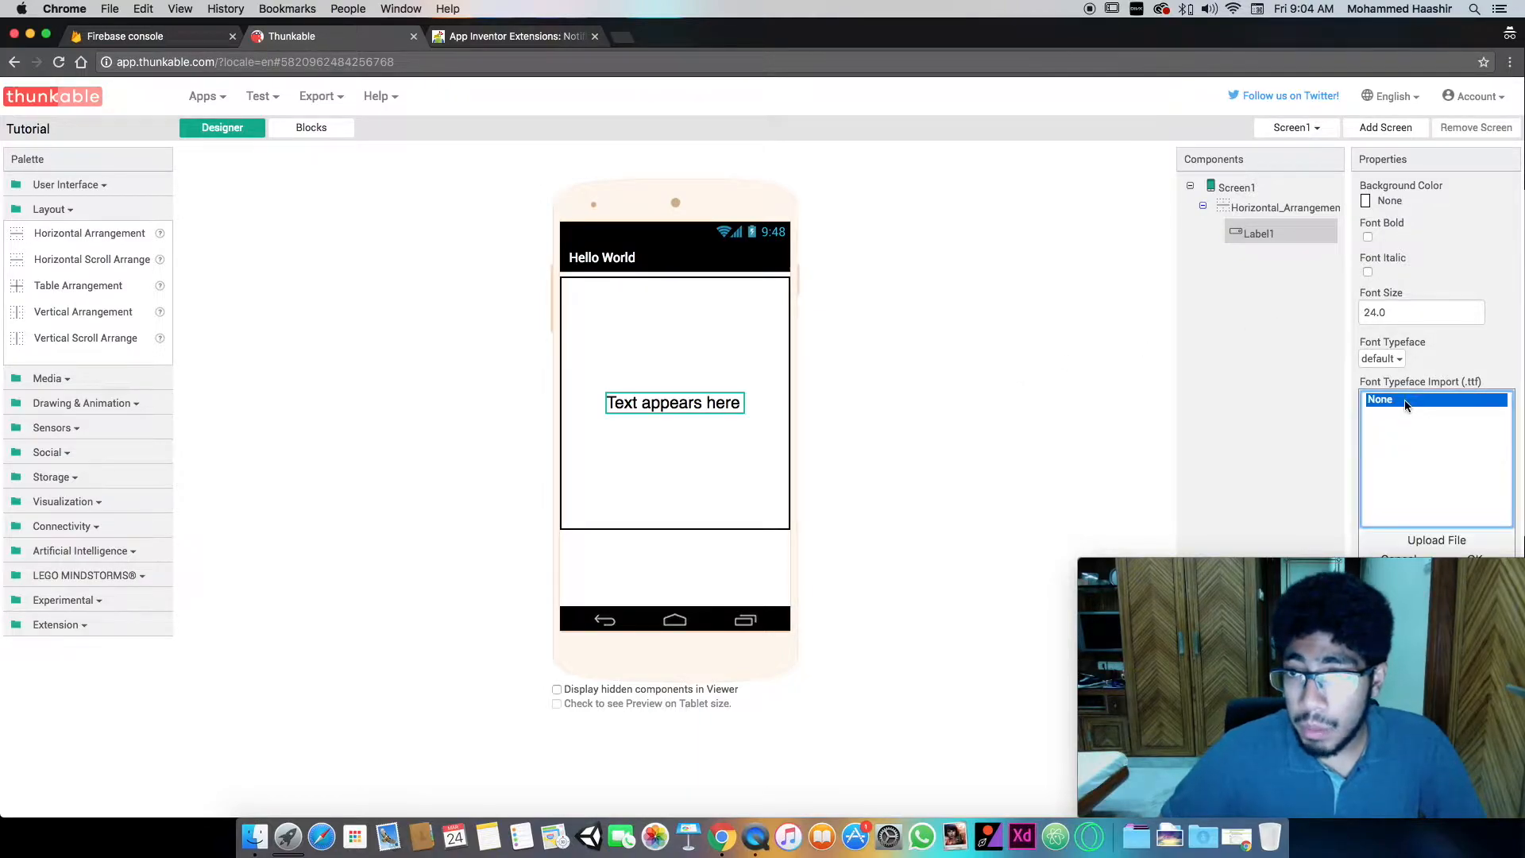
pyautogui.click(1333, 374)
pyautogui.click(1382, 358)
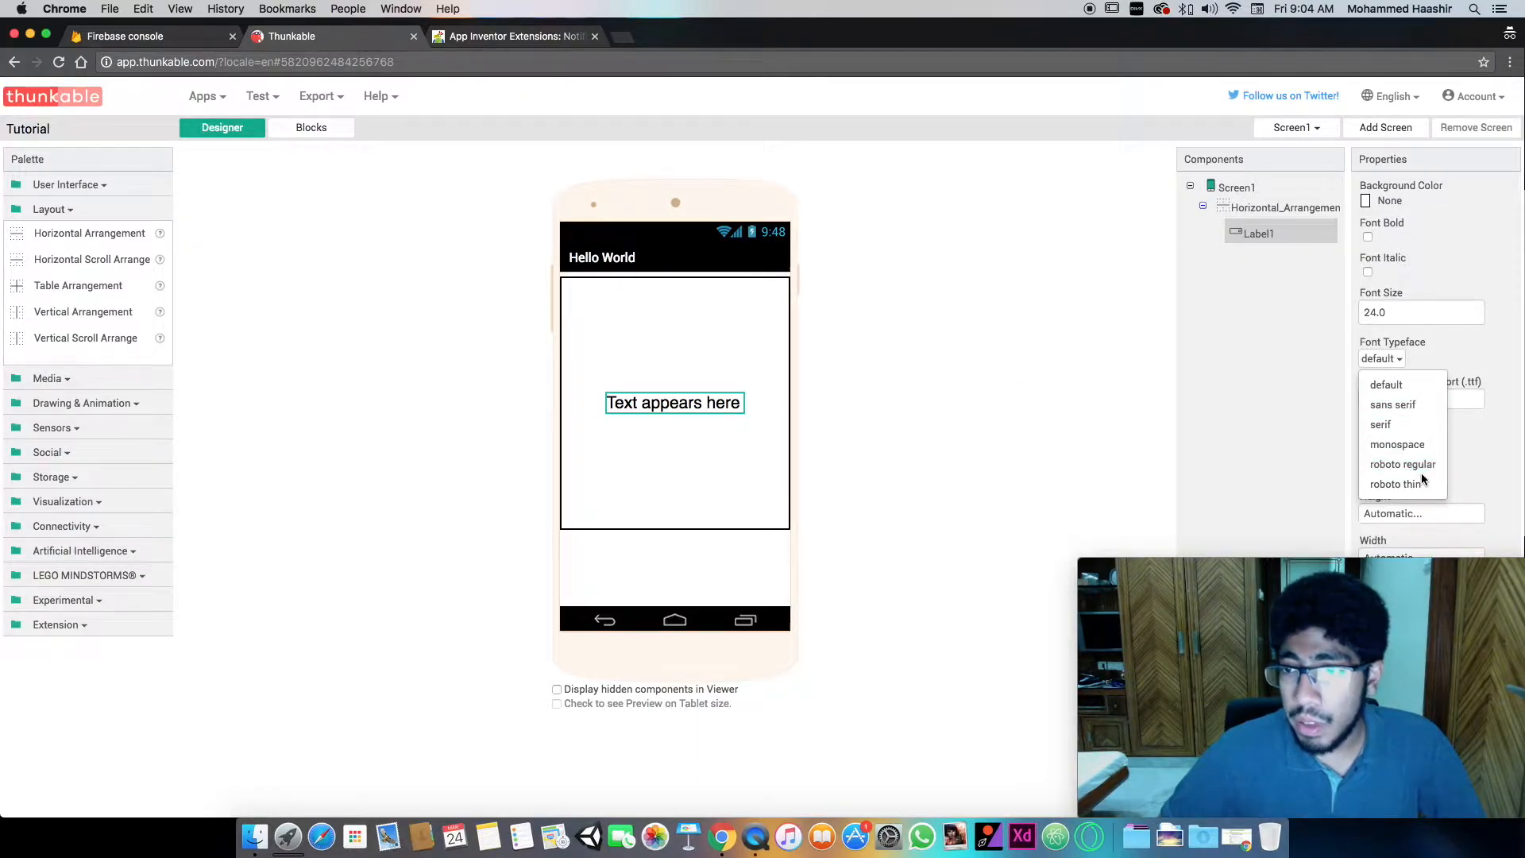
pyautogui.click(1403, 484)
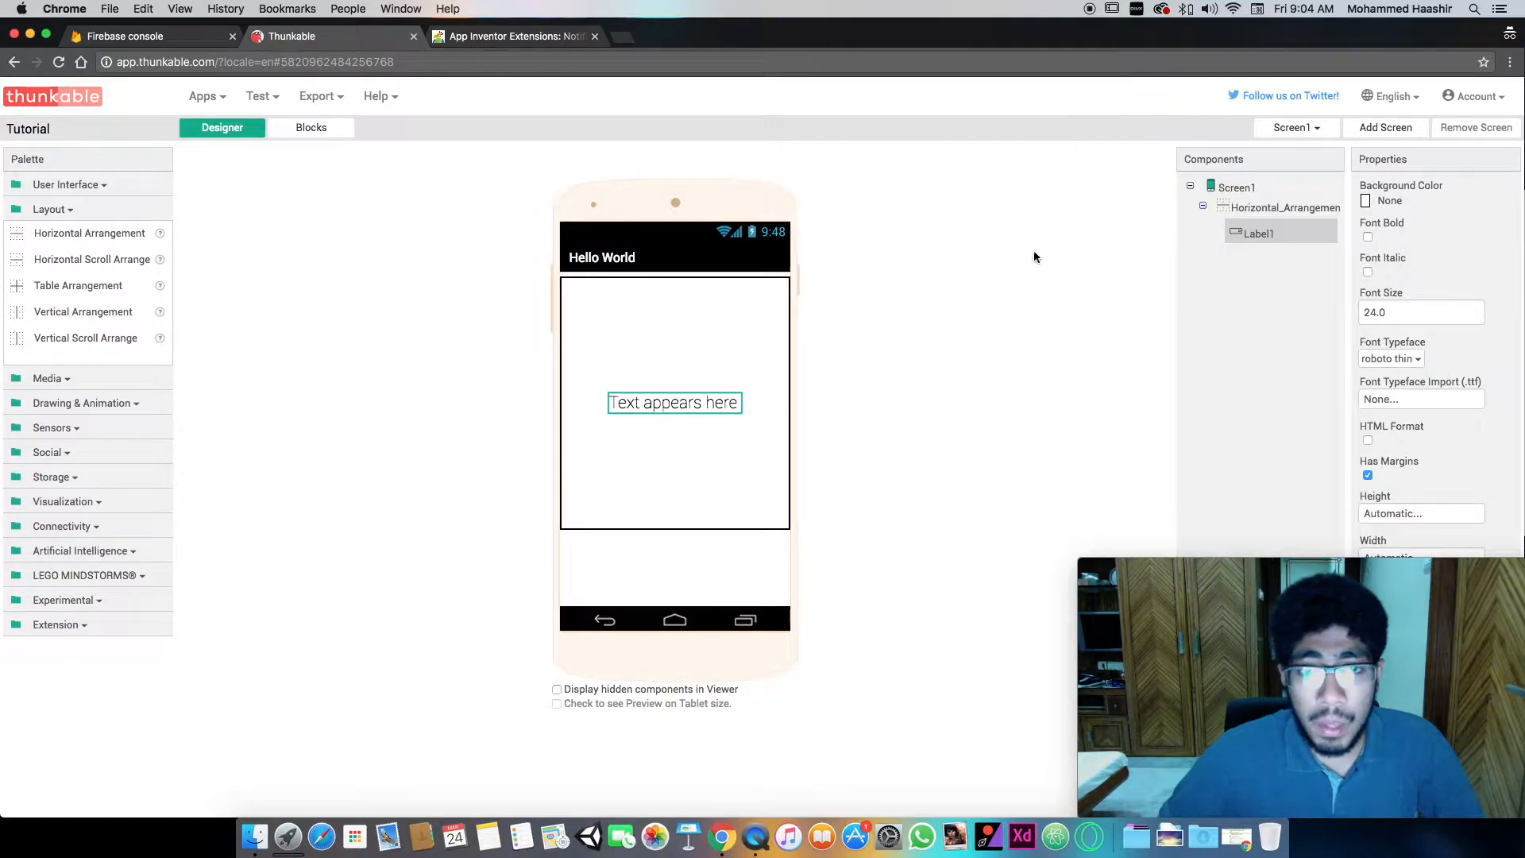
# - Add a second Horizontal Arrangement to Screen1 below the one containing the label
pyautogui.click(740, 351)
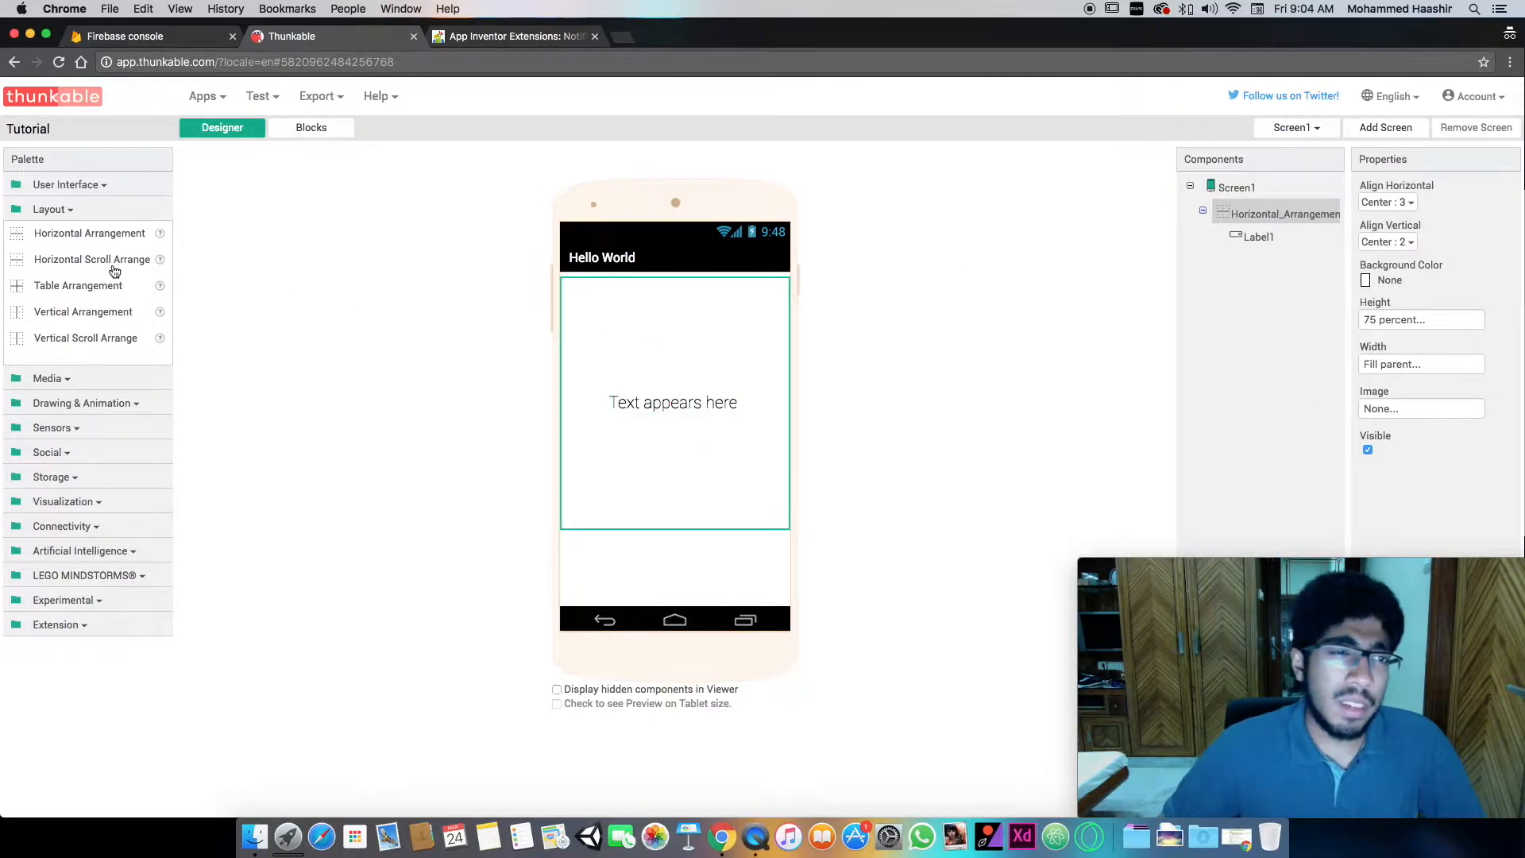
pyautogui.click(102, 185)
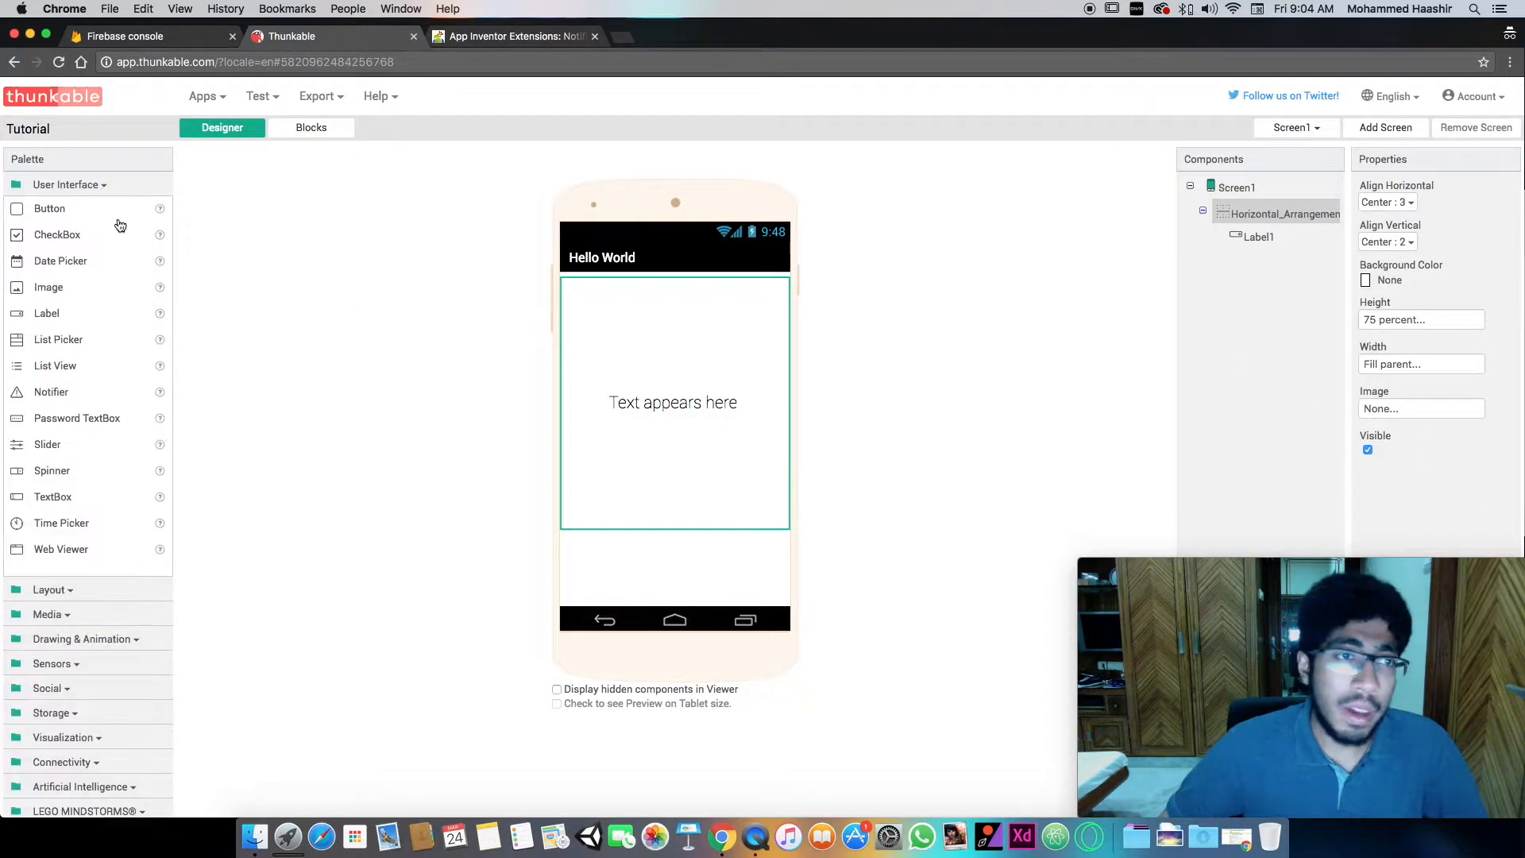
pyautogui.click(92, 588)
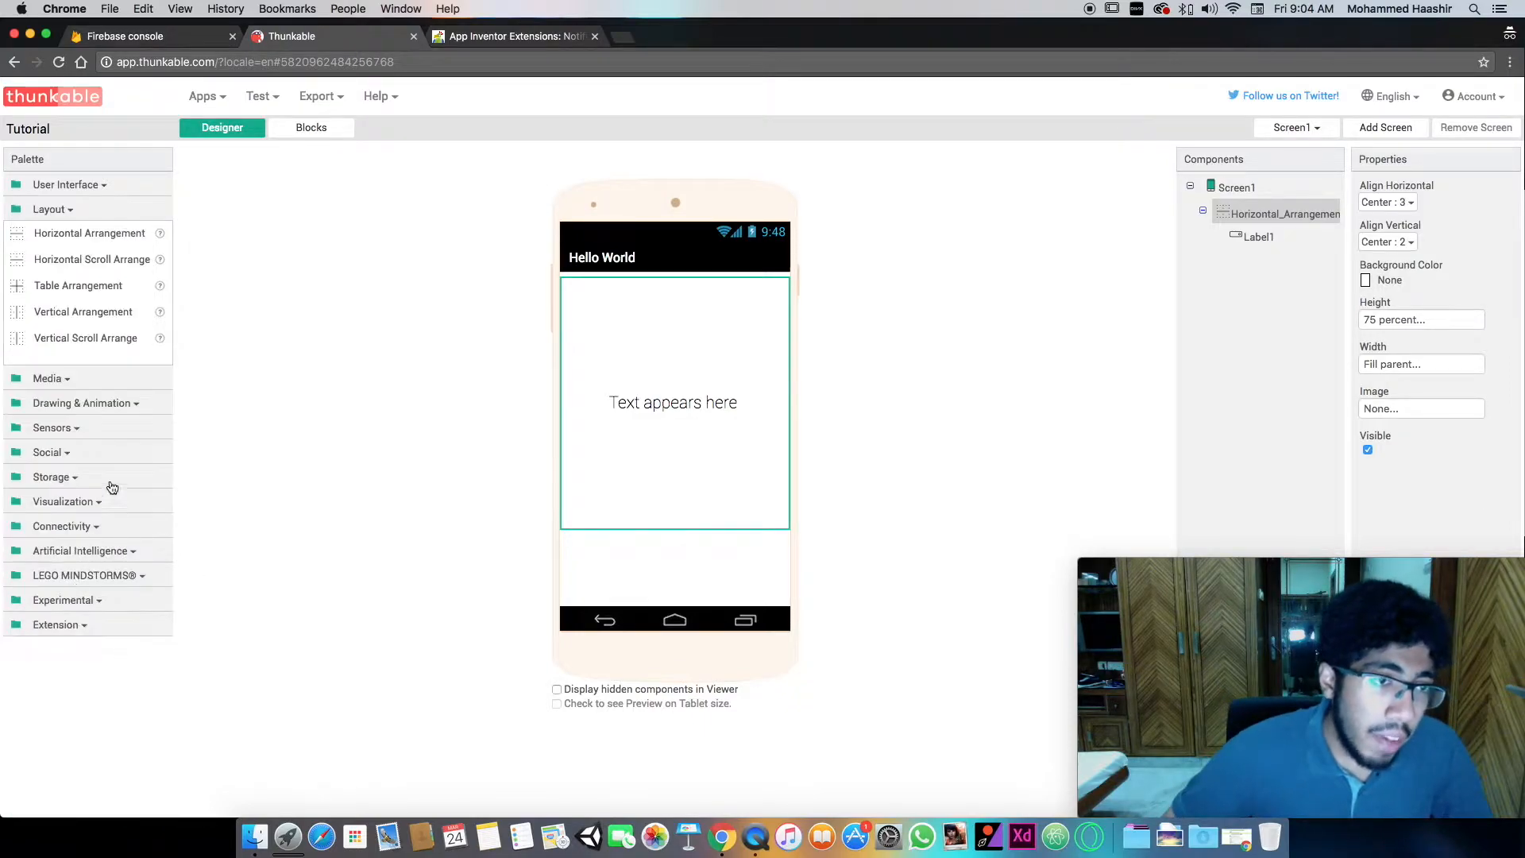
pyautogui.moveTo(103, 240); pyautogui.dragTo(639, 574)
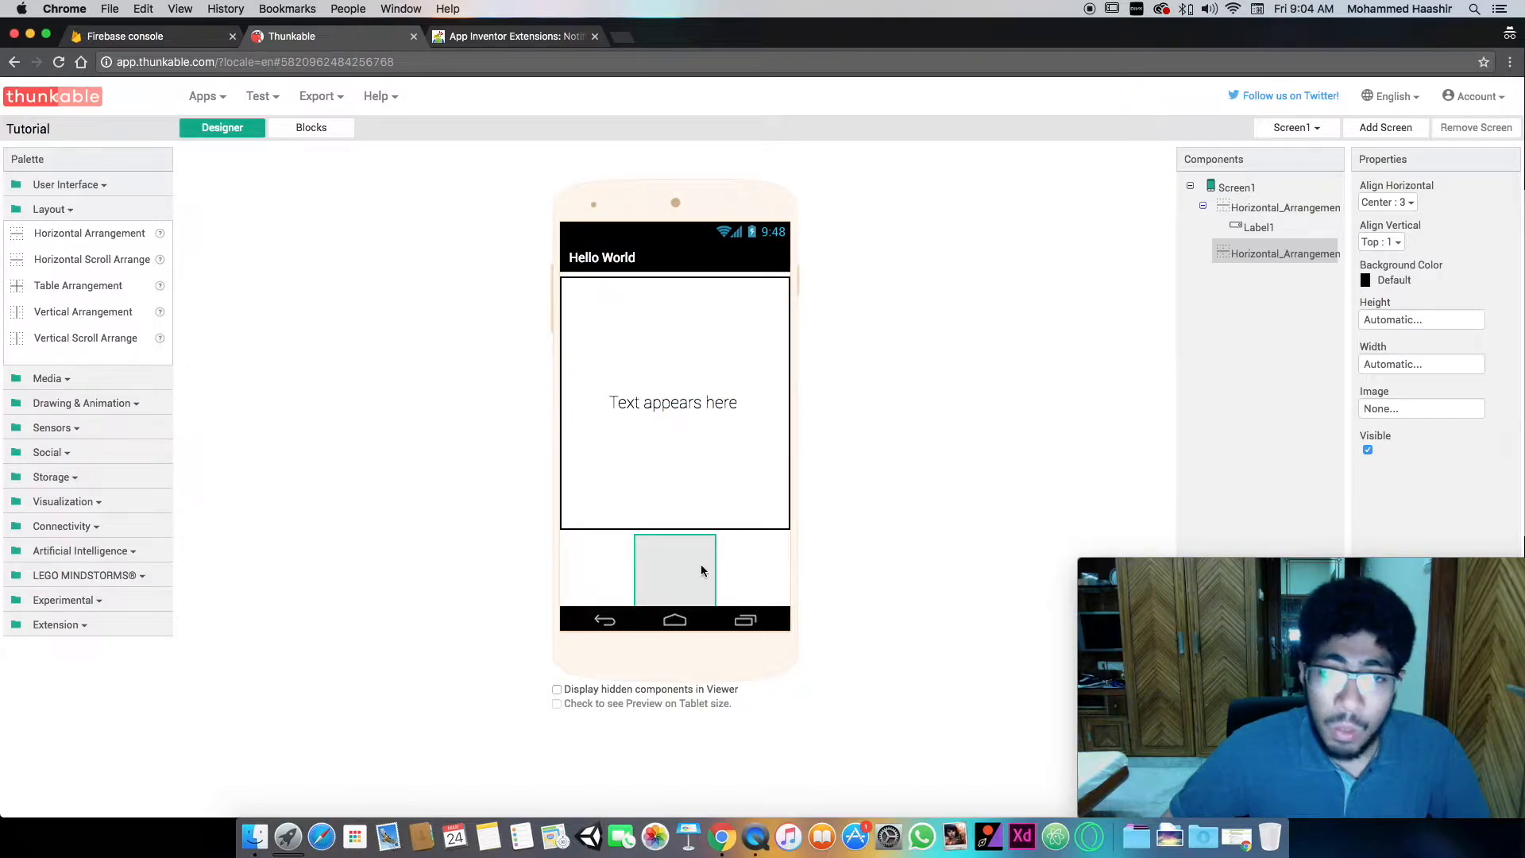
# - Set the width of the lower, empty Horizontal Arrangement to Fill parent
pyautogui.click(1421, 365)
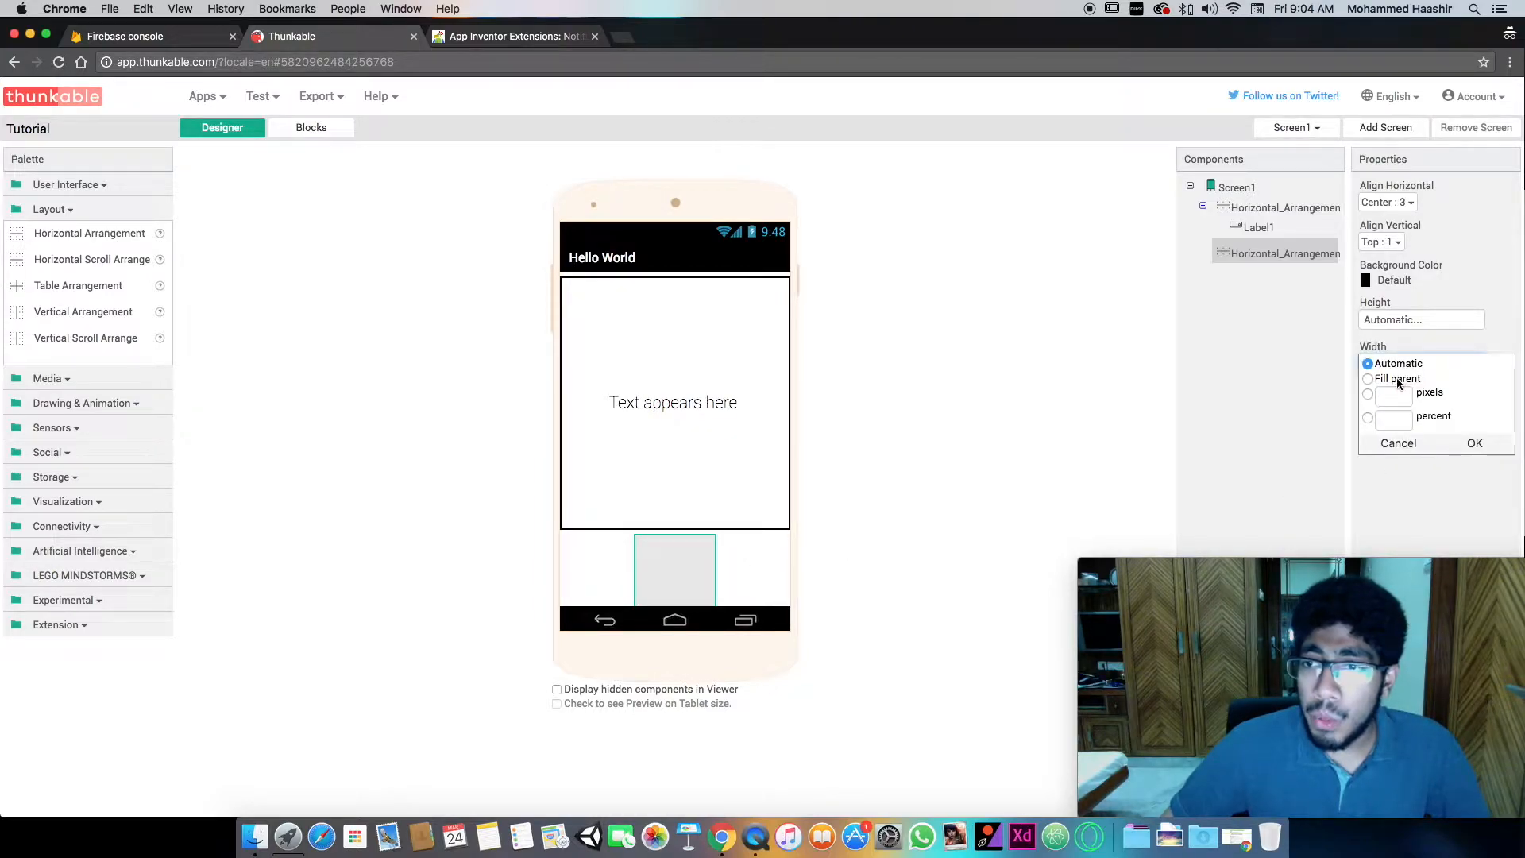
pyautogui.click(1398, 381)
pyautogui.click(1474, 443)
pyautogui.click(1403, 320)
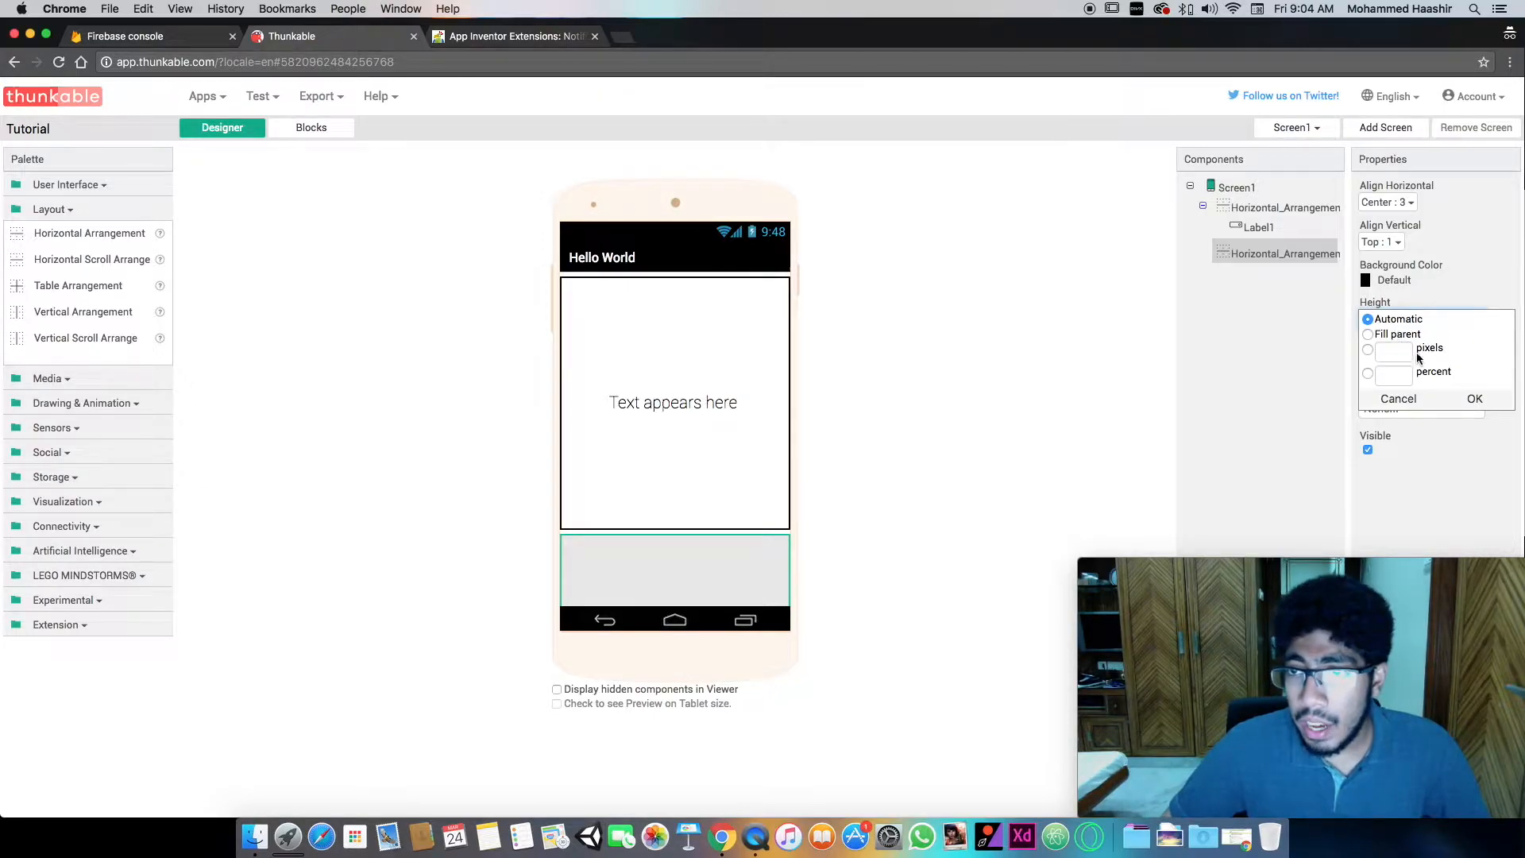
pyautogui.click(1406, 335)
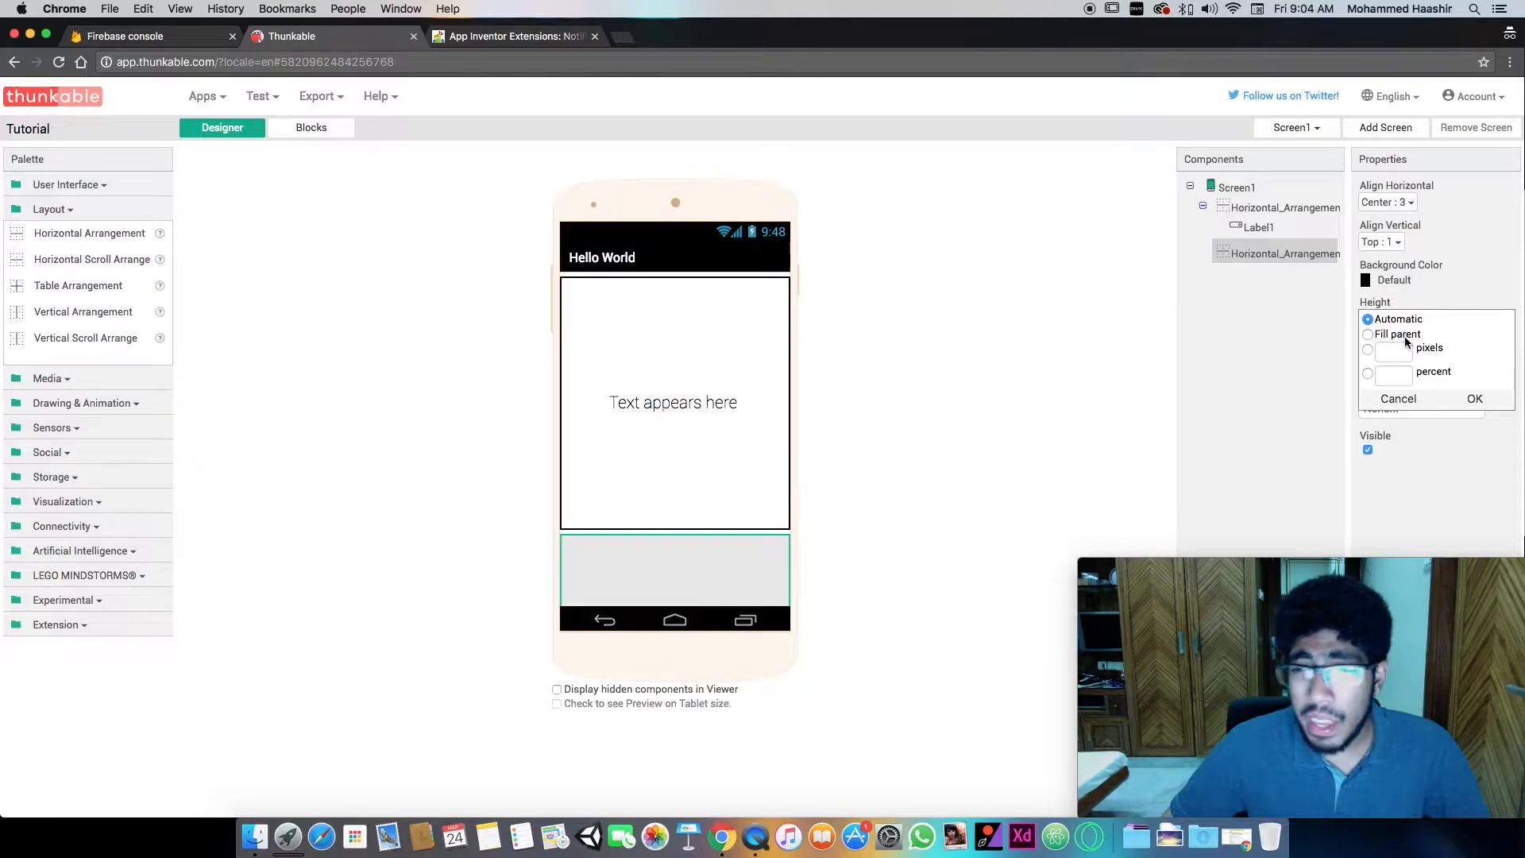
pyautogui.click(1475, 399)
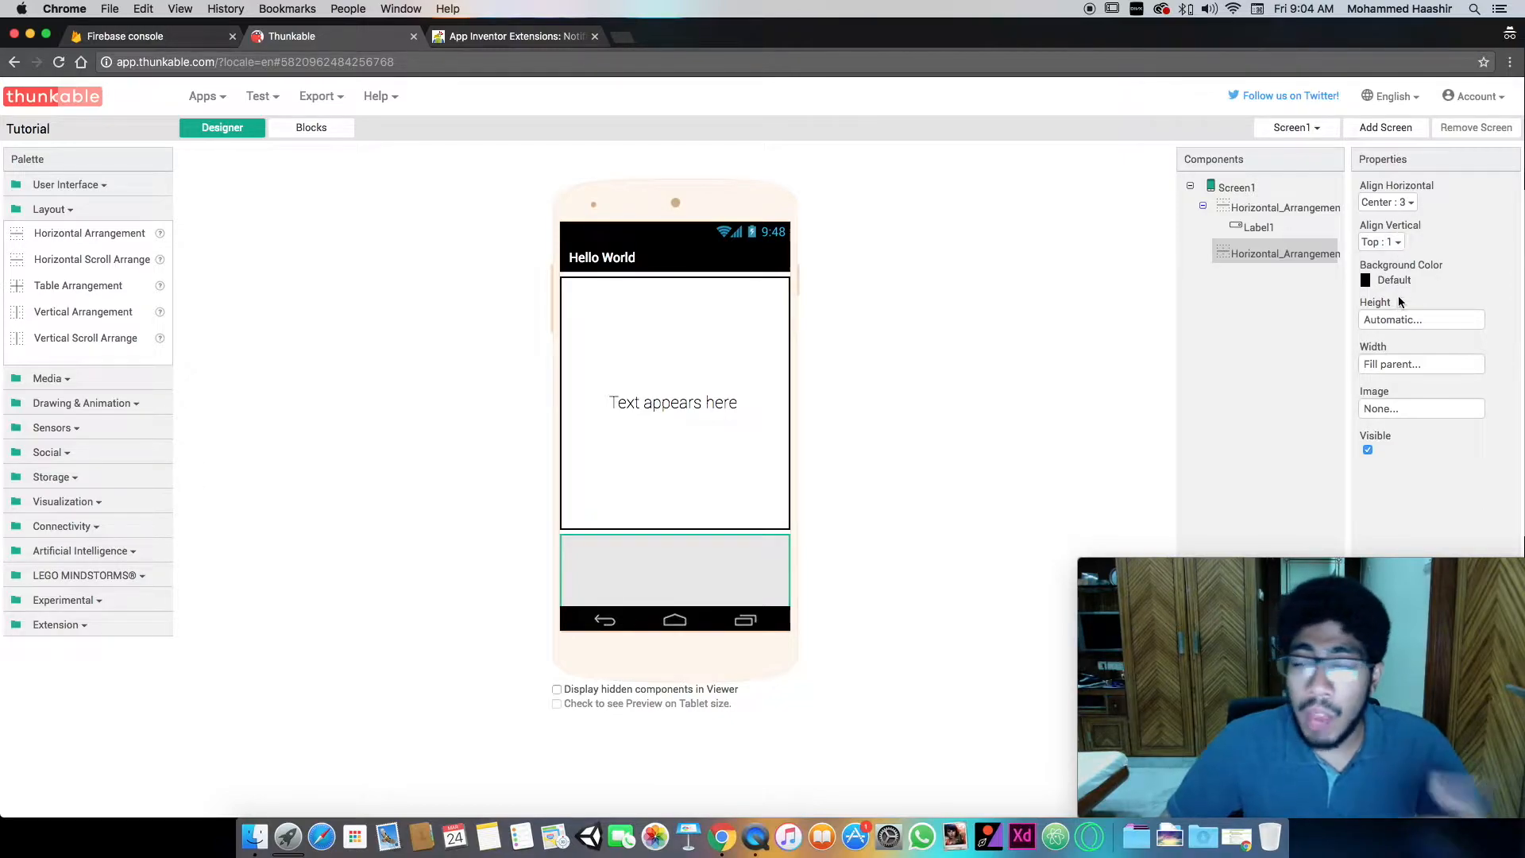
# - Set the background color of the lower Horizontal Arrangement to None
pyautogui.click(1392, 279)
pyautogui.click(1395, 324)
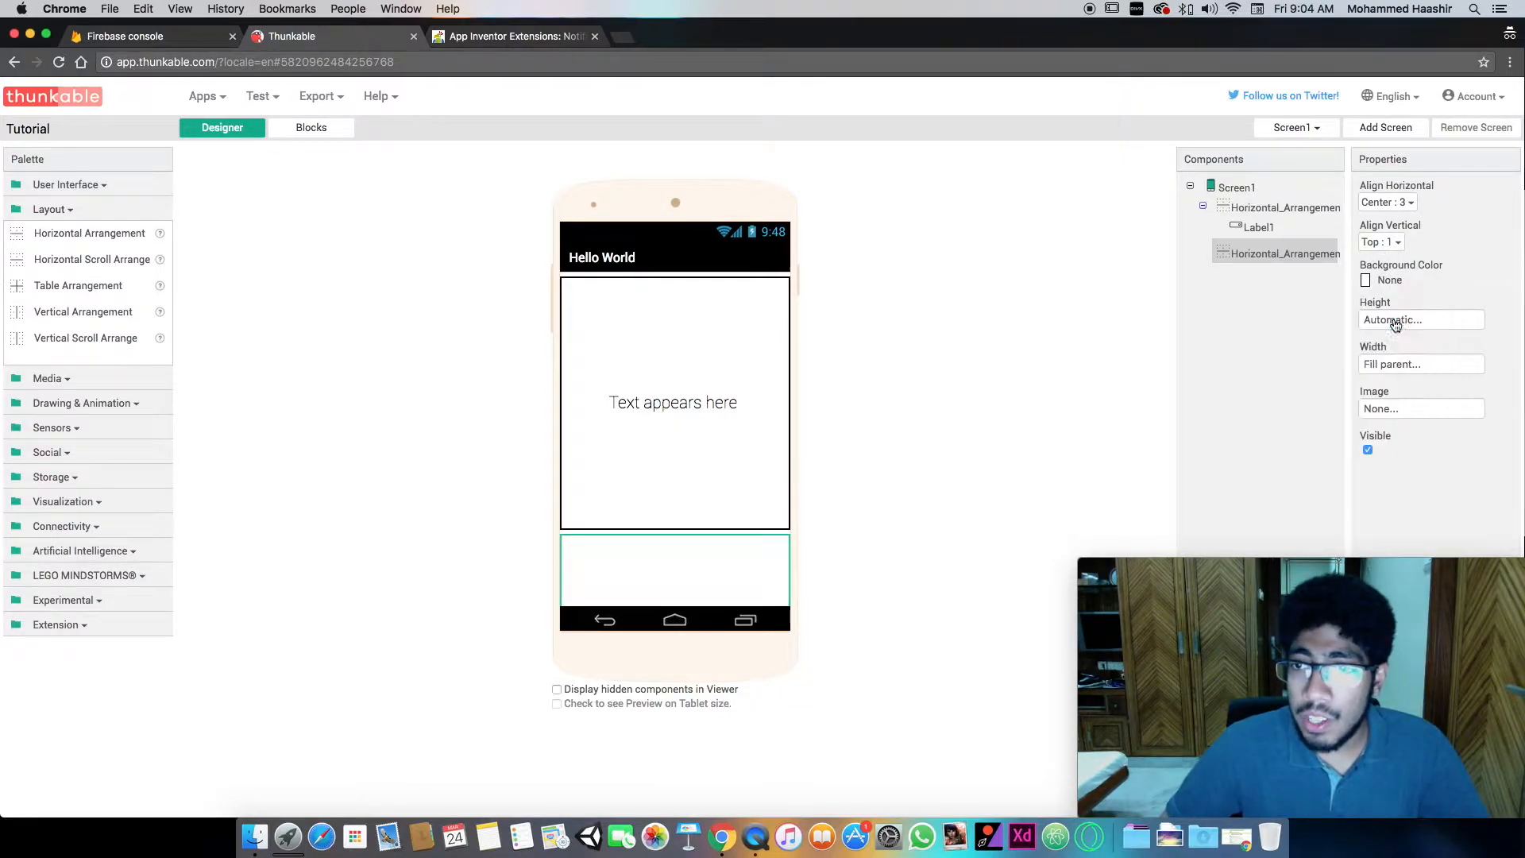
# - Add a TextBox inside the lower Horizontal Arrangement and set that arrangement's horizontal alignment to Left
pyautogui.click(101, 182)
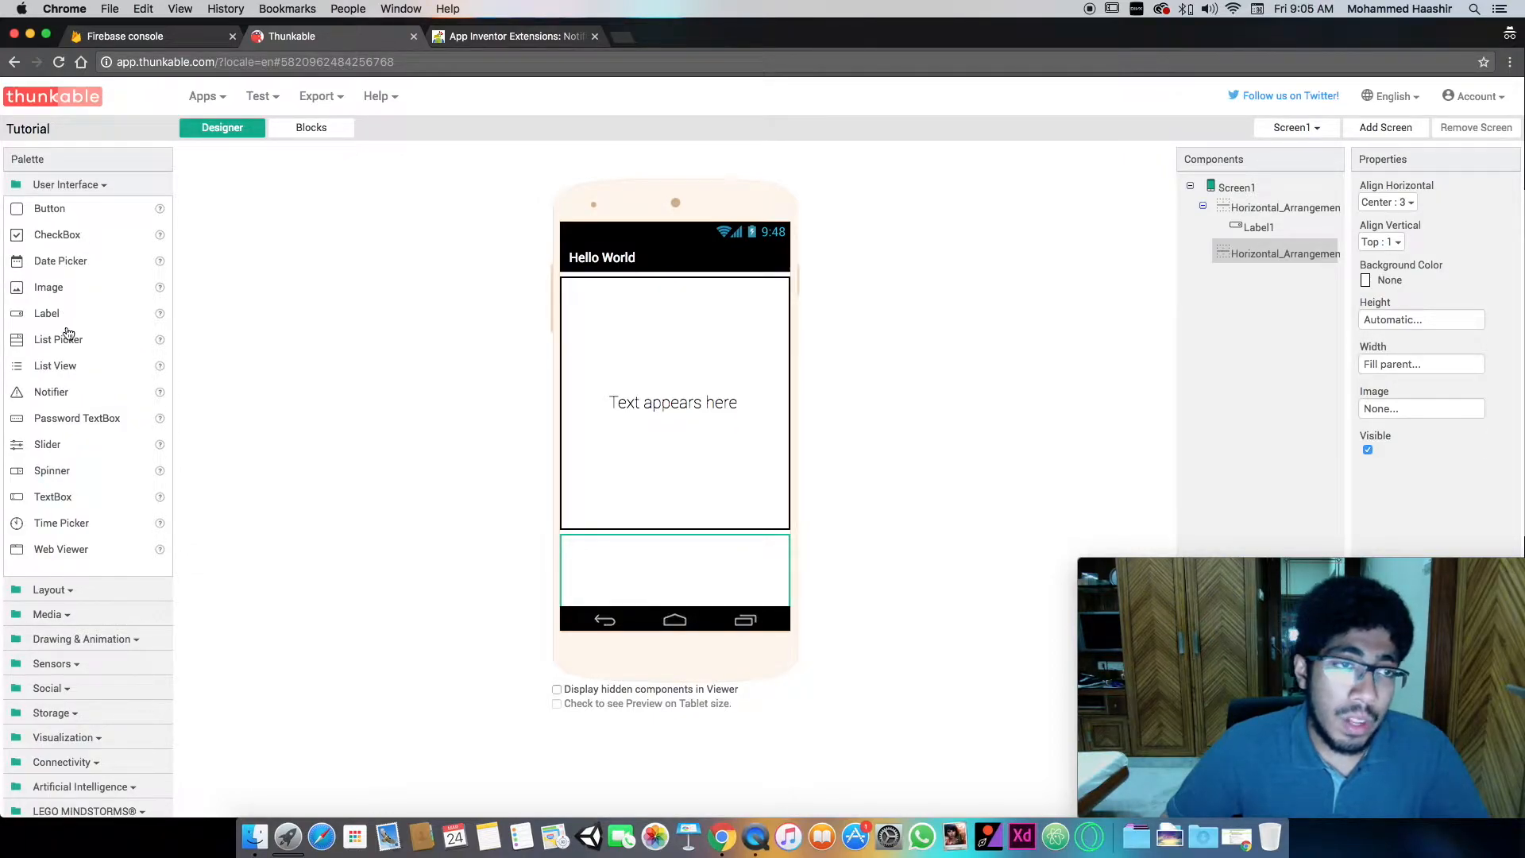
pyautogui.moveTo(55, 496); pyautogui.dragTo(657, 593)
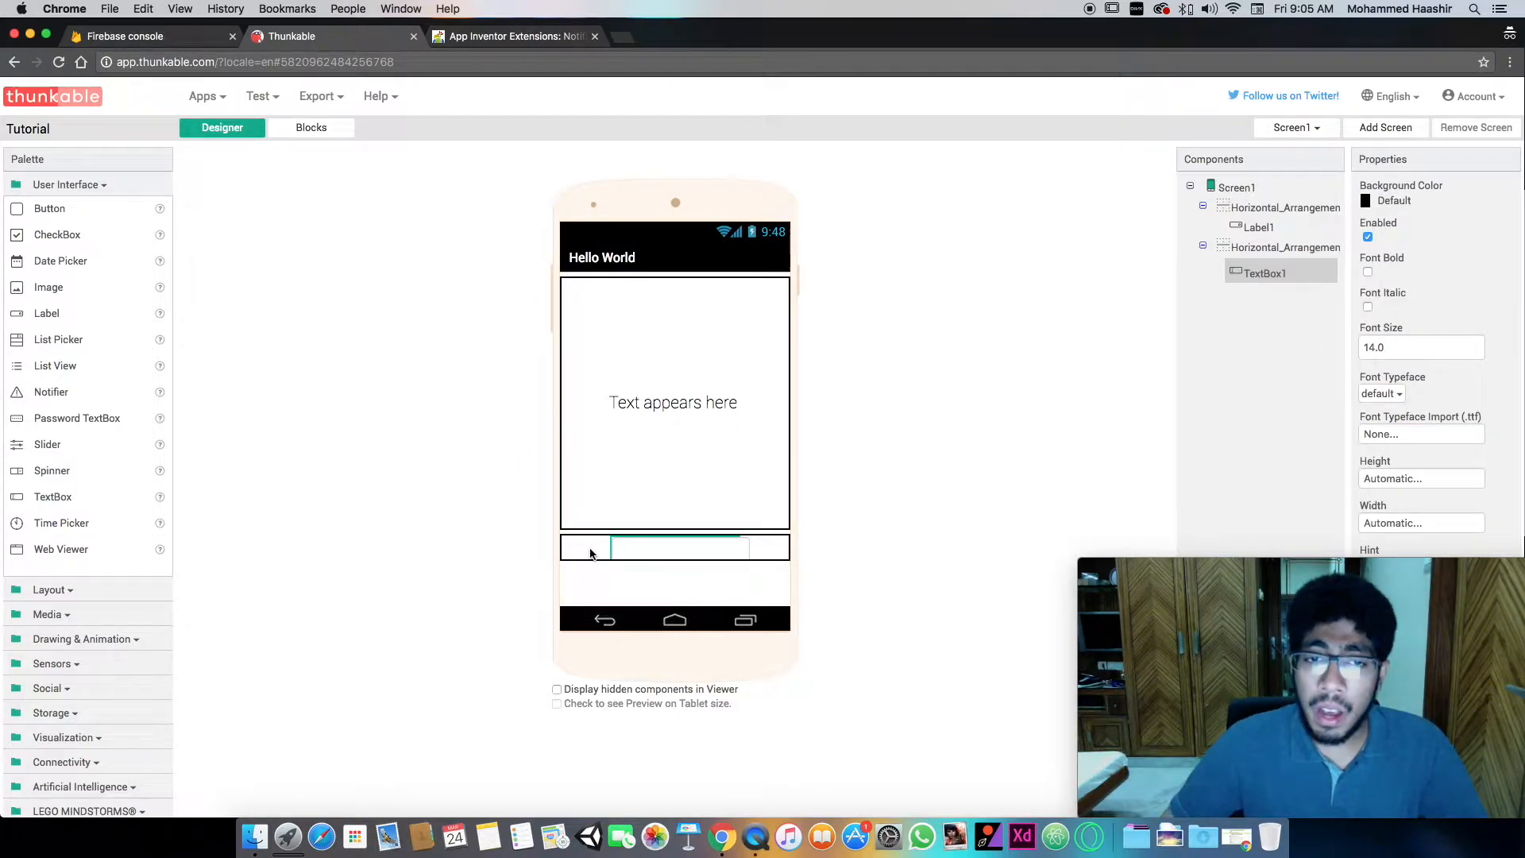
pyautogui.click(588, 553)
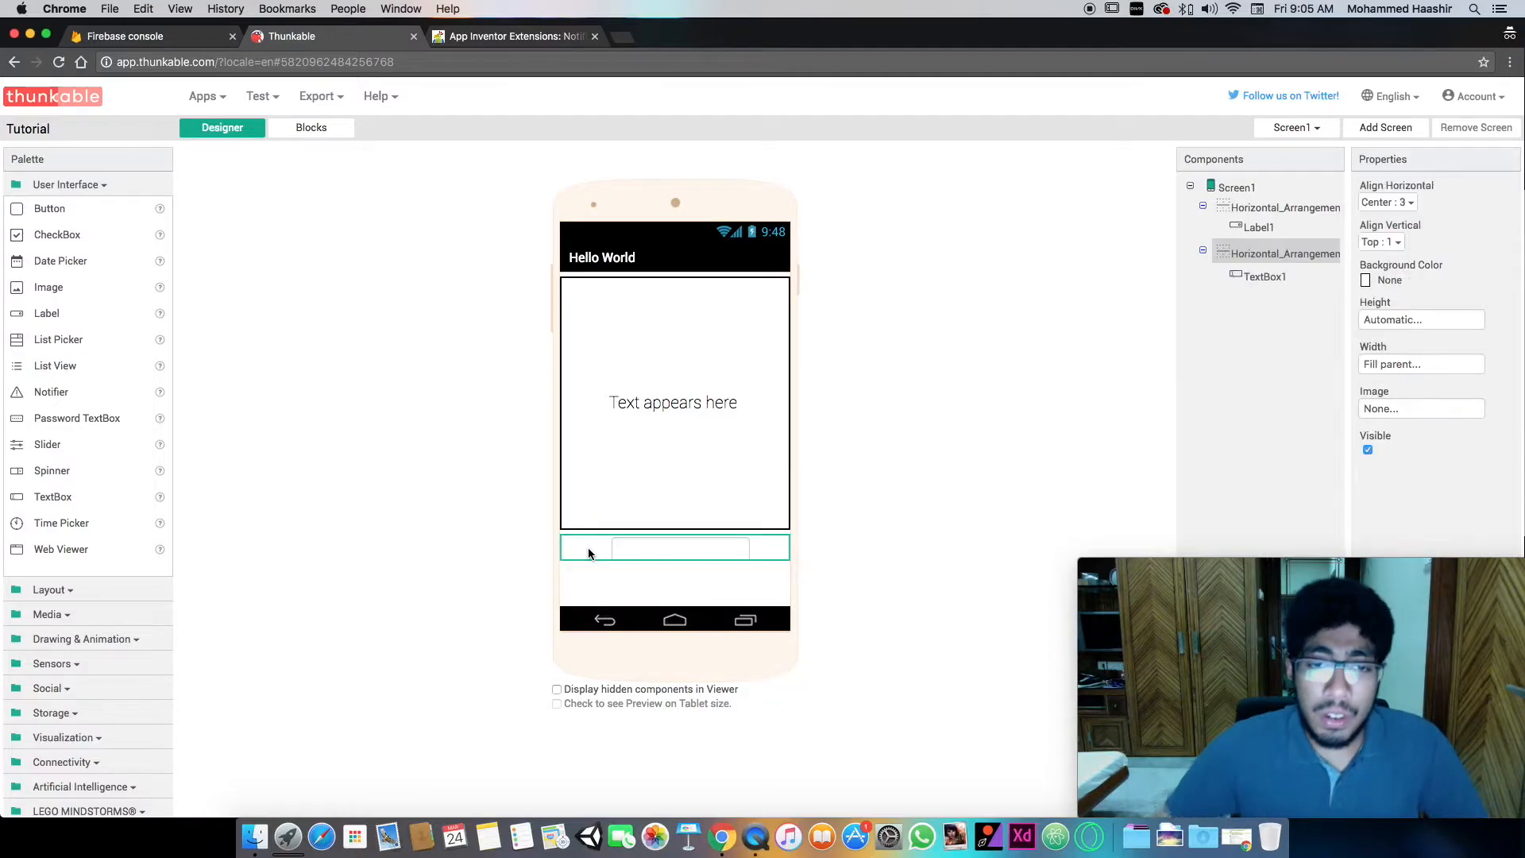
pyautogui.click(1391, 205)
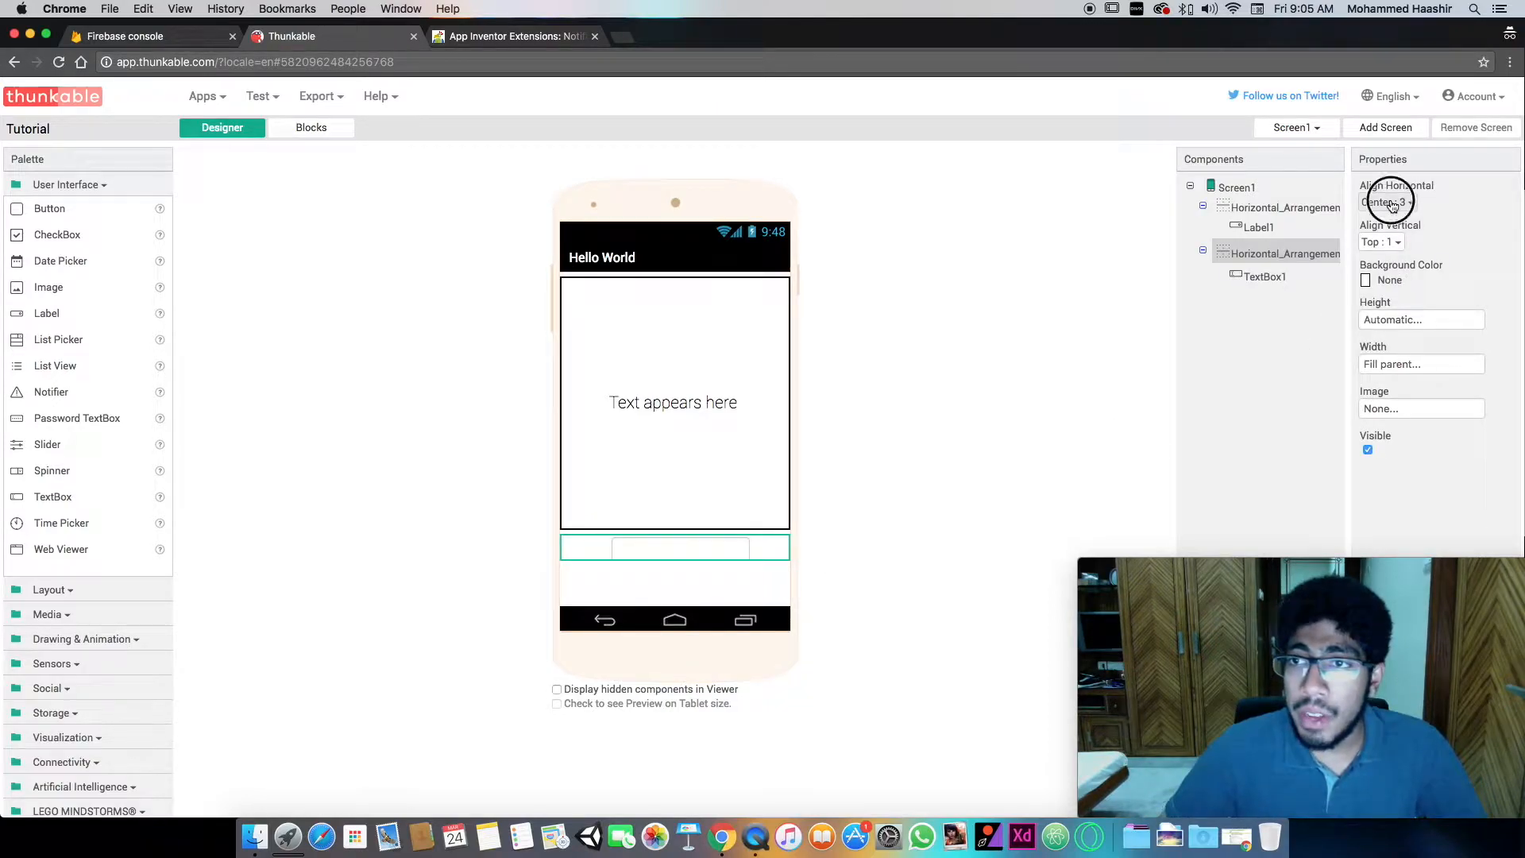
pyautogui.click(1392, 225)
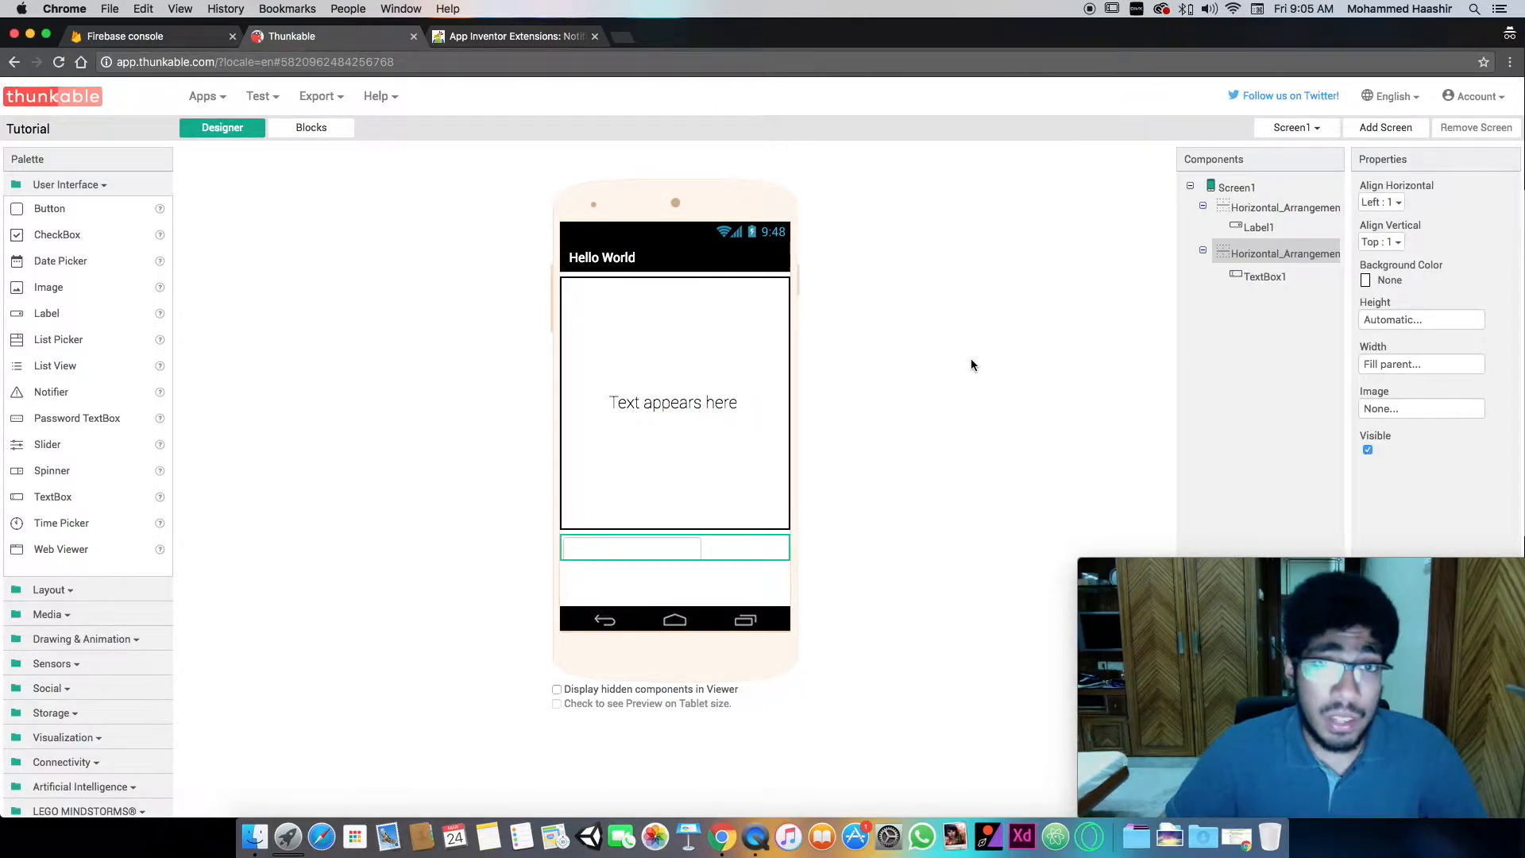
# - Examine the descriptions of the Tiny DB and Tiny Web DB storage components
pyautogui.click(684, 548)
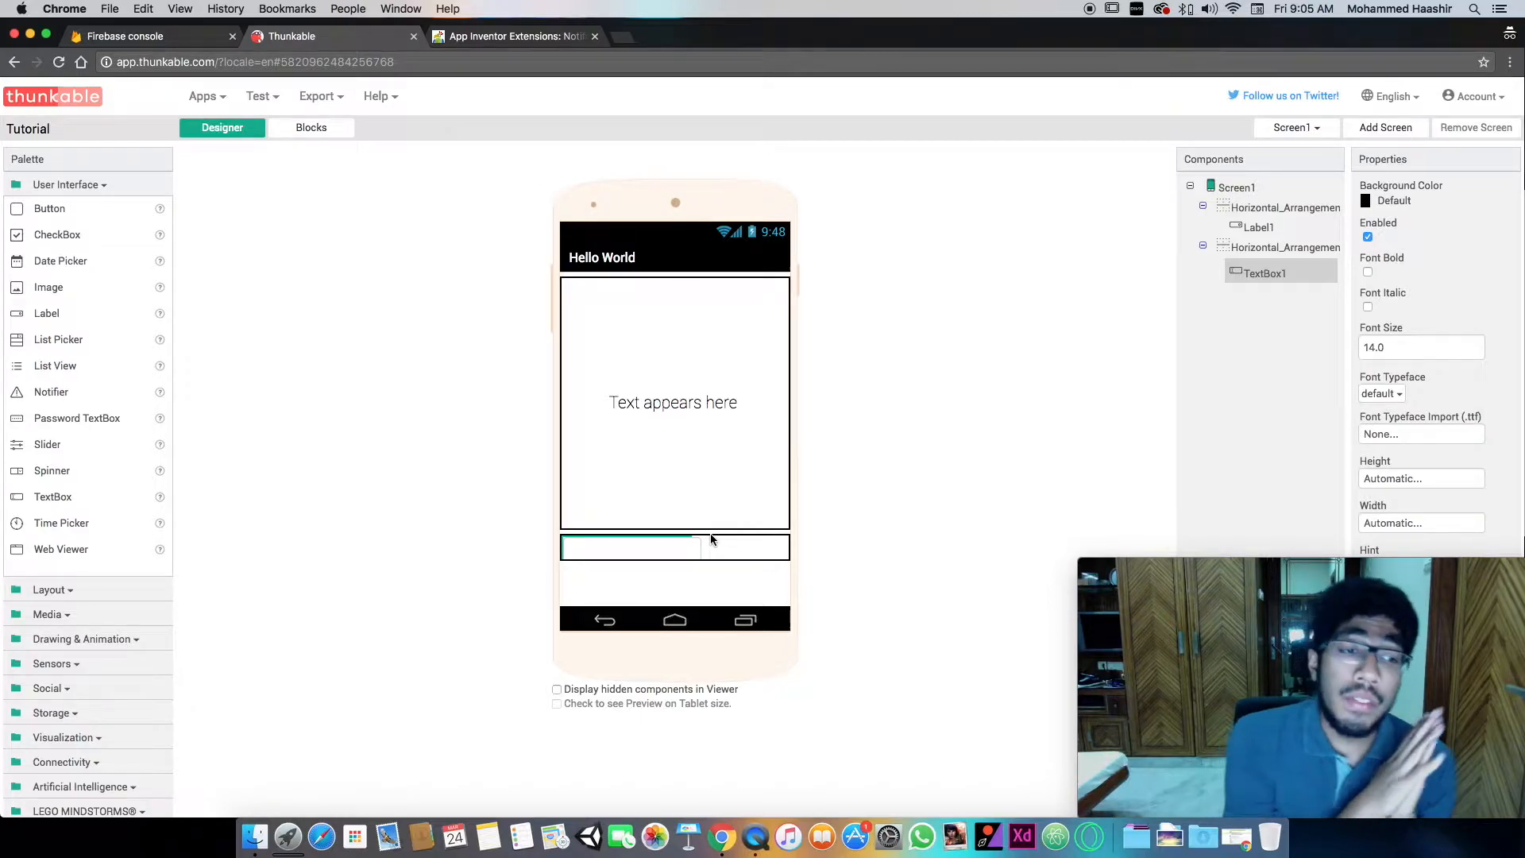
pyautogui.click(84, 714)
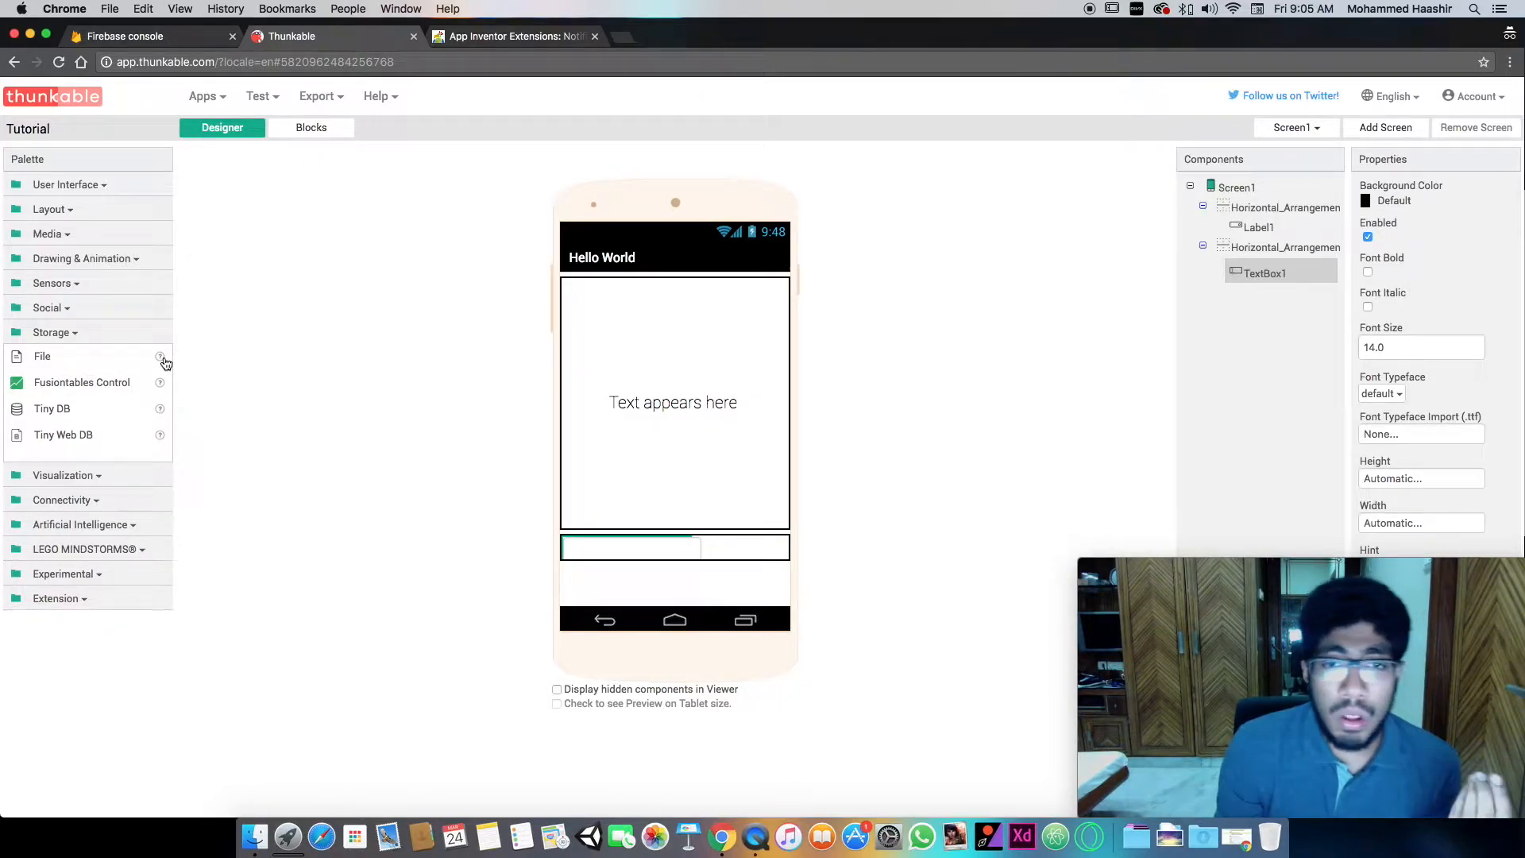
pyautogui.click(158, 411)
pyautogui.click(248, 358)
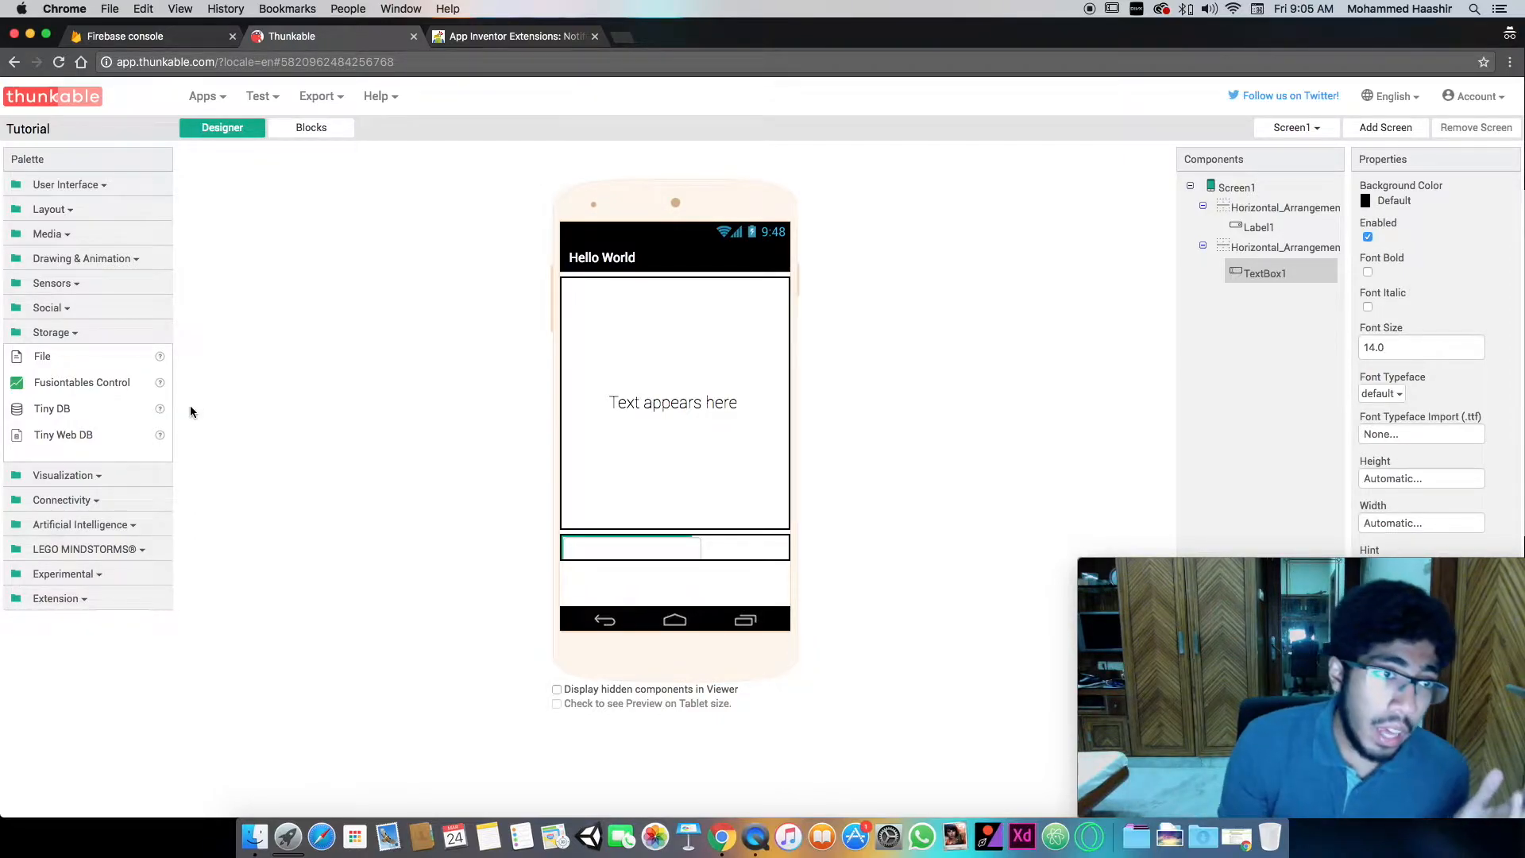
pyautogui.click(160, 437)
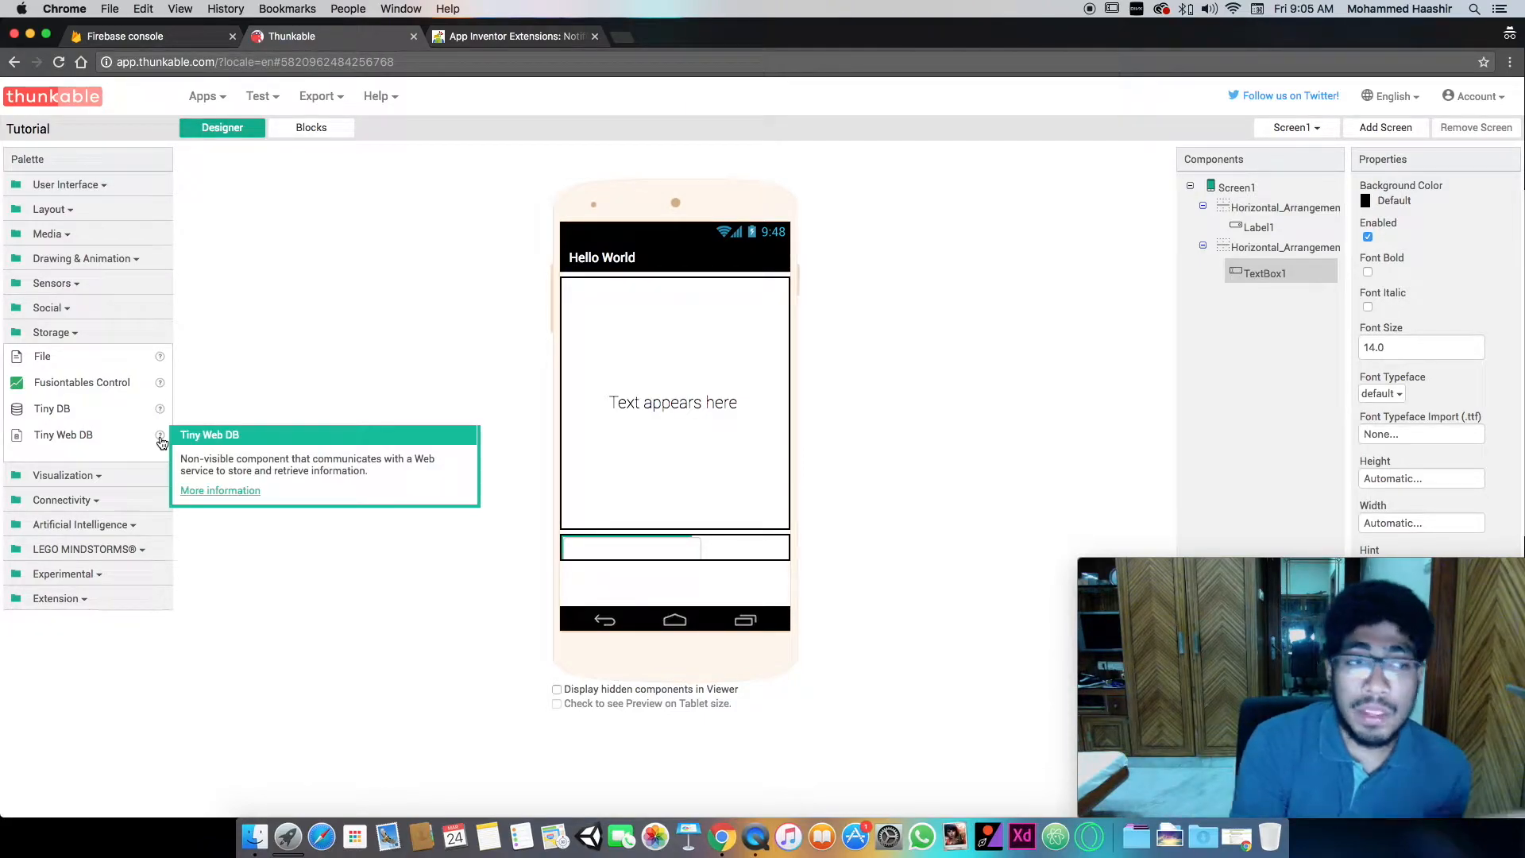
pyautogui.click(247, 405)
# - Add the experimental FirebaseDB component to Screen1 and acknowledge its warning
pyautogui.click(110, 573)
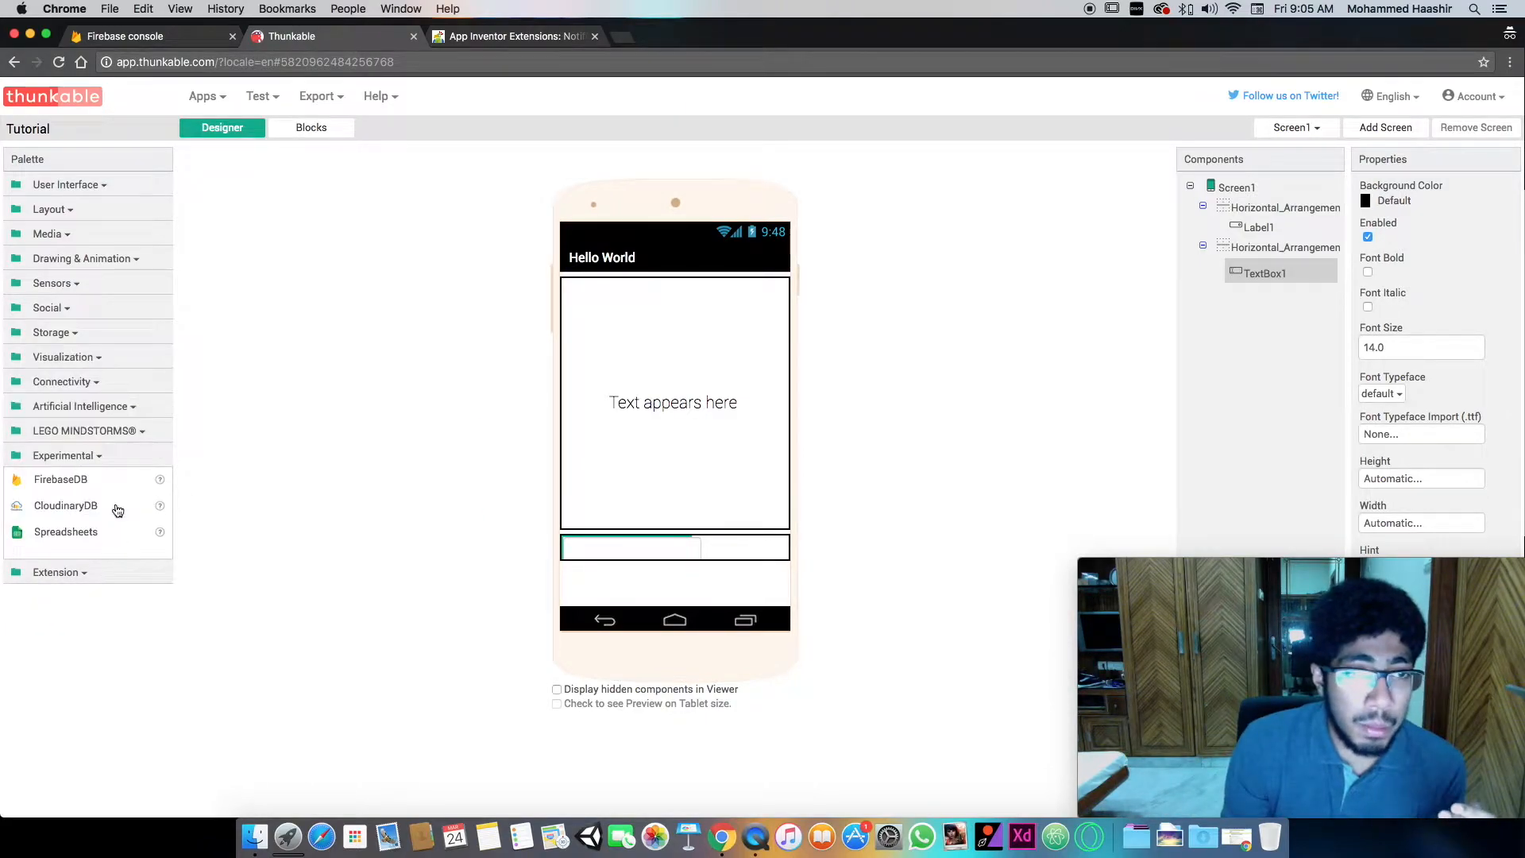
pyautogui.moveTo(87, 478); pyautogui.dragTo(702, 546)
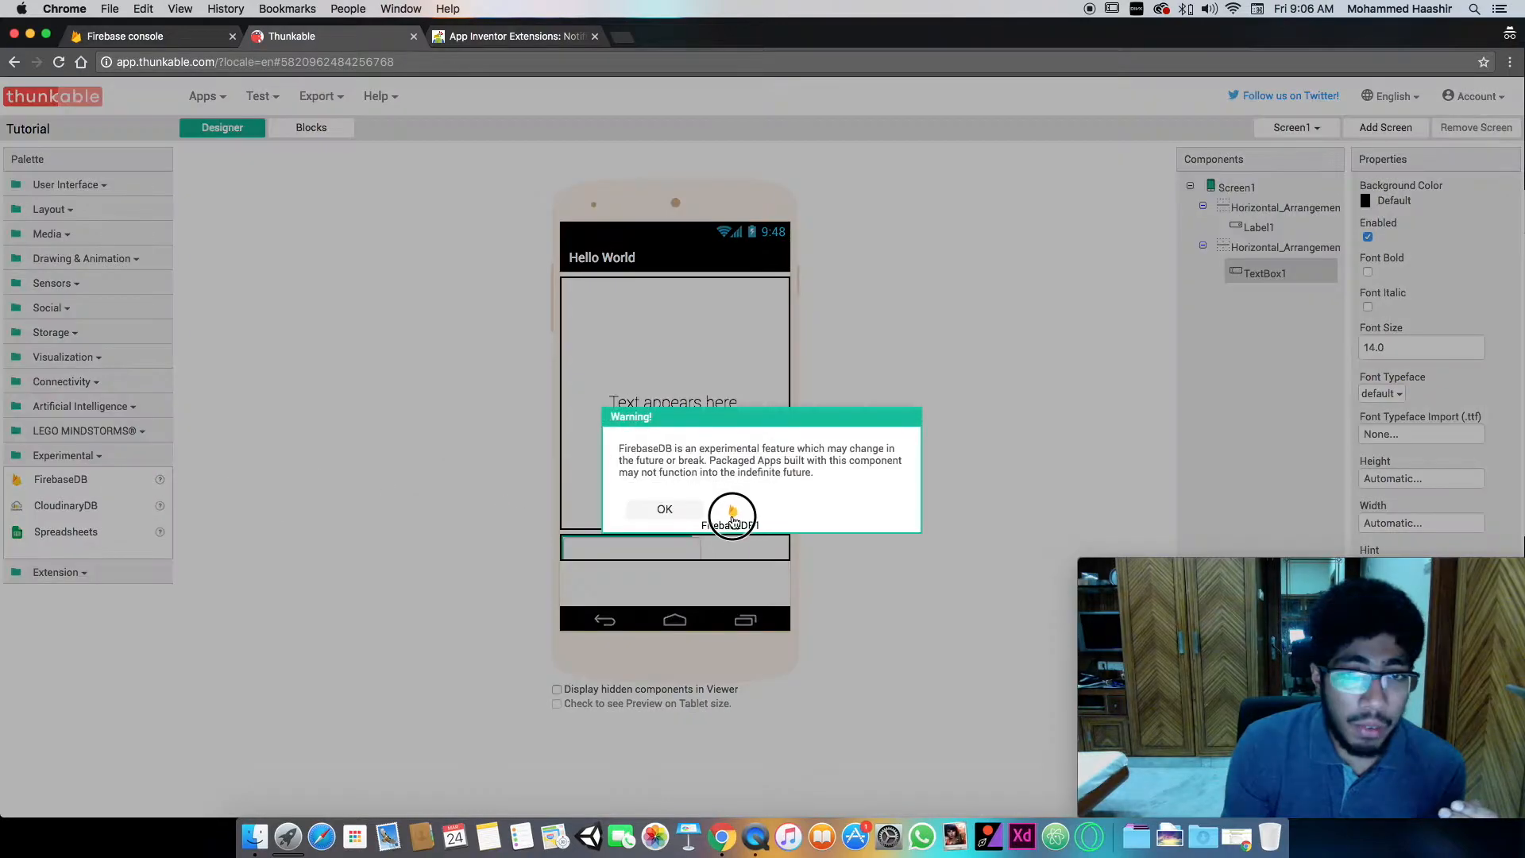
pyautogui.click(680, 512)
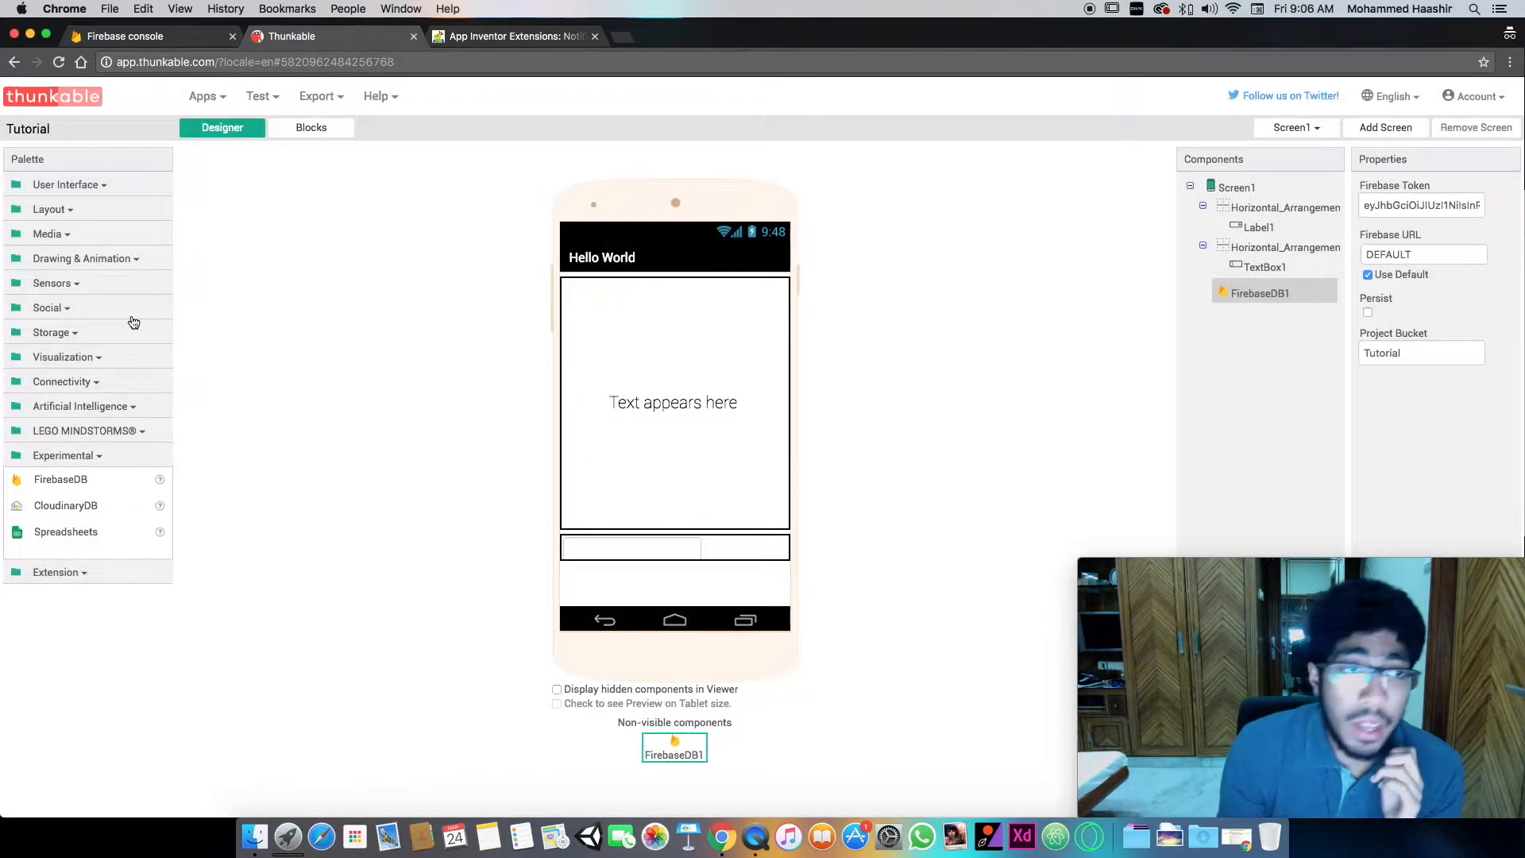
# - Add a Button beside the TextBox in the lower Horizontal Arrangement
pyautogui.click(133, 208)
pyautogui.click(132, 187)
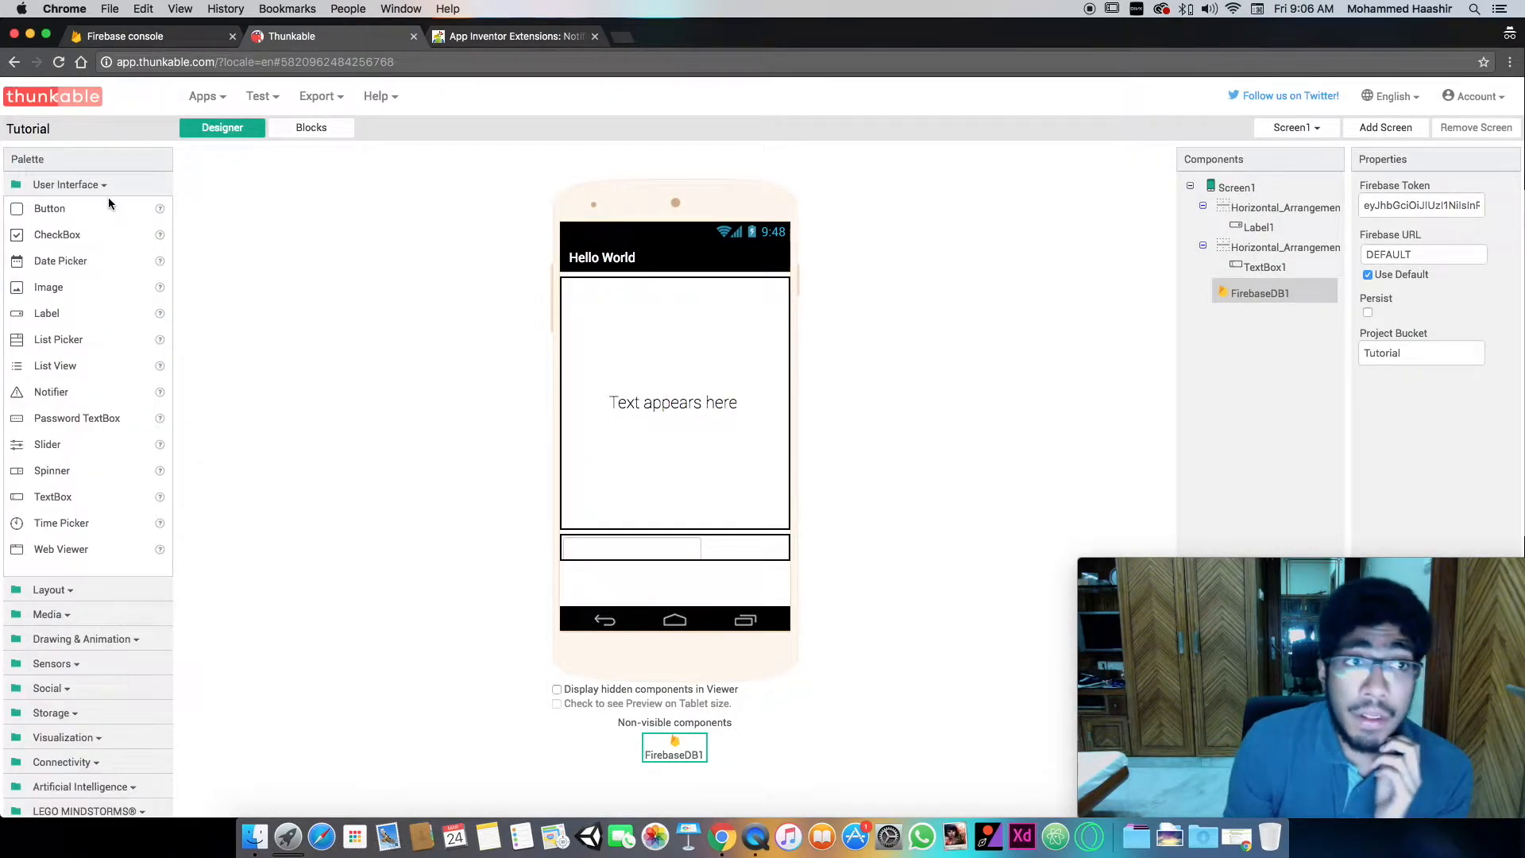
pyautogui.moveTo(45, 217); pyautogui.dragTo(736, 550)
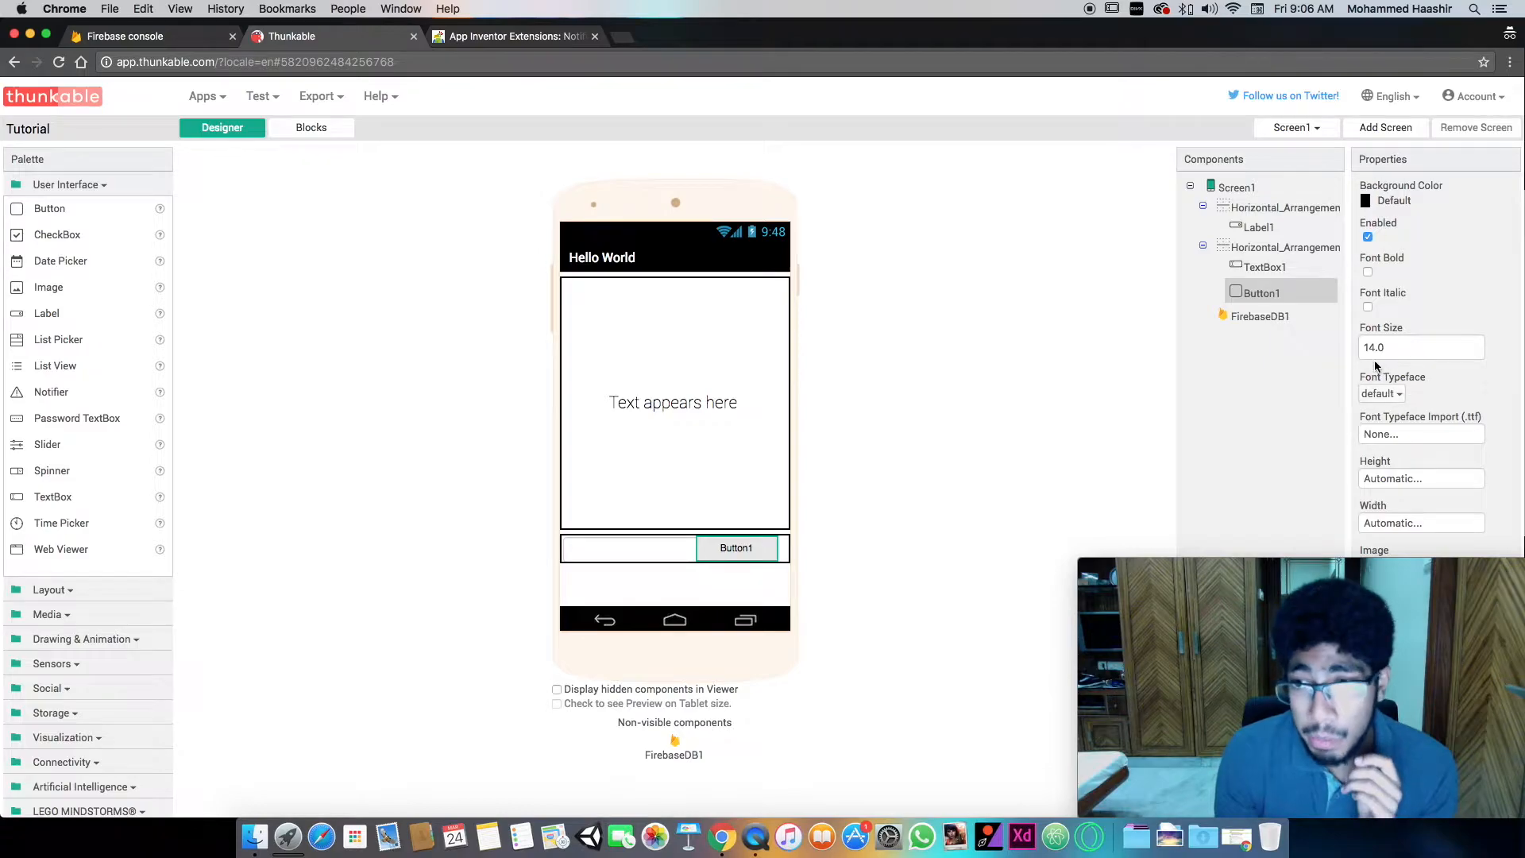
# - Set the new button's text to Update and its width to Fill parent
pyautogui.moveTo(1390, 568); pyautogui.dragTo(329, 576)
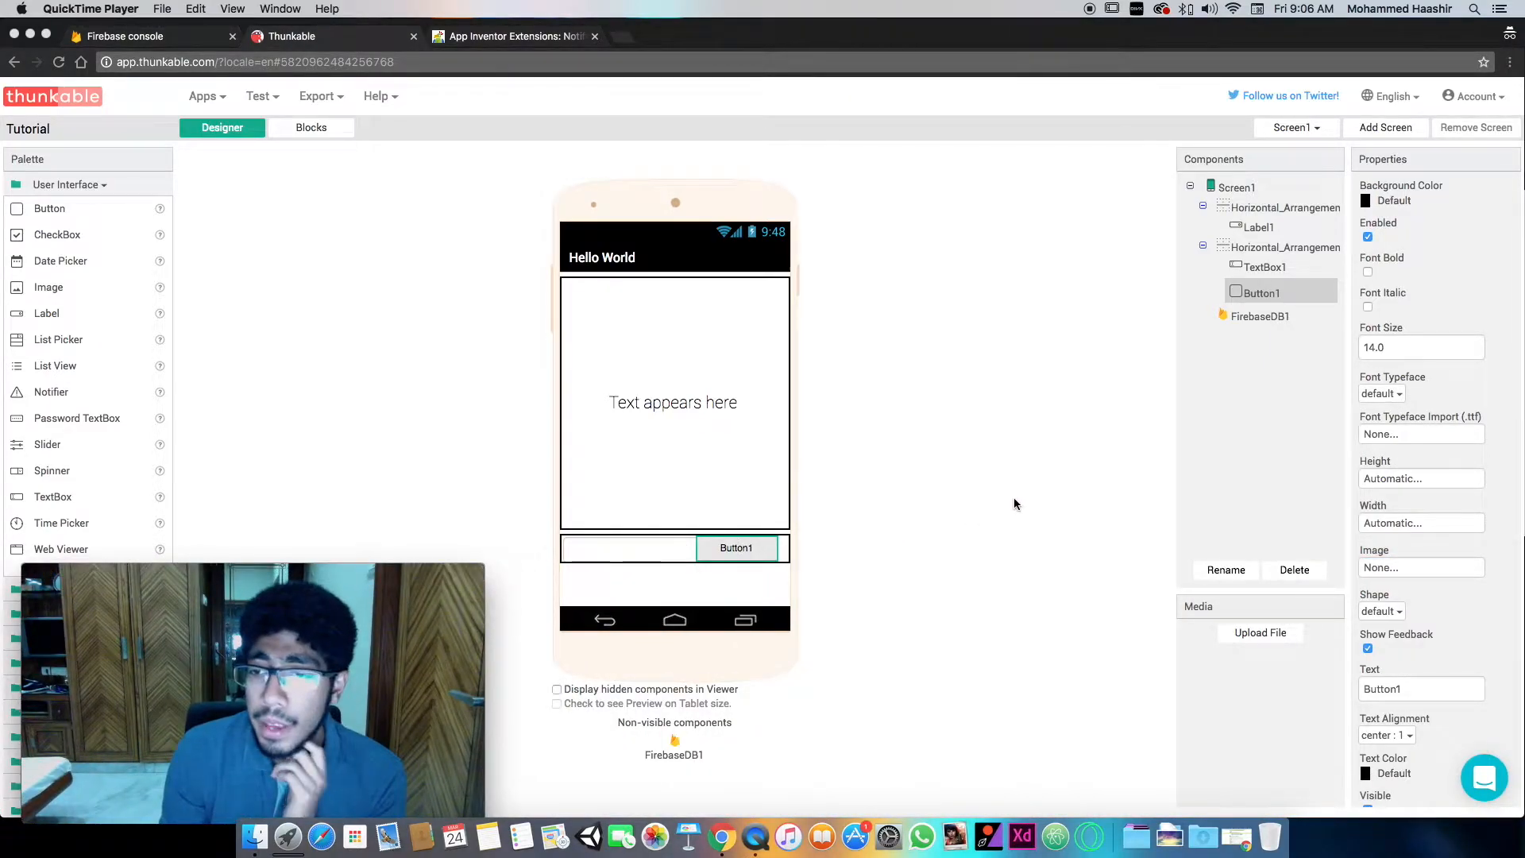
pyautogui.click(1411, 690)
pyautogui.doubleClick(1395, 688)
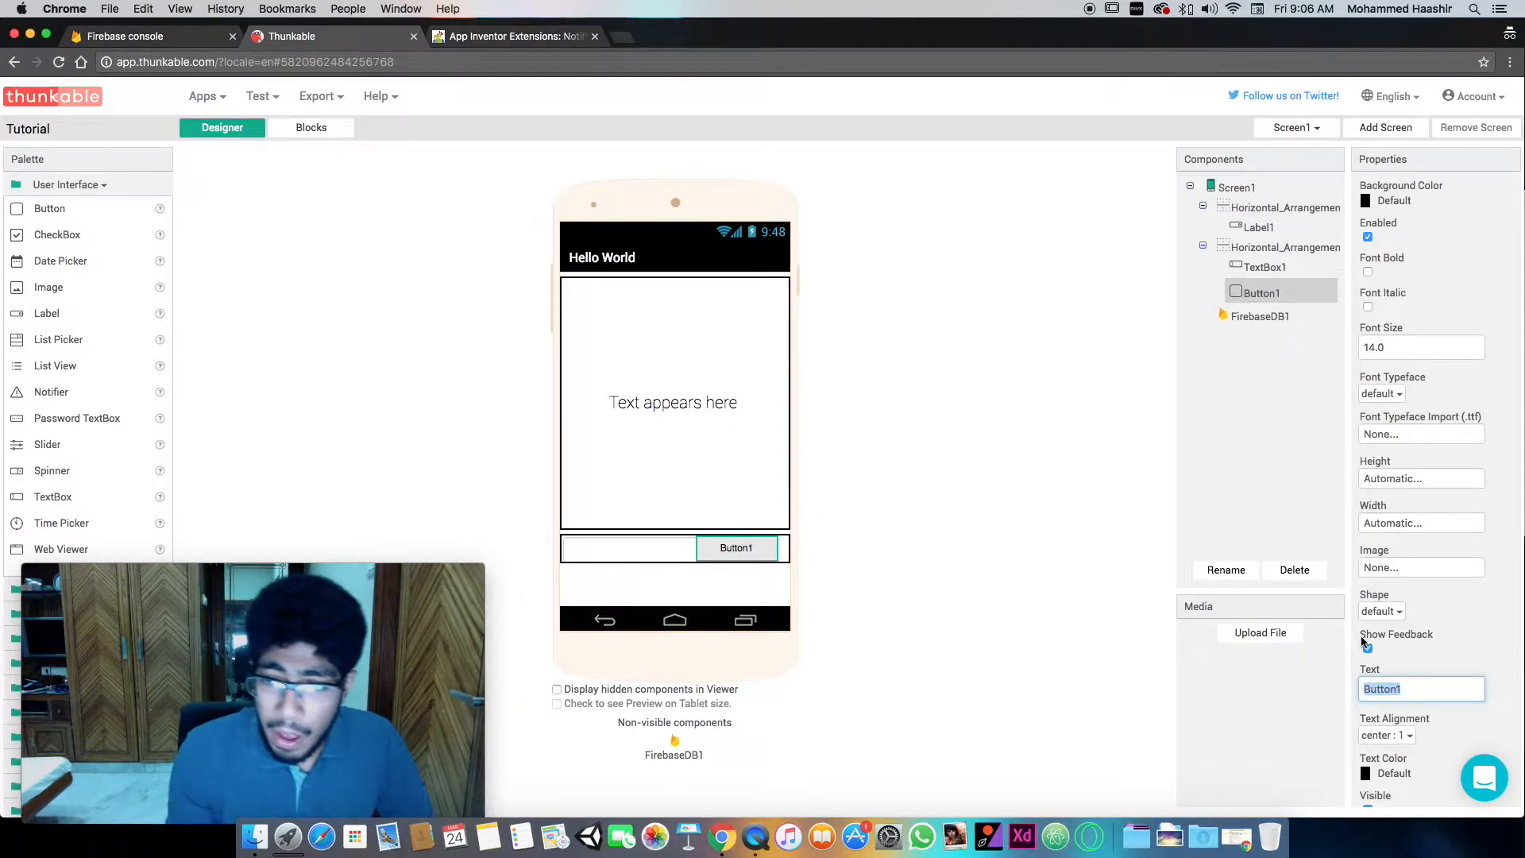
pyautogui.write('Update')
pyautogui.press('Return')
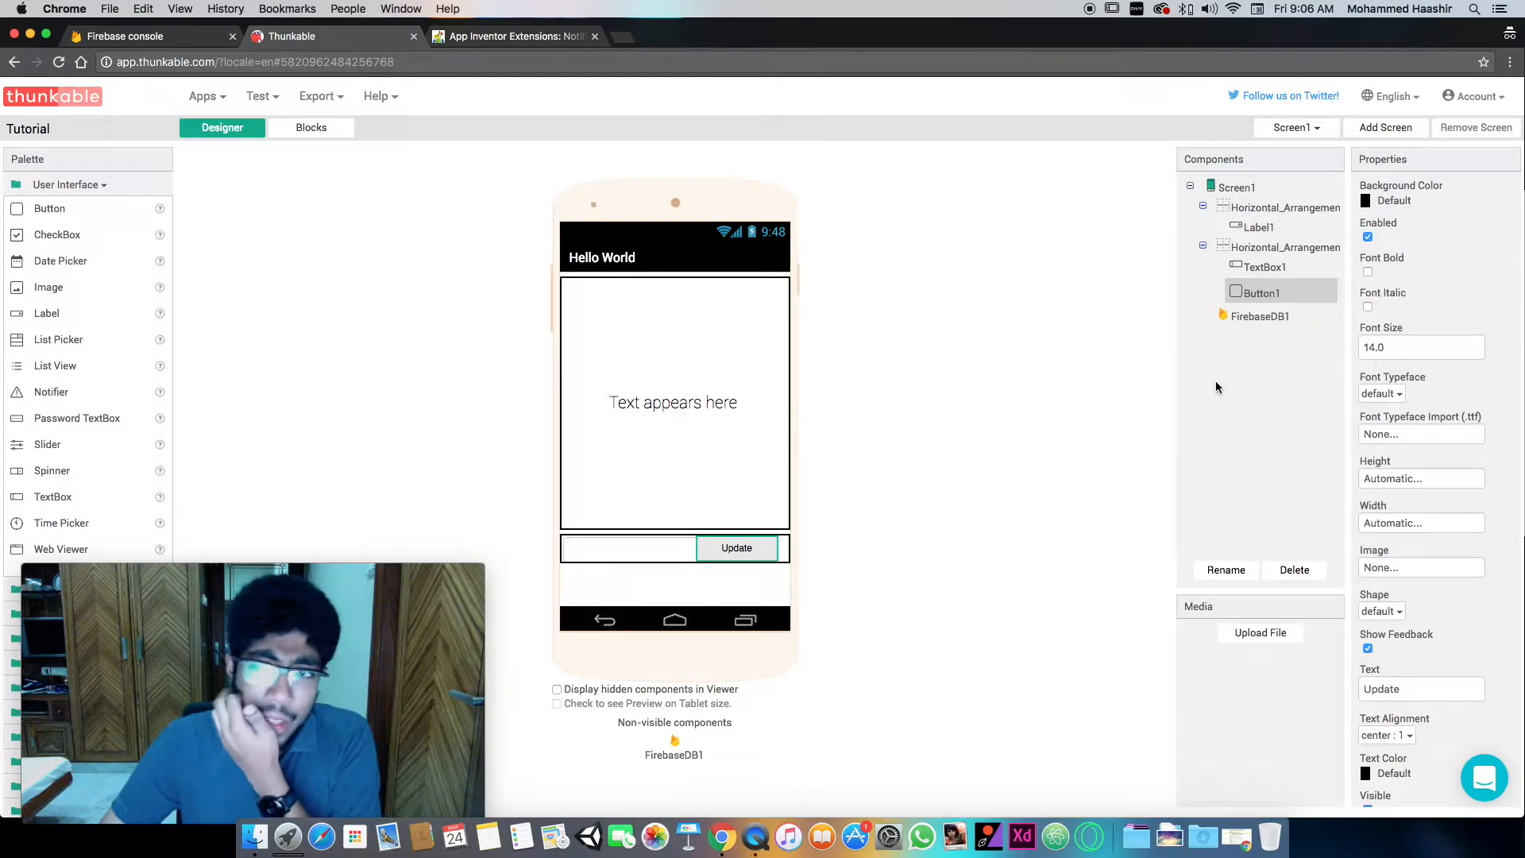
pyautogui.click(1401, 522)
pyautogui.click(1474, 601)
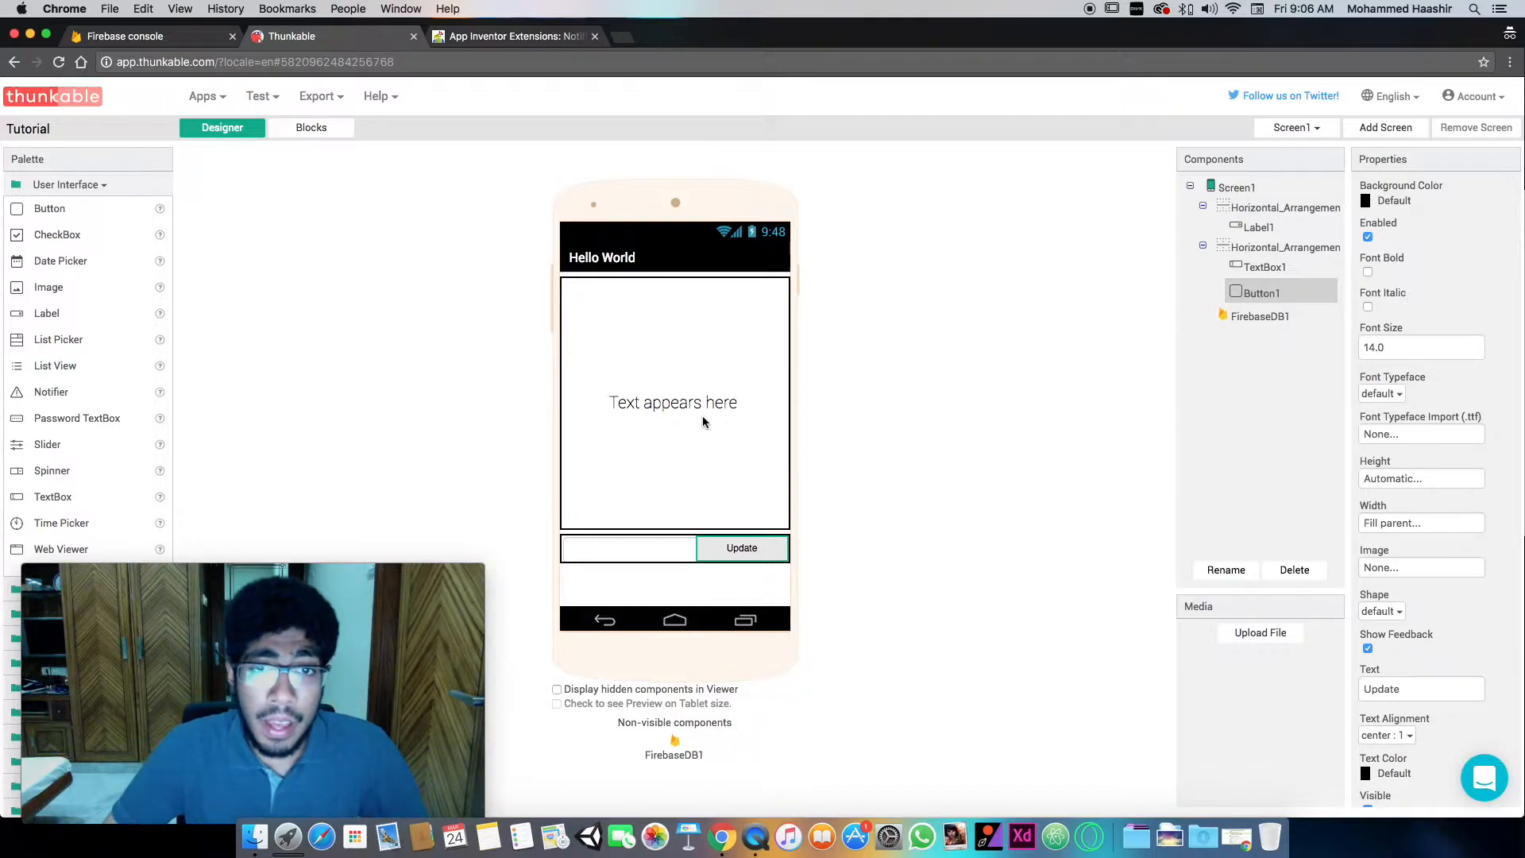
# - Change the hint of the TextBox beside the Update button to "Type in your message"
pyautogui.click(668, 542)
pyautogui.click(1395, 561)
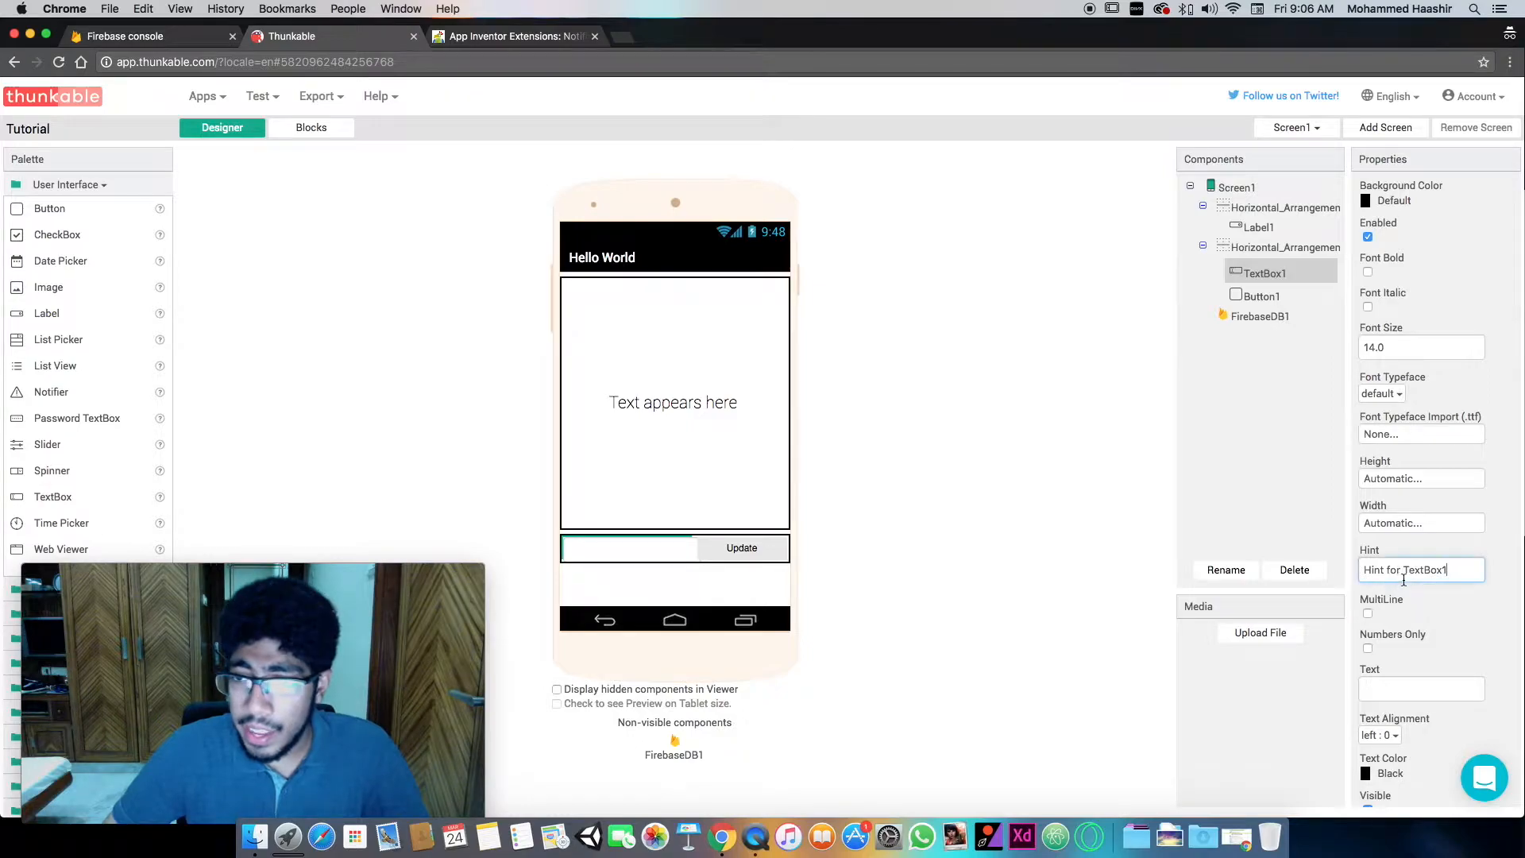
pyautogui.write('Type in')
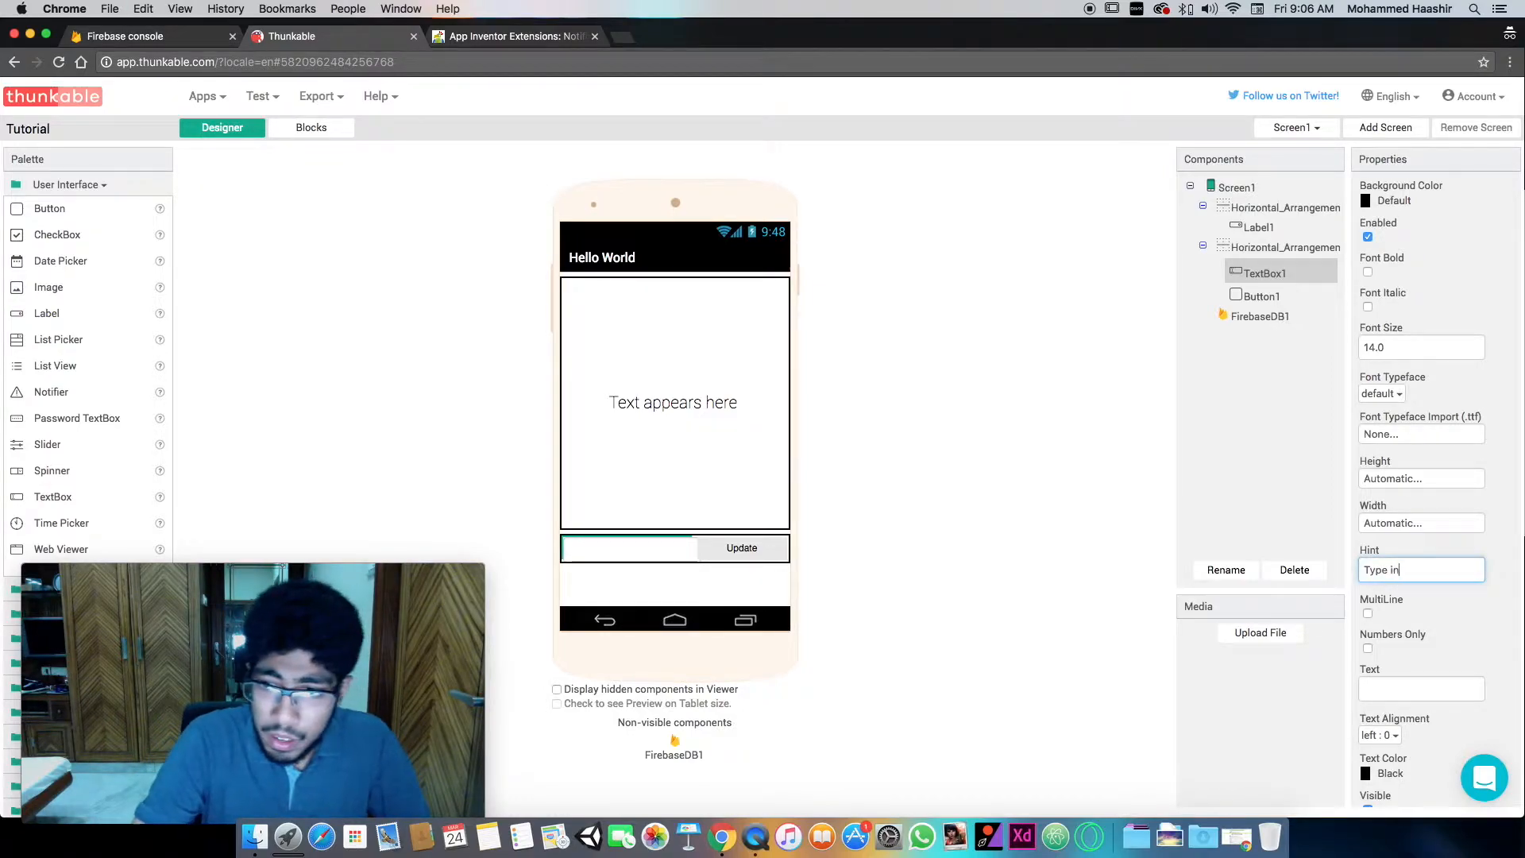
pyautogui.write(' your message')
pyautogui.press('Return')
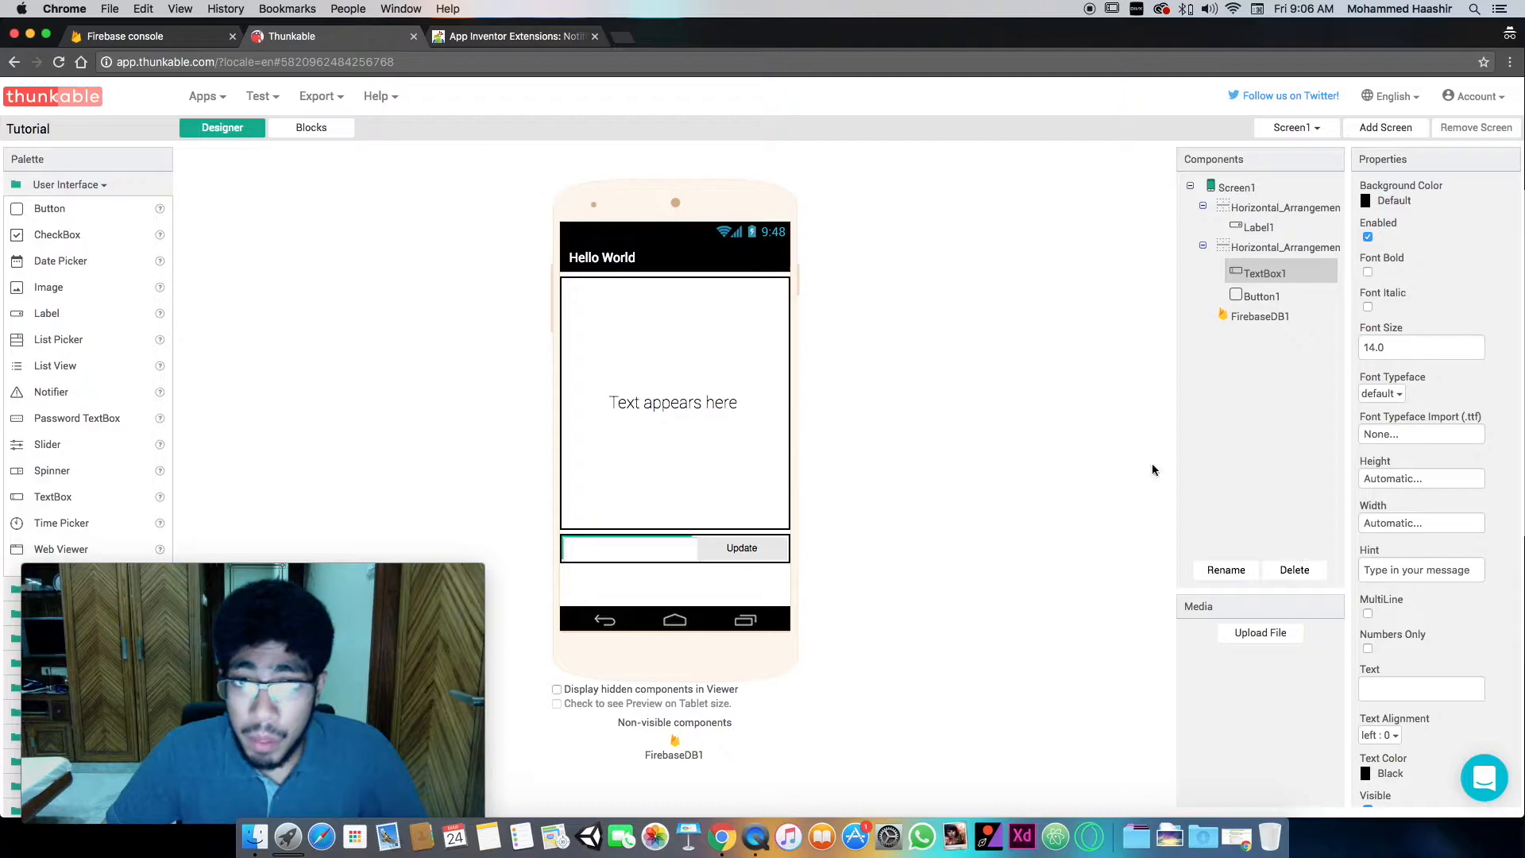
# - Make Screen1 scrollable and set its screen orientation to Portrait
pyautogui.click(1231, 189)
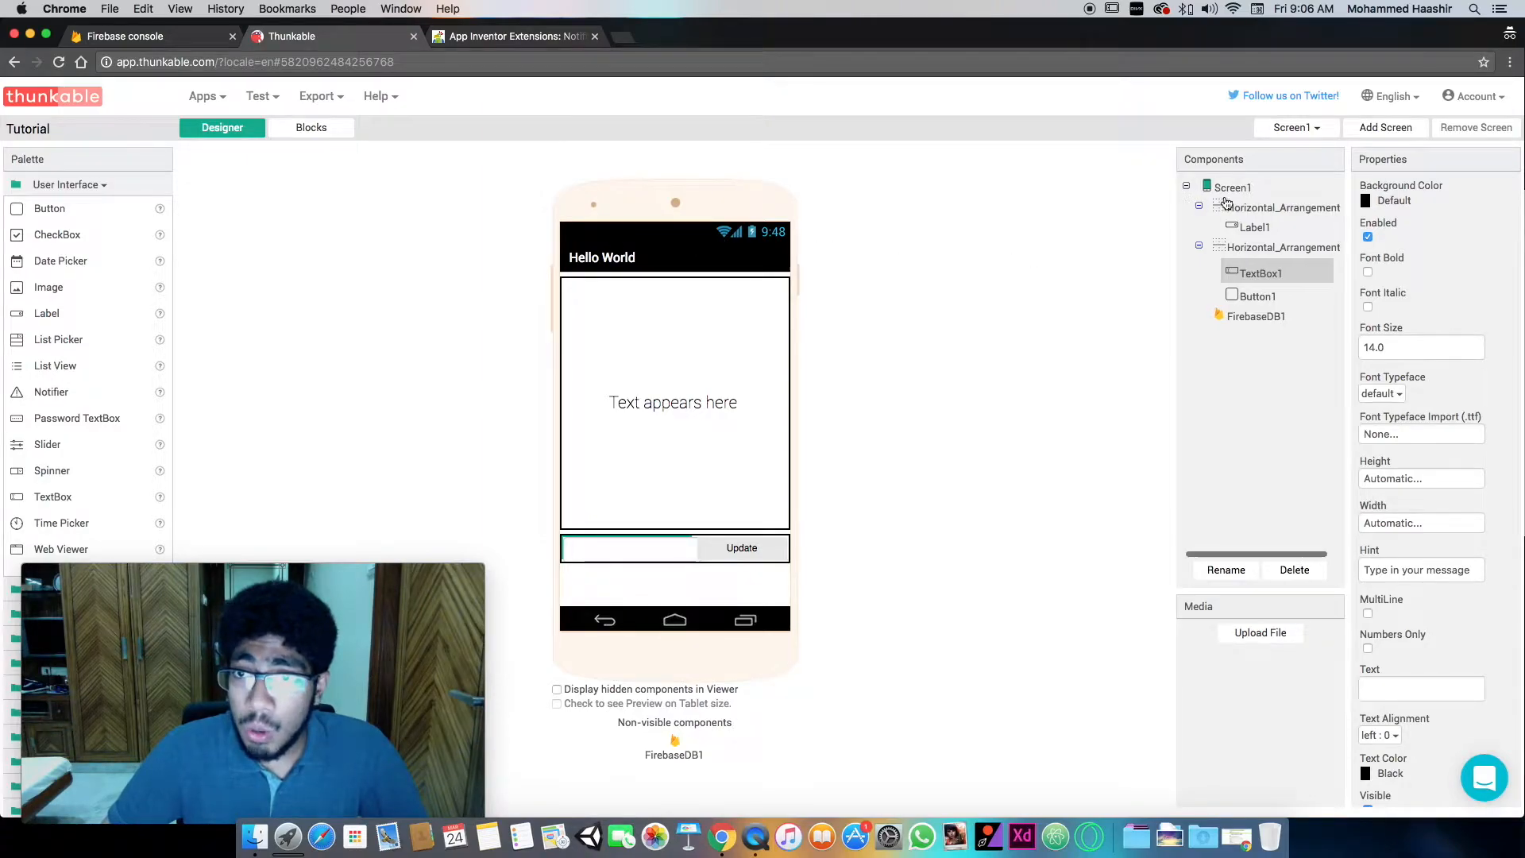
pyautogui.scroll(-3, 1421, 530)
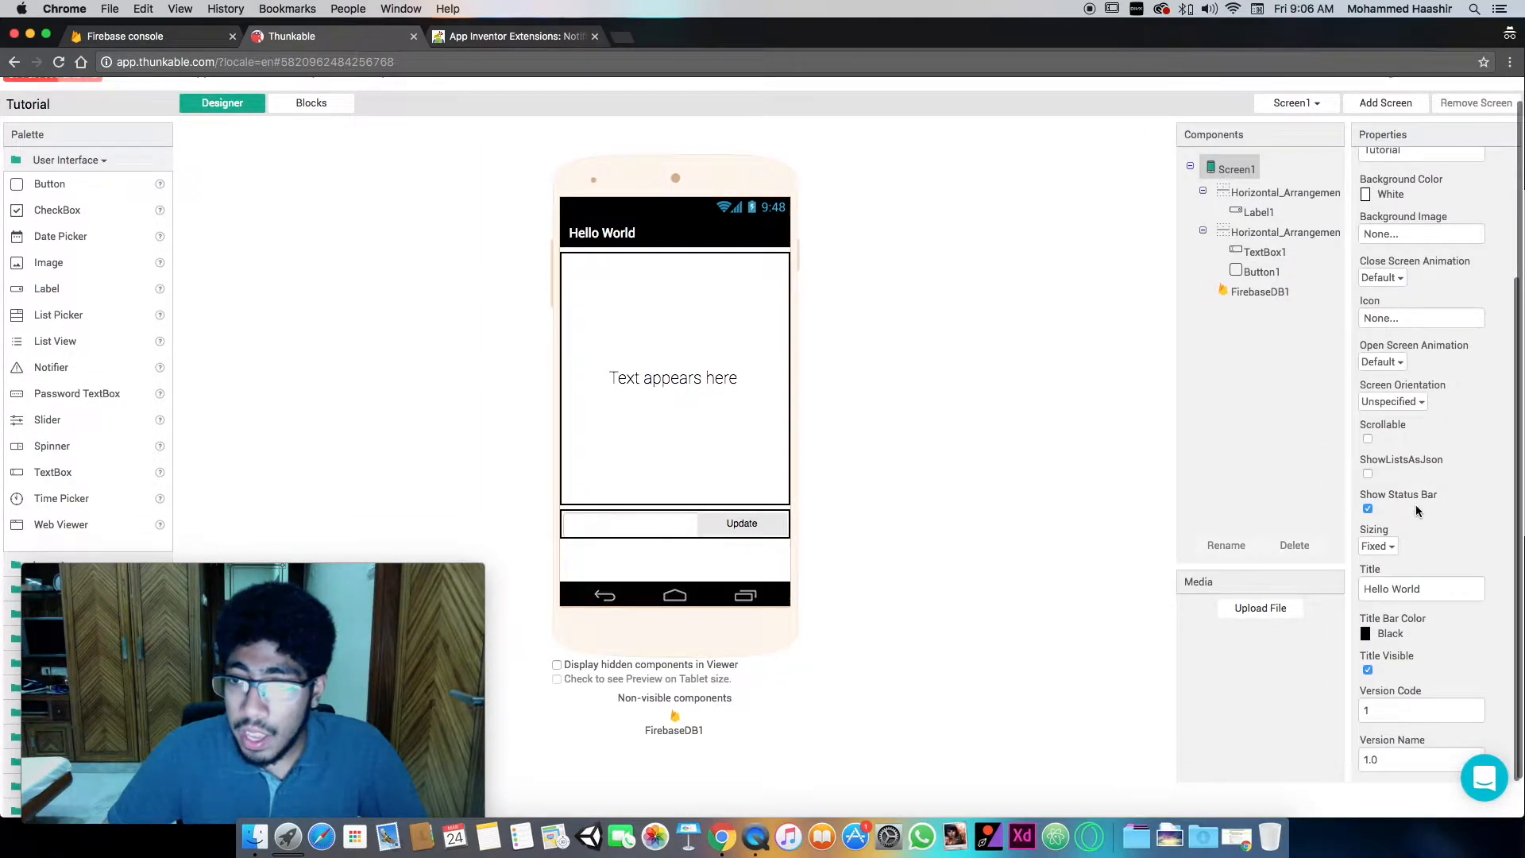
pyautogui.click(1368, 439)
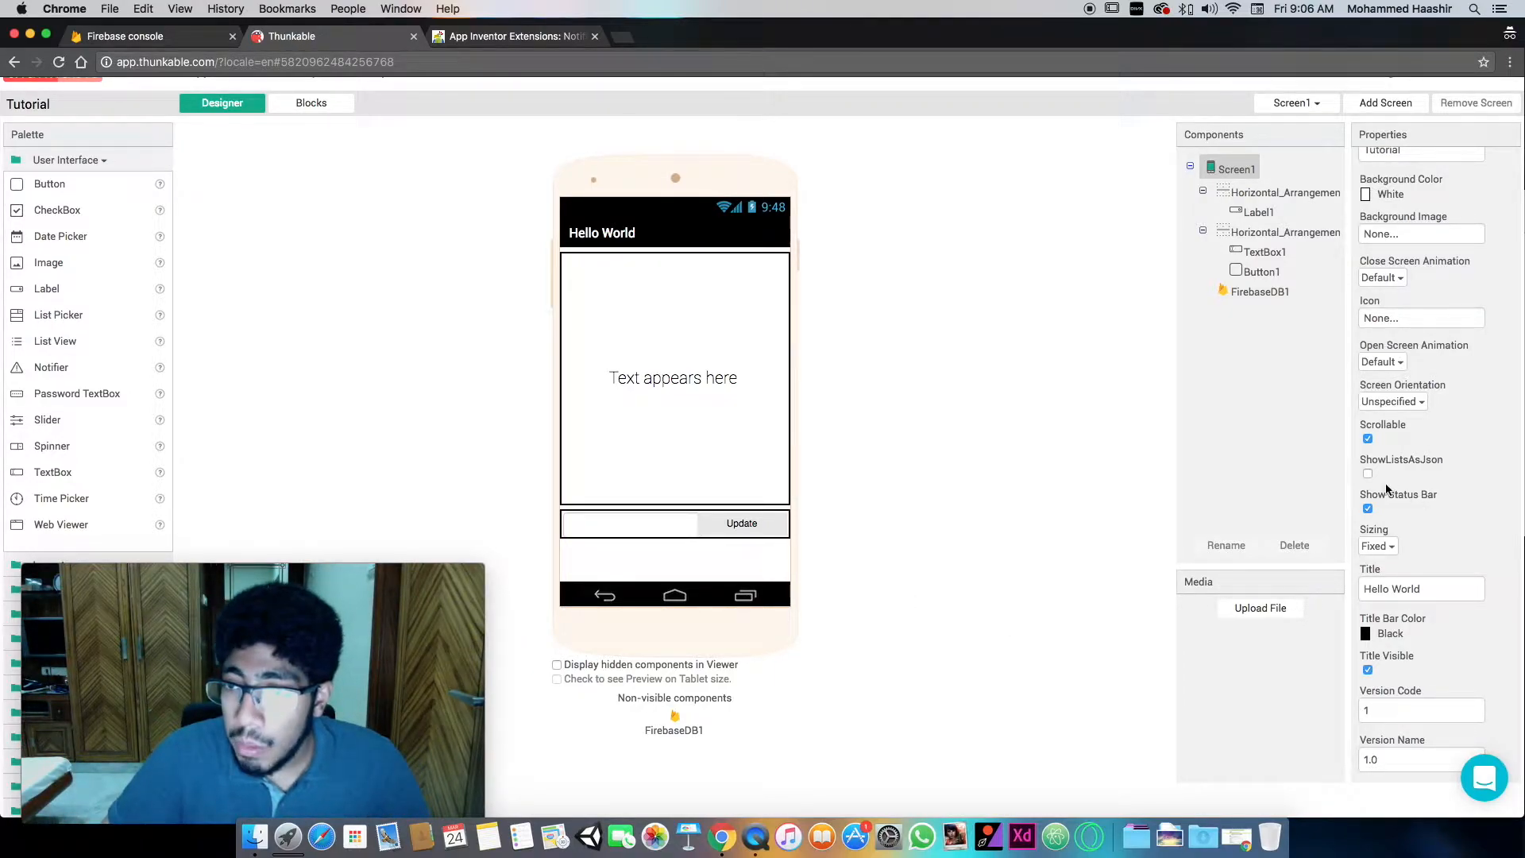
pyautogui.click(1389, 401)
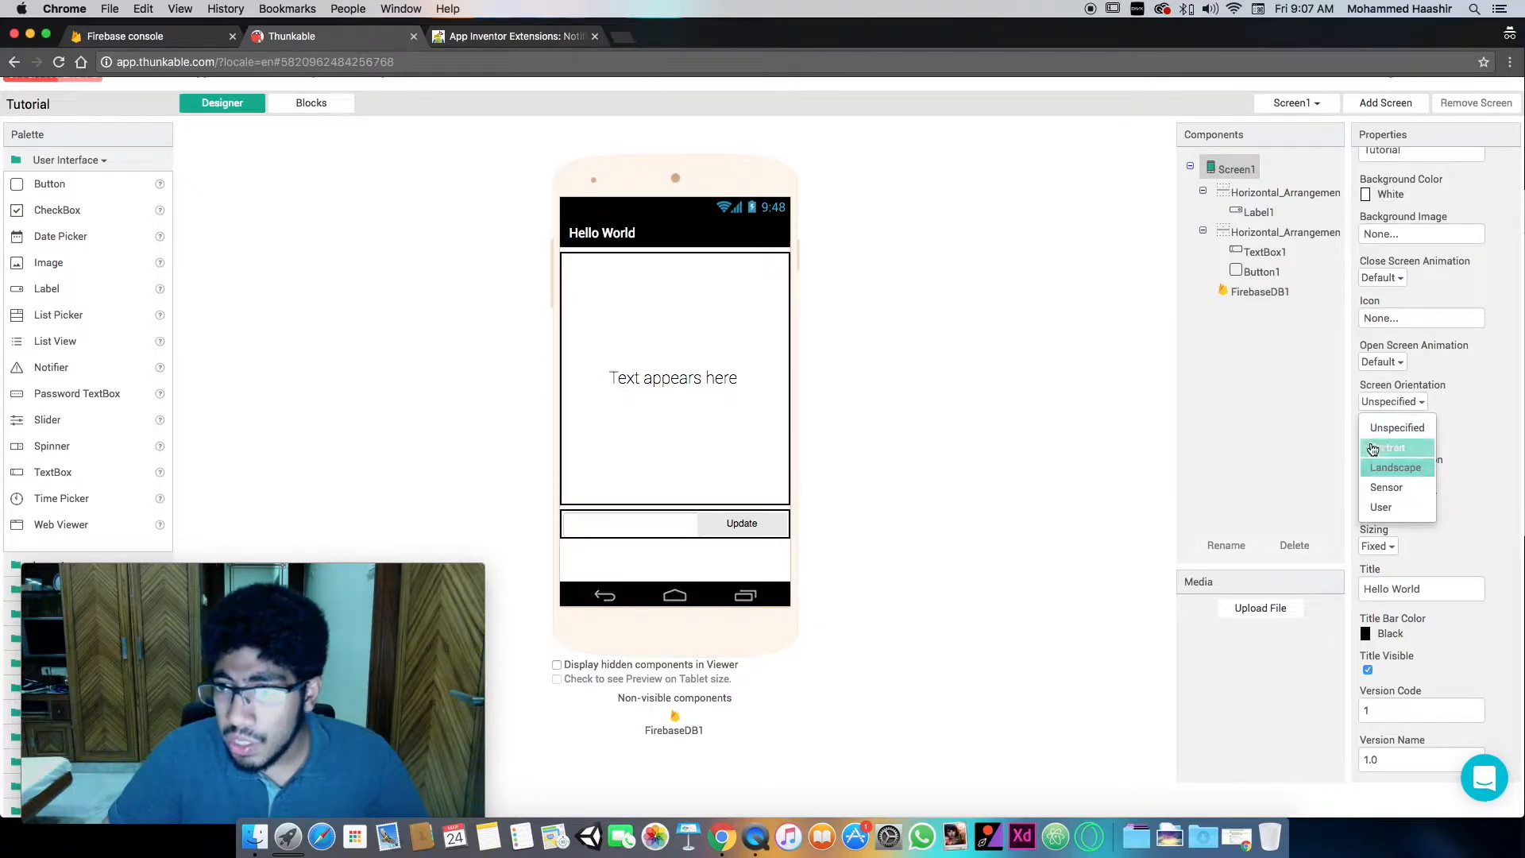
pyautogui.click(1387, 455)
# - Look through the options available for Screen1's opening and closing animations
pyautogui.click(1392, 365)
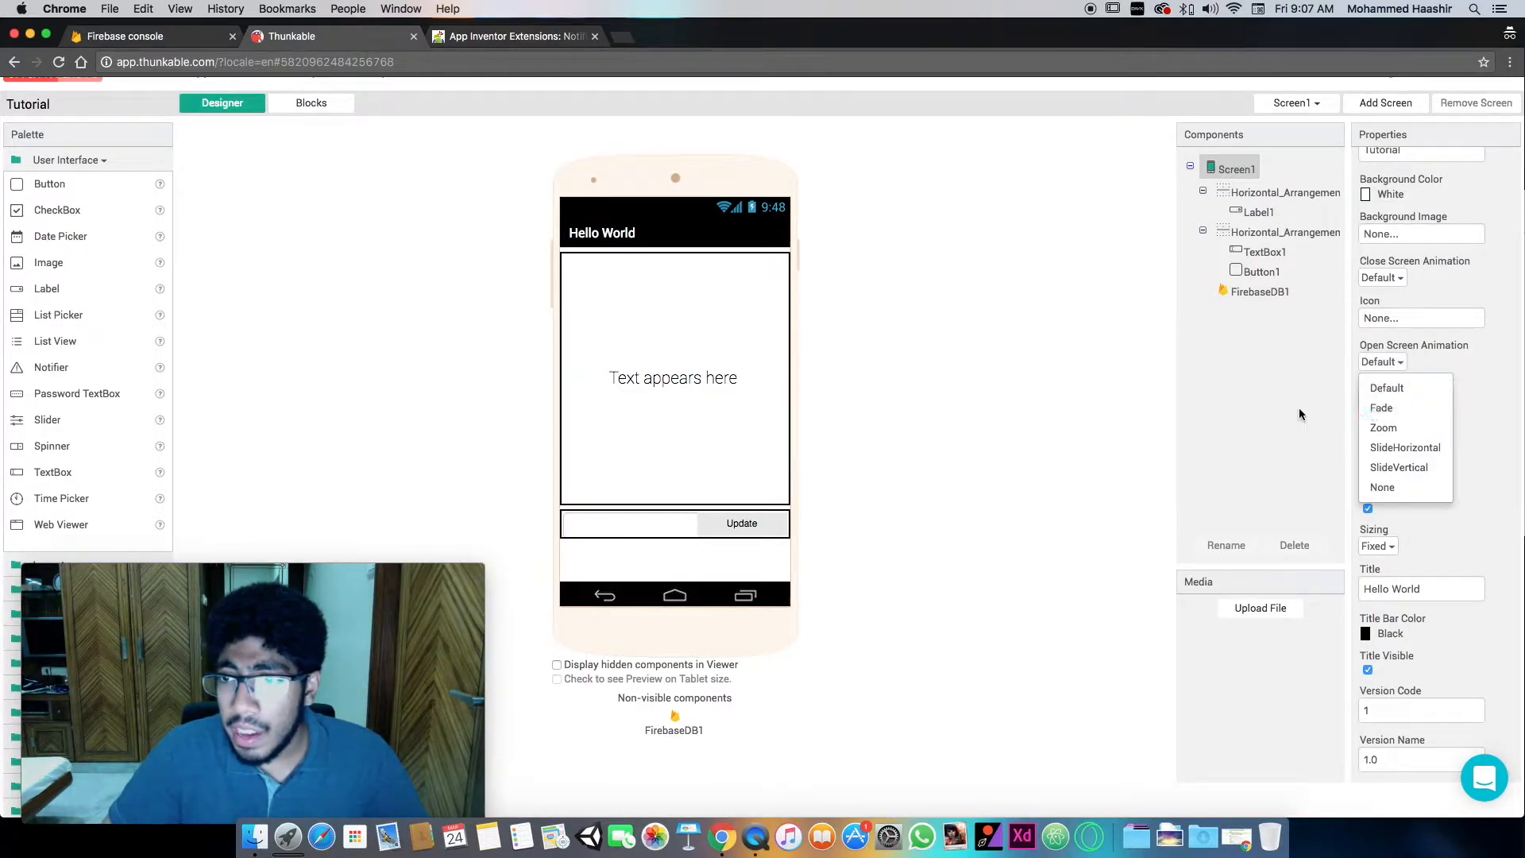
pyautogui.click(1301, 414)
pyautogui.click(1387, 408)
pyautogui.click(1379, 385)
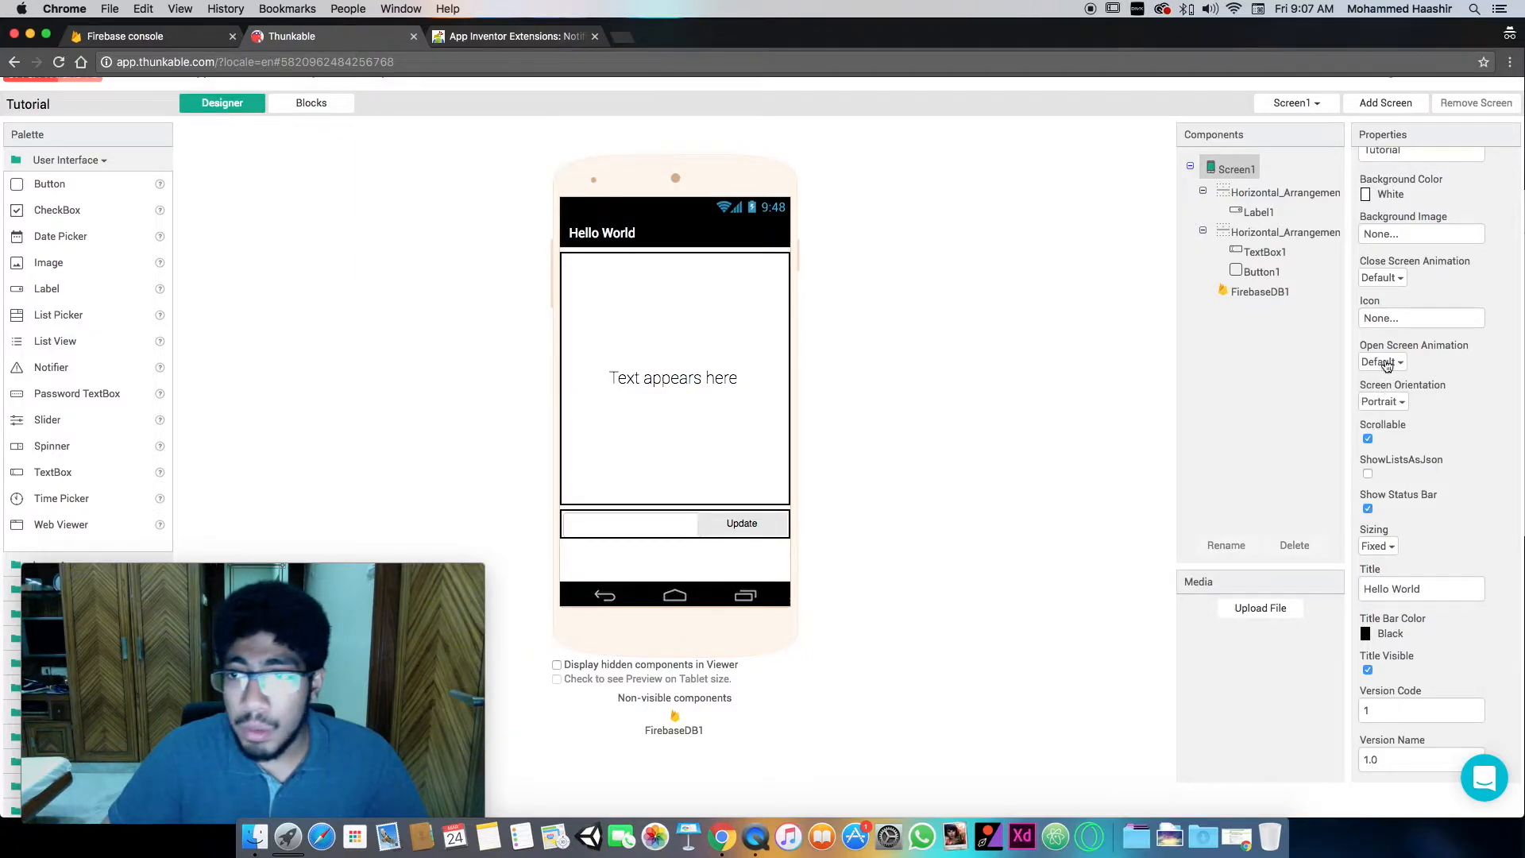
pyautogui.click(1386, 364)
pyautogui.click(1396, 381)
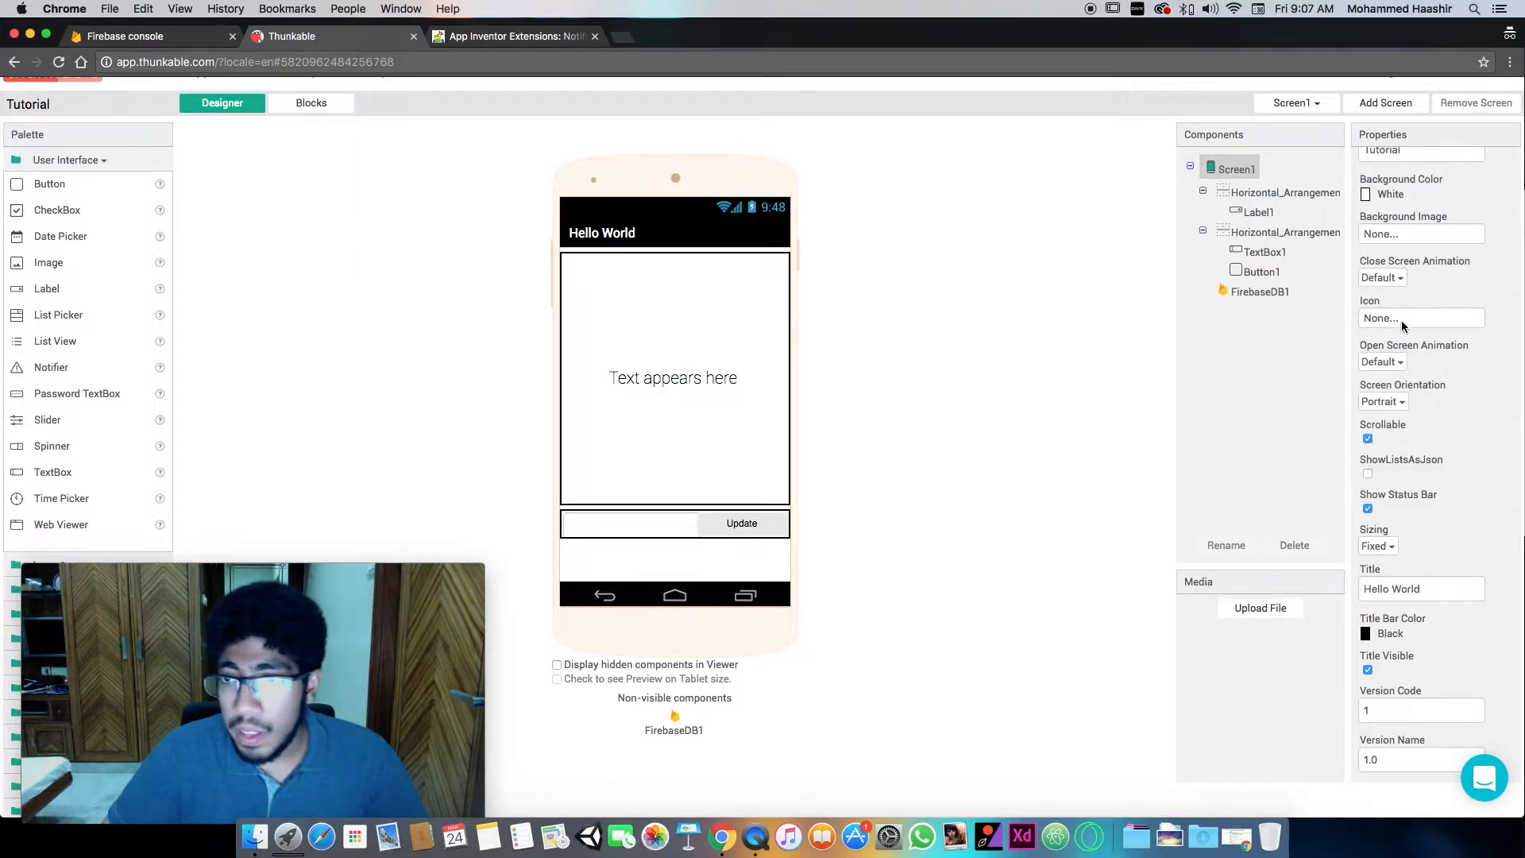
pyautogui.click(1390, 278)
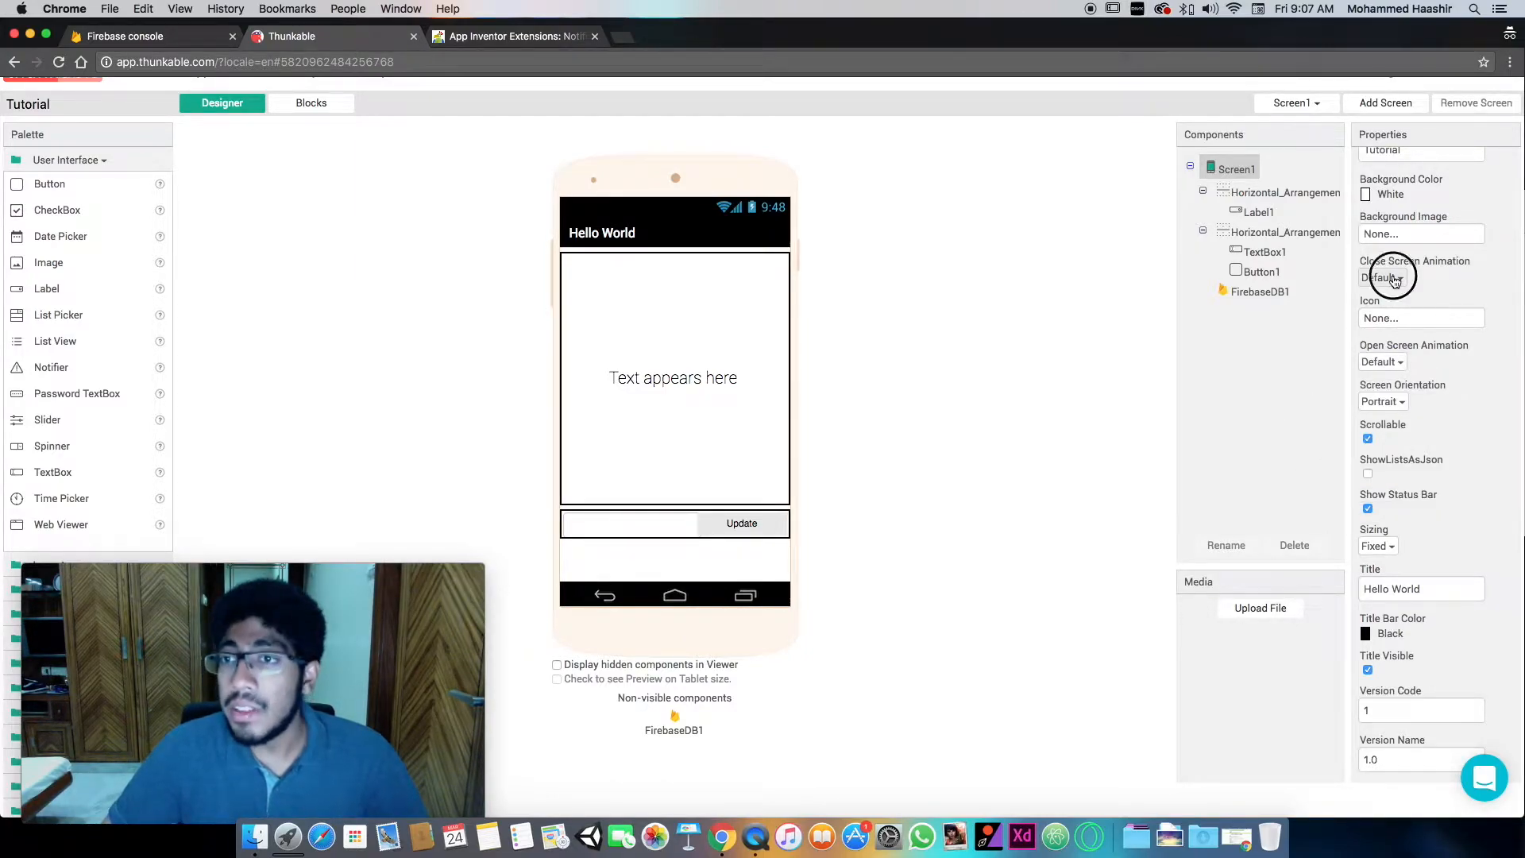
pyautogui.click(1311, 451)
# - Set the sizing of Screen1 to Responsive
pyautogui.click(1378, 545)
pyautogui.click(1392, 593)
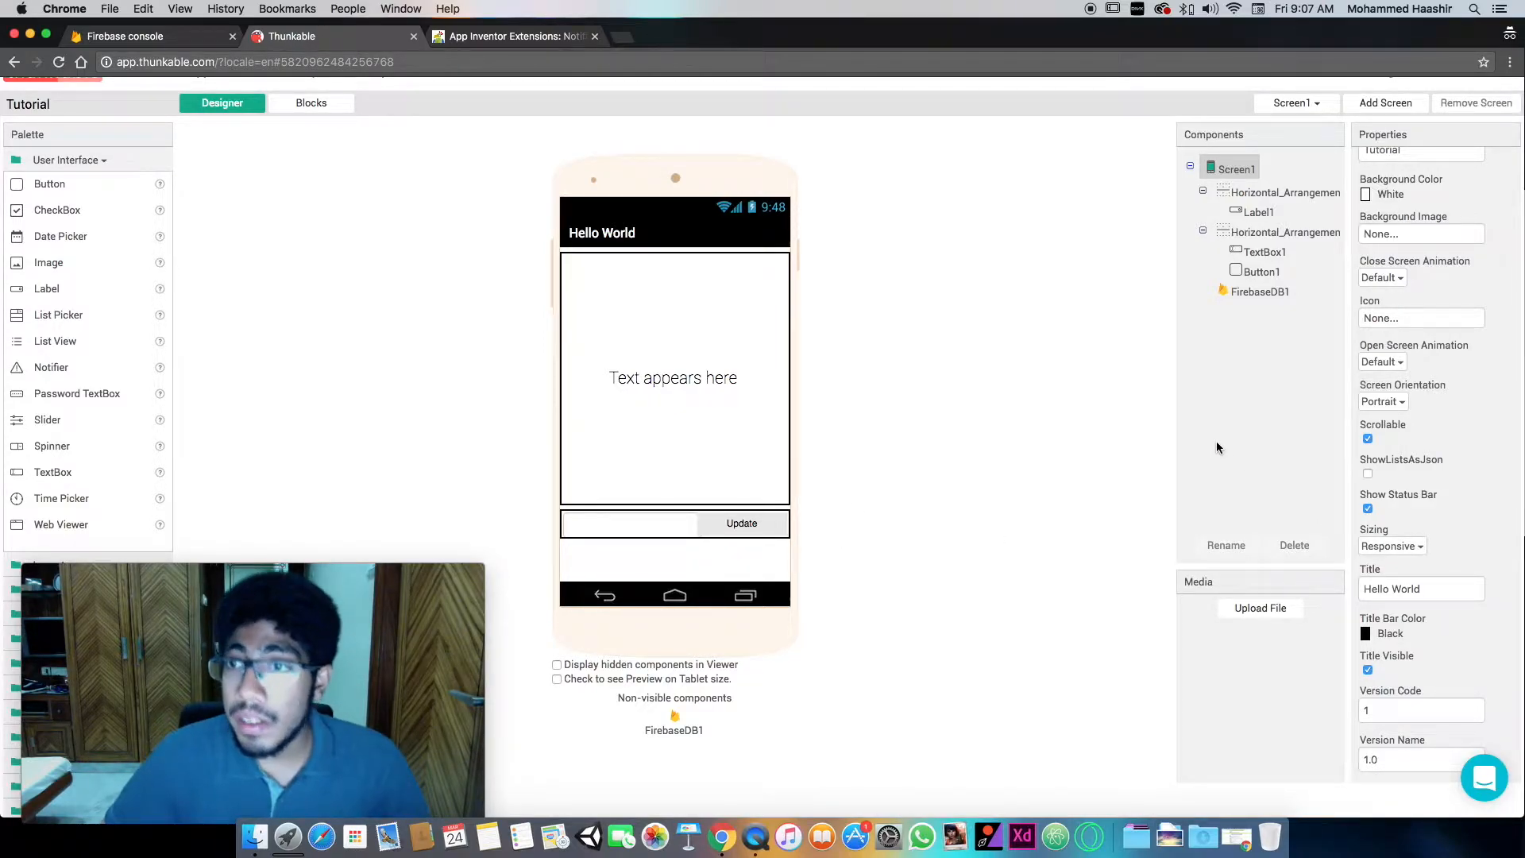
# - Set Screen1's About Screen text to "Haze"
pyautogui.scroll(1, 1266, 406)
pyautogui.scroll(3, 1463, 385)
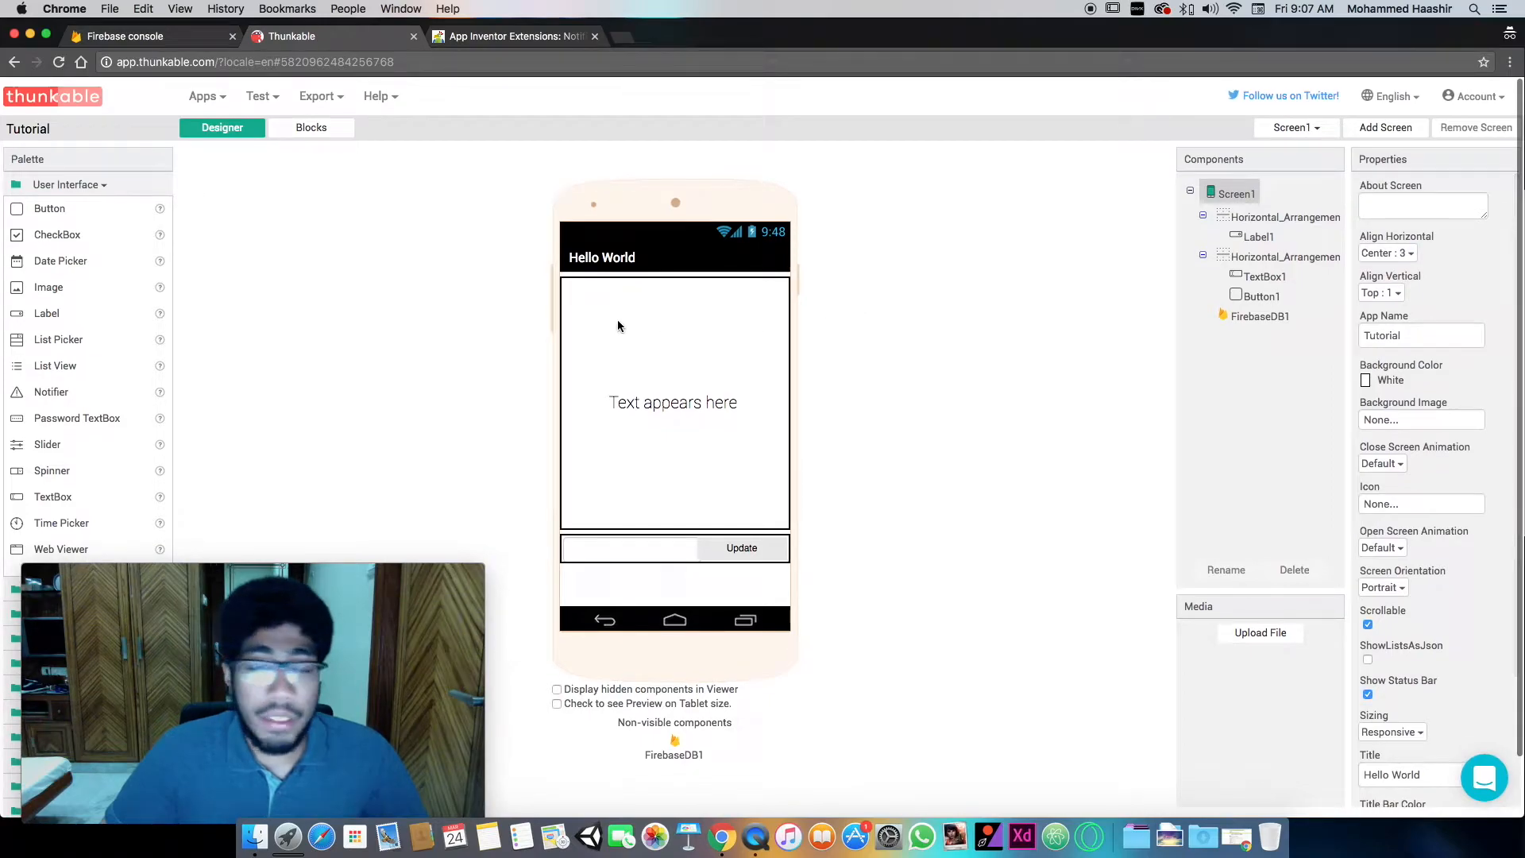
pyautogui.click(1413, 204)
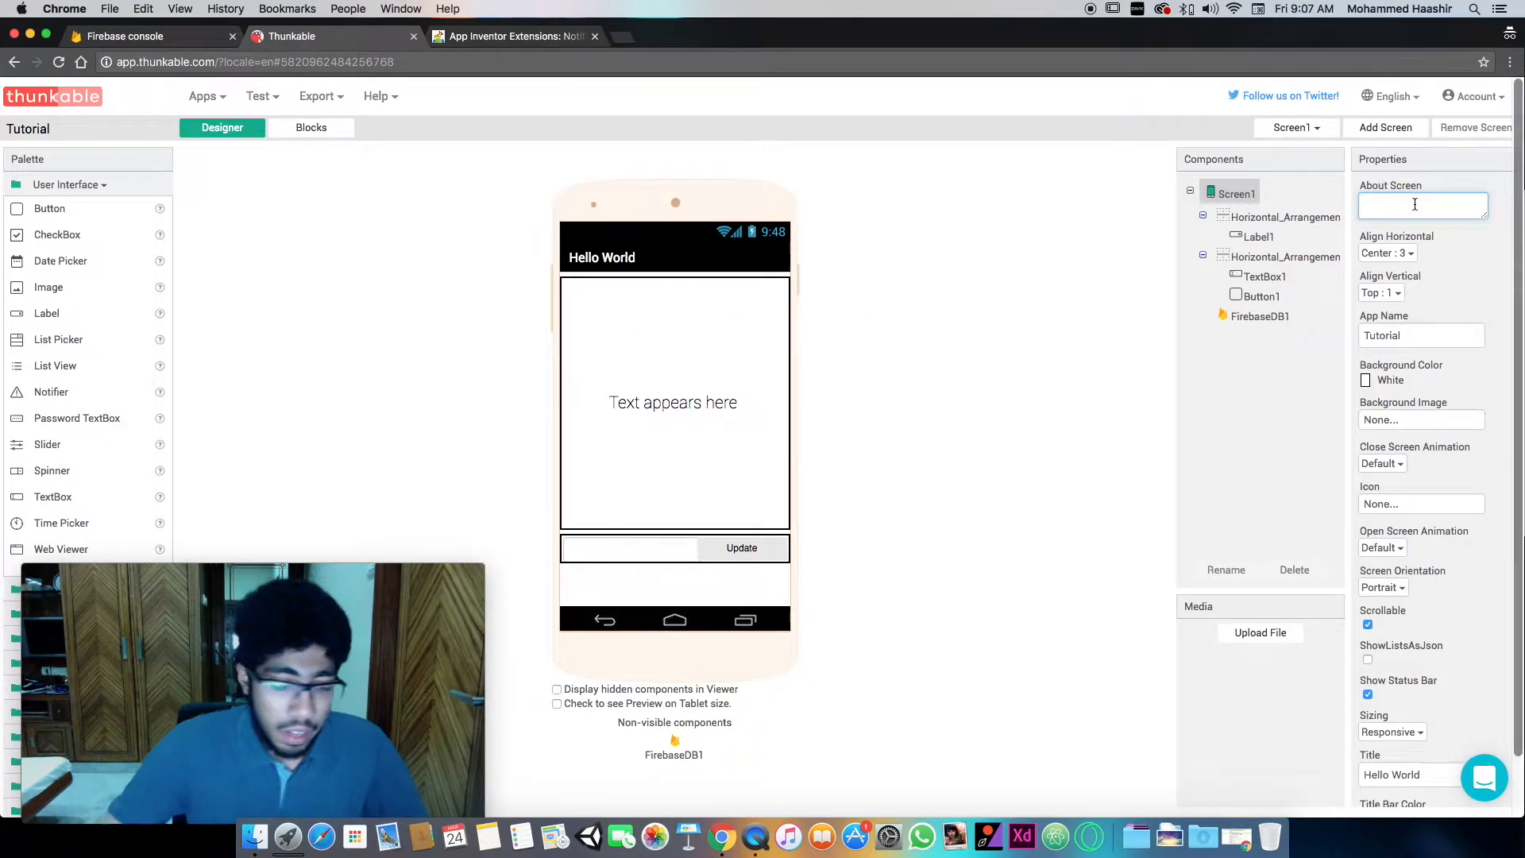
pyautogui.write('THI\\\\\\')
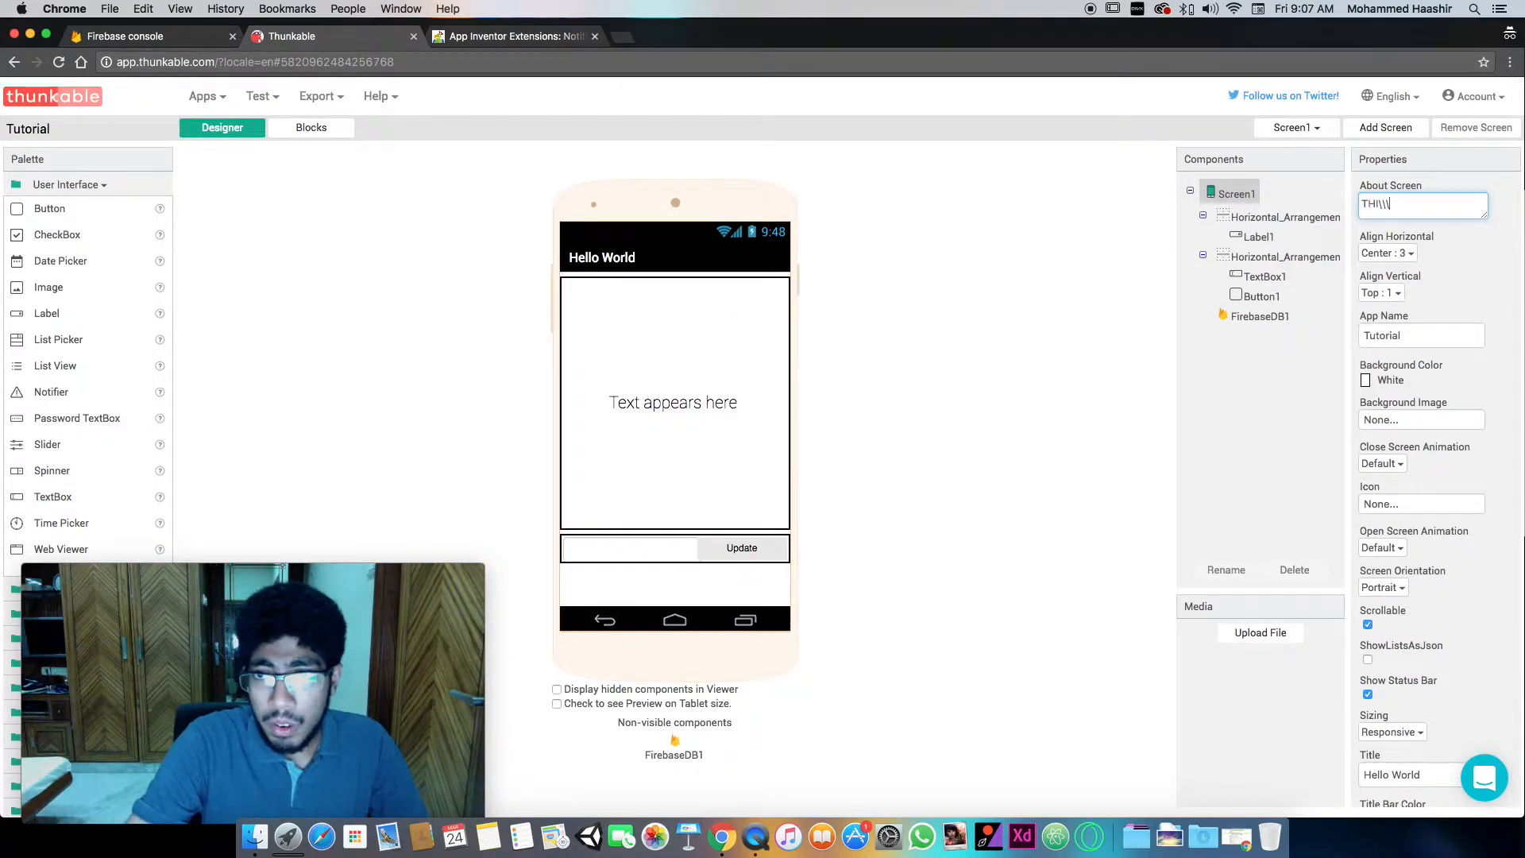
pyautogui.click(952, 242)
pyautogui.click(994, 333)
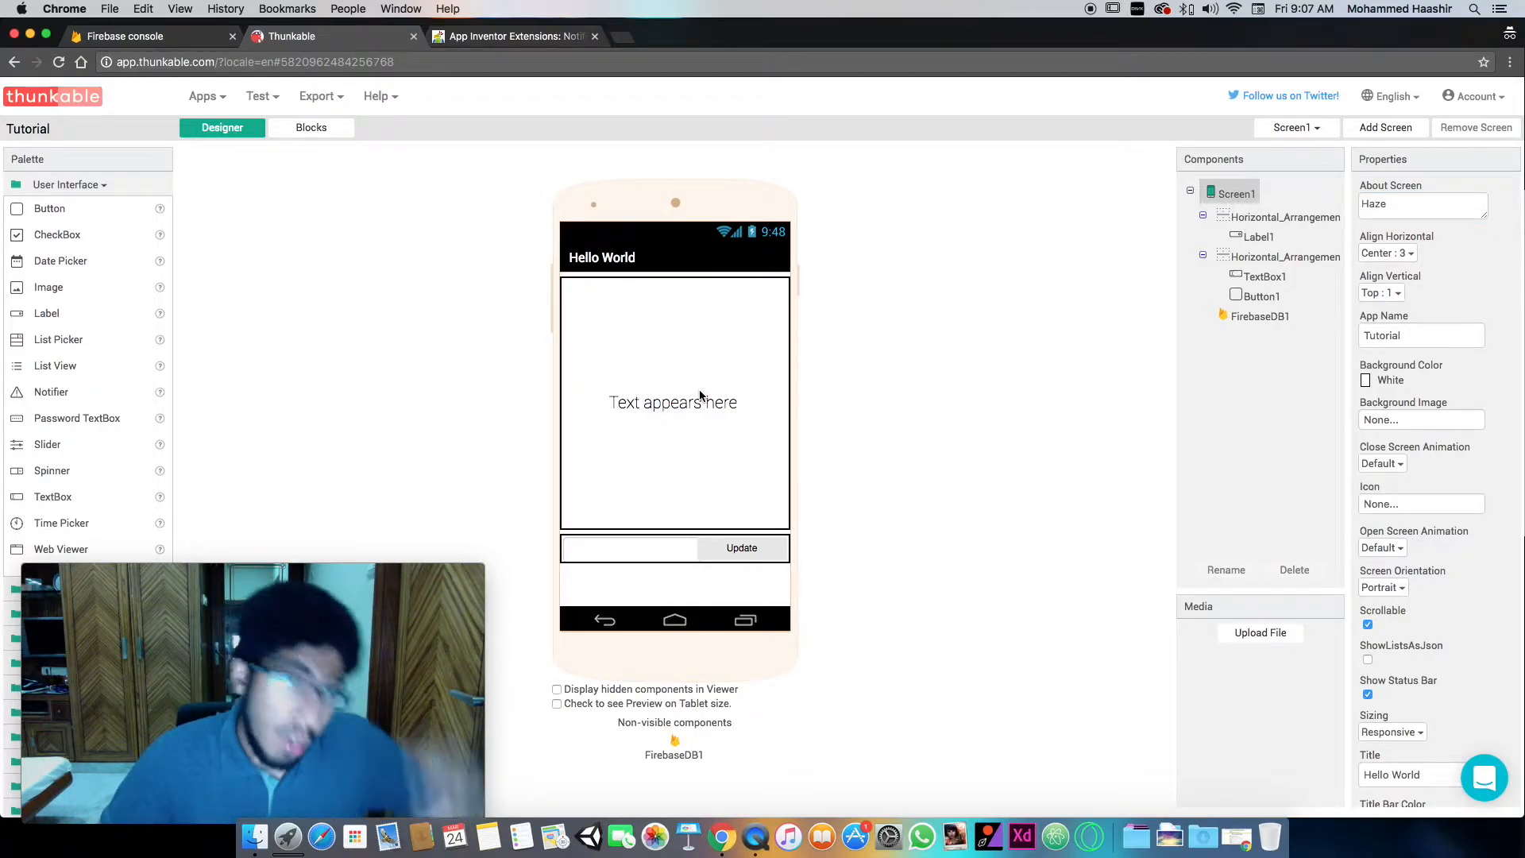
# - Switch to the Firebase console and start a new project named "Haze"
pyautogui.click(145, 46)
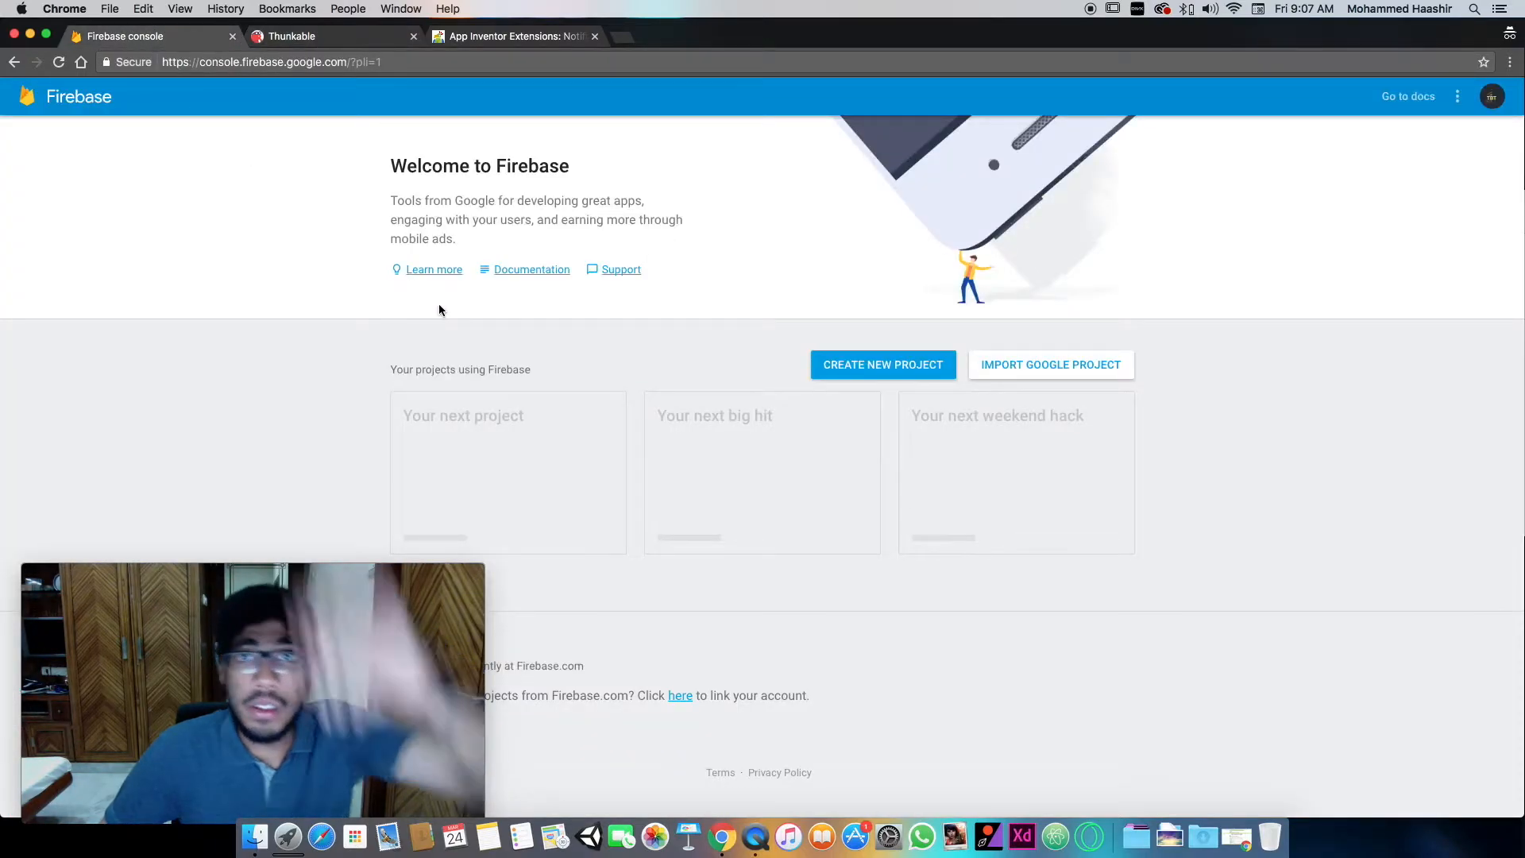
pyautogui.click(857, 358)
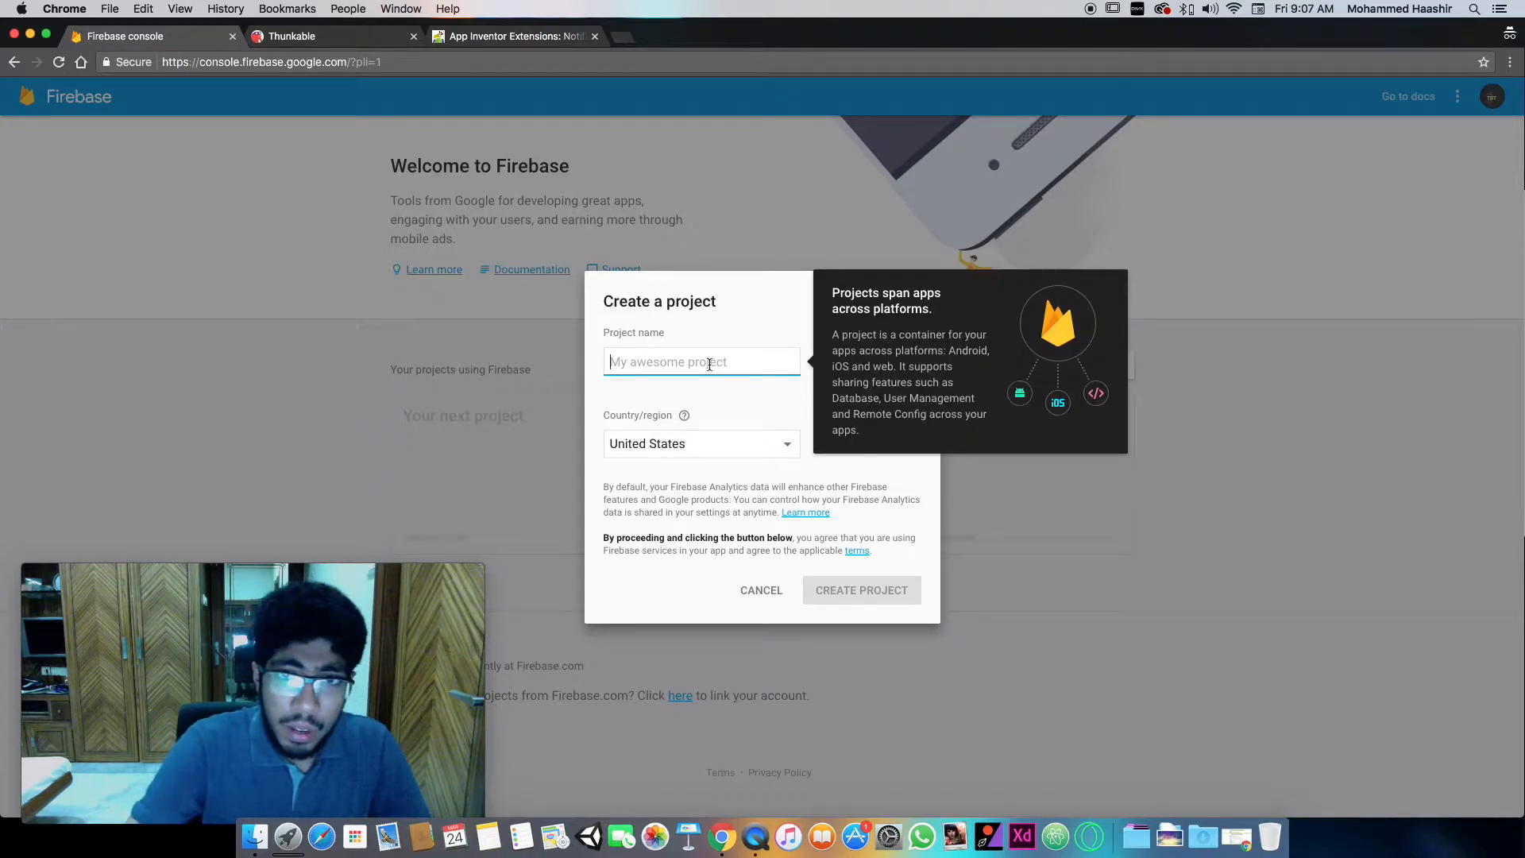
pyautogui.write('H')
pyautogui.press('BackSpace')
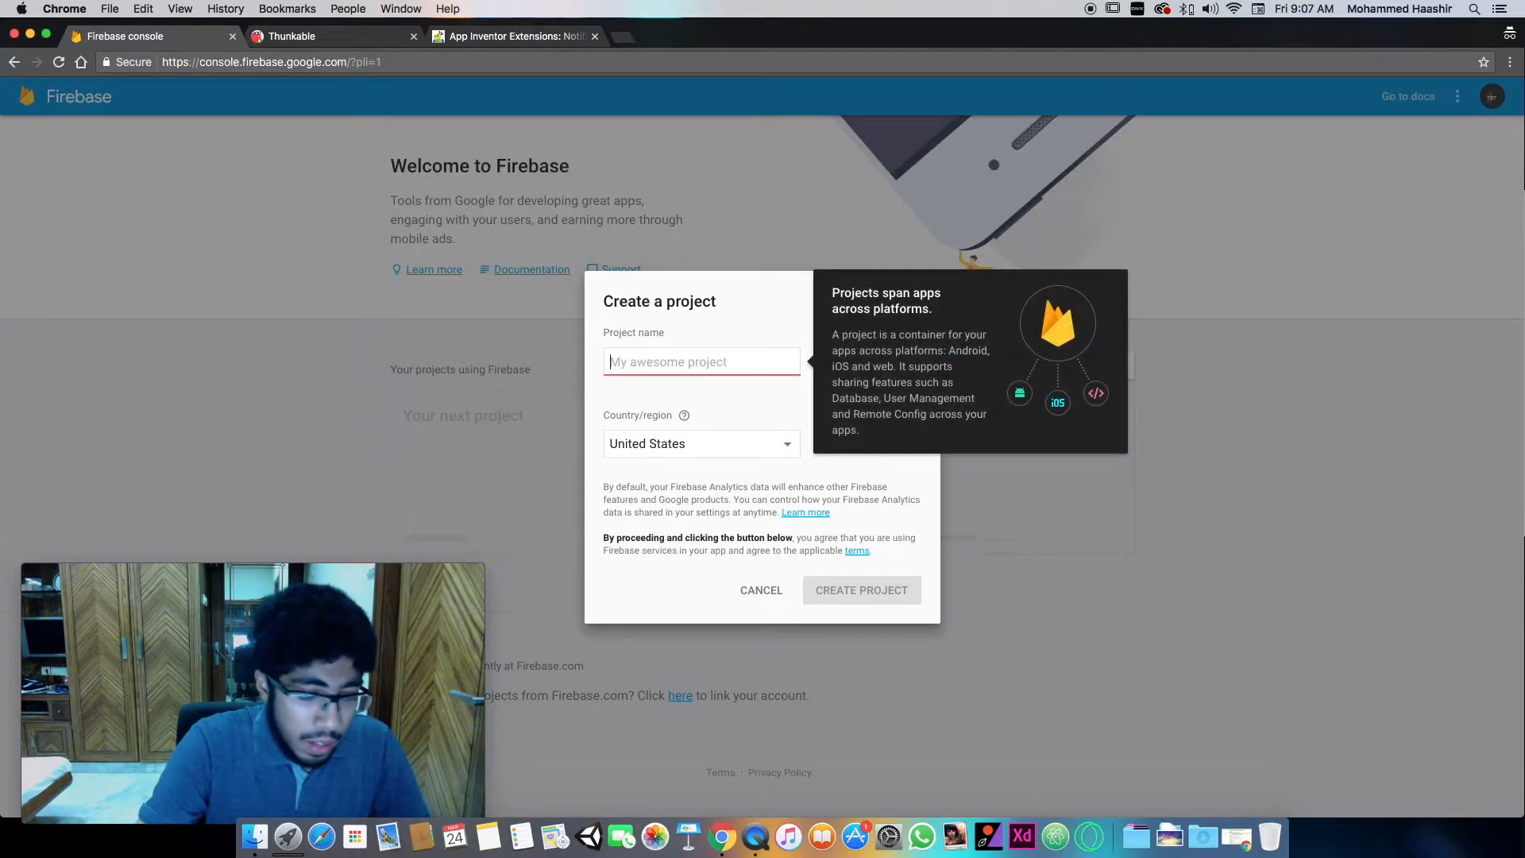
pyautogui.write('Haze')
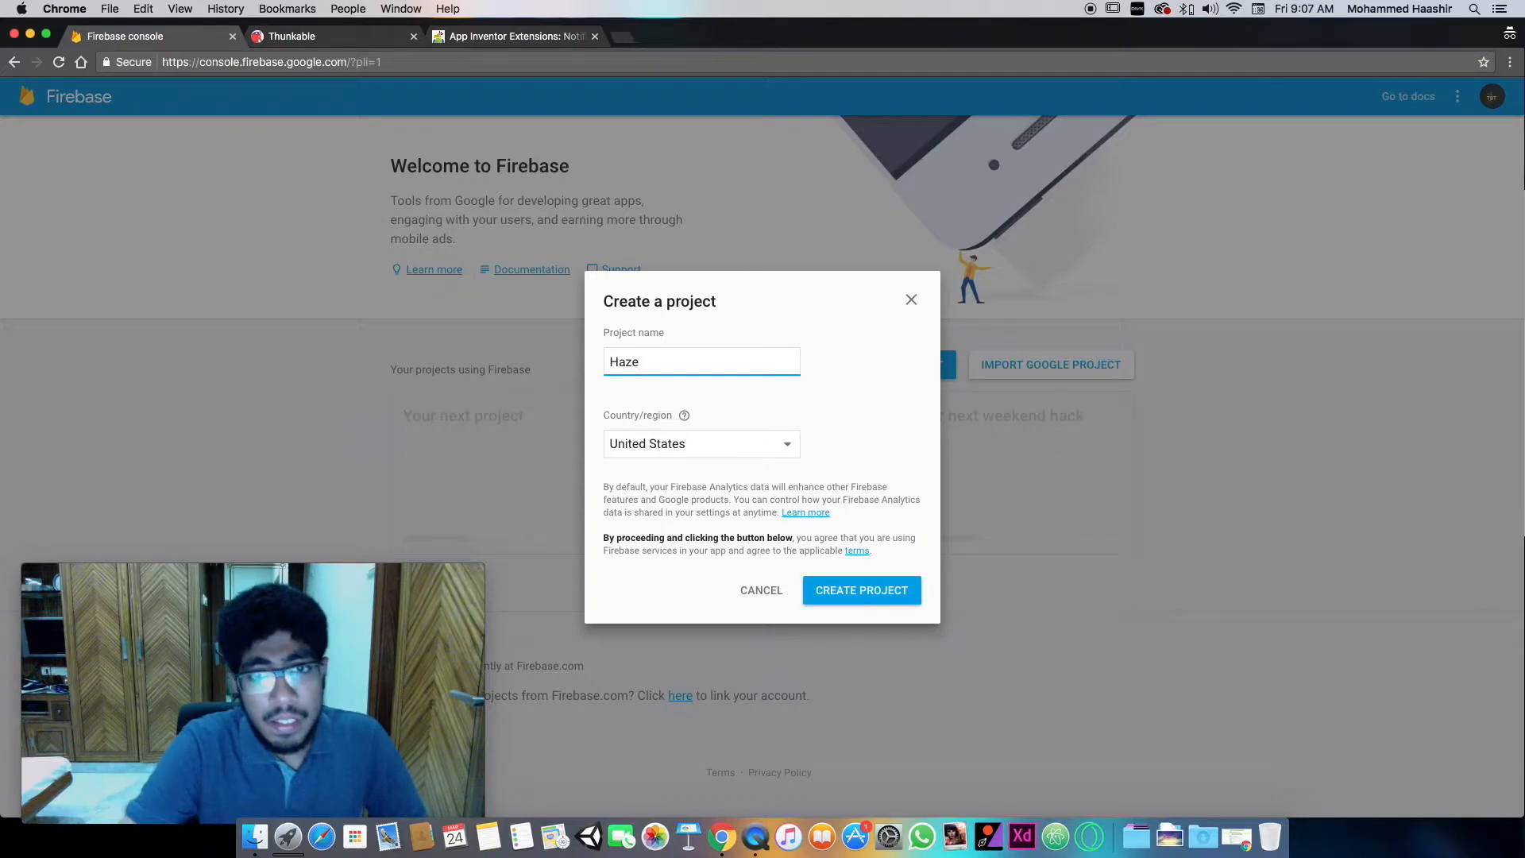
# - Set the new project's country/region to India and create the project
pyautogui.click(718, 445)
pyautogui.scroll(-3, 736, 475)
pyautogui.scroll(10, 736, 474)
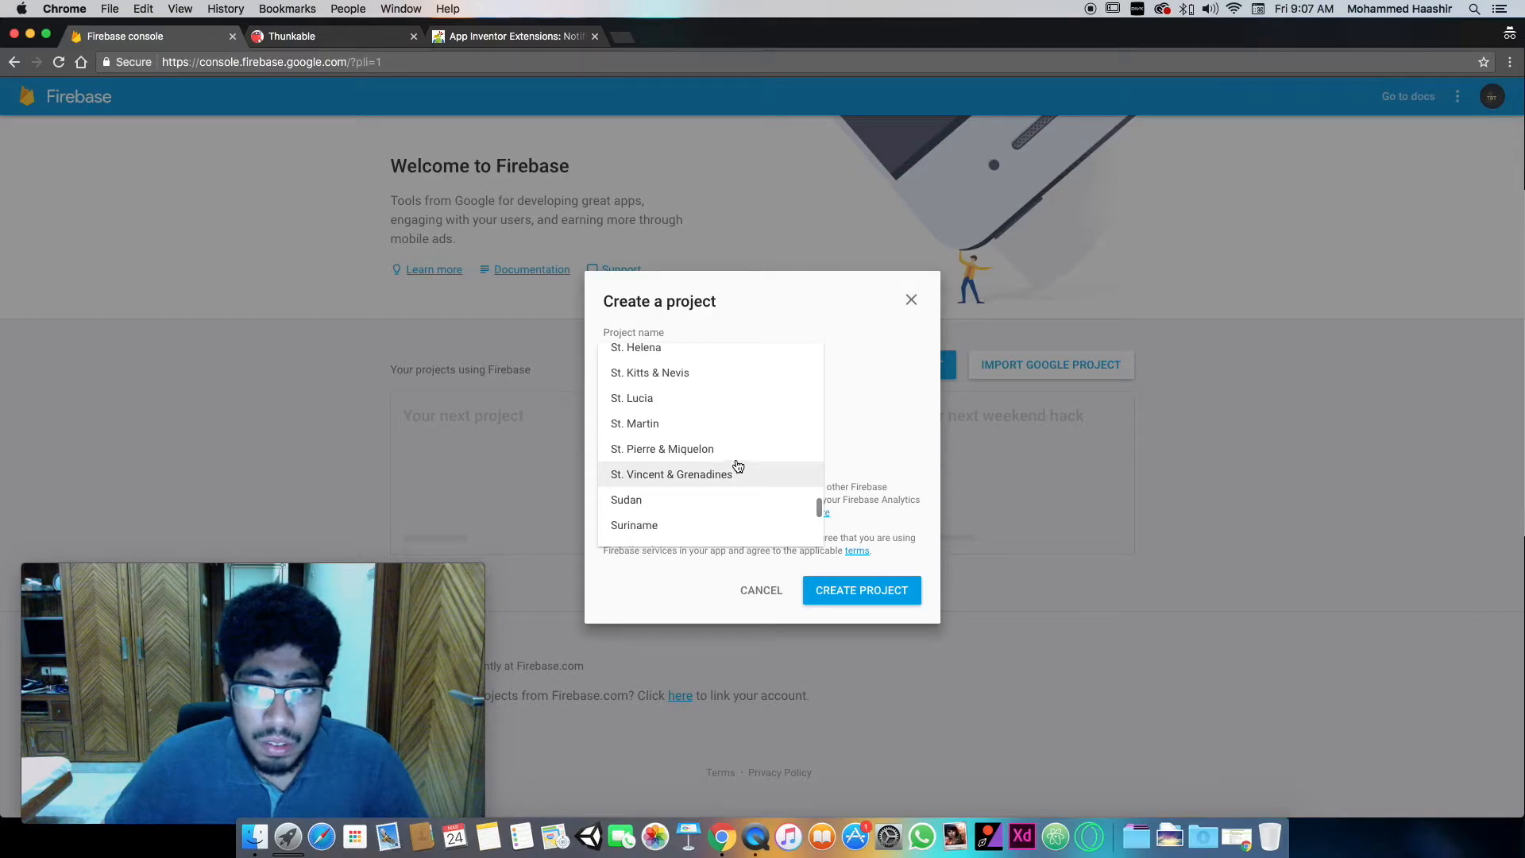
pyautogui.scroll(1, 696, 439)
pyautogui.scroll(10, 696, 439)
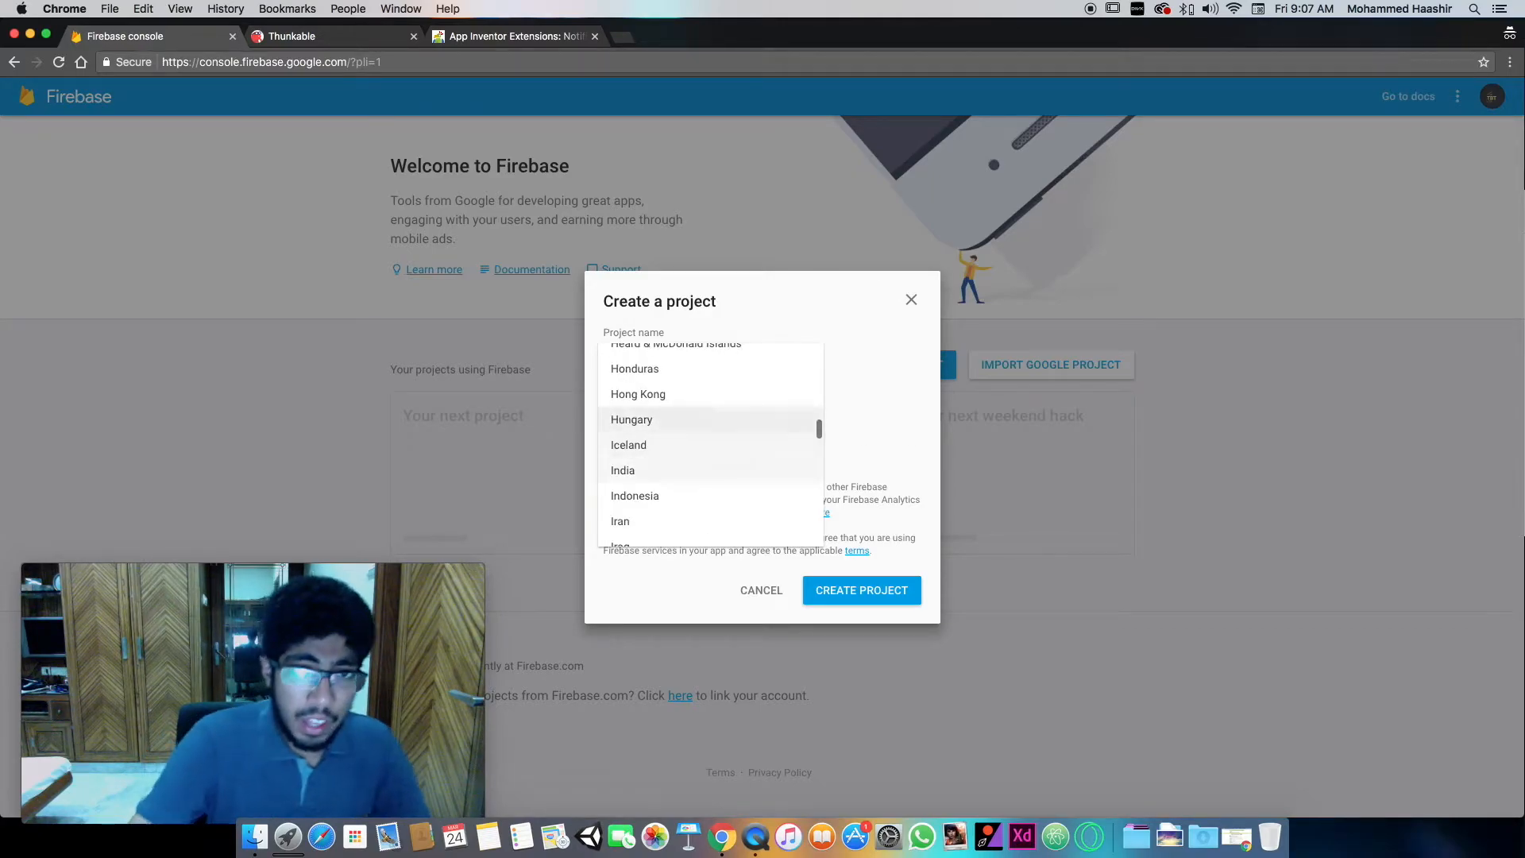
pyautogui.click(691, 466)
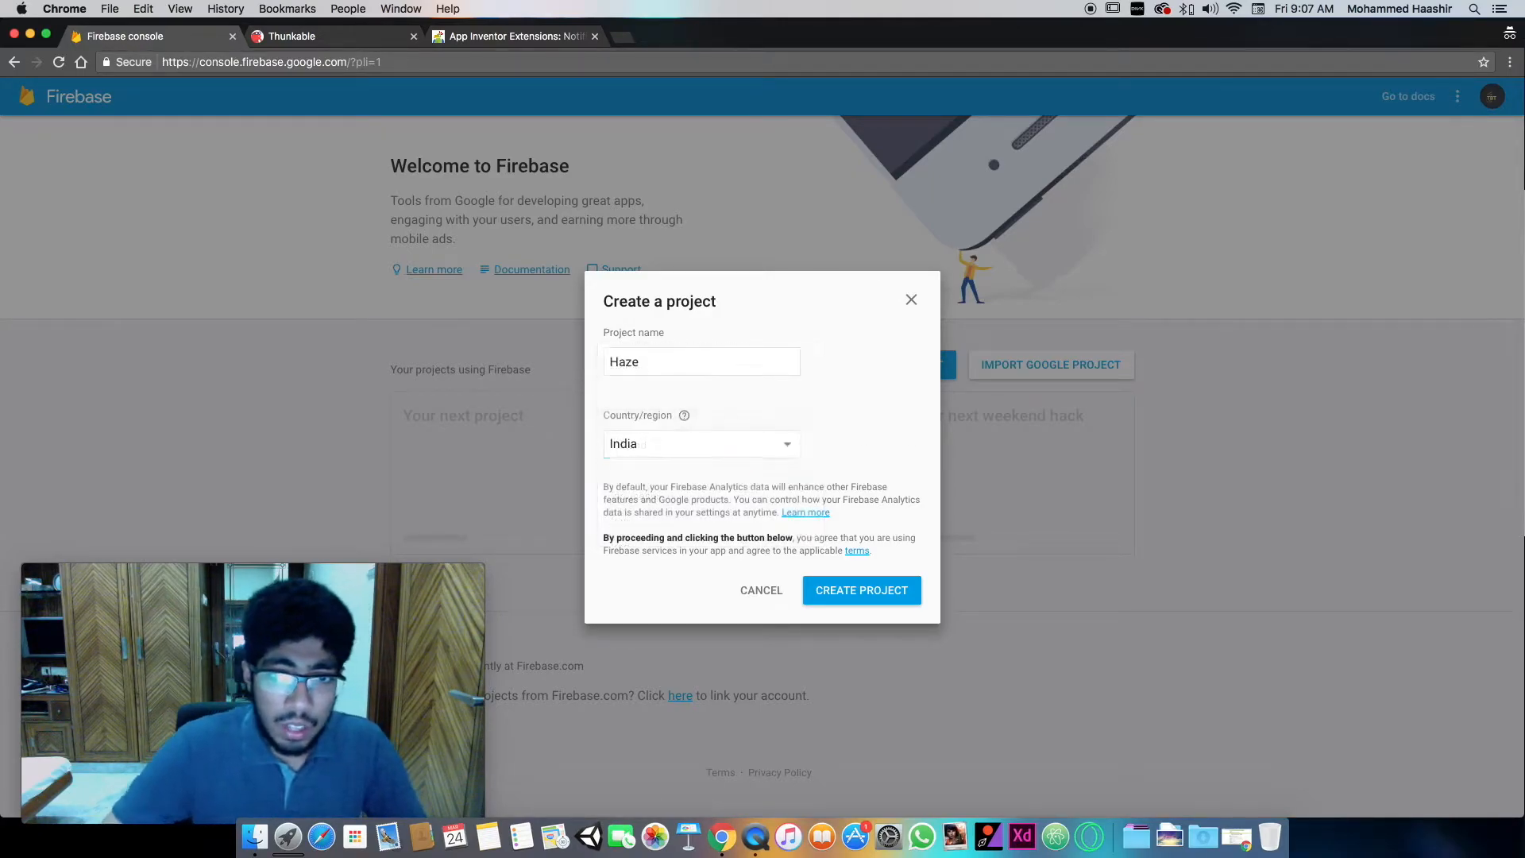
pyautogui.click(863, 595)
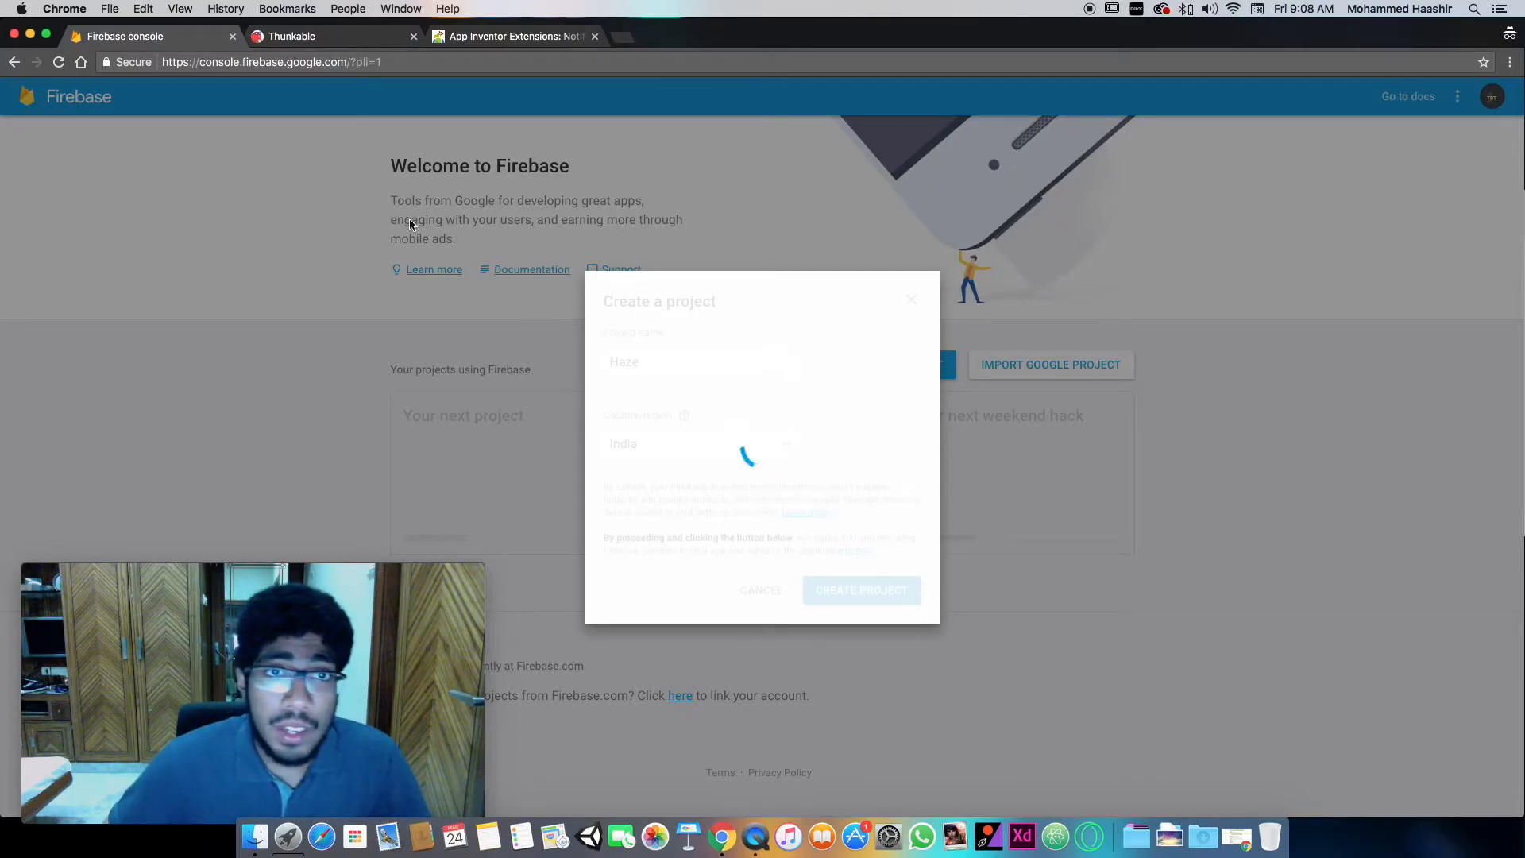
# - Look over the Simple Notification Extension page and the Extension category of Thunkable's component palette
pyautogui.click(492, 39)
pyautogui.scroll(-2, 660, 382)
pyautogui.scroll(10, 659, 383)
pyautogui.scroll(-5, 659, 383)
pyautogui.scroll(15, 660, 383)
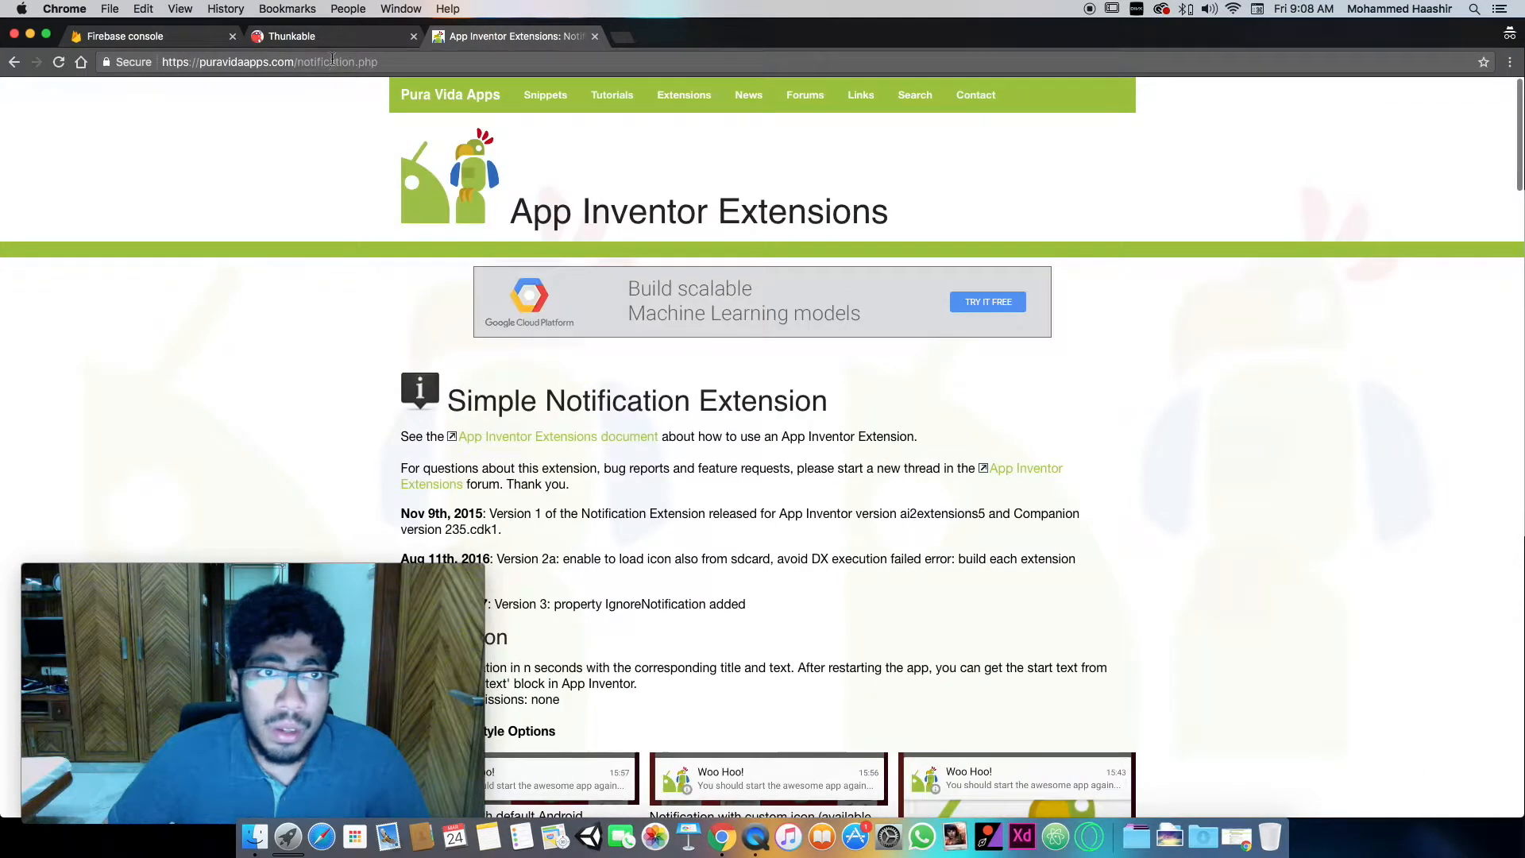
pyautogui.click(318, 35)
pyautogui.moveTo(286, 610); pyautogui.dragTo(1191, 604)
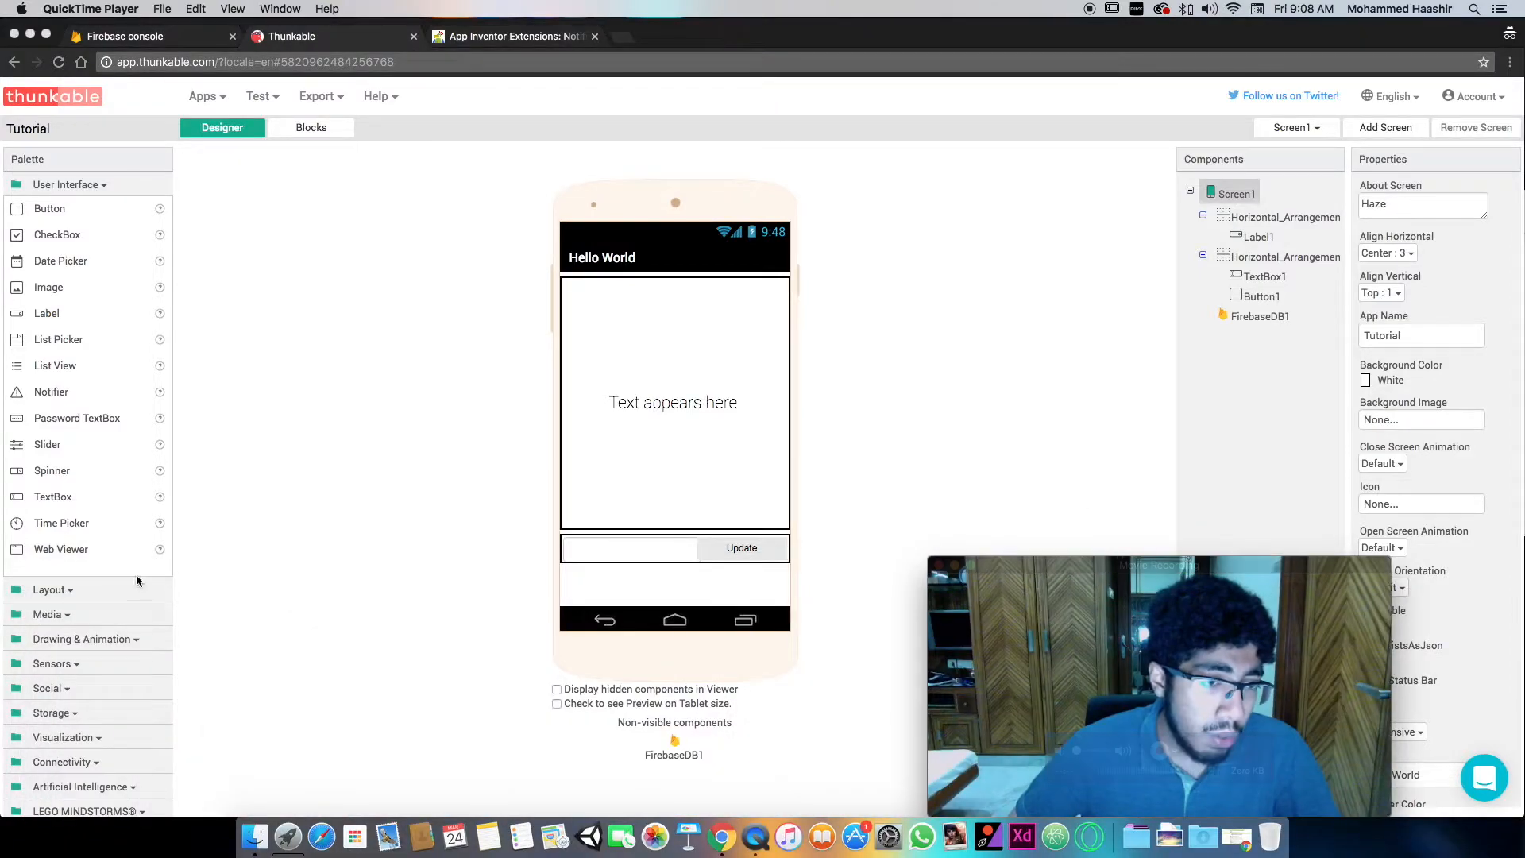
pyautogui.scroll(-3, 47, 598)
pyautogui.click(87, 794)
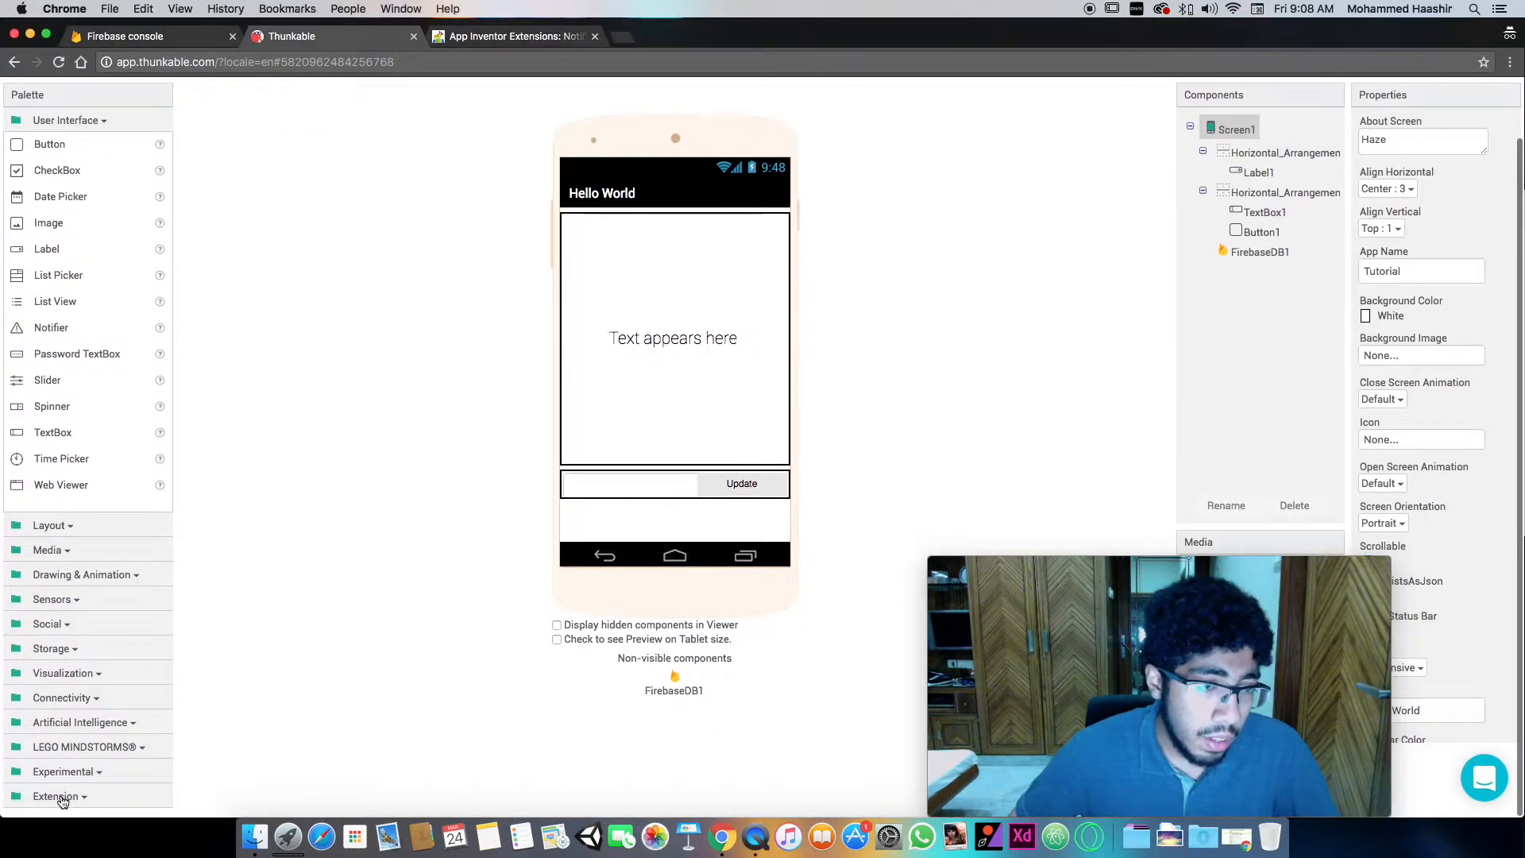
pyautogui.click(91, 182)
# - Switch back to the Firebase console and view the Haze project's Realtime Database data
pyautogui.click(142, 35)
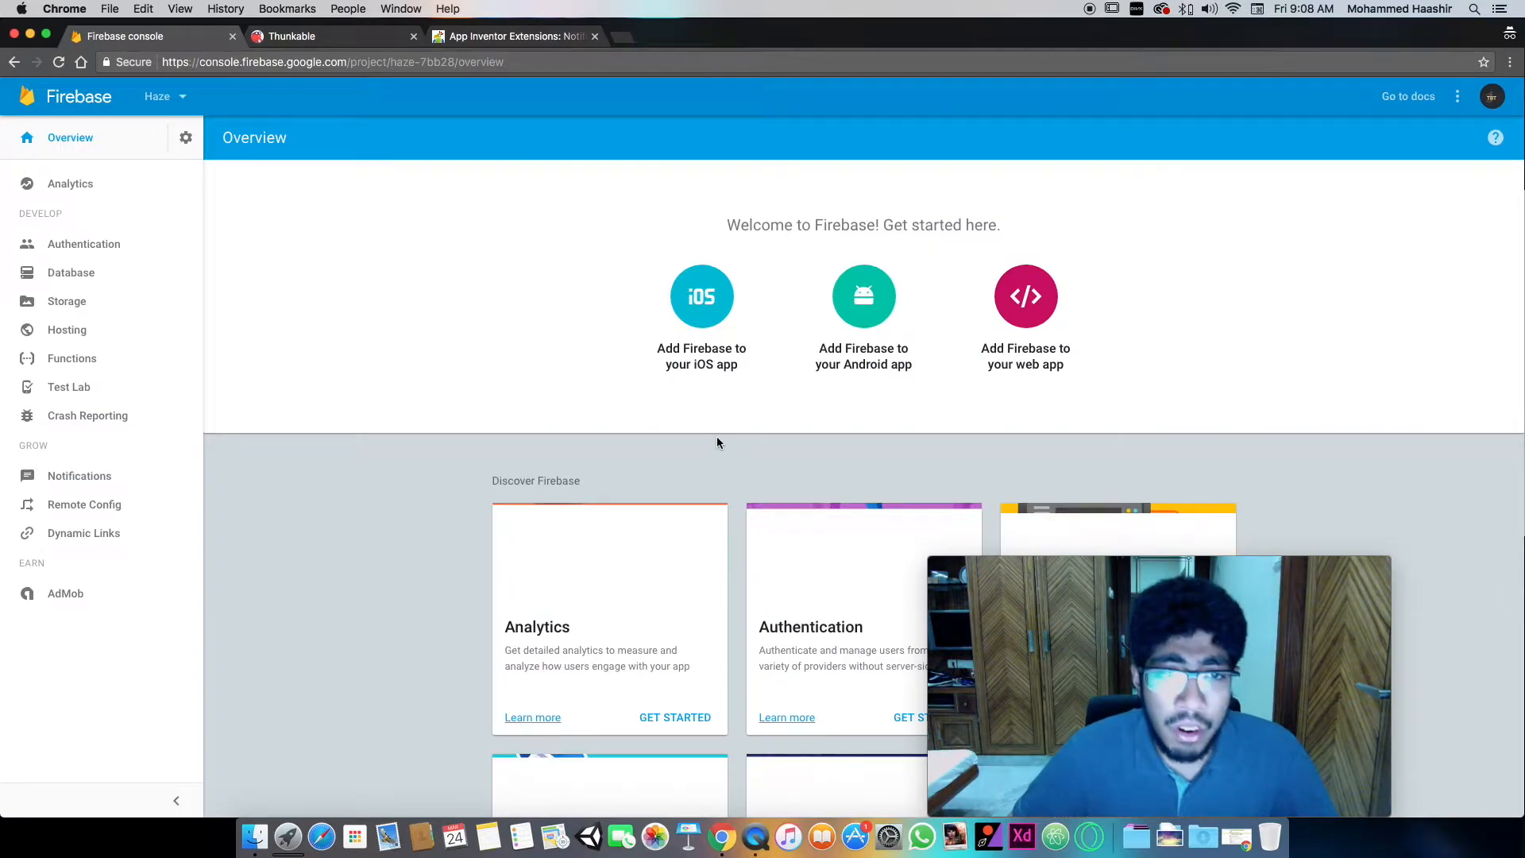
pyautogui.moveTo(1309, 701); pyautogui.dragTo(1390, 679)
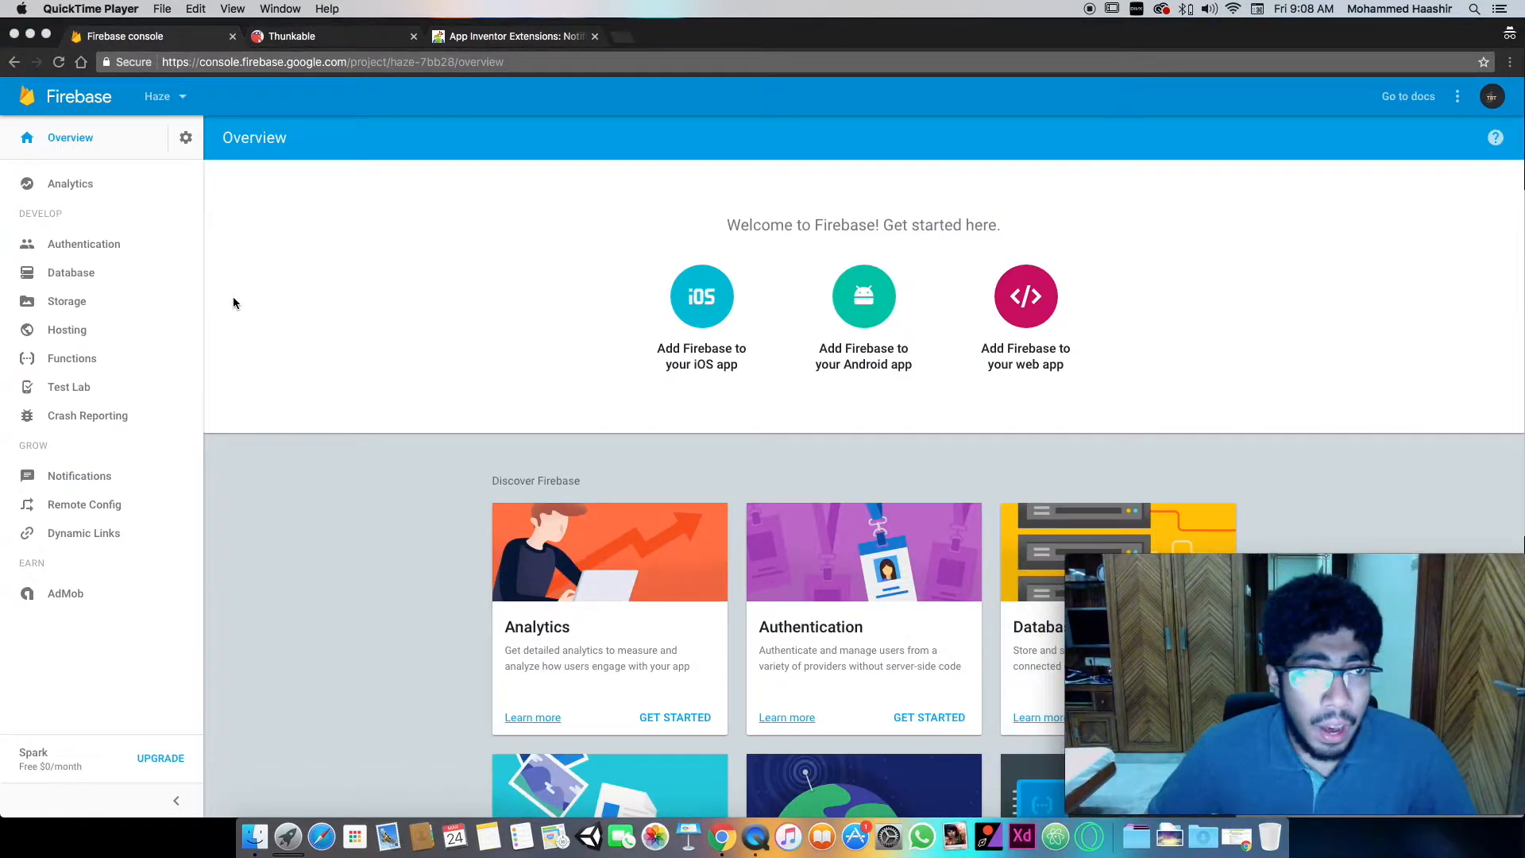
pyautogui.click(203, 301)
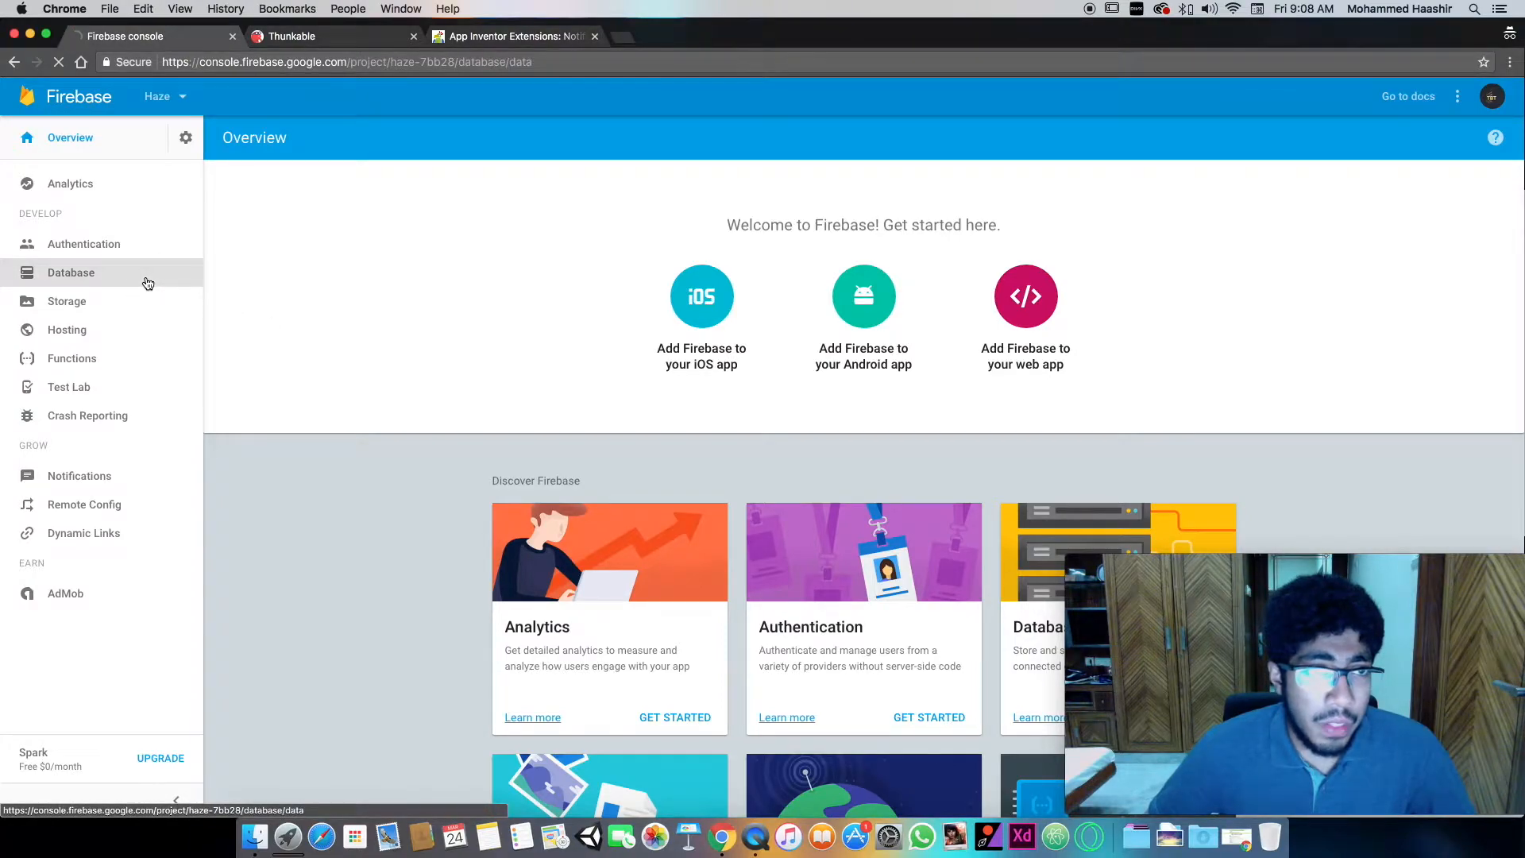
pyautogui.click(148, 284)
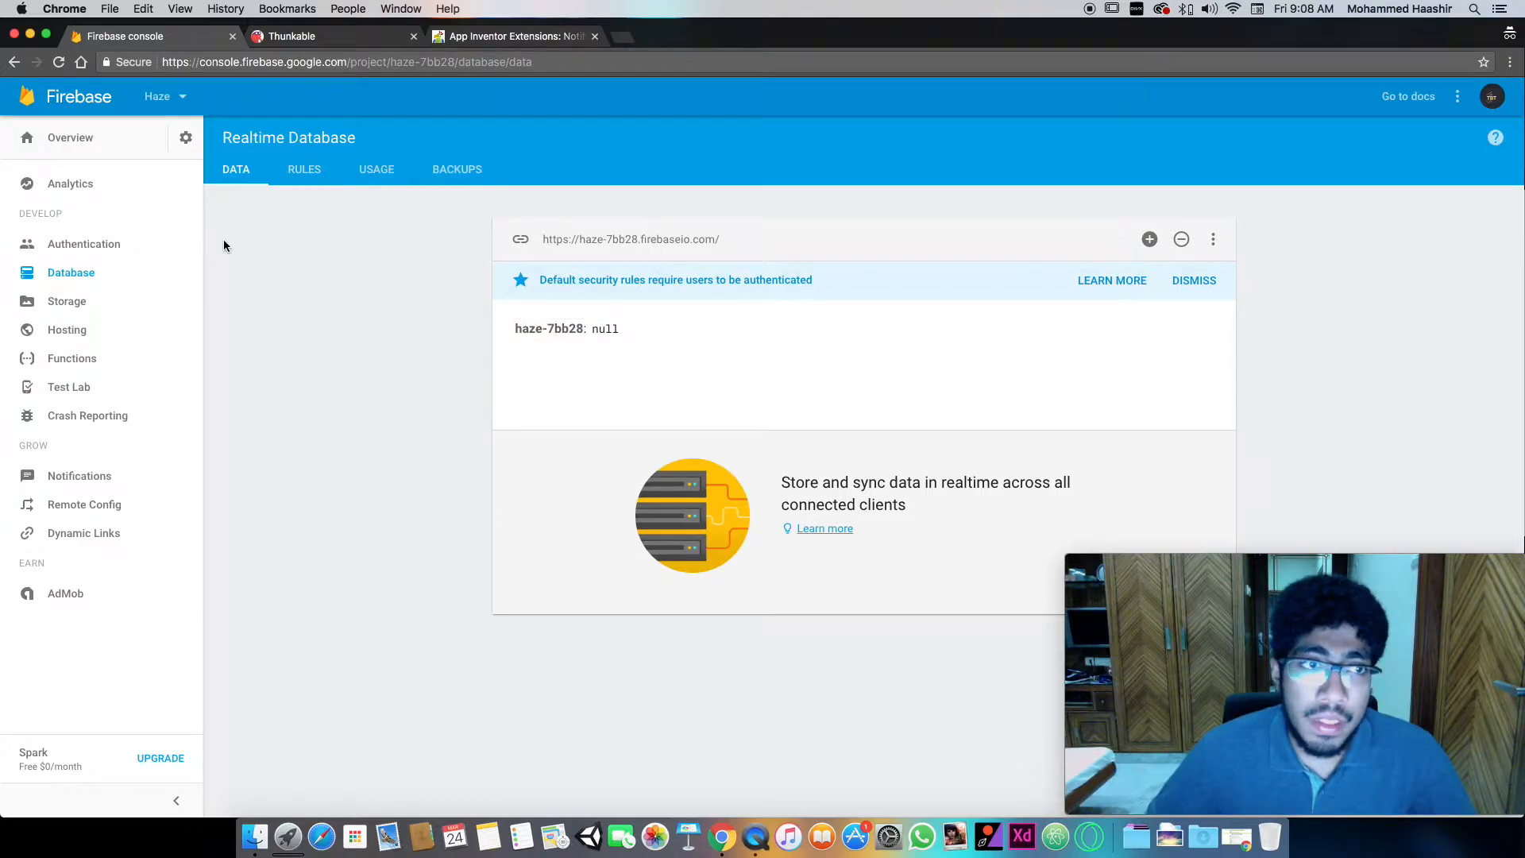
# - Enable Anonymous as a sign-in provider in the Haze project's authentication settings and save it
pyautogui.click(155, 251)
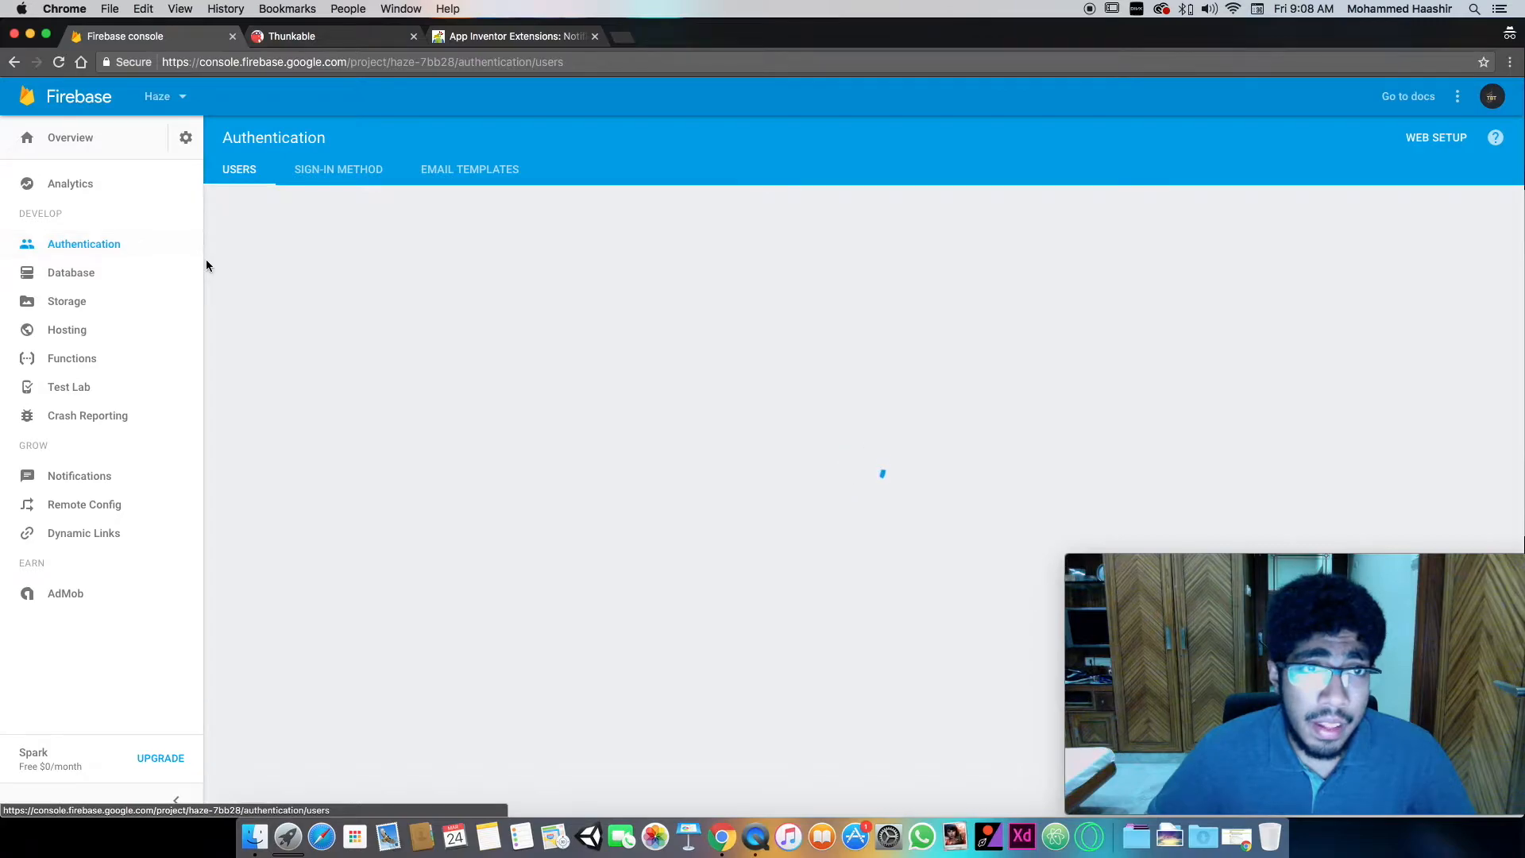
pyautogui.click(316, 183)
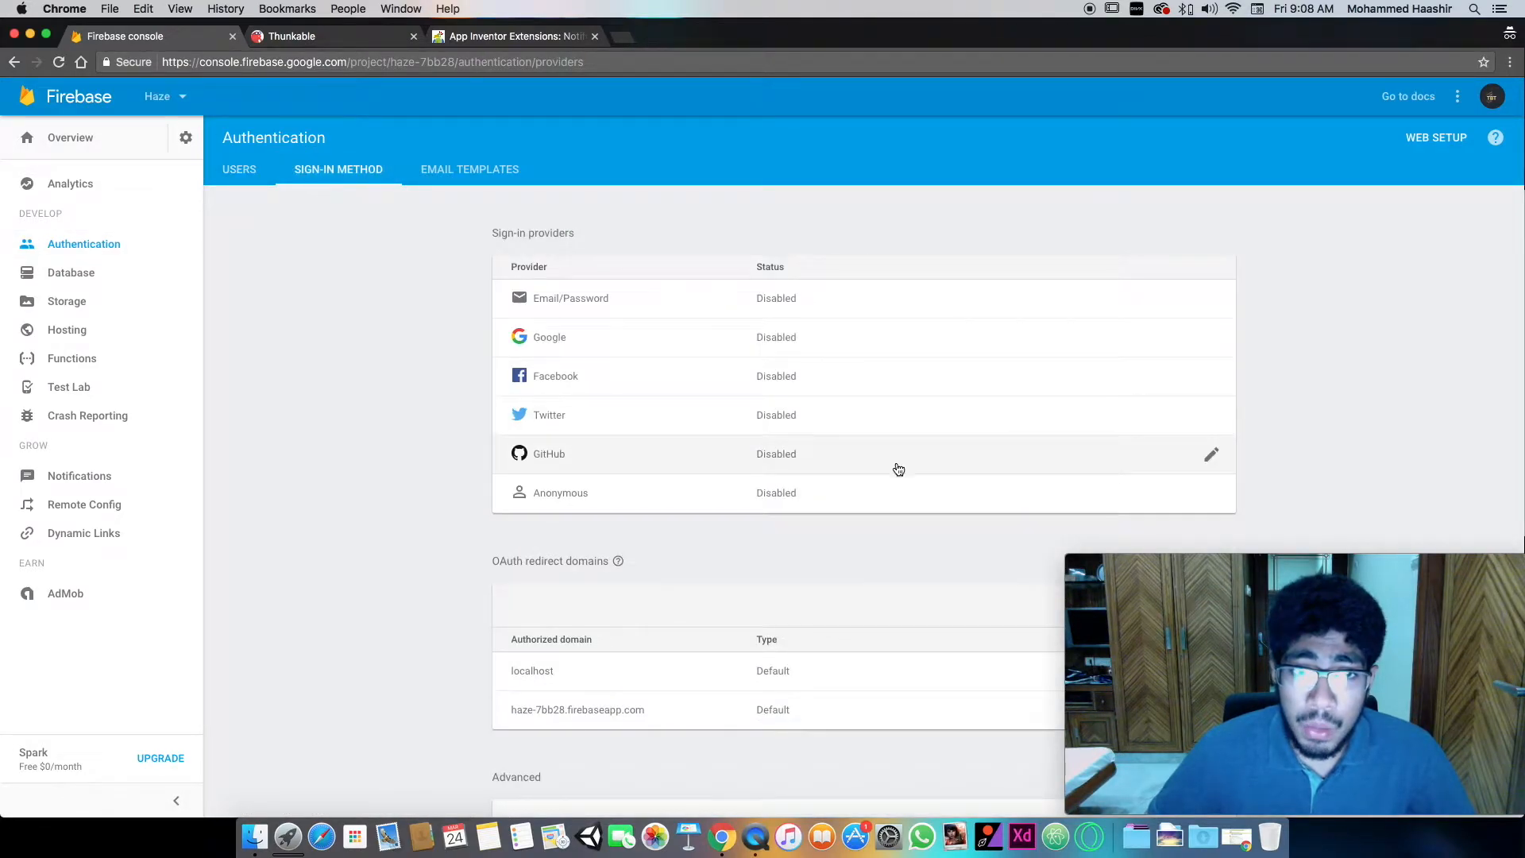
pyautogui.click(827, 494)
pyautogui.scroll(-3, 896, 490)
pyautogui.click(1093, 332)
pyautogui.click(1182, 419)
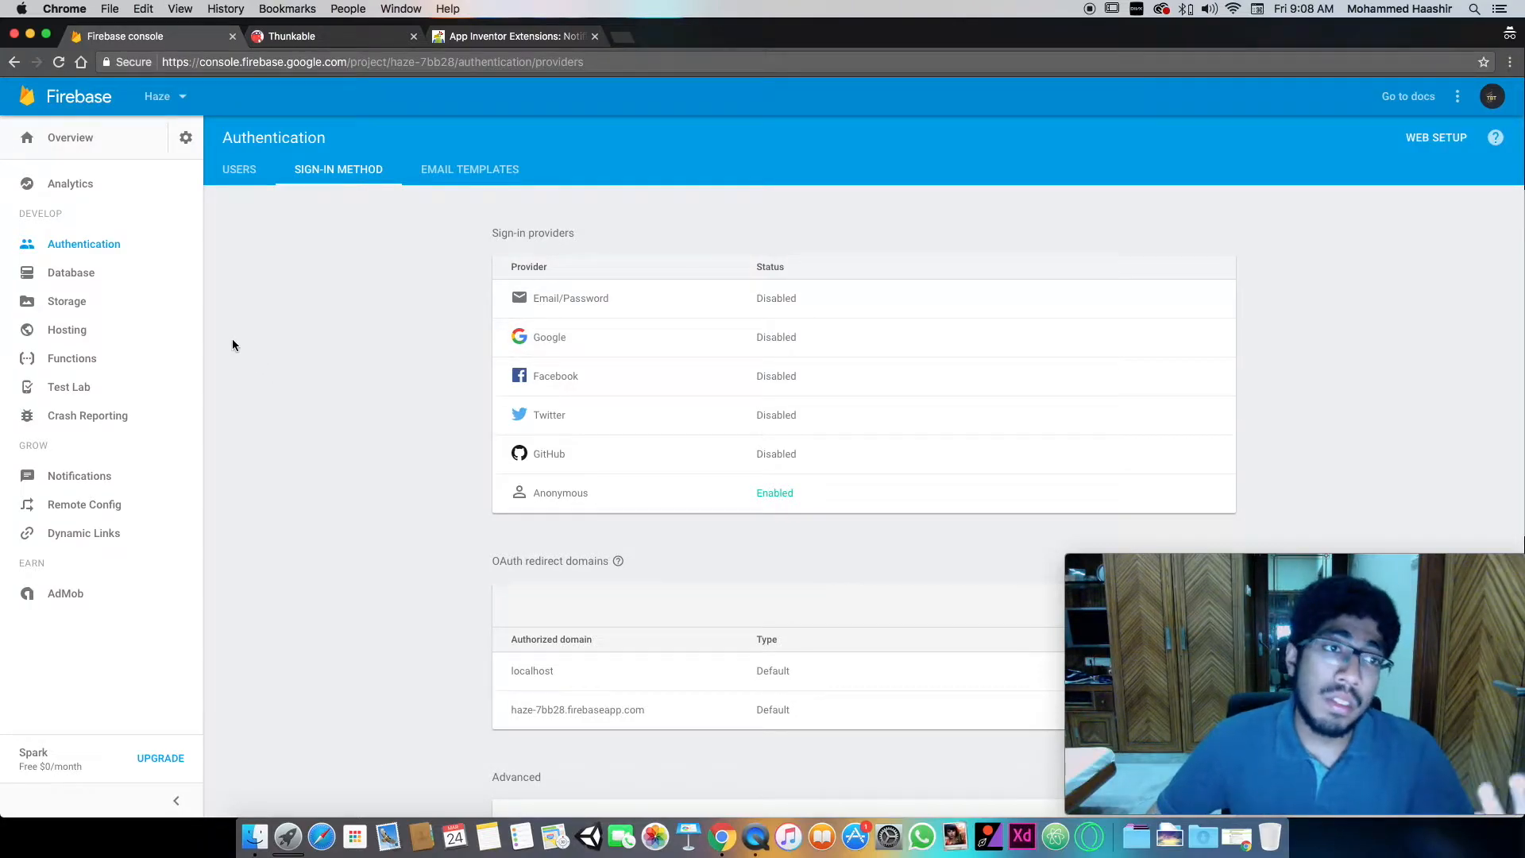
pyautogui.click(127, 270)
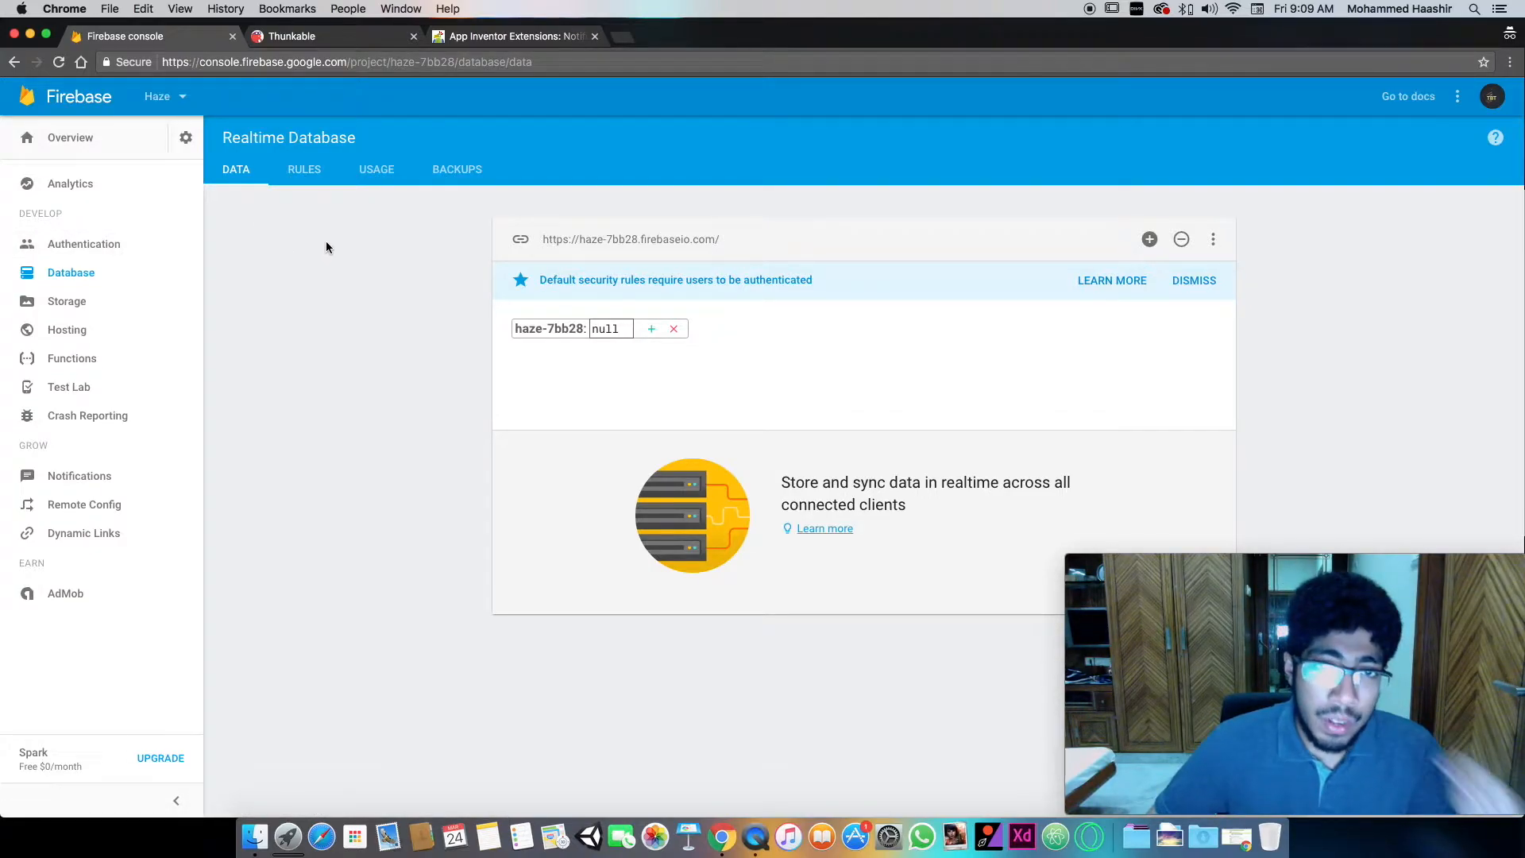
pyautogui.click(631, 240)
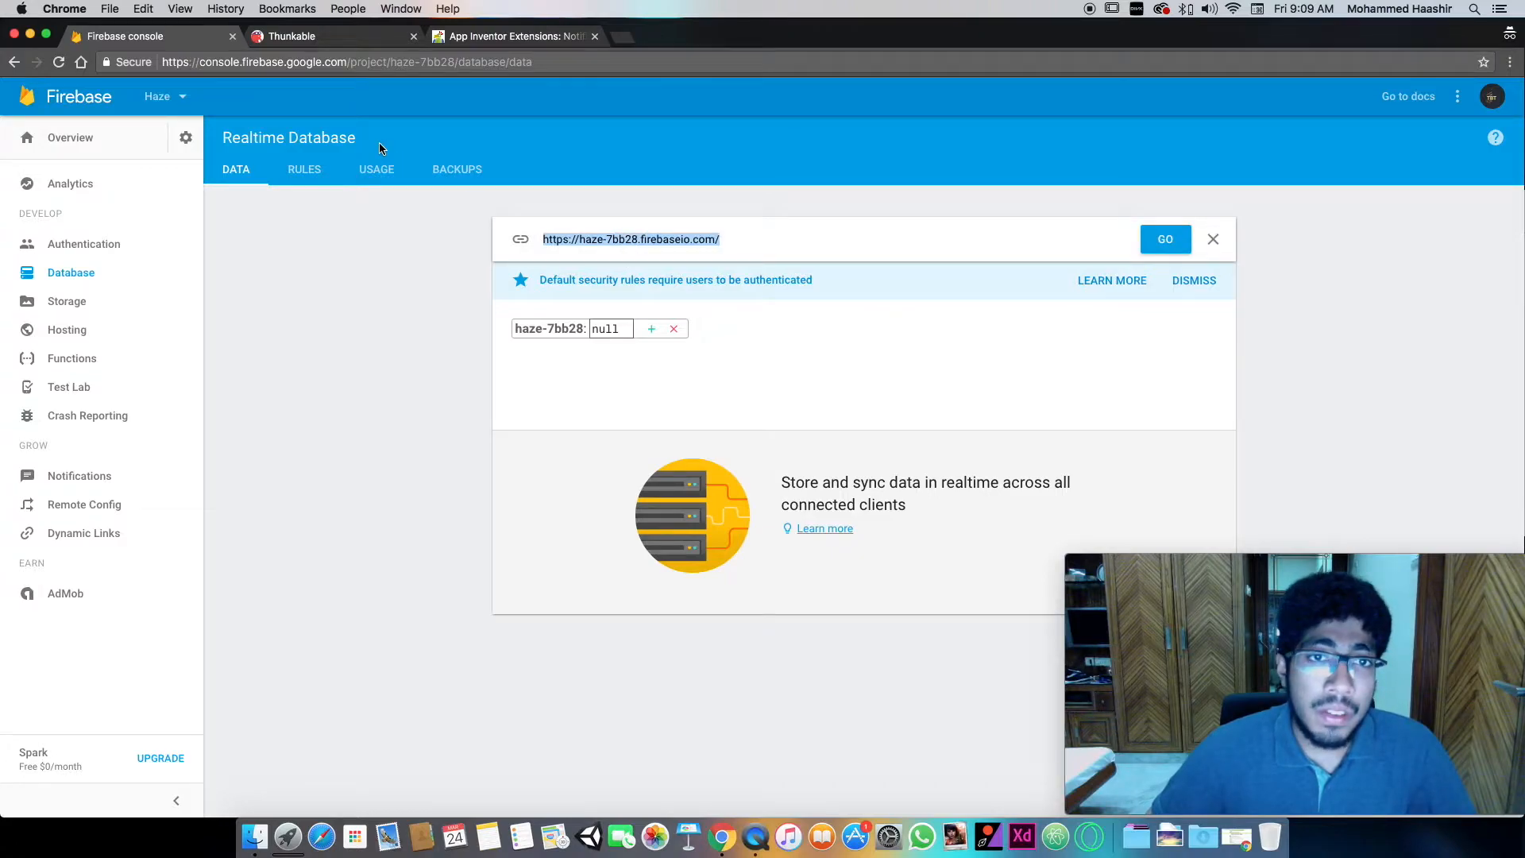
pyautogui.click(325, 37)
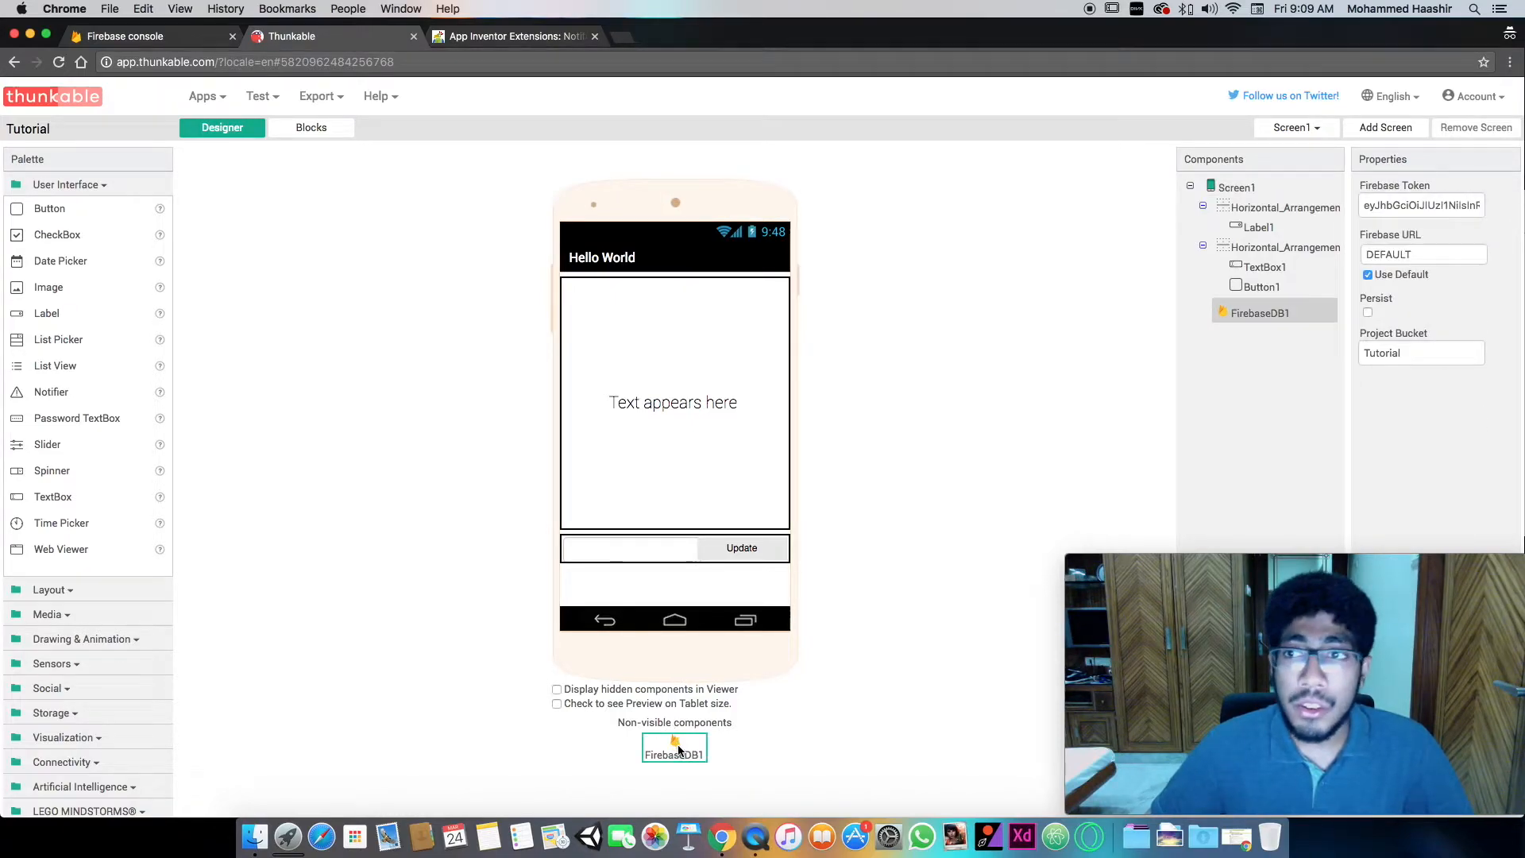
pyautogui.click(1427, 247)
pyautogui.press('super+v')
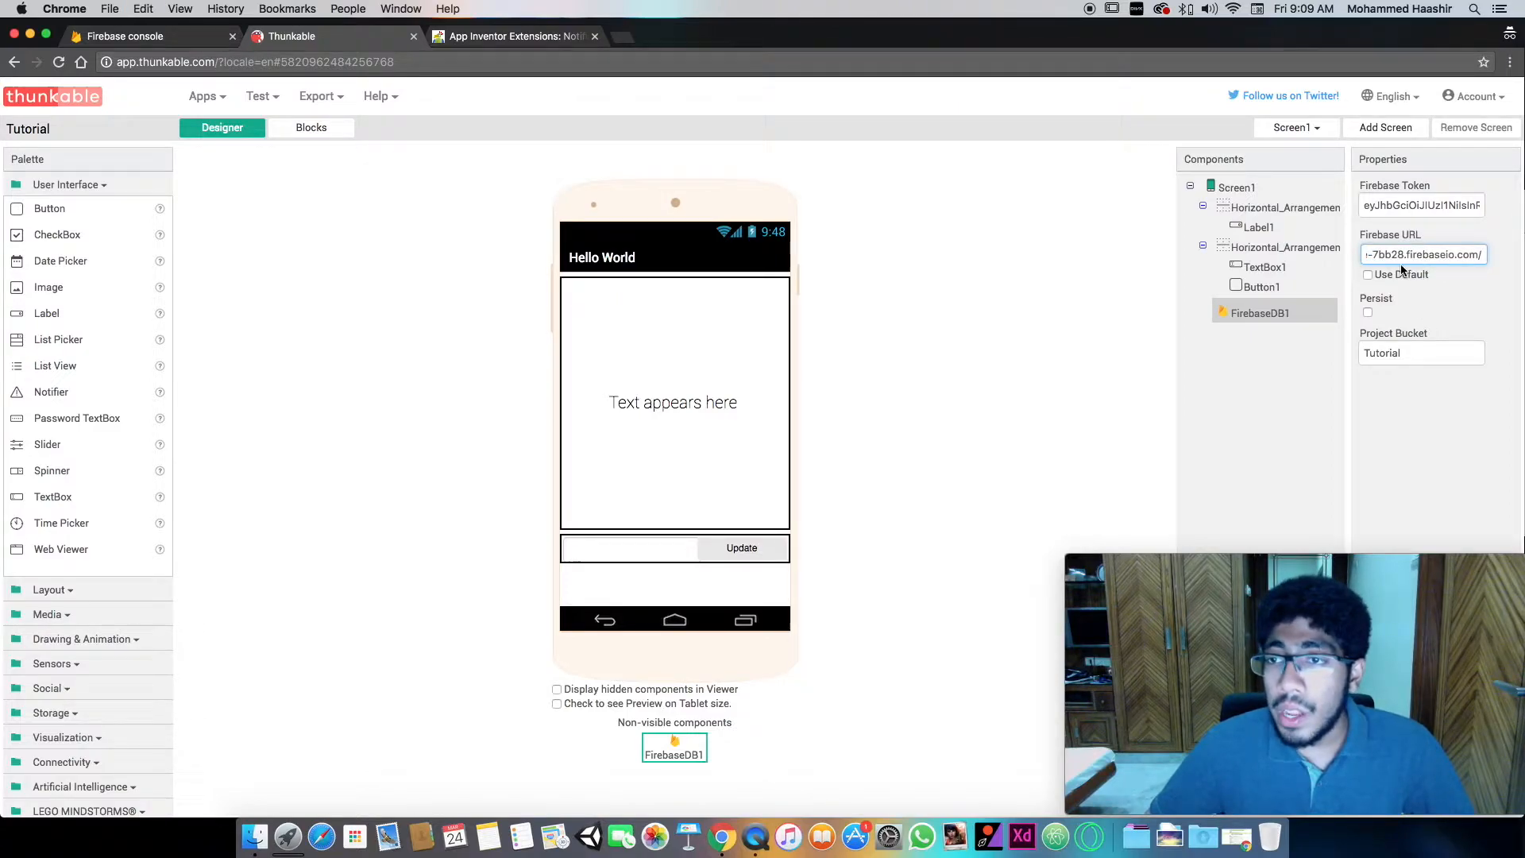
pyautogui.moveTo(1423, 255); pyautogui.dragTo(1460, 257)
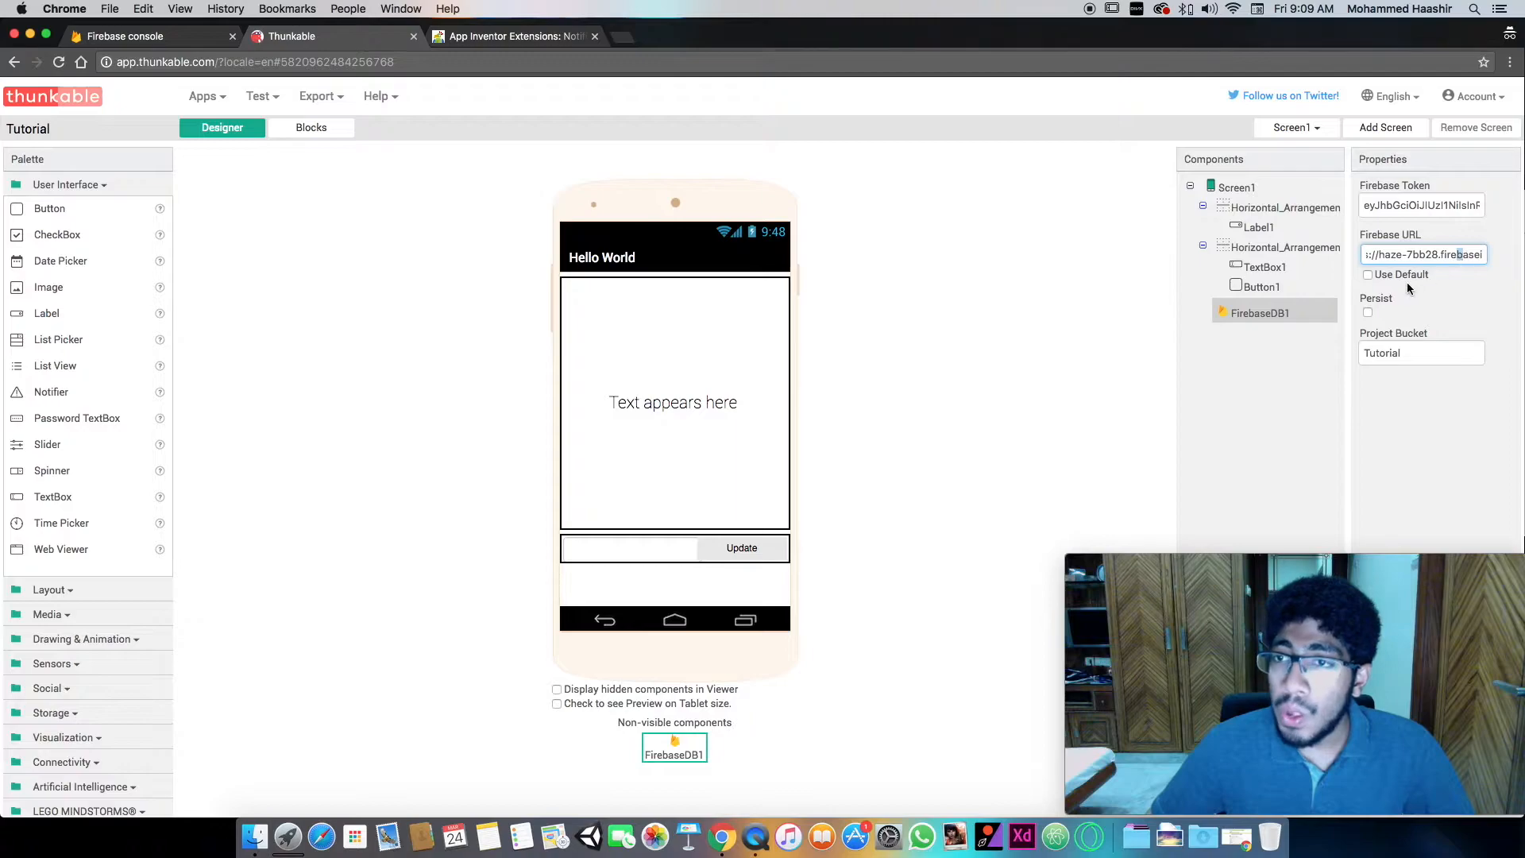
# - Enable Persist for FirebaseDB1 and set its Project Bucket to "Post"
pyautogui.click(1370, 314)
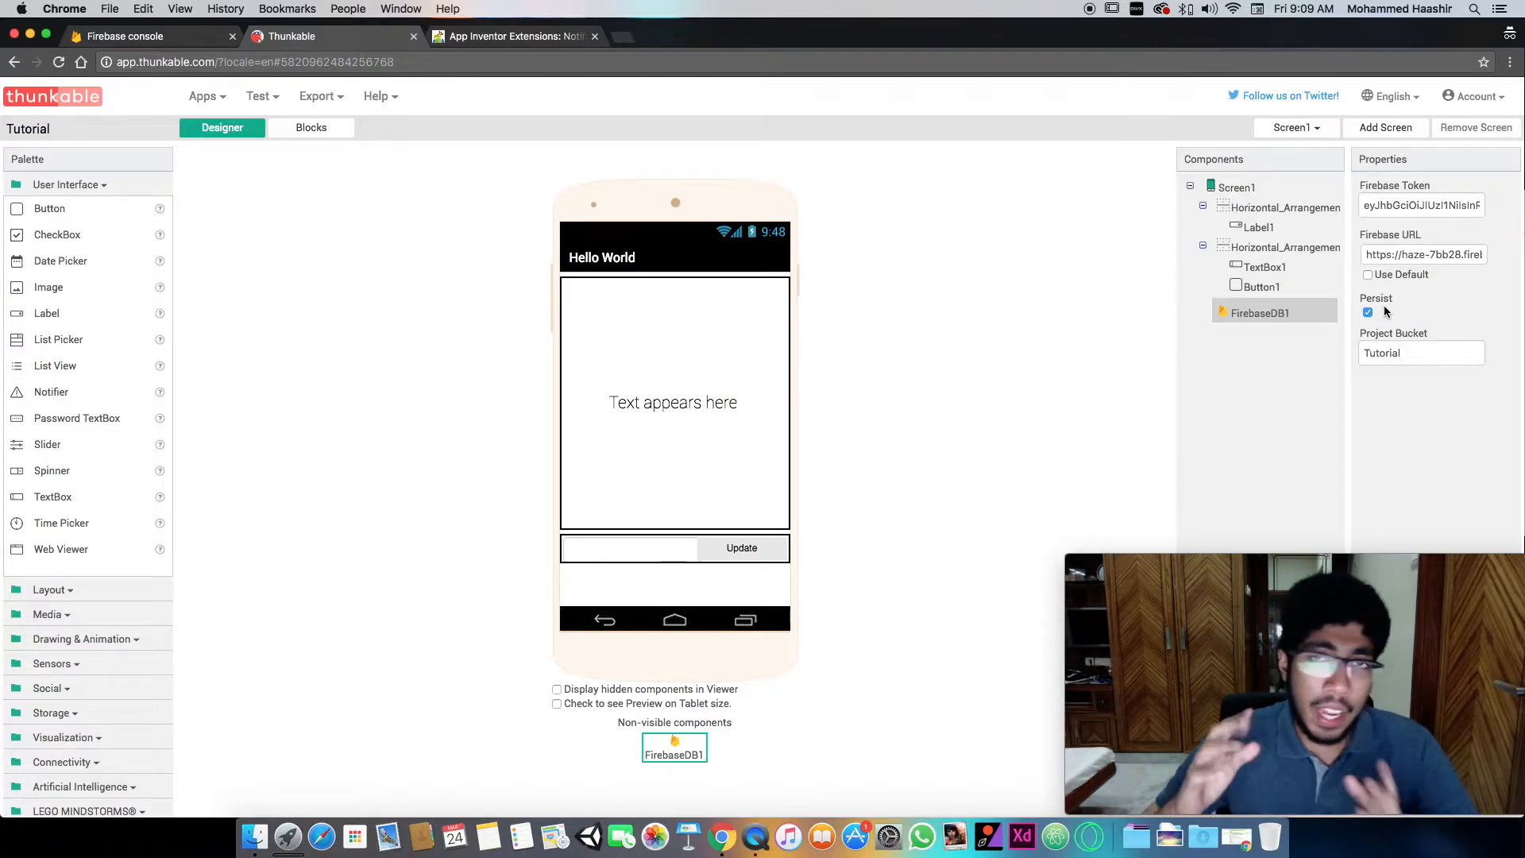
pyautogui.doubleClick(1419, 350)
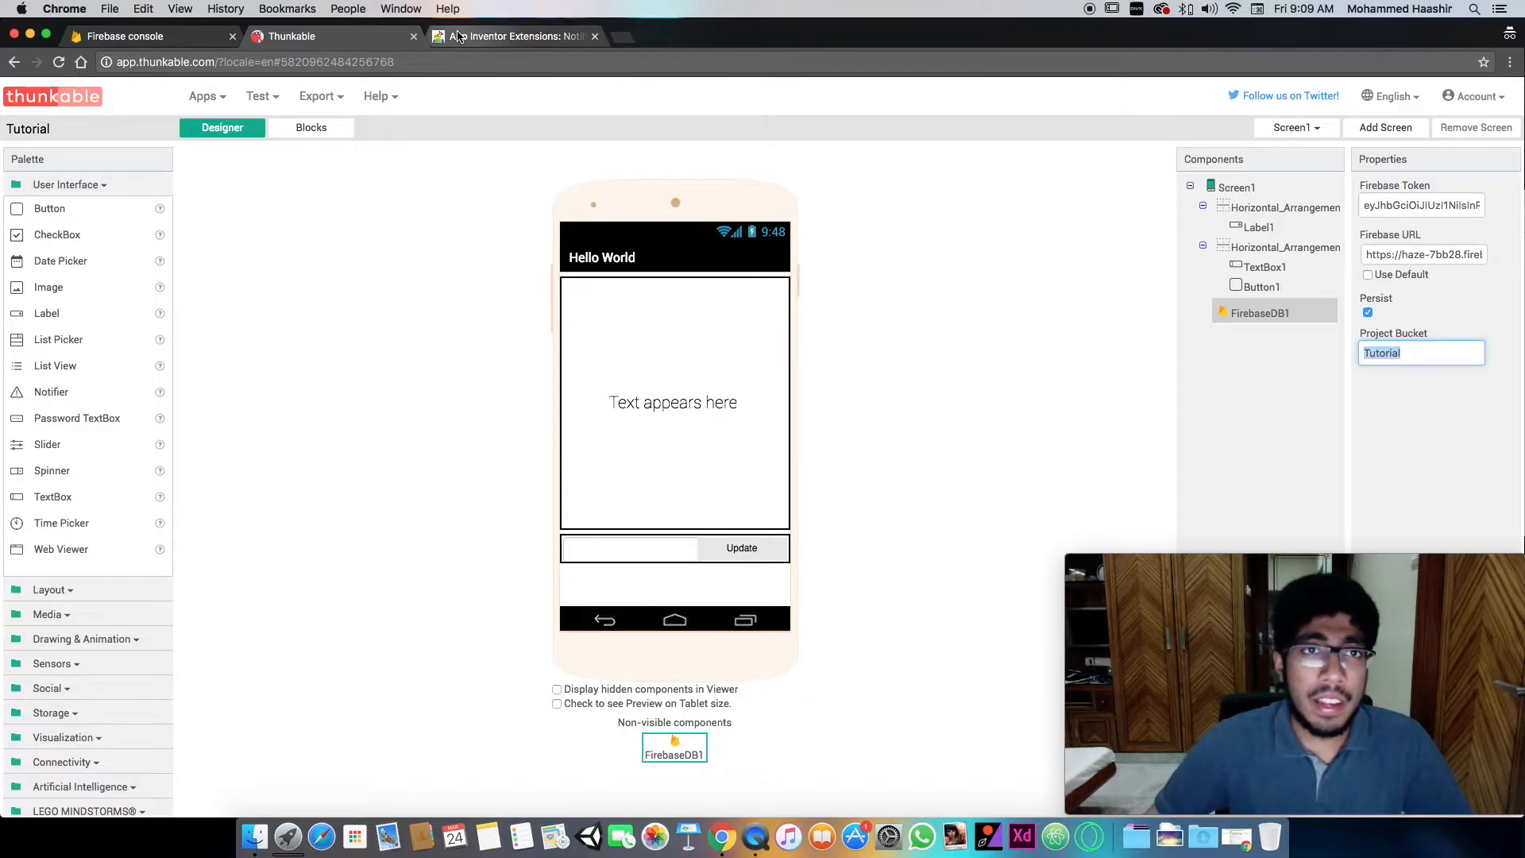
pyautogui.click(159, 36)
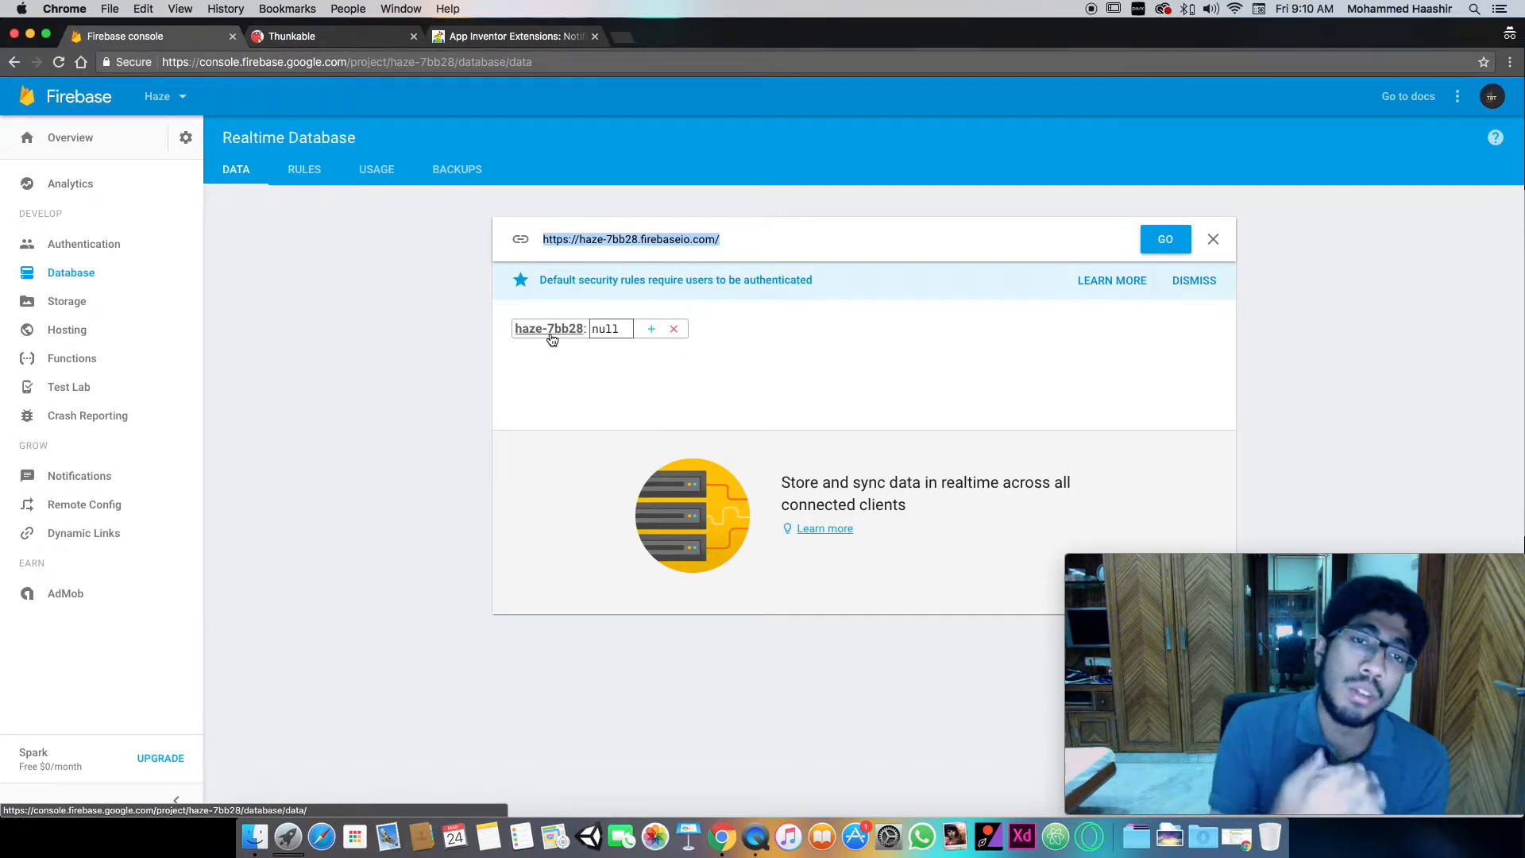
pyautogui.click(312, 38)
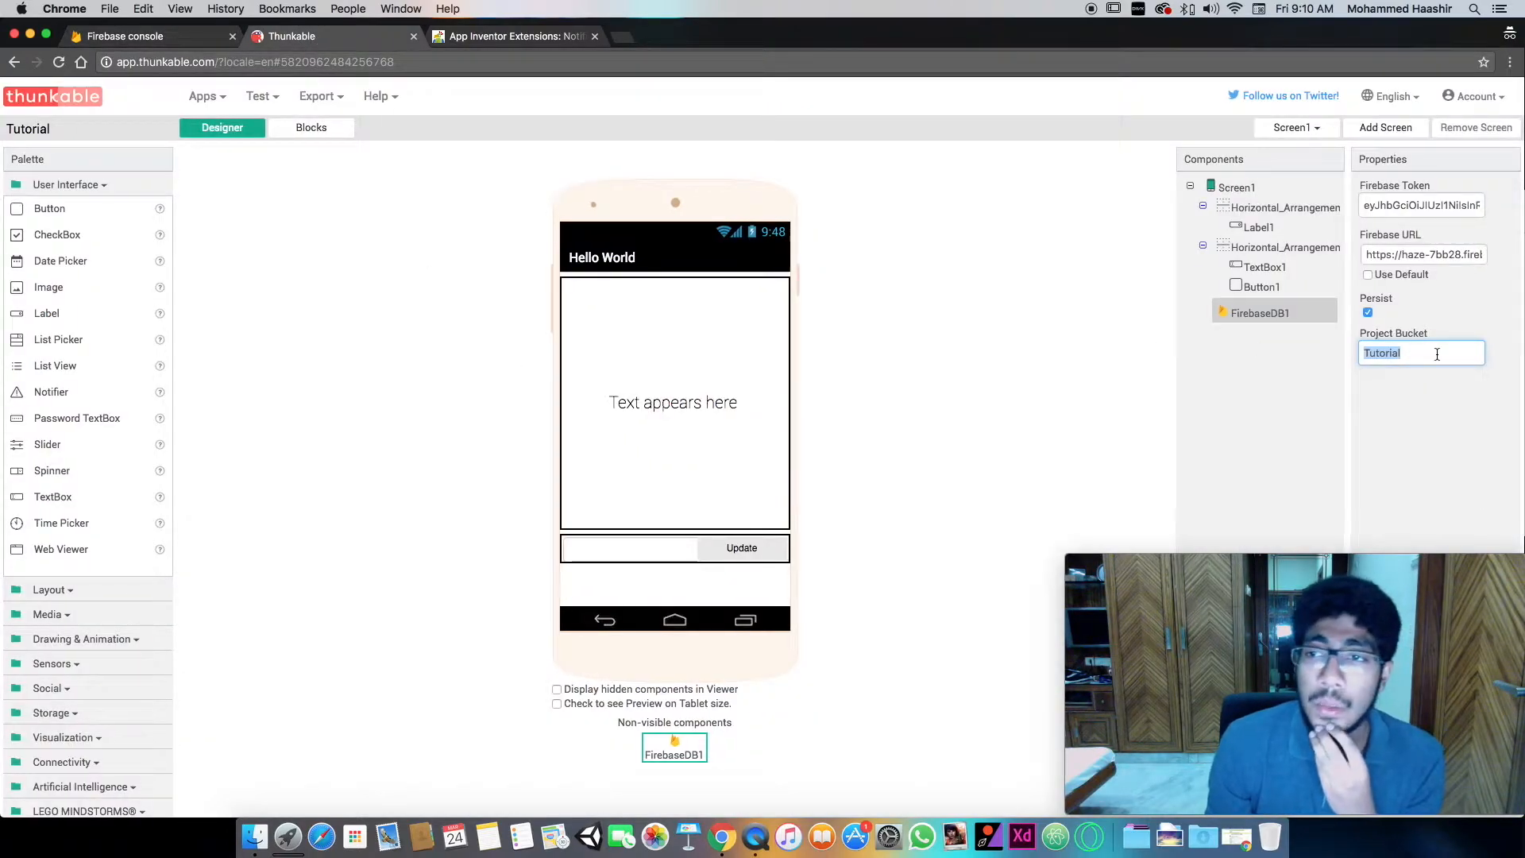
pyautogui.write('Post')
pyautogui.press('Return')
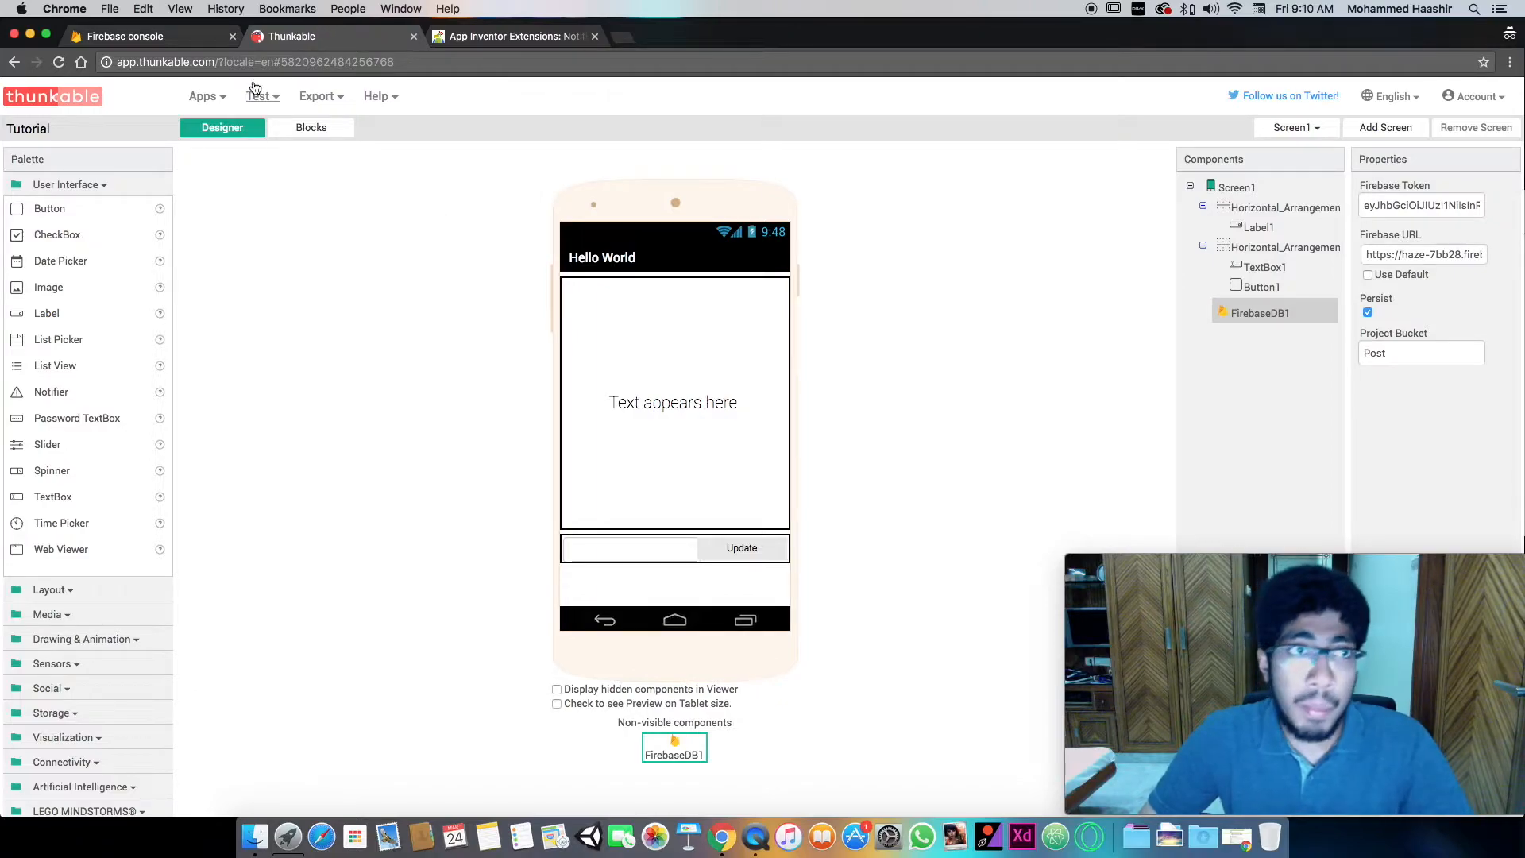
# - Set both the read and write rules of the Haze project's Realtime Database to true in Firebase and publish them
pyautogui.click(196, 39)
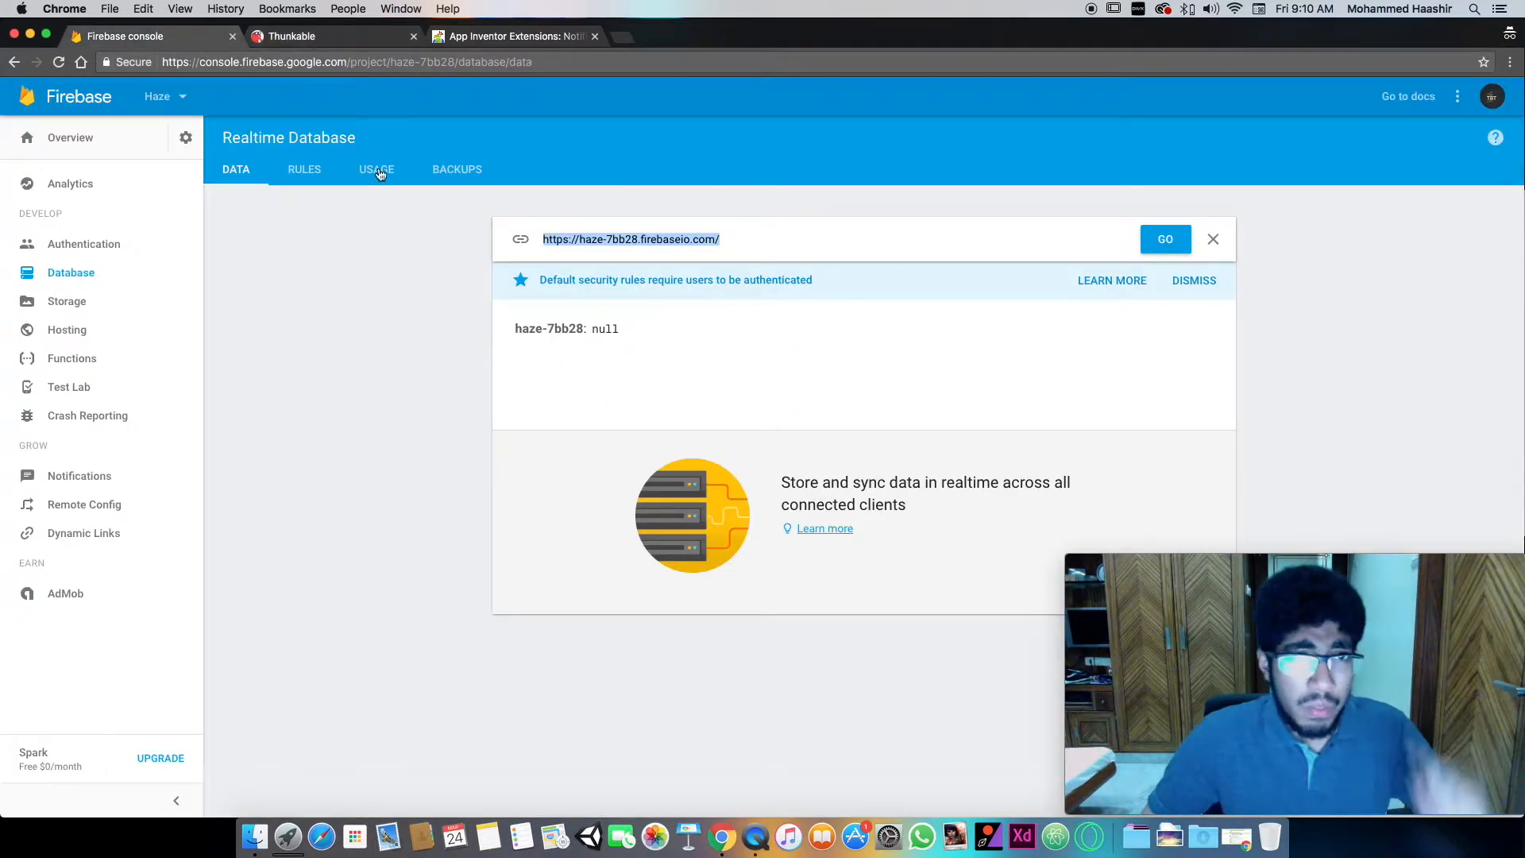
pyautogui.click(308, 170)
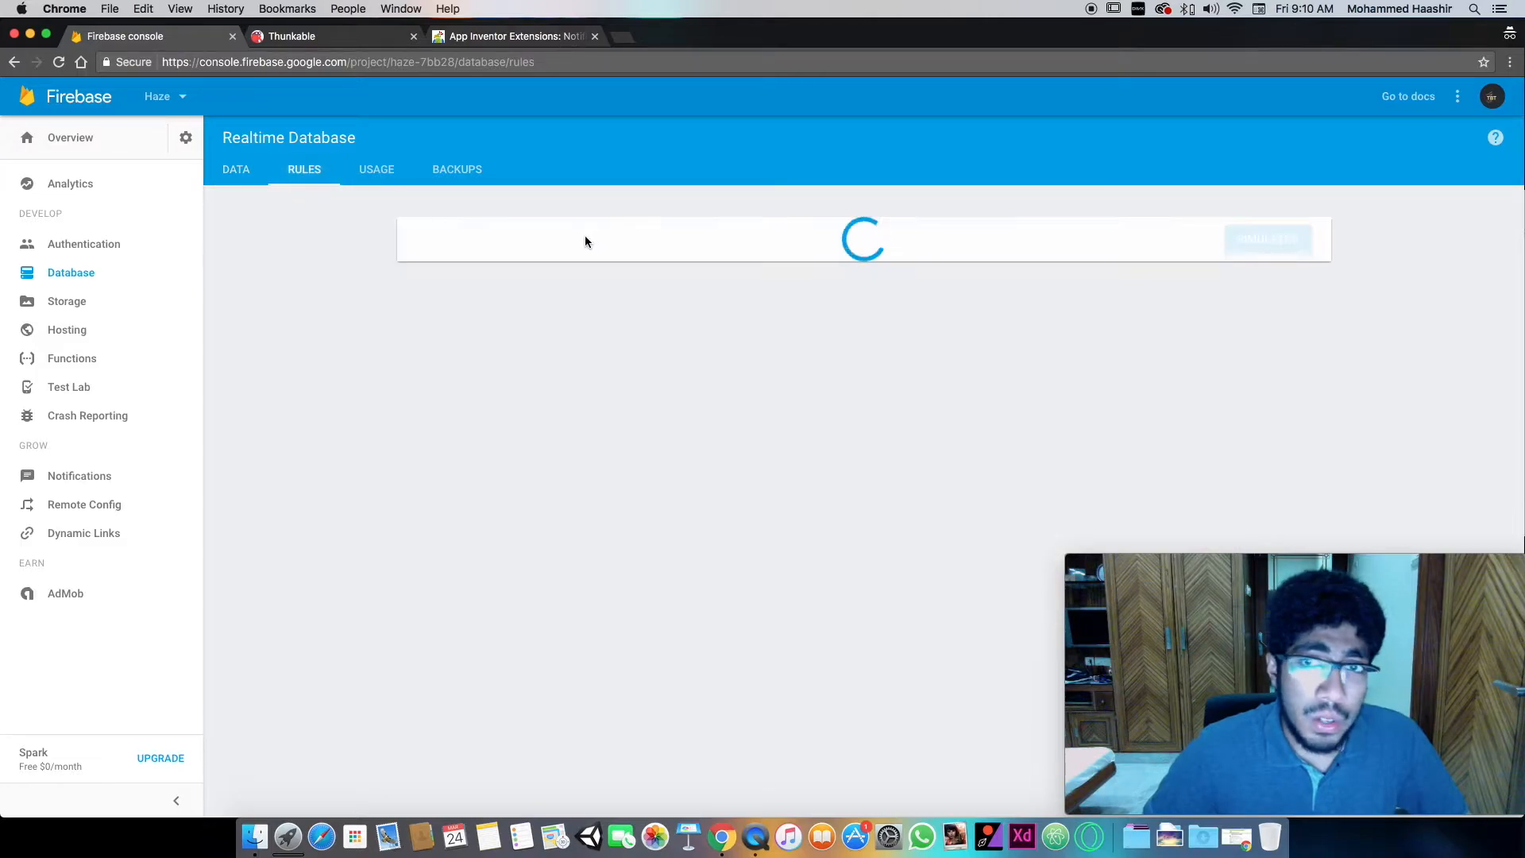
pyautogui.moveTo(540, 341); pyautogui.dragTo(634, 341)
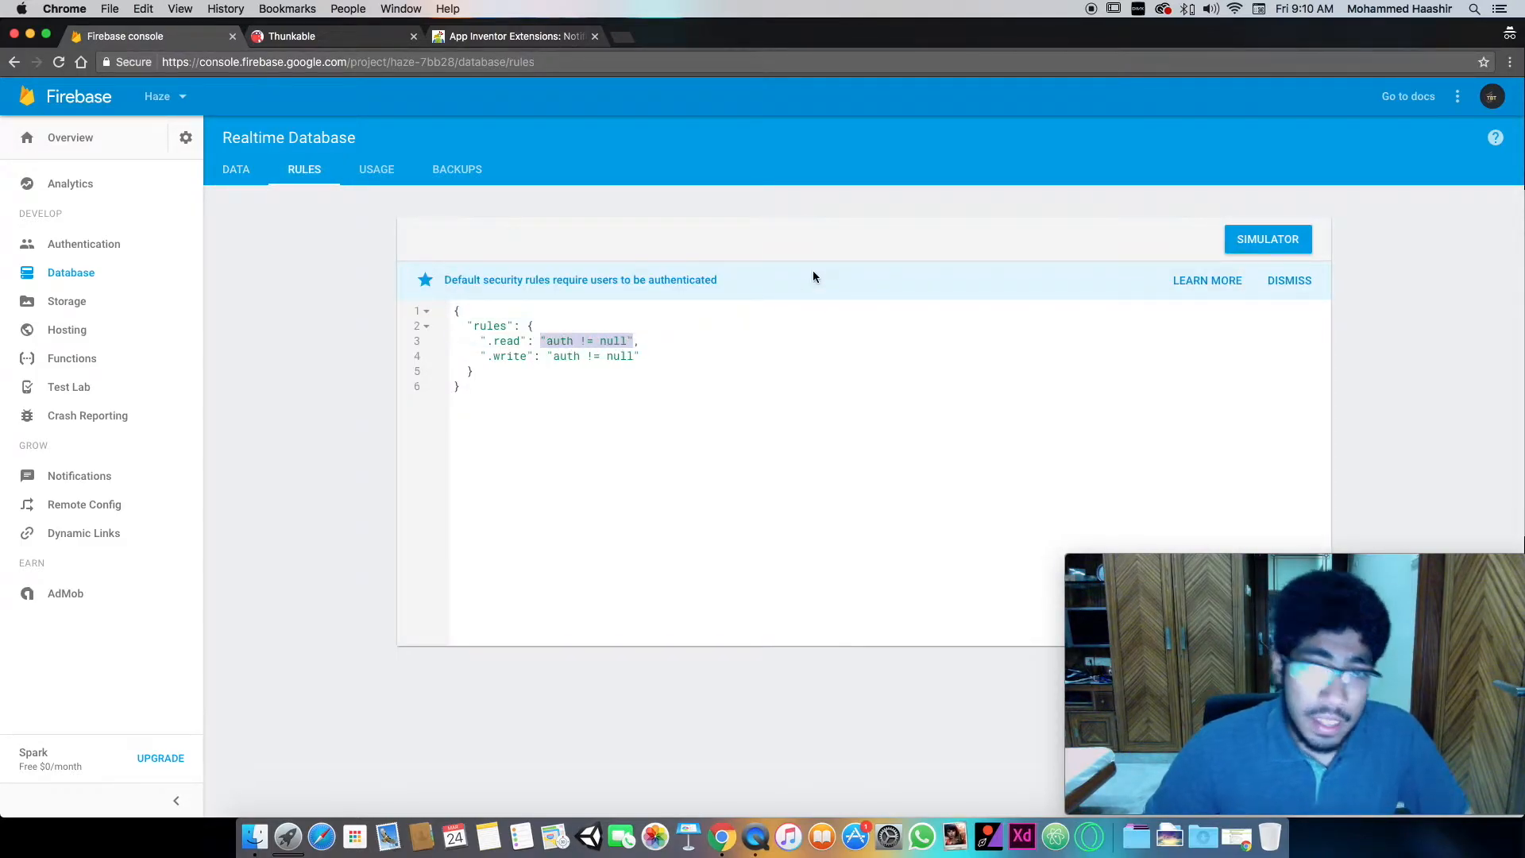
pyautogui.write('true,')
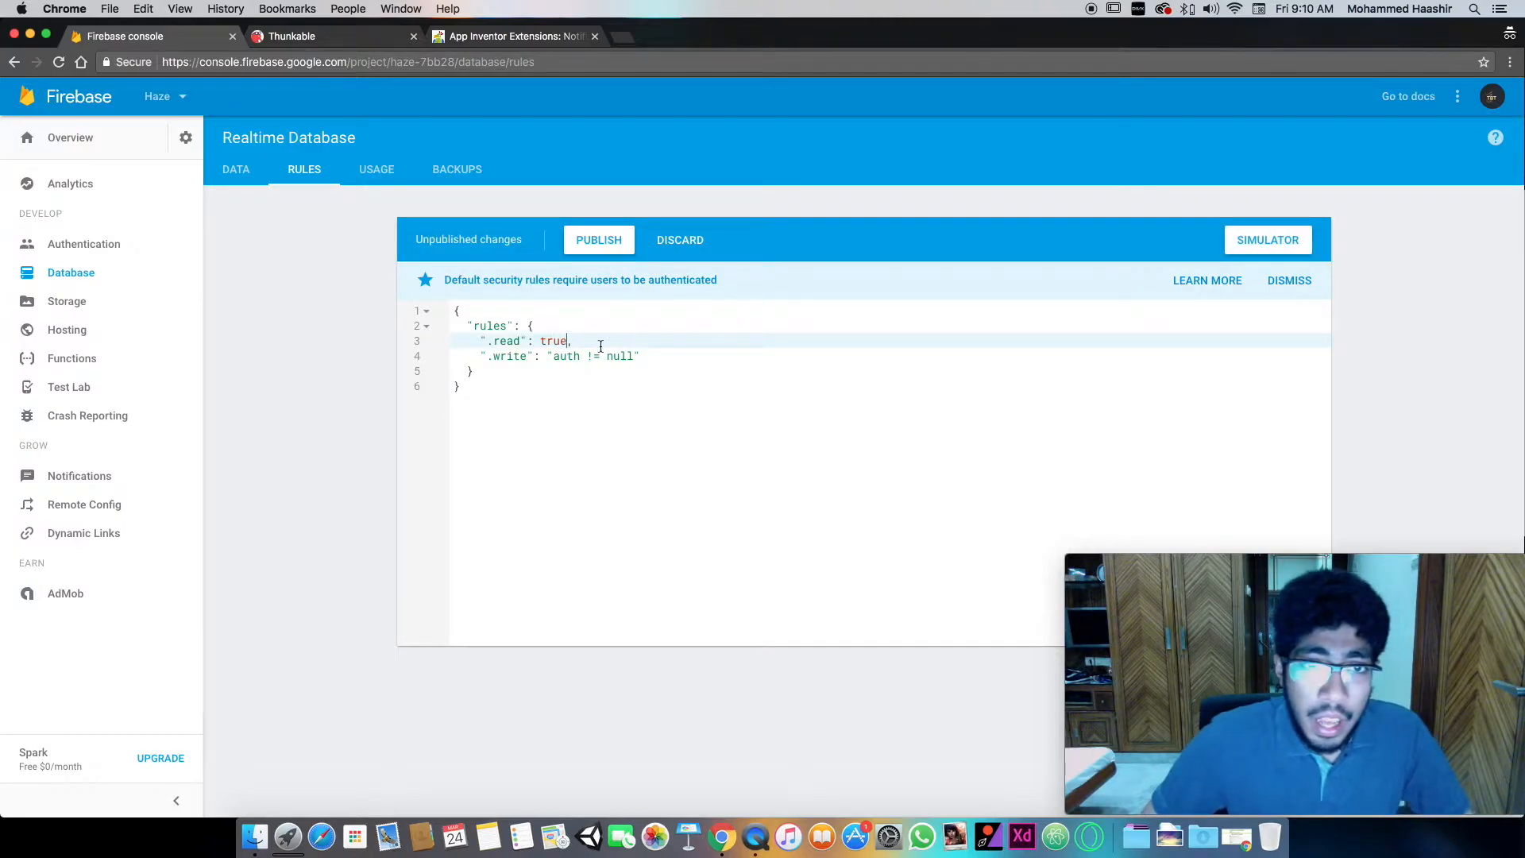
pyautogui.moveTo(548, 357); pyautogui.dragTo(641, 356)
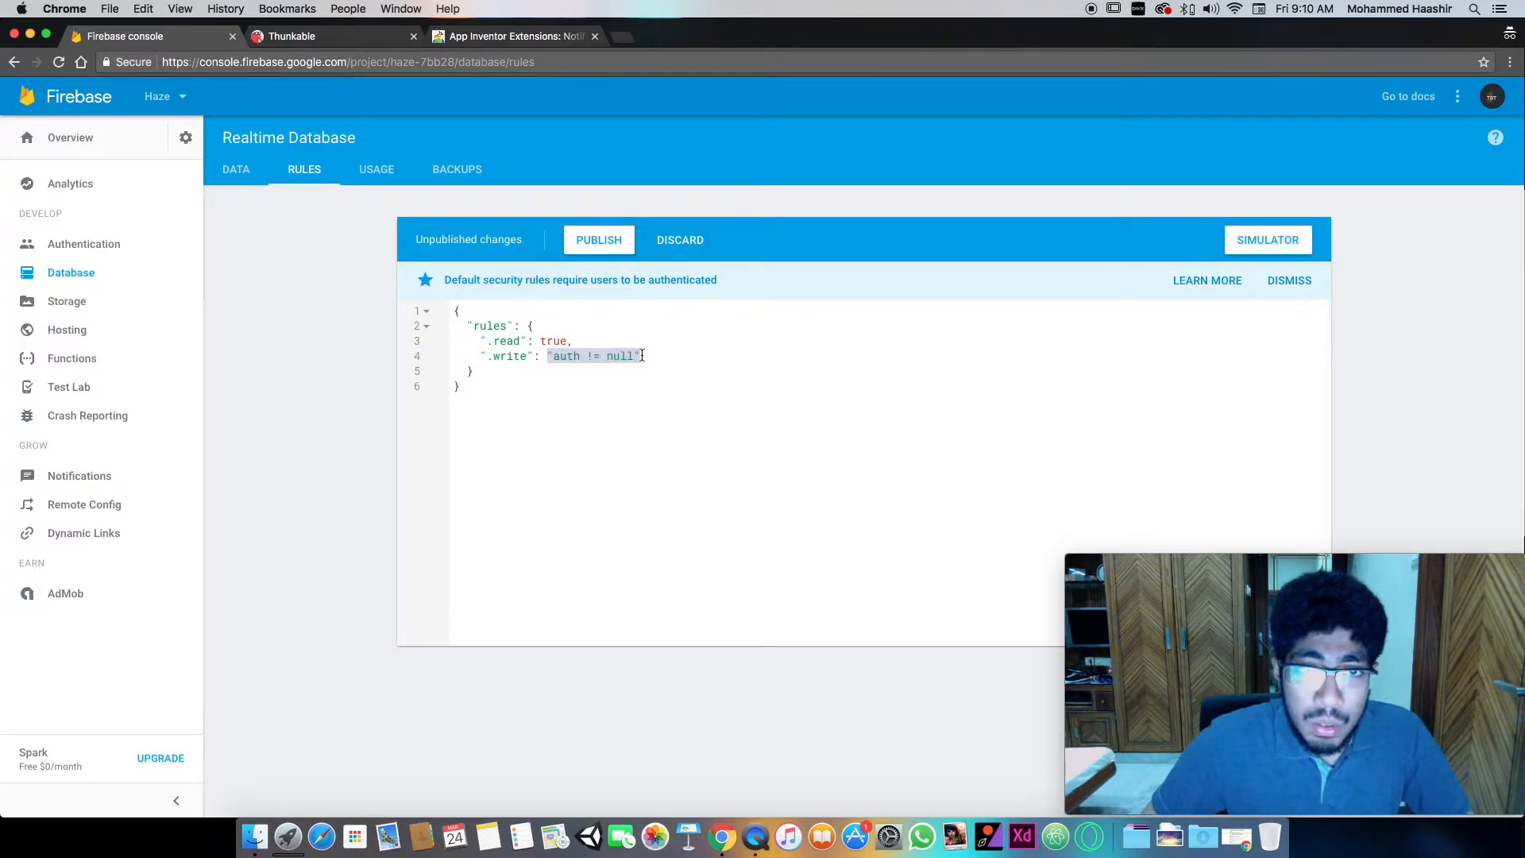
pyautogui.write('tu')
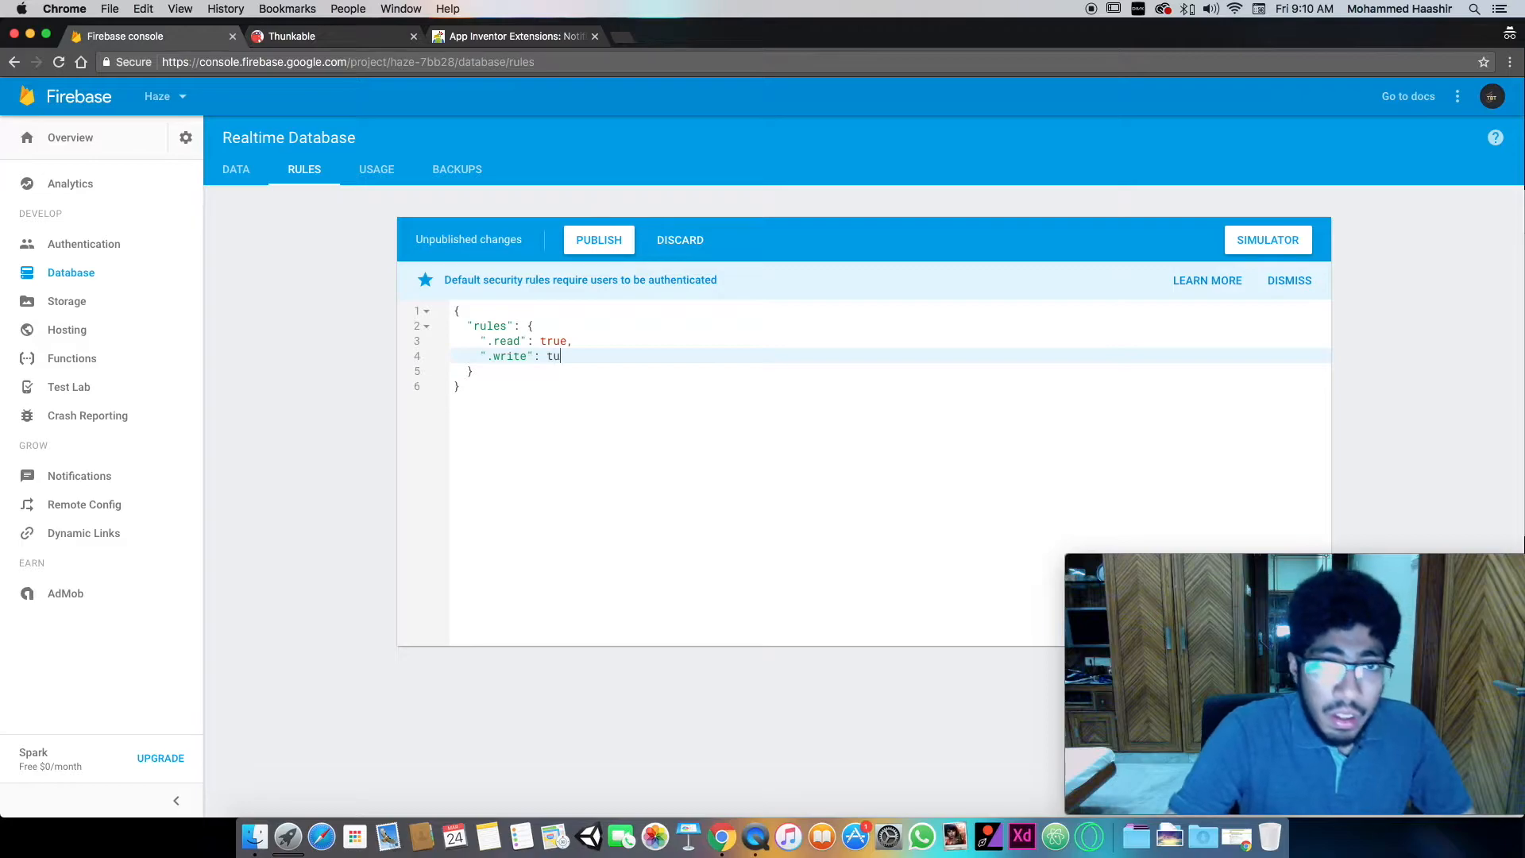
pyautogui.write('re')
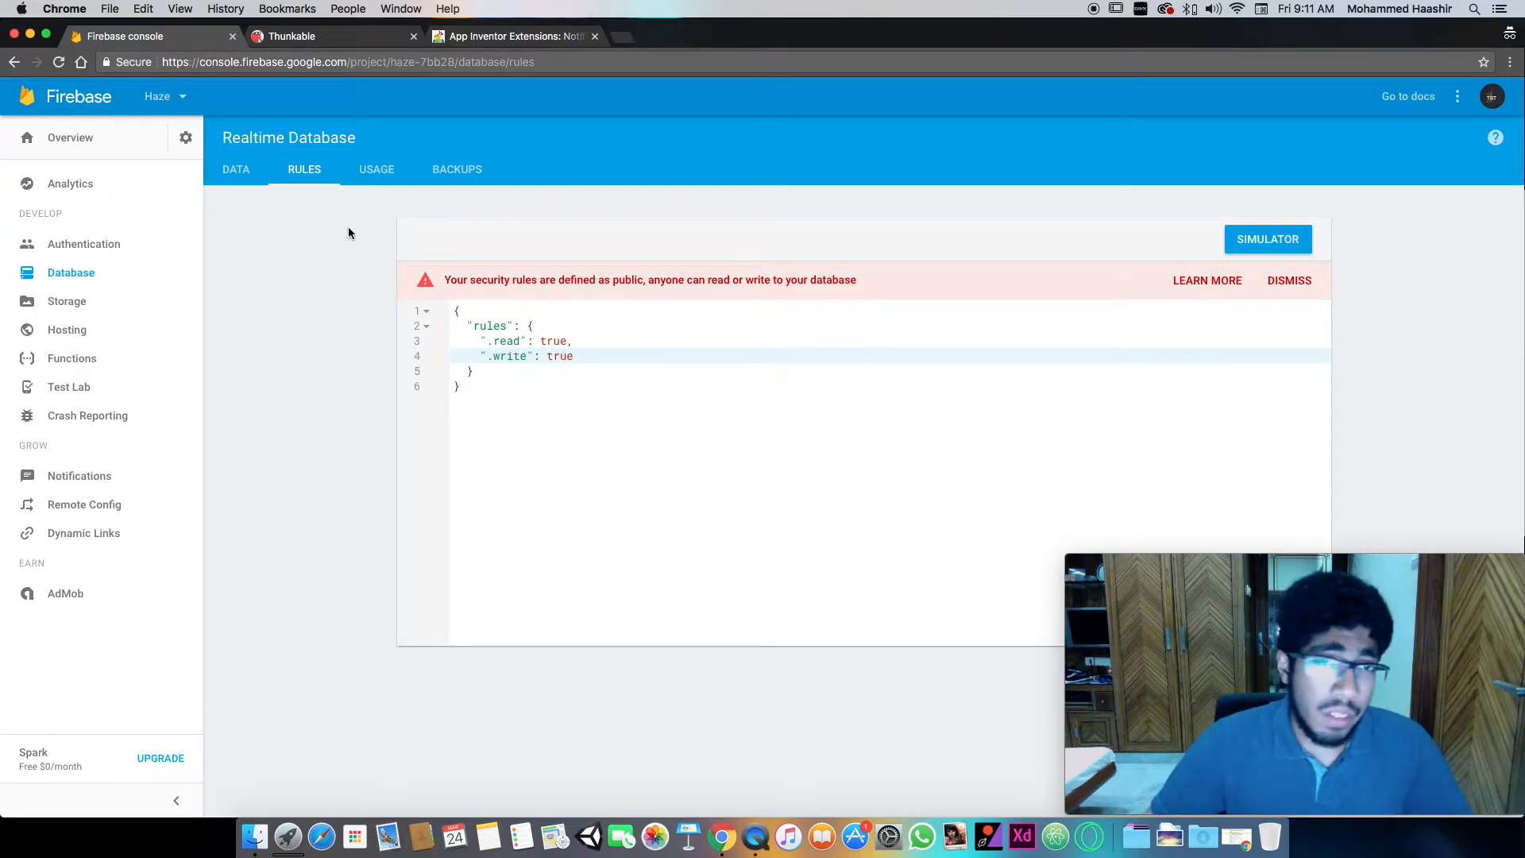
# - Review the public access warning, the rules and the data view of the Haze project's Realtime Database
pyautogui.moveTo(629, 282); pyautogui.dragTo(541, 277)
pyautogui.click(541, 277)
pyautogui.click(237, 170)
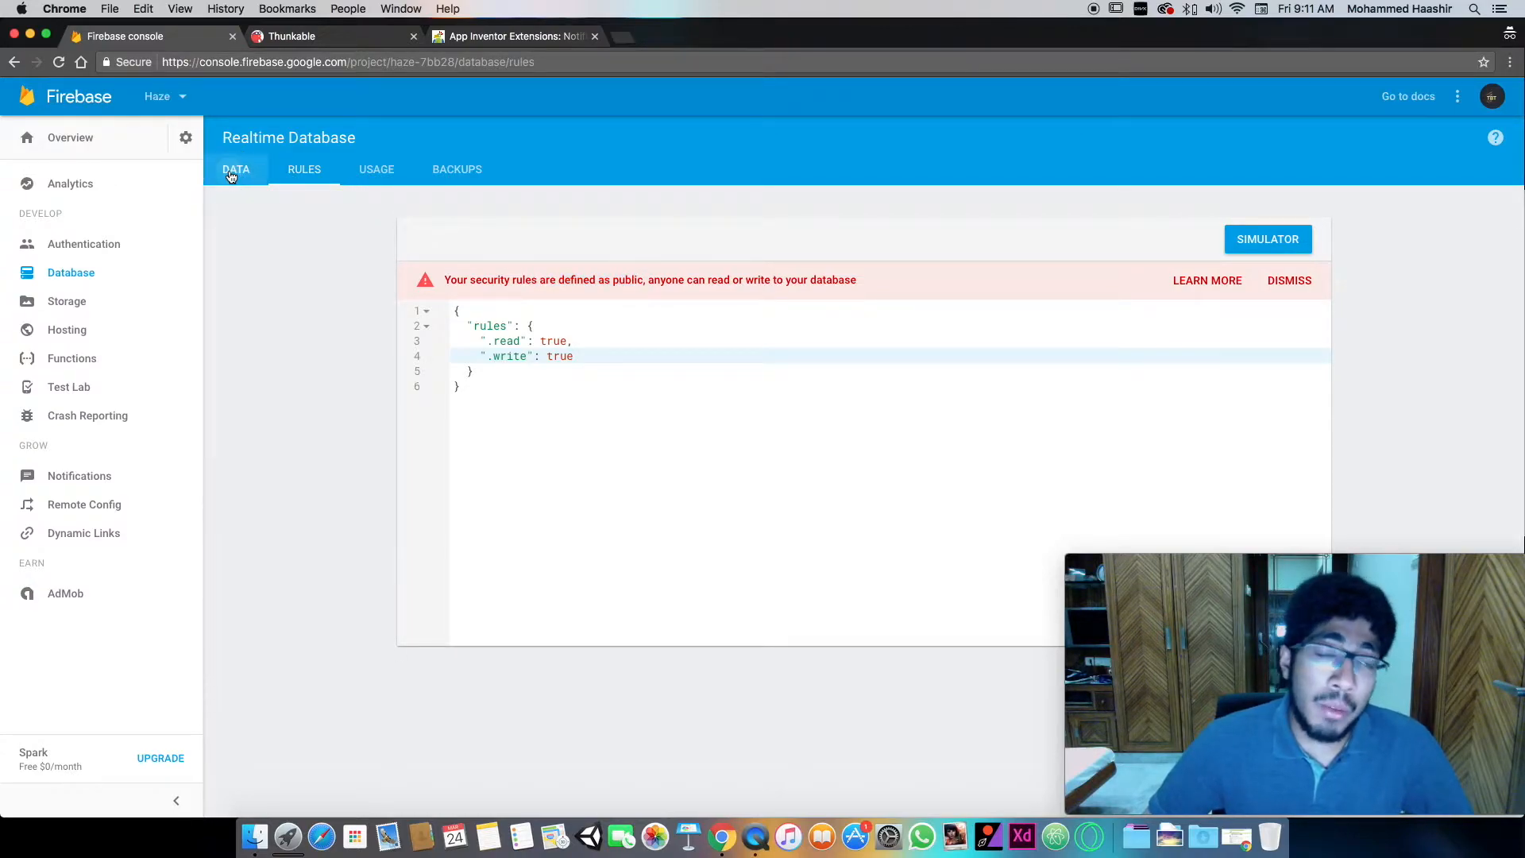
pyautogui.click(305, 183)
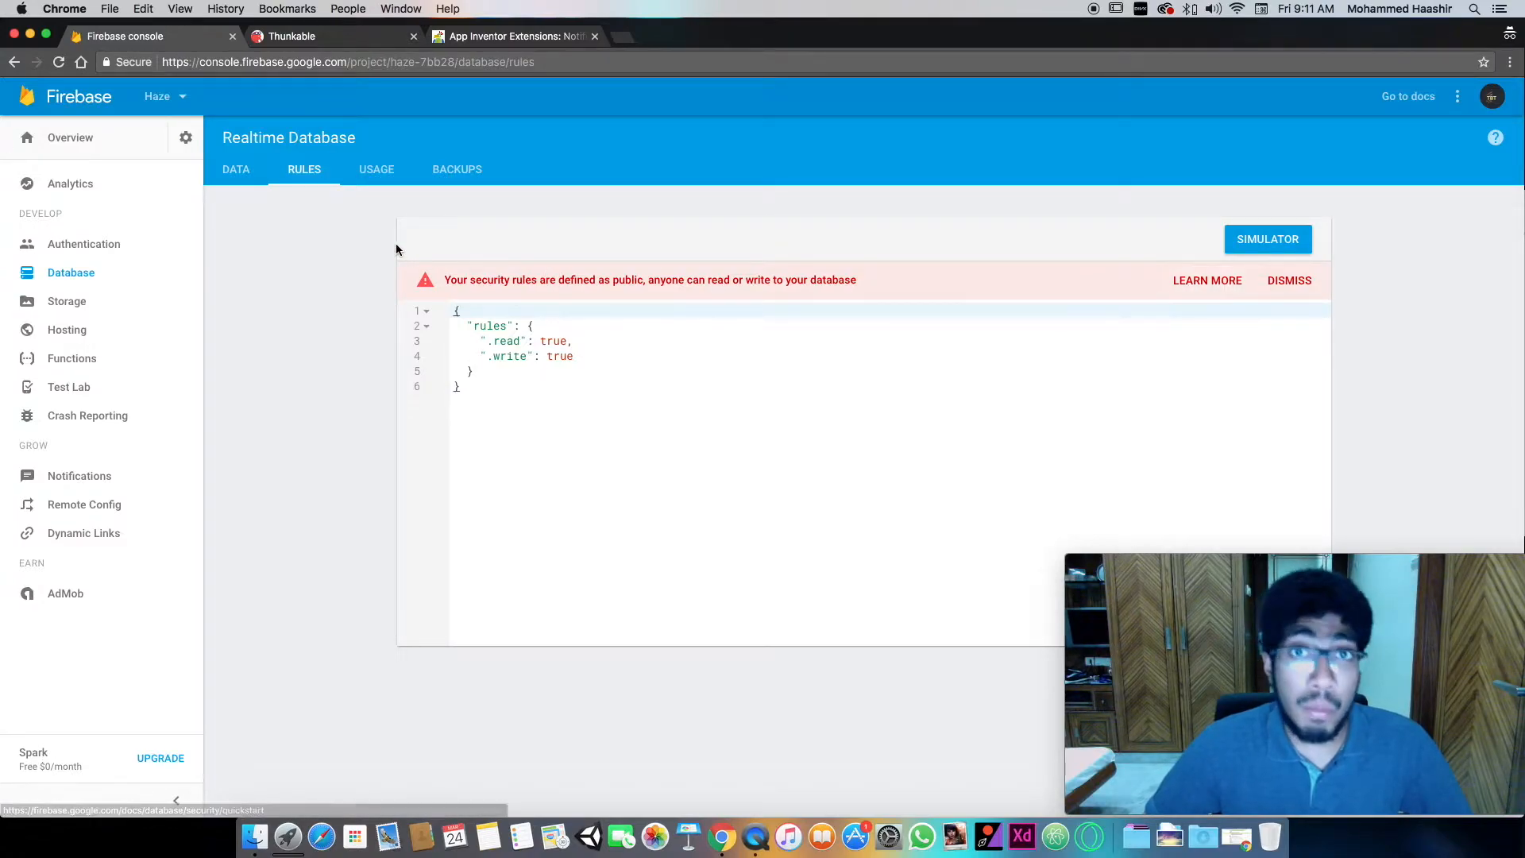
pyautogui.click(259, 177)
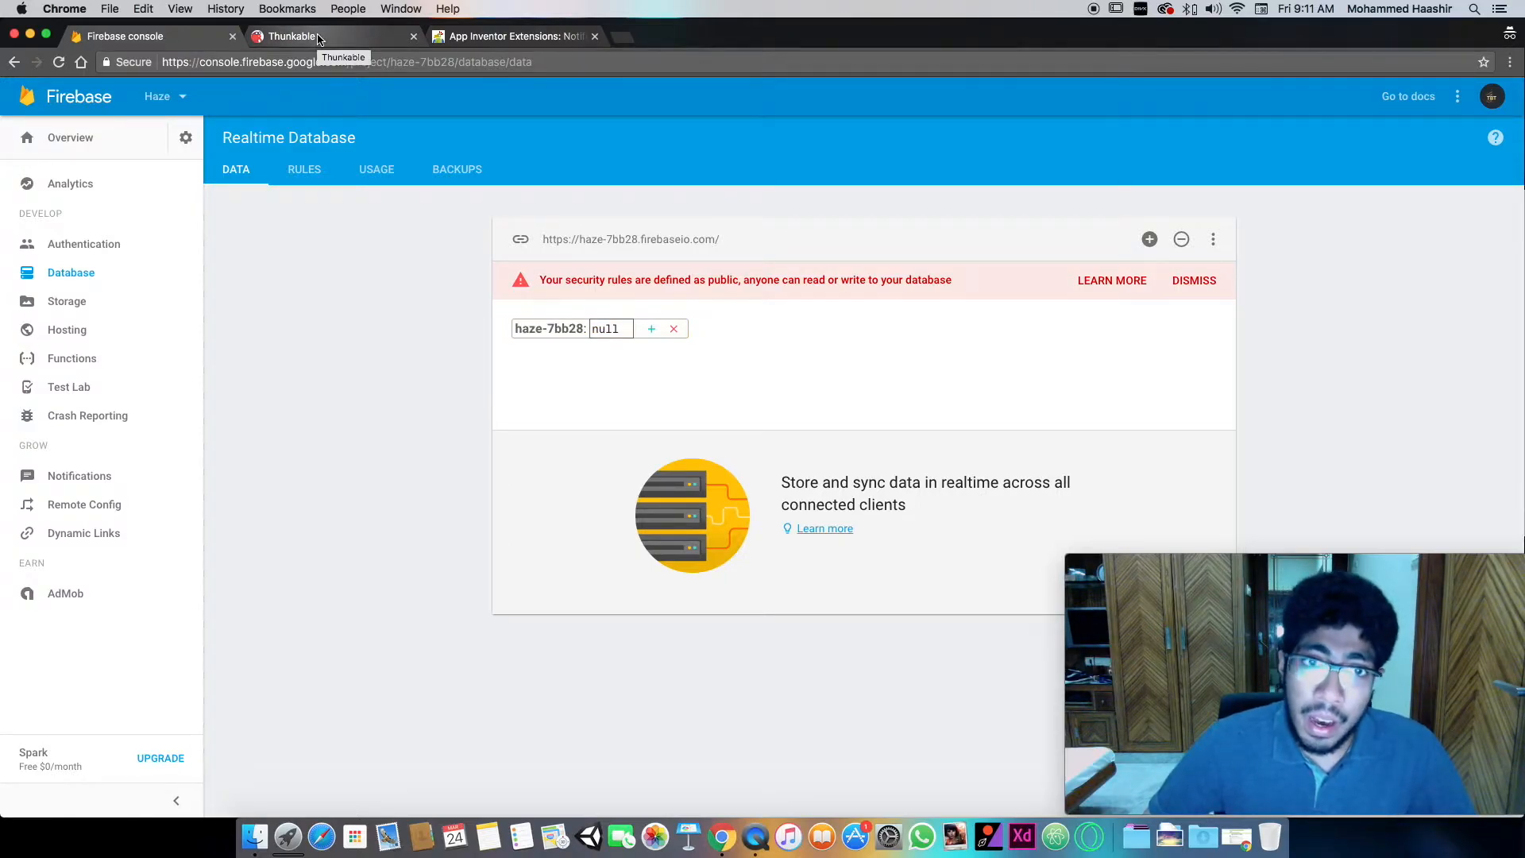
pyautogui.click(310, 39)
pyautogui.click(159, 37)
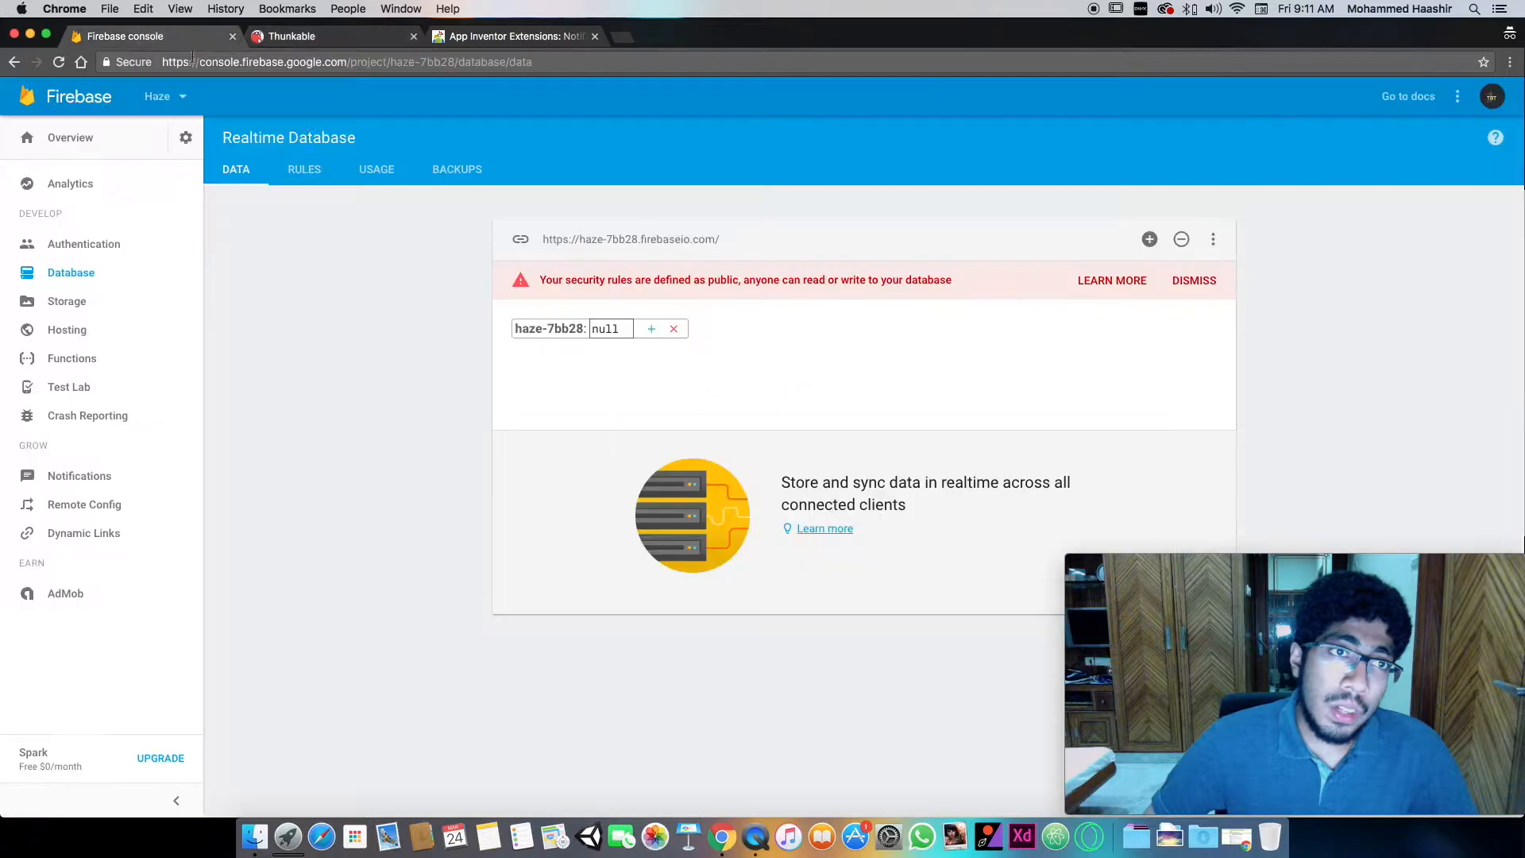
pyautogui.click(304, 169)
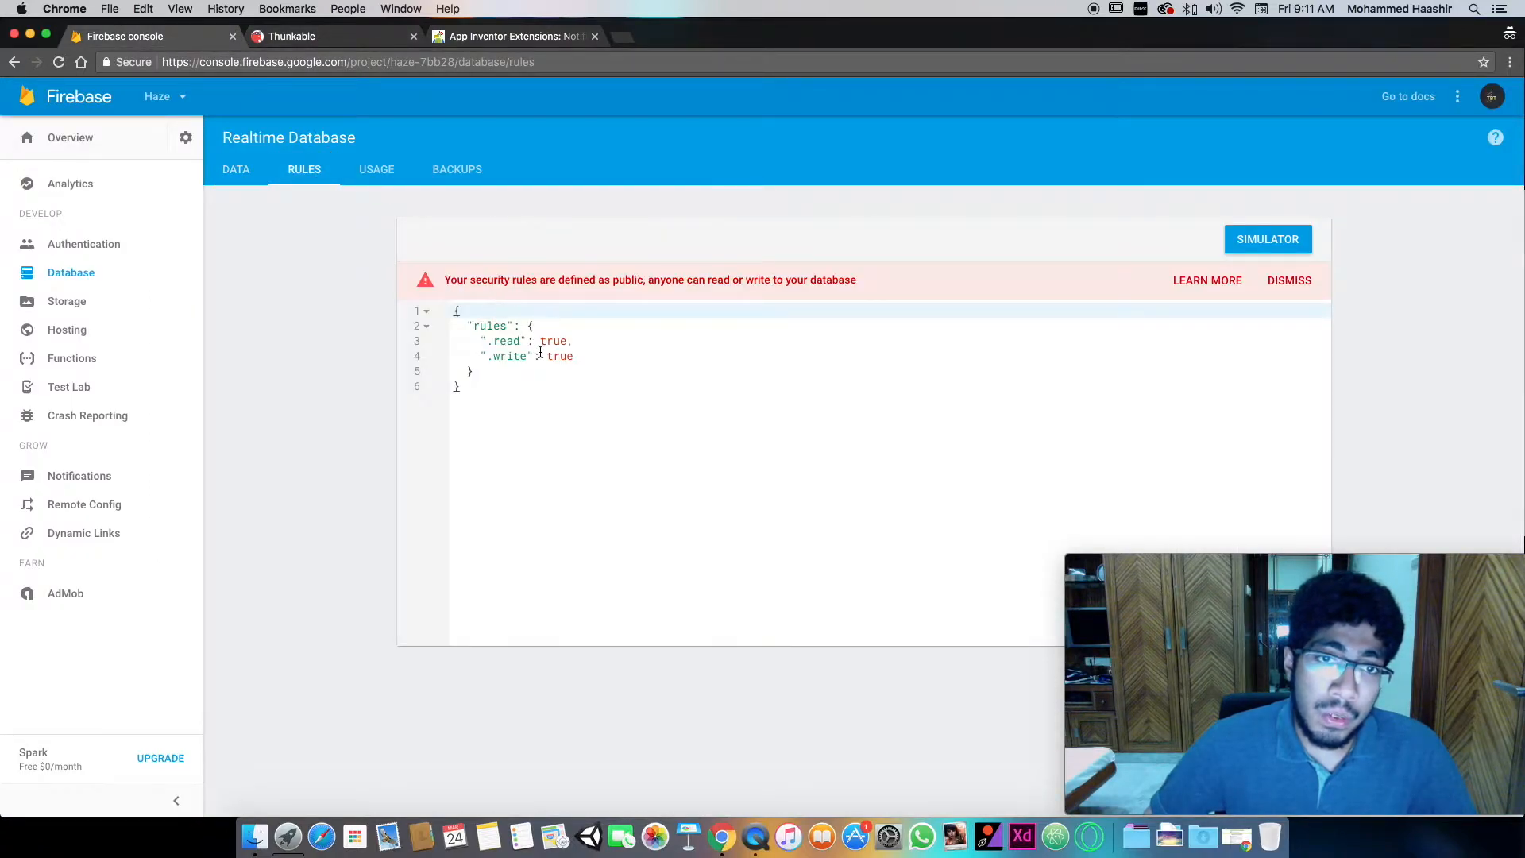
pyautogui.click(236, 169)
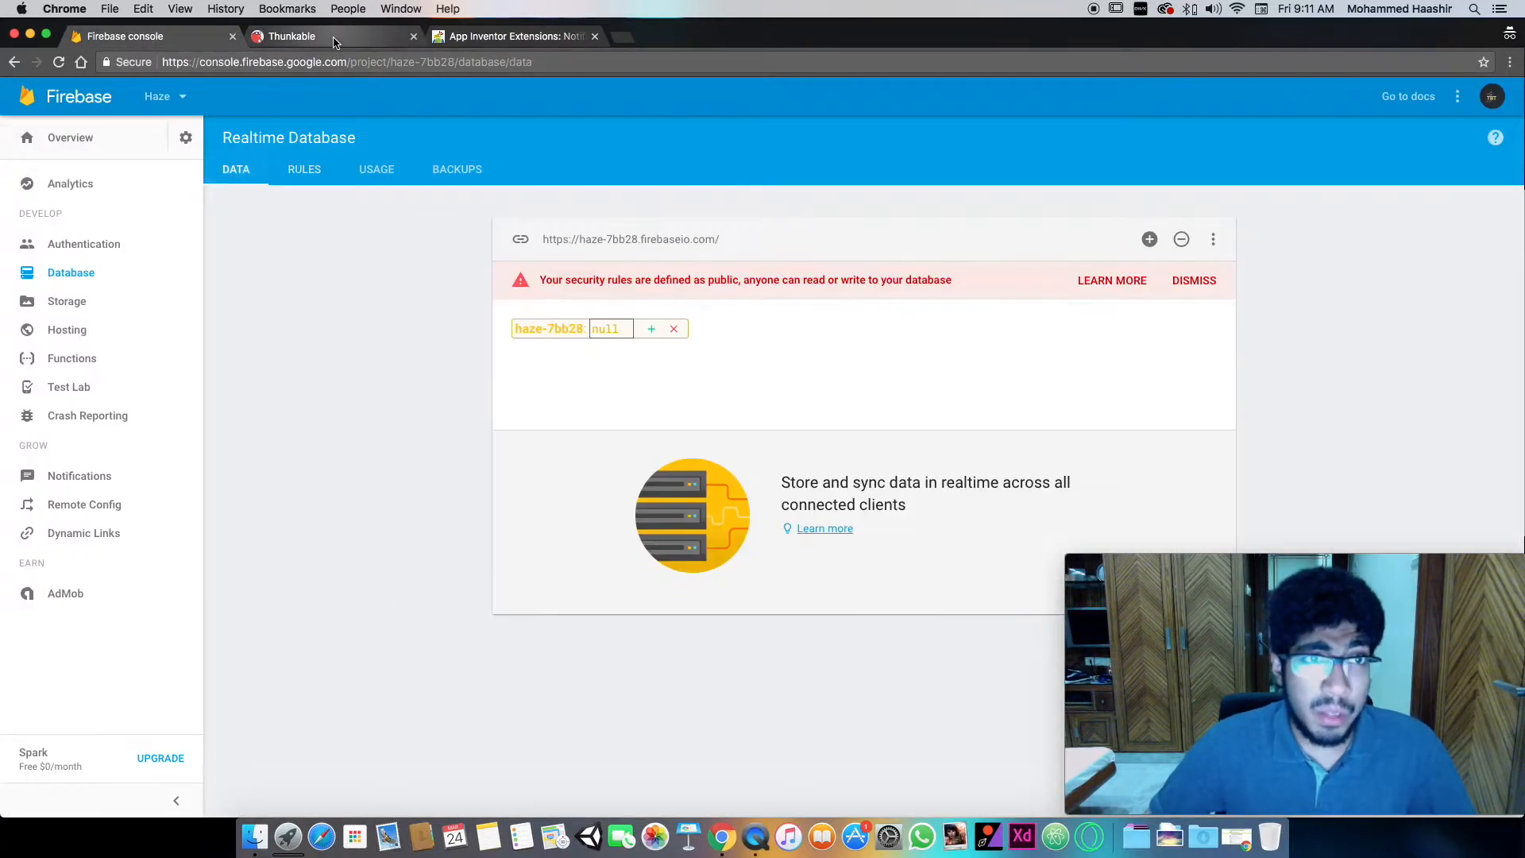
# - Switch to Thunkable's block editor and add a Click event block for Button1 to the workspace
pyautogui.click(333, 38)
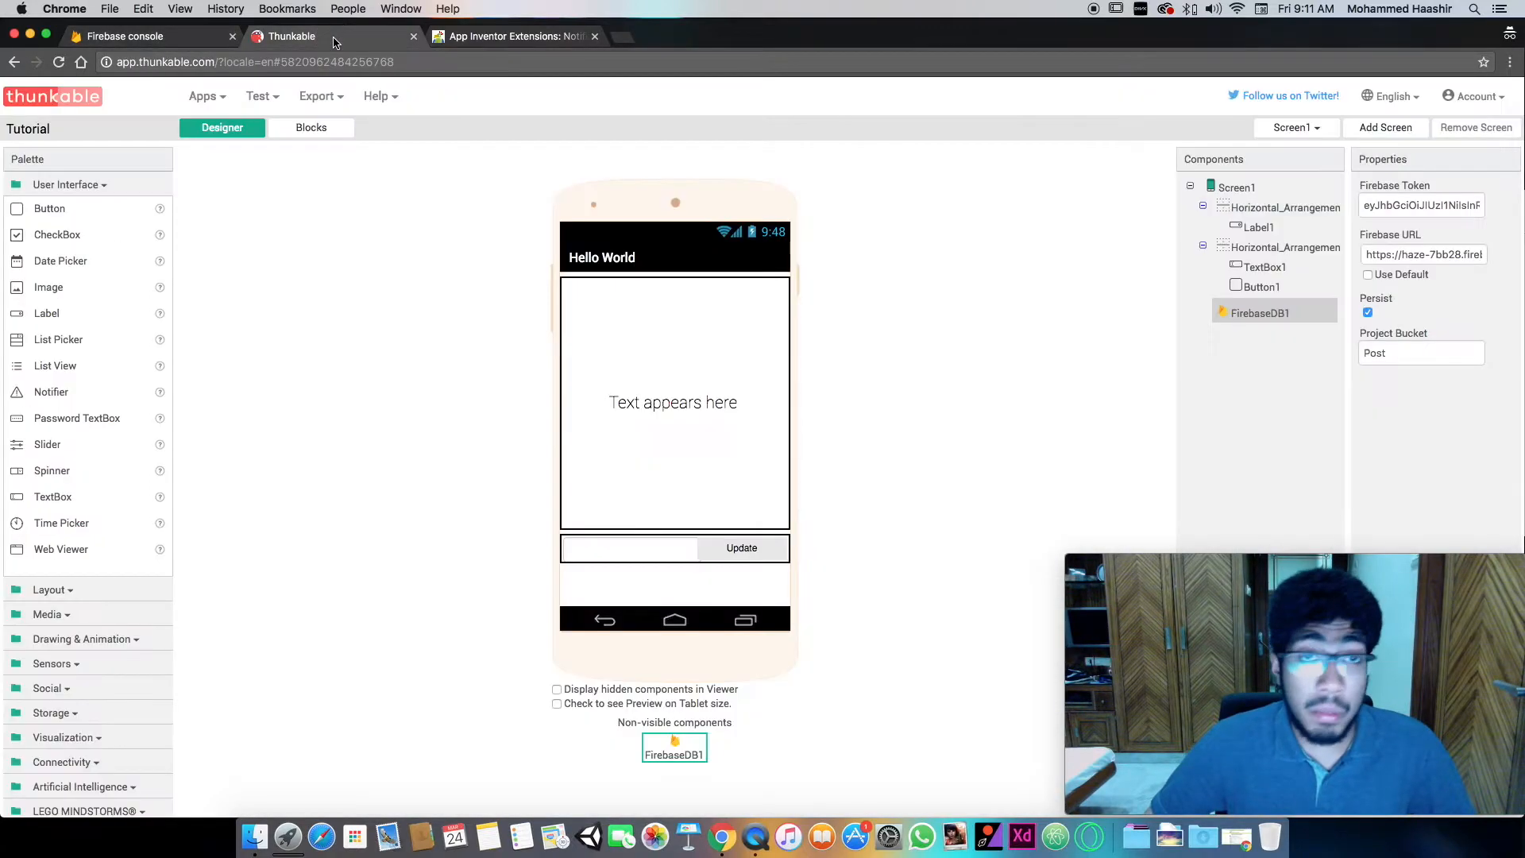
pyautogui.click(336, 130)
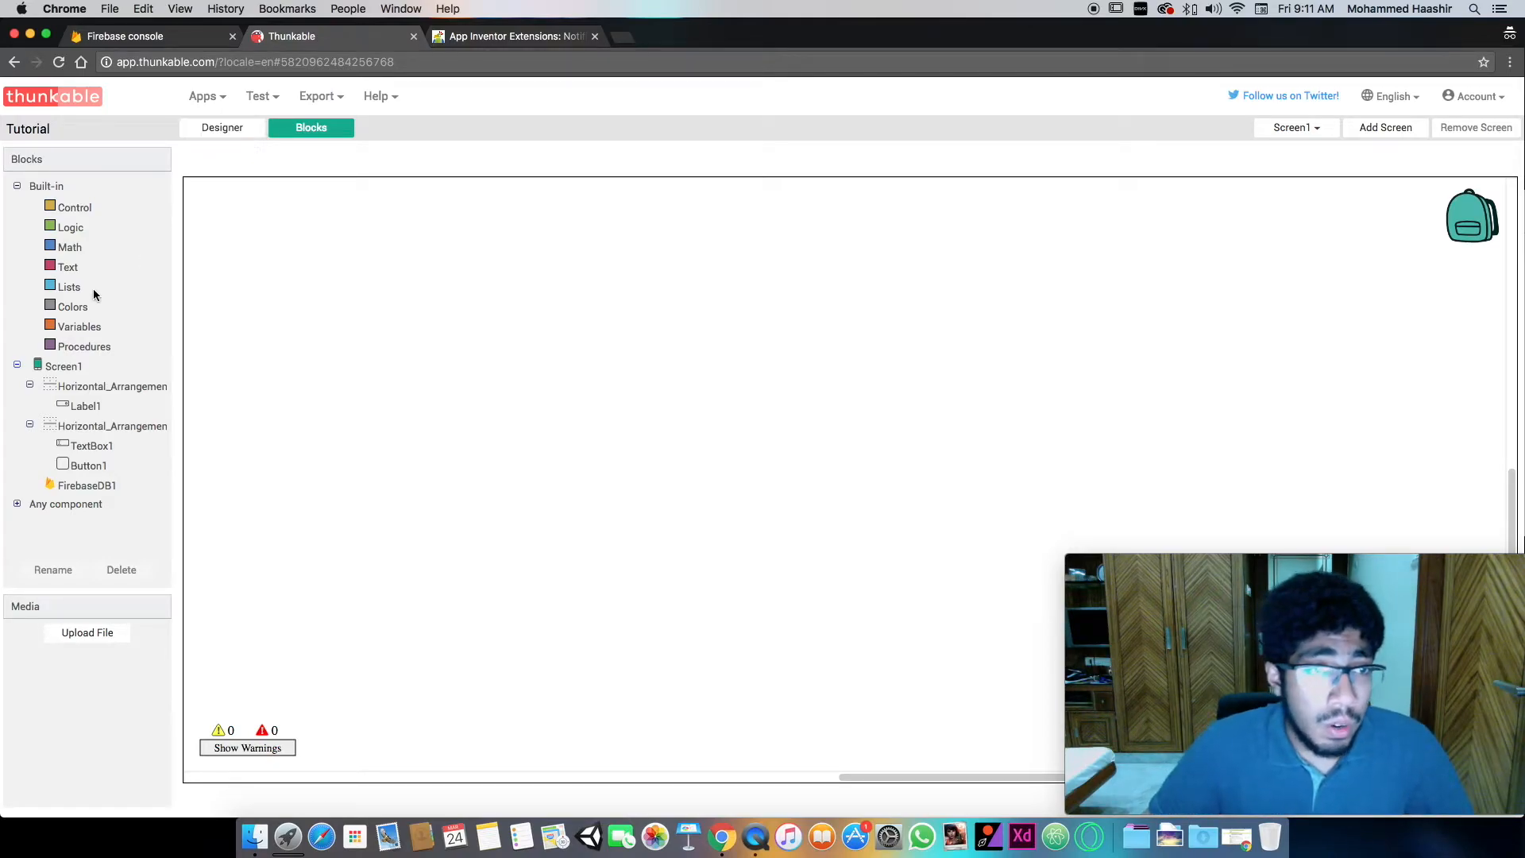
pyautogui.click(87, 486)
pyautogui.click(88, 465)
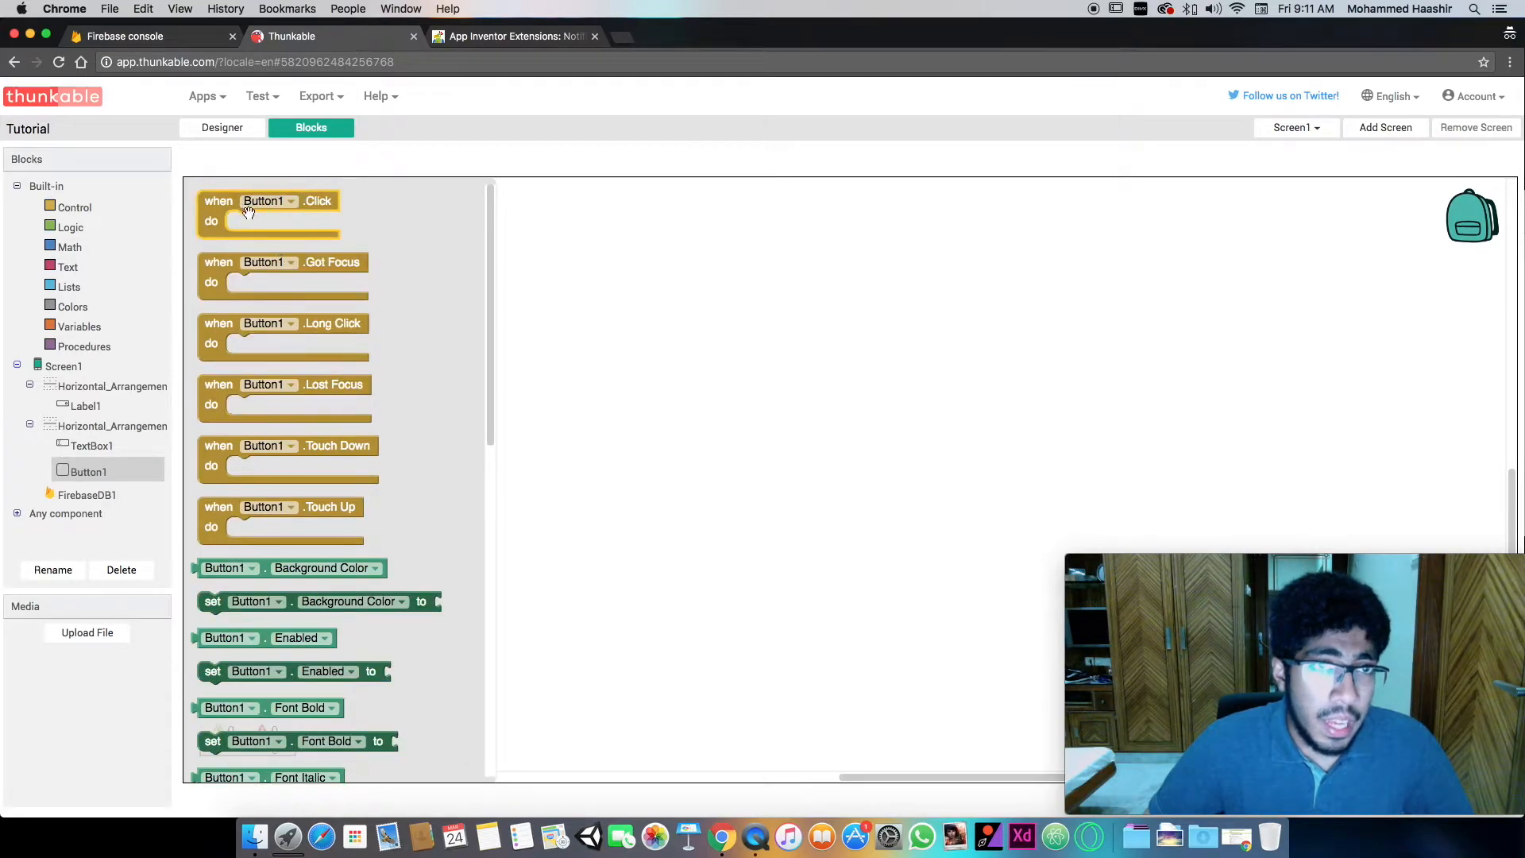
pyautogui.moveTo(222, 201); pyautogui.dragTo(439, 293)
# - Rename the Update button component in the designer as Update_btn
pyautogui.click(228, 127)
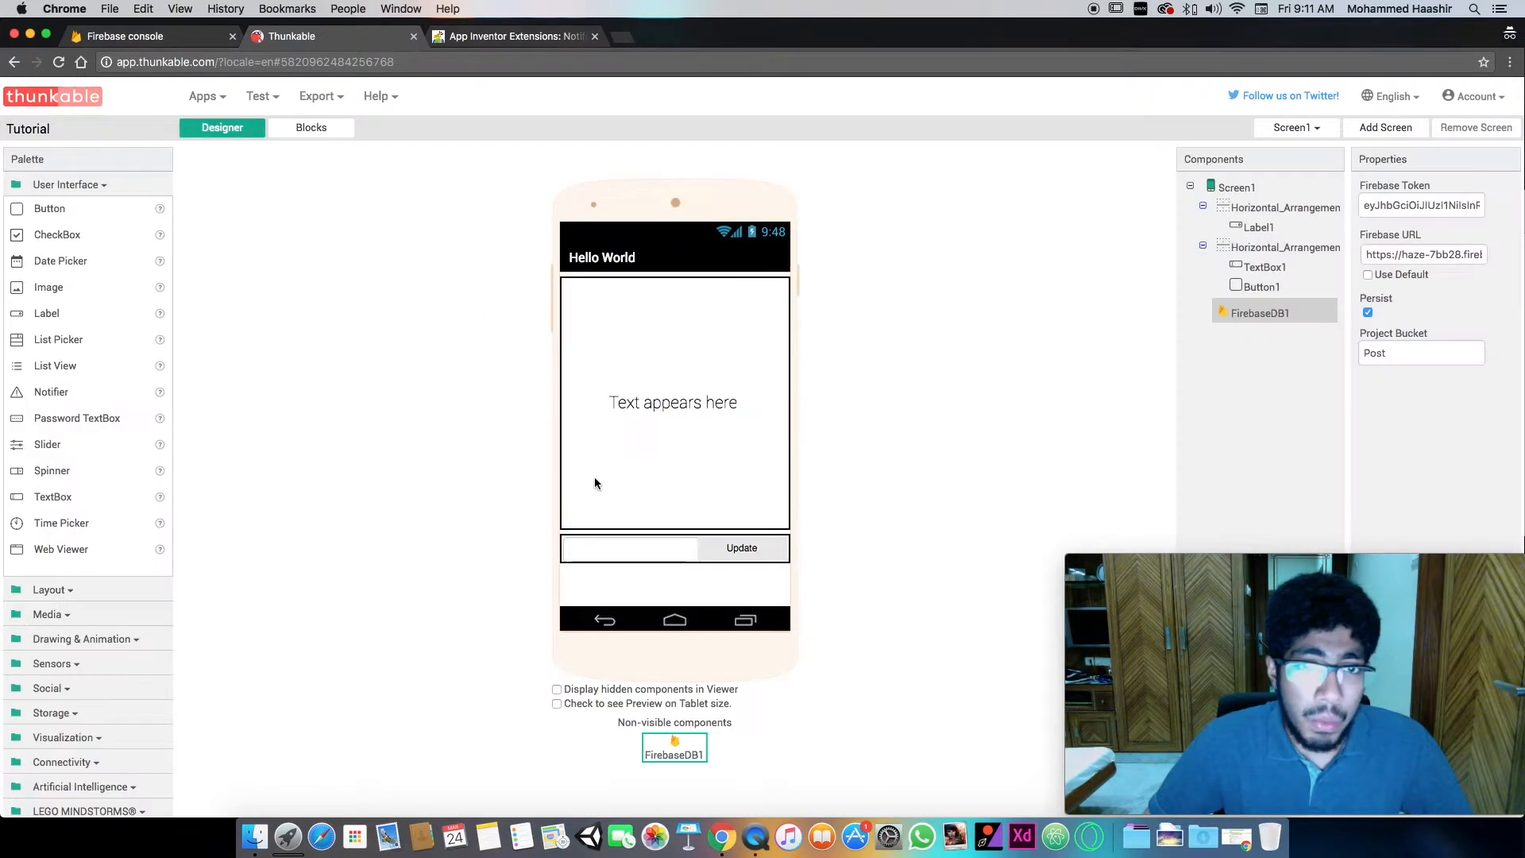
pyautogui.click(743, 555)
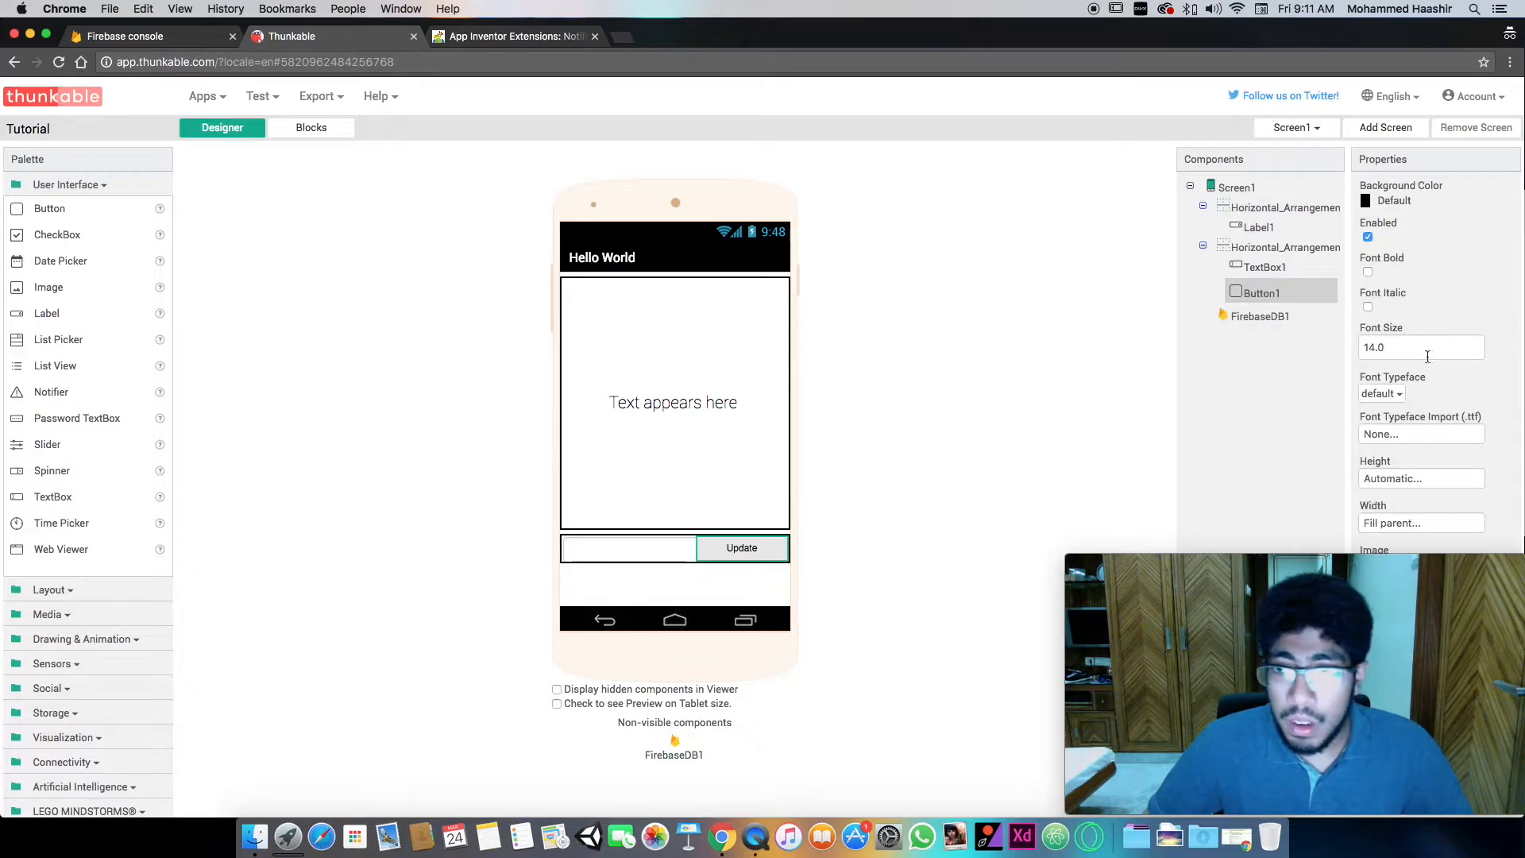
pyautogui.moveTo(1324, 585); pyautogui.dragTo(263, 585)
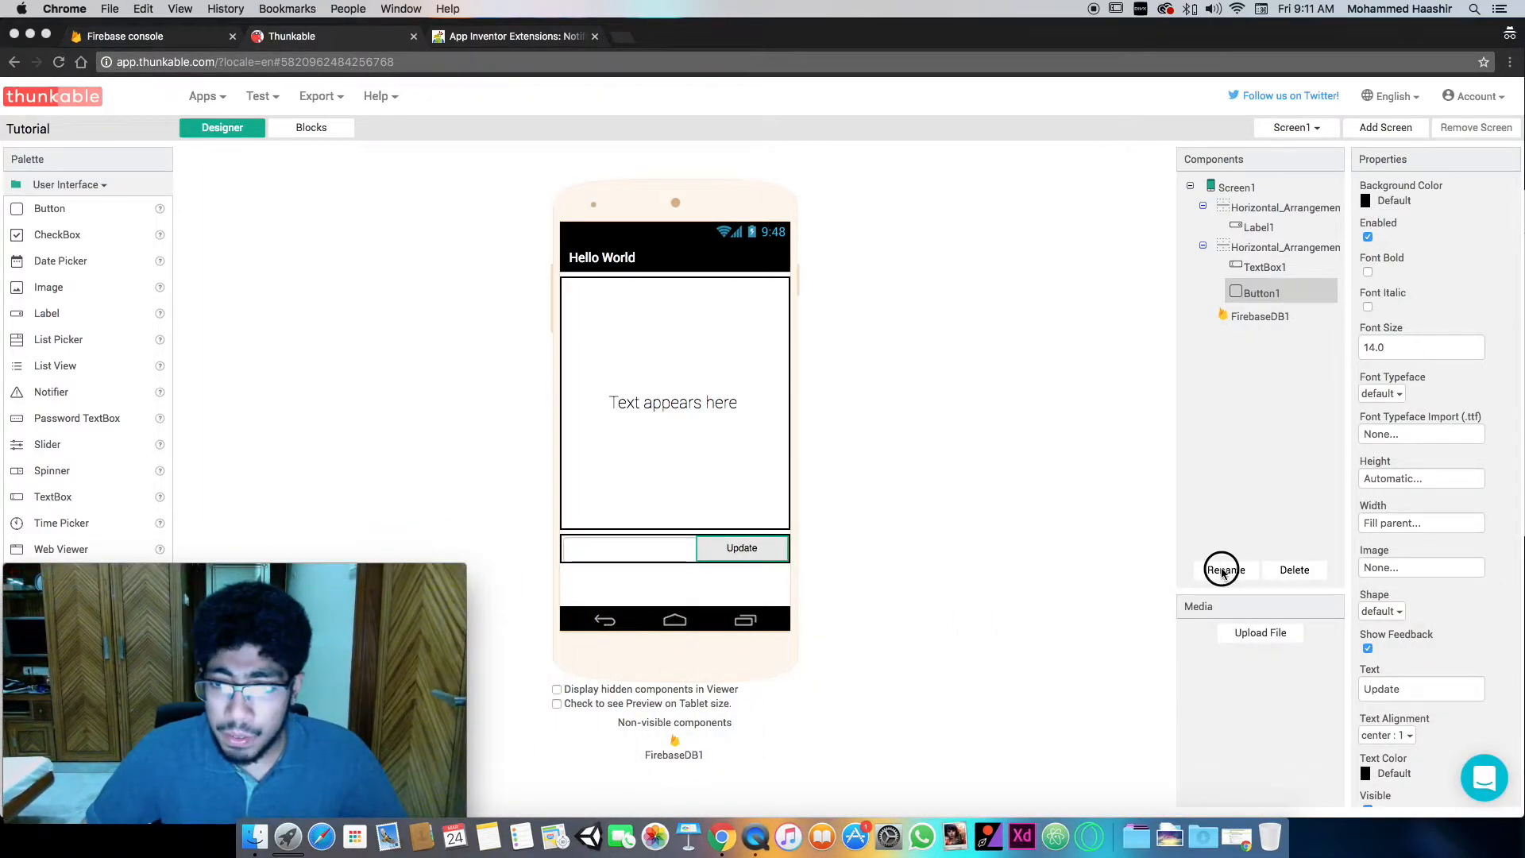
pyautogui.click(1247, 578)
pyautogui.click(1247, 574)
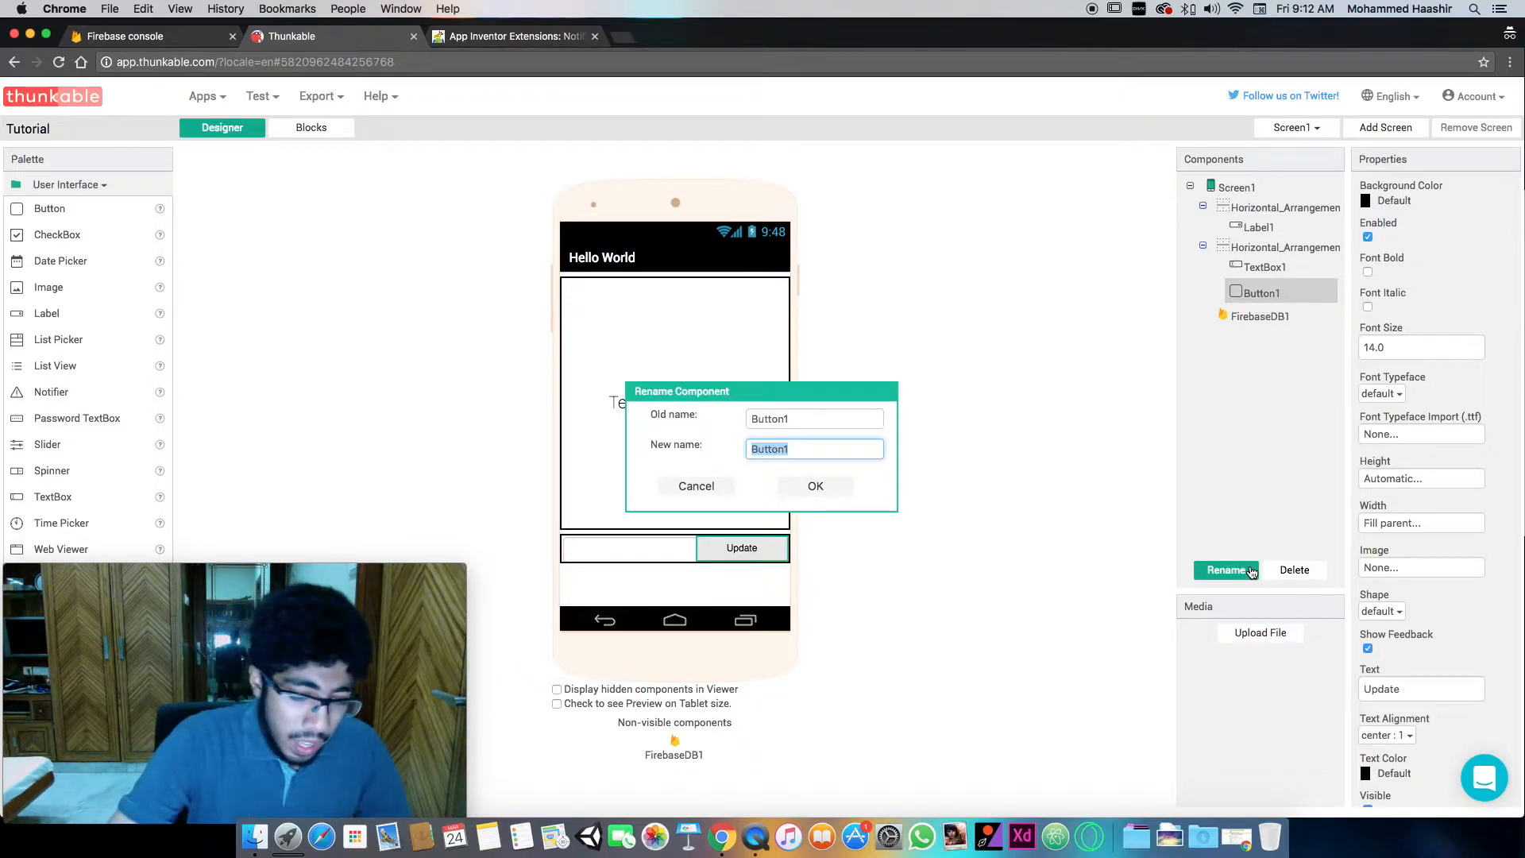
pyautogui.write('Update_')
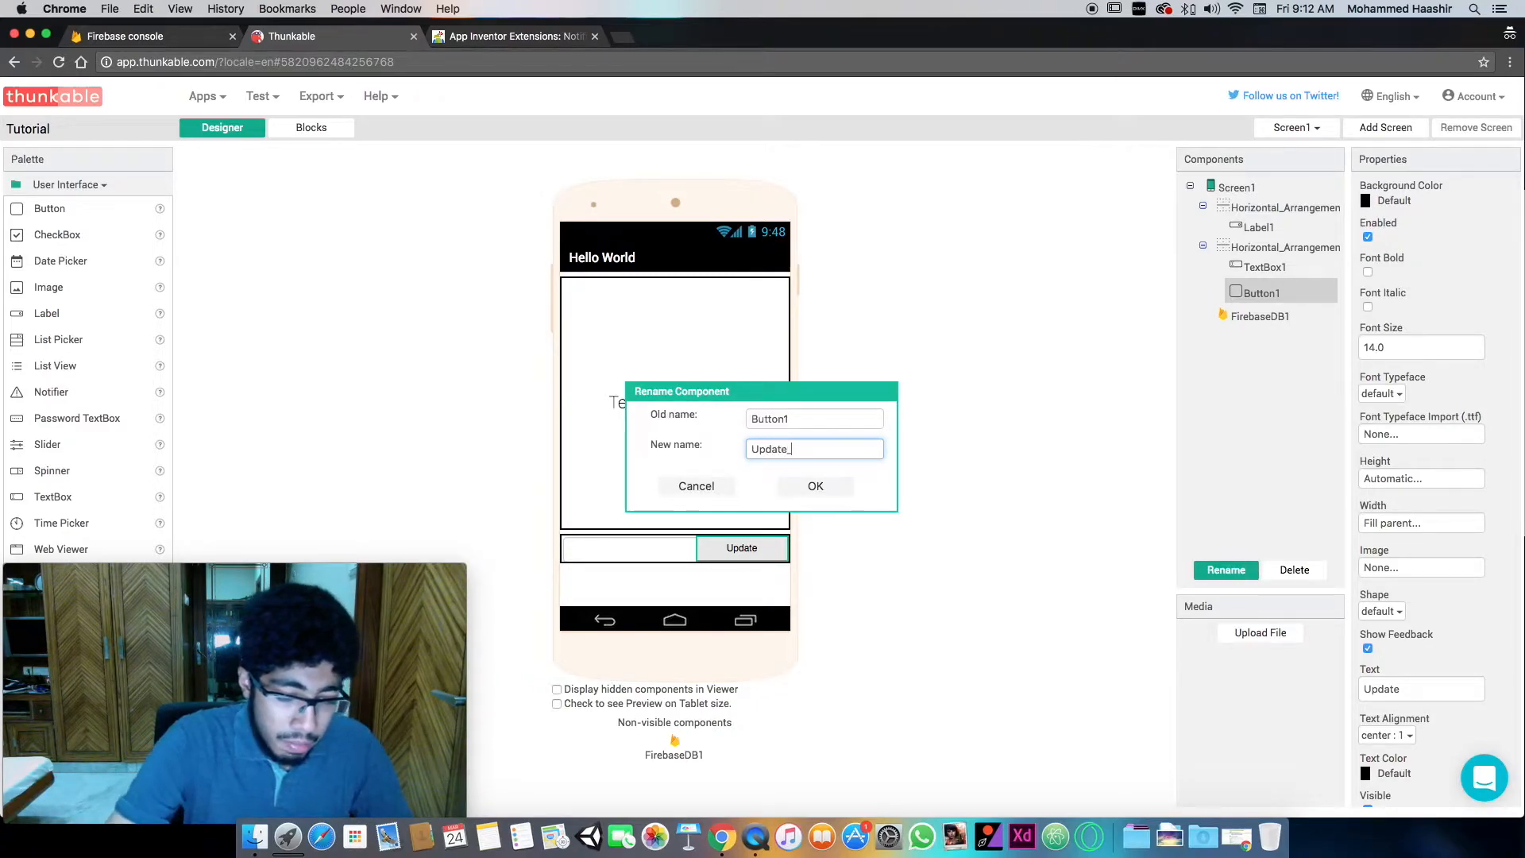
pyautogui.write('btn')
pyautogui.press('Return')
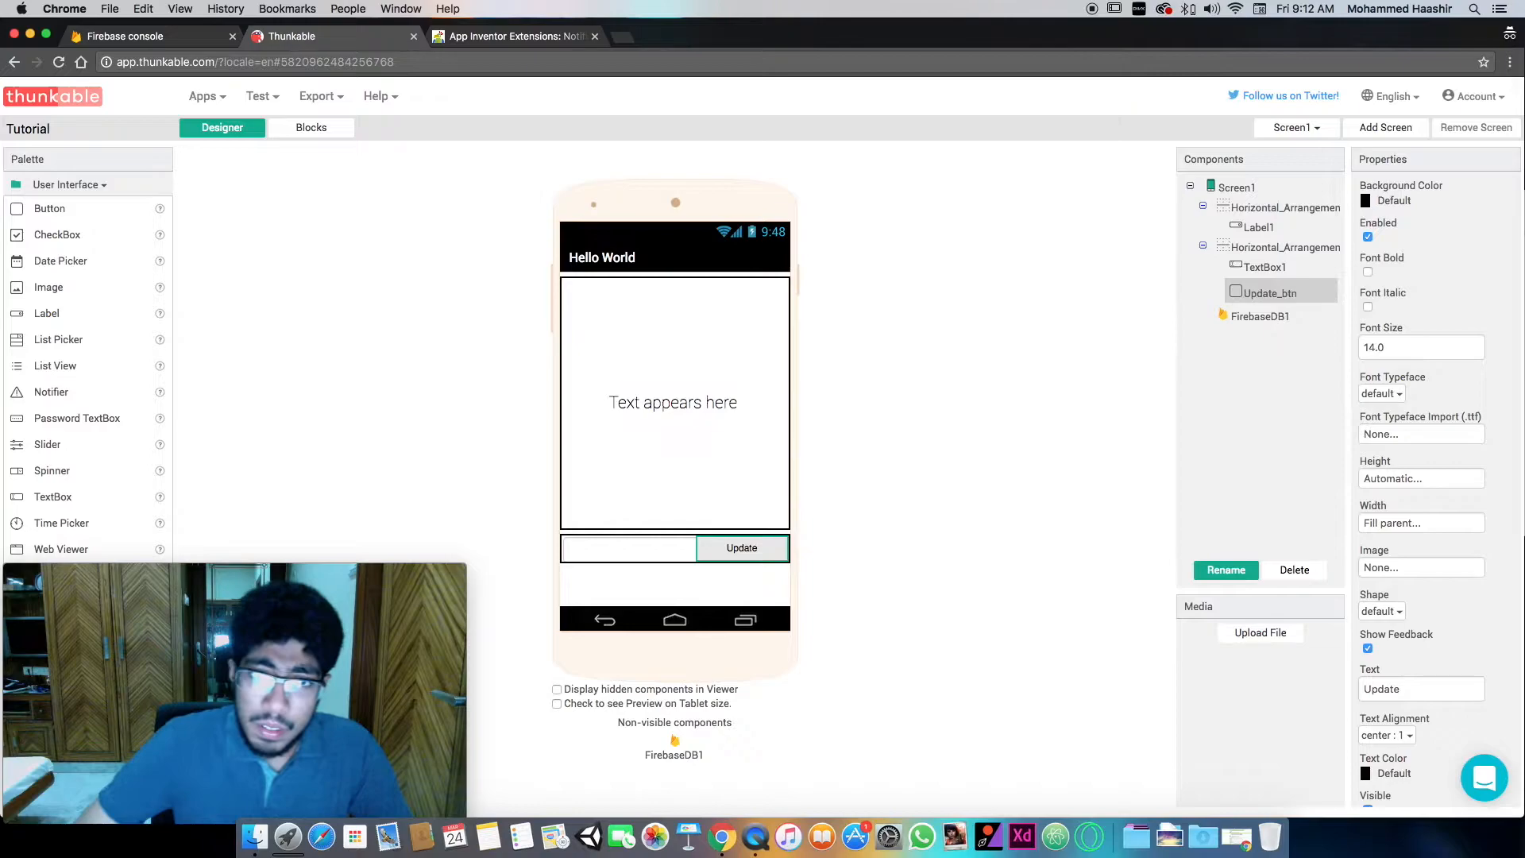
# - Rename the text box beside the Update button as update_txt
pyautogui.click(612, 547)
pyautogui.click(1225, 570)
pyautogui.write('update_txt')
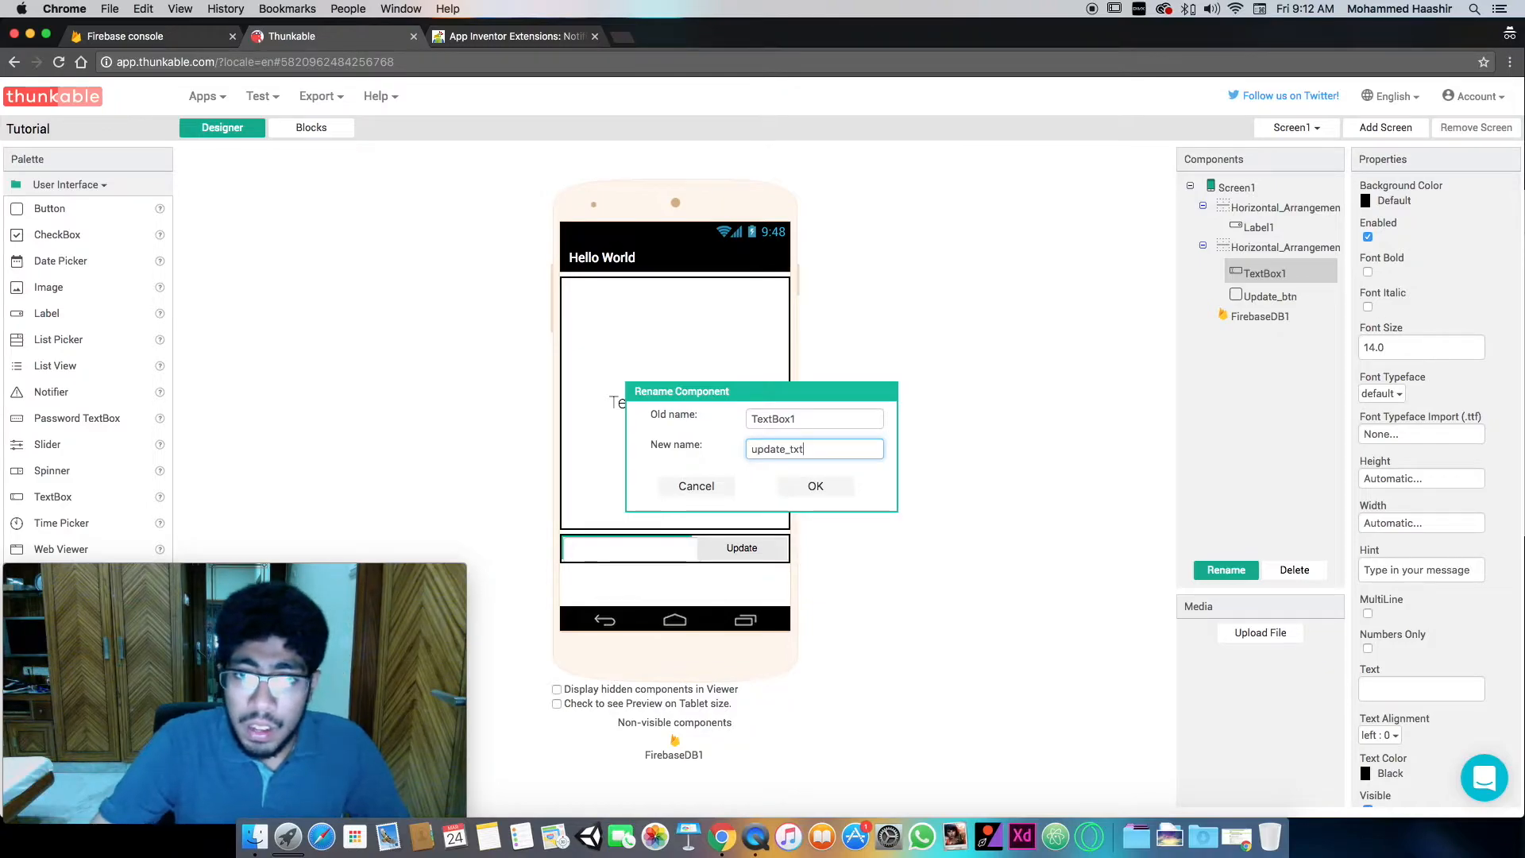
pyautogui.press('Return')
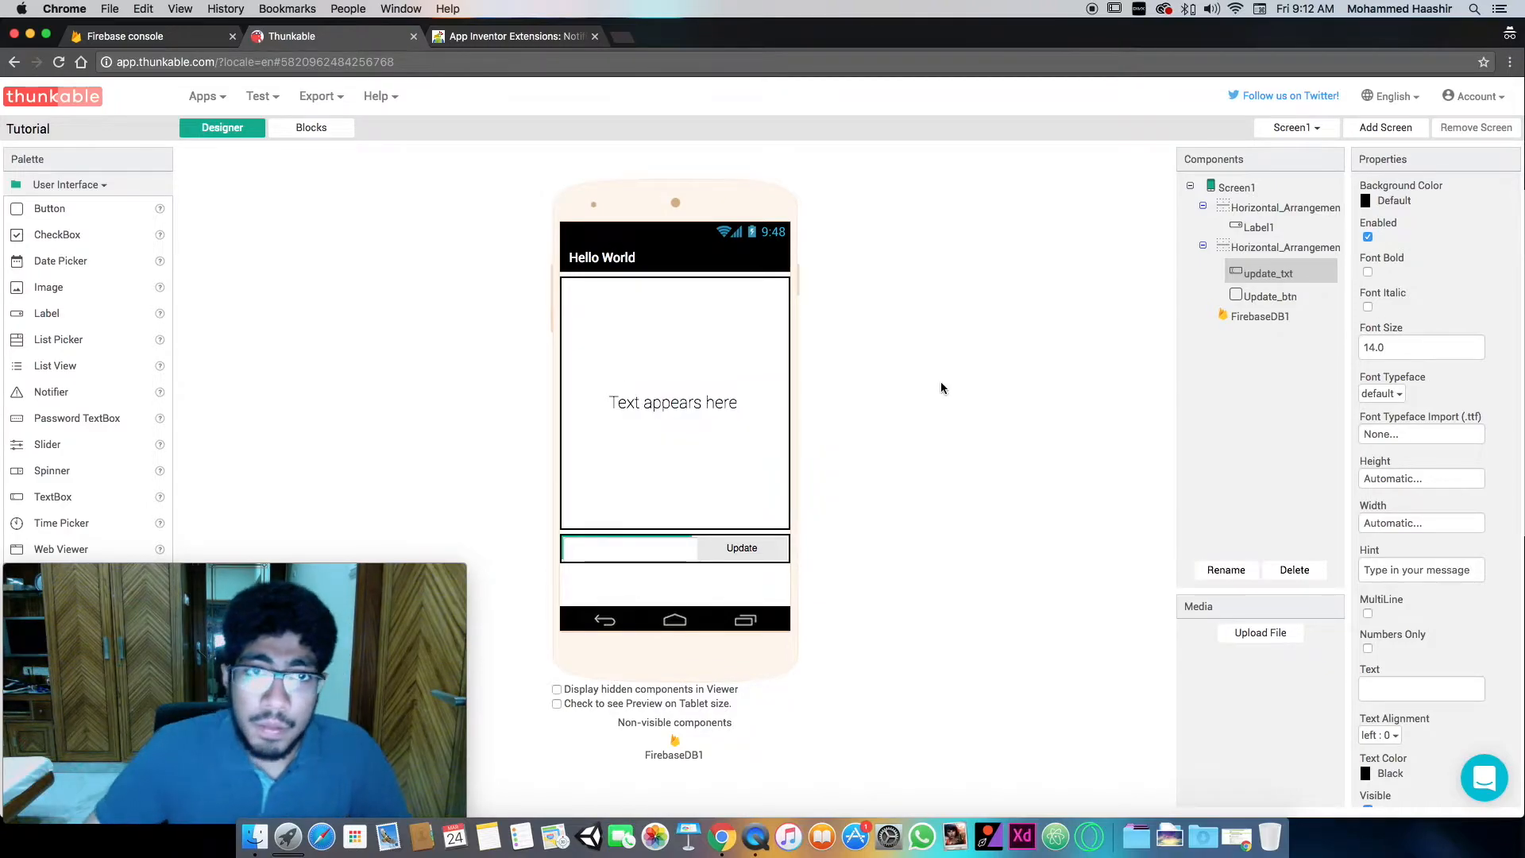
# - Return to the block editor and place a FirebaseDB1 Store Value call inside the Update_btn Click event
pyautogui.click(314, 127)
pyautogui.moveTo(302, 672); pyautogui.dragTo(1416, 705)
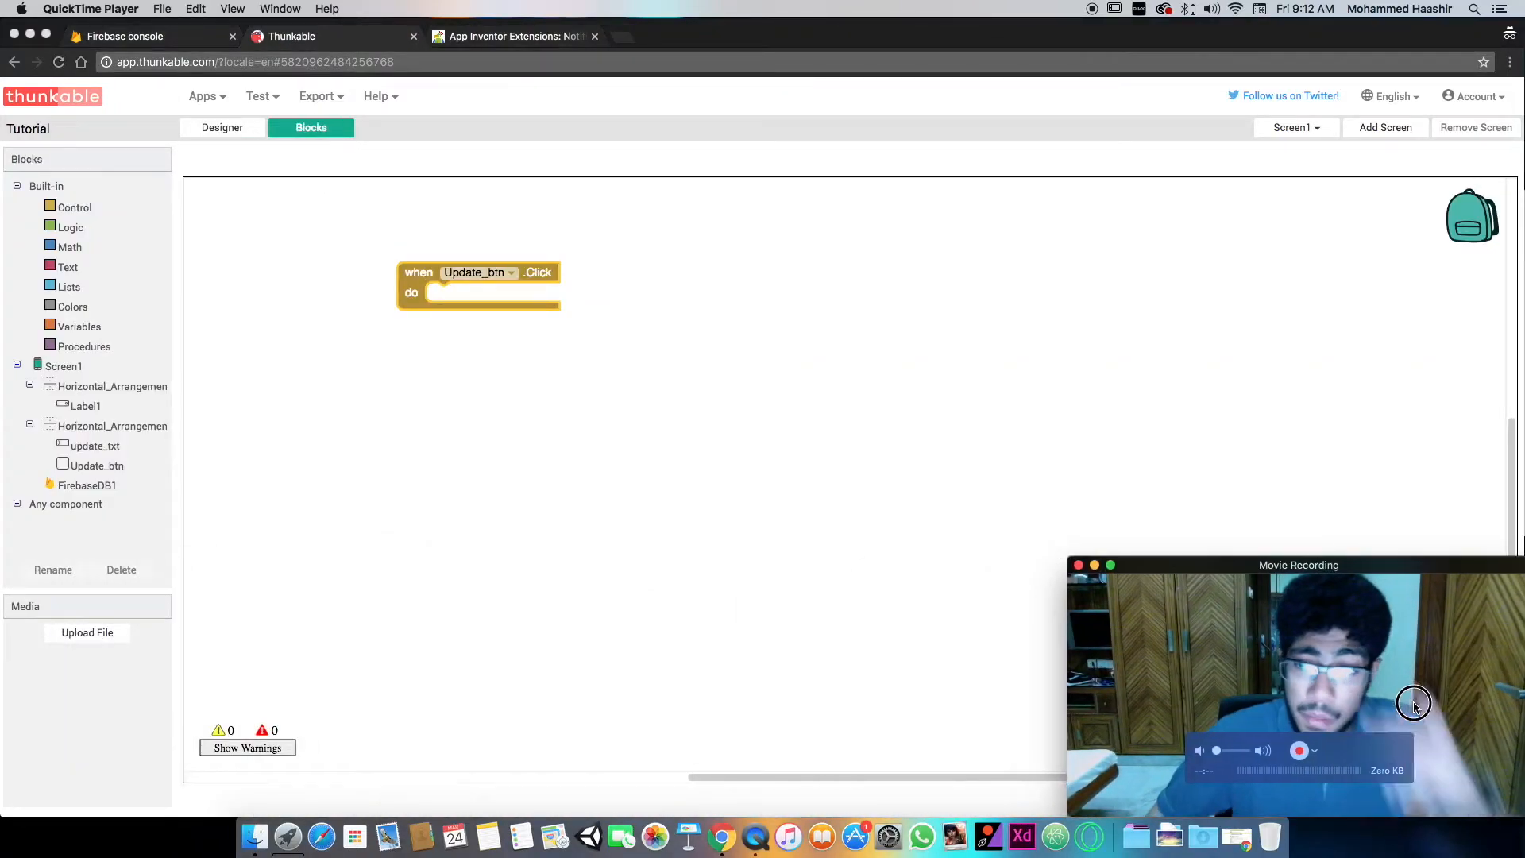
pyautogui.click(407, 411)
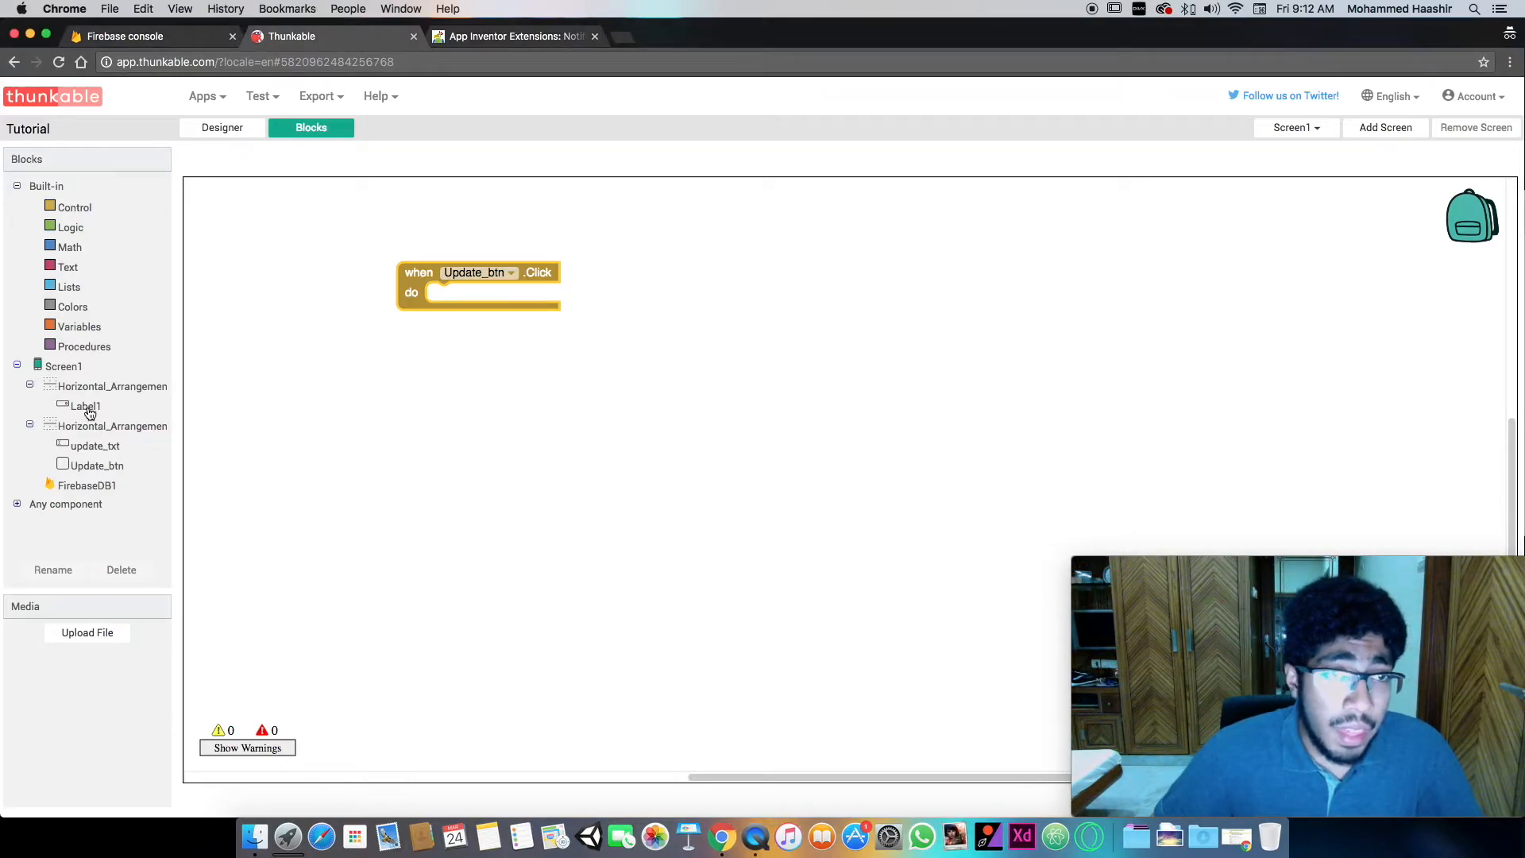
pyautogui.click(81, 486)
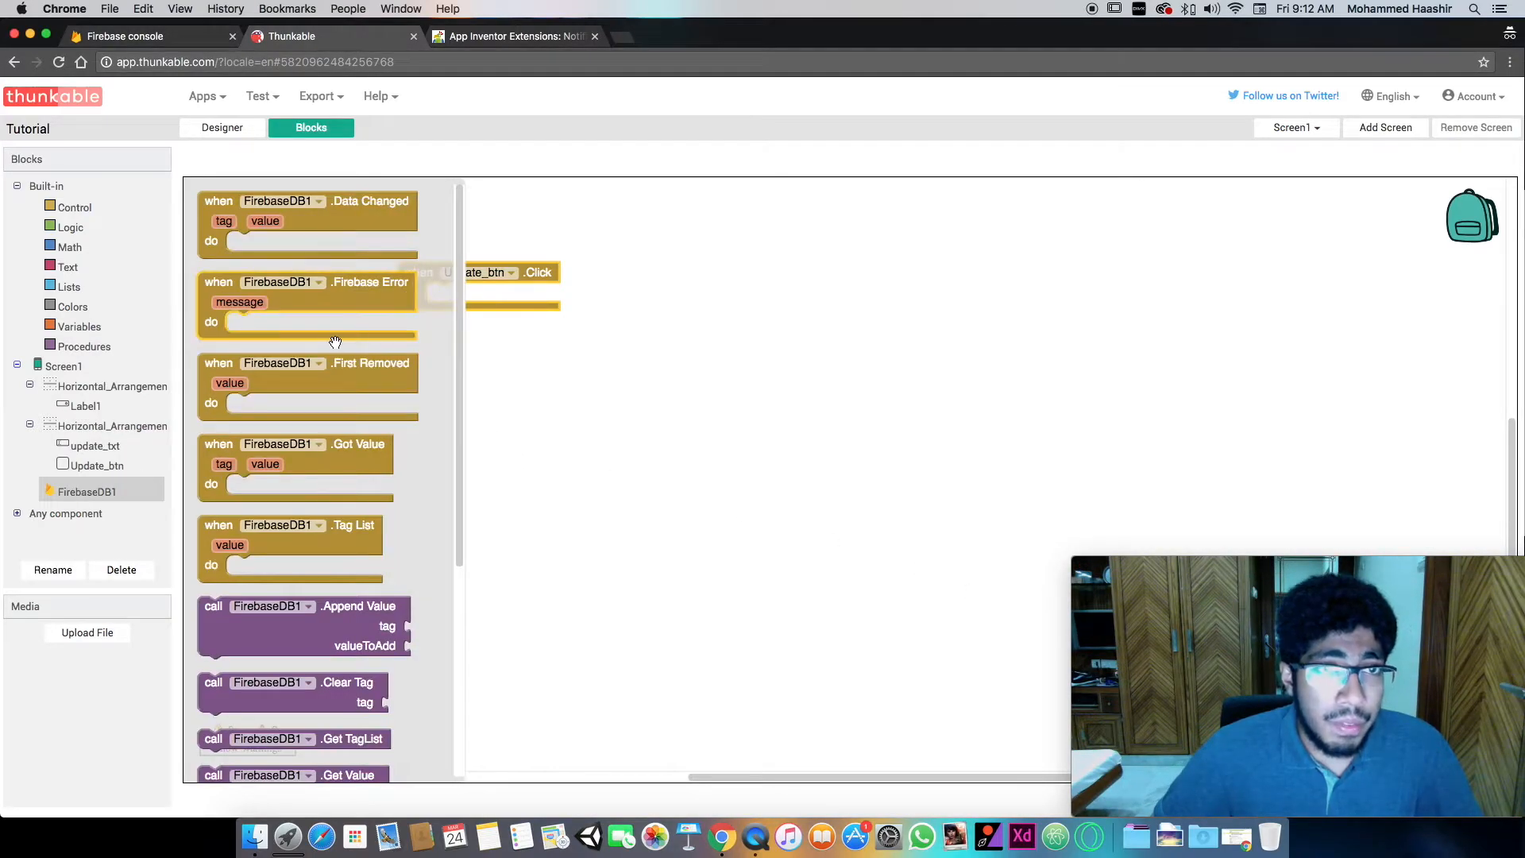
pyautogui.scroll(-3, 334, 336)
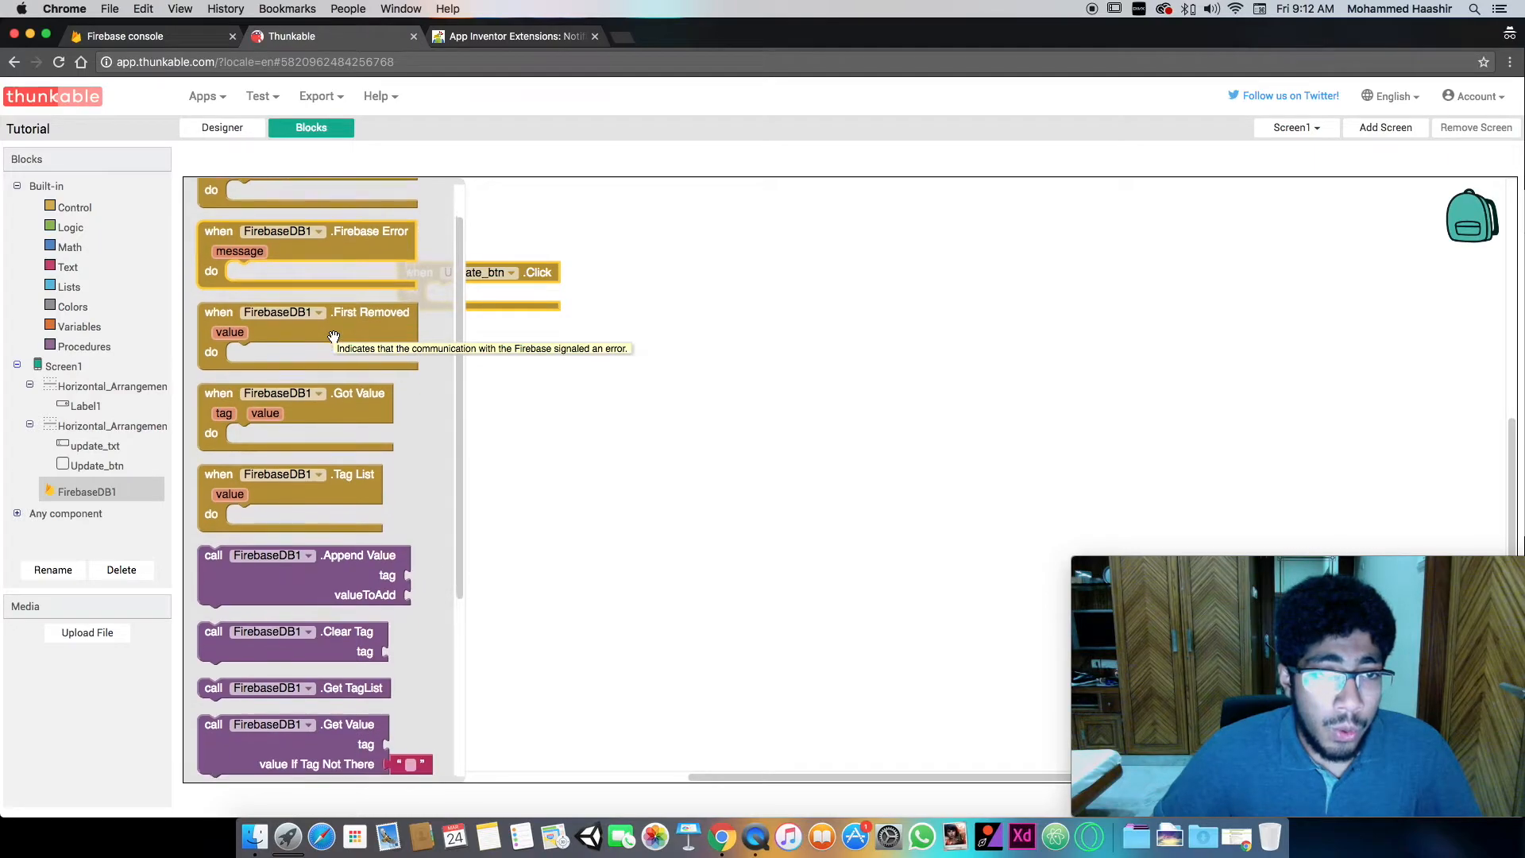
pyautogui.scroll(-5, 334, 337)
pyautogui.moveTo(369, 590); pyautogui.dragTo(602, 300)
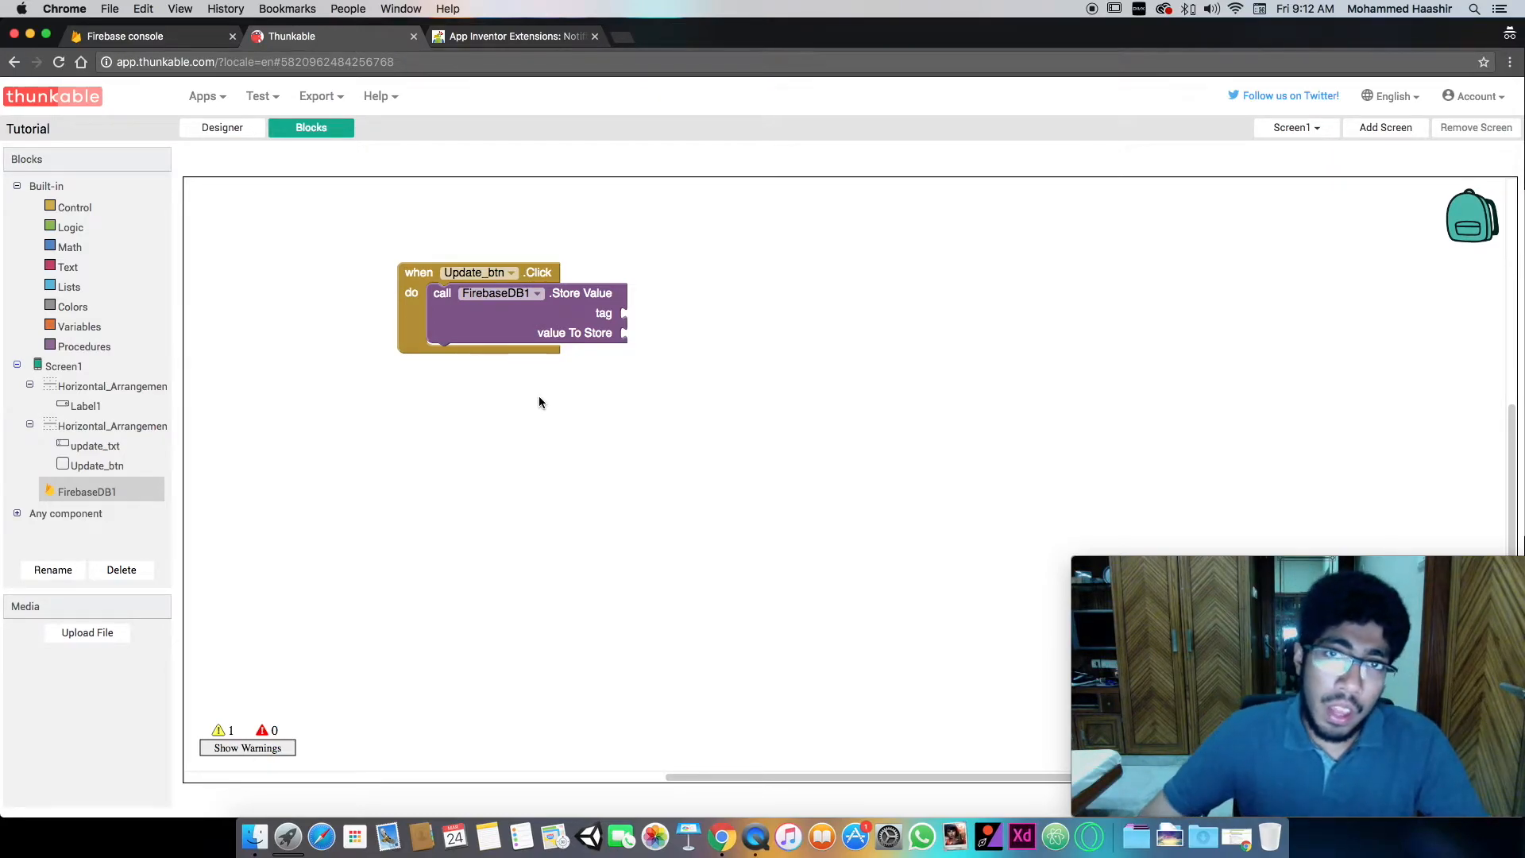
# - Add an empty text block to the workspace below the Update_btn Click event
pyautogui.click(223, 127)
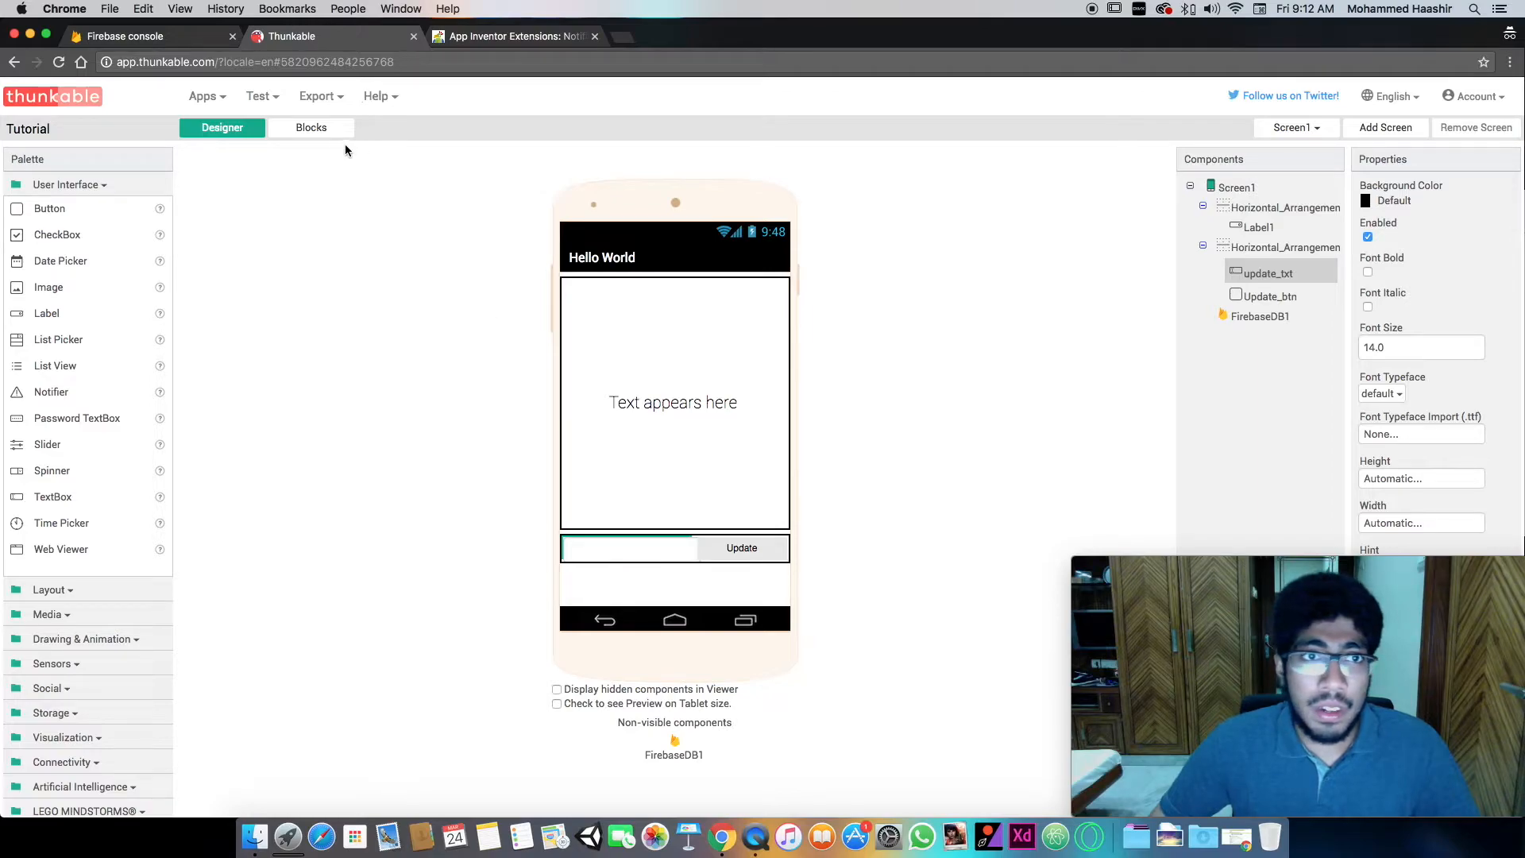
pyautogui.click(311, 127)
pyautogui.click(596, 445)
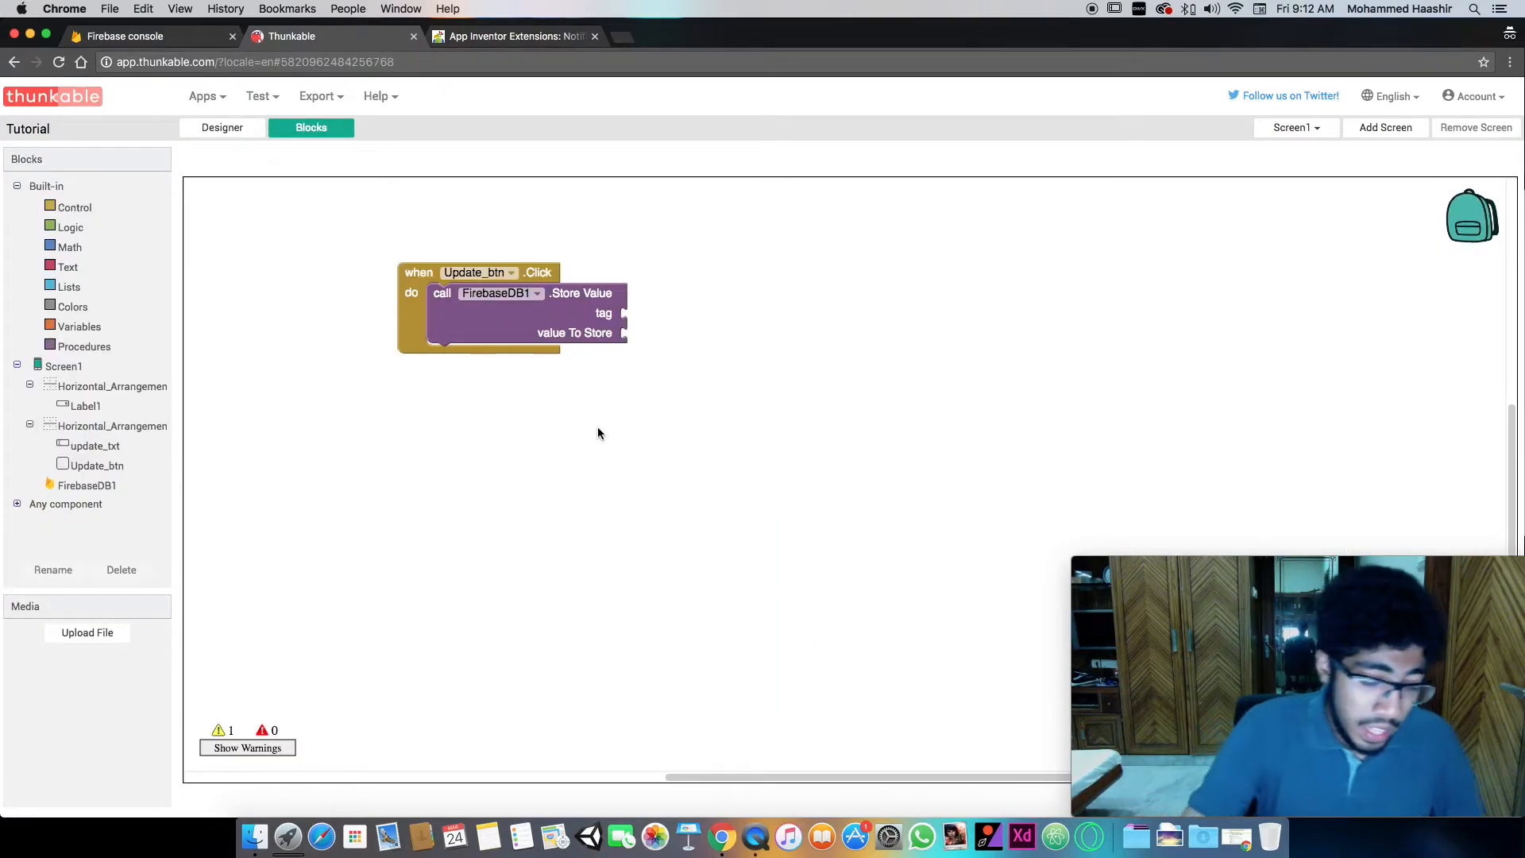
pyautogui.write('text')
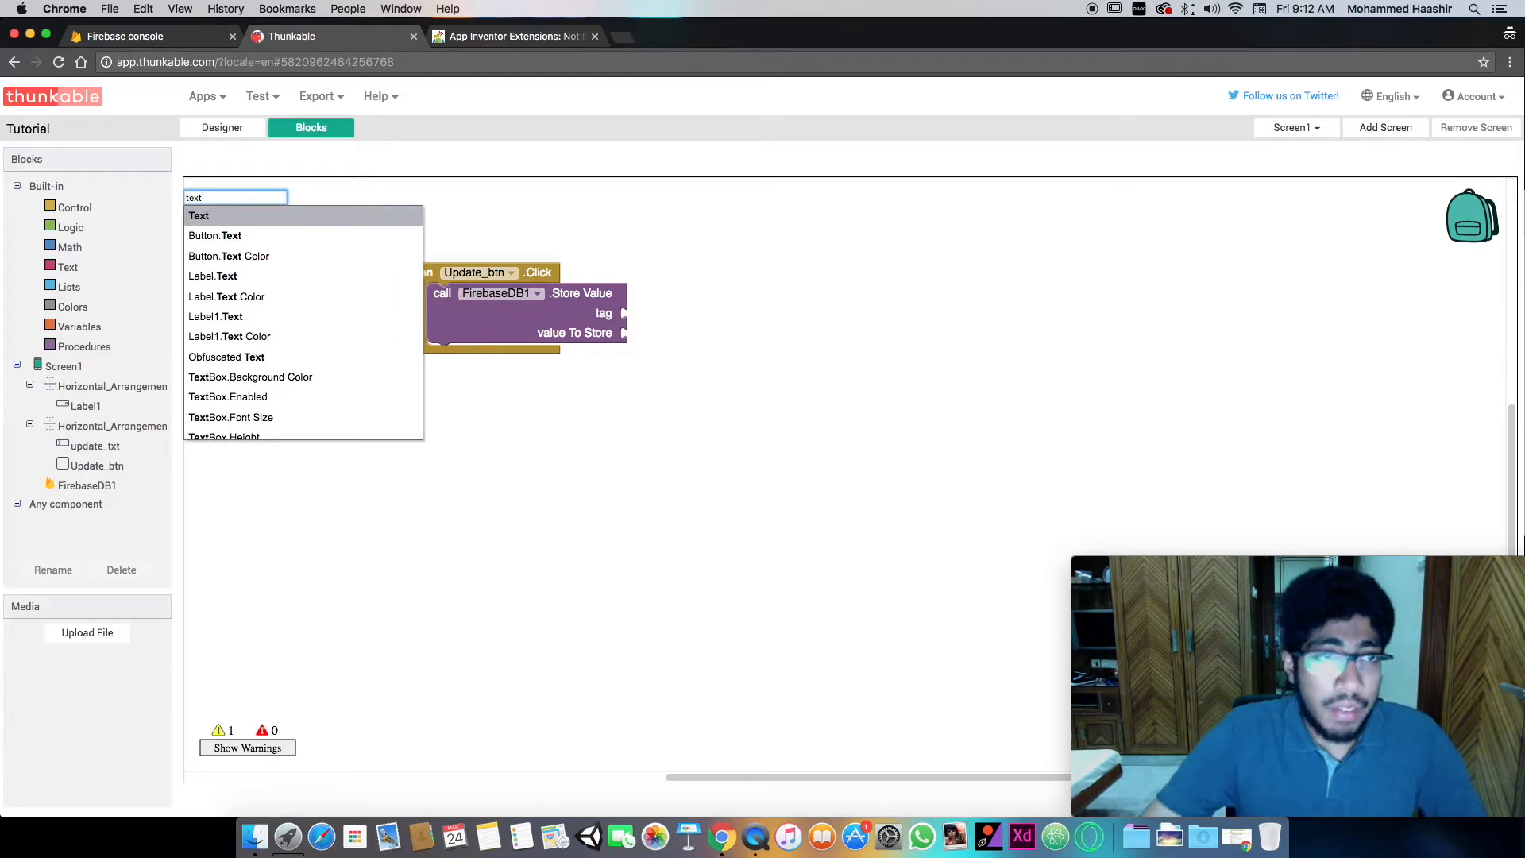
pyautogui.press('Return')
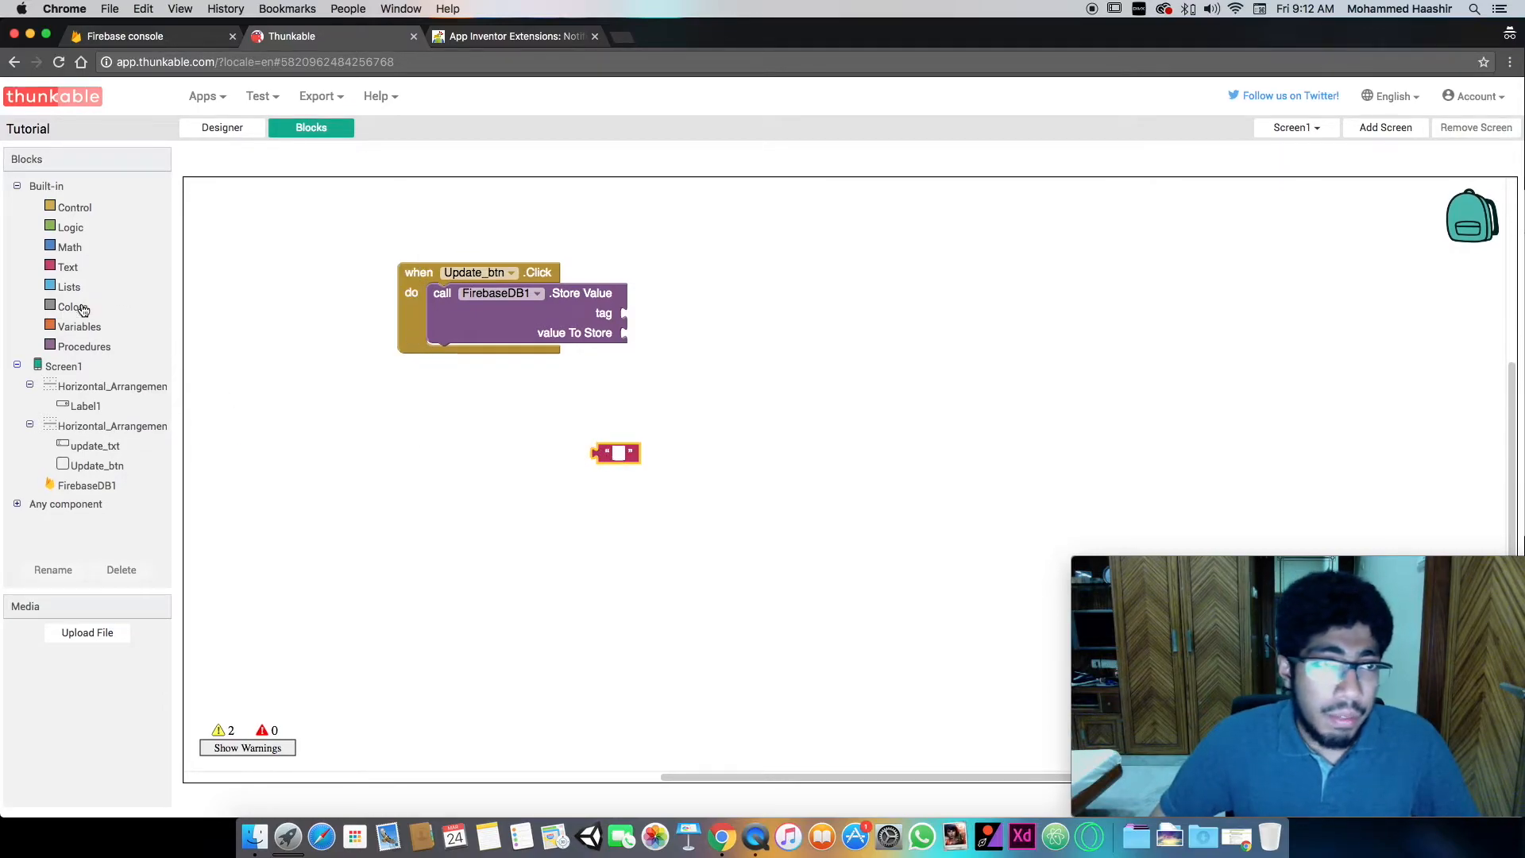
pyautogui.click(70, 269)
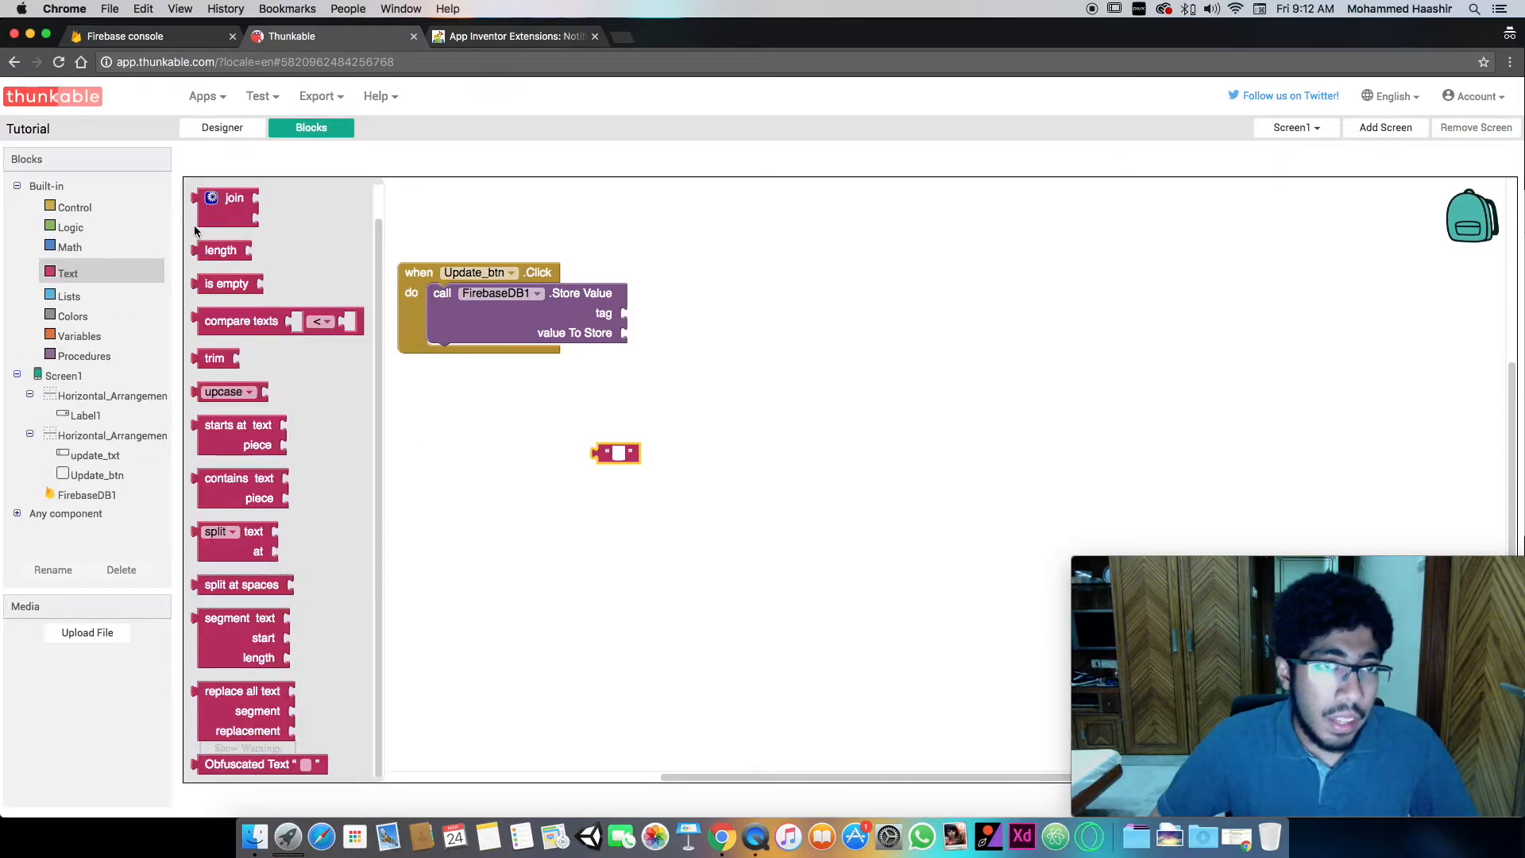
pyautogui.scroll(2, 293, 511)
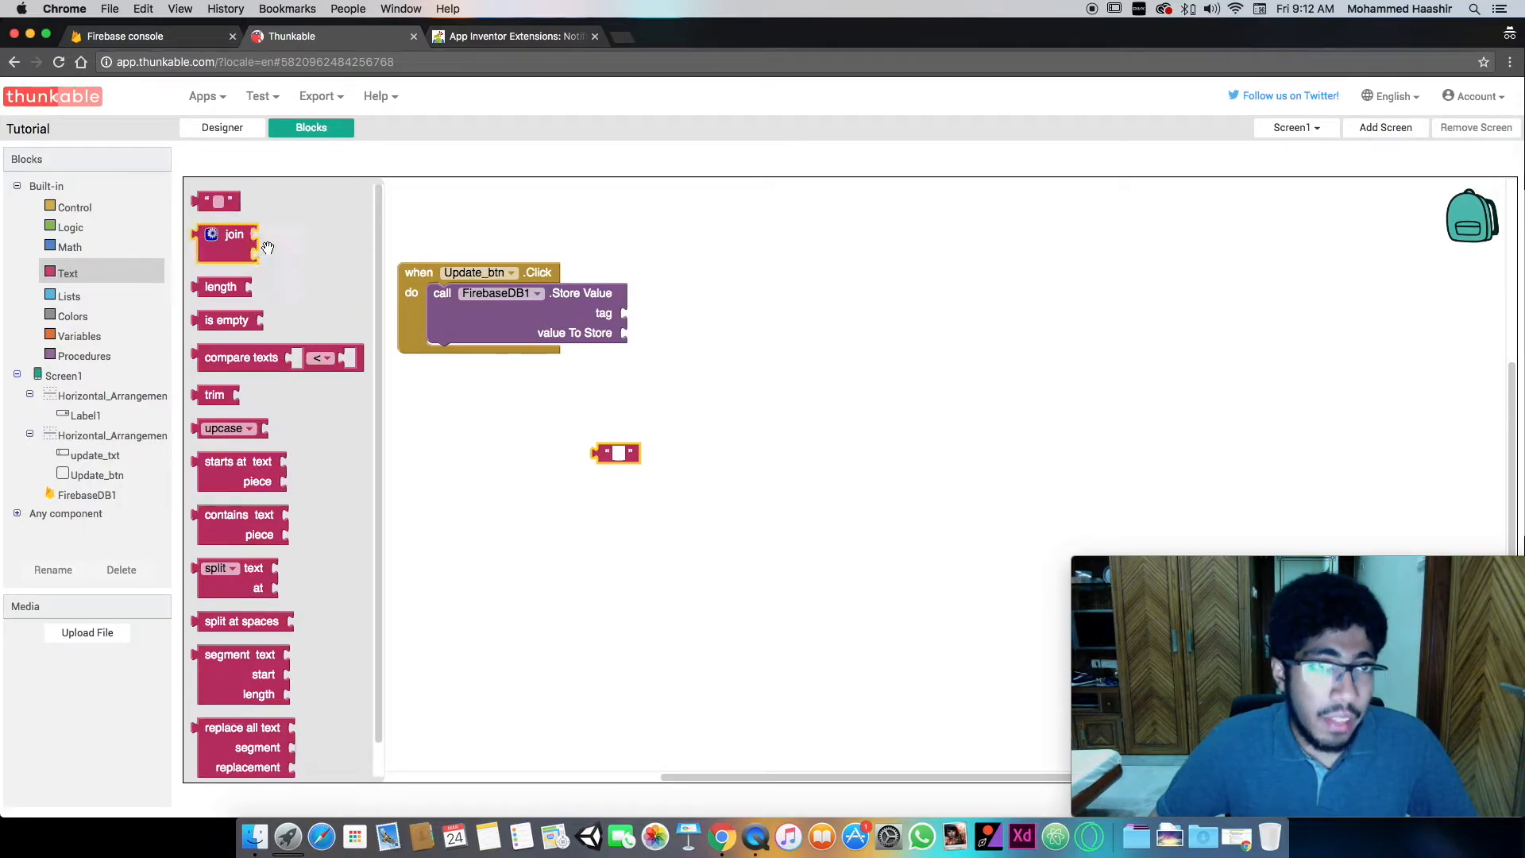
pyautogui.click(586, 504)
# - Set the text block to message and attach it as the tag of the FirebaseDB1 Store Value call
pyautogui.click(621, 453)
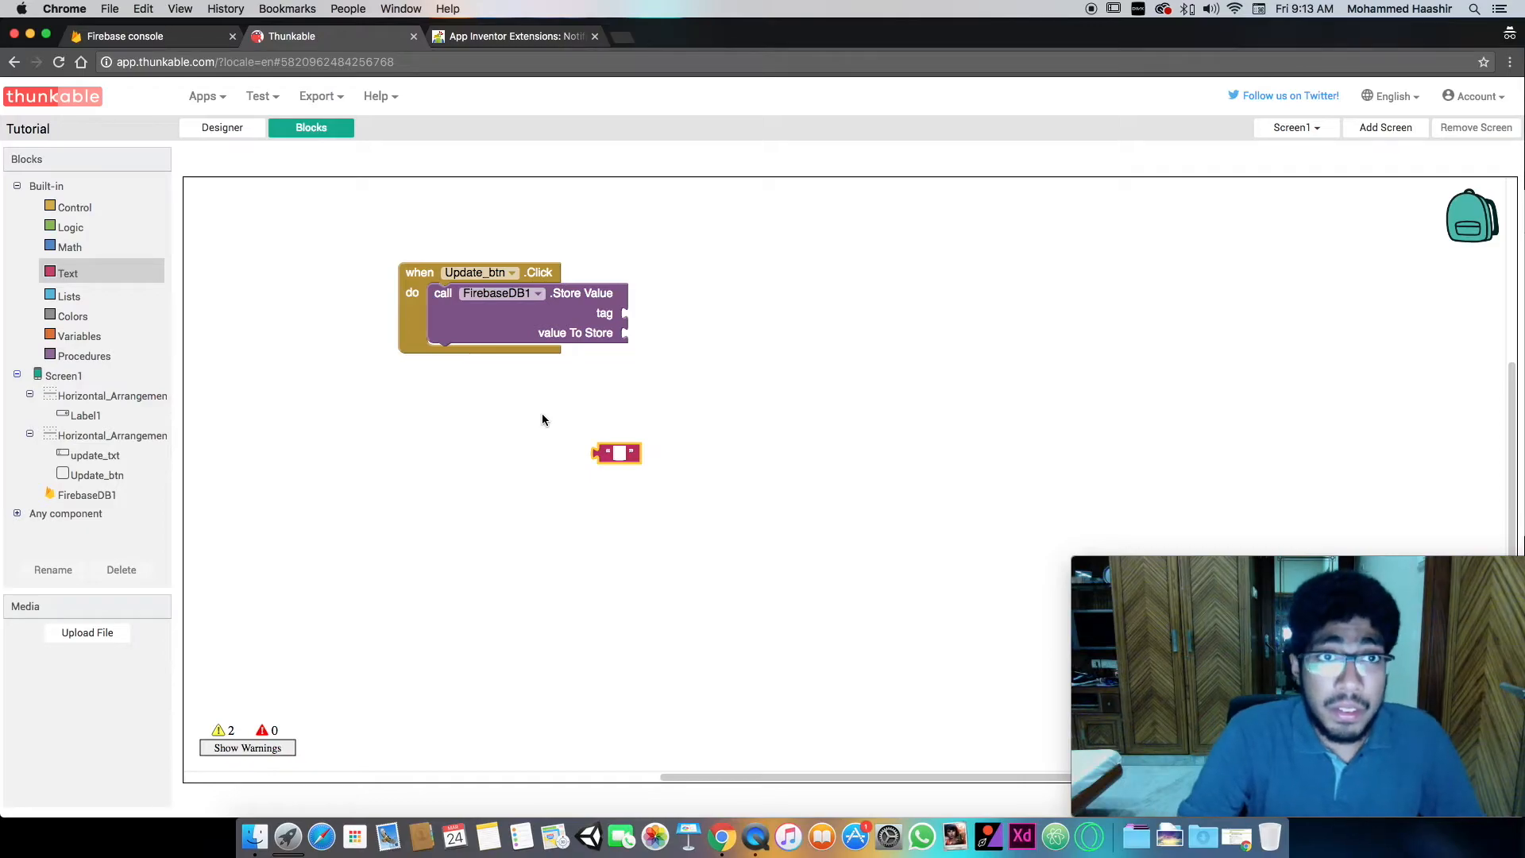
pyautogui.write('message')
pyautogui.press('Return')
pyautogui.moveTo(602, 453); pyautogui.dragTo(631, 313)
pyautogui.click(652, 376)
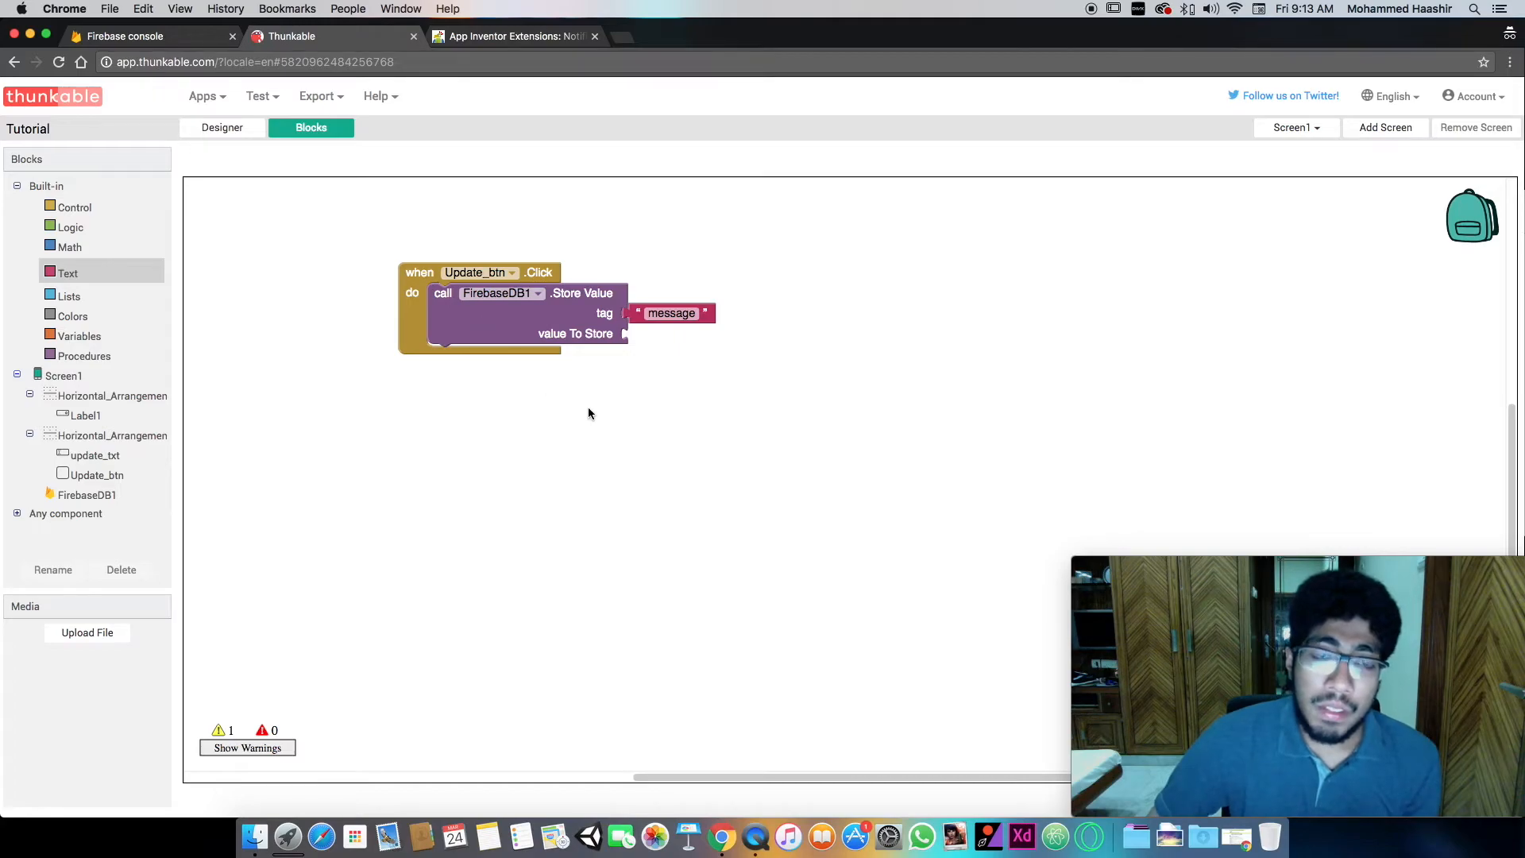
# - Attach update_txt.Text as the value to store in the FirebaseDB1 Store Value call and reposition the Update_btn Click block
pyautogui.click(222, 129)
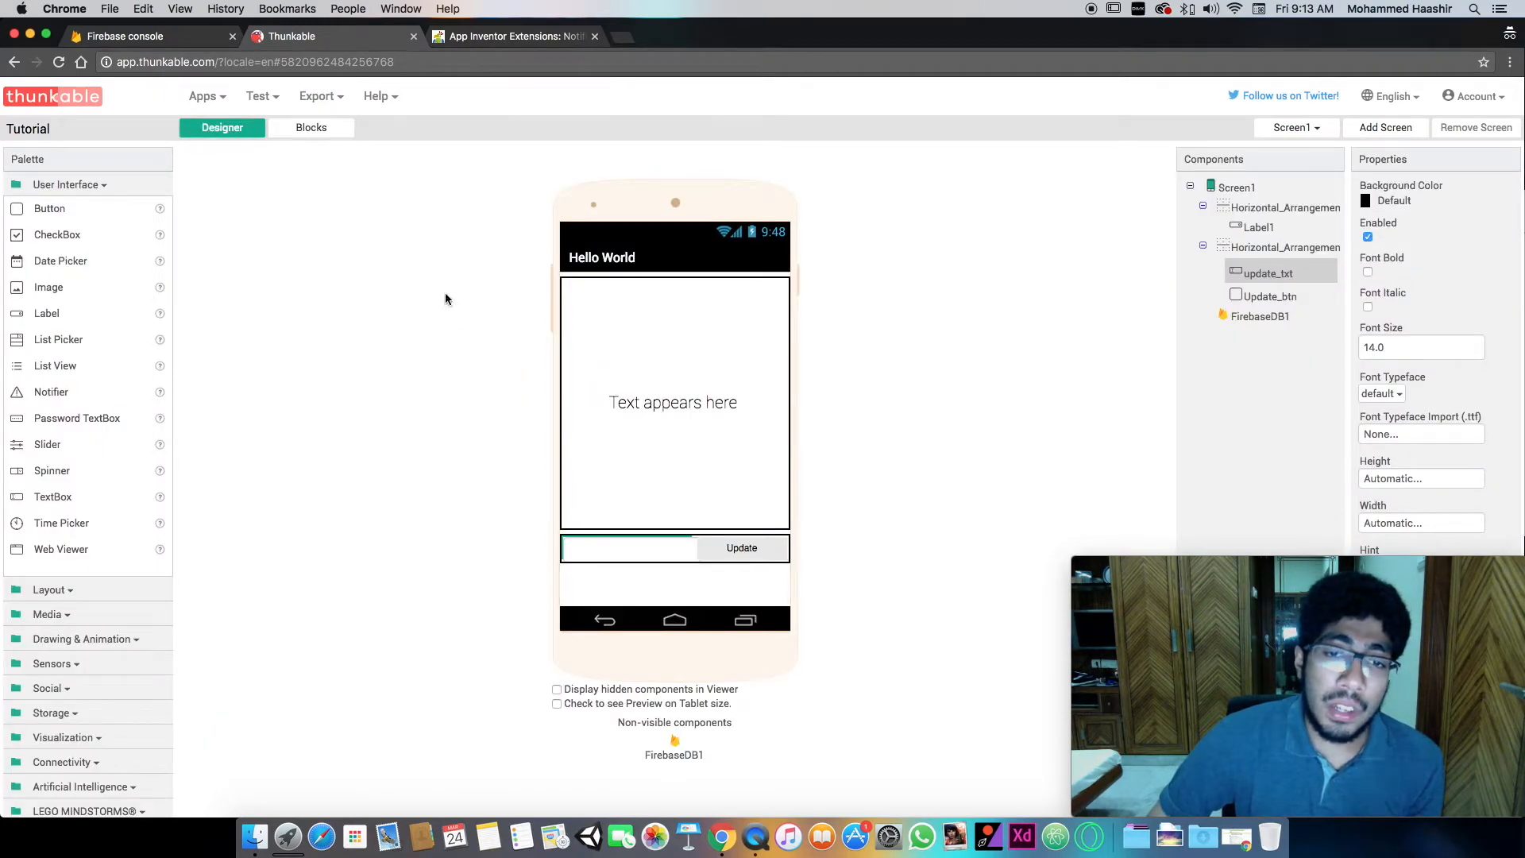
pyautogui.click(332, 128)
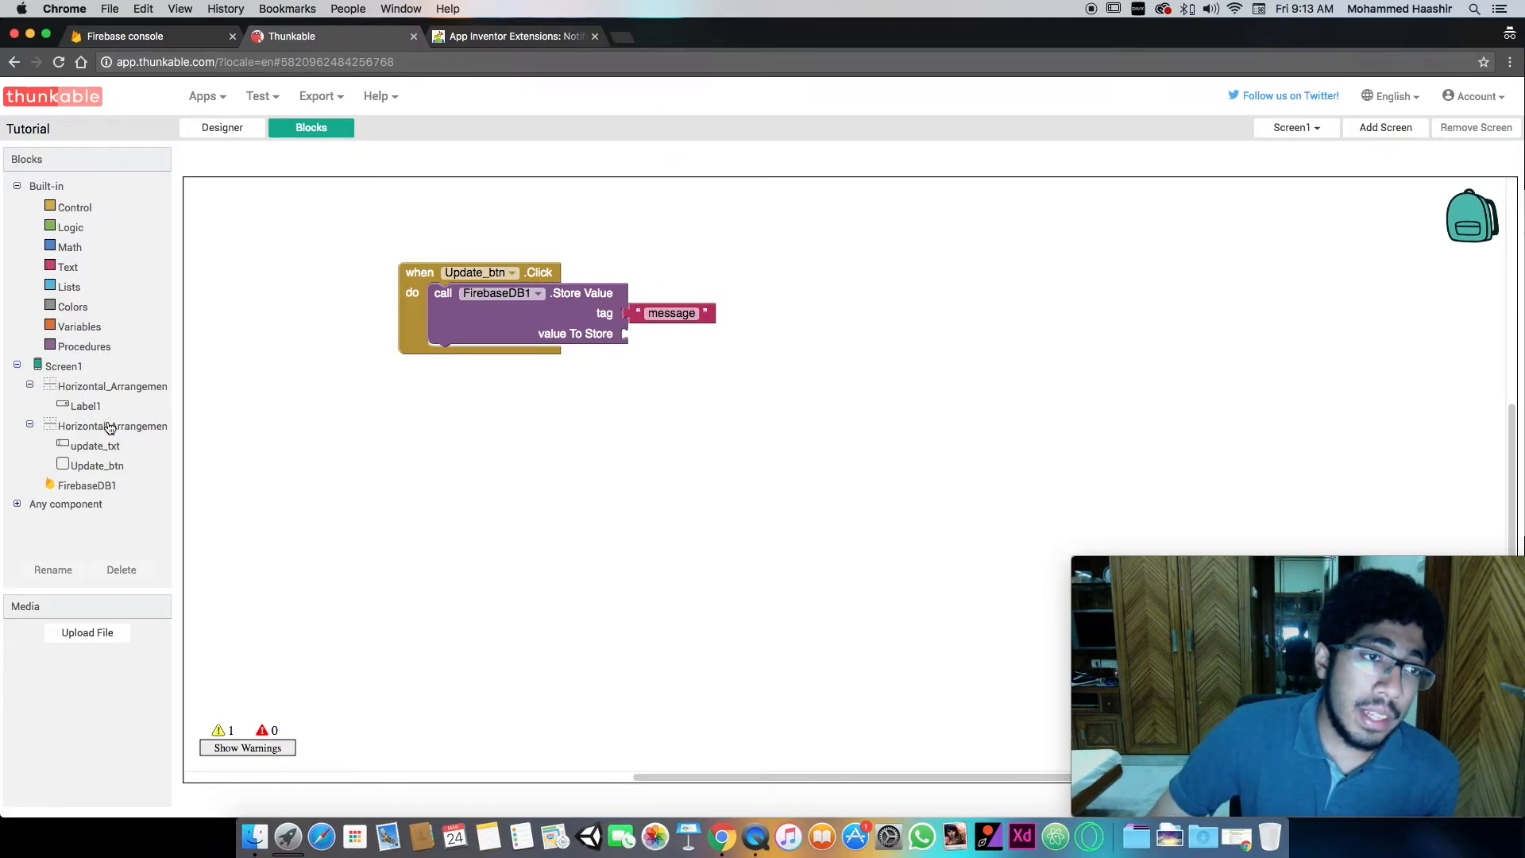
pyautogui.click(115, 453)
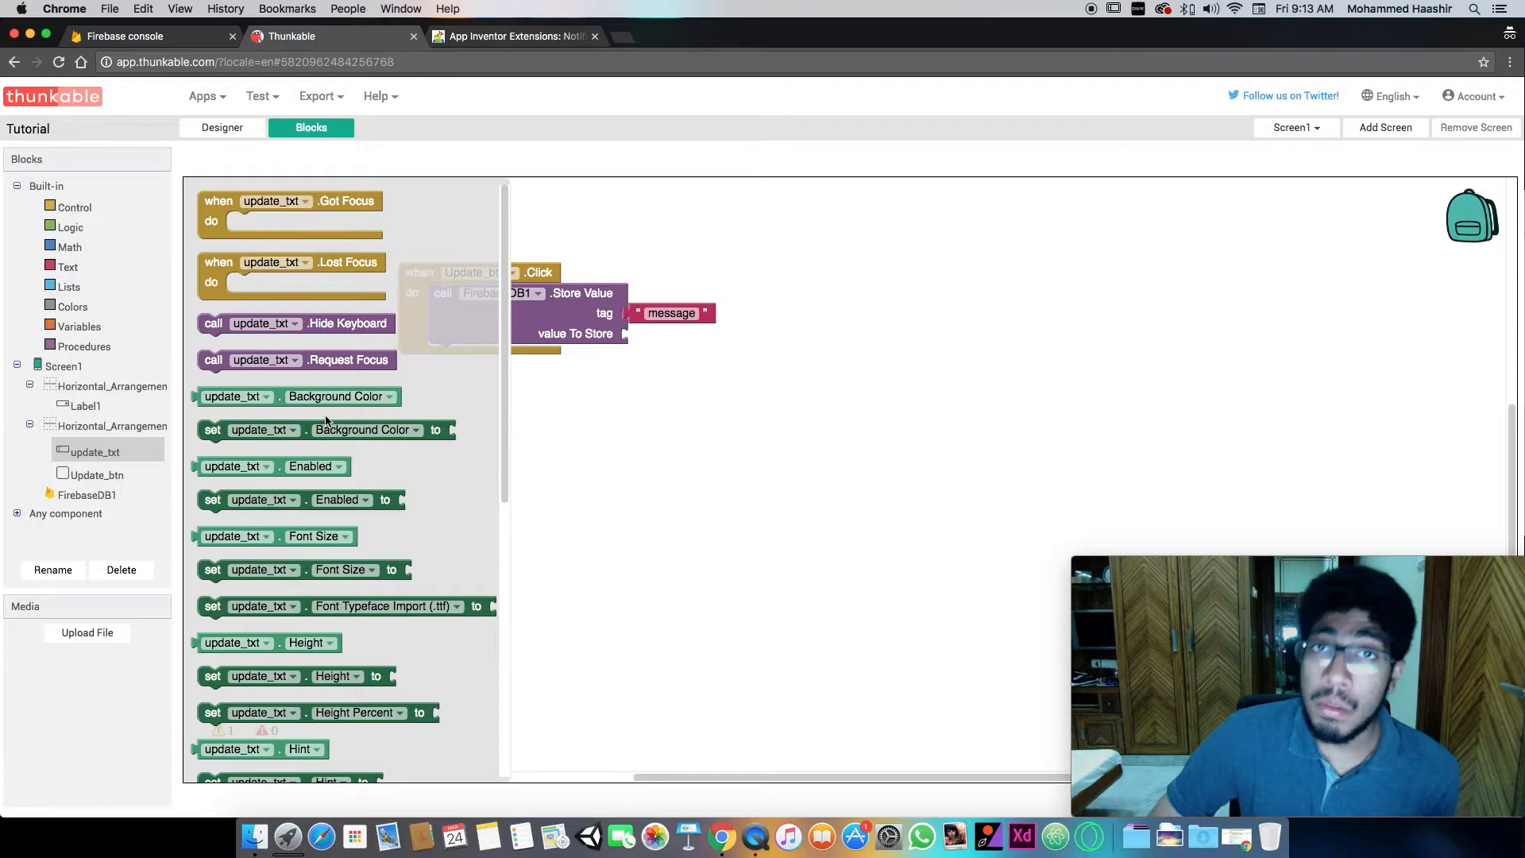
pyautogui.scroll(-5, 325, 417)
pyautogui.scroll(-2, 325, 414)
pyautogui.moveTo(285, 586); pyautogui.dragTo(729, 345)
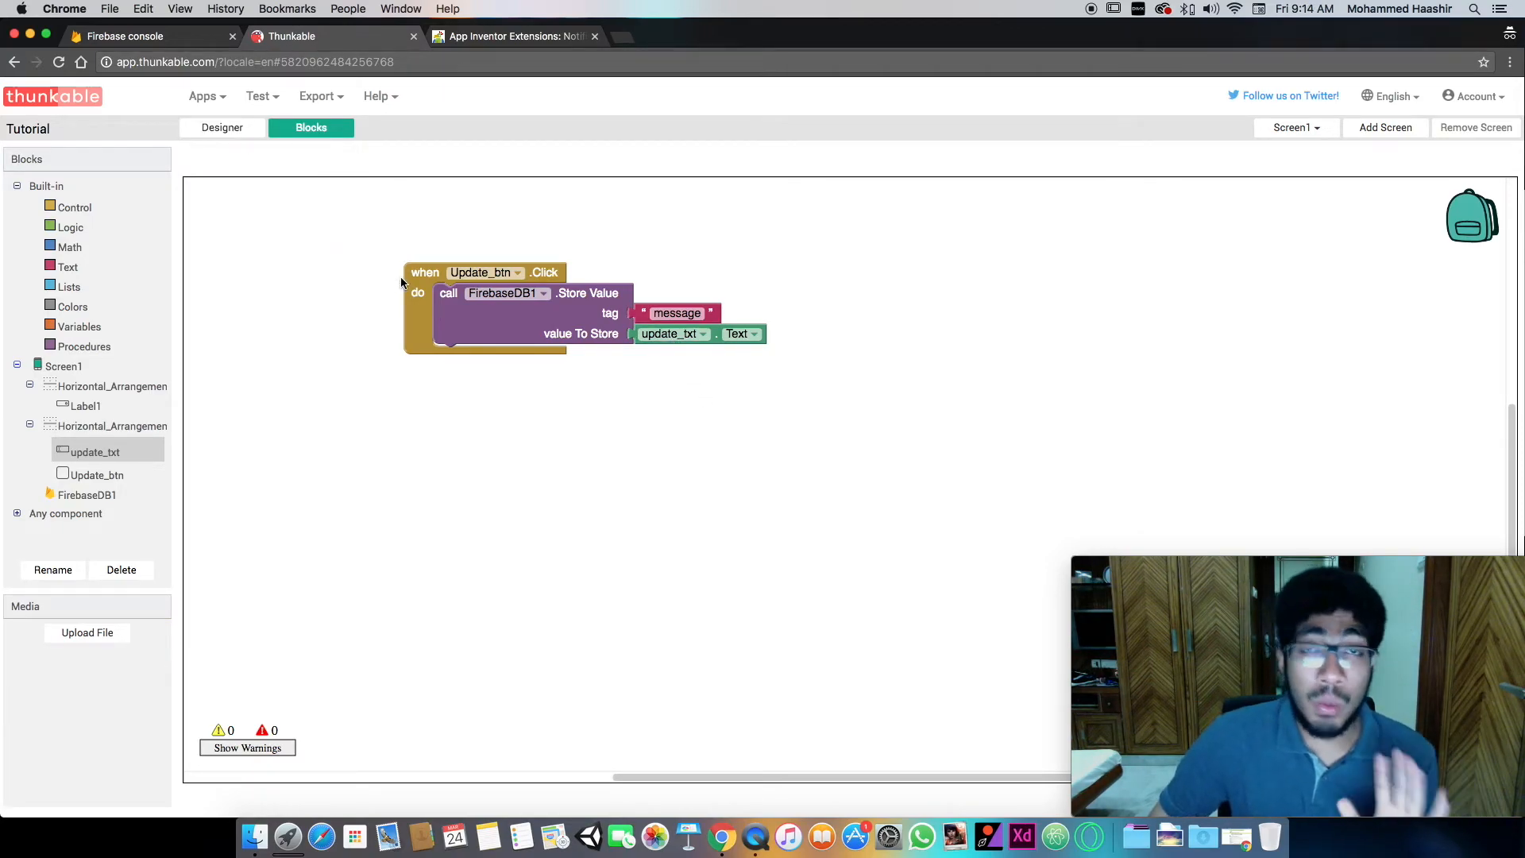
pyautogui.moveTo(404, 281); pyautogui.dragTo(343, 292)
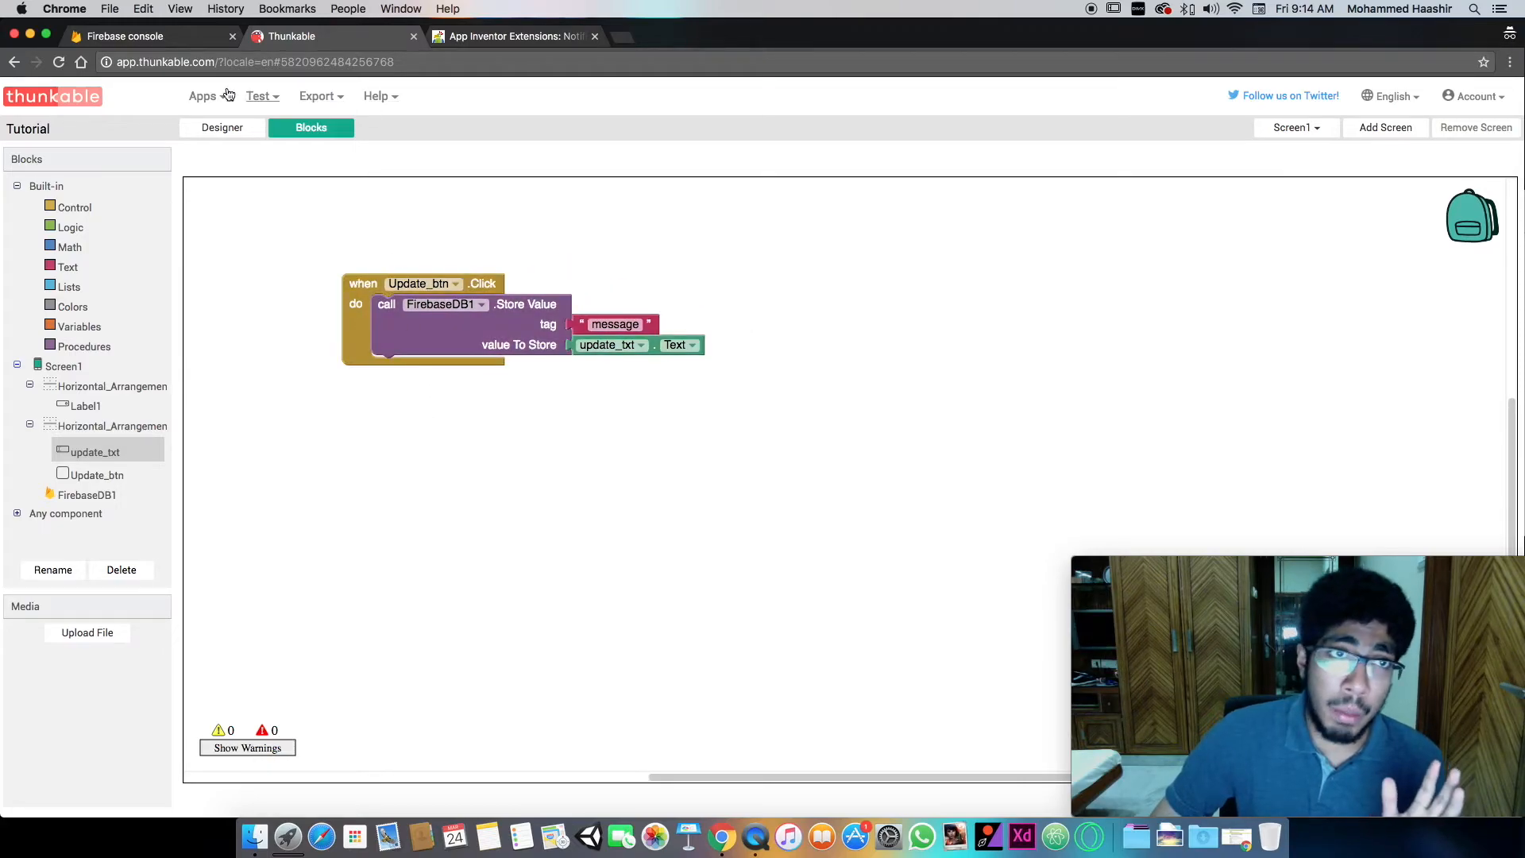
# - Rename the "Text appears here" label in the designer as Result
pyautogui.click(230, 128)
pyautogui.click(684, 401)
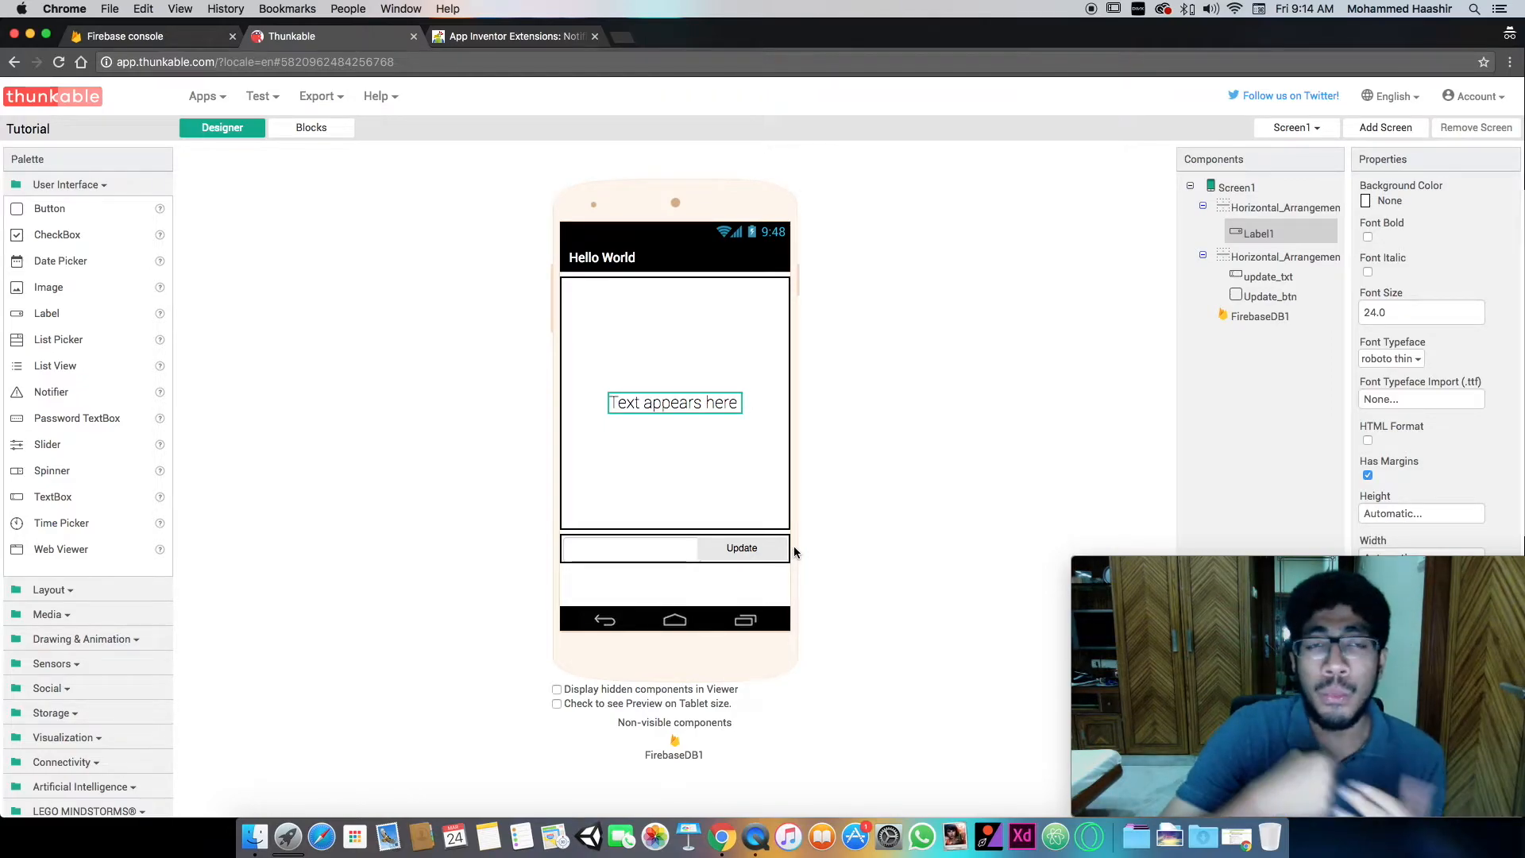
pyautogui.click(309, 131)
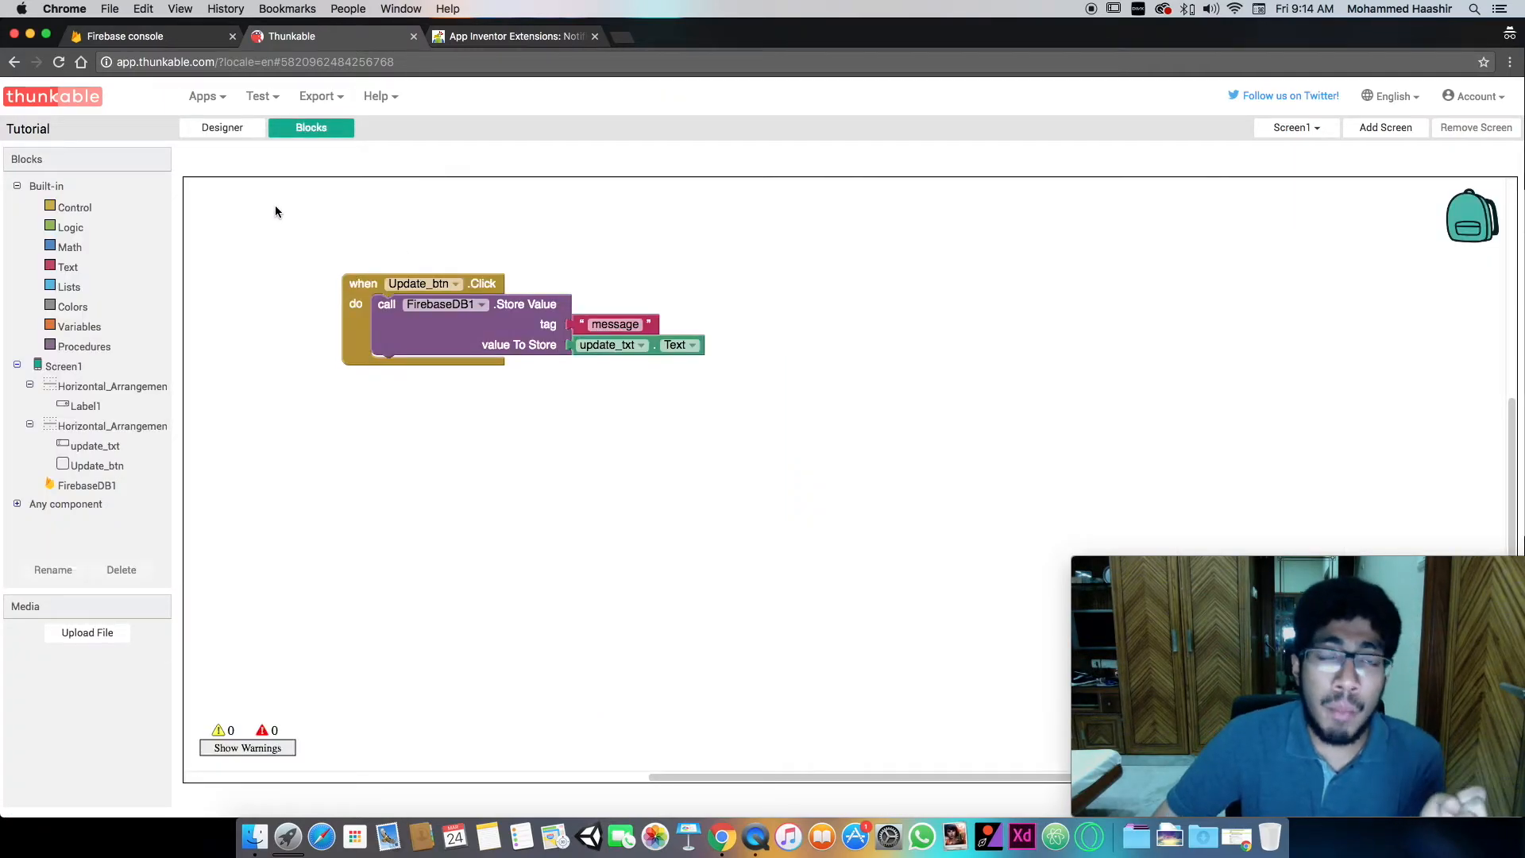
pyautogui.click(222, 127)
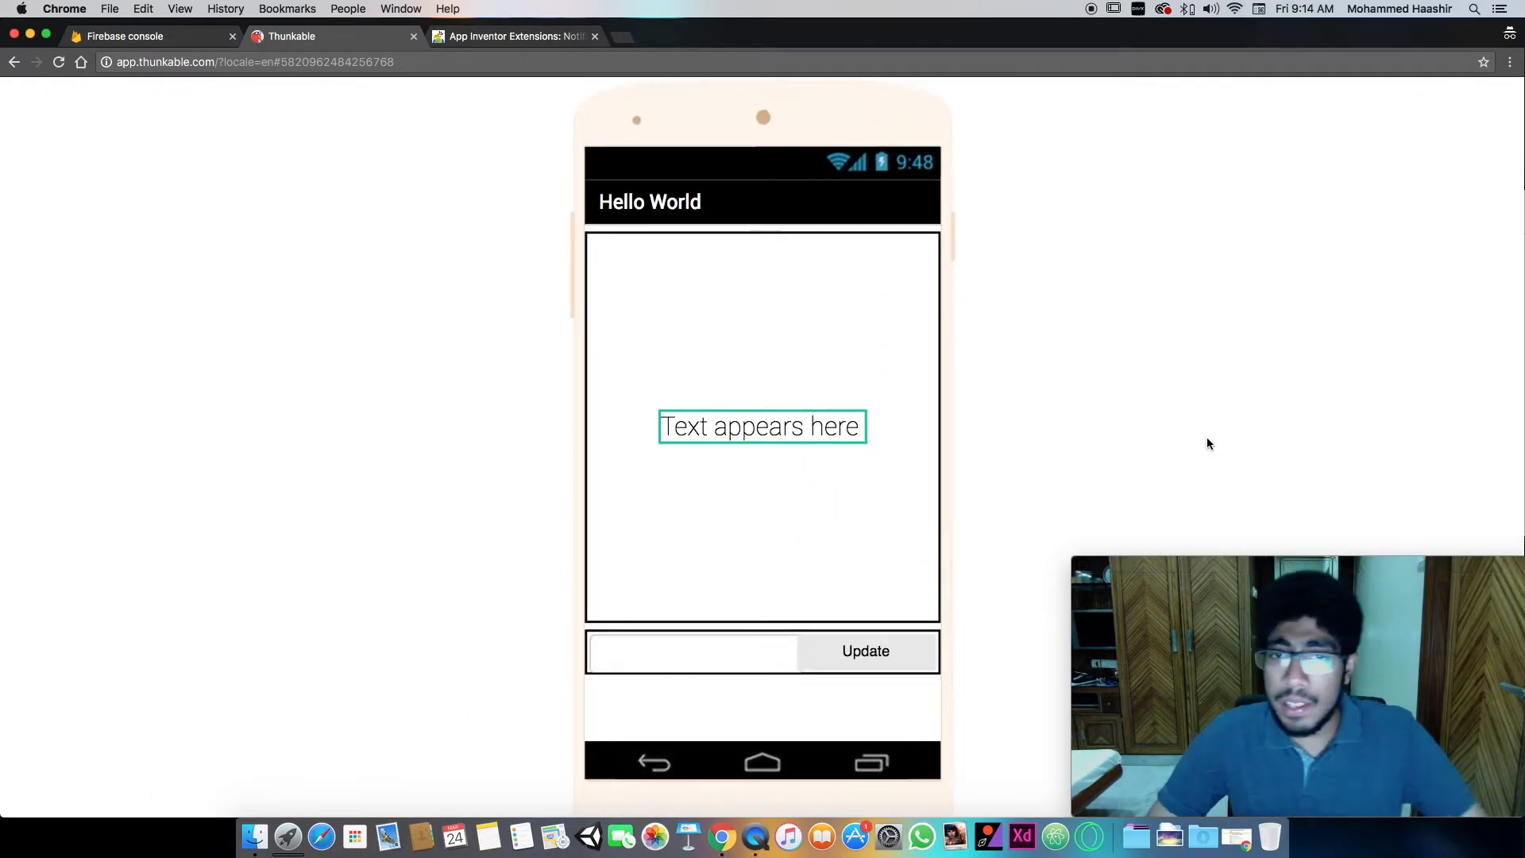
pyautogui.click(1305, 626)
pyautogui.moveTo(1305, 626); pyautogui.dragTo(247, 613)
pyautogui.click(1237, 570)
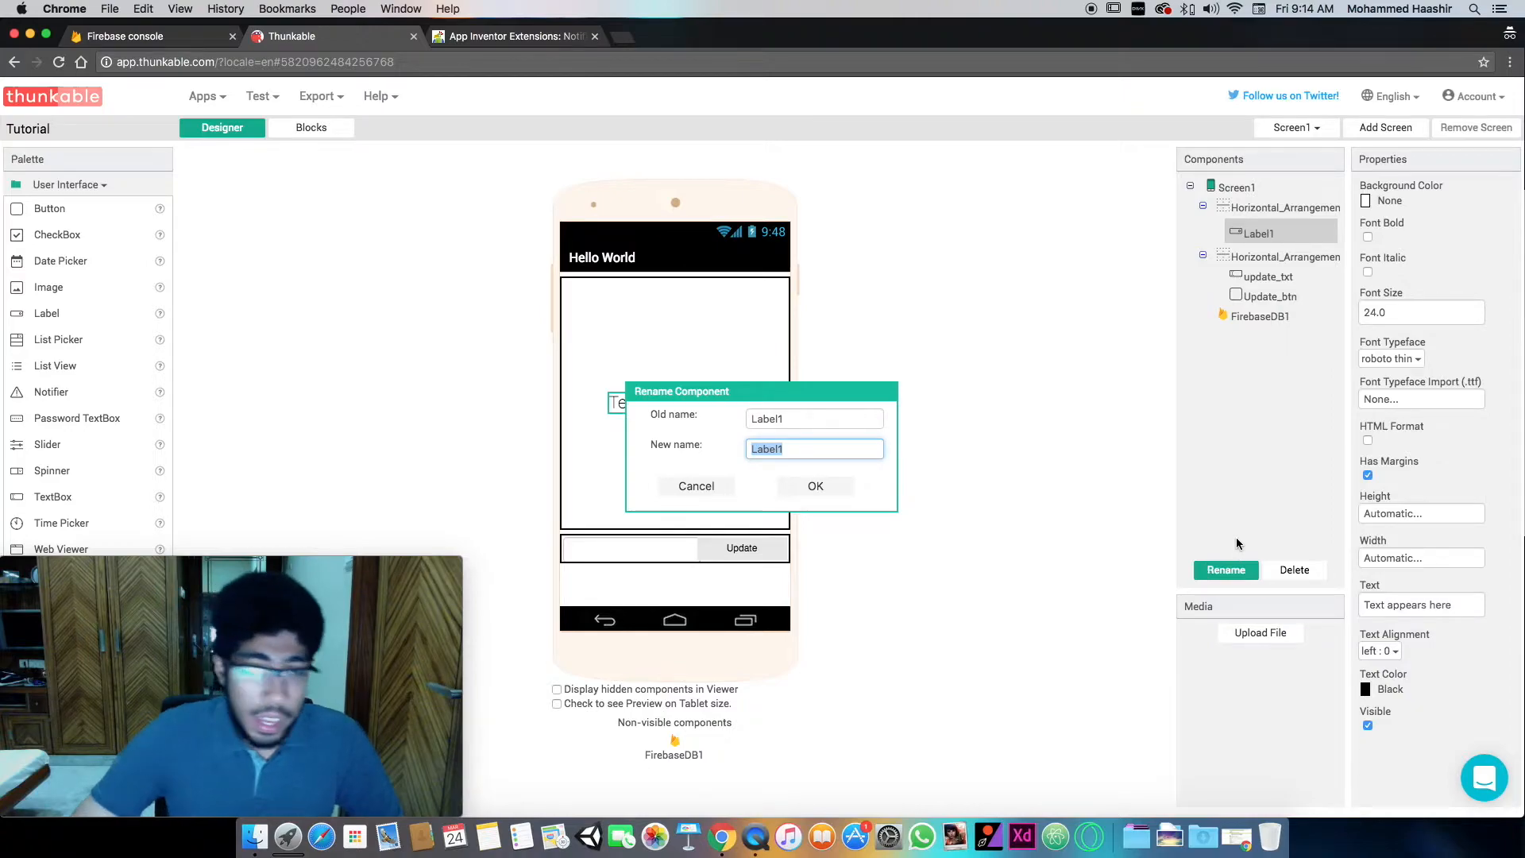
pyautogui.write('Result')
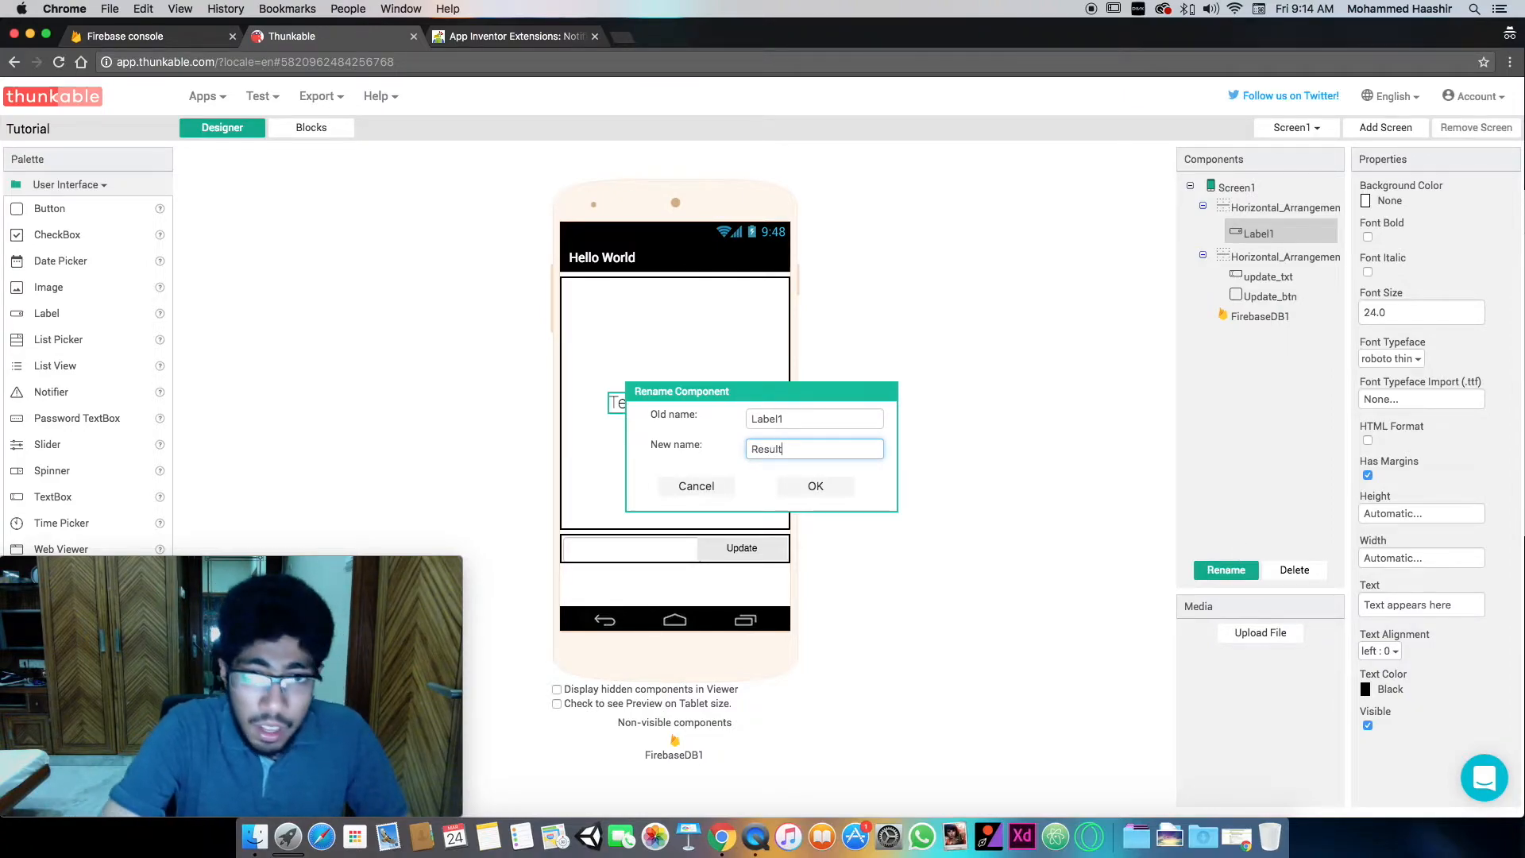
pyautogui.press('Return')
# - Return to the block editor and place a FirebaseDB1 Data Changed event block below the Update_btn Click event
pyautogui.click(311, 127)
pyautogui.moveTo(279, 633); pyautogui.dragTo(1324, 627)
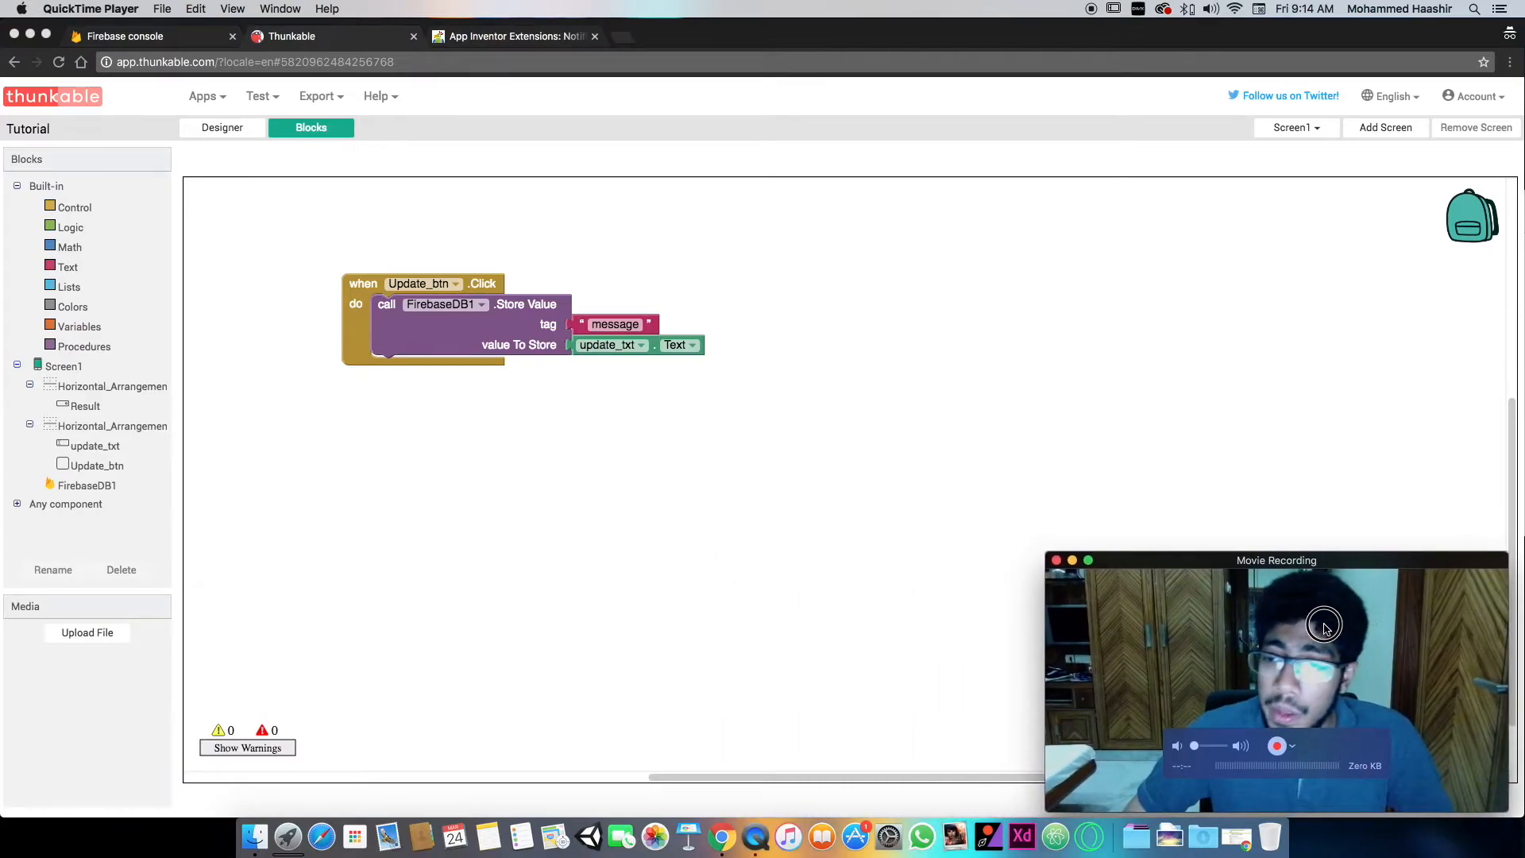
pyautogui.click(377, 443)
pyautogui.click(101, 485)
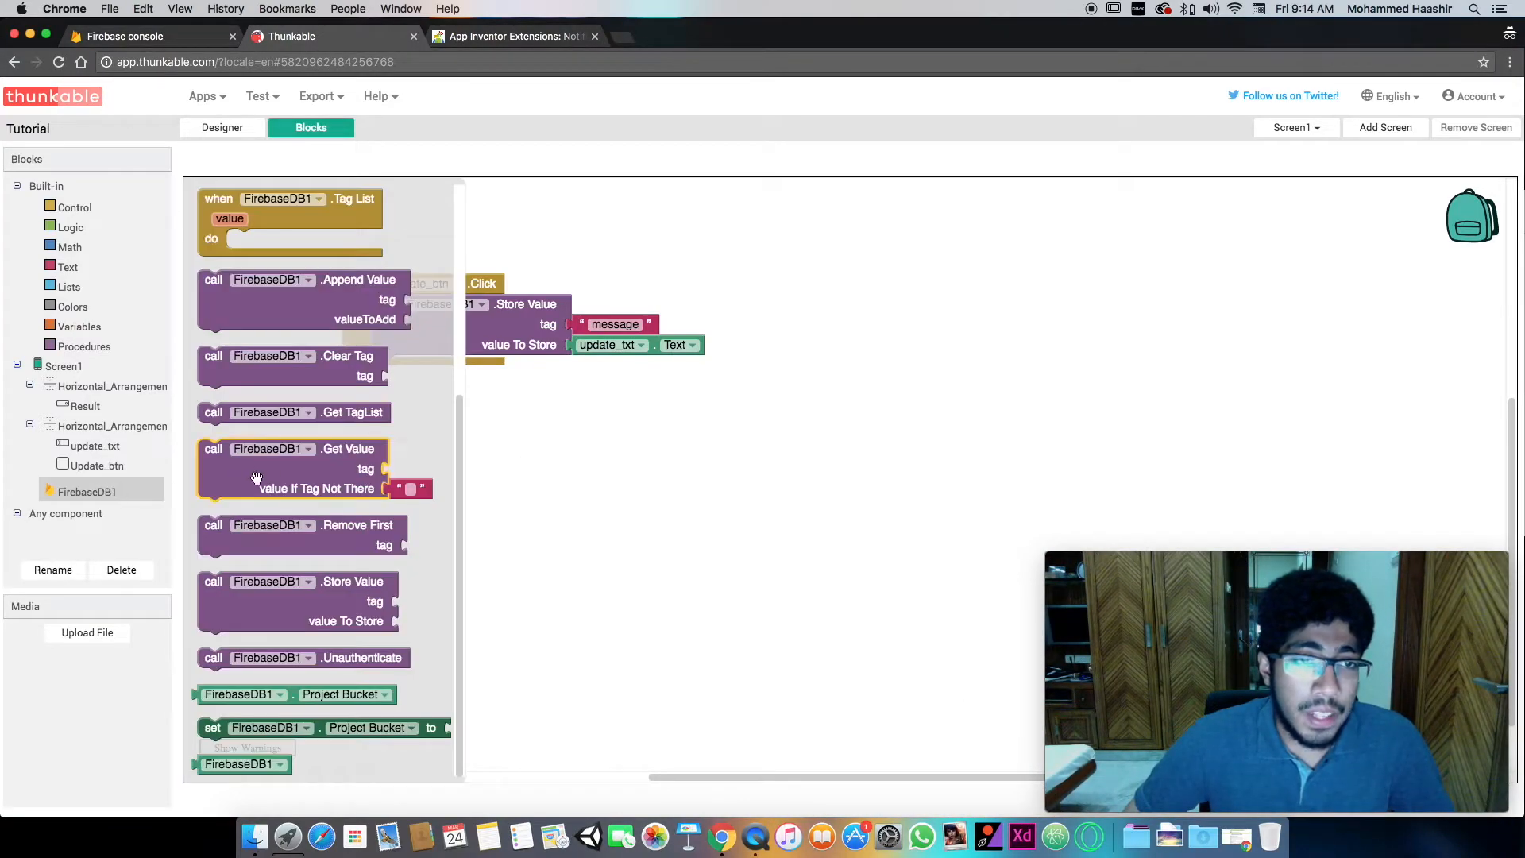
pyautogui.scroll(5, 326, 257)
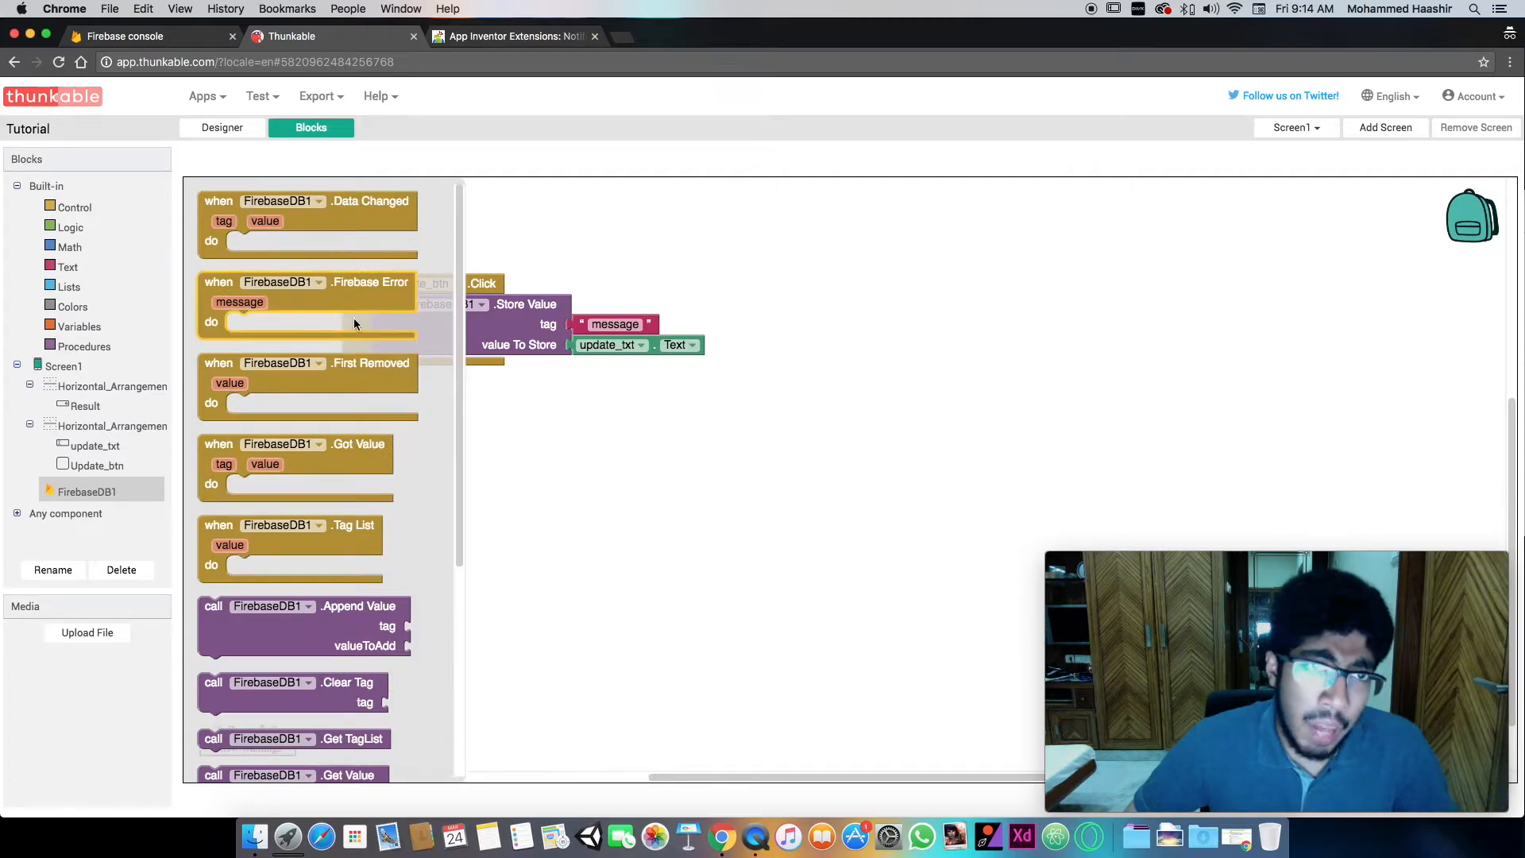
pyautogui.moveTo(335, 220); pyautogui.dragTo(472, 414)
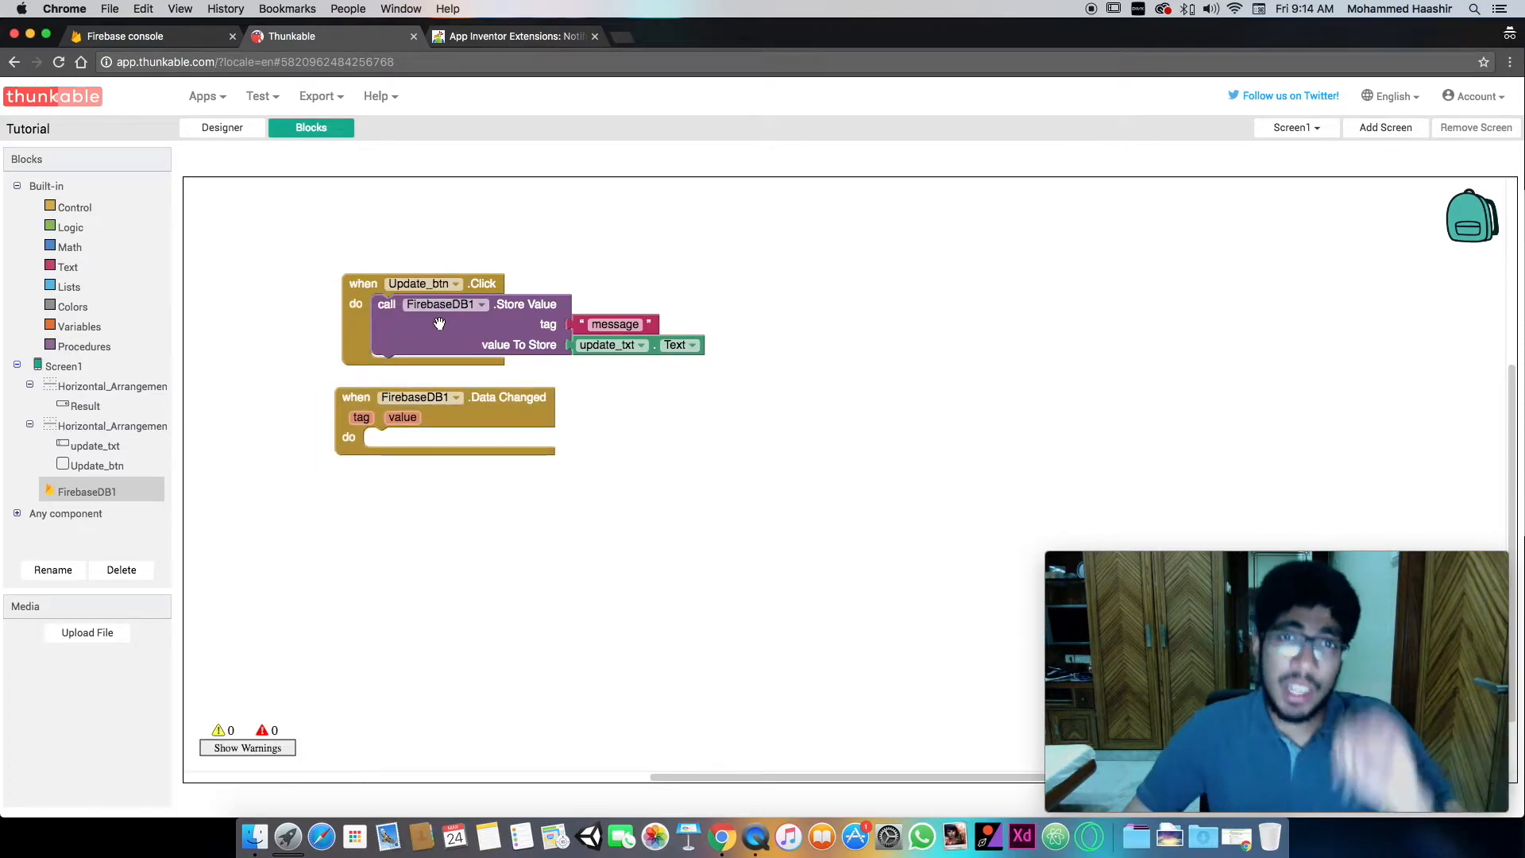
# - Examine the Realtime Database data in the Firebase console and the FirebaseDB1 properties in Thunkable's designer
pyautogui.click(165, 41)
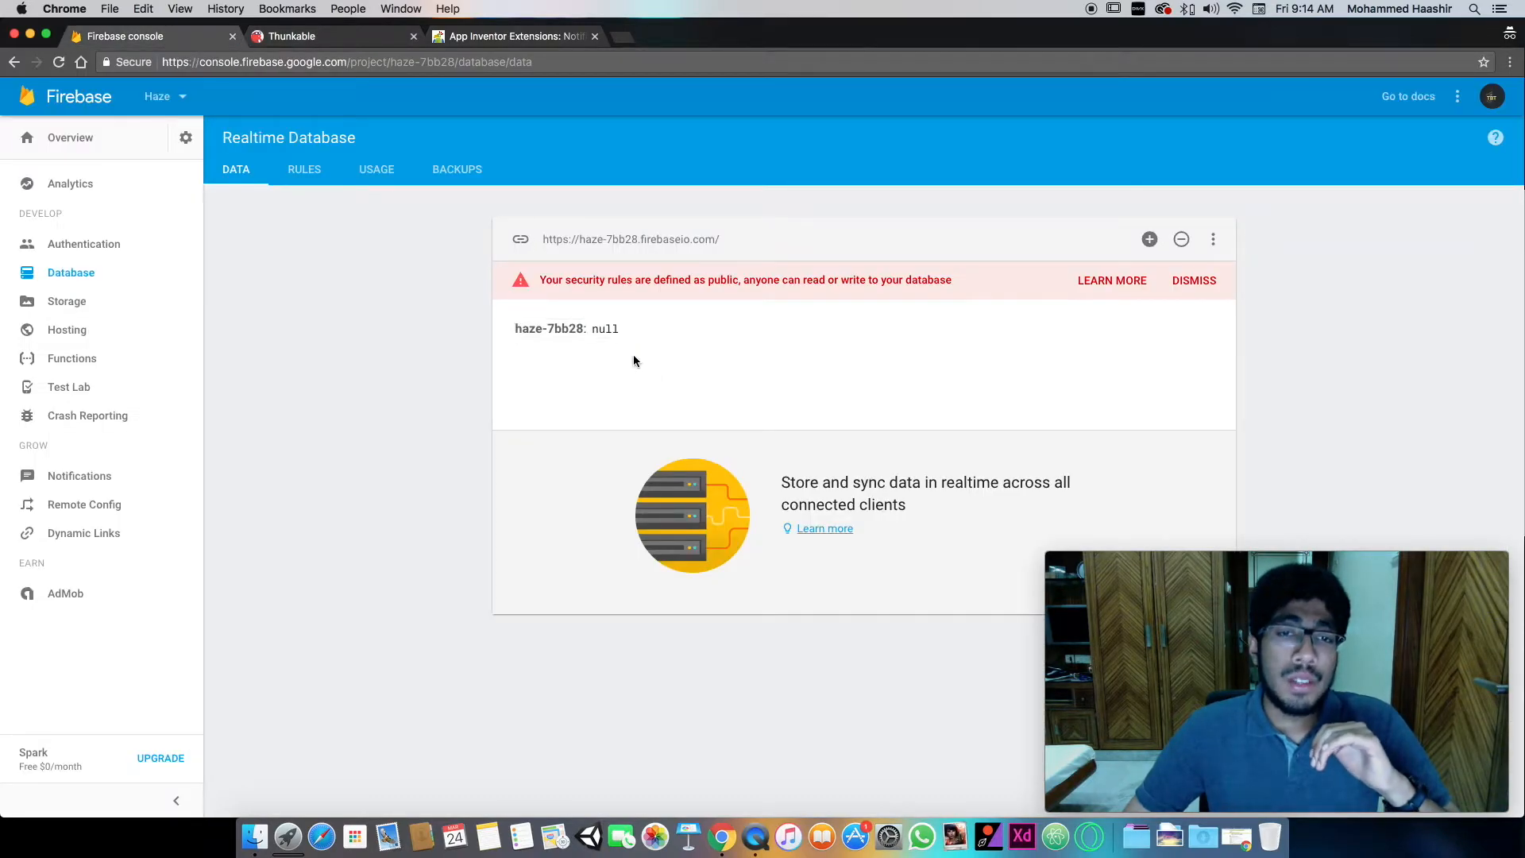
pyautogui.click(302, 35)
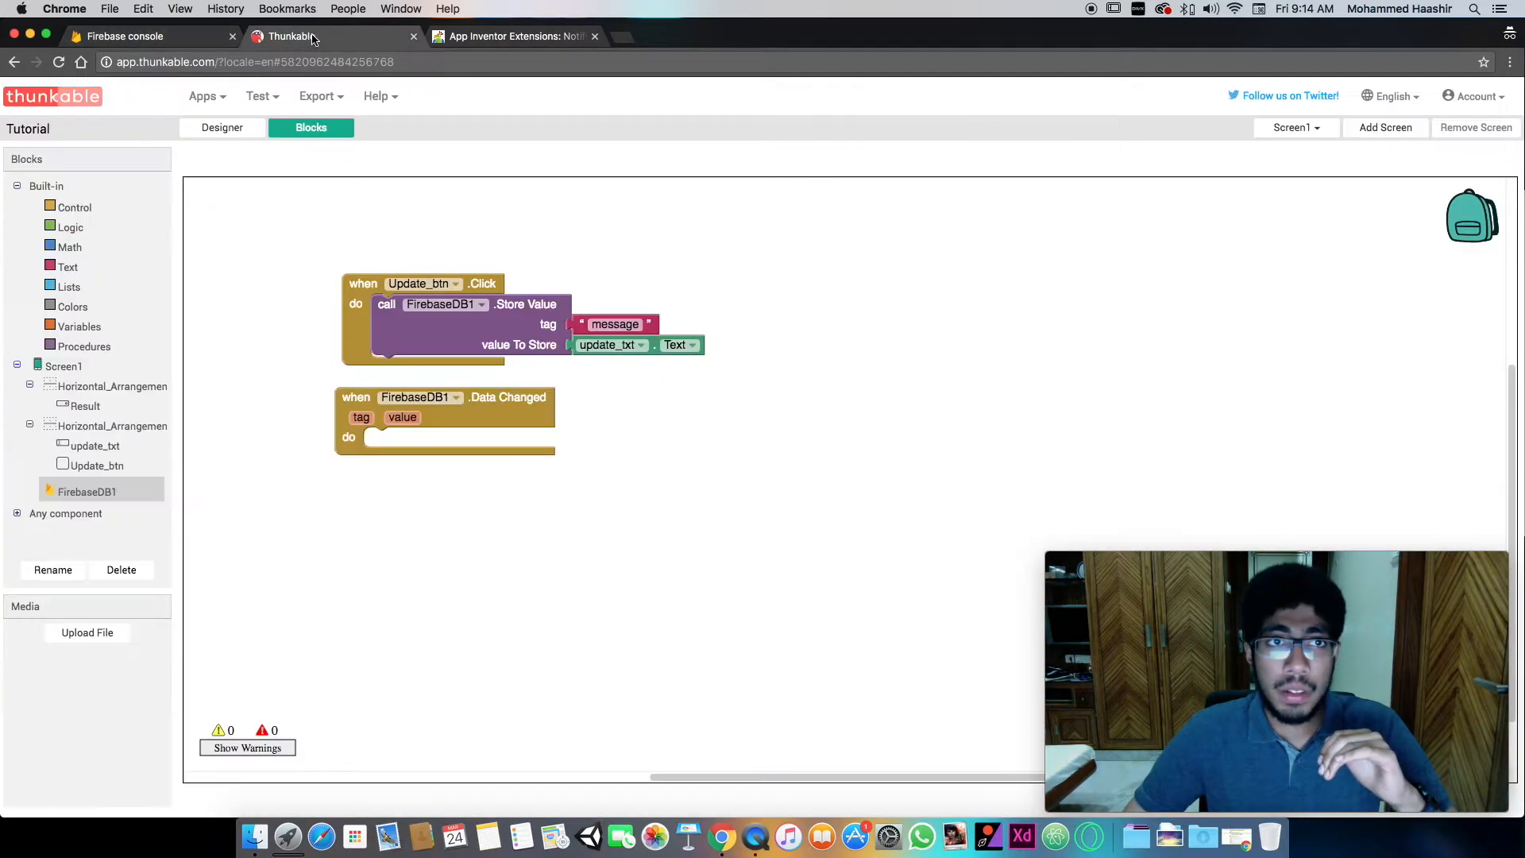
pyautogui.click(226, 129)
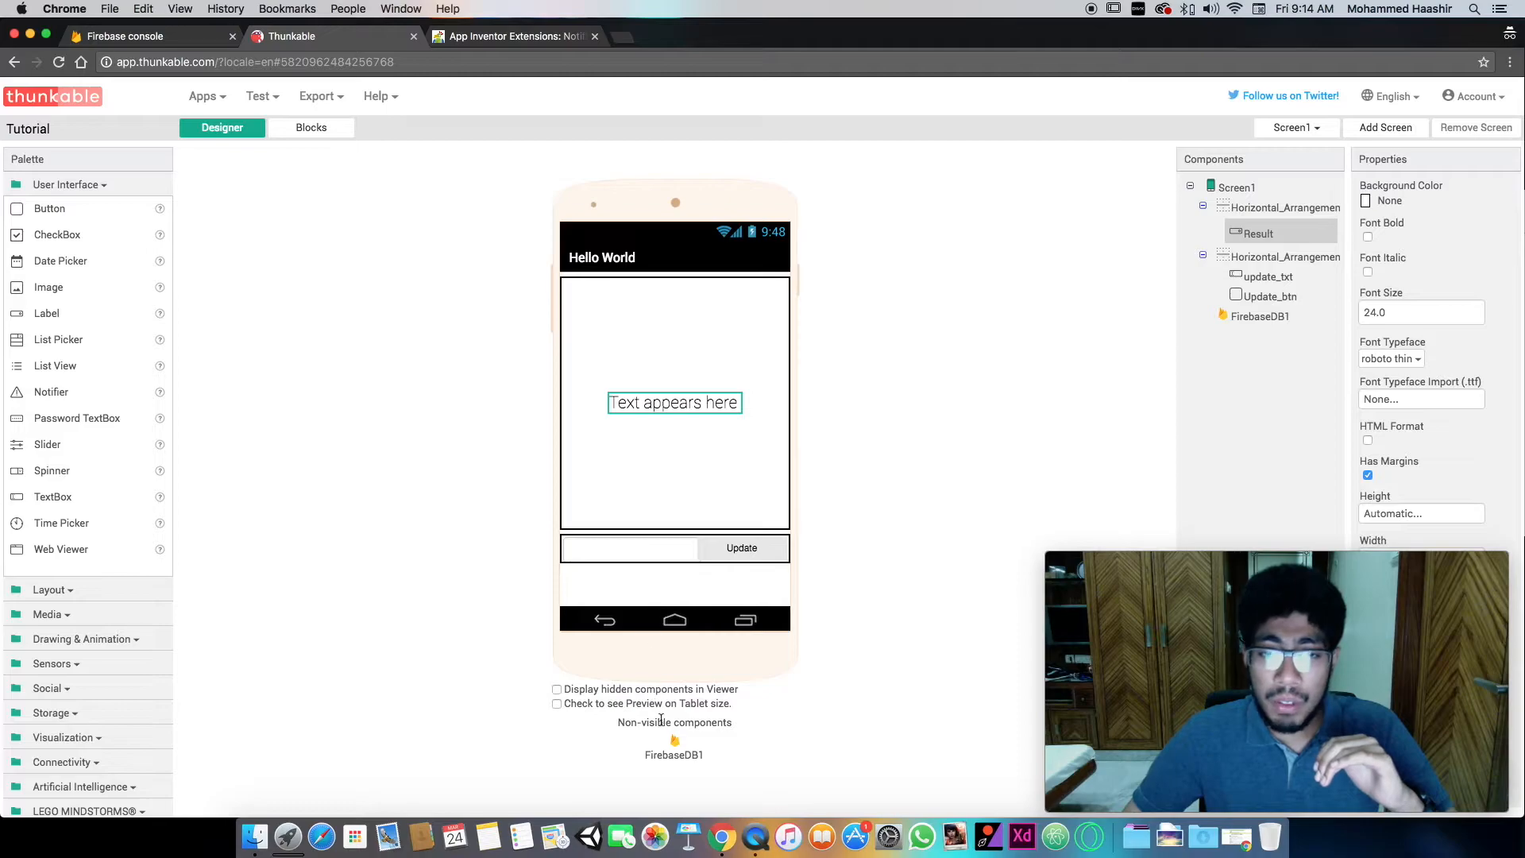
pyautogui.click(659, 746)
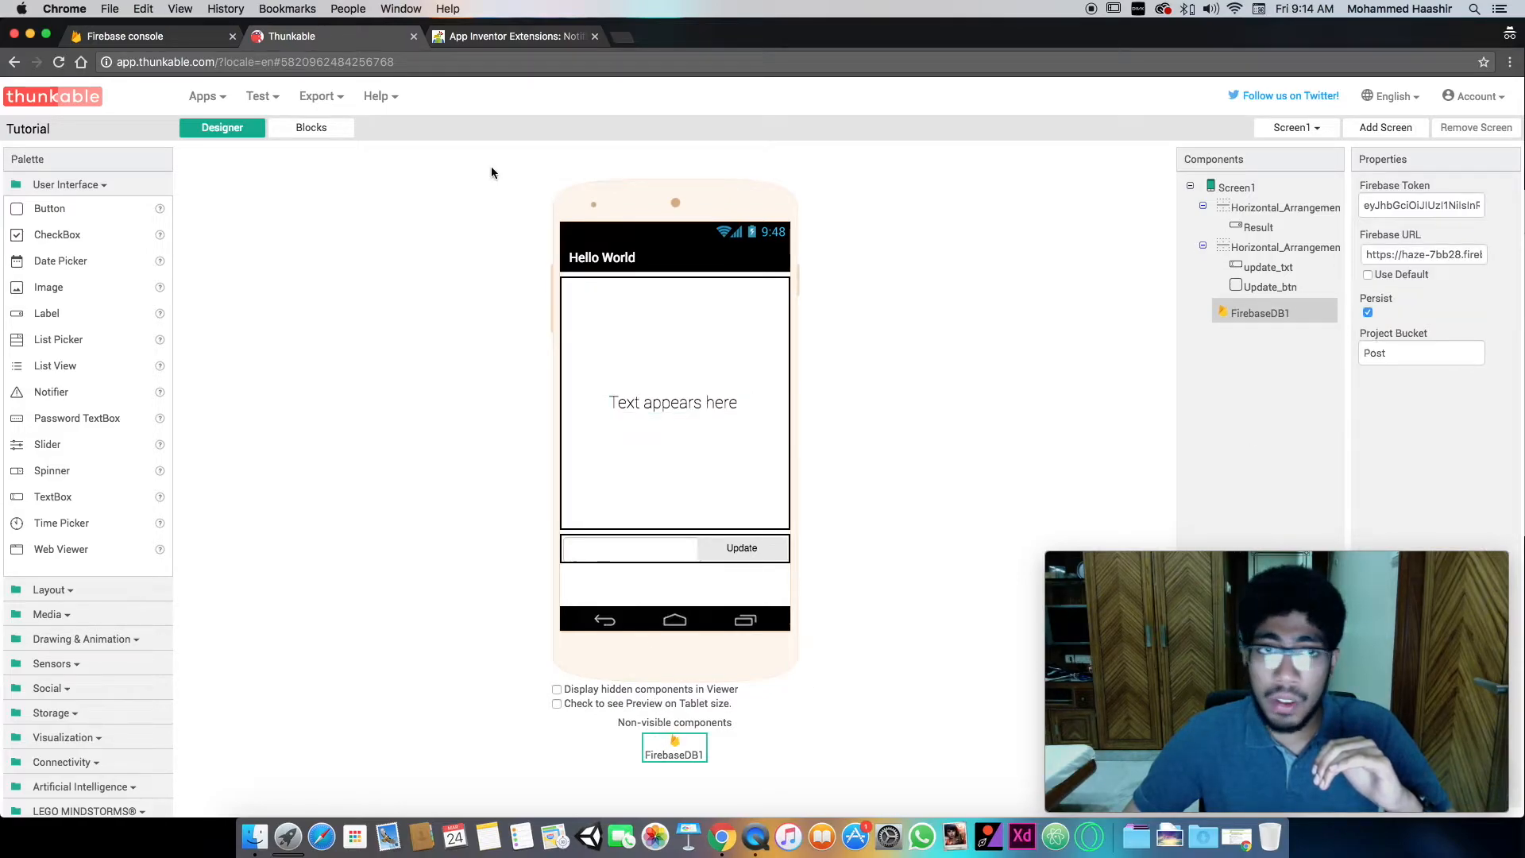
pyautogui.click(311, 127)
pyautogui.click(127, 35)
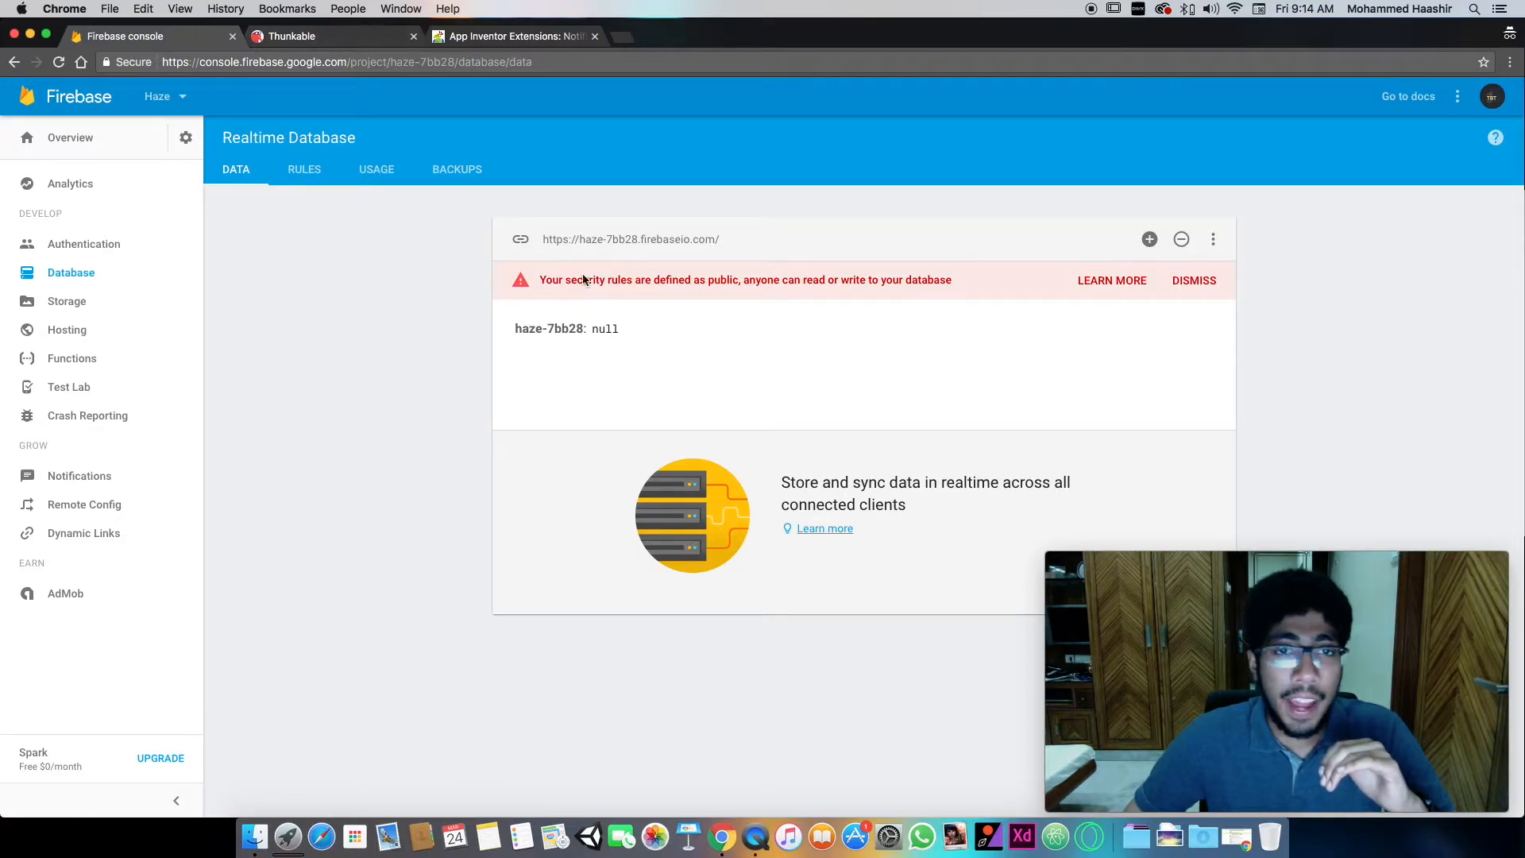
pyautogui.click(291, 36)
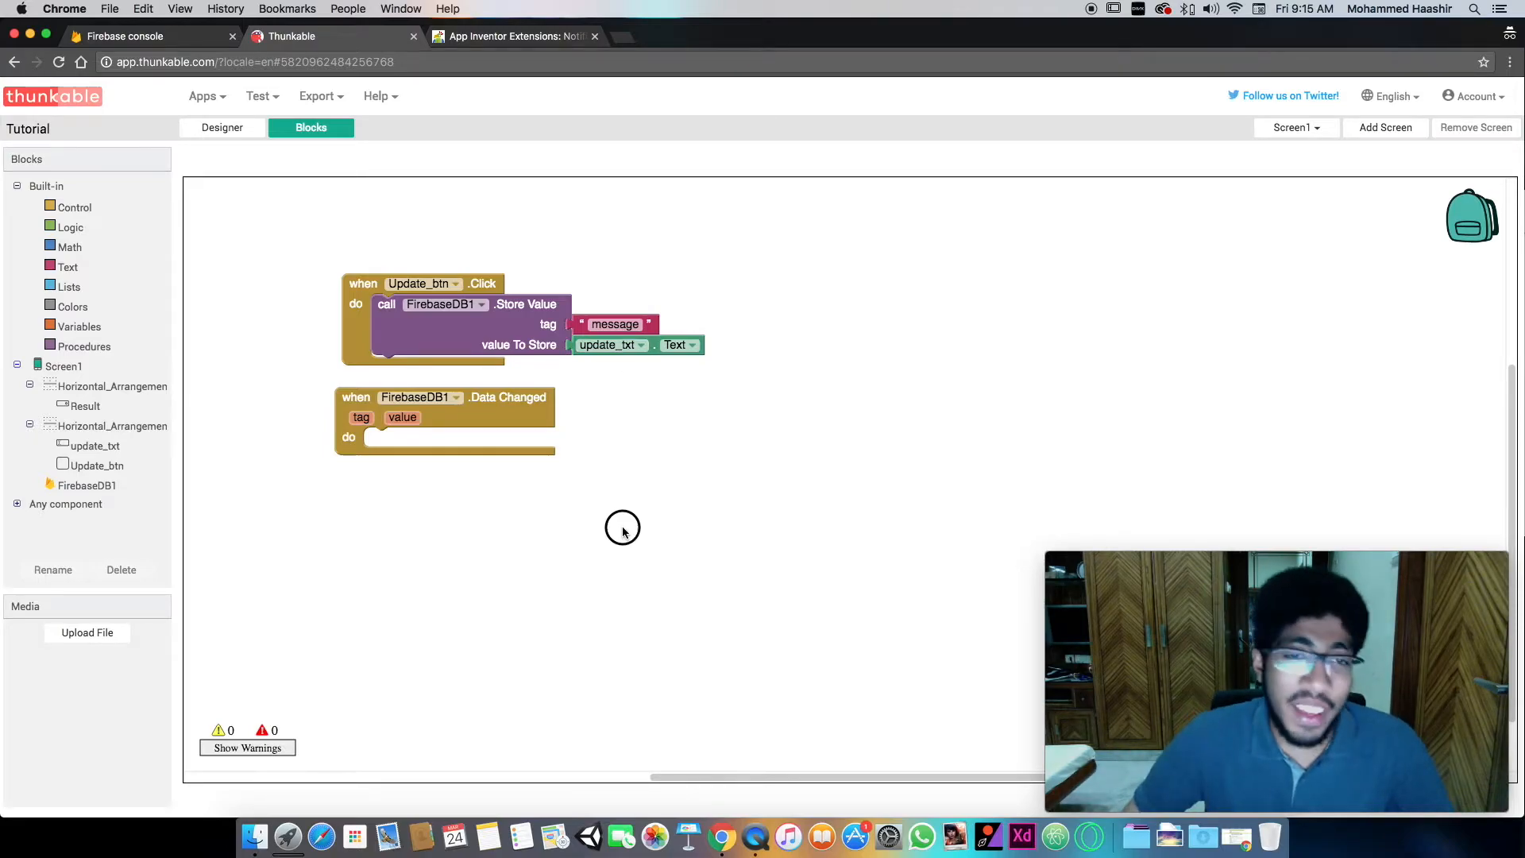
# - Align the FirebaseDB1 Data Changed block under the Update_btn Click block, and check the Realtime Database data in the Firebase console
pyautogui.click(525, 408)
pyautogui.click(539, 471)
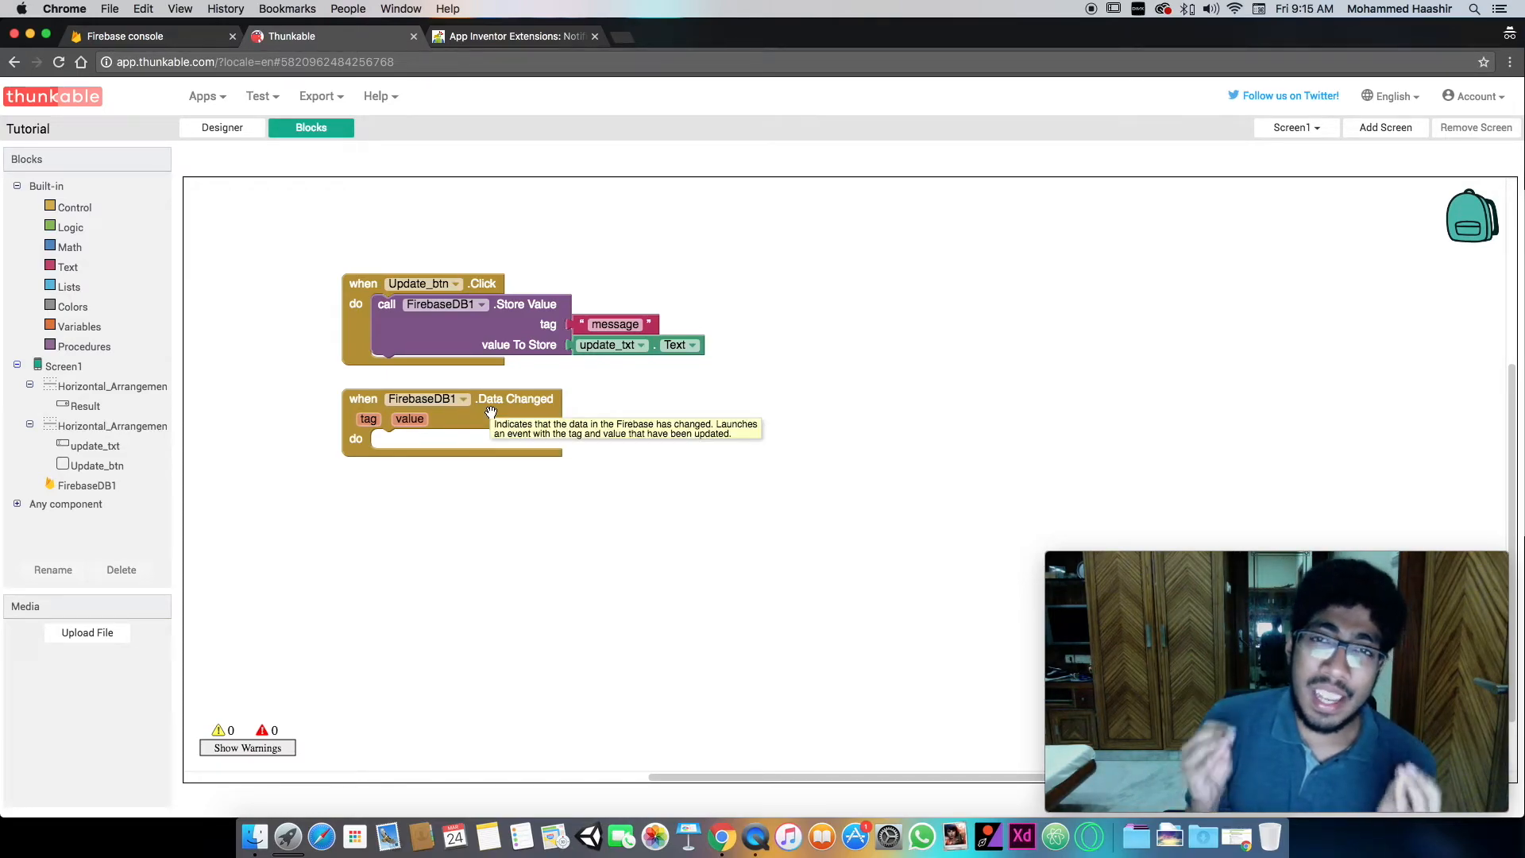
pyautogui.click(155, 36)
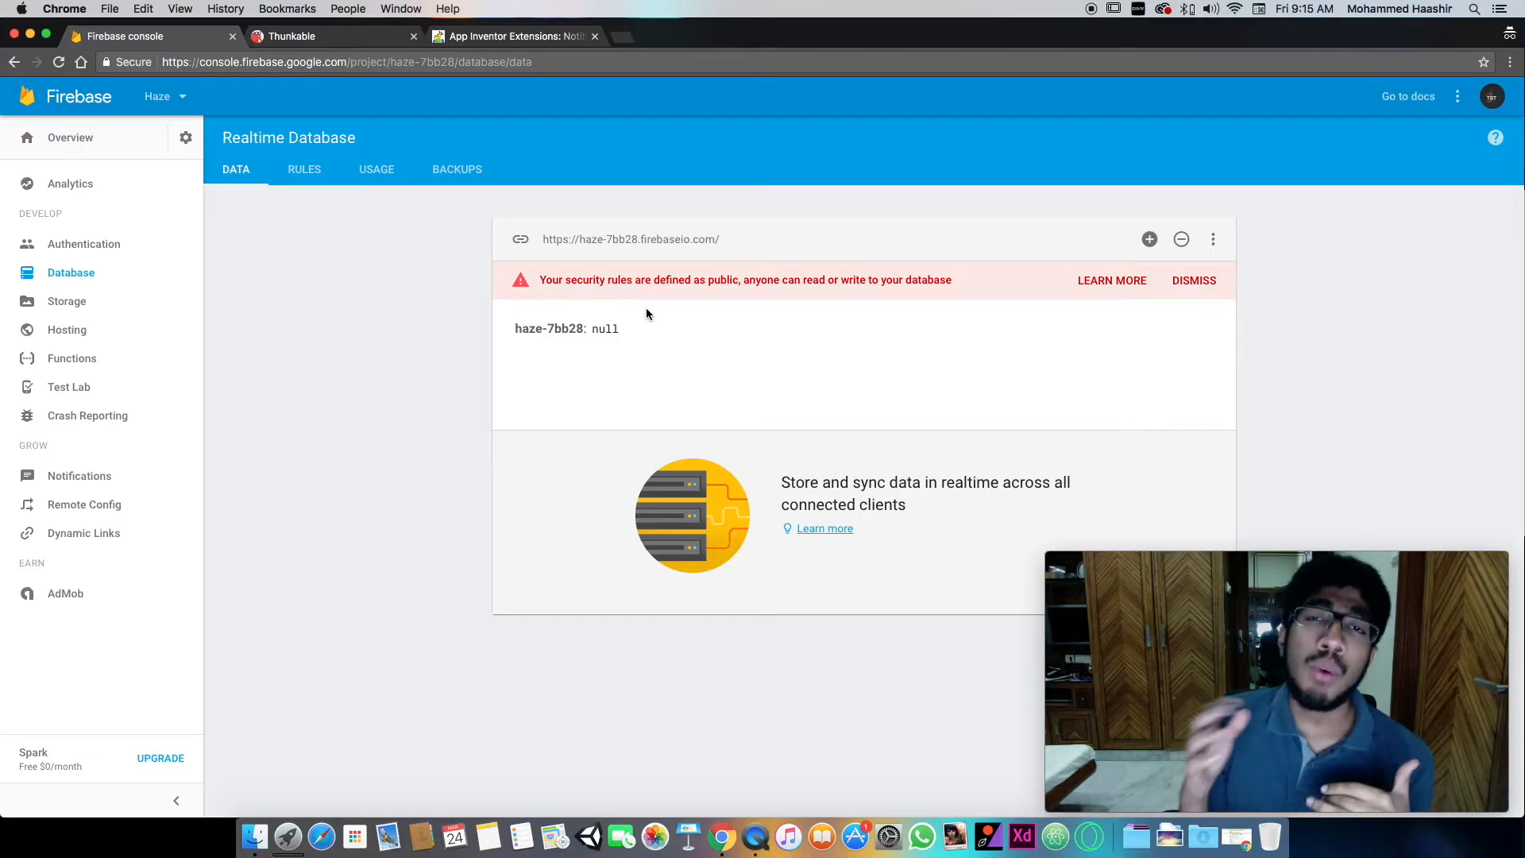
pyautogui.click(334, 37)
# - Place an if-then control block inside the FirebaseDB1 Data Changed event
pyautogui.click(94, 487)
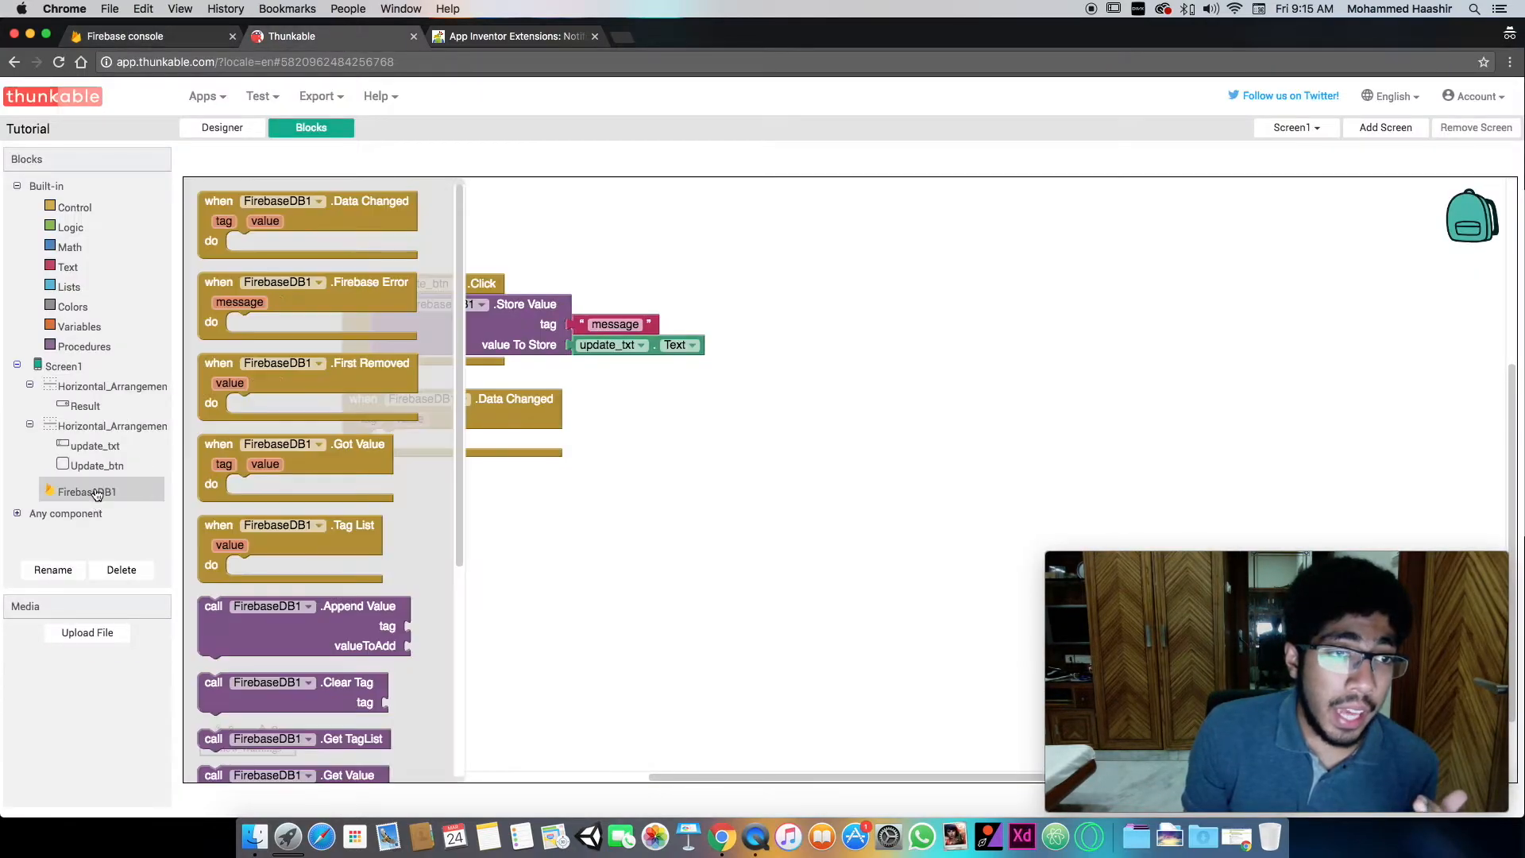
pyautogui.scroll(-5, 318, 516)
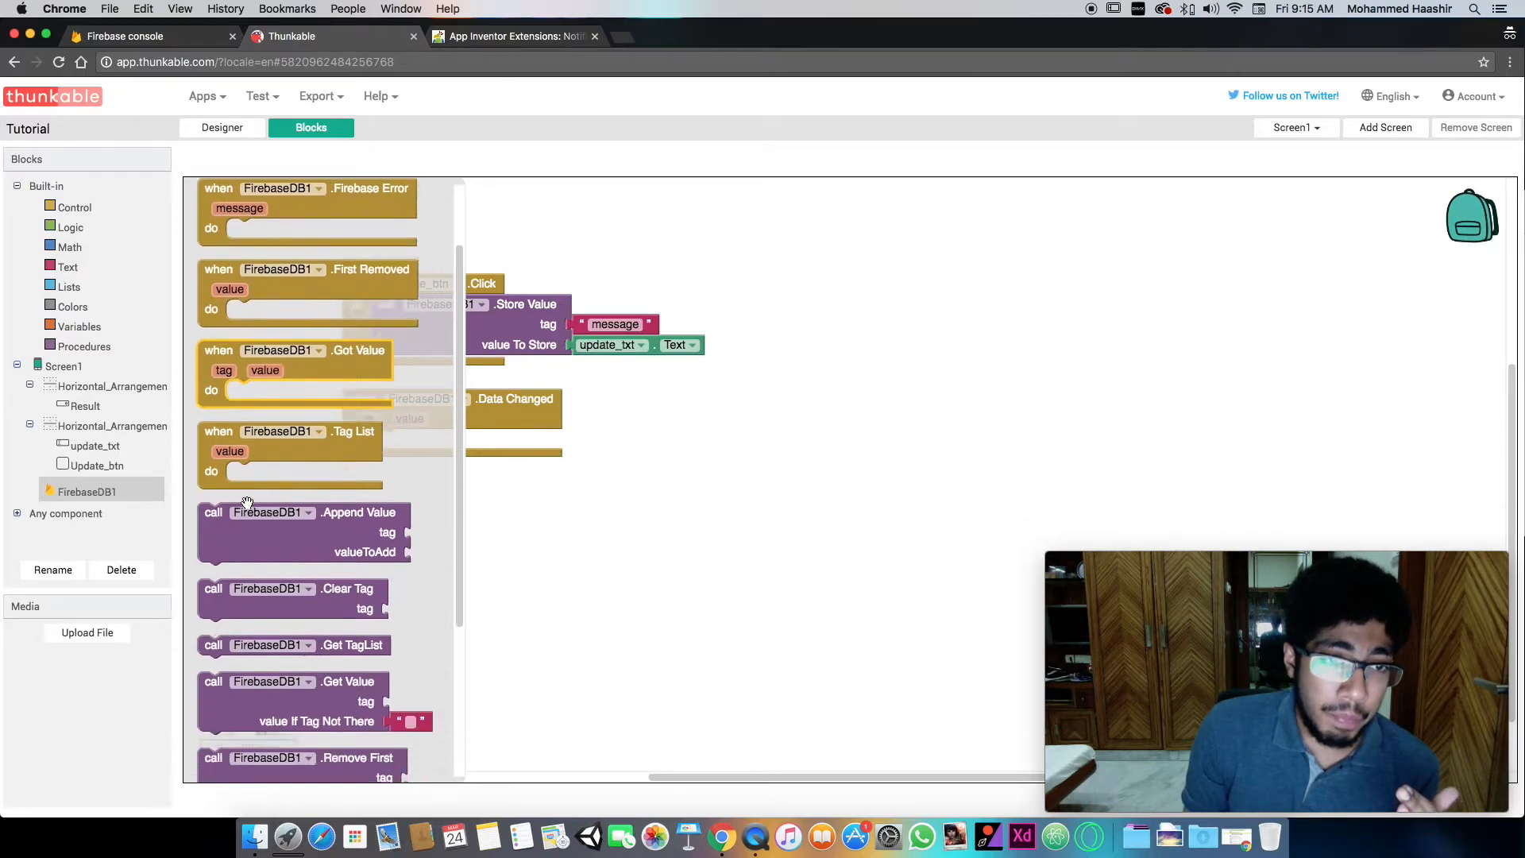
pyautogui.click(568, 511)
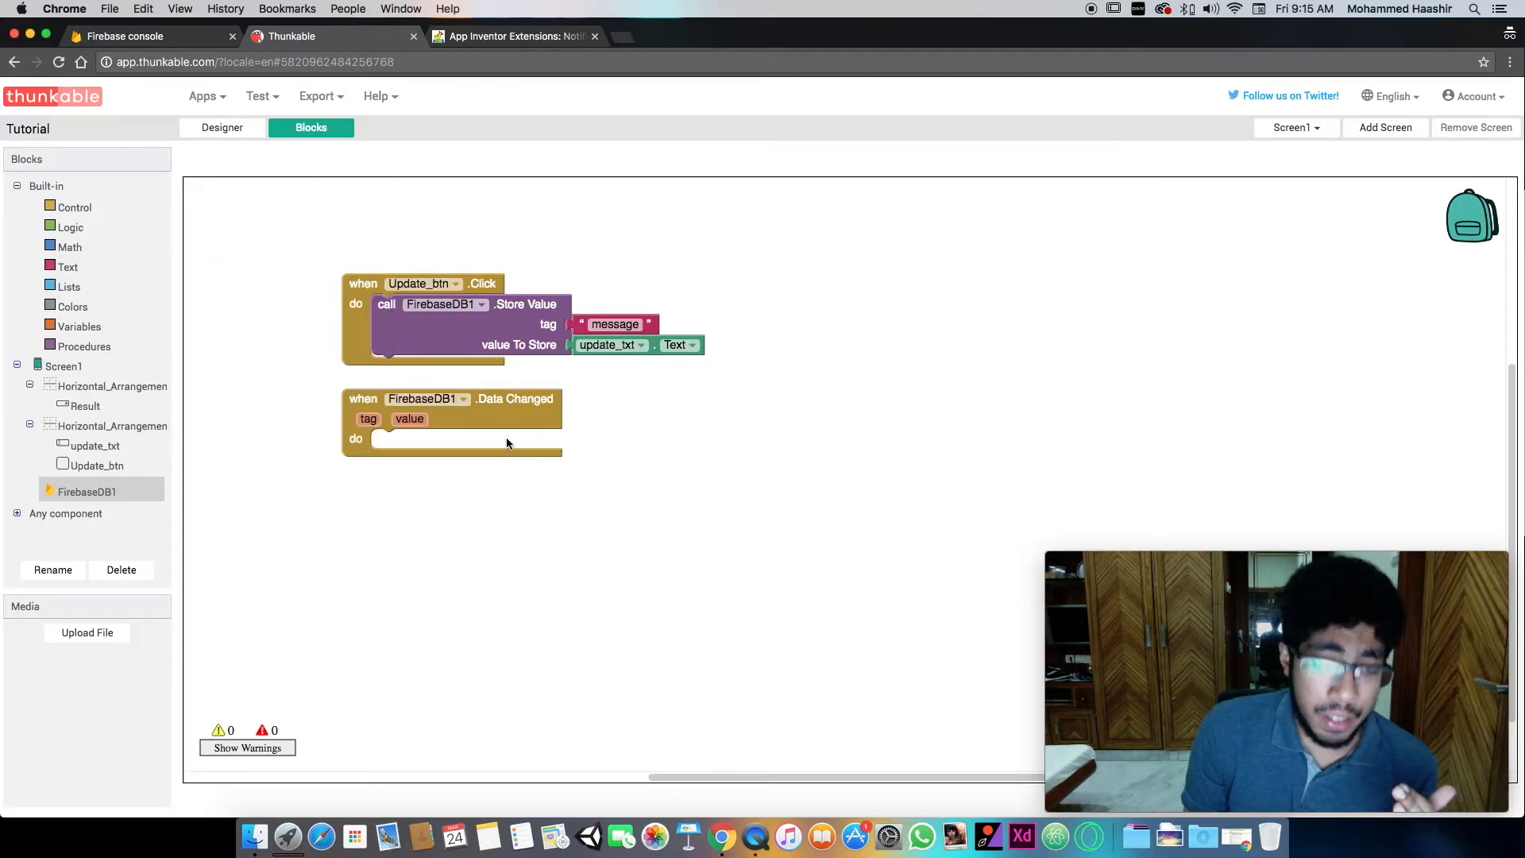
pyautogui.write('if')
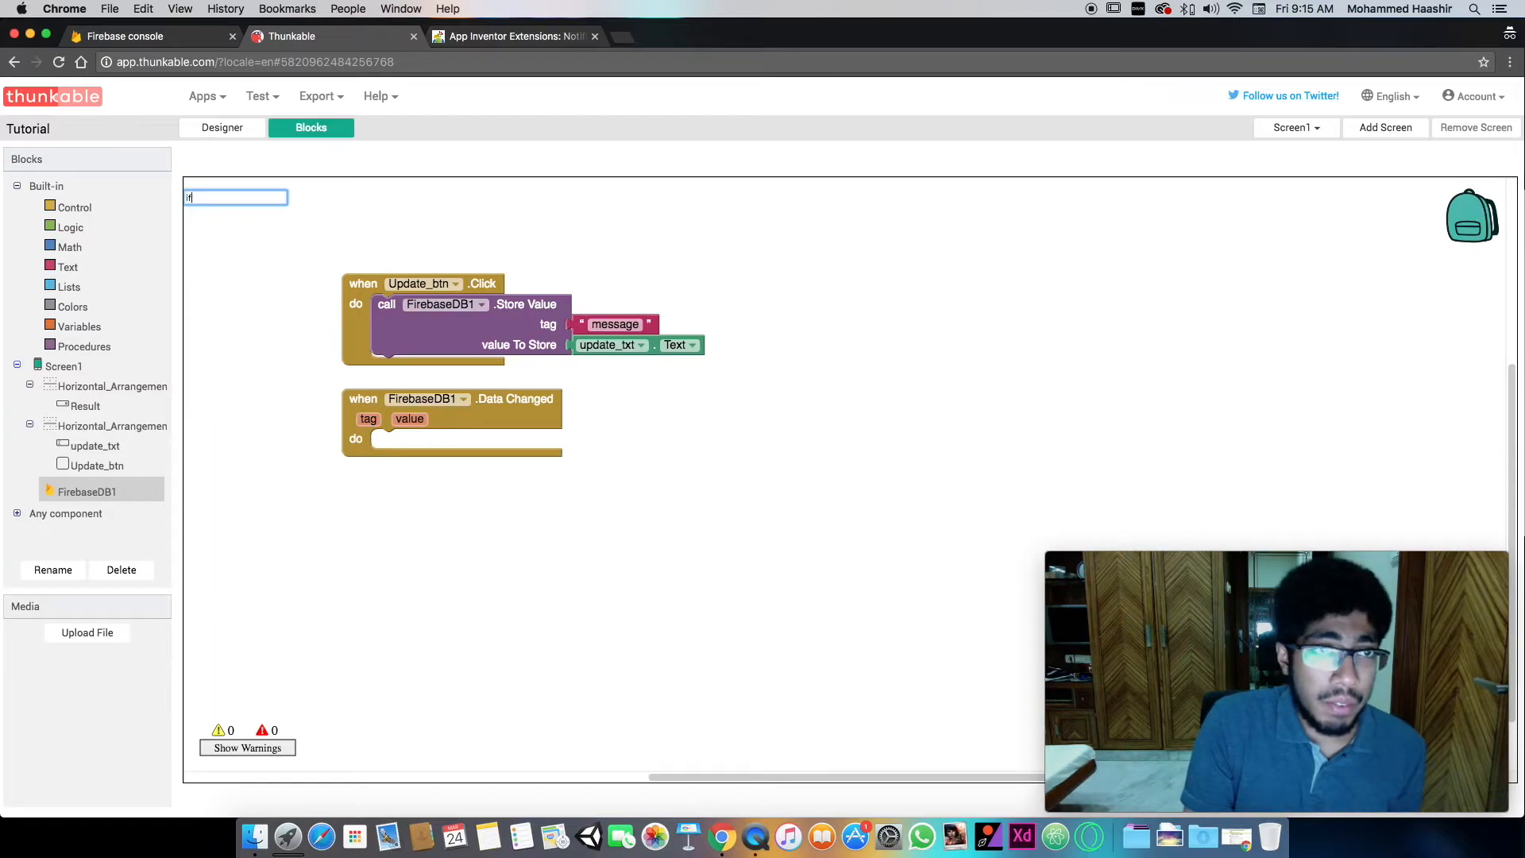
pyautogui.click(73, 208)
pyautogui.moveTo(232, 231); pyautogui.dragTo(412, 482)
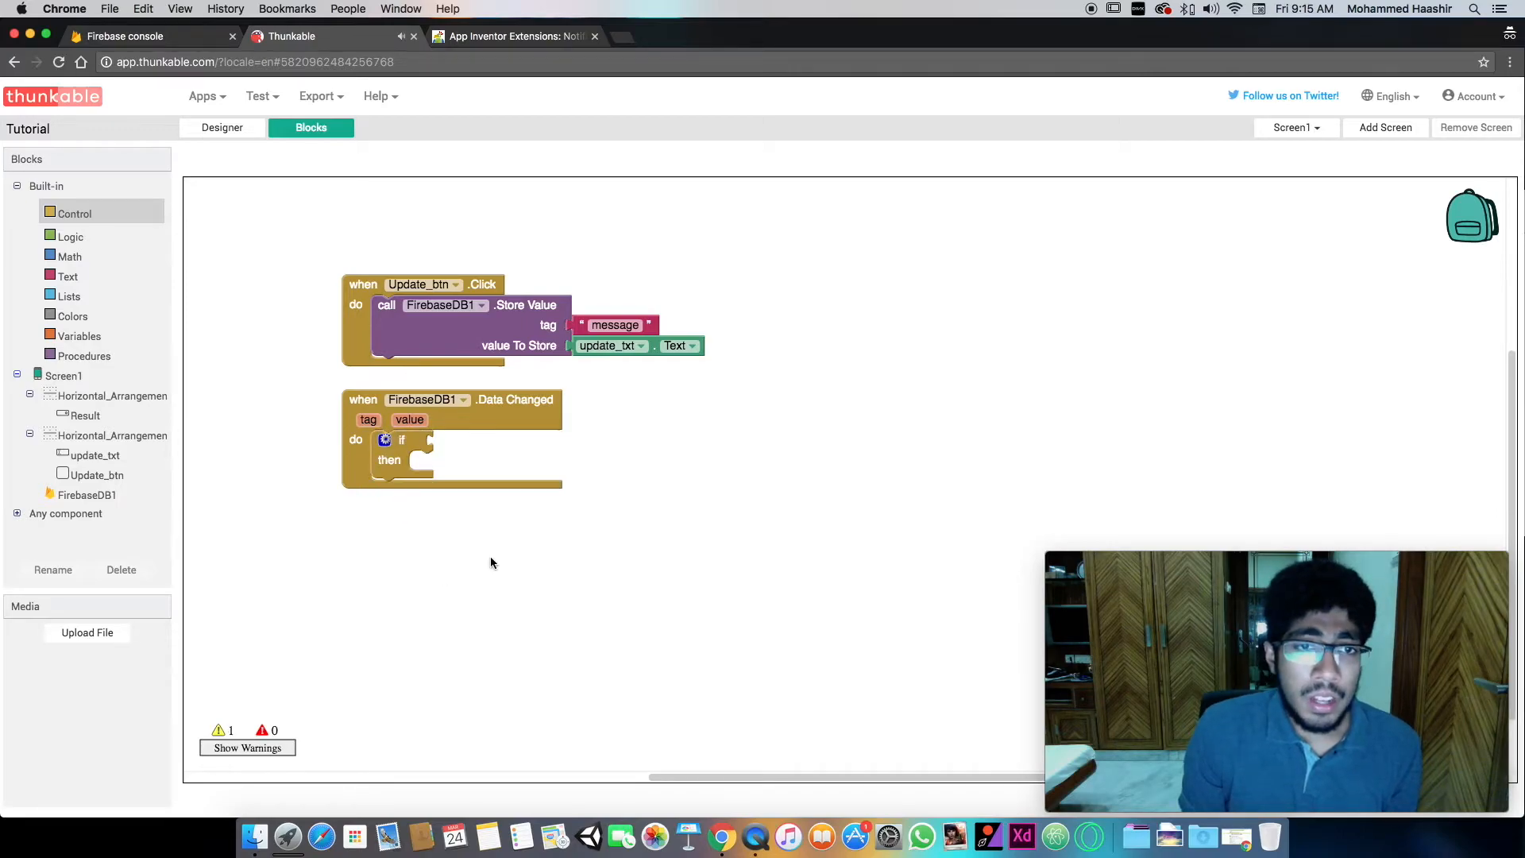
pyautogui.click(401, 577)
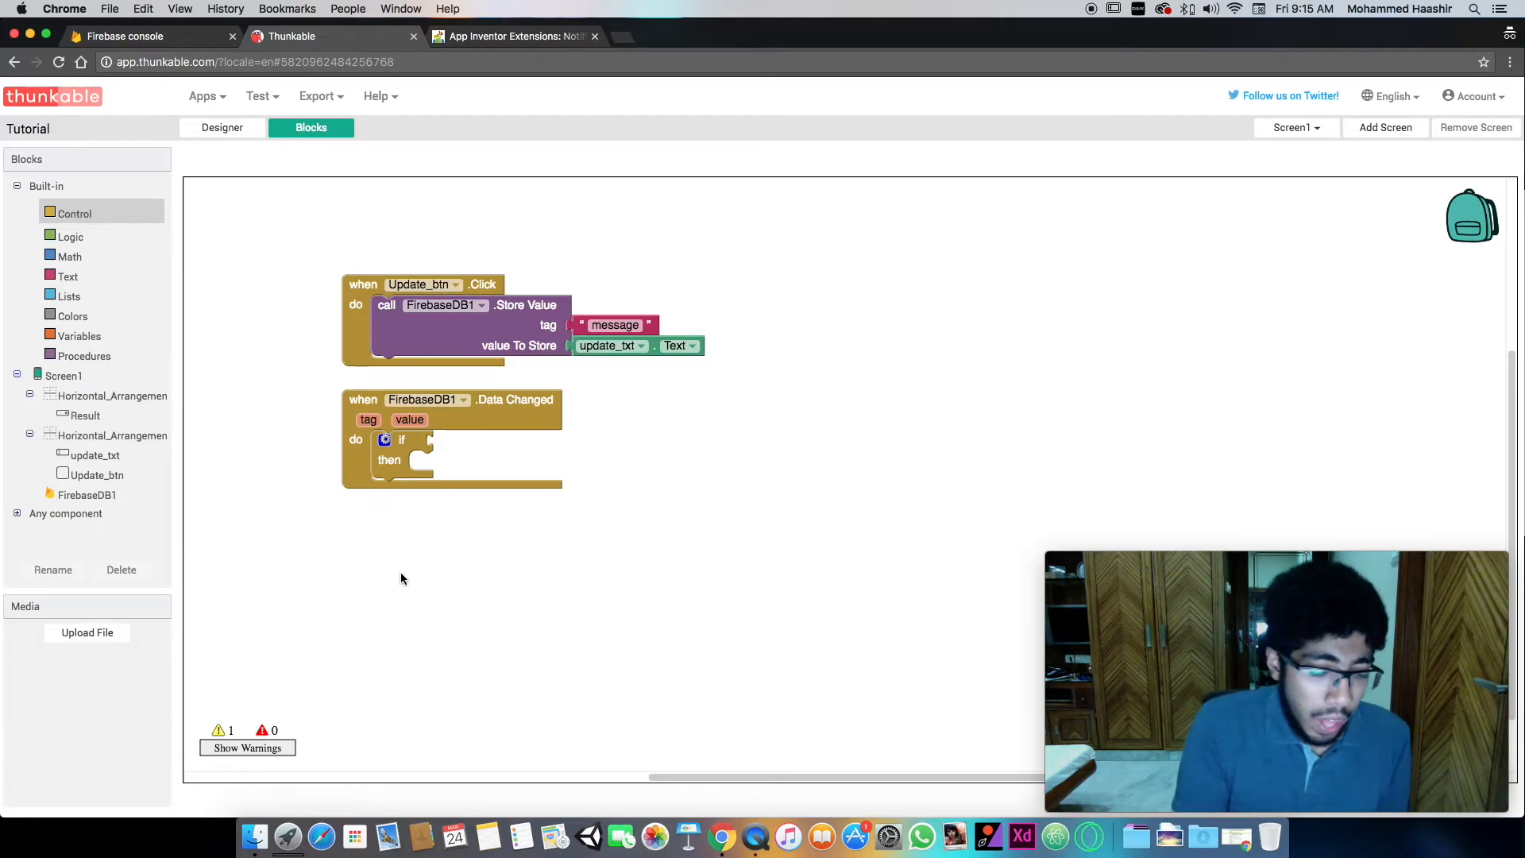
pyautogui.write('=')
pyautogui.press('Down')
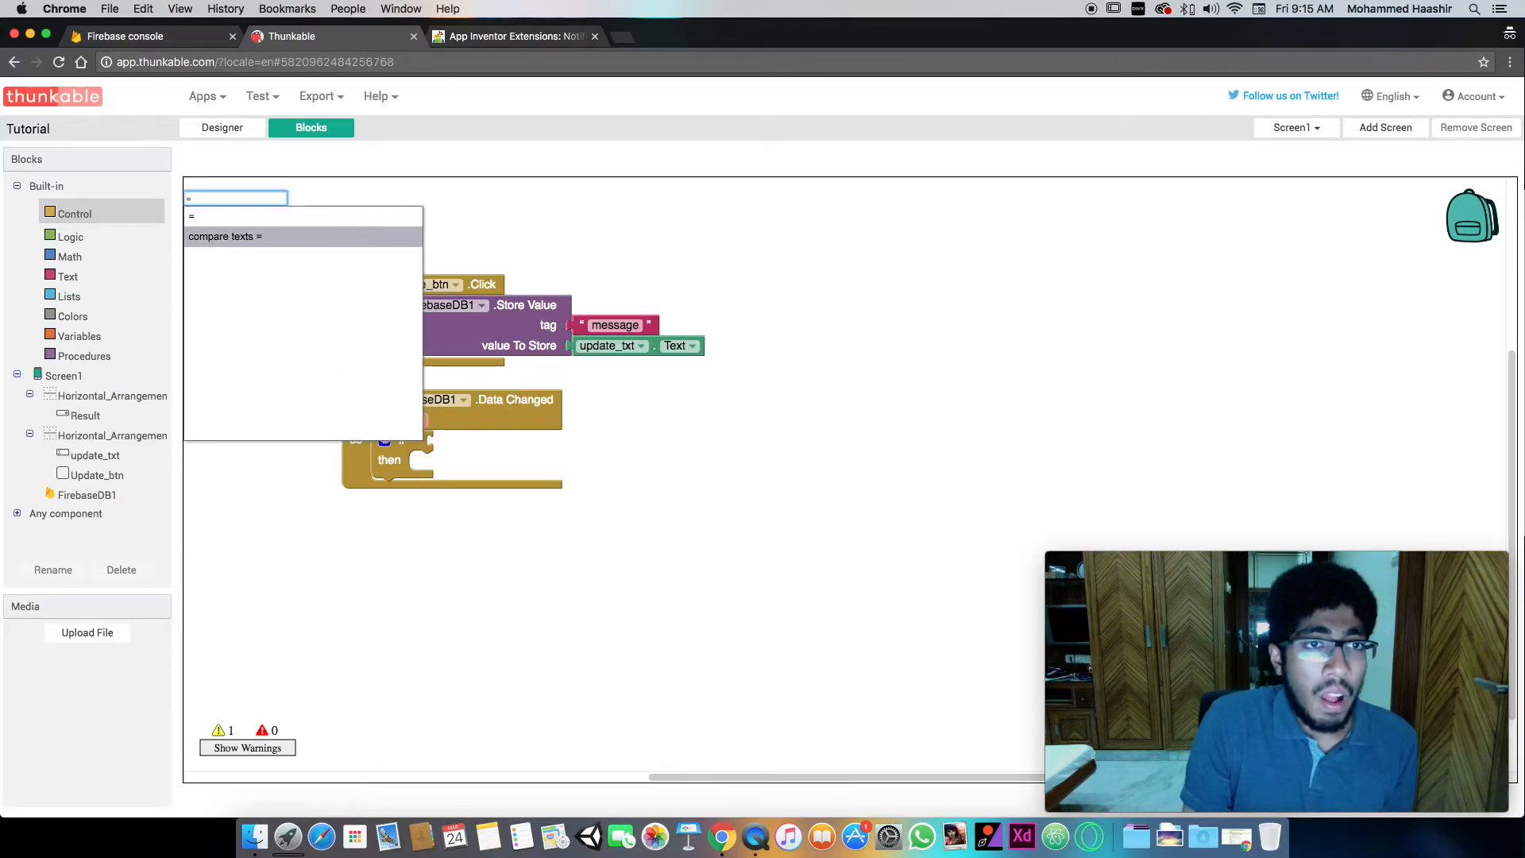
pyautogui.press('Return')
pyautogui.moveTo(437, 585); pyautogui.dragTo(518, 548)
pyautogui.press('Delete')
pyautogui.write('=')
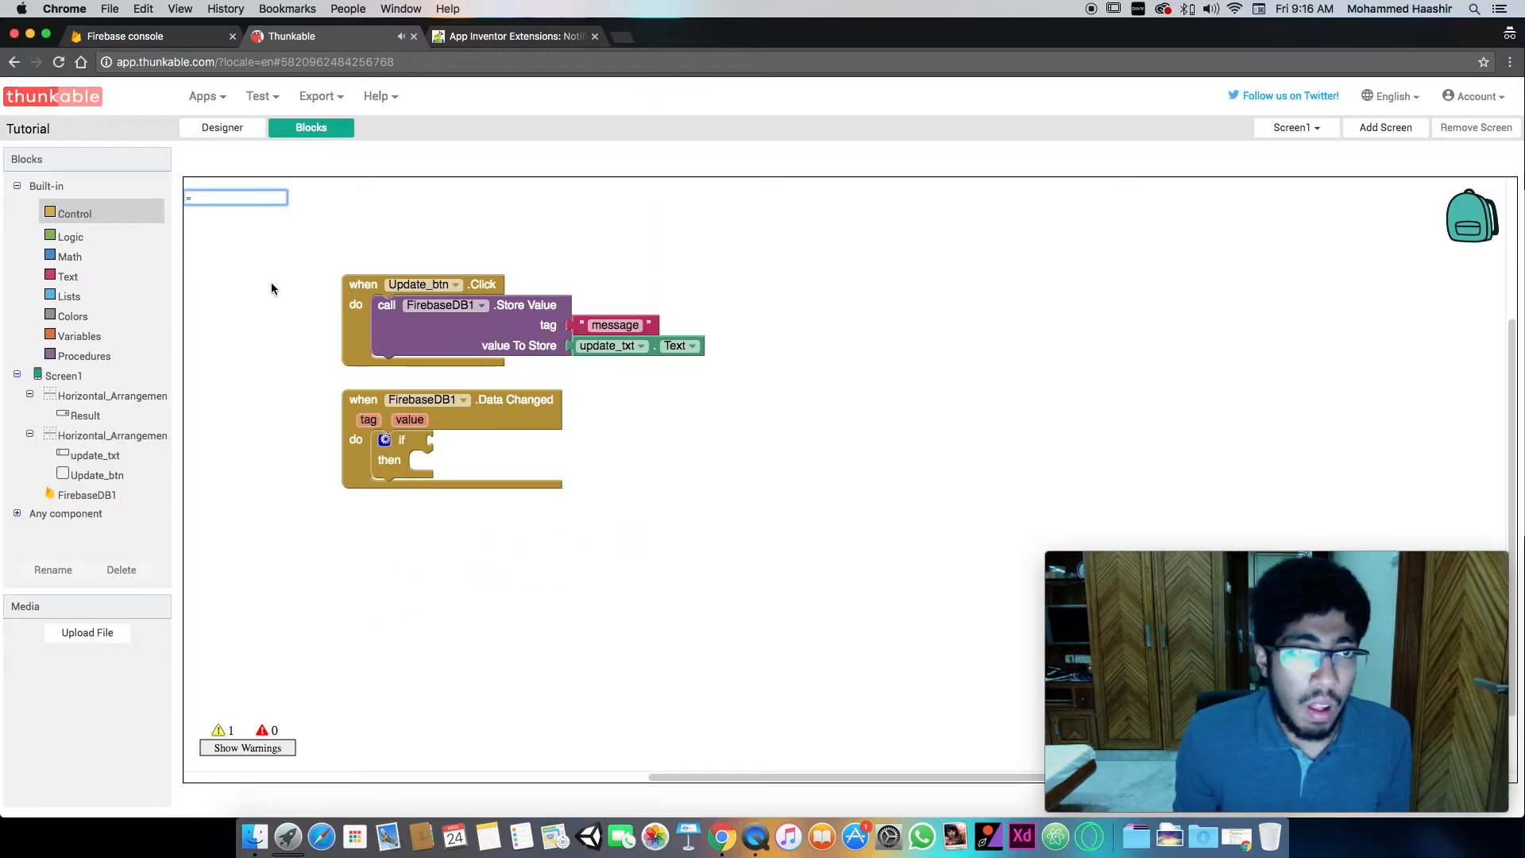
pyautogui.press('BackSpace')
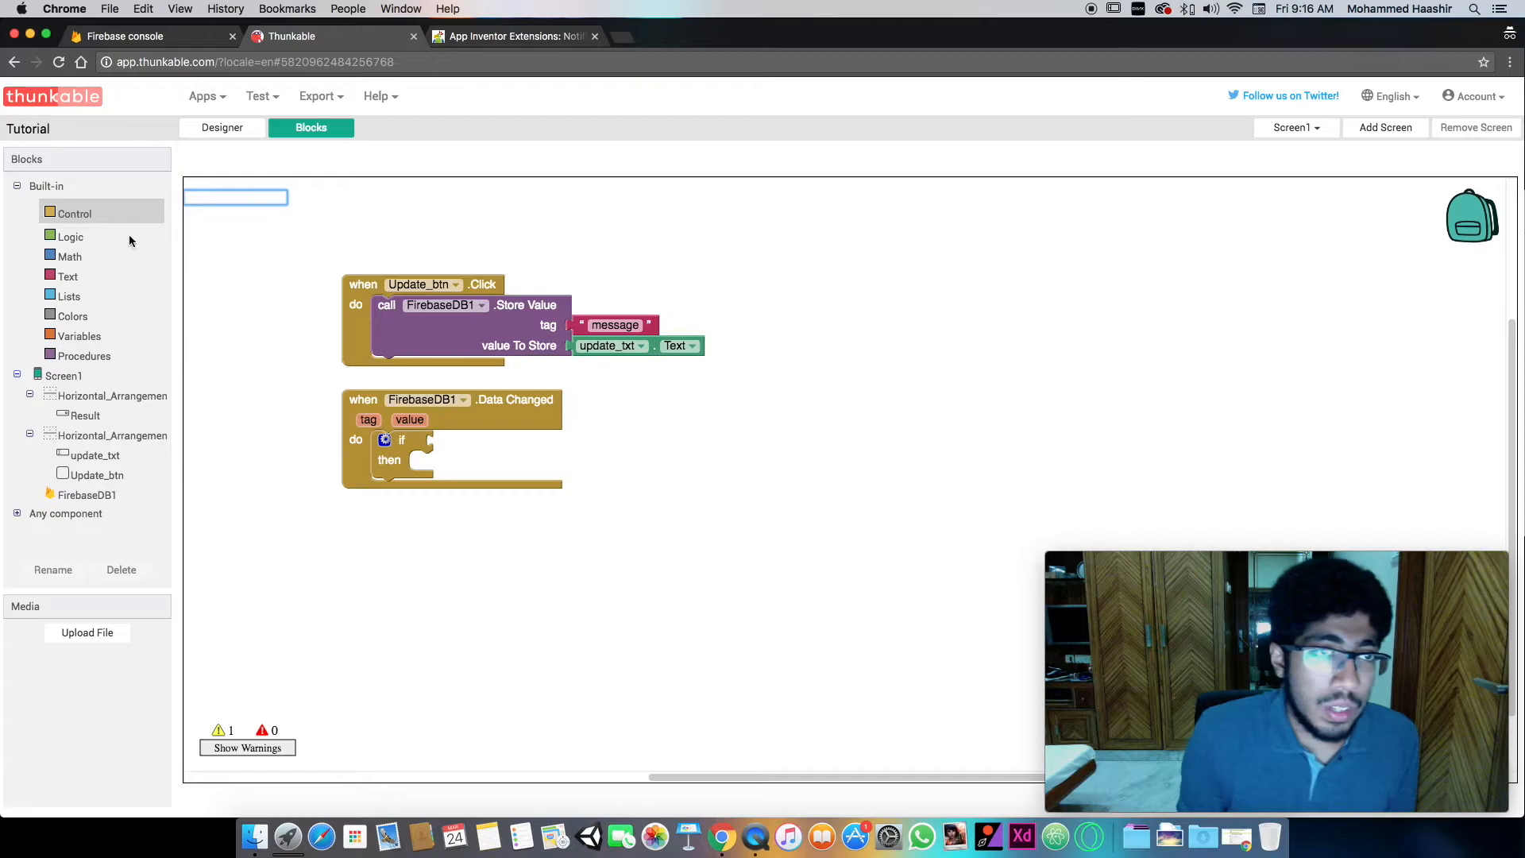
# - Place a logic equals comparison block in the if condition of the FirebaseDB1 Data Changed event
pyautogui.click(102, 212)
pyautogui.click(77, 237)
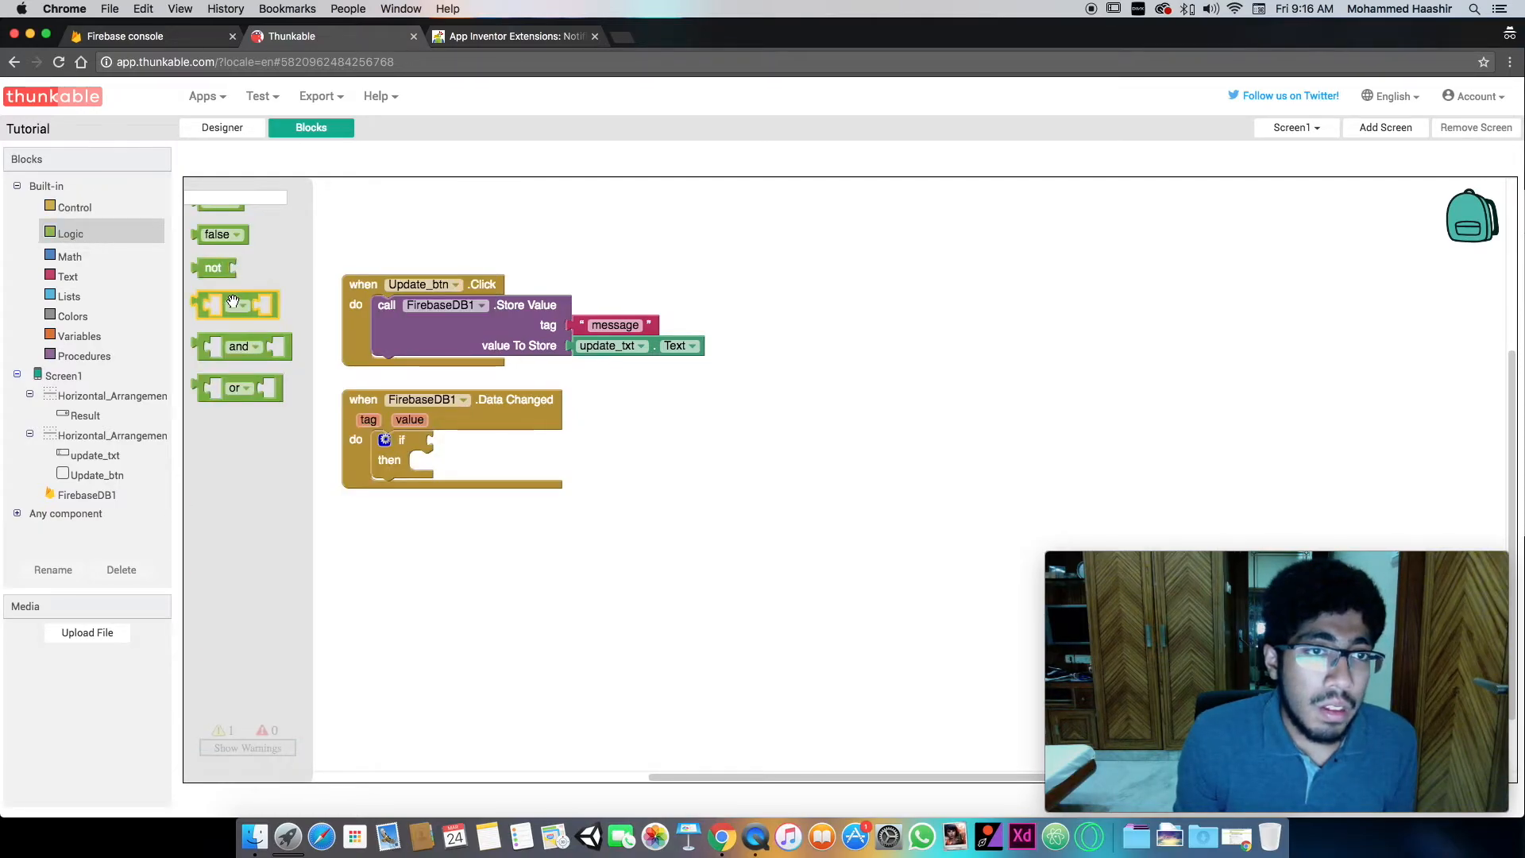
pyautogui.moveTo(210, 305); pyautogui.dragTo(528, 566)
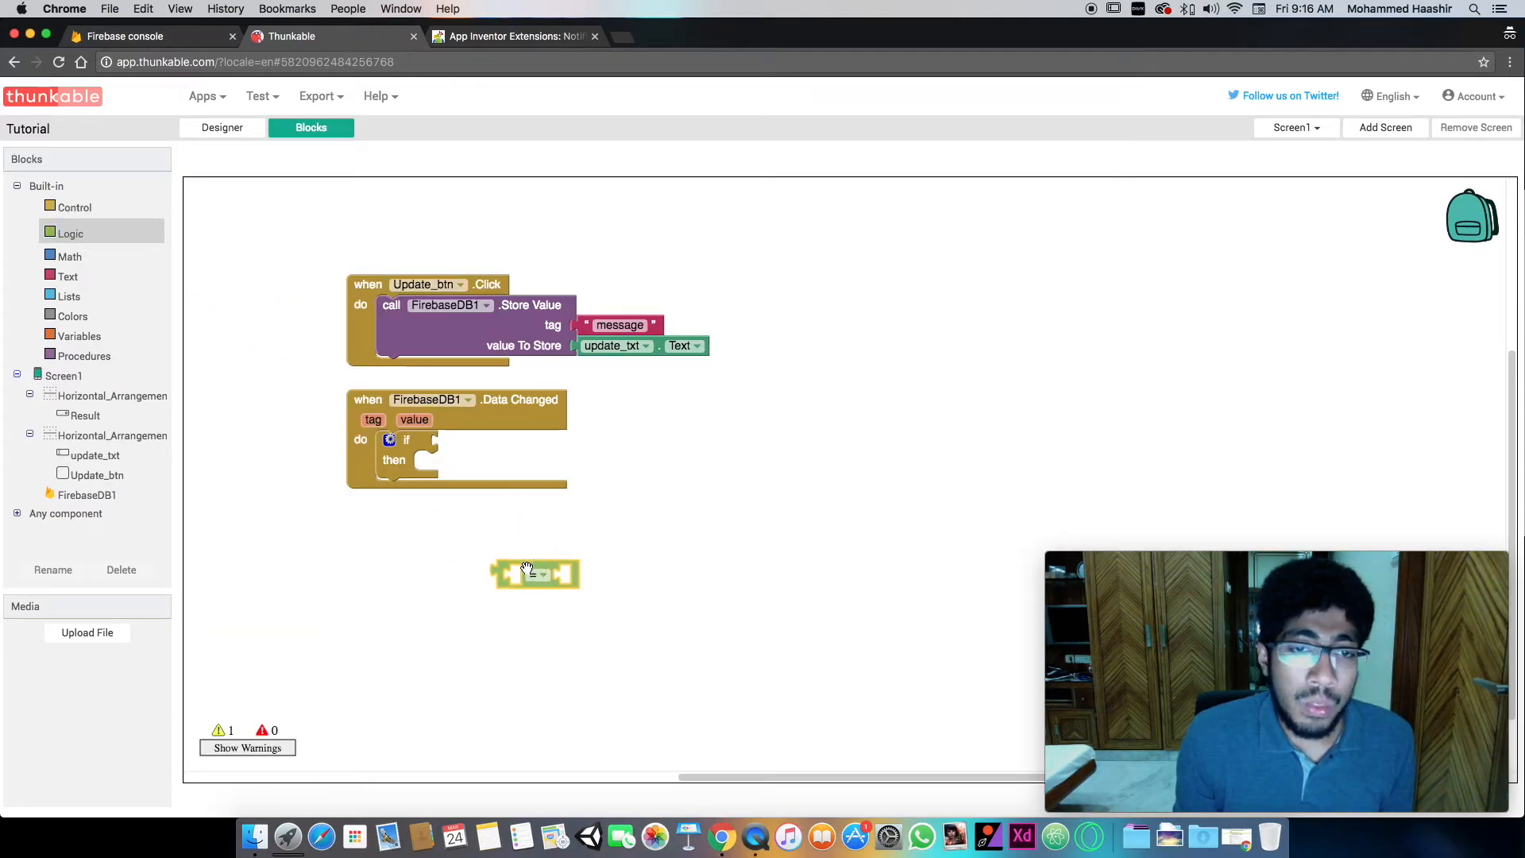
pyautogui.scroll(-3, 513, 573)
pyautogui.scroll(2, 504, 474)
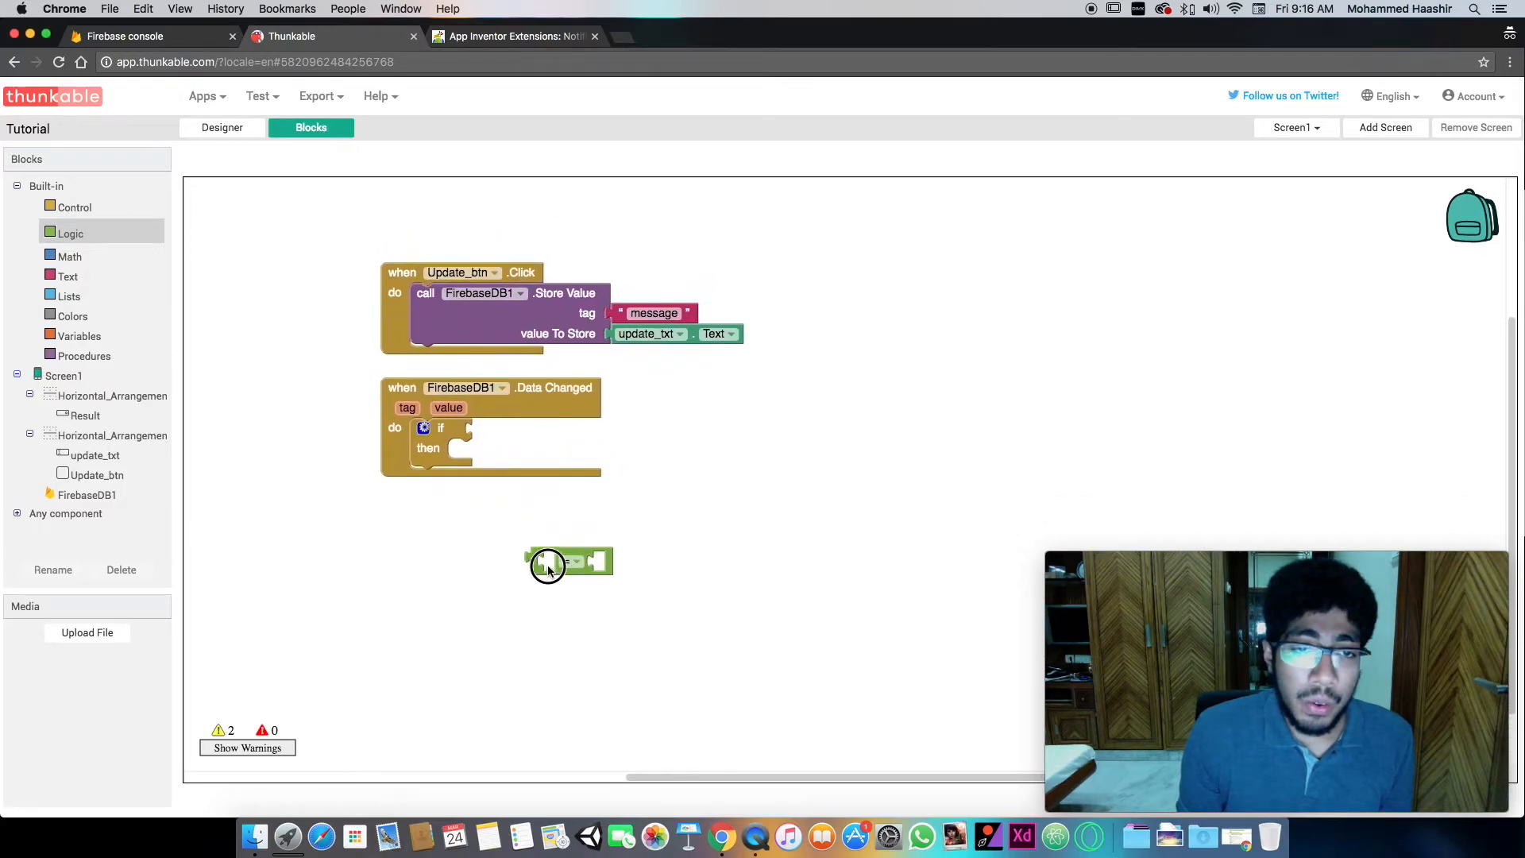
pyautogui.moveTo(548, 563); pyautogui.dragTo(510, 423)
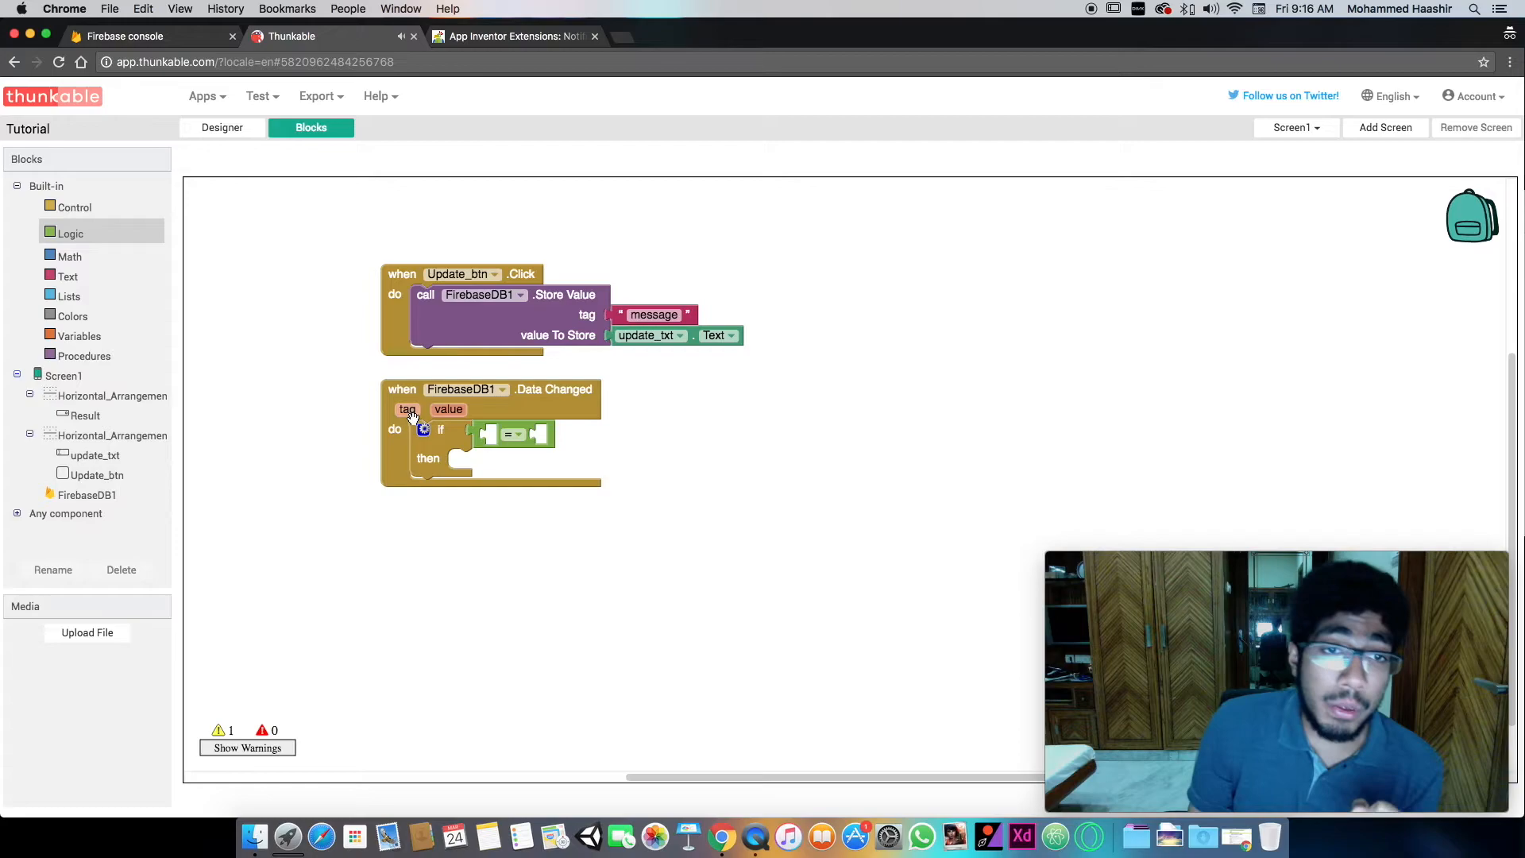
# - Fill the comparison with the event's tag variable on one side and a copy of the "message" text block on the other
pyautogui.moveTo(409, 412)
pyautogui.moveTo(447, 420); pyautogui.dragTo(512, 437)
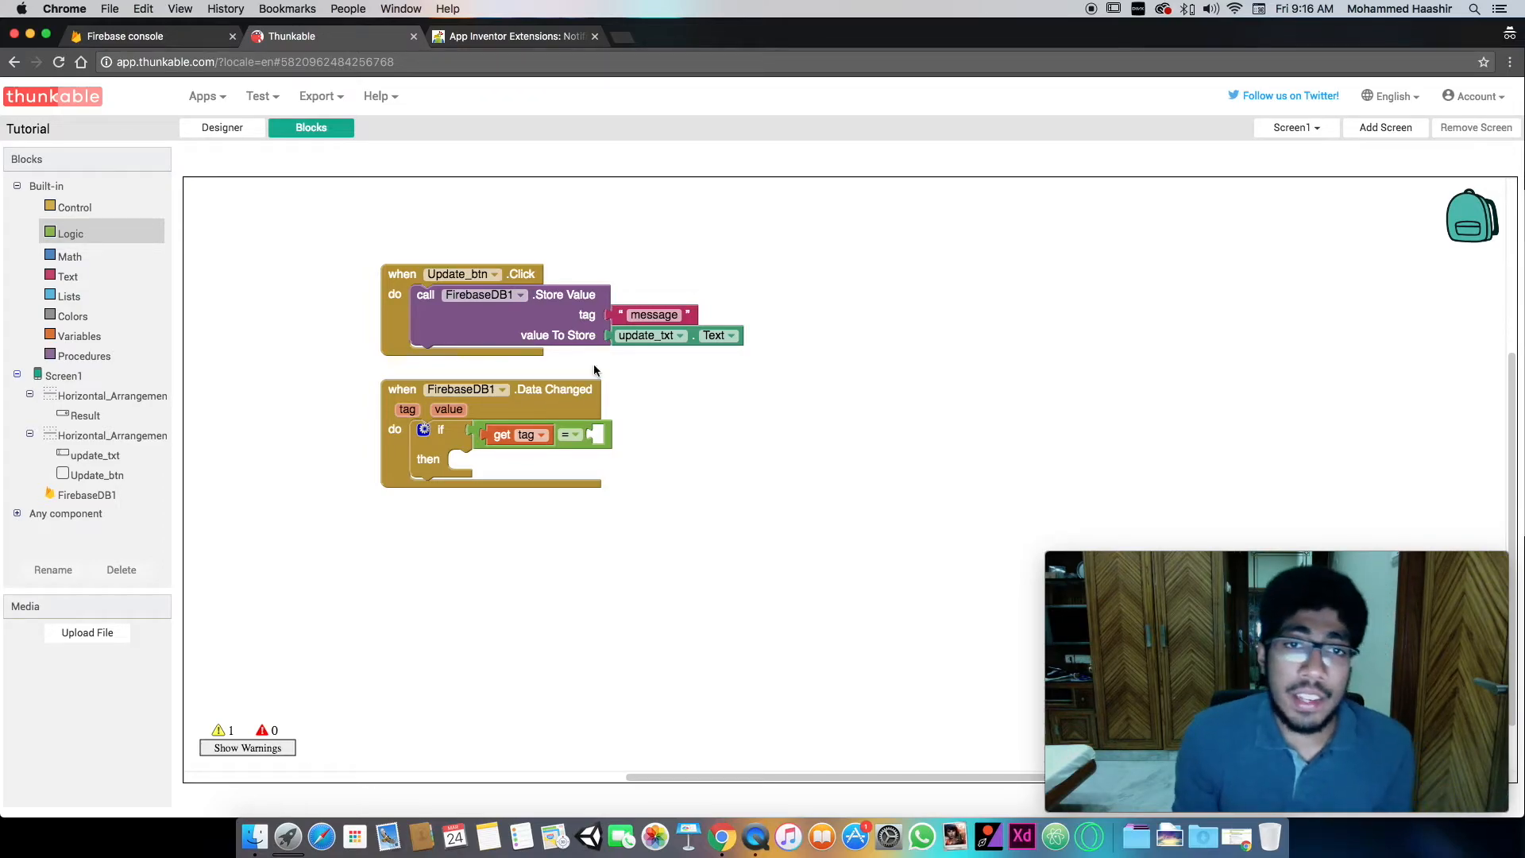
pyautogui.click(620, 314)
pyautogui.hotkey('ctrl', 'c')
pyautogui.hotkey('ctrl', 'v')
pyautogui.moveTo(635, 345); pyautogui.dragTo(606, 437)
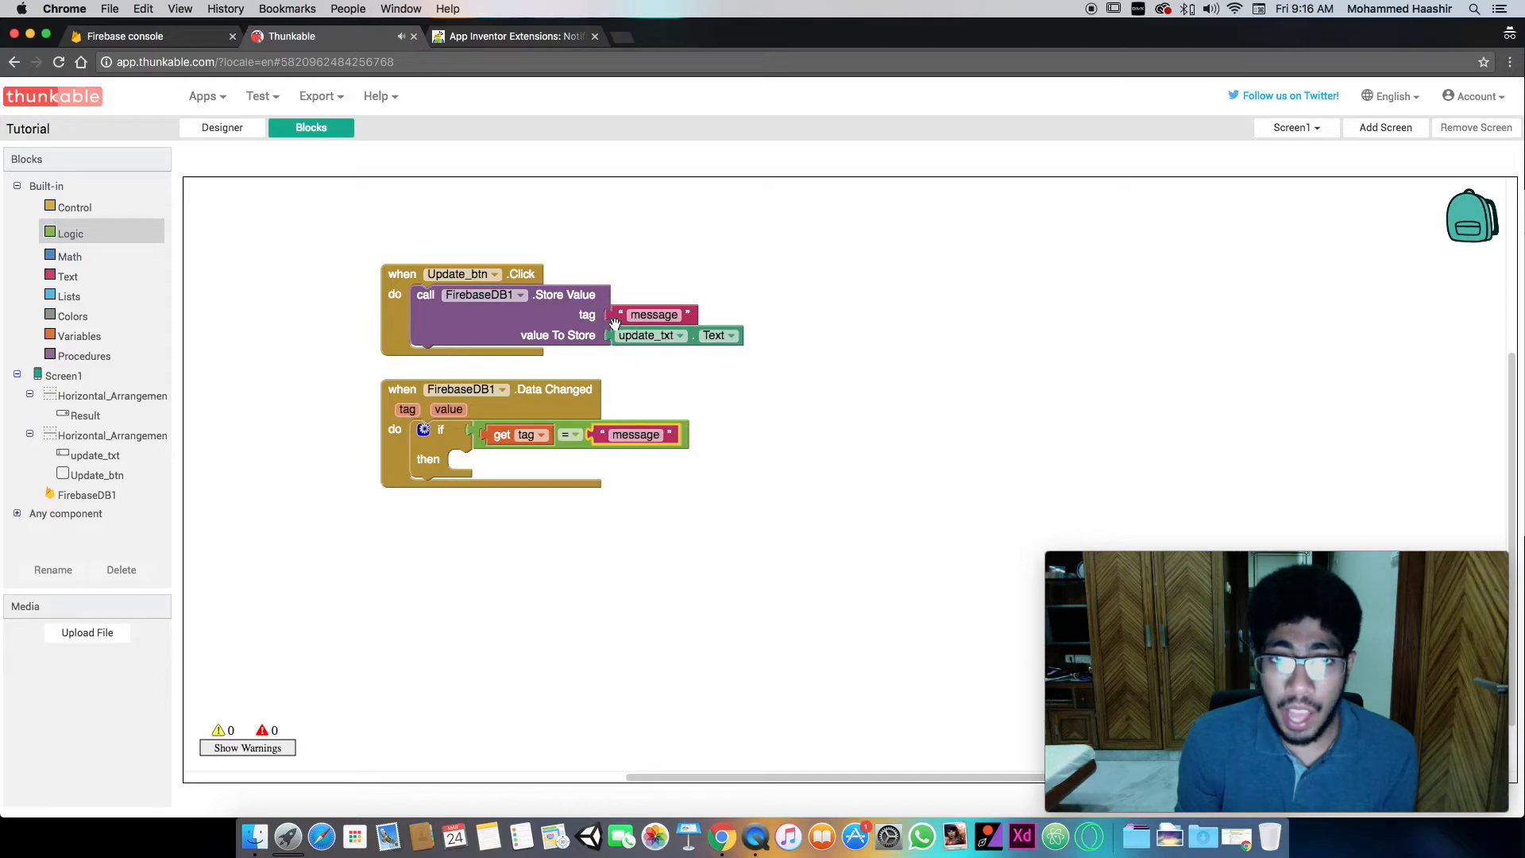
pyautogui.click(495, 440)
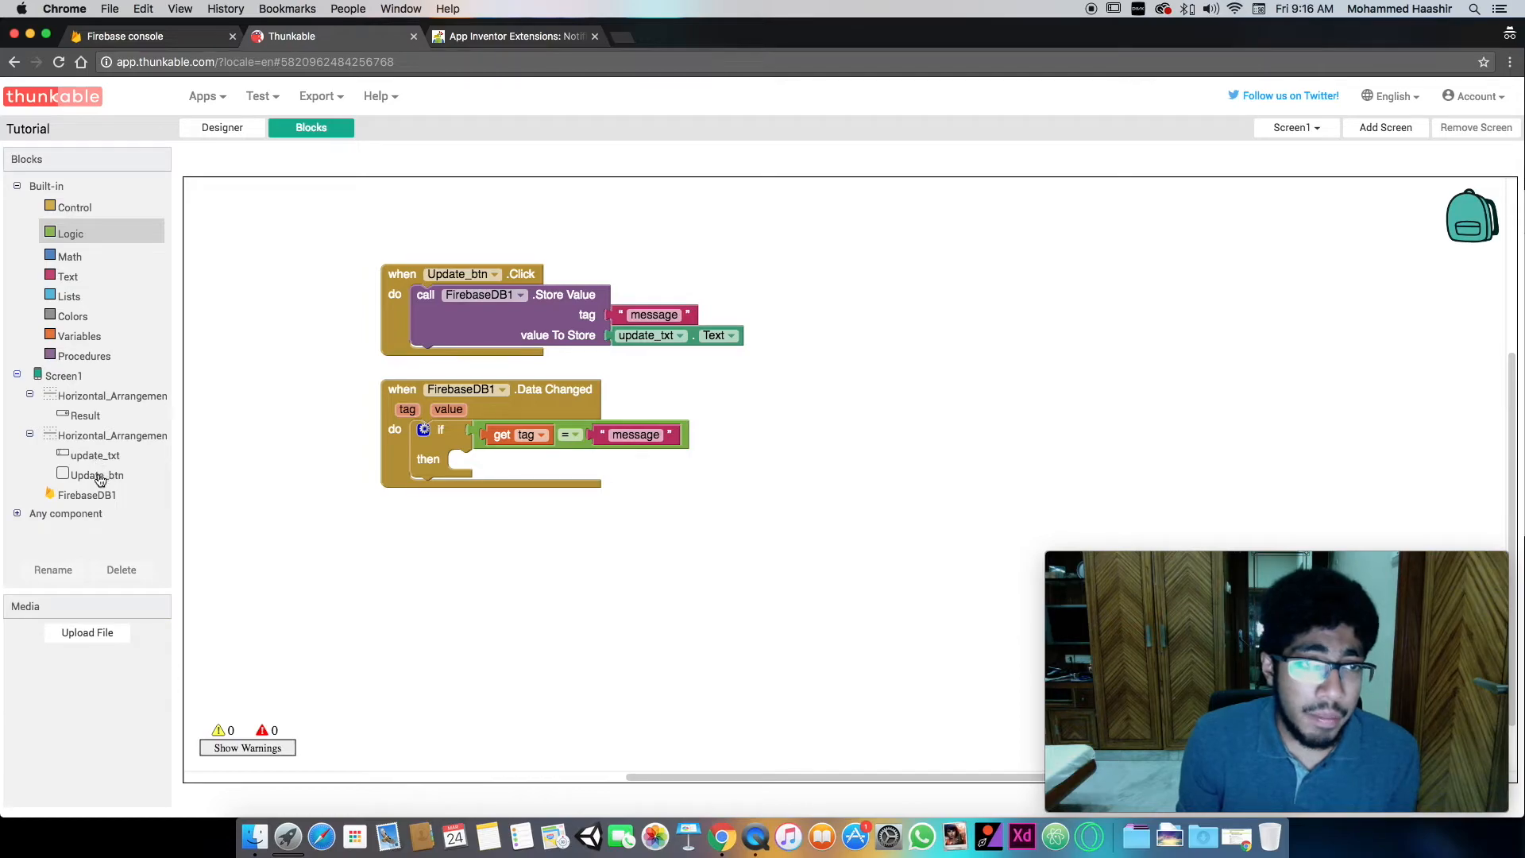
# - Add a set Result.Text block to the then branch and assign it the event's value variable
pyautogui.click(85, 414)
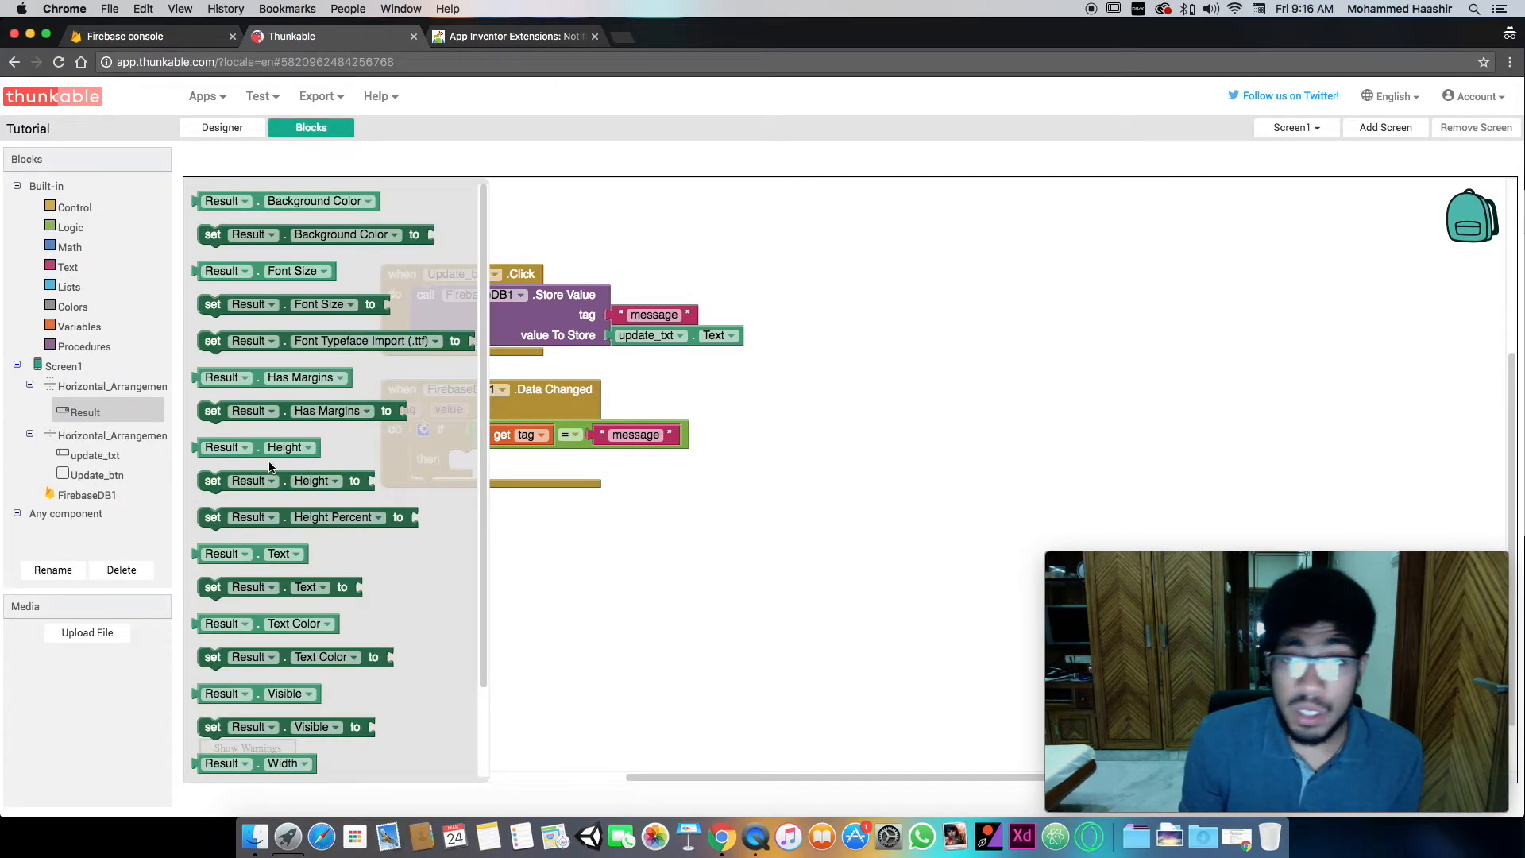
pyautogui.scroll(-3, 270, 470)
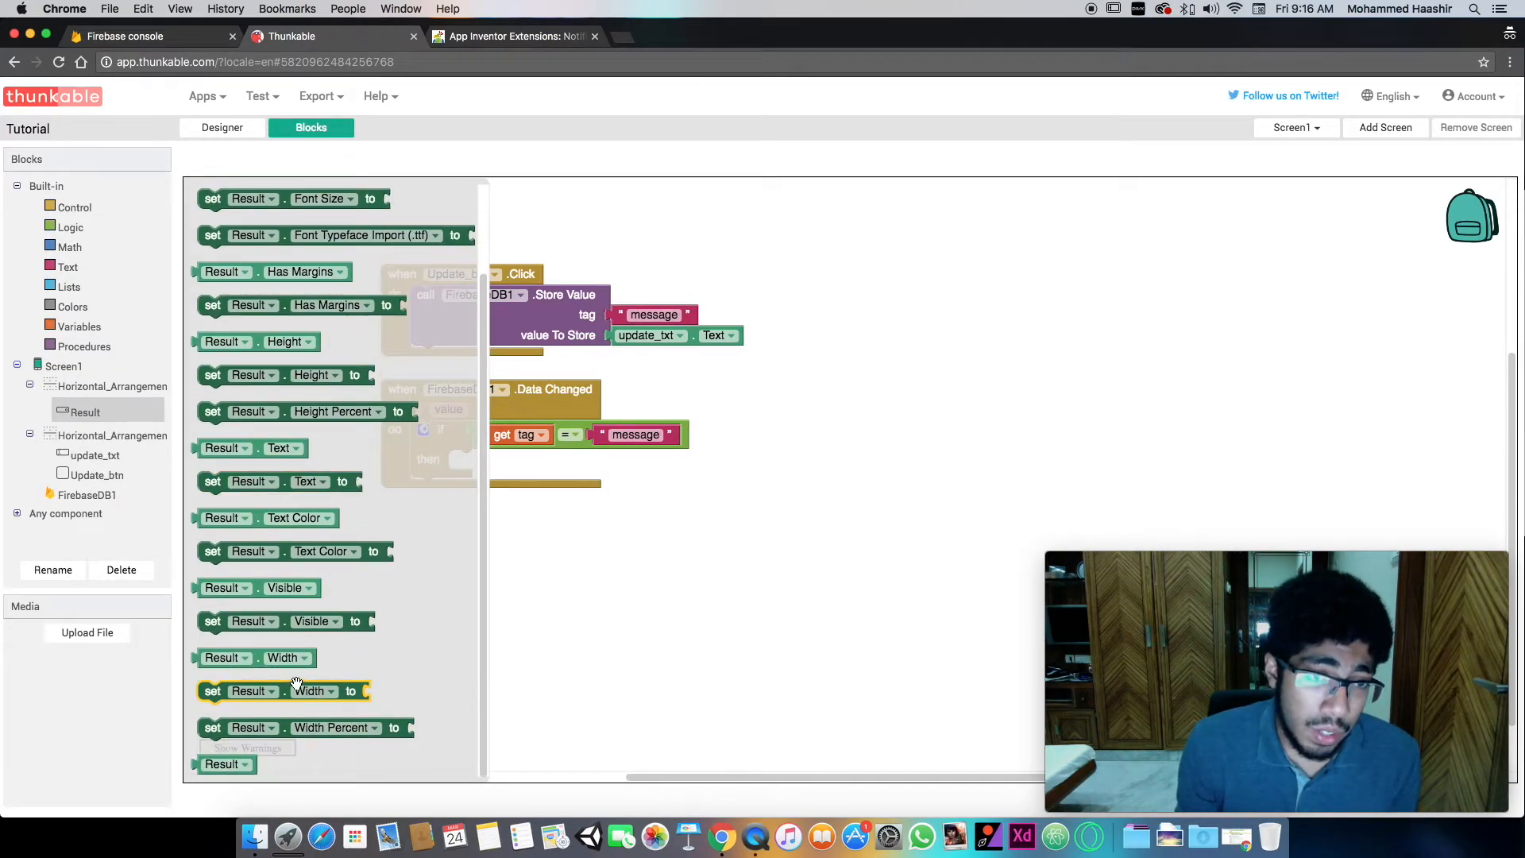
pyautogui.scroll(1, 291, 631)
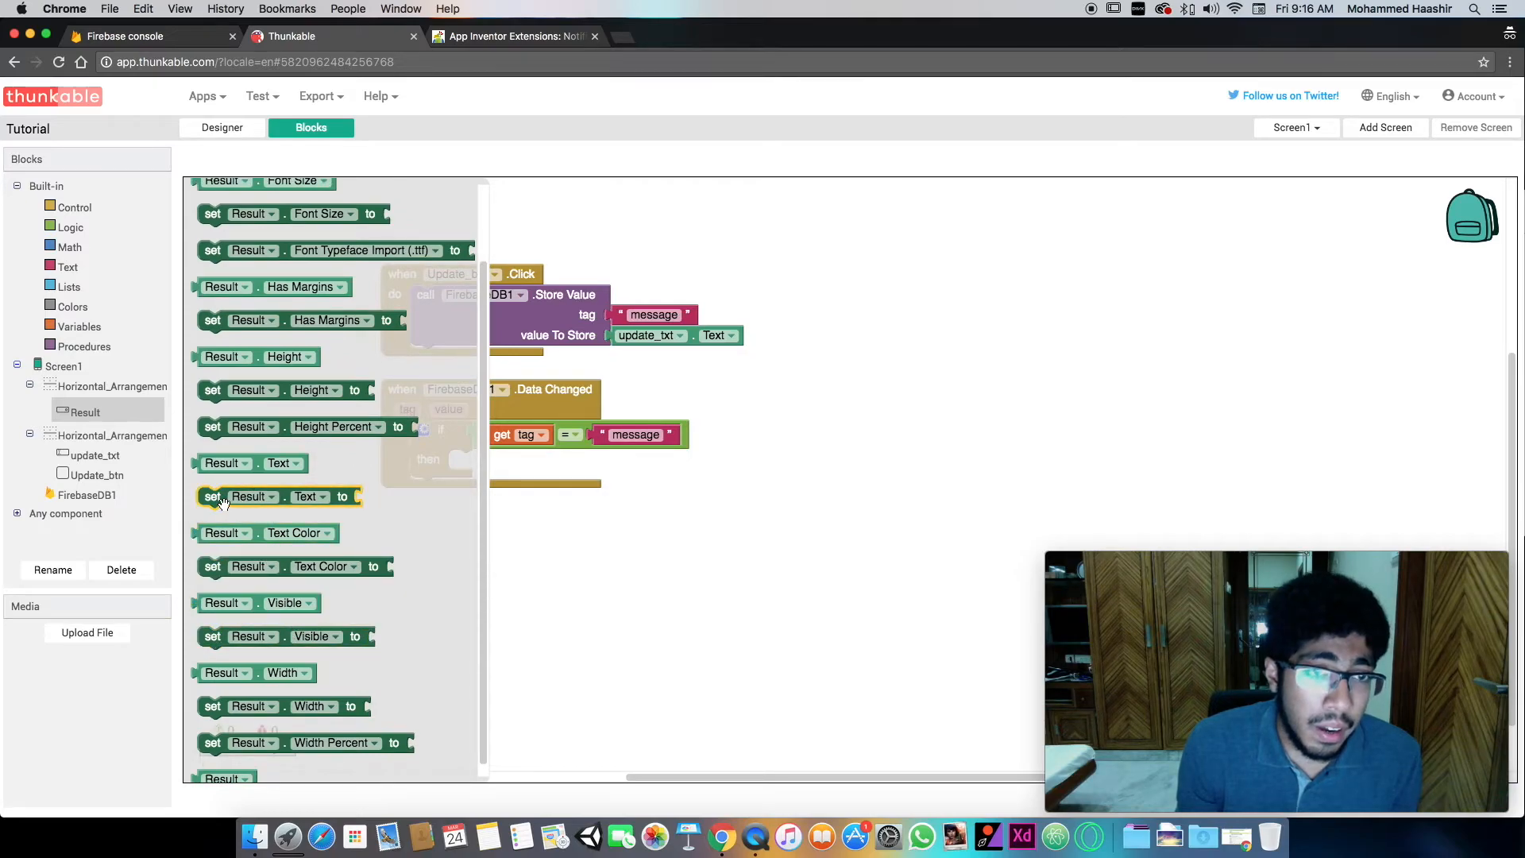
pyautogui.moveTo(224, 503); pyautogui.dragTo(473, 466)
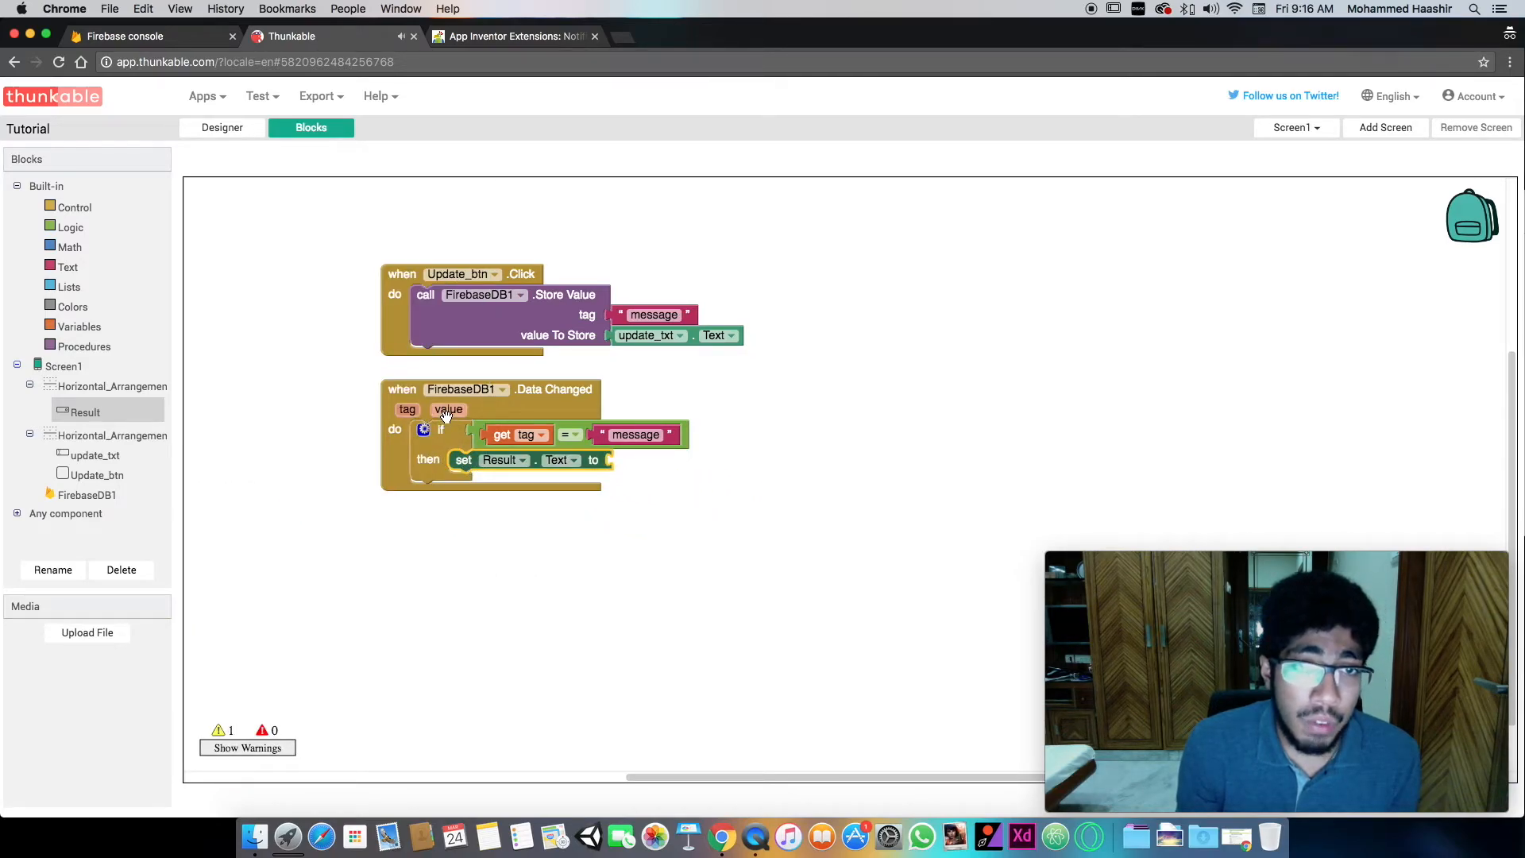
pyautogui.moveTo(447, 411)
pyautogui.moveTo(483, 424); pyautogui.dragTo(627, 461)
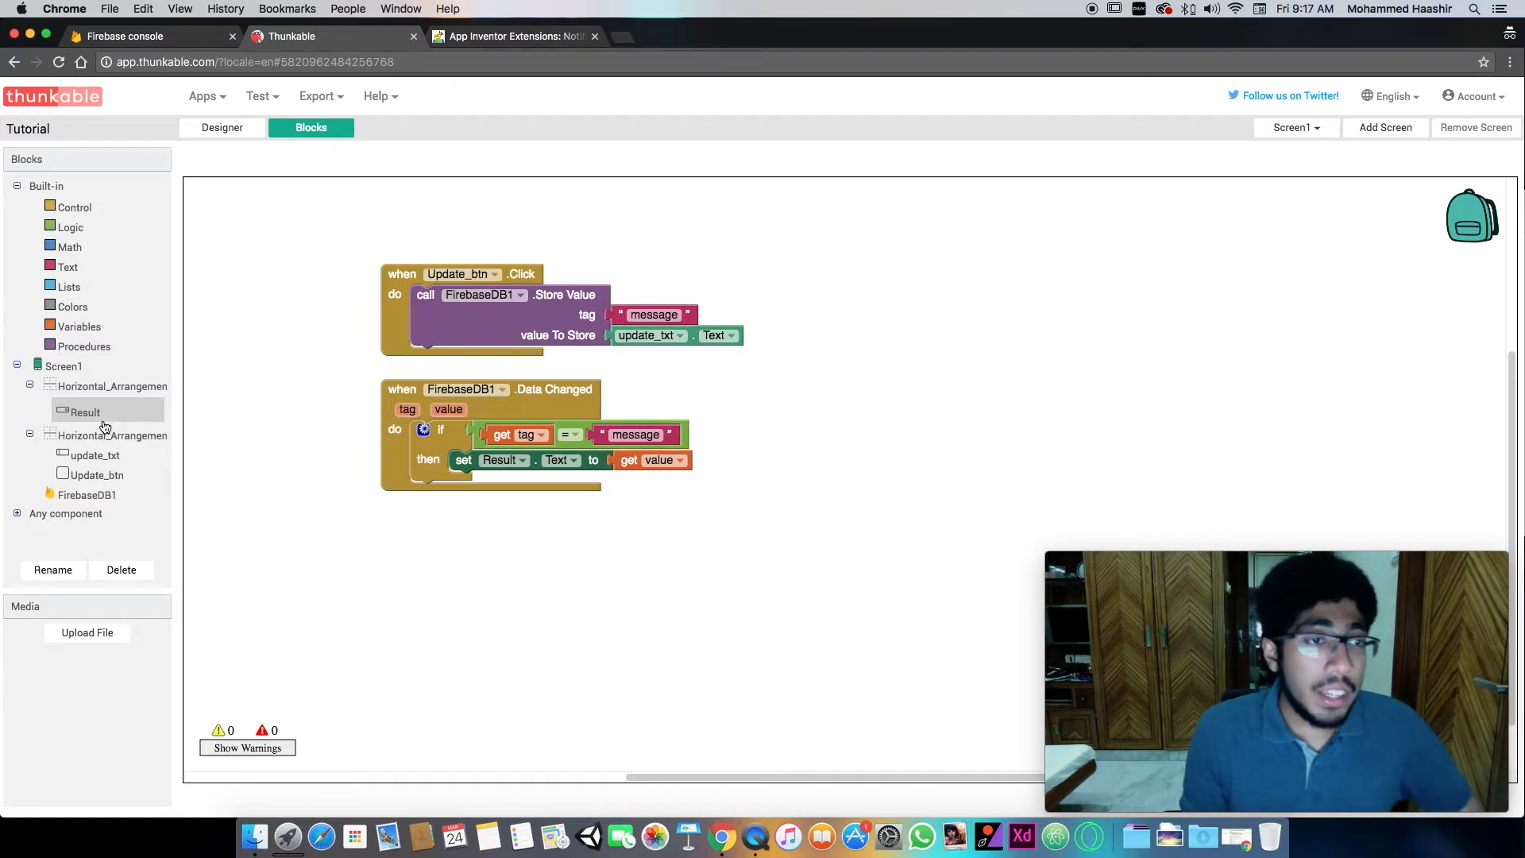
# - Add the Notification extension component to the app screen in the designer and review its Icon and IgnoreNotification properties
pyautogui.click(223, 127)
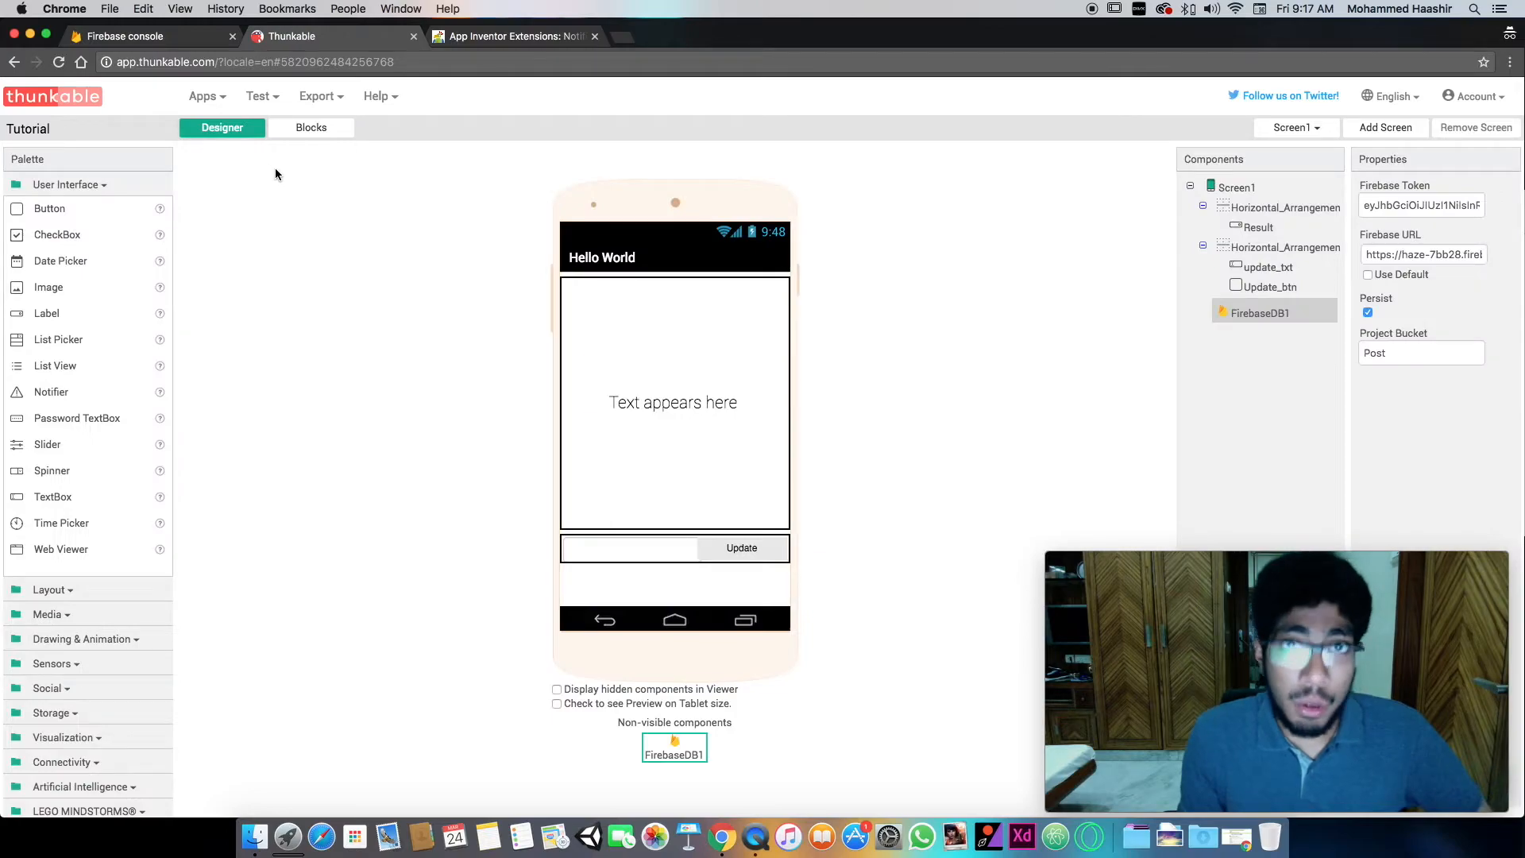
pyautogui.scroll(-2, 112, 456)
pyautogui.click(78, 792)
pyautogui.moveTo(65, 539); pyautogui.dragTo(652, 512)
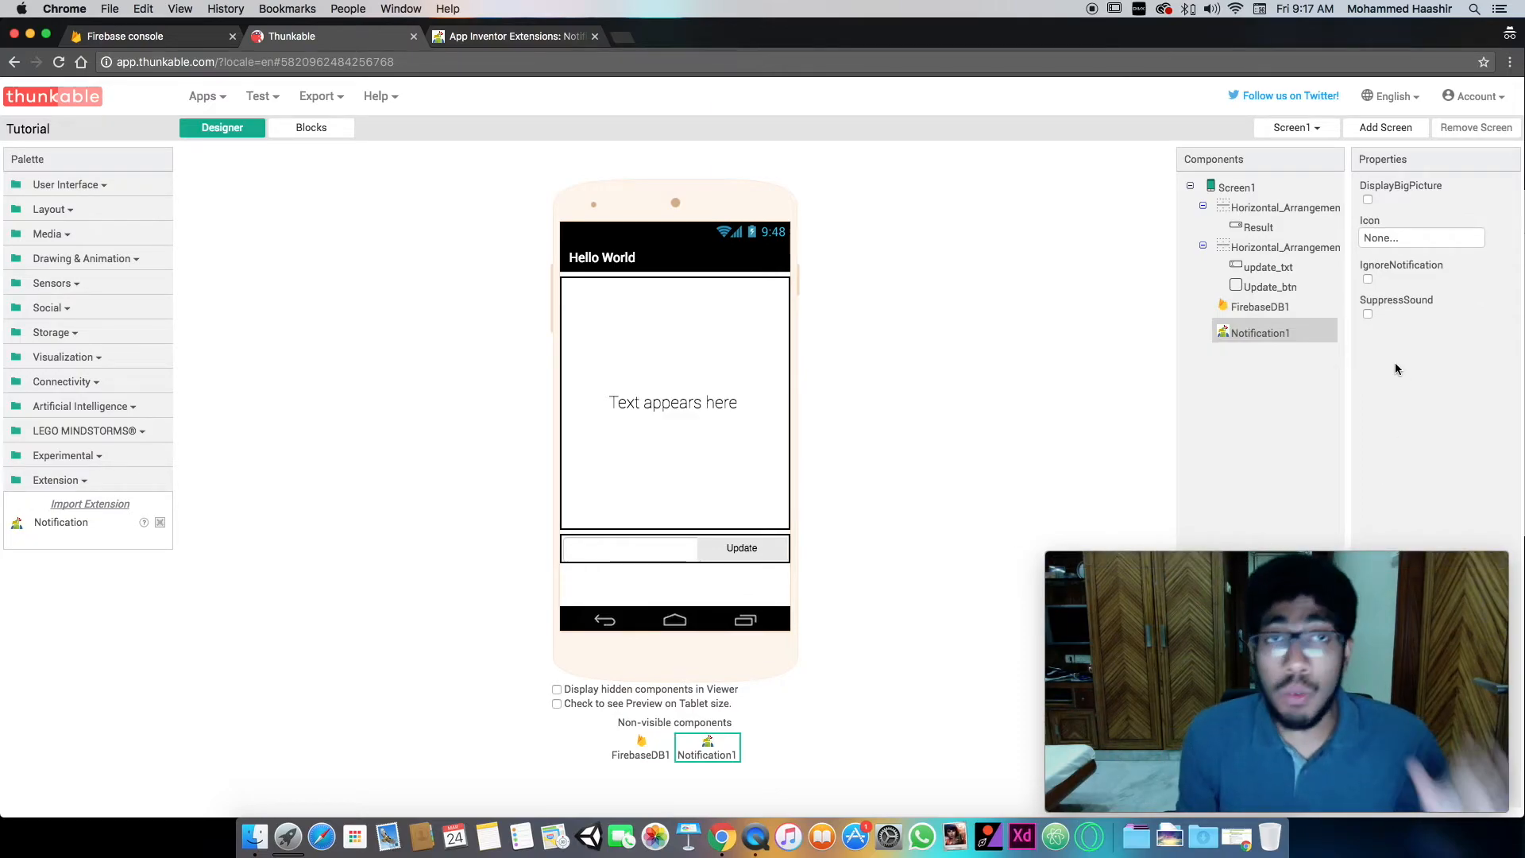
pyautogui.click(1397, 238)
pyautogui.click(1400, 398)
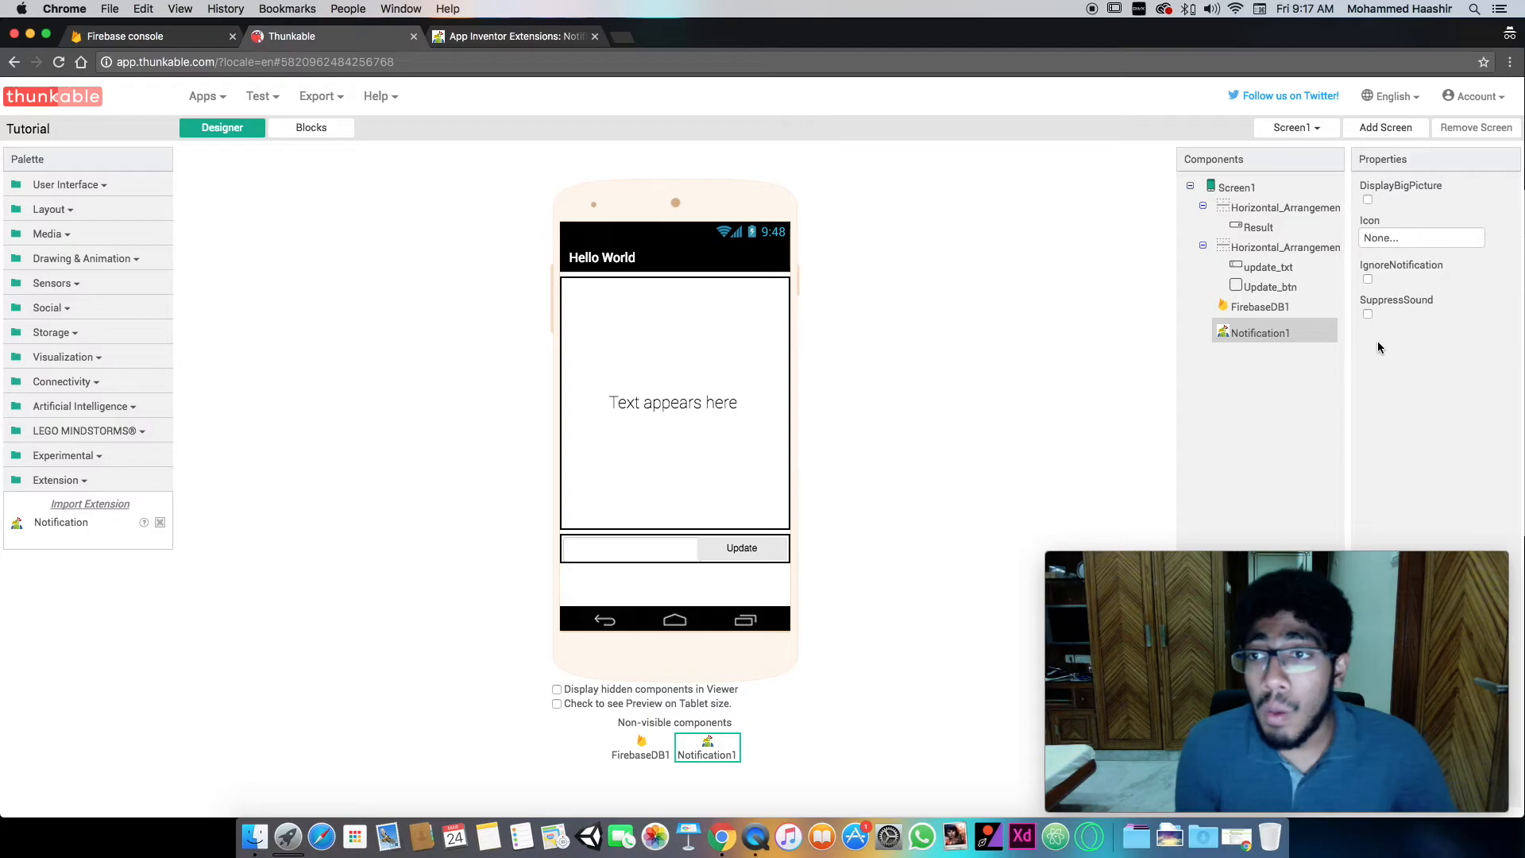
pyautogui.moveTo(1381, 267); pyautogui.dragTo(1414, 268)
pyautogui.doubleClick(1414, 269)
pyautogui.click(1400, 299)
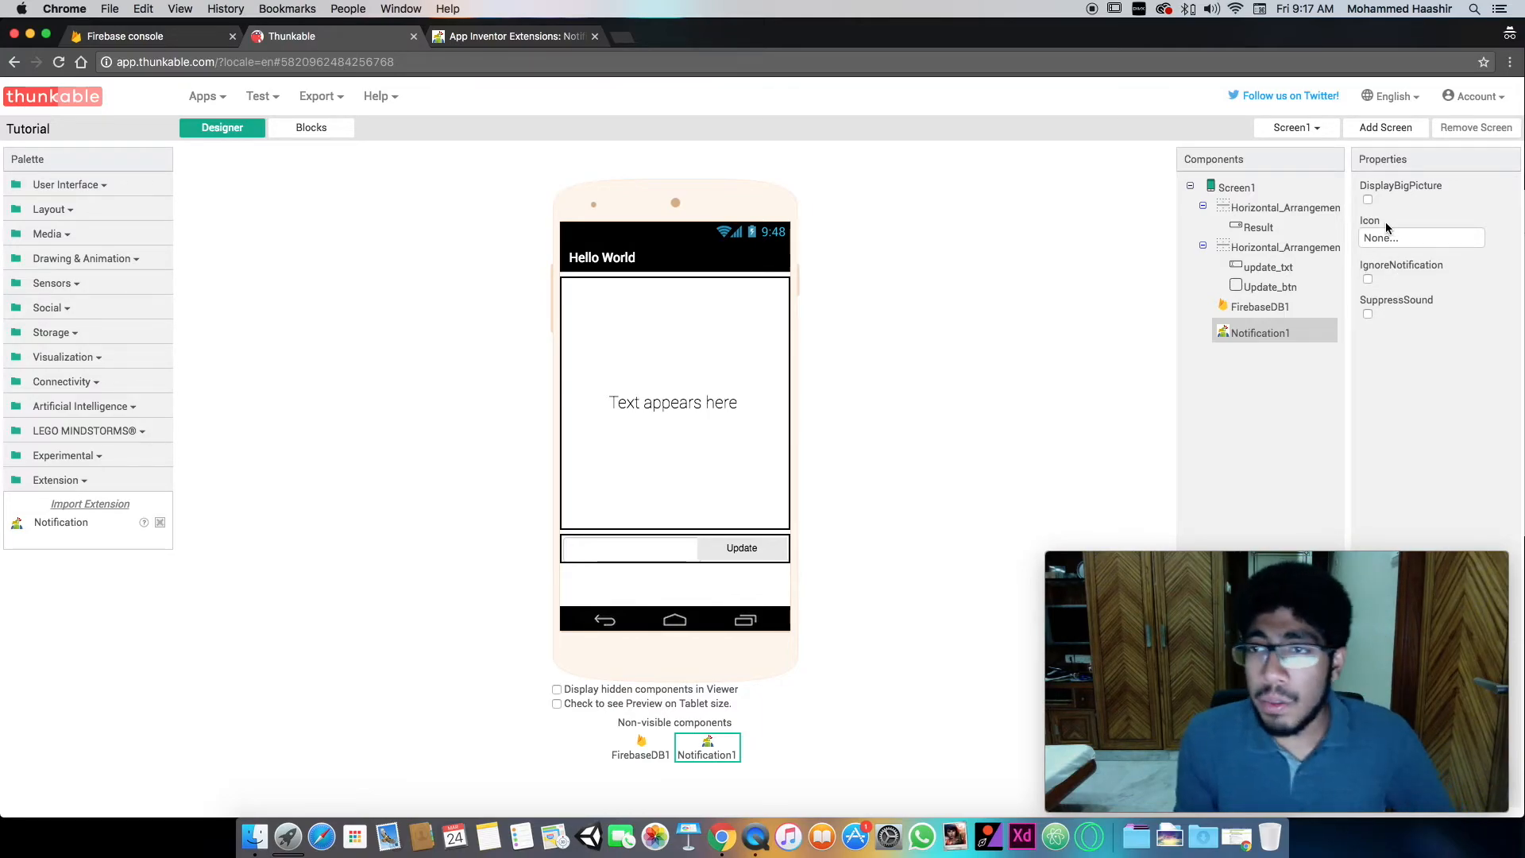
# - Place a Notification1 Send call block below the if-then block inside the FirebaseDB1 Data Changed event
pyautogui.click(311, 127)
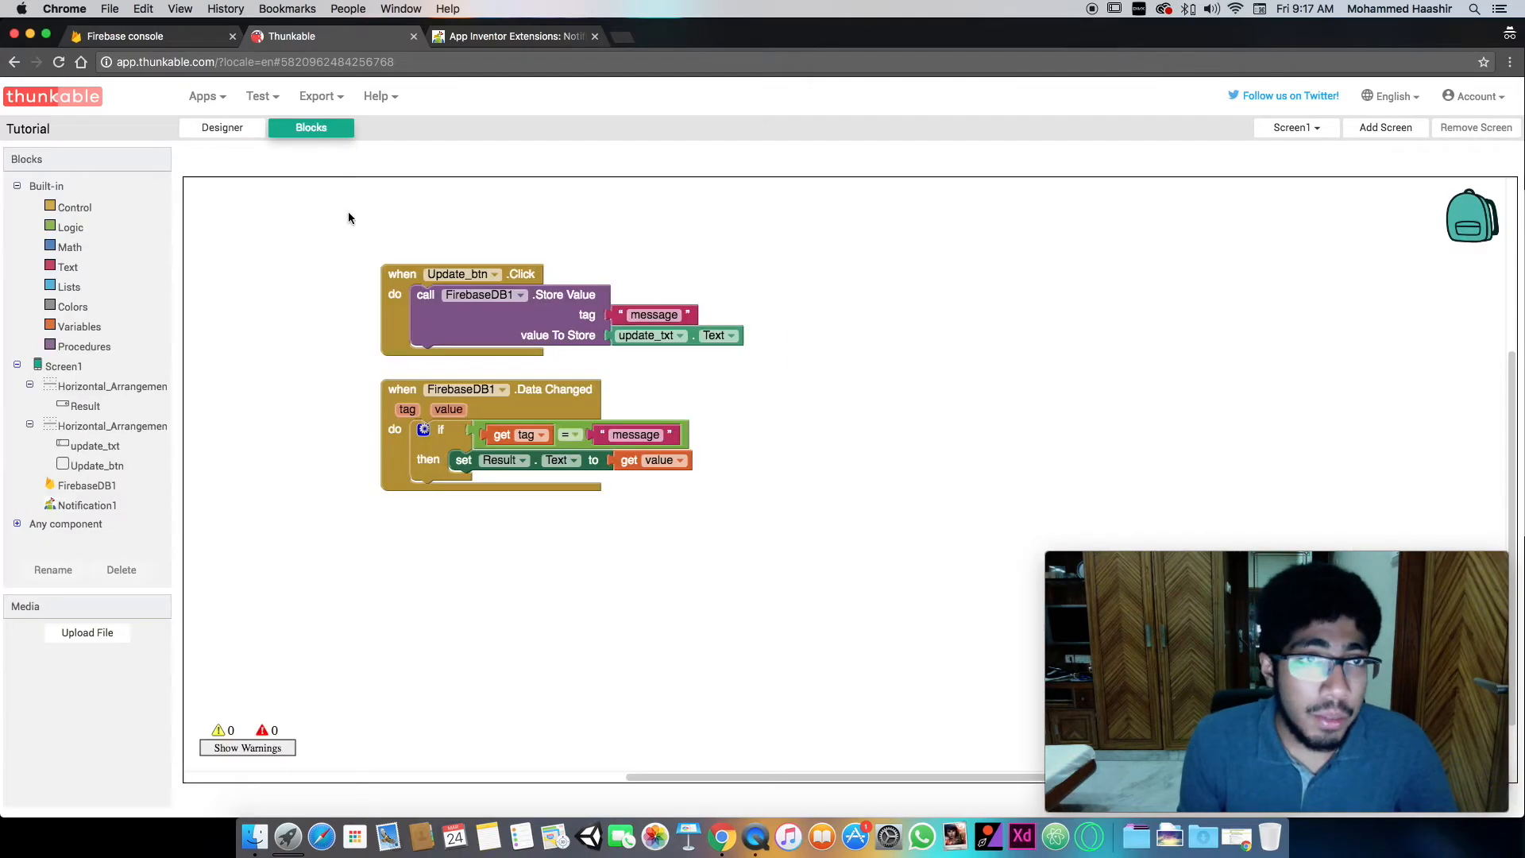
pyautogui.click(86, 506)
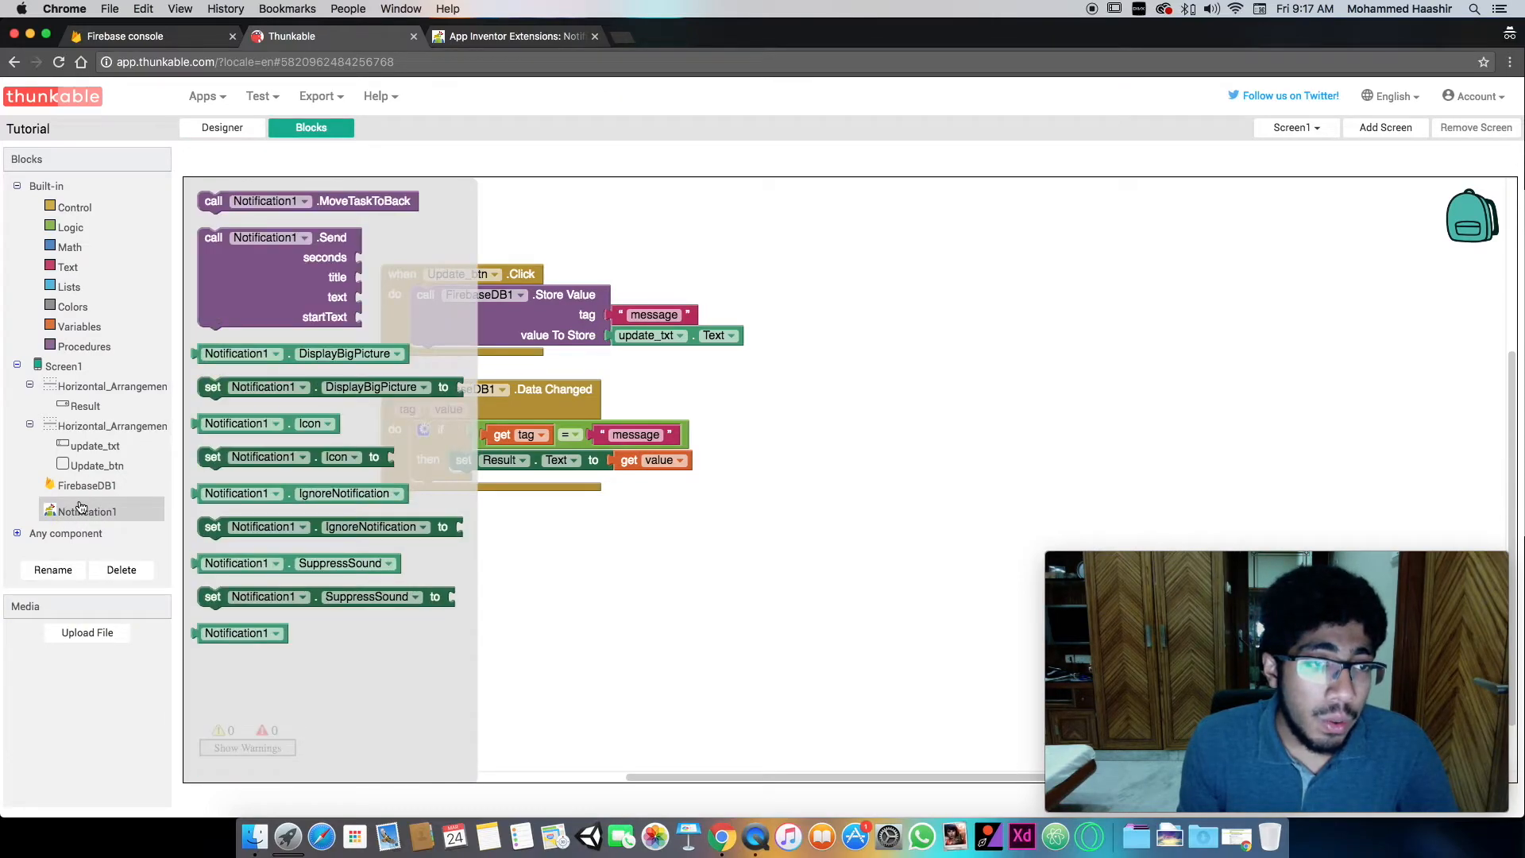
pyautogui.click(268, 318)
pyautogui.moveTo(282, 256); pyautogui.dragTo(505, 540)
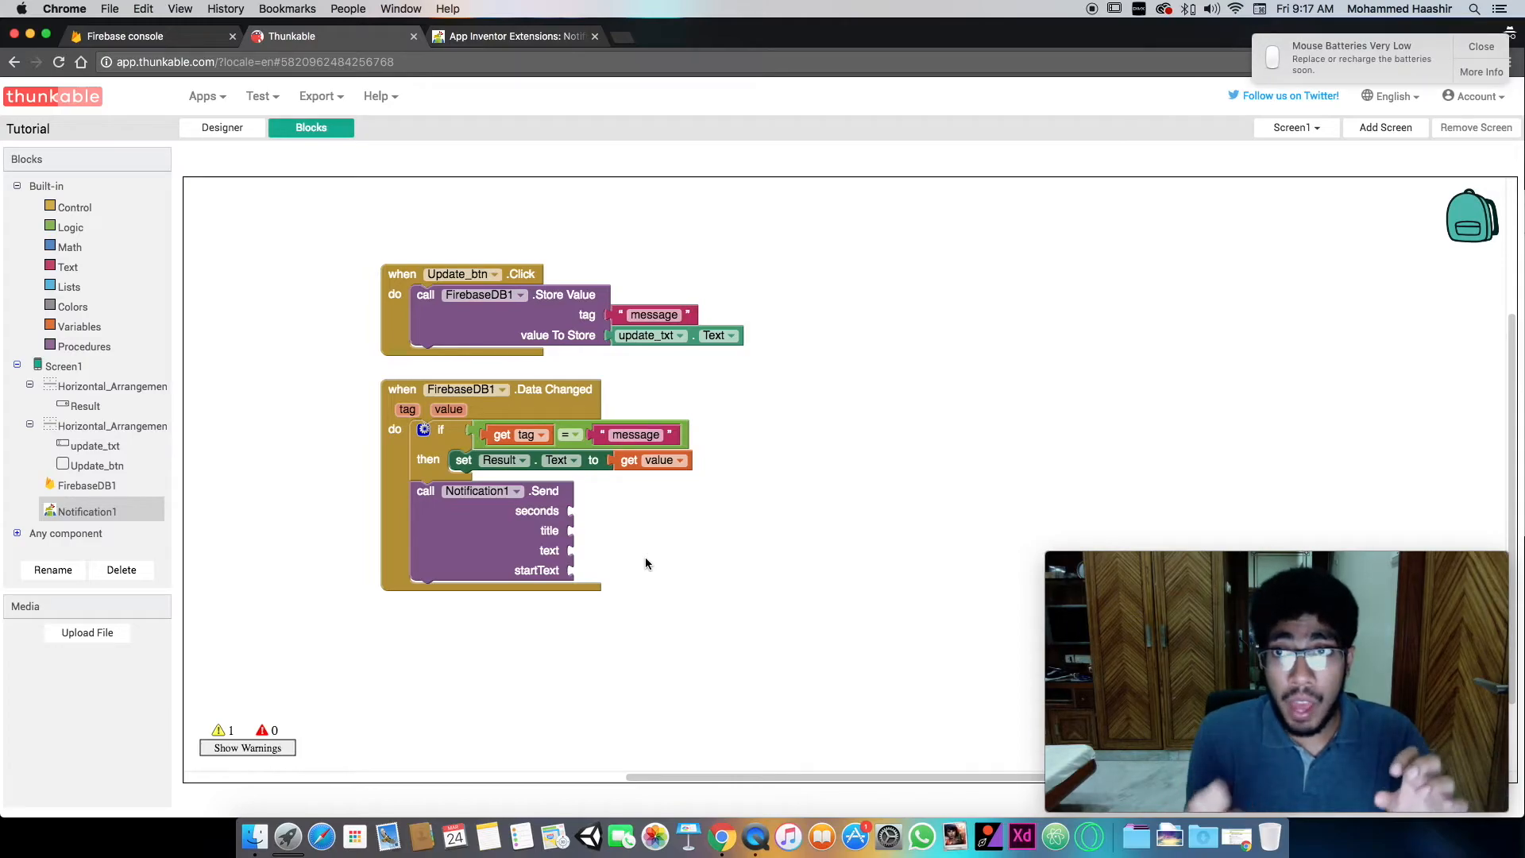
pyautogui.click(1480, 41)
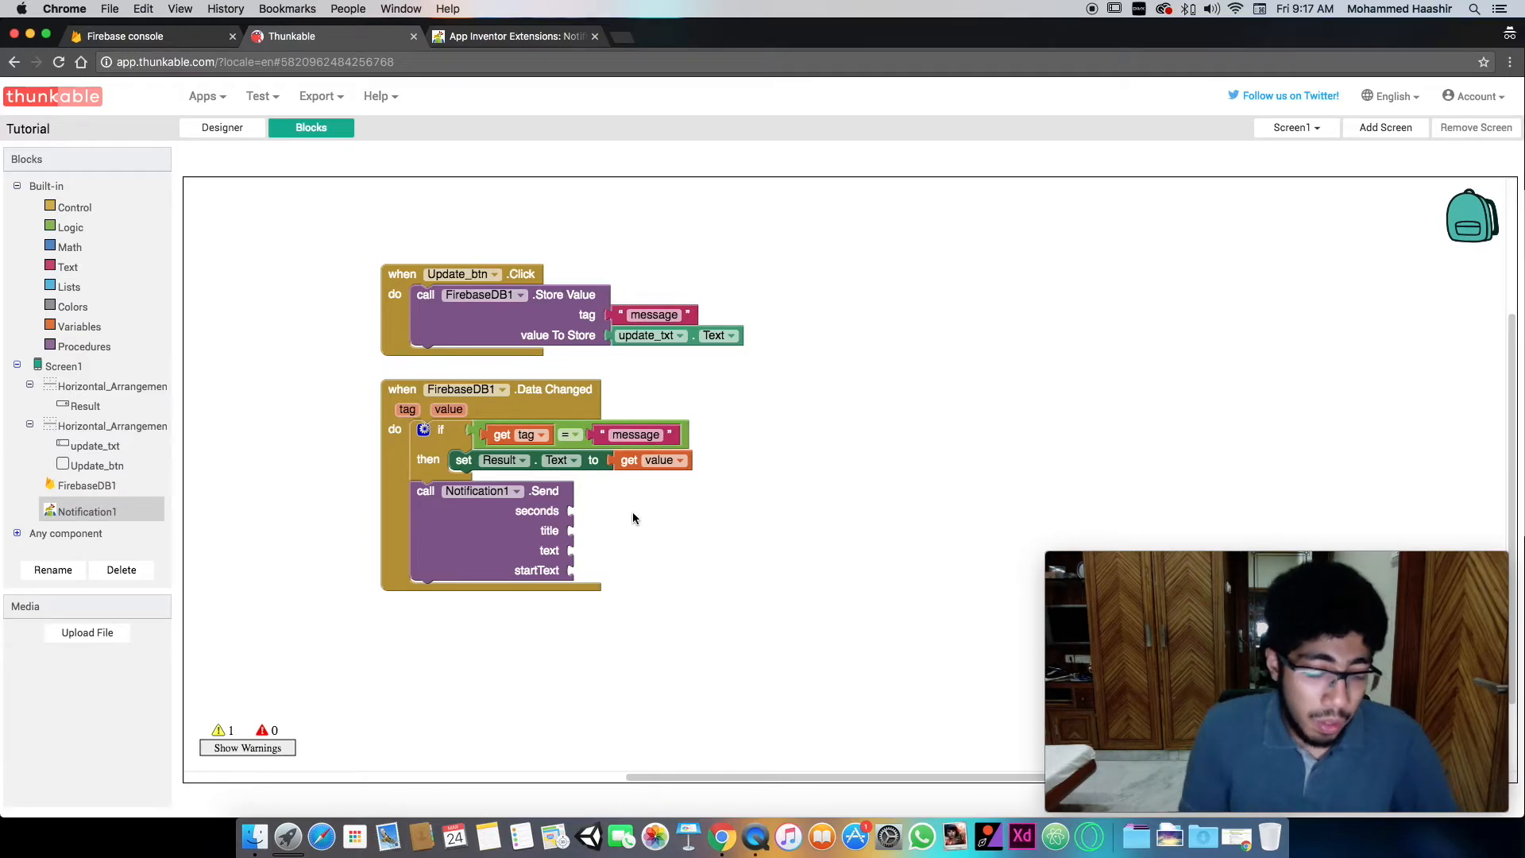
# - Attach a number block to the seconds input of the Notification1 Send call and set it to 0.5
pyautogui.write('number')
pyautogui.press('Down')
pyautogui.press('Down')
pyautogui.press('Down')
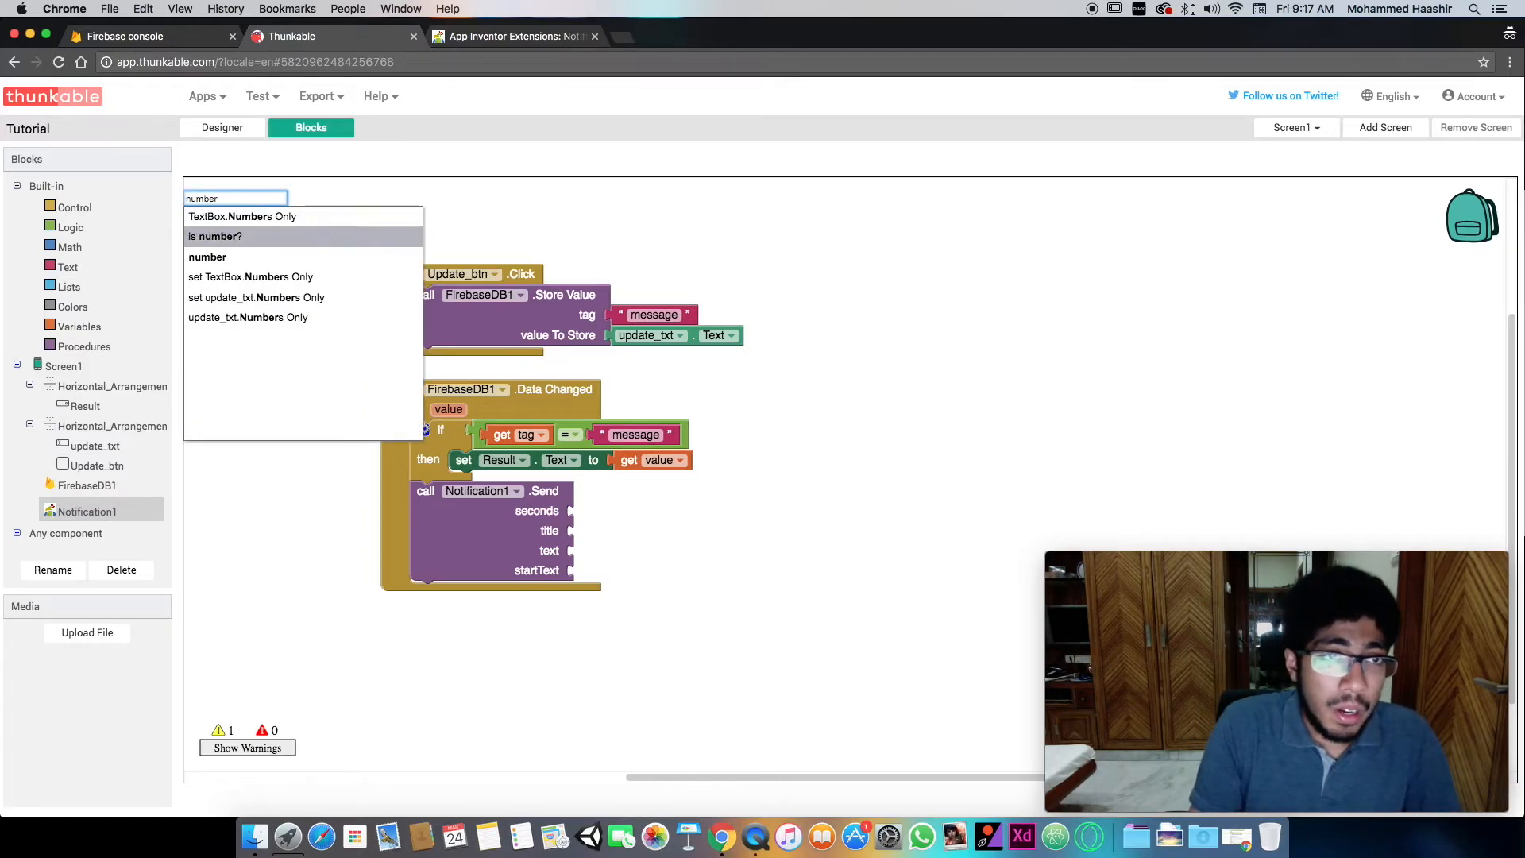
pyautogui.press('Up')
pyautogui.press('Return')
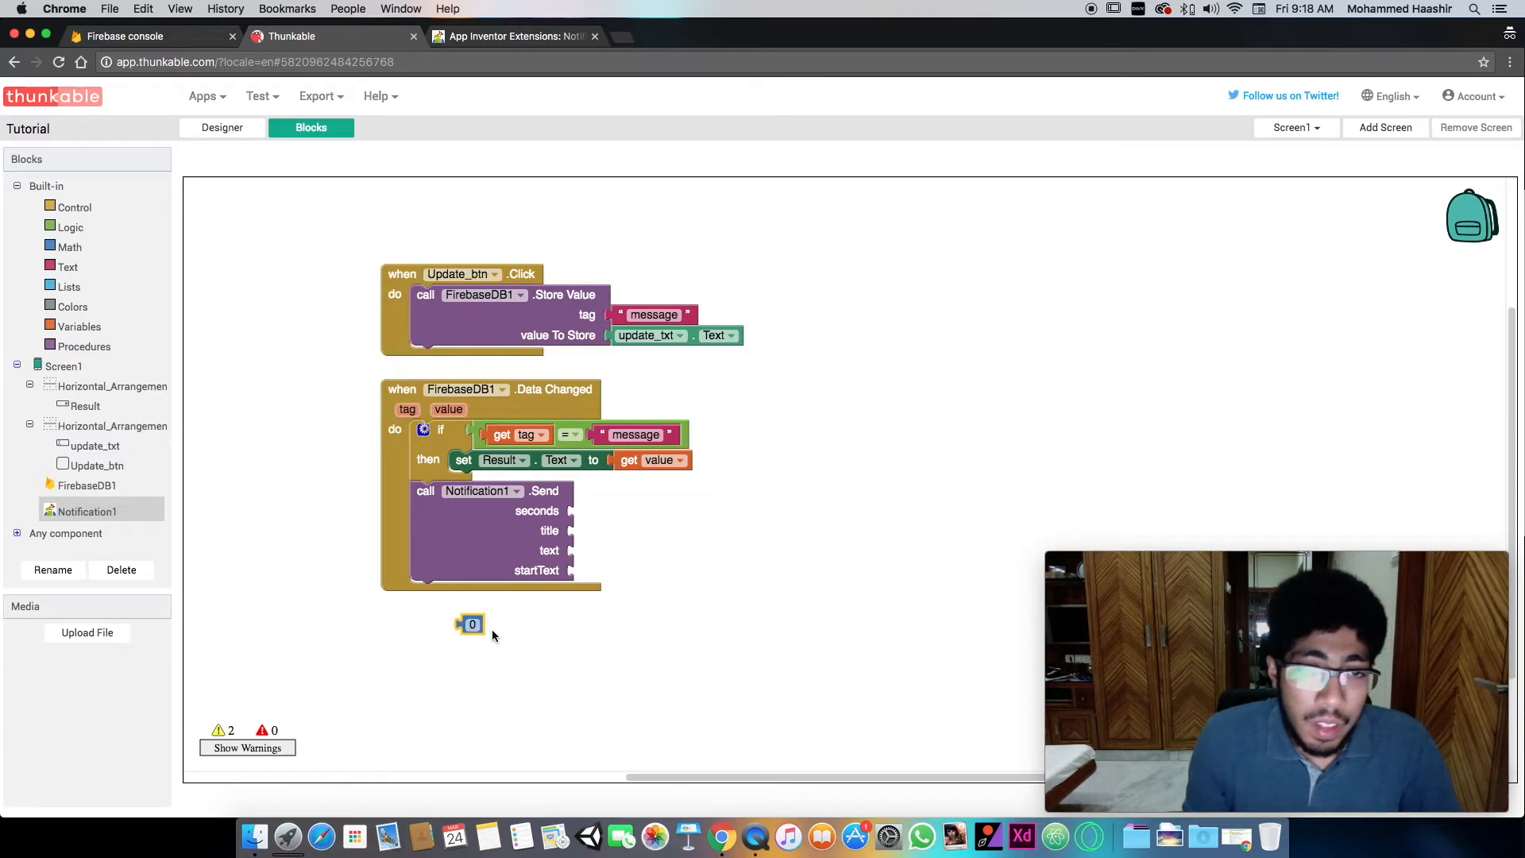
pyautogui.moveTo(476, 625); pyautogui.dragTo(587, 511)
pyautogui.click(585, 511)
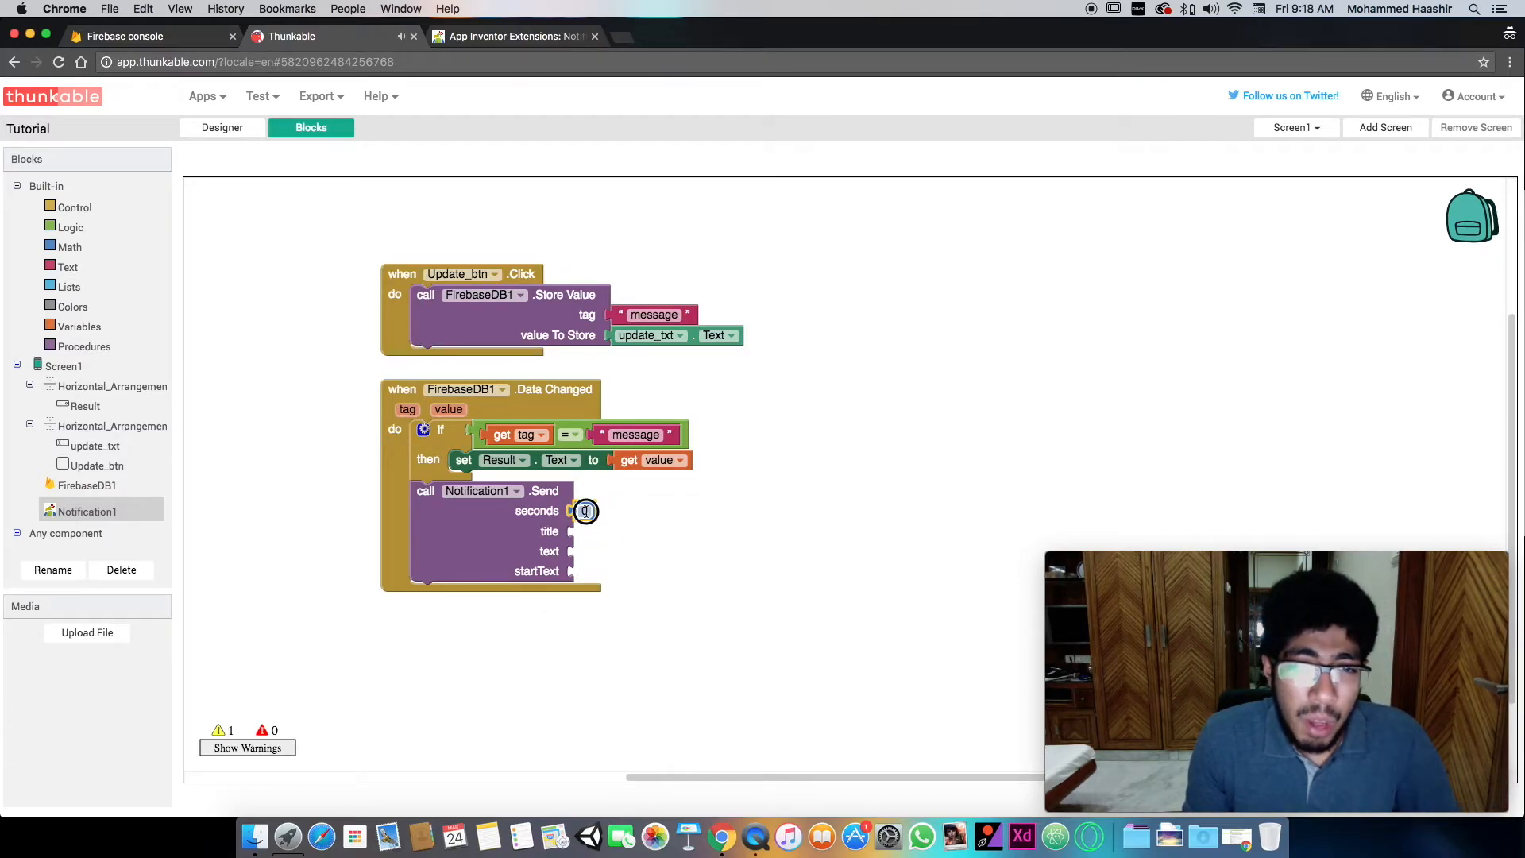
pyautogui.write('.5')
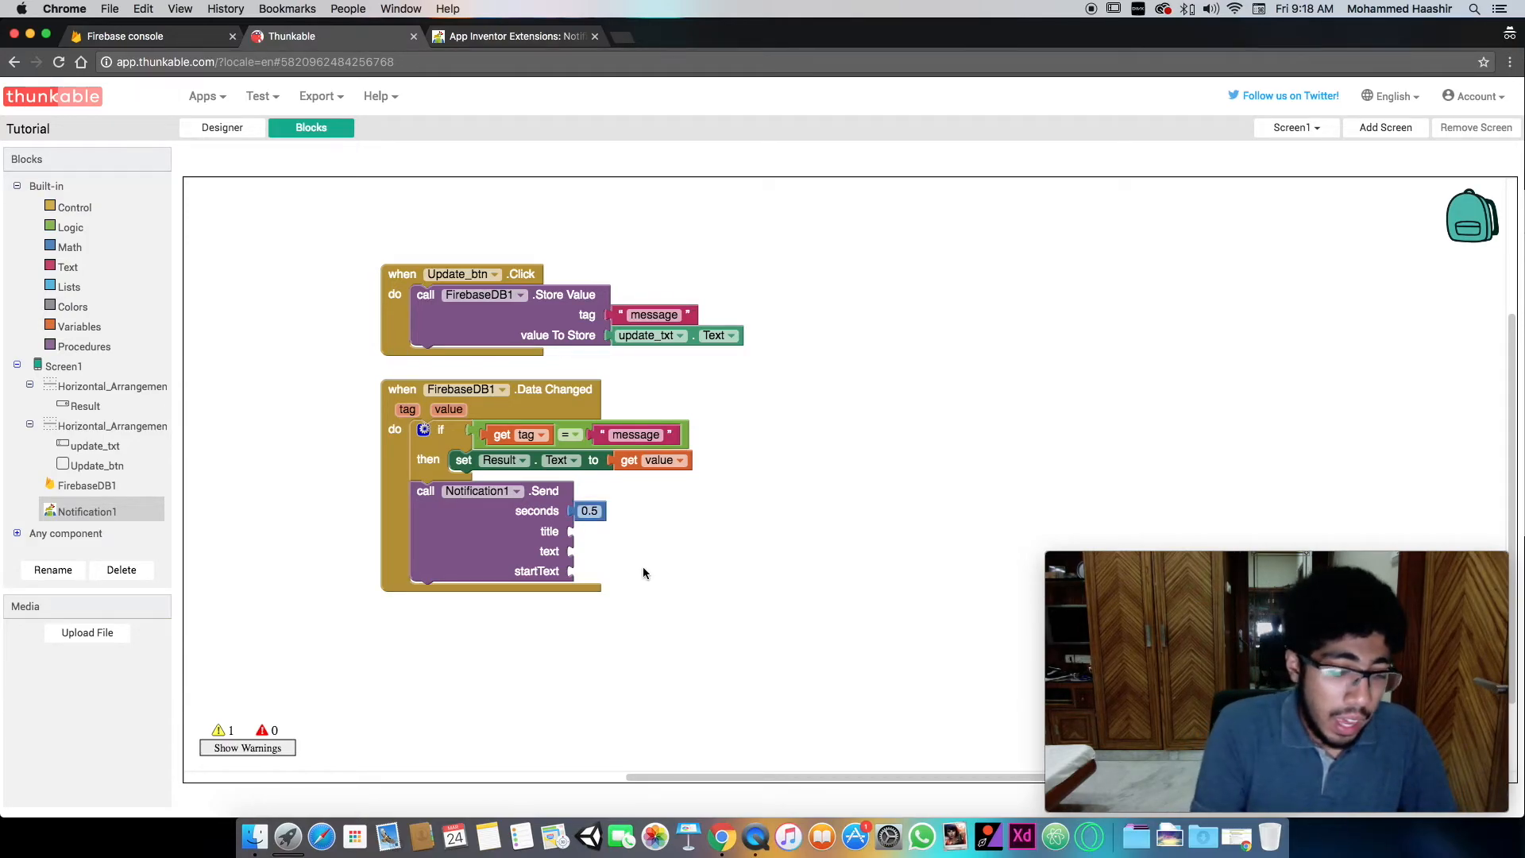
# - Attach a text block reading "New message from your app" to the title input of the Notification1 Send call
pyautogui.write('"')
pyautogui.press('Return')
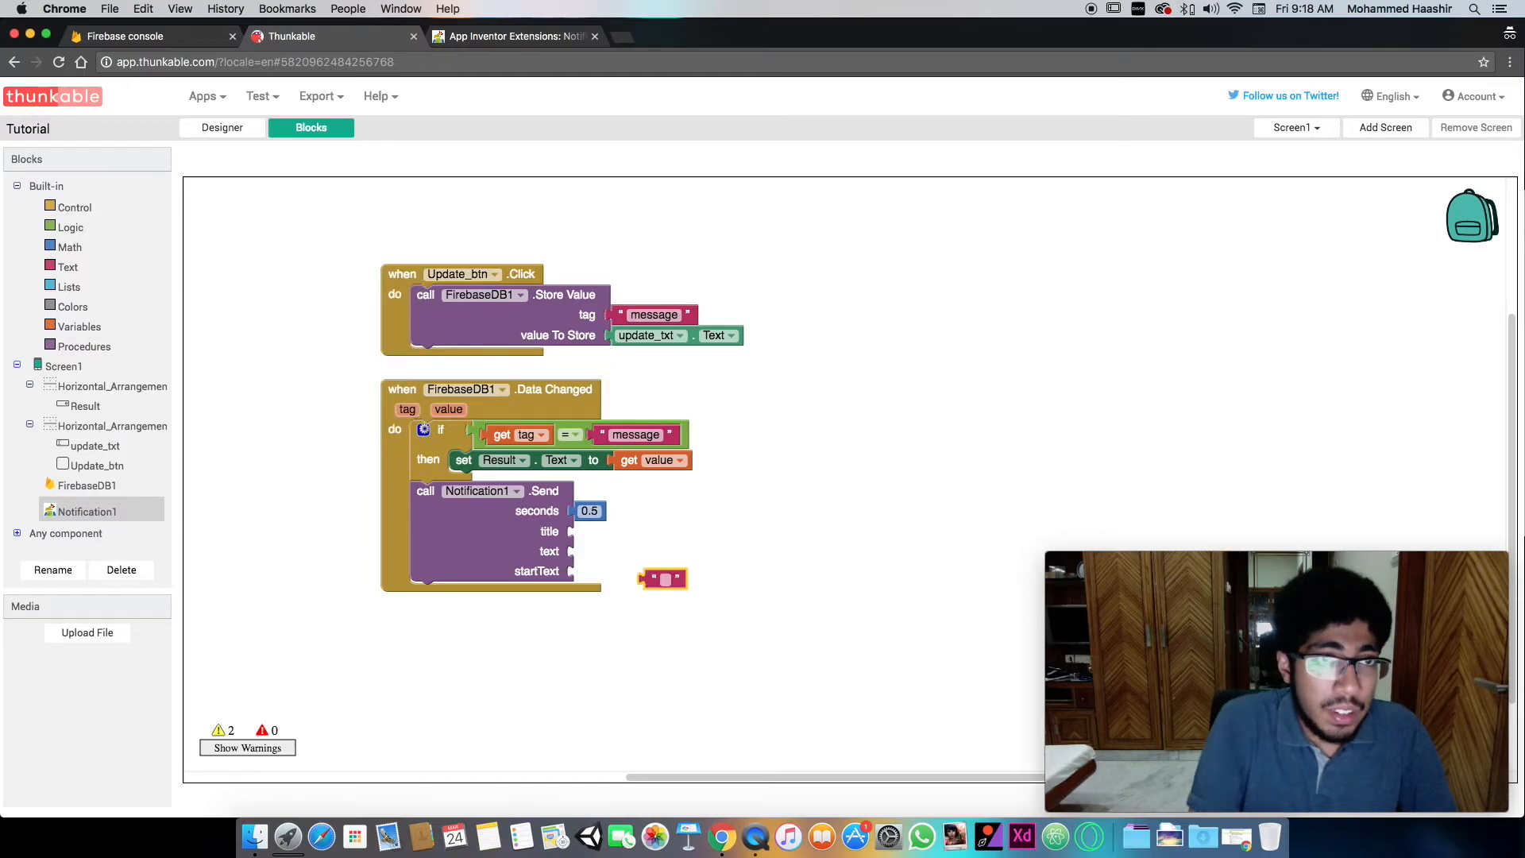
pyautogui.click(667, 580)
pyautogui.write('N')
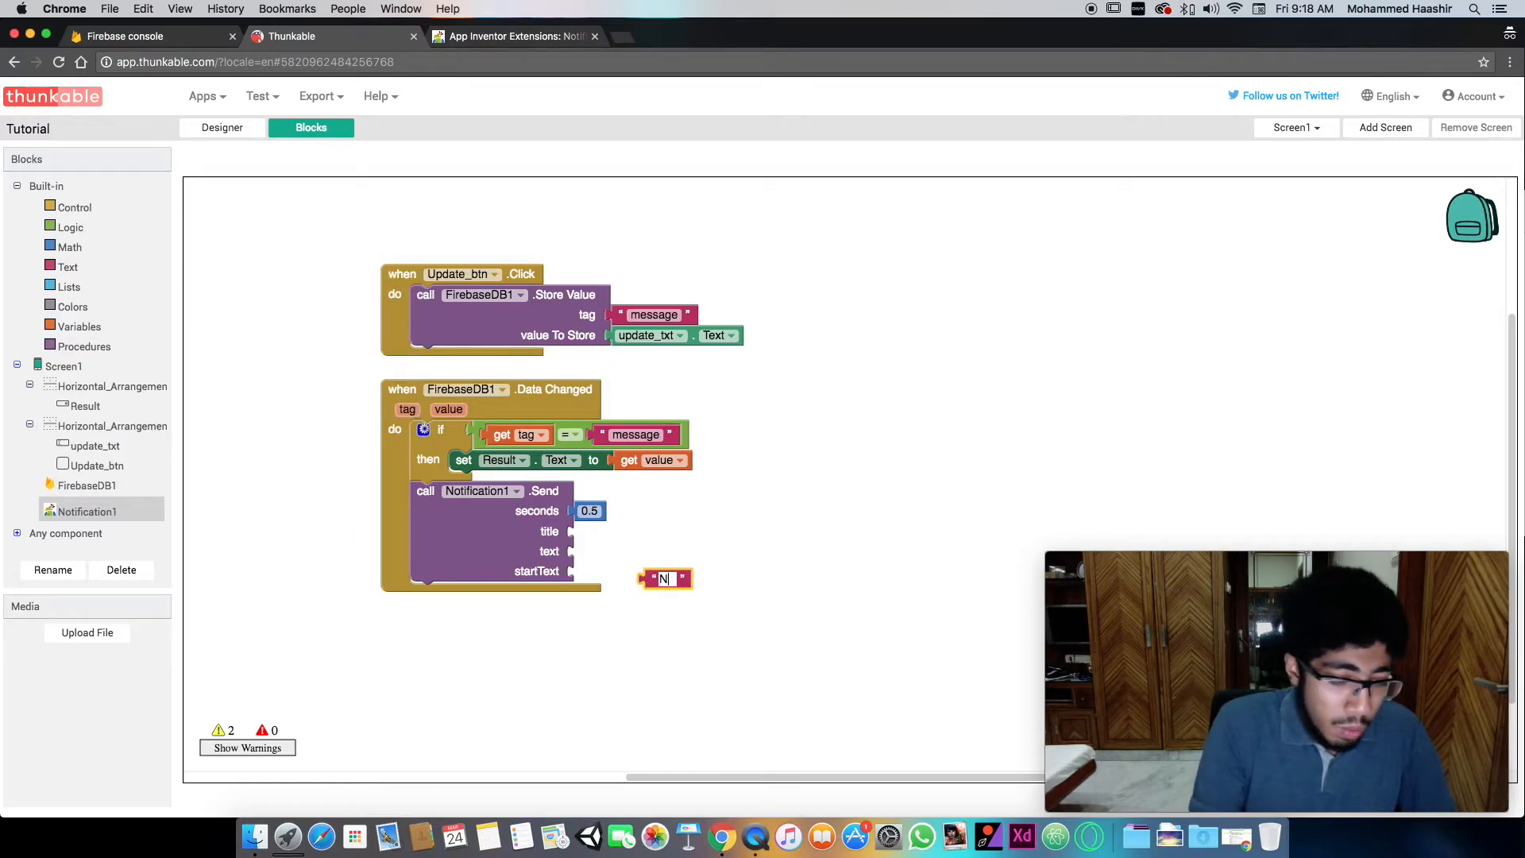
pyautogui.write('ew message fro')
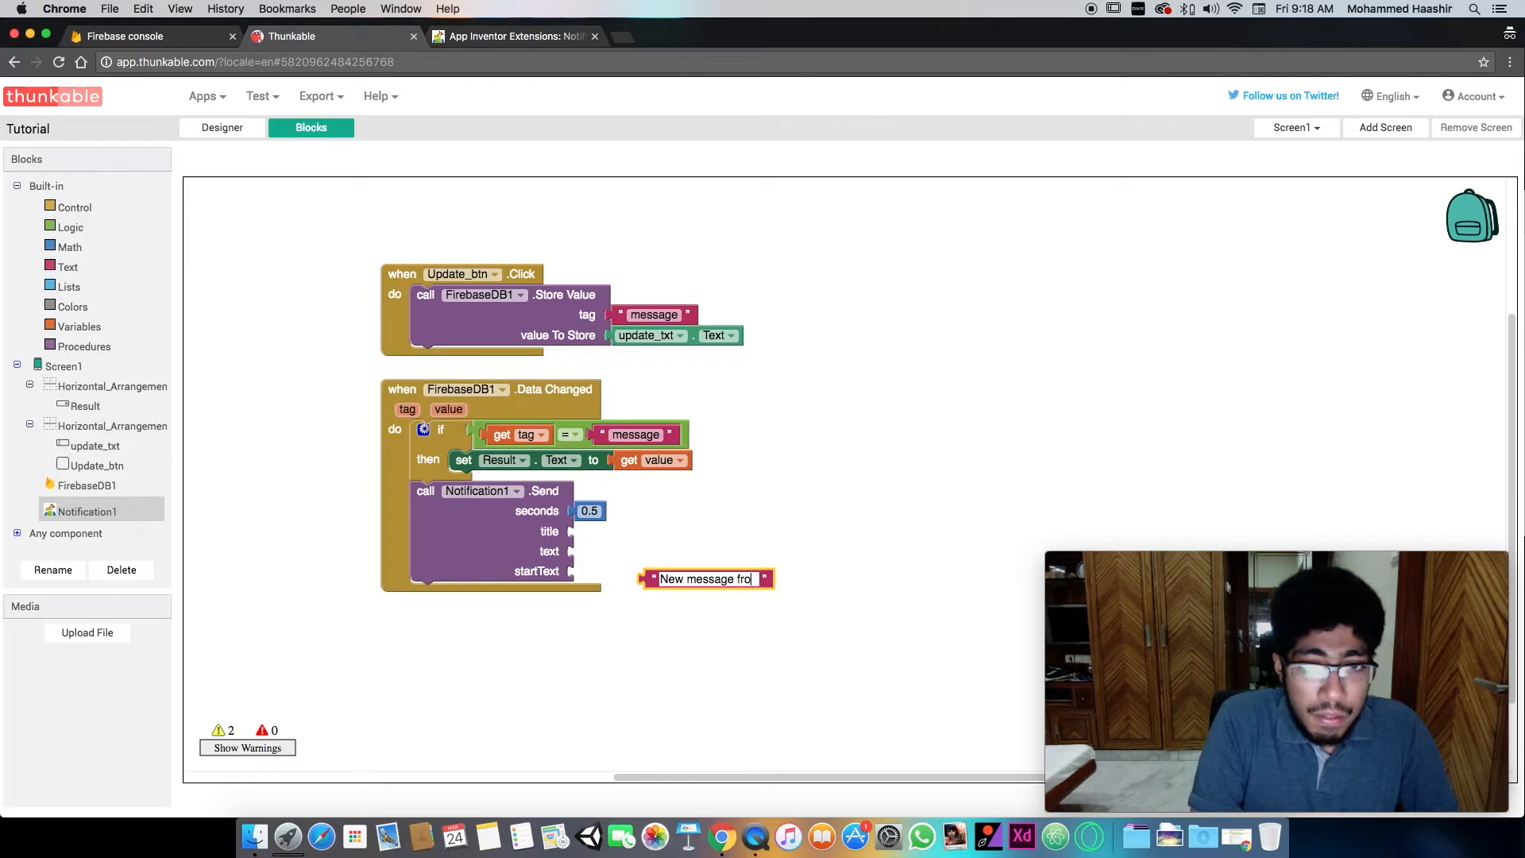
pyautogui.write('m your app')
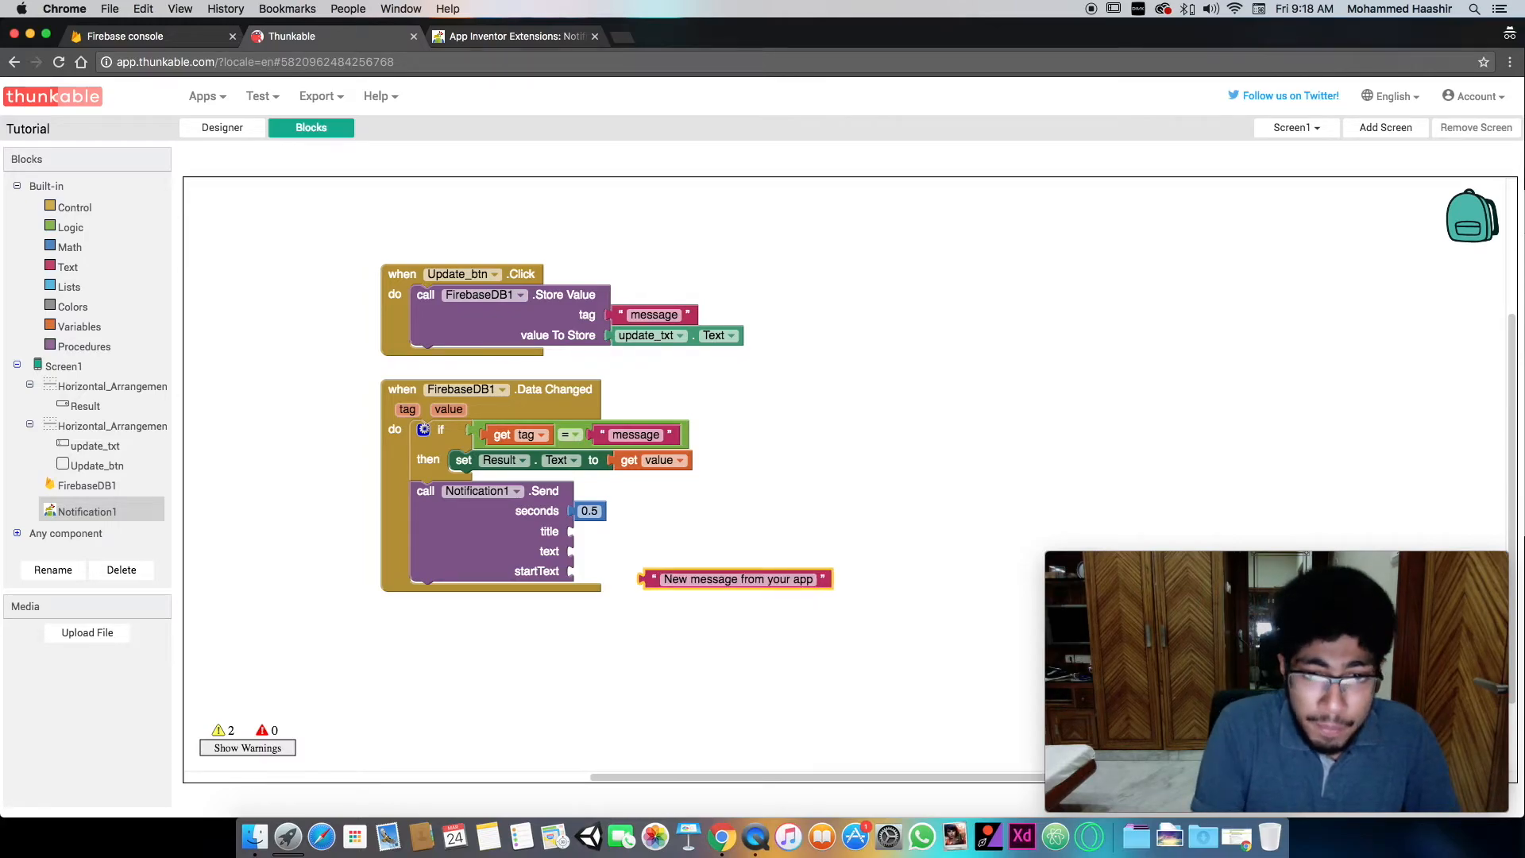
pyautogui.moveTo(645, 579); pyautogui.dragTo(601, 530)
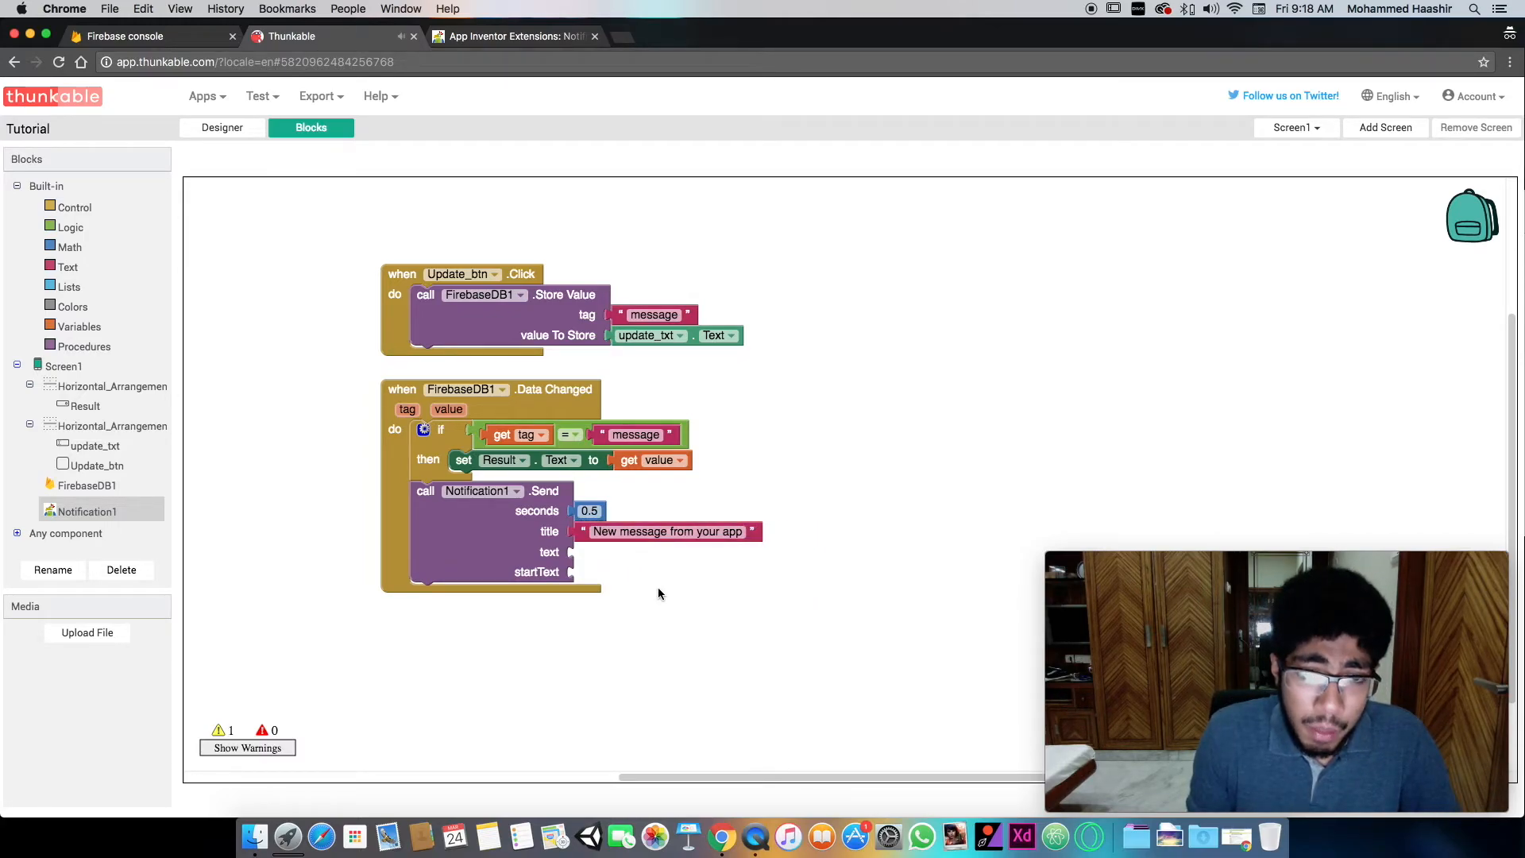
pyautogui.click(624, 536)
pyautogui.press('super+c')
pyautogui.press('super+v')
pyautogui.moveTo(597, 568); pyautogui.dragTo(643, 595)
pyautogui.press('BackSpace')
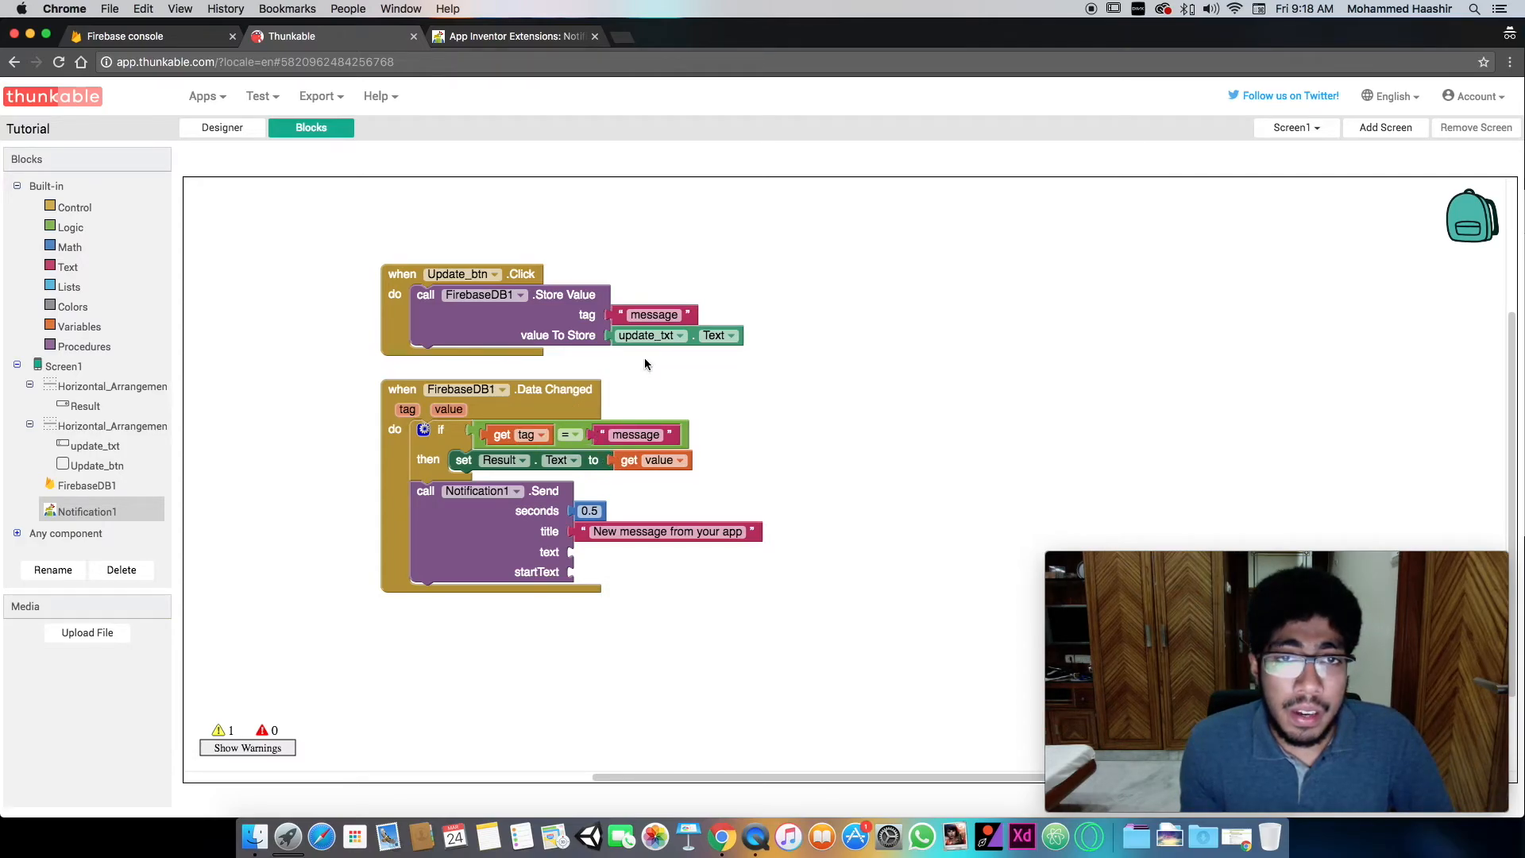
# - Duplicate the title text block into the text input of the Notification1 Send call and change it to "Tap here to check it out"
pyautogui.click(588, 531)
pyautogui.press('super+c')
pyautogui.press('super+v')
pyautogui.moveTo(592, 562); pyautogui.dragTo(585, 565)
pyautogui.click(646, 552)
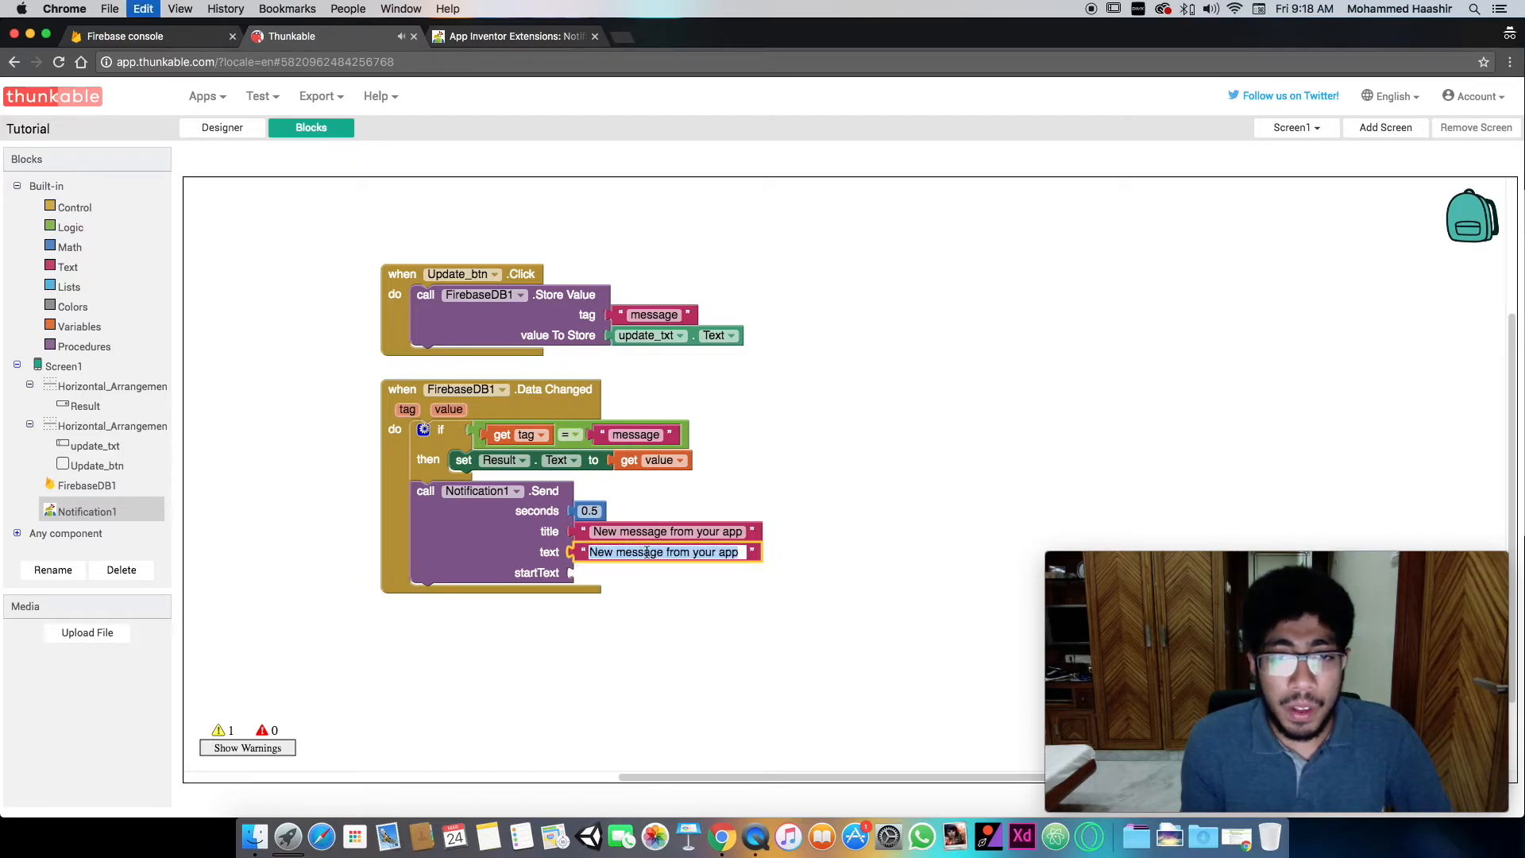
pyautogui.write('Tap to')
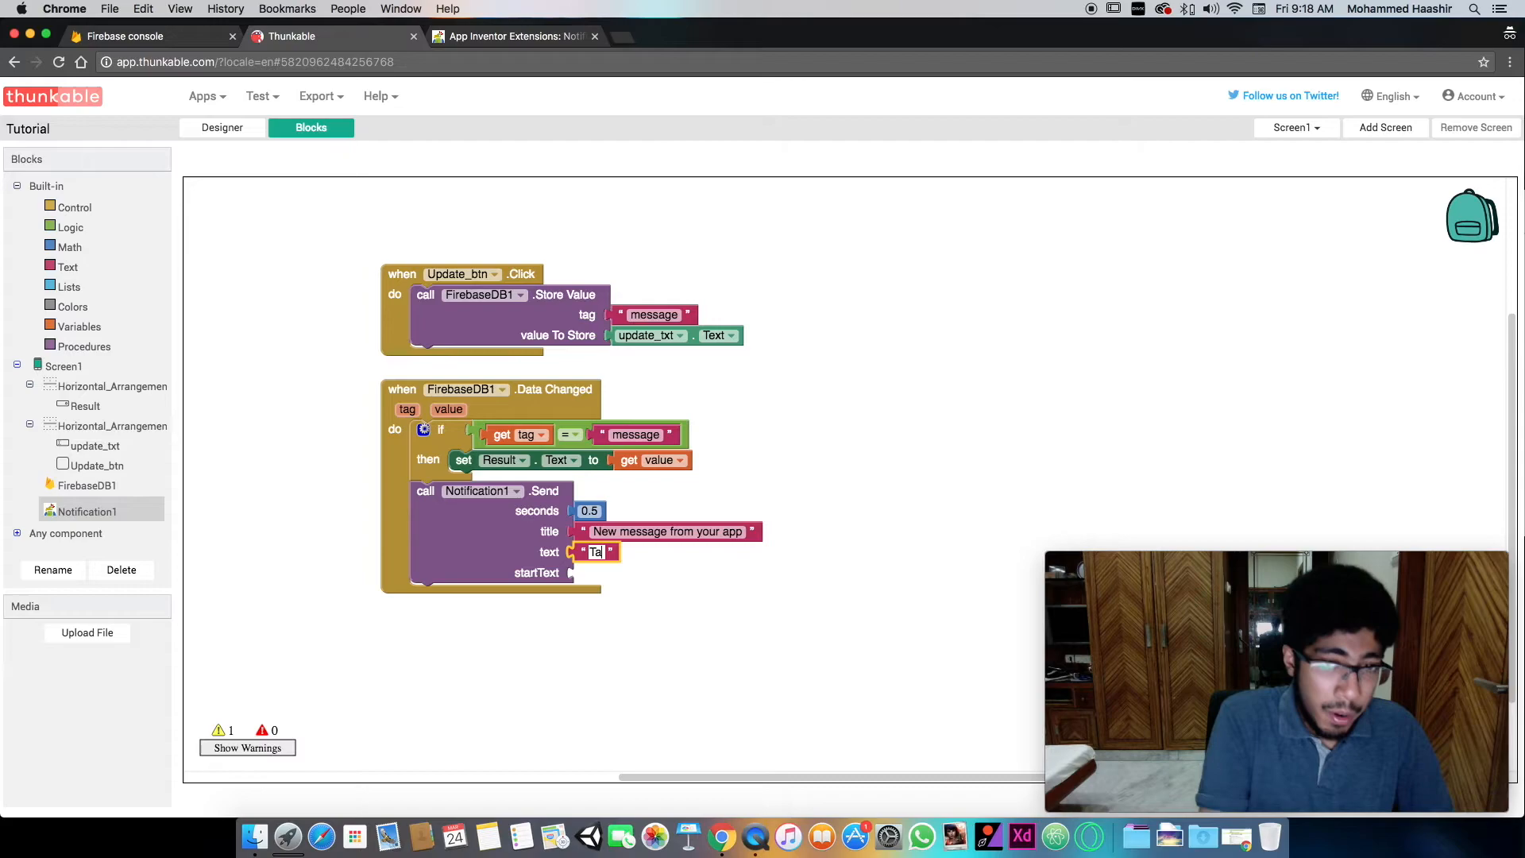
pyautogui.press('BackSpace')
pyautogui.press('BackSpace')
pyautogui.write('here to check')
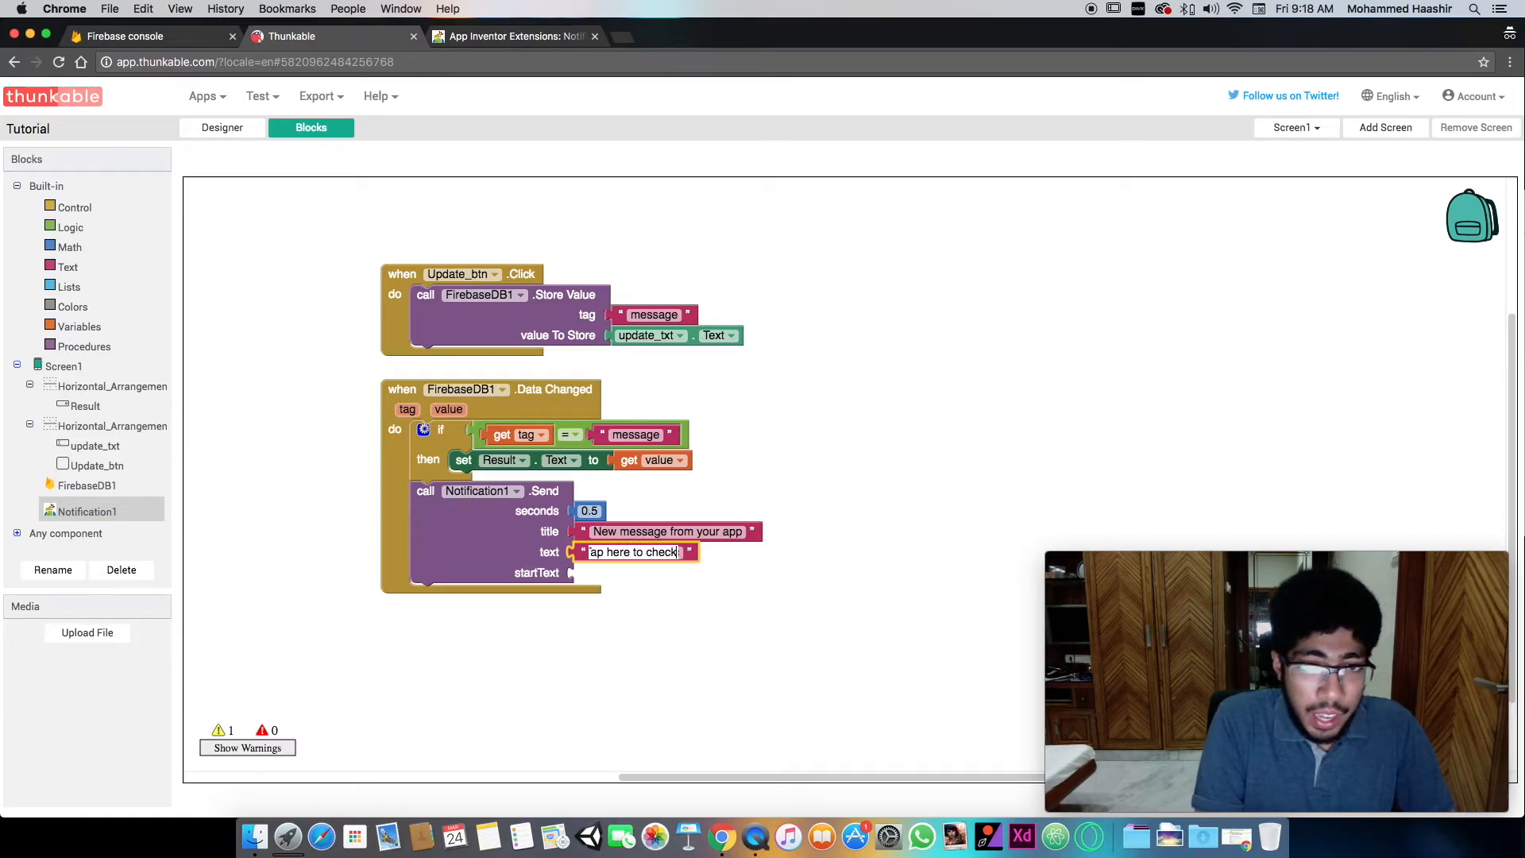
pyautogui.write(' it out')
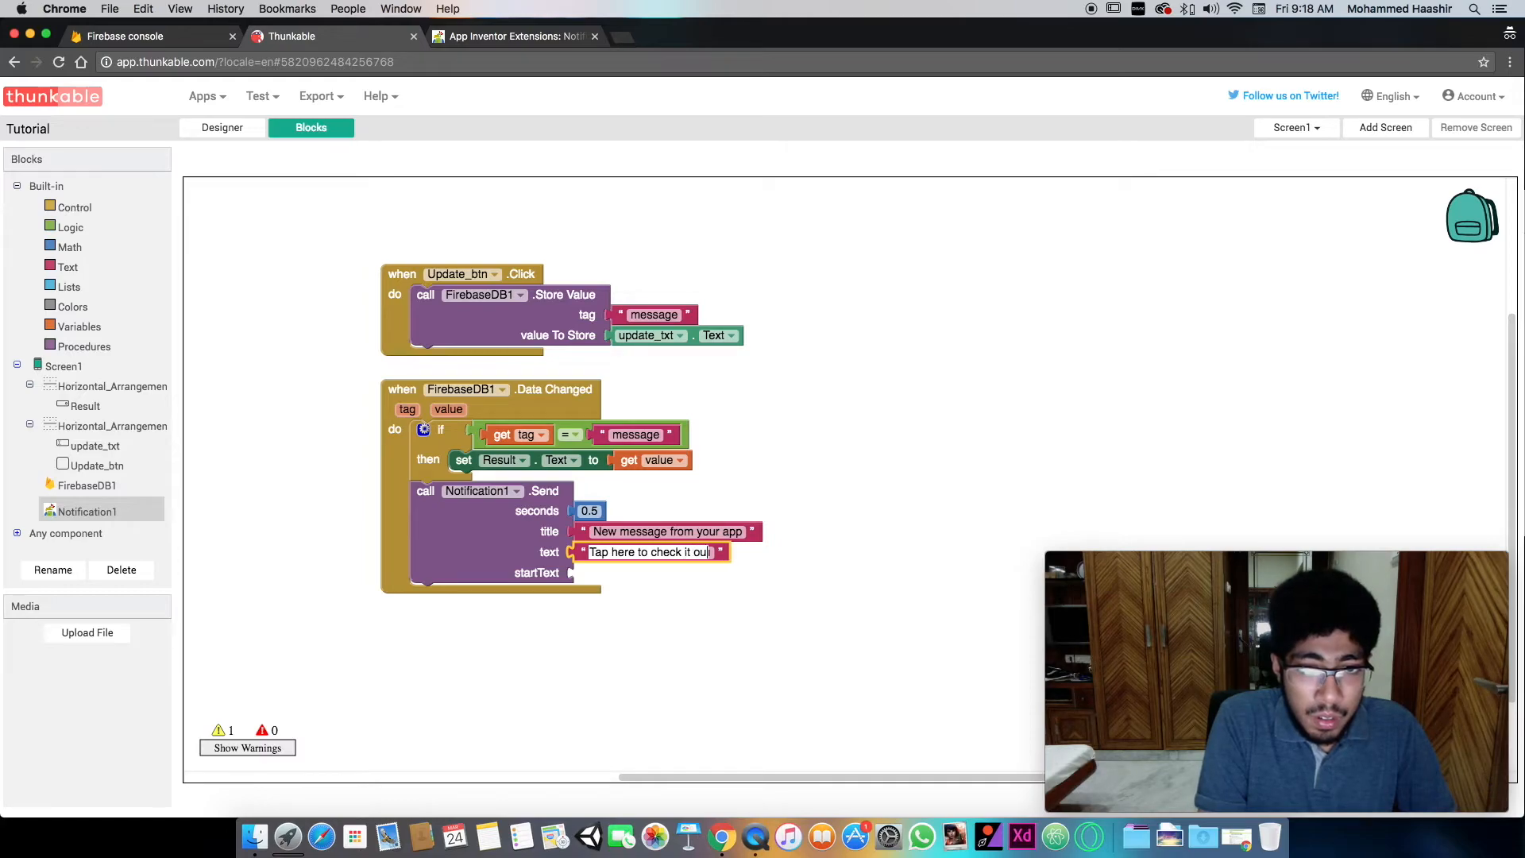
pyautogui.click(641, 611)
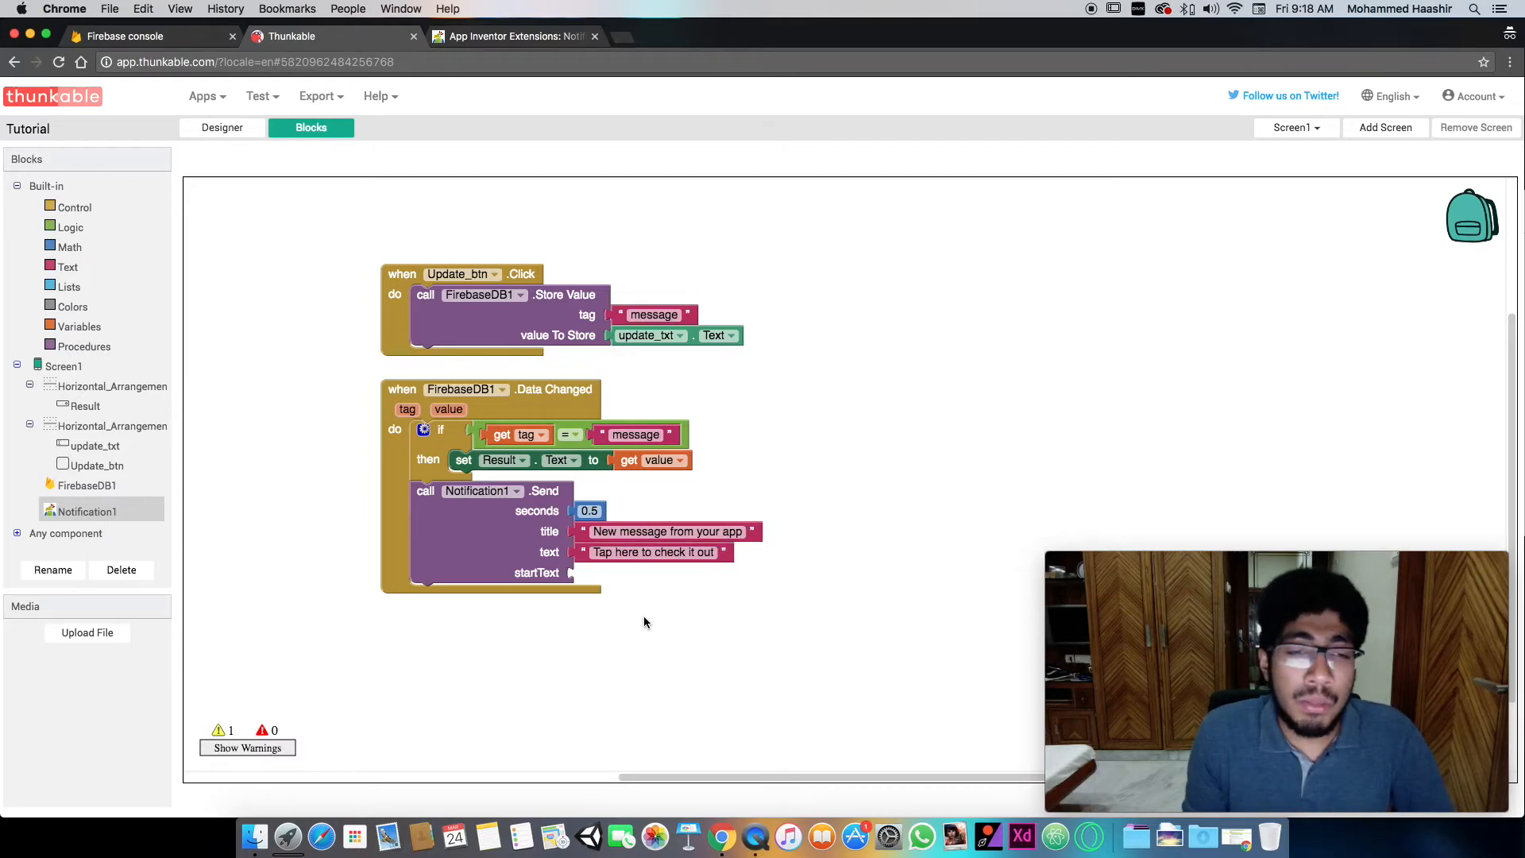
# - Duplicate the "Tap here to check it out" text block into the startText input of the Notification1 Send call
pyautogui.click(581, 556)
pyautogui.press('super+c')
pyautogui.press('super+v')
pyautogui.moveTo(594, 588); pyautogui.dragTo(588, 580)
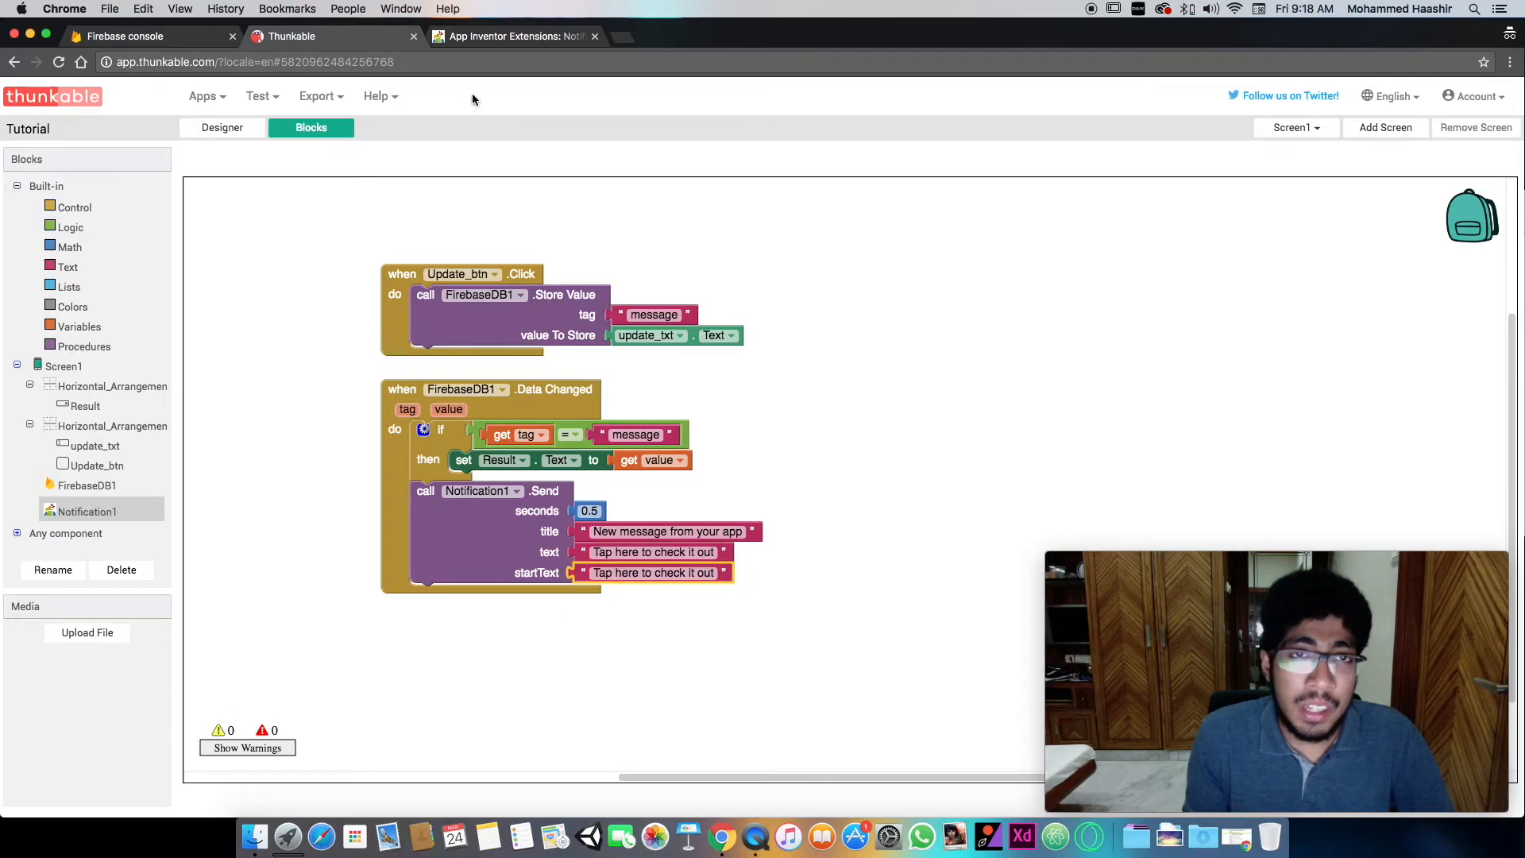
# - Review the Methods section of the notification extension's documentation page, including MoveTaskToBack and the Send parameters, and return to the Thunkable blocks
pyautogui.click(513, 35)
pyautogui.scroll(-5, 633, 282)
pyautogui.scroll(-15, 632, 282)
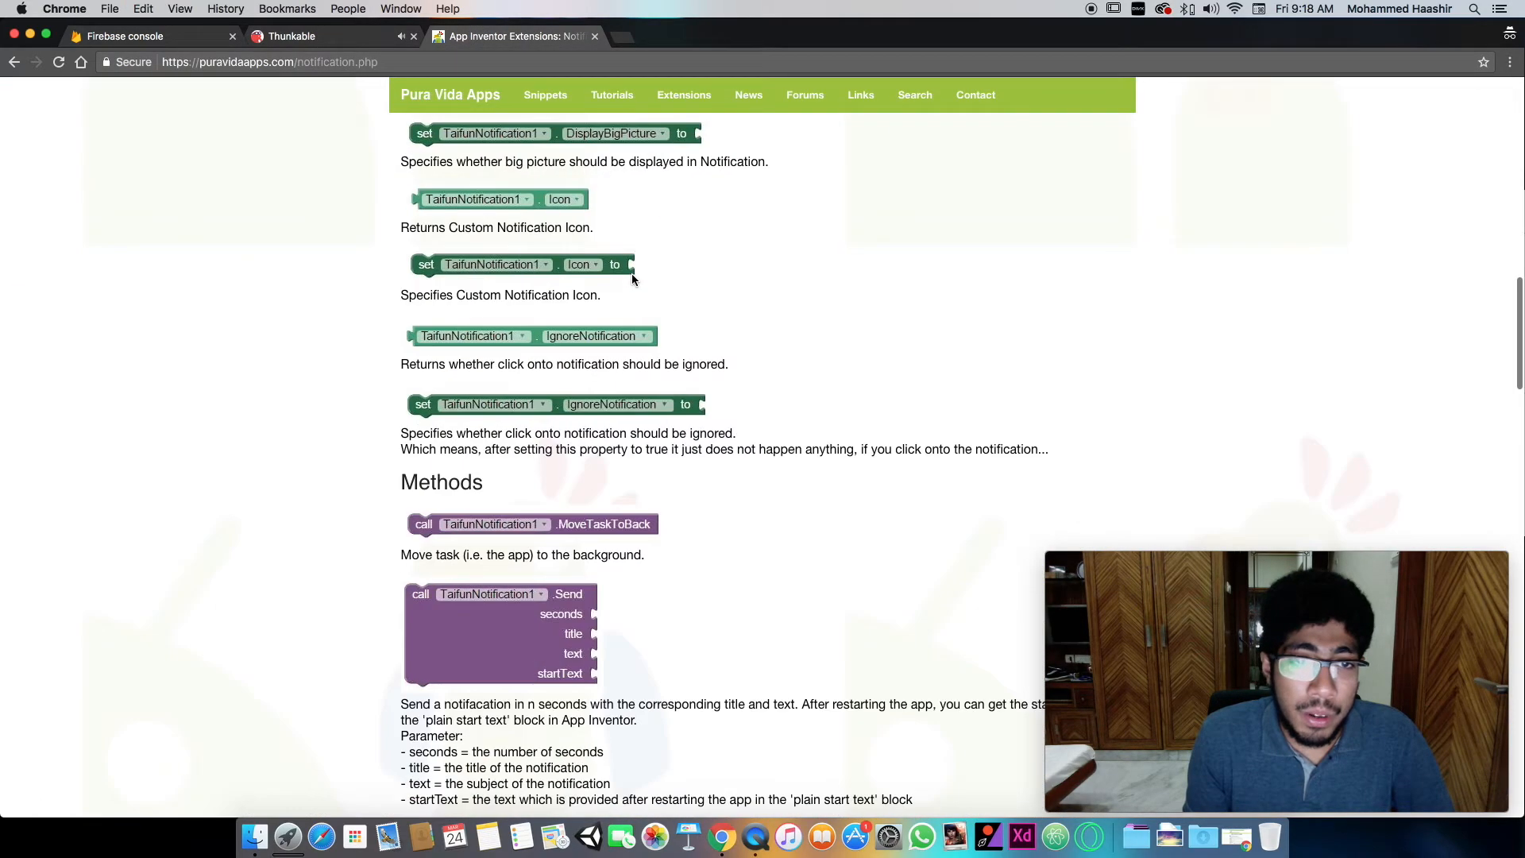
pyautogui.moveTo(430, 559); pyautogui.dragTo(877, 562)
pyautogui.click(877, 563)
pyautogui.click(287, 43)
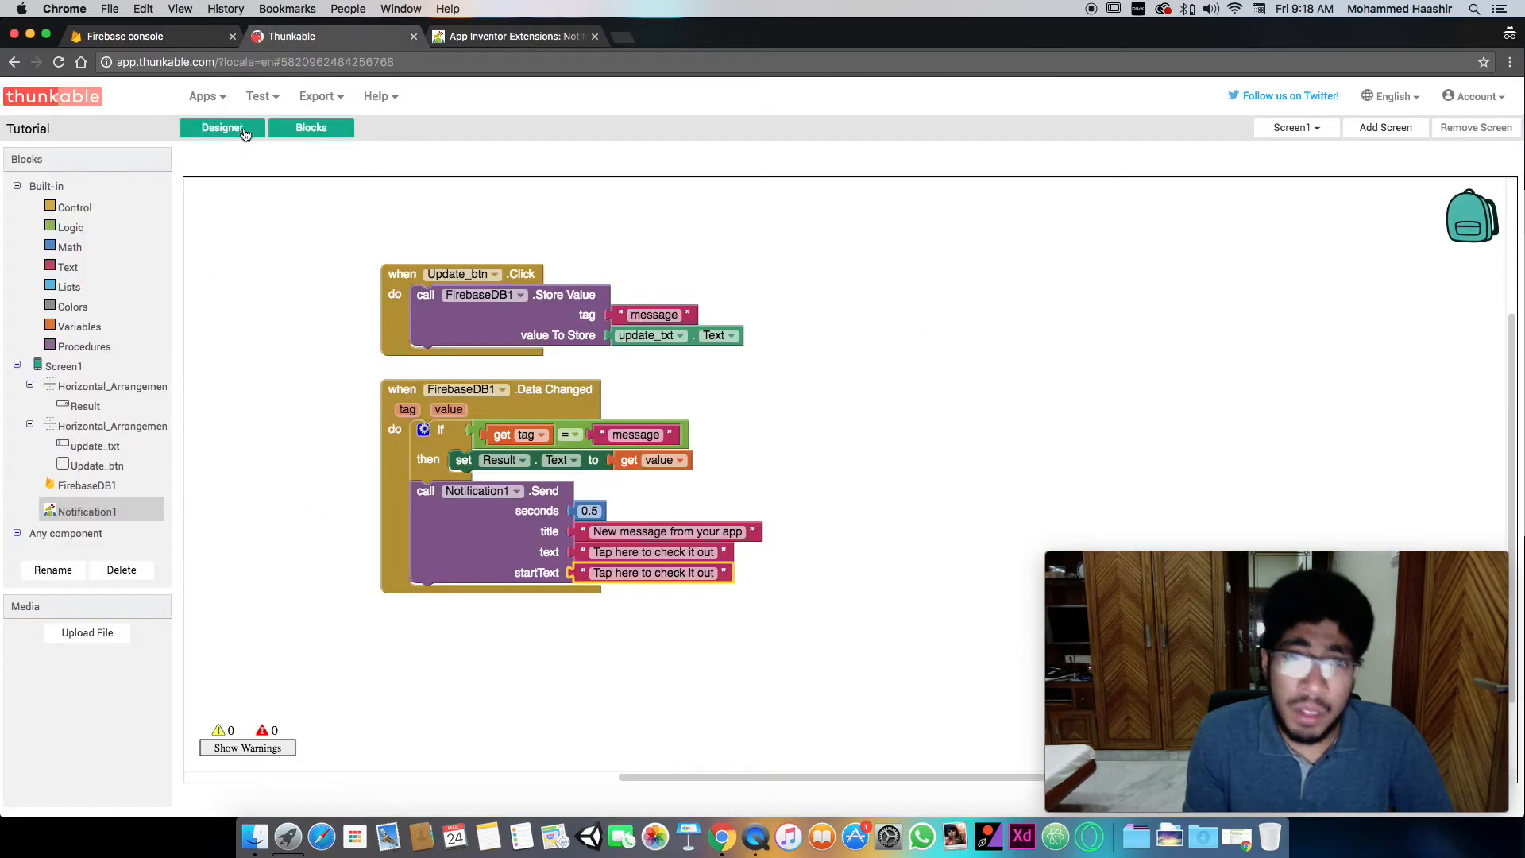
pyautogui.click(644, 572)
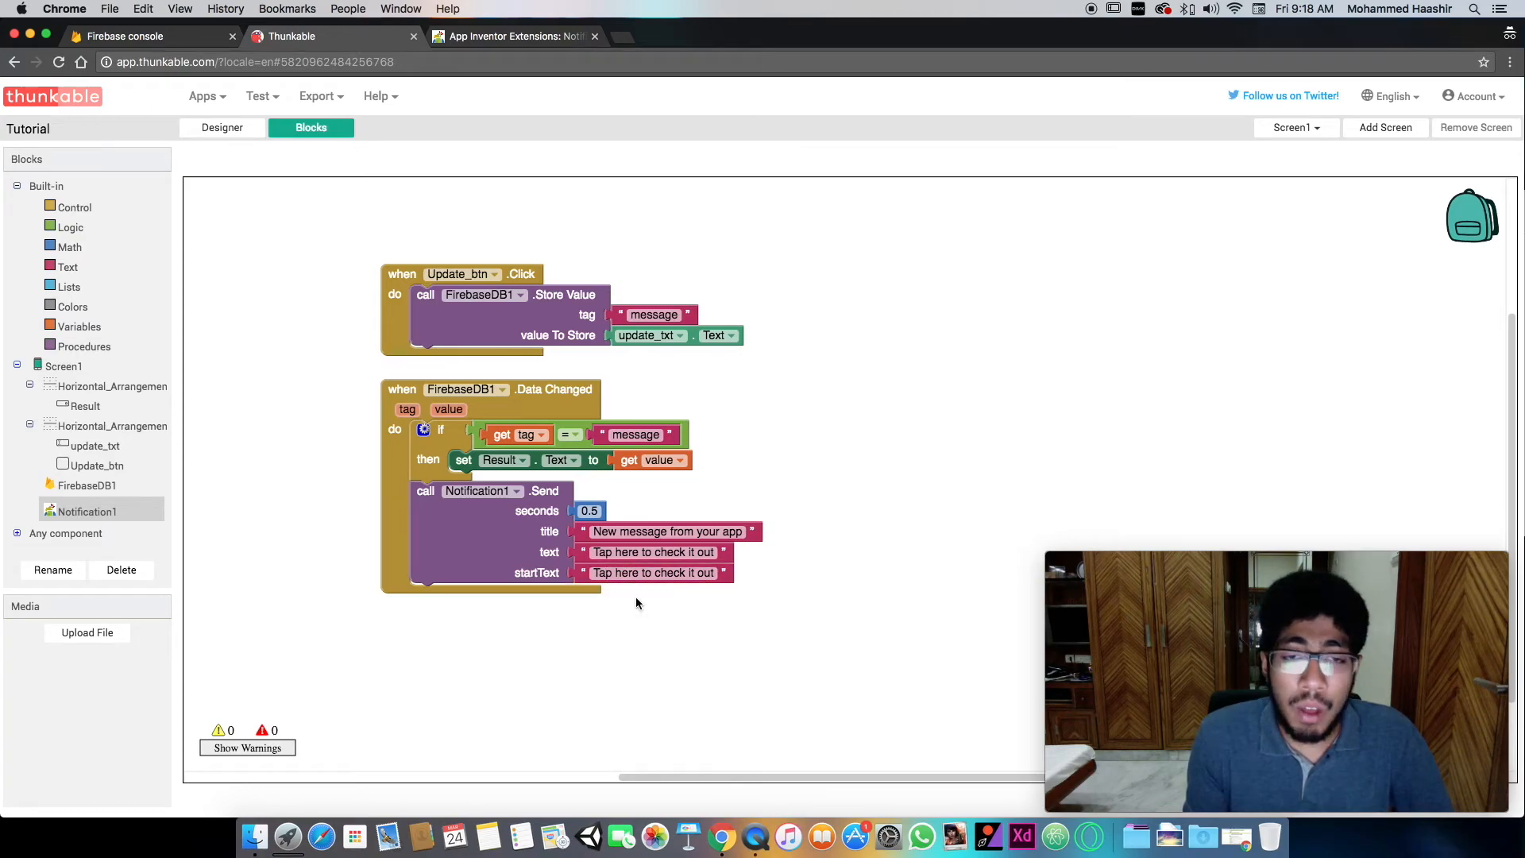
pyautogui.click(662, 571)
pyautogui.click(680, 603)
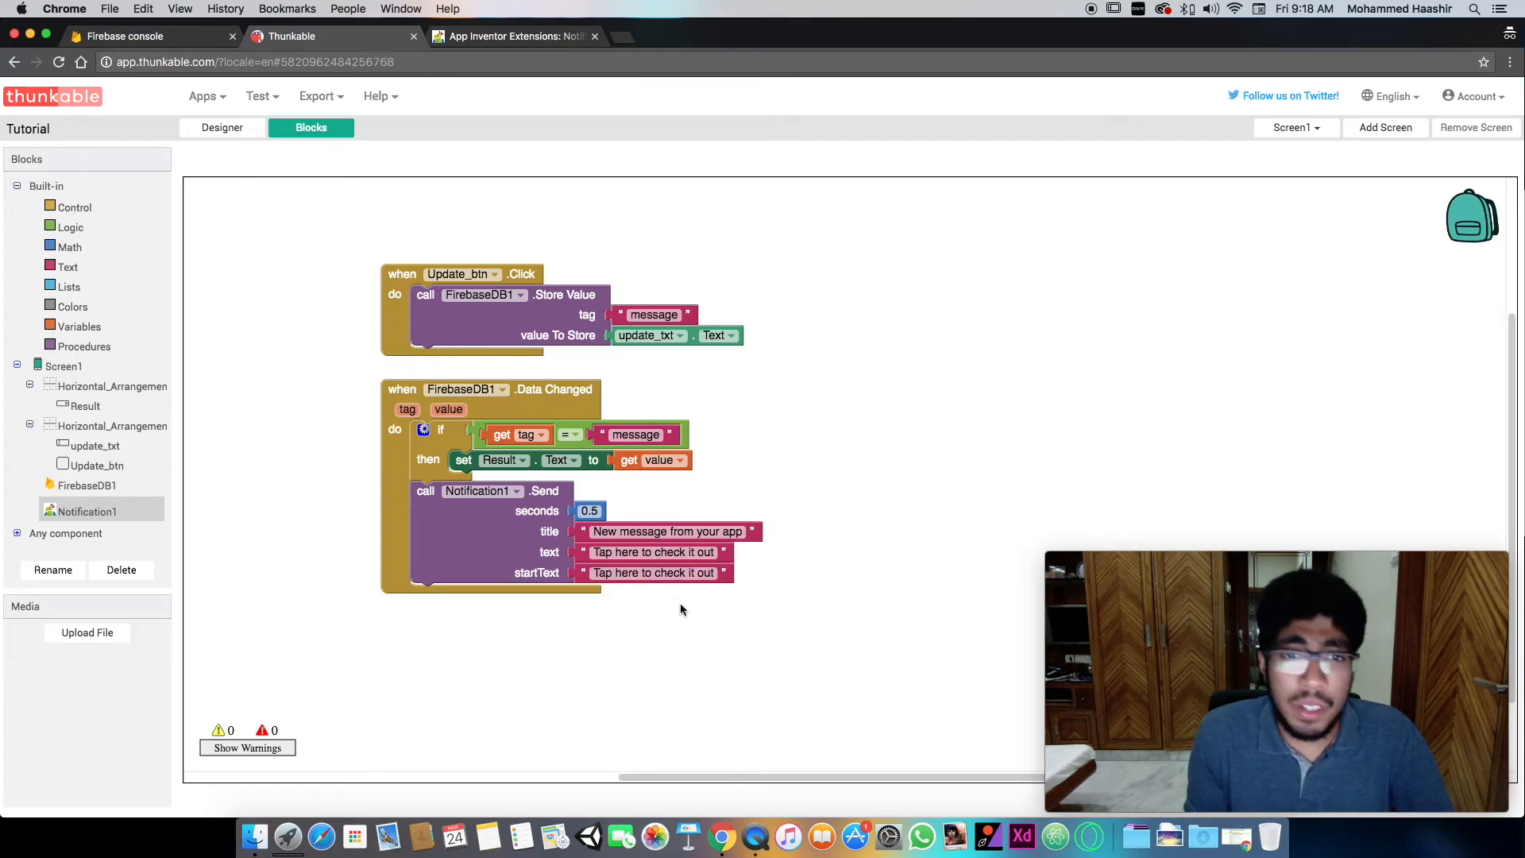
pyautogui.click(580, 537)
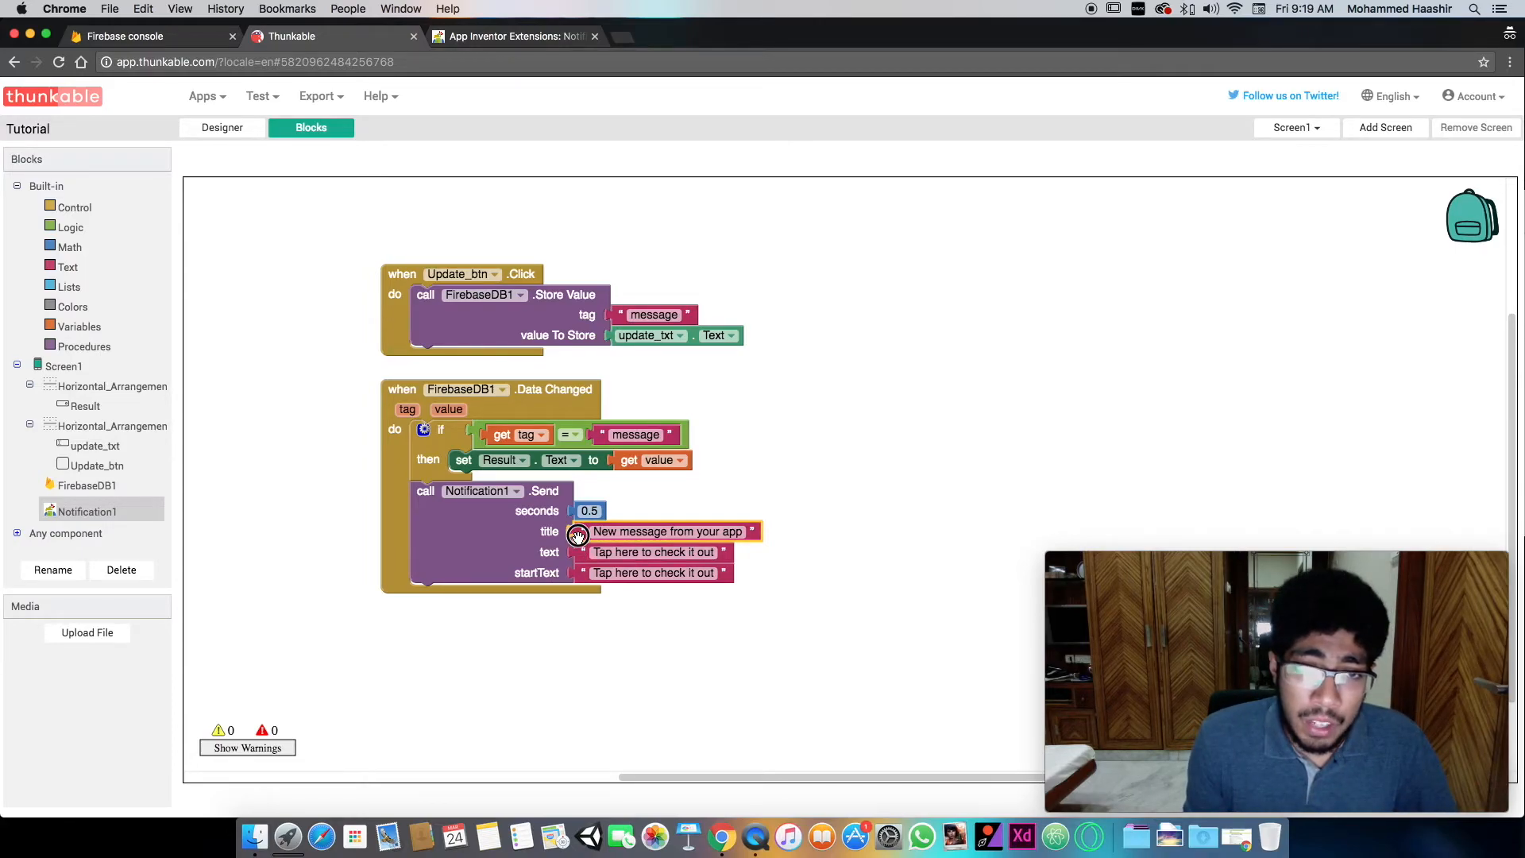
pyautogui.click(589, 609)
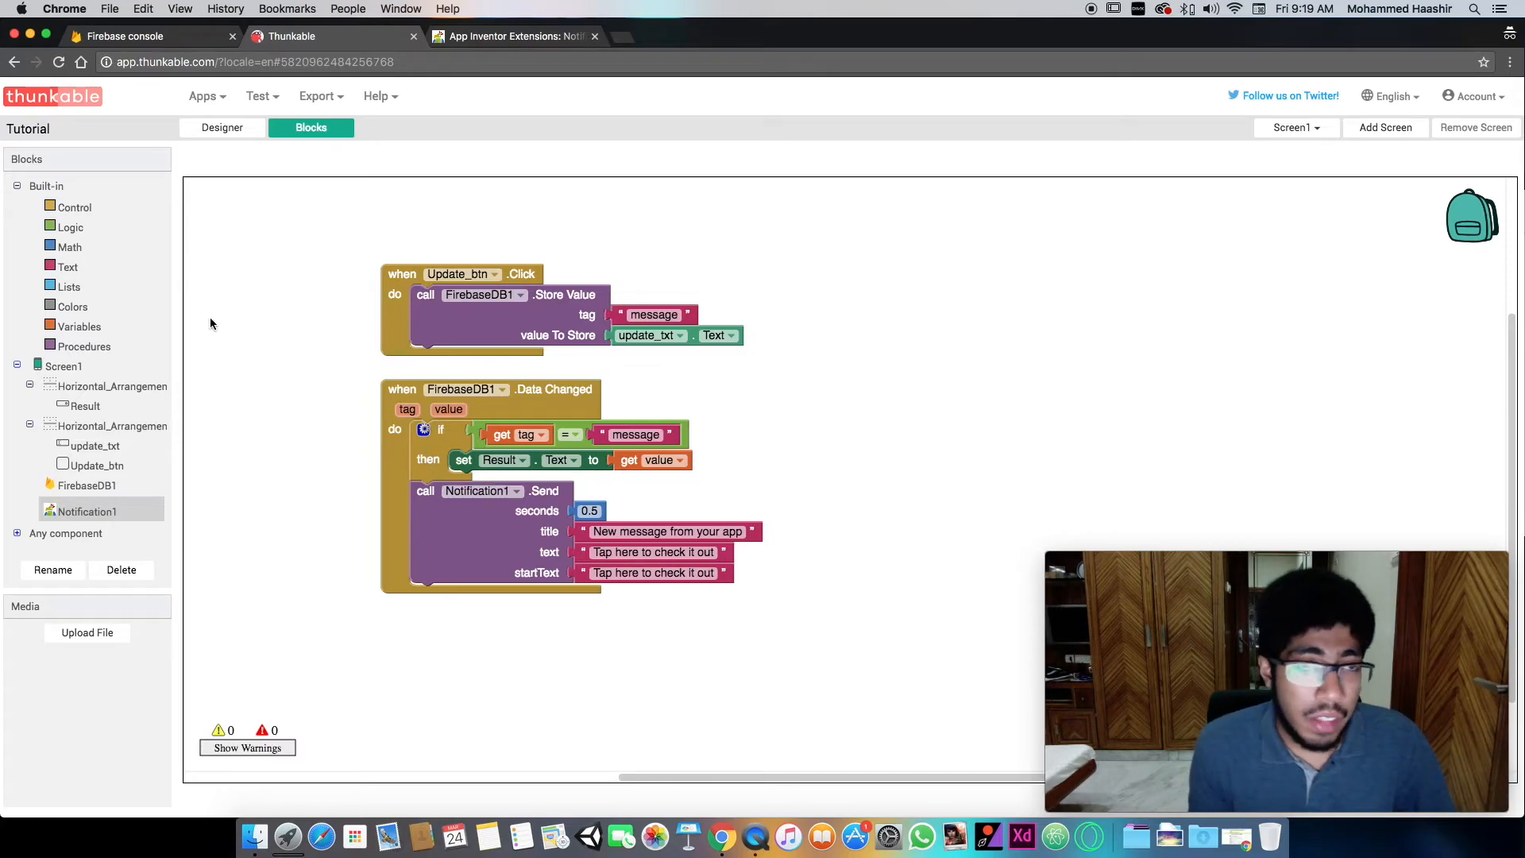
# - Export the Tutorial app from the designer as a QR code for the .apk
pyautogui.click(227, 135)
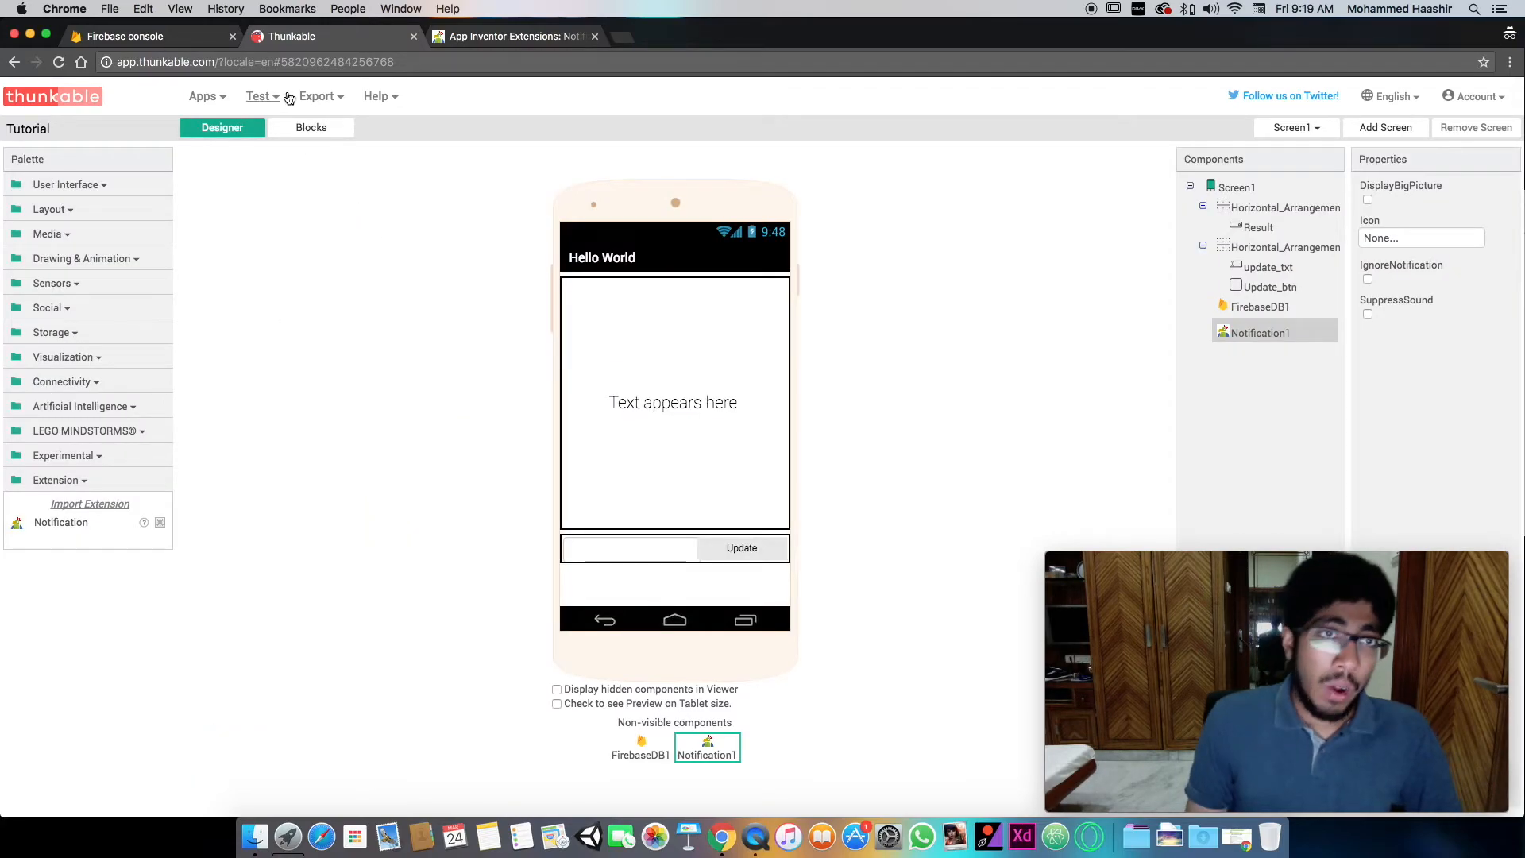
pyautogui.click(318, 96)
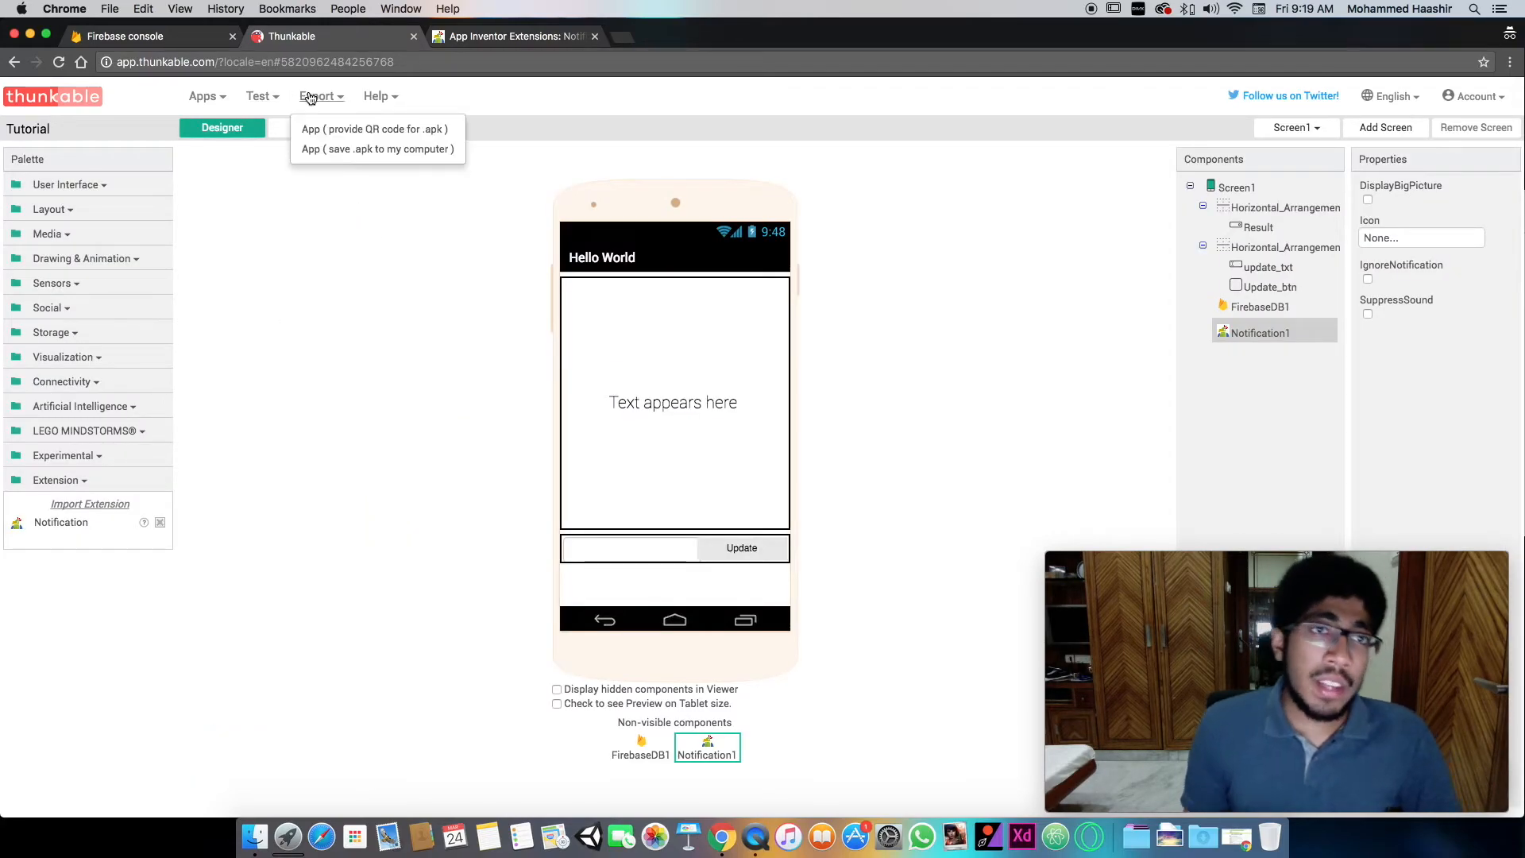
pyautogui.click(342, 130)
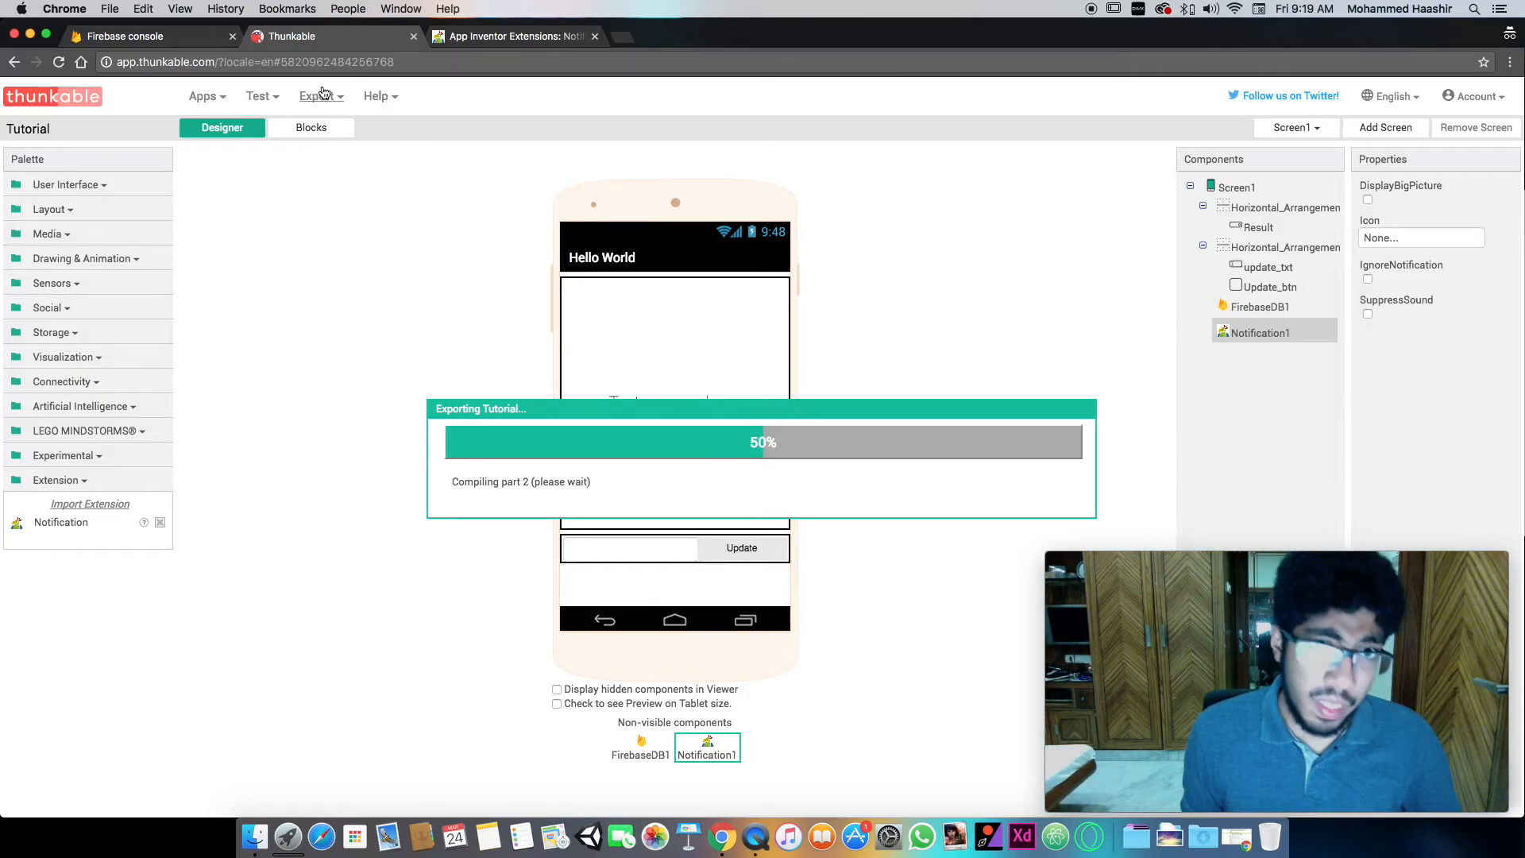
pyautogui.click(198, 35)
pyautogui.click(352, 43)
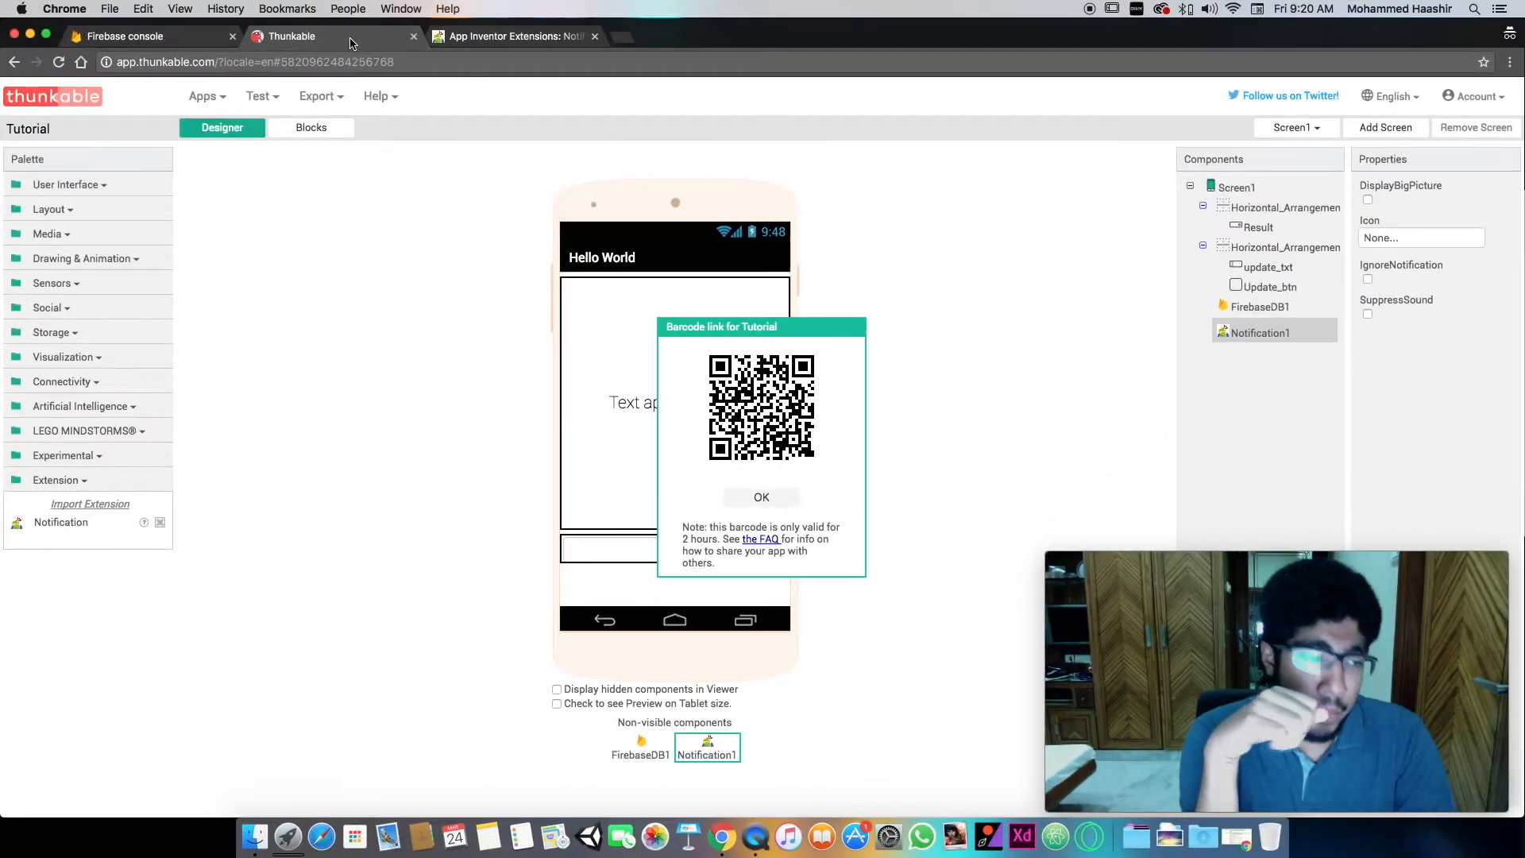
# - Switch to the Firebase console and expand the Post node in the Realtime Database to check its message value
pyautogui.click(132, 40)
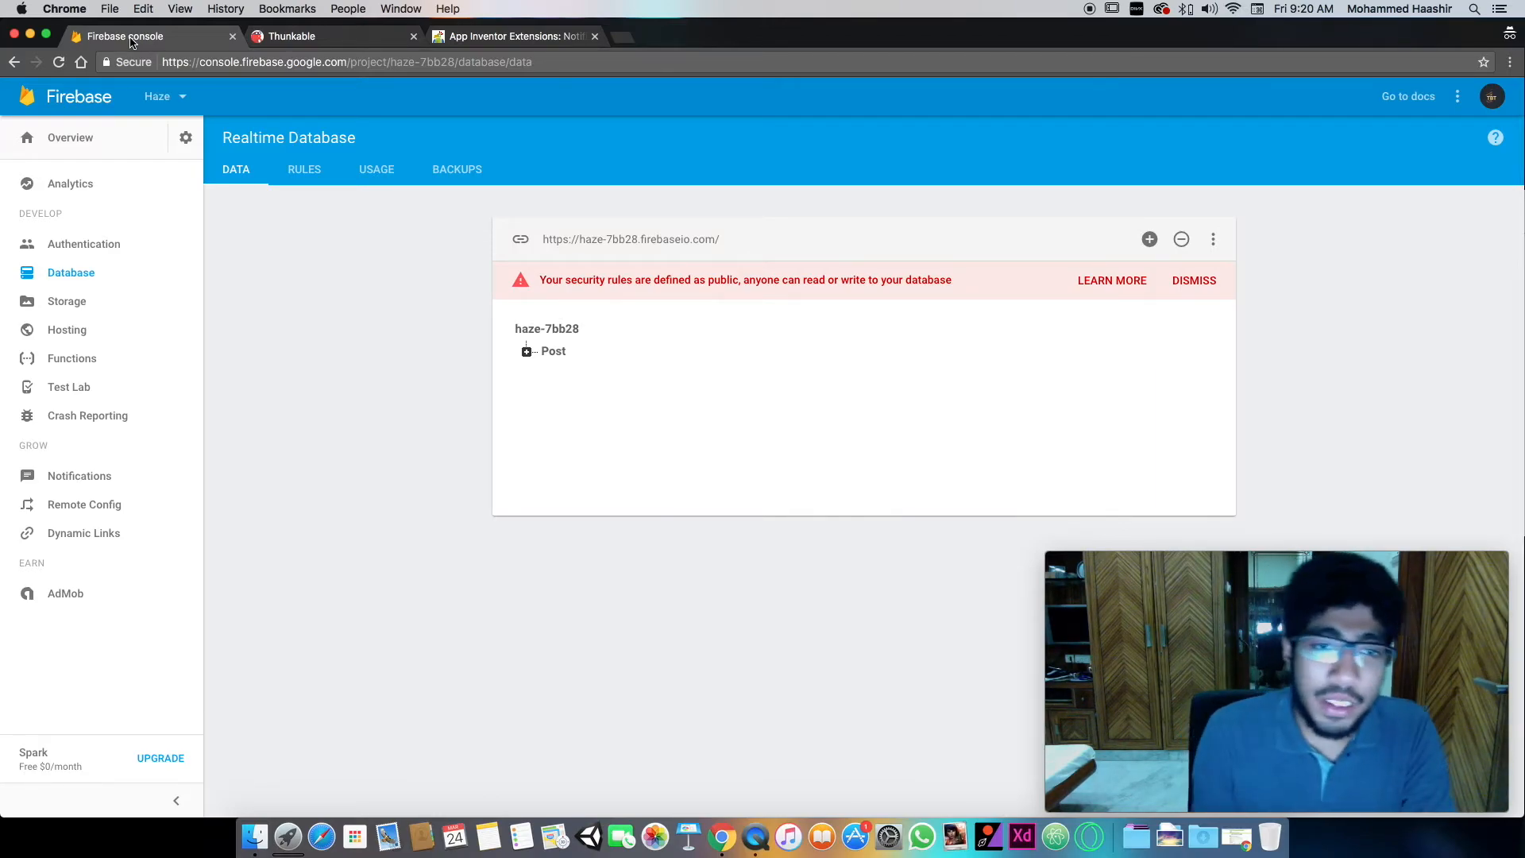
pyautogui.click(526, 351)
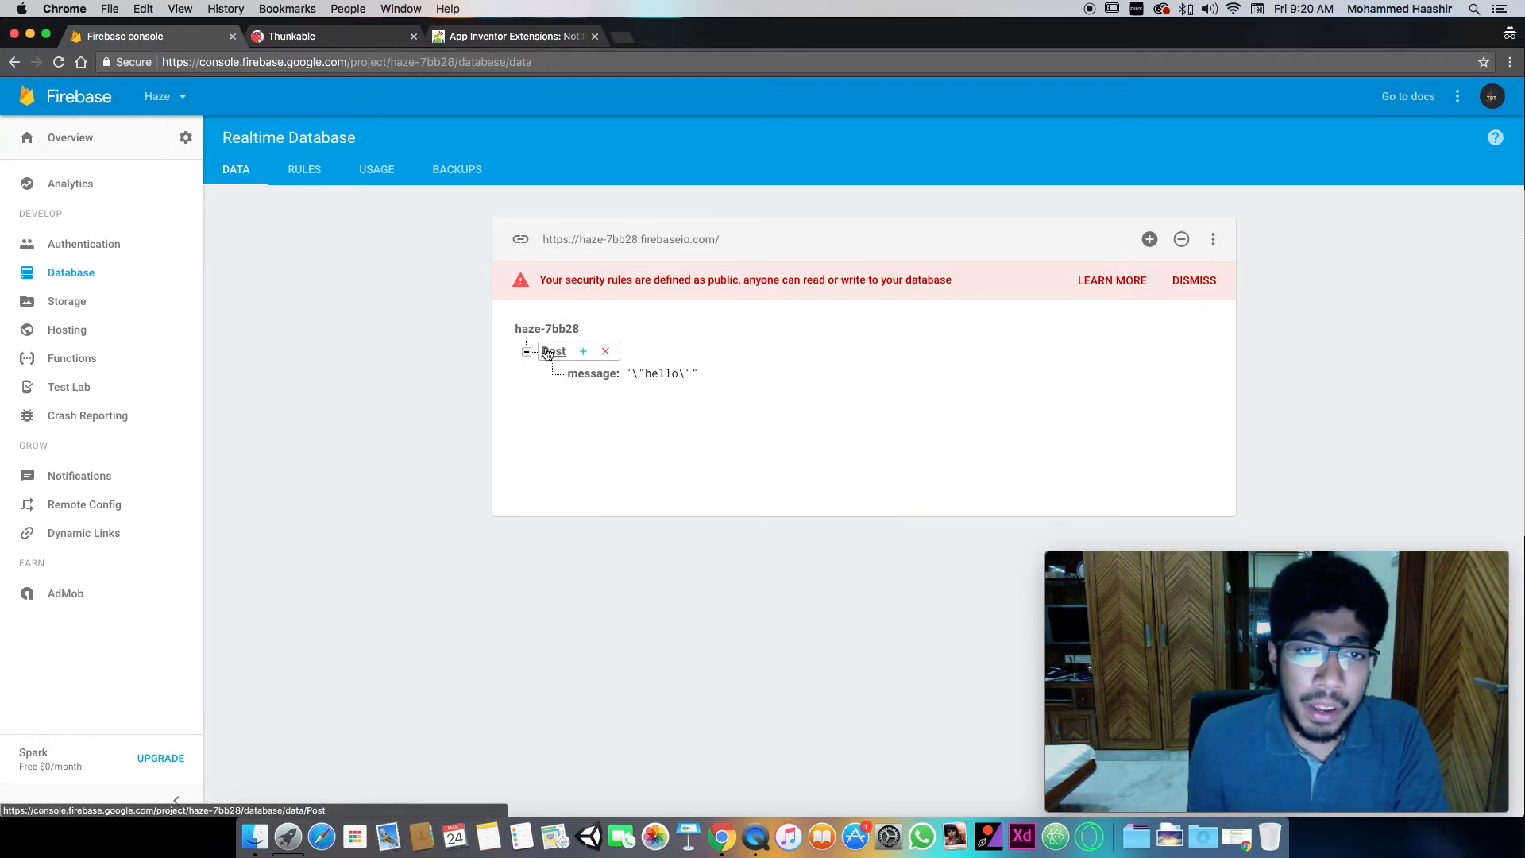
pyautogui.click(645, 374)
pyautogui.click(666, 425)
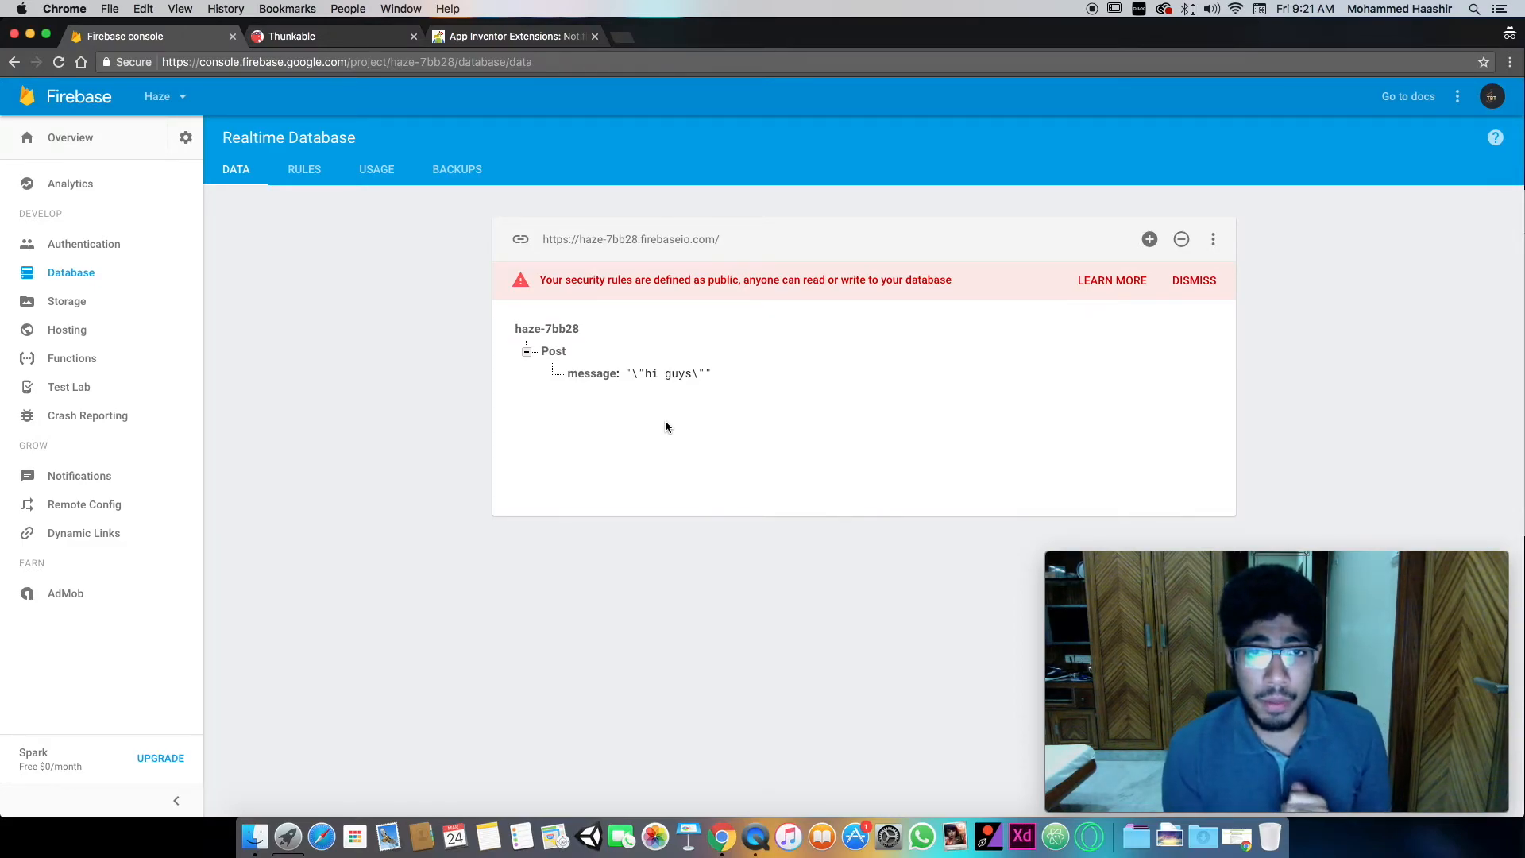
pyautogui.click(650, 373)
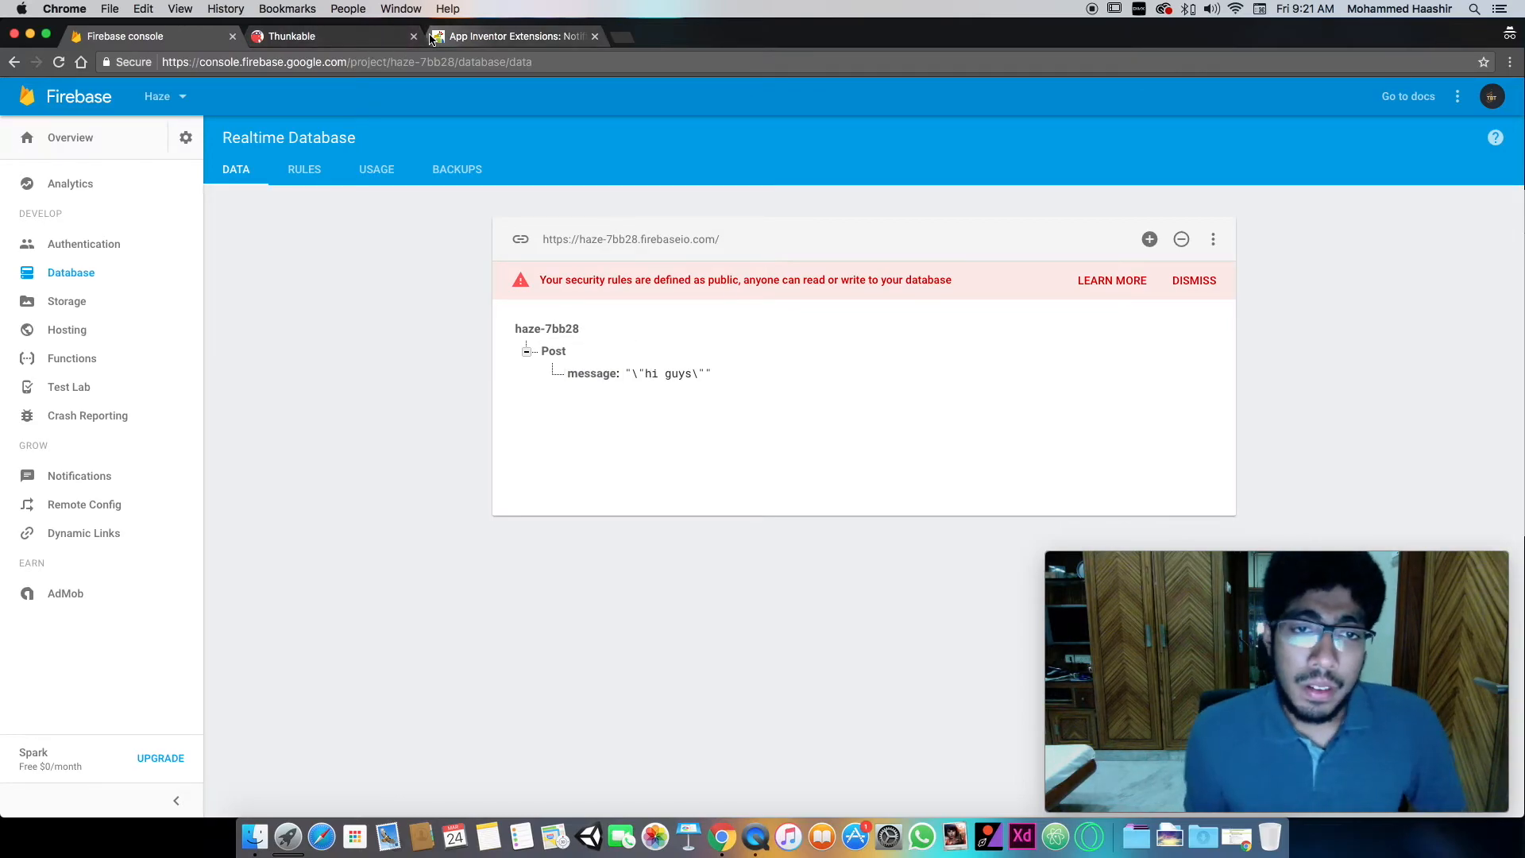
# - Return to Thunkable and dismiss the barcode link dialog for the Tutorial app
pyautogui.click(481, 37)
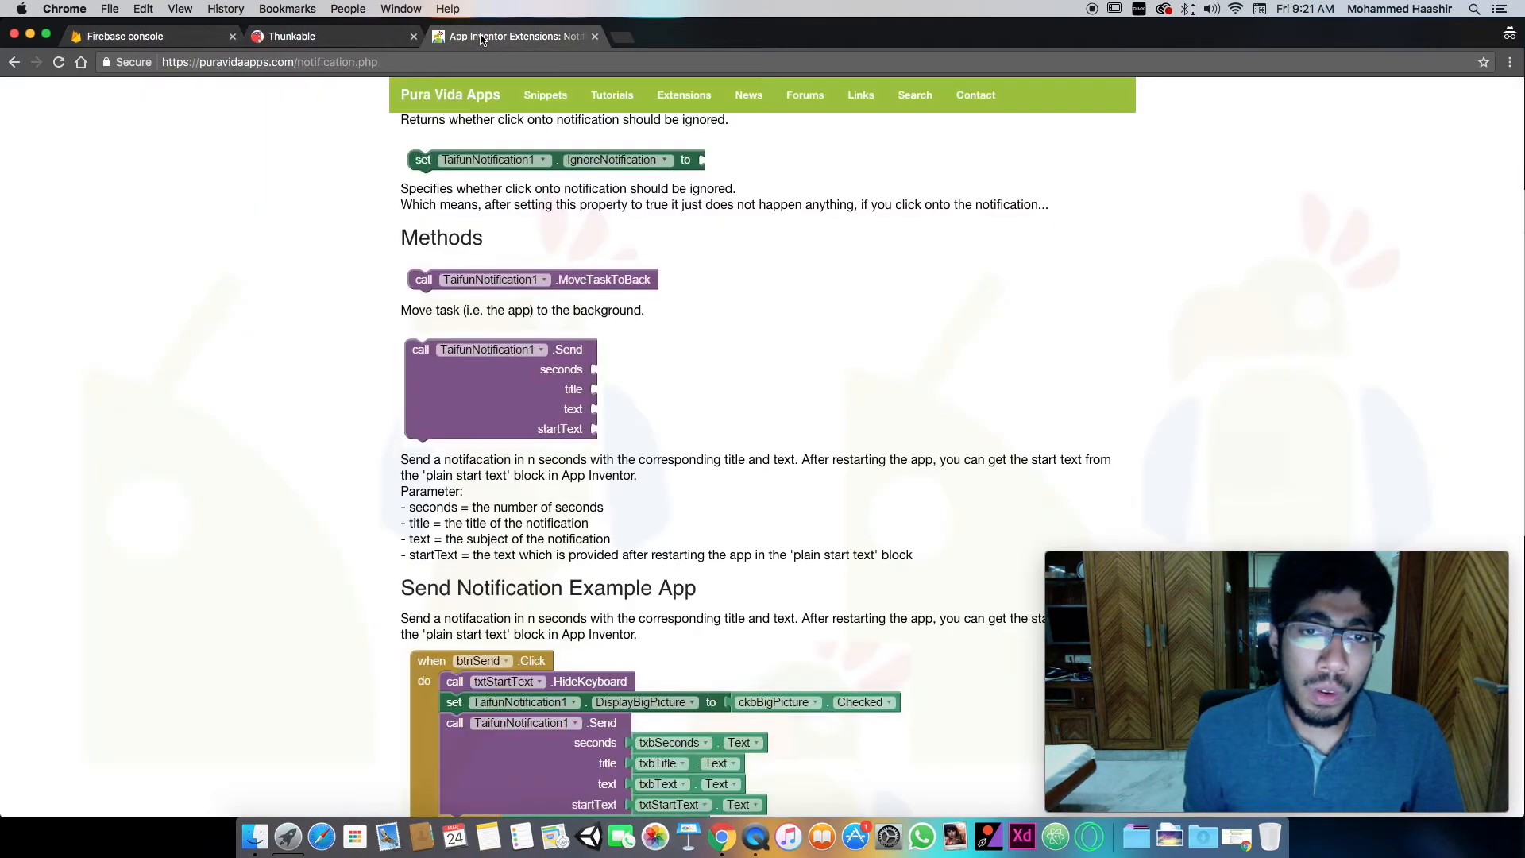
pyautogui.click(374, 39)
pyautogui.click(745, 499)
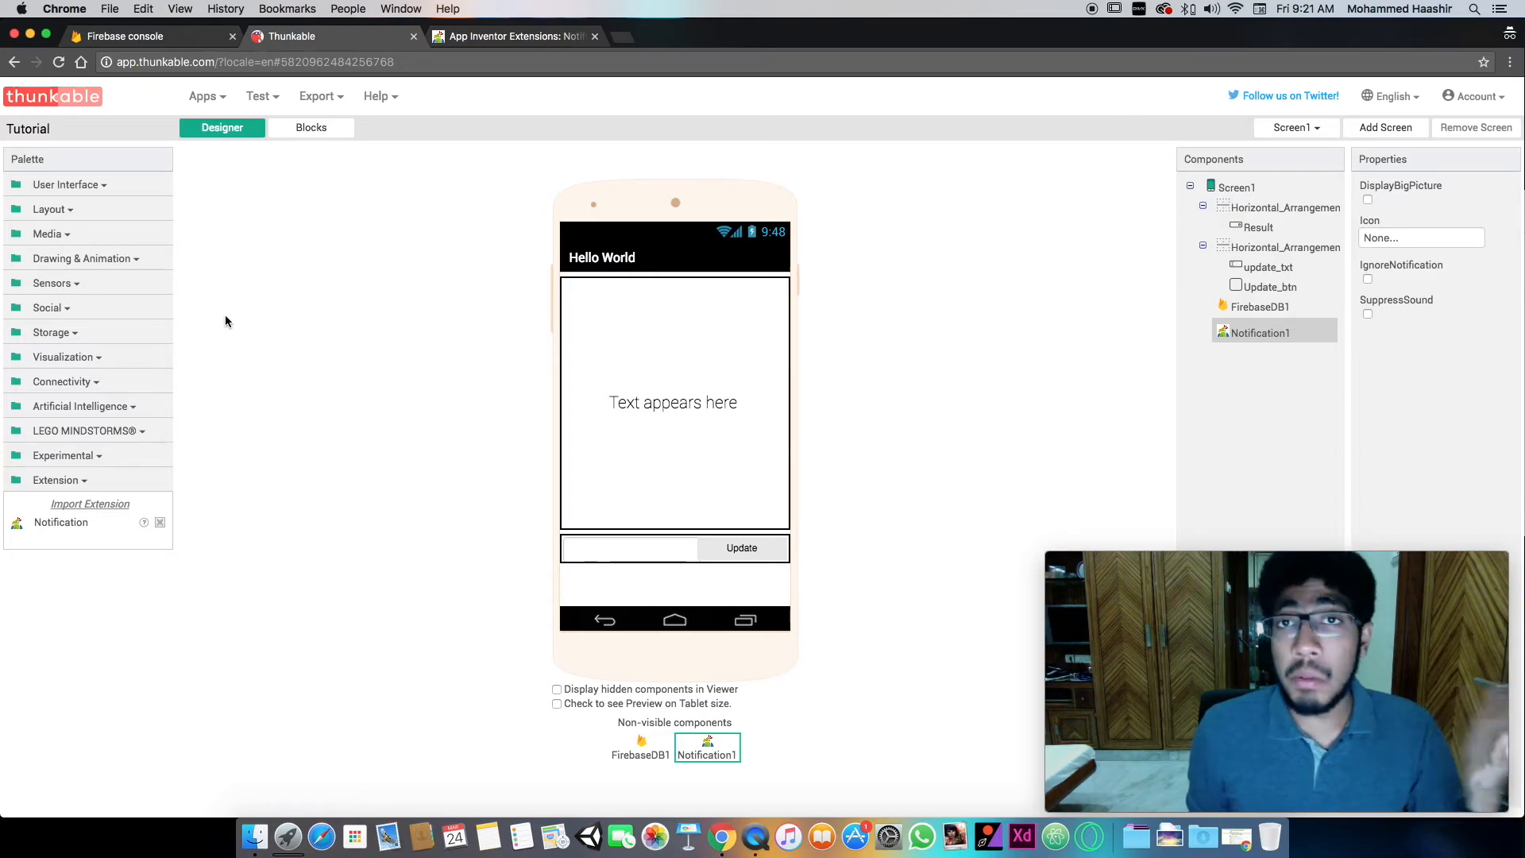
# - Look through the Visualization and Experimental component categories and read the help description of the CloudinaryDB component
pyautogui.click(101, 365)
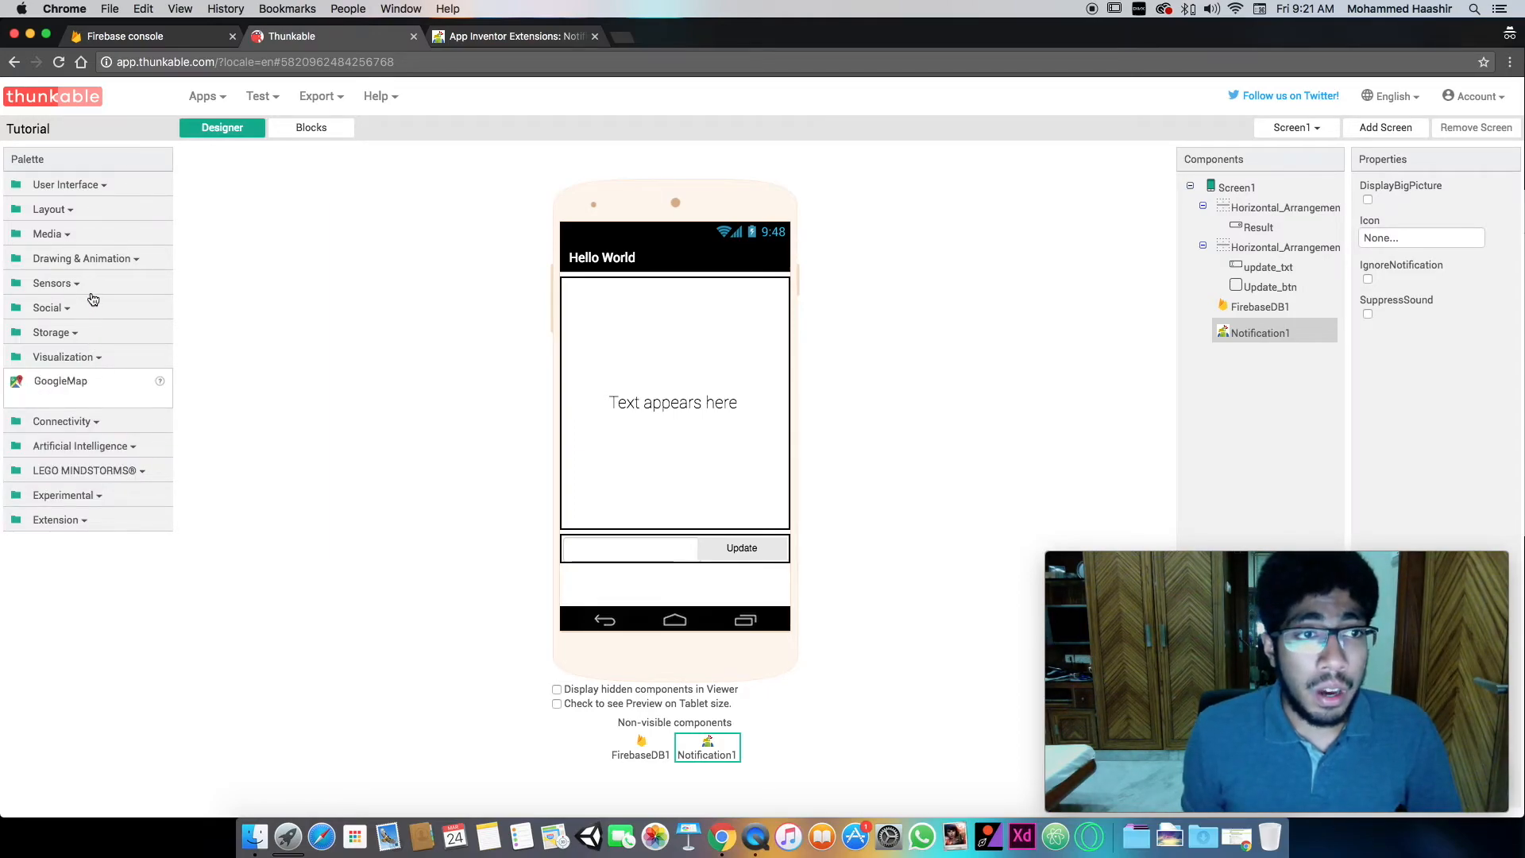
pyautogui.click(105, 496)
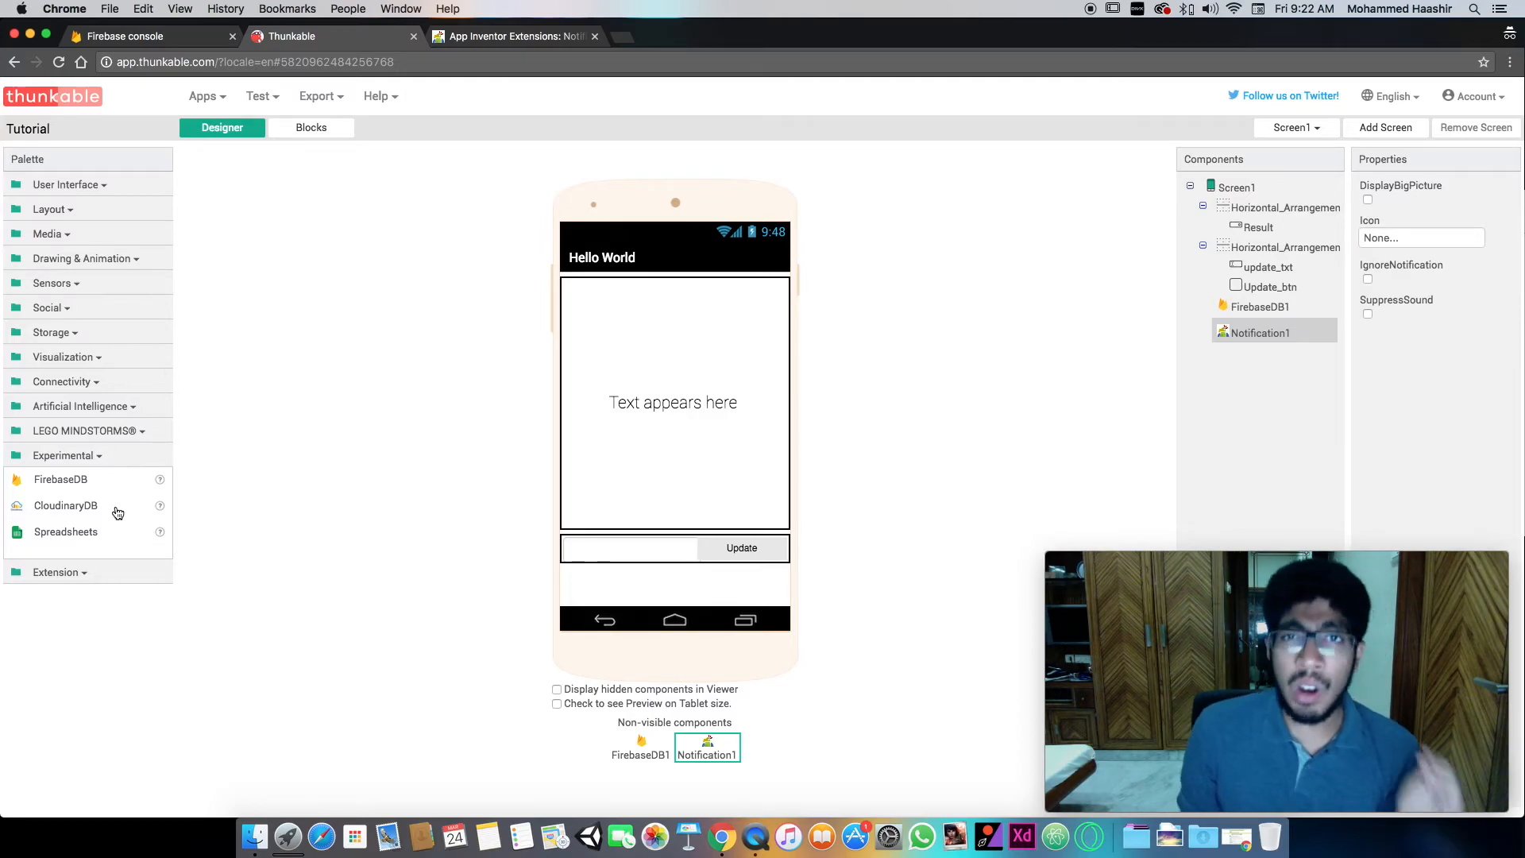
pyautogui.click(160, 509)
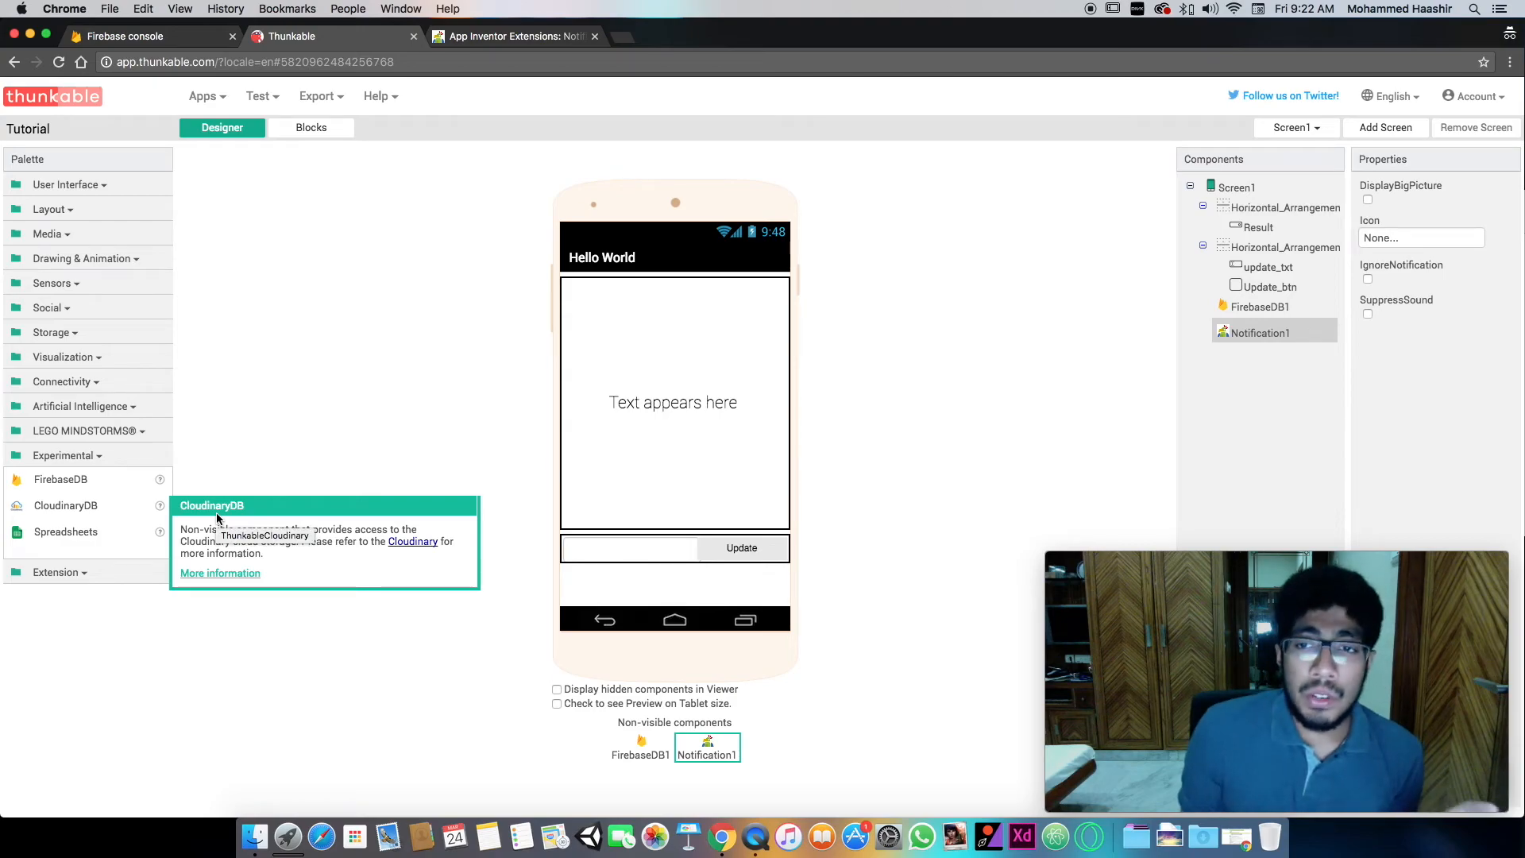
pyautogui.click(344, 282)
pyautogui.click(311, 127)
pyautogui.moveTo(315, 292); pyautogui.dragTo(302, 285)
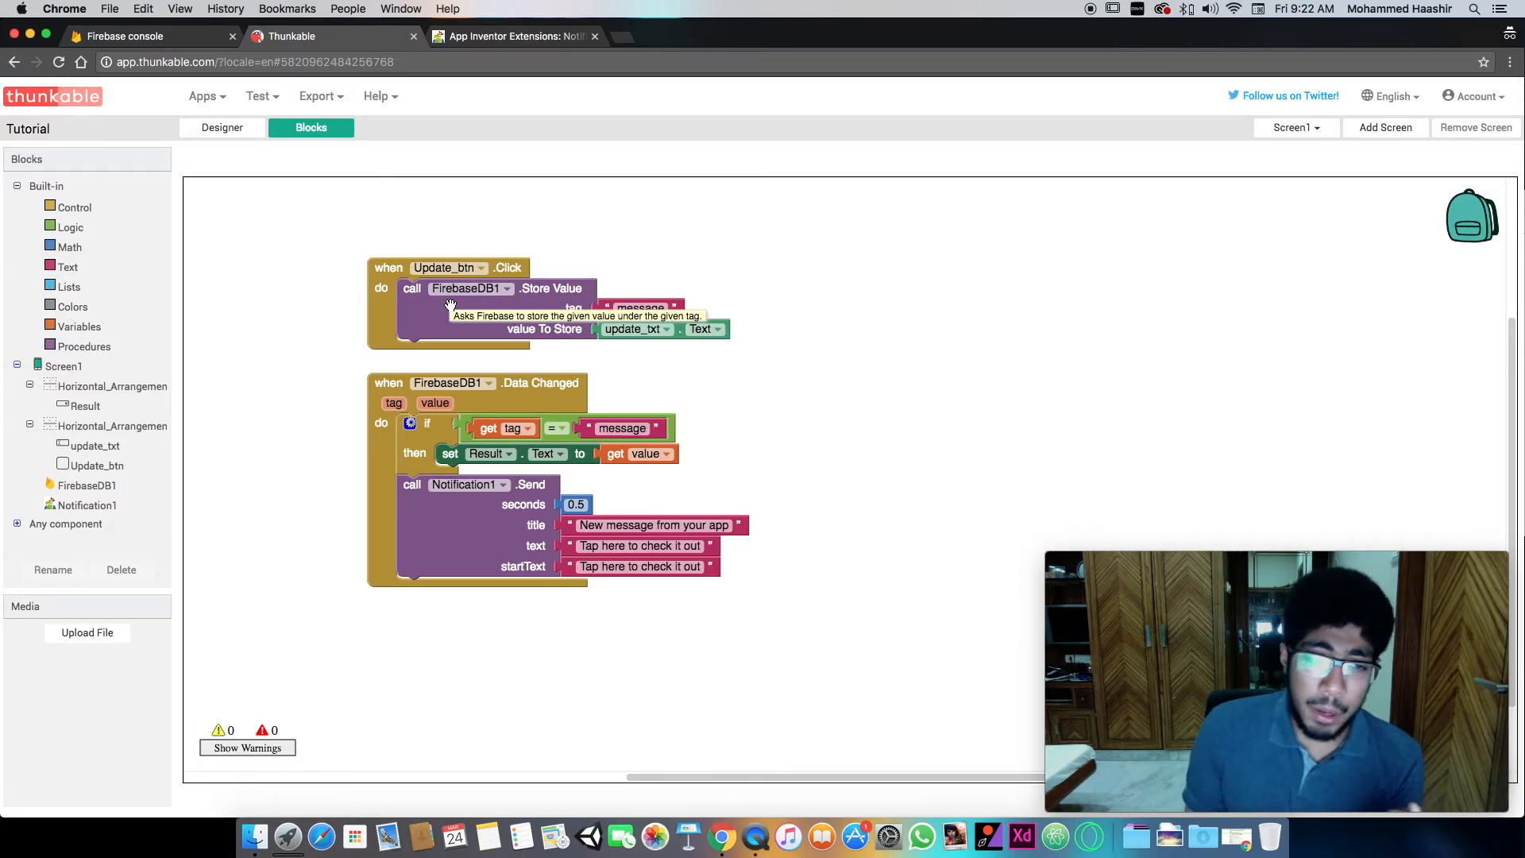
pyautogui.click(208, 104)
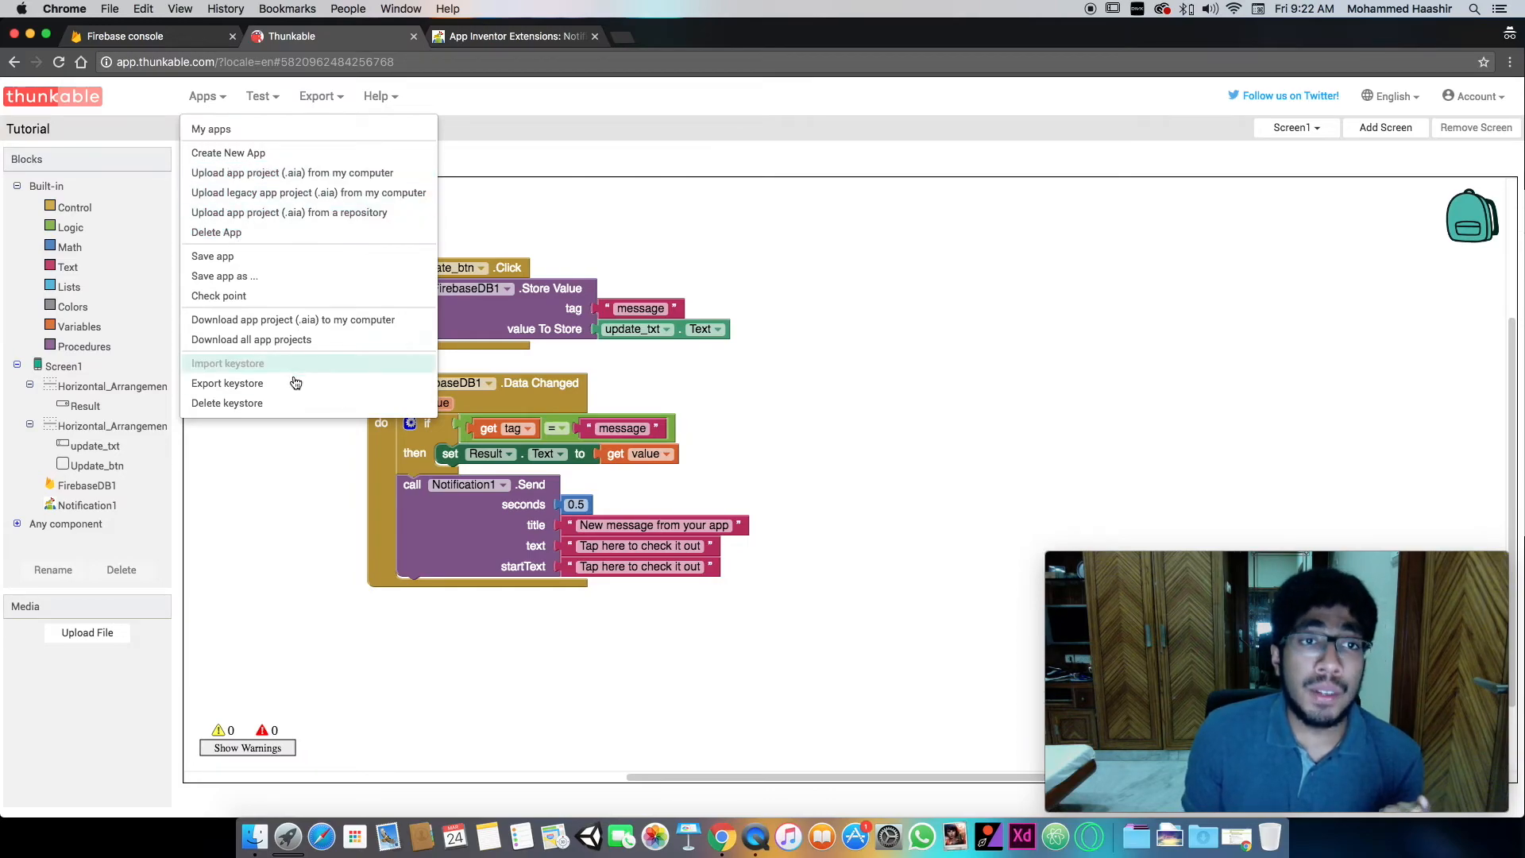
pyautogui.click(293, 453)
# - Switch to Finder, view the extension and project files in the Firebase AI2 tutorial folder, and dismiss the window
pyautogui.click(254, 836)
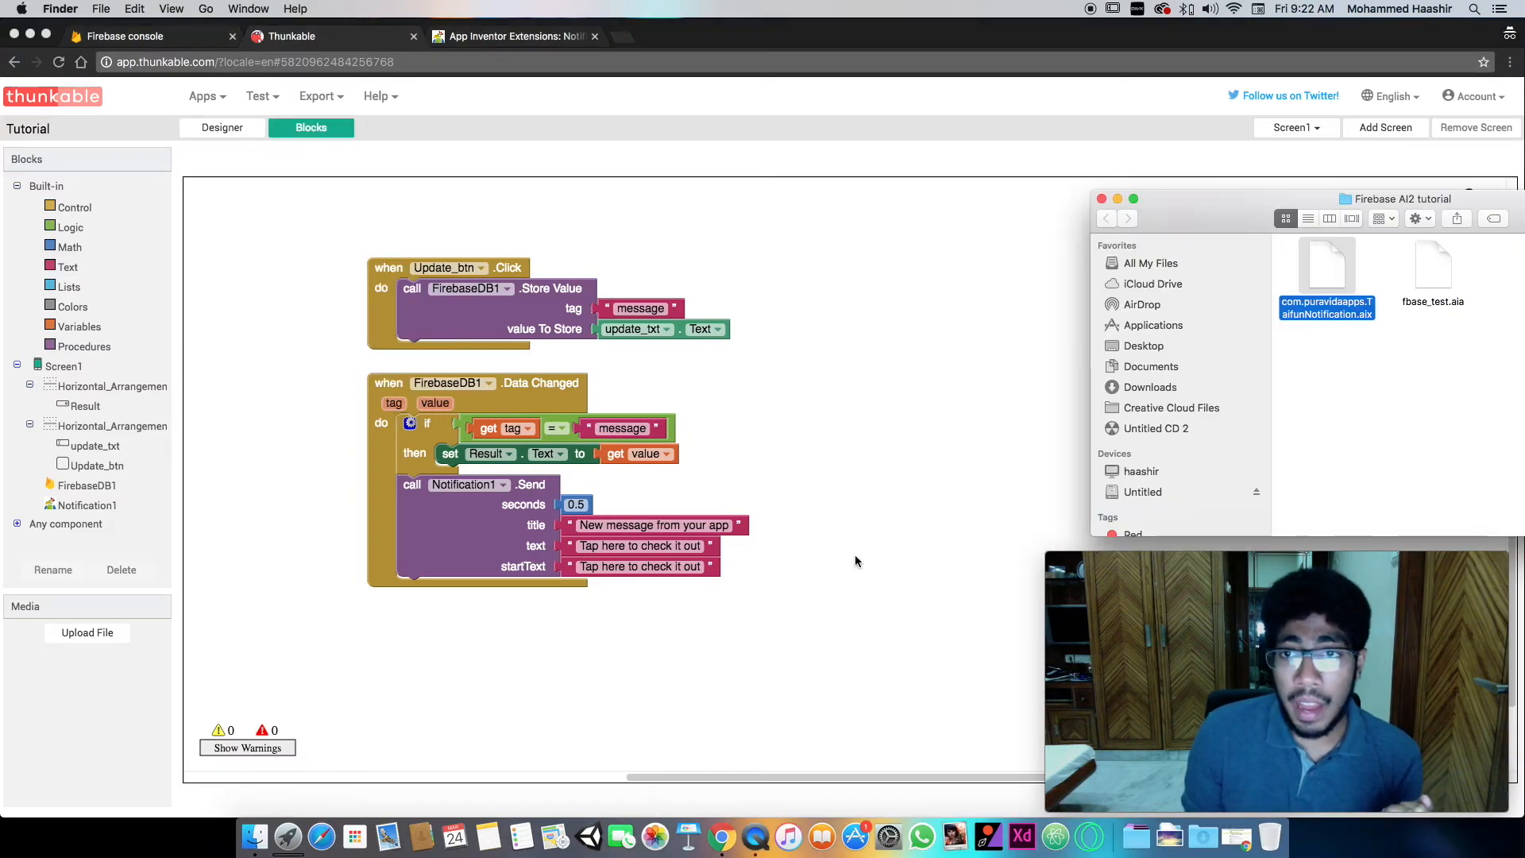
pyautogui.moveTo(1242, 208); pyautogui.dragTo(946, 217)
pyautogui.moveTo(1112, 295); pyautogui.dragTo(1169, 279)
pyautogui.click(822, 208)
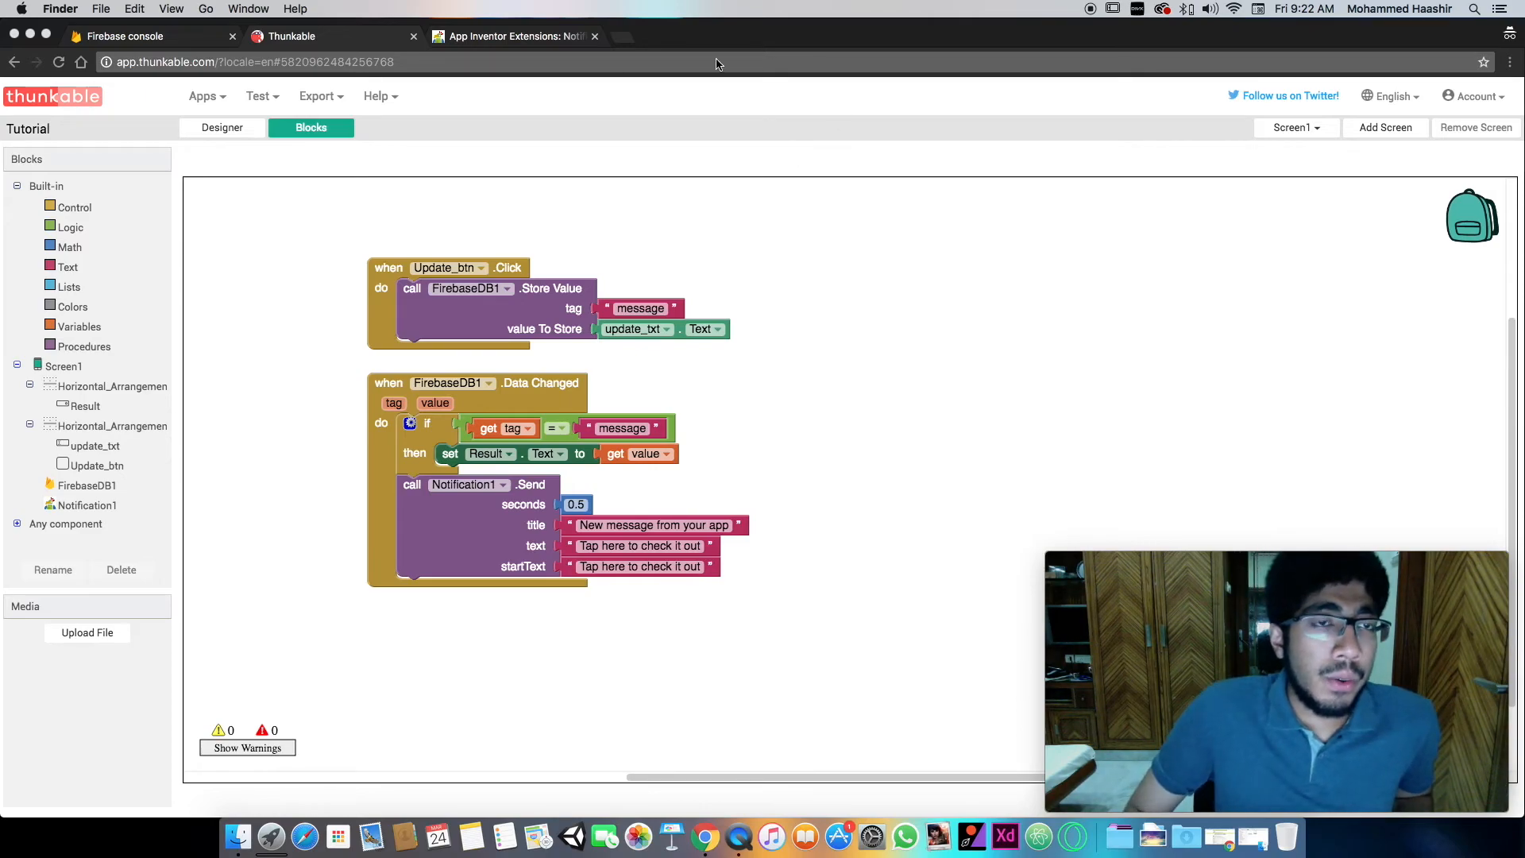
pyautogui.click(213, 133)
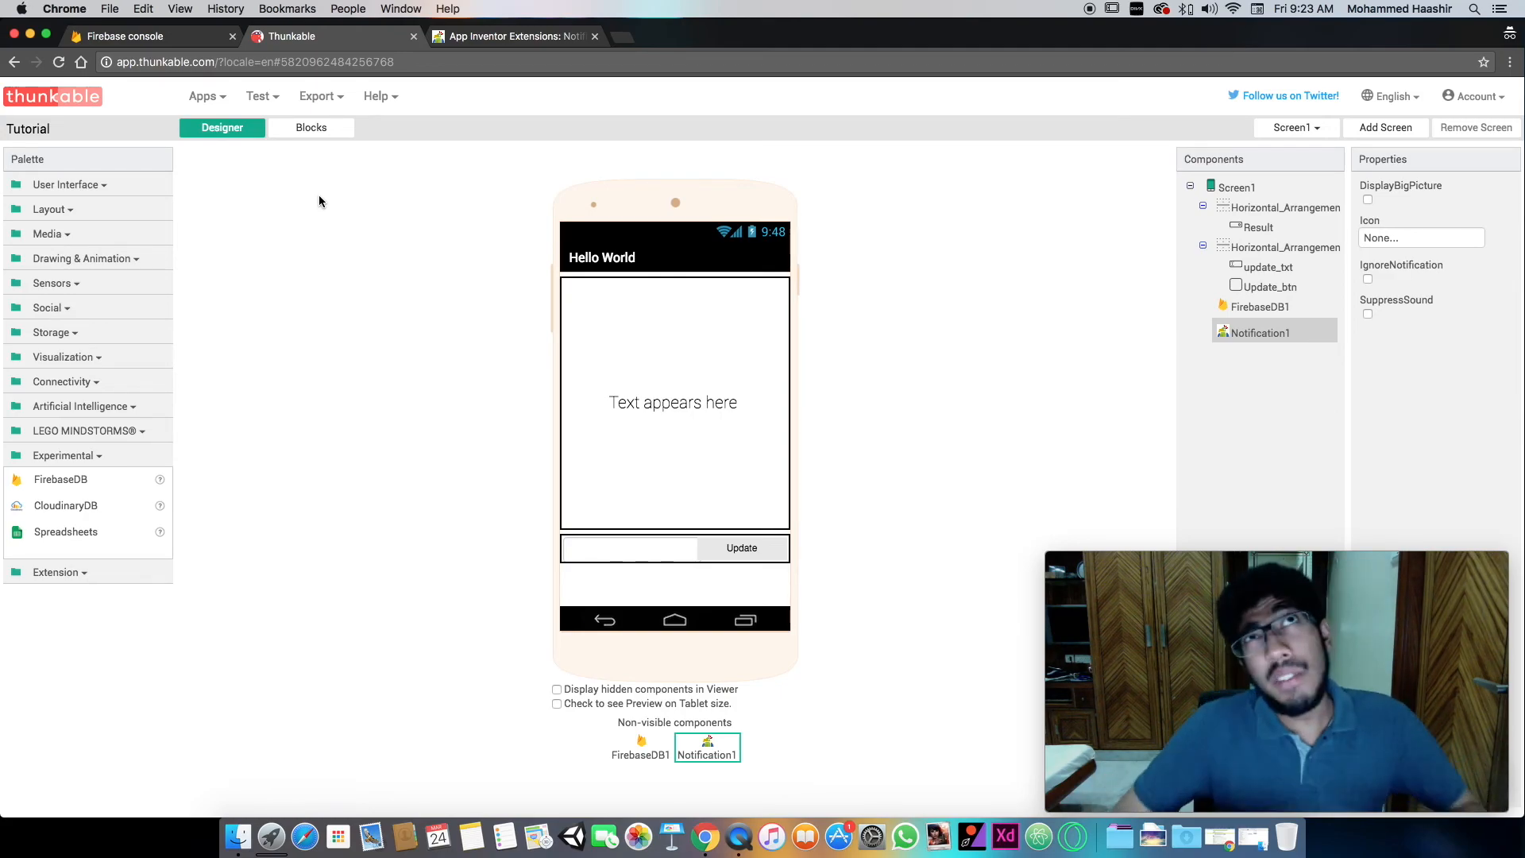
pyautogui.click(290, 132)
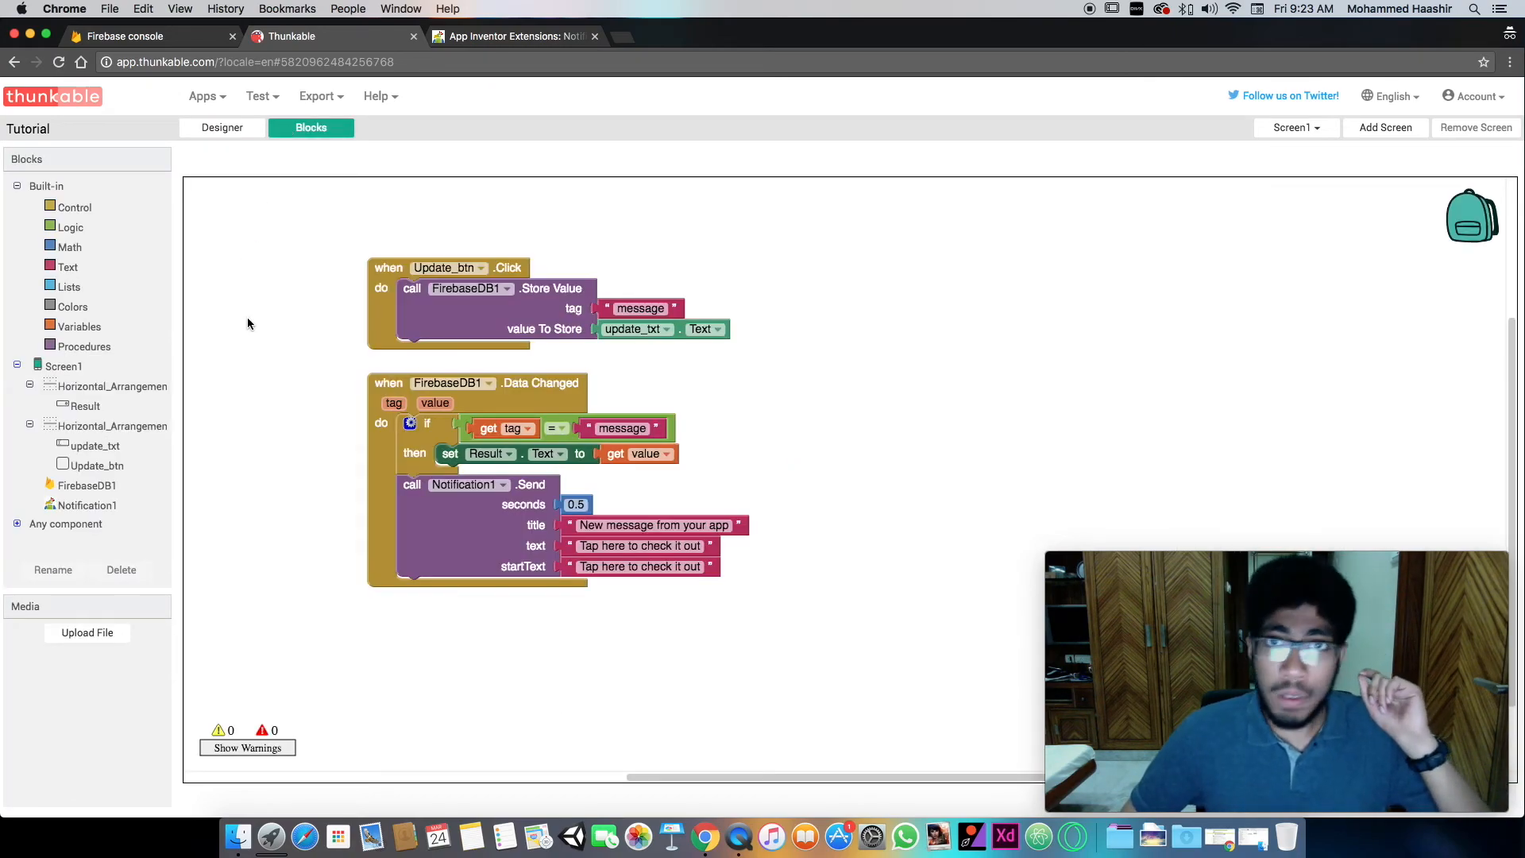
pyautogui.click(223, 127)
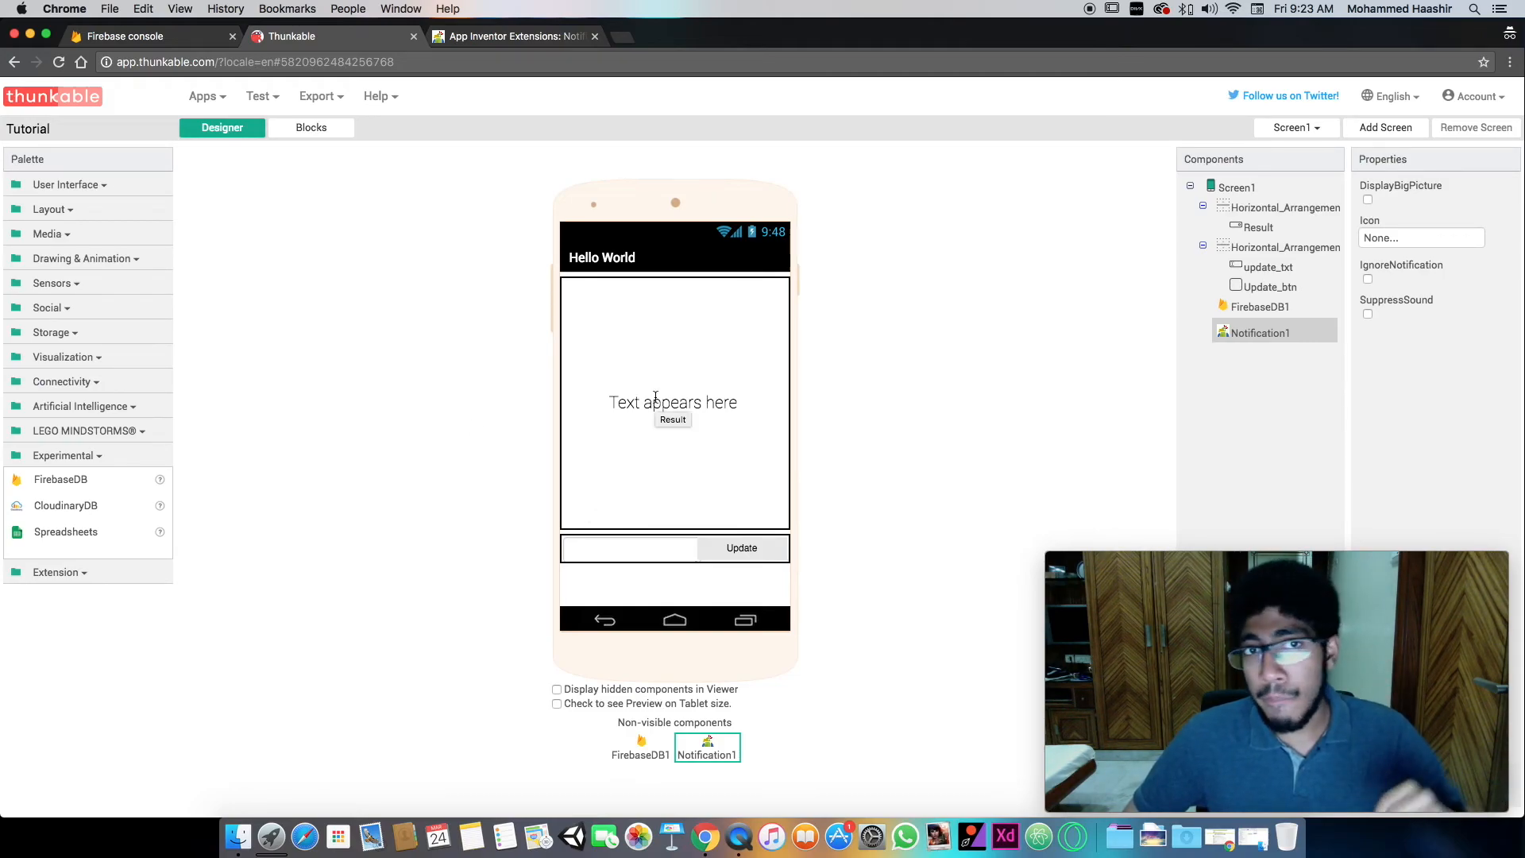
pyautogui.click(325, 133)
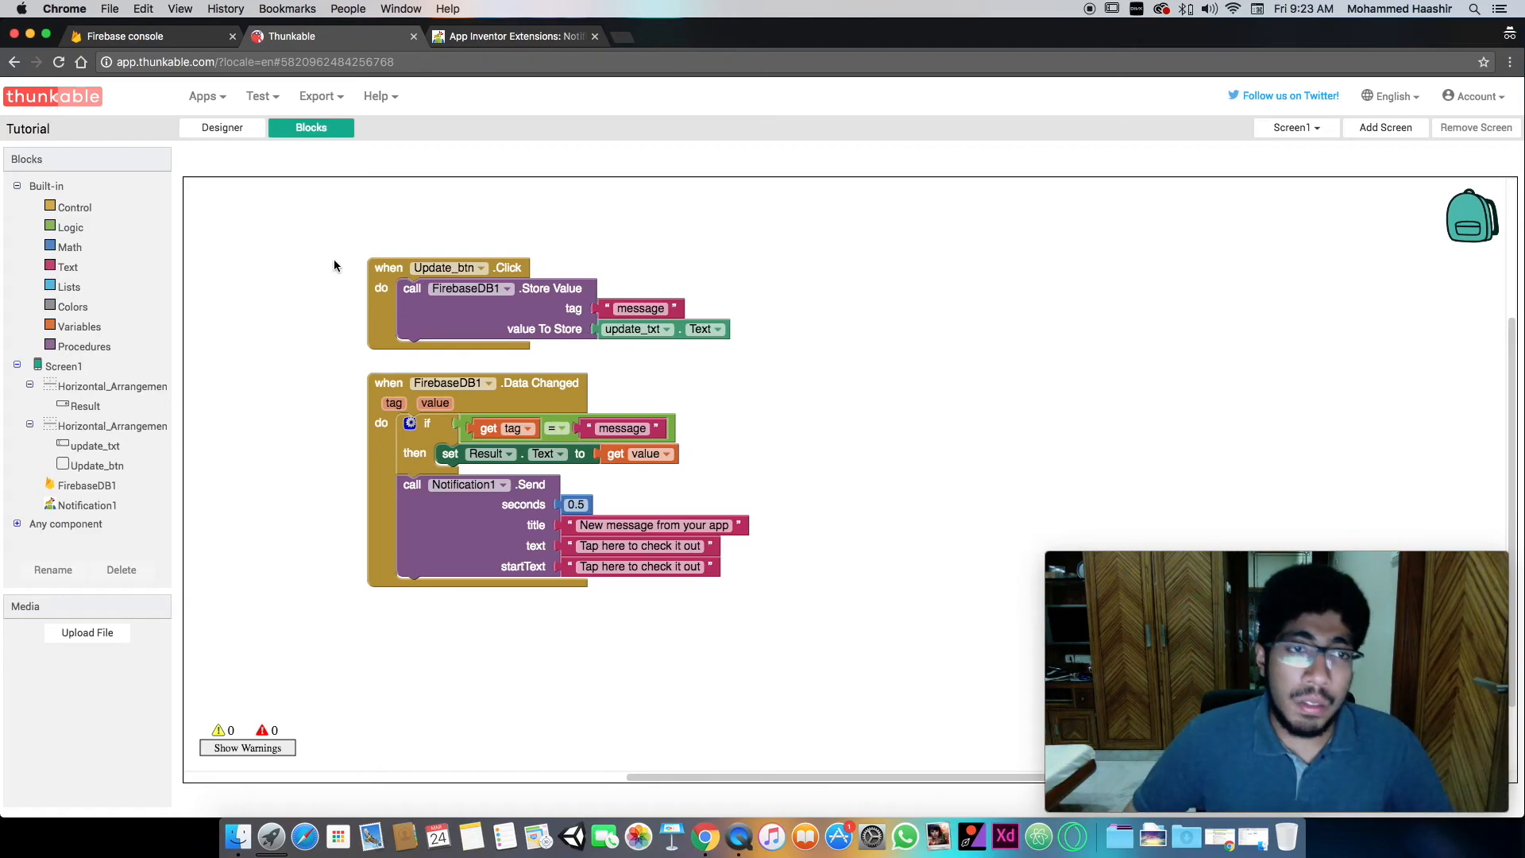
pyautogui.click(71, 290)
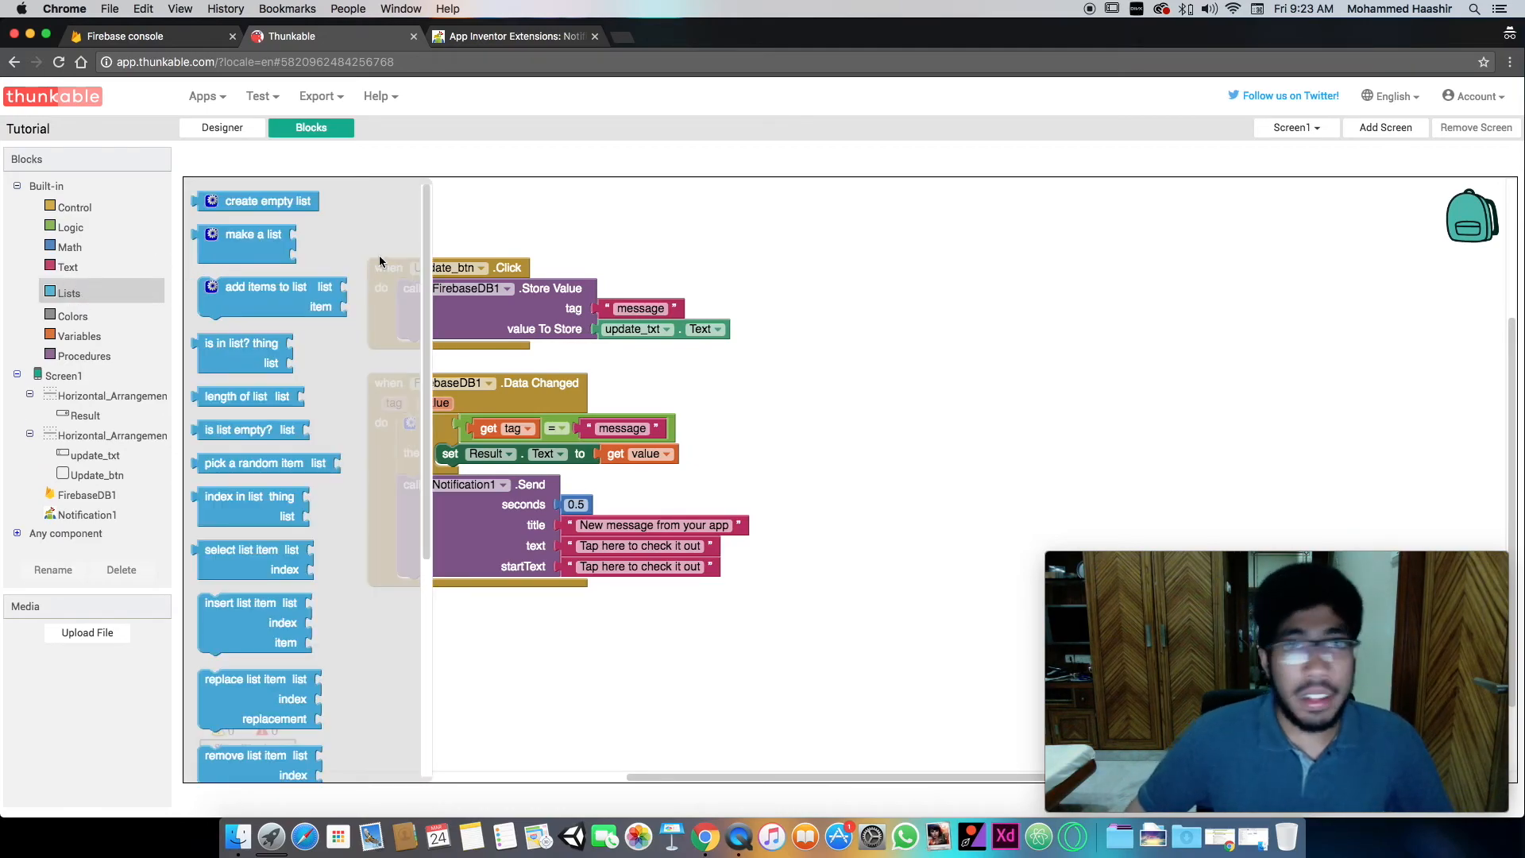
pyautogui.click(554, 205)
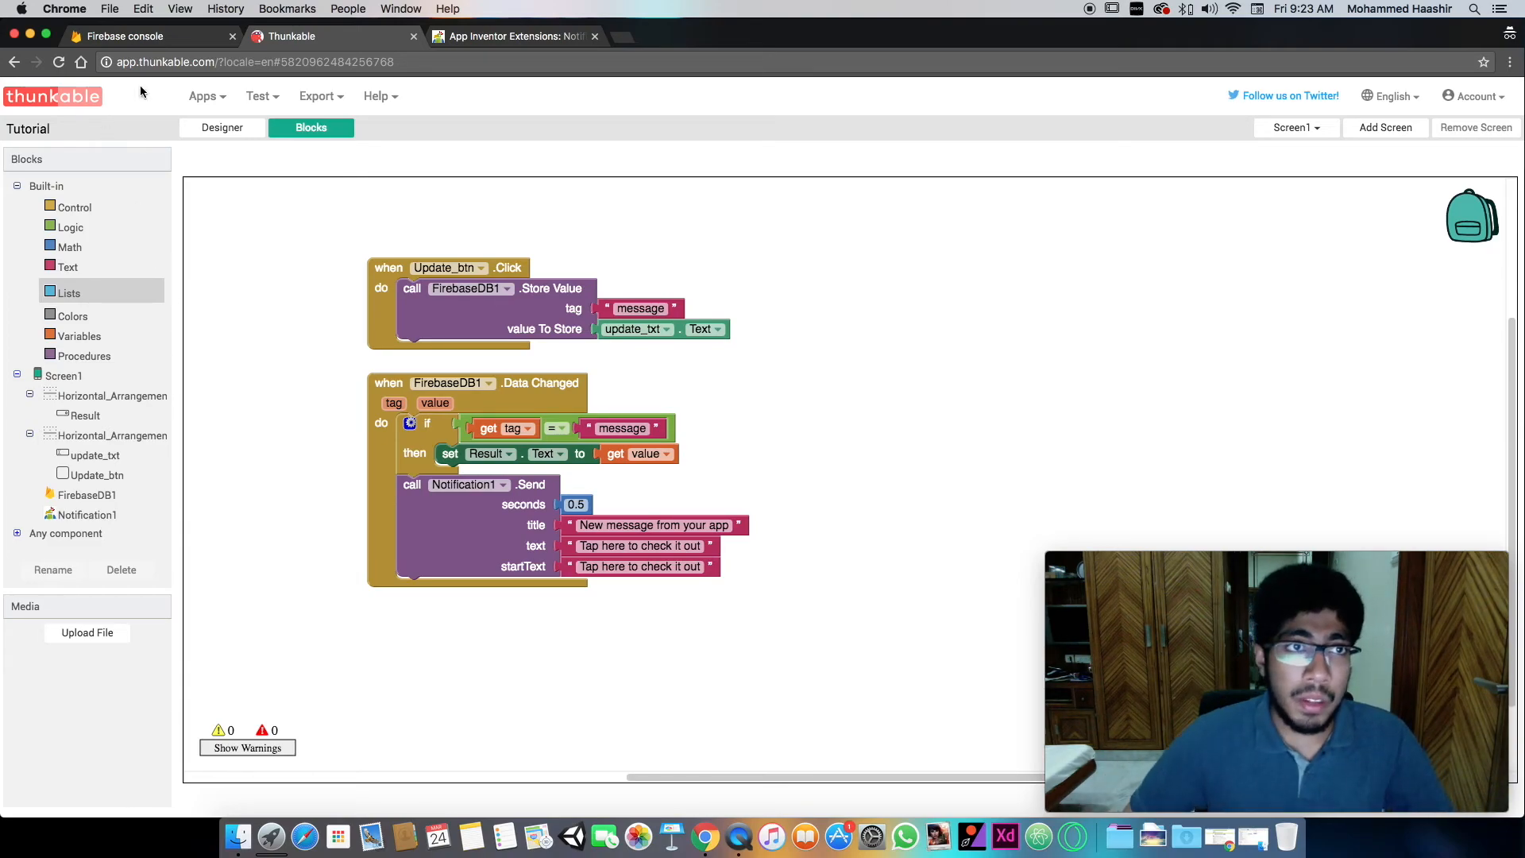
# - Check the message value in the Firebase Realtime Database and return to the Thunkable project
pyautogui.click(127, 36)
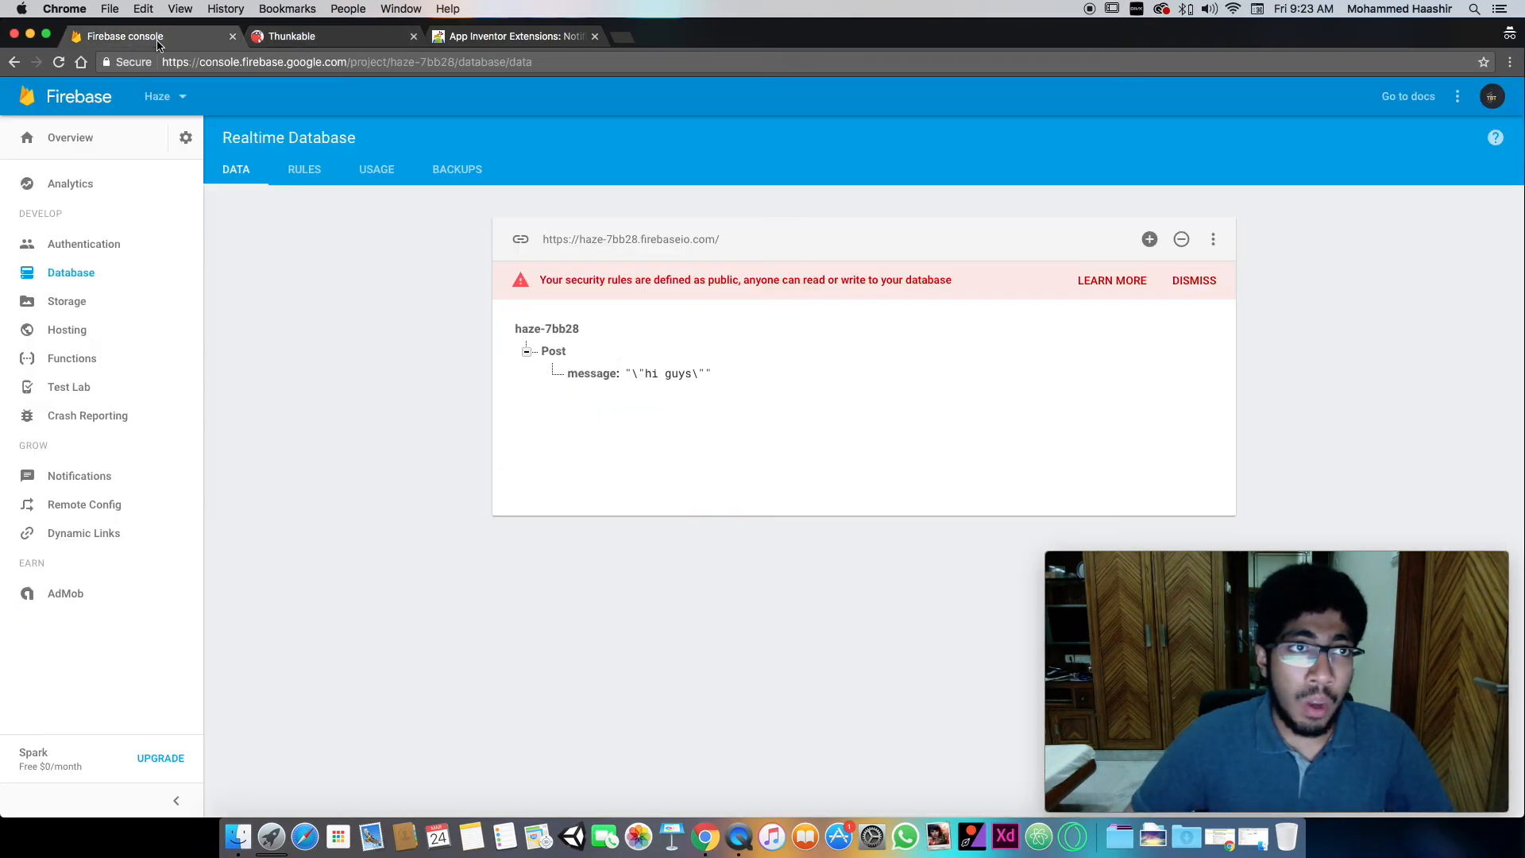
pyautogui.click(354, 40)
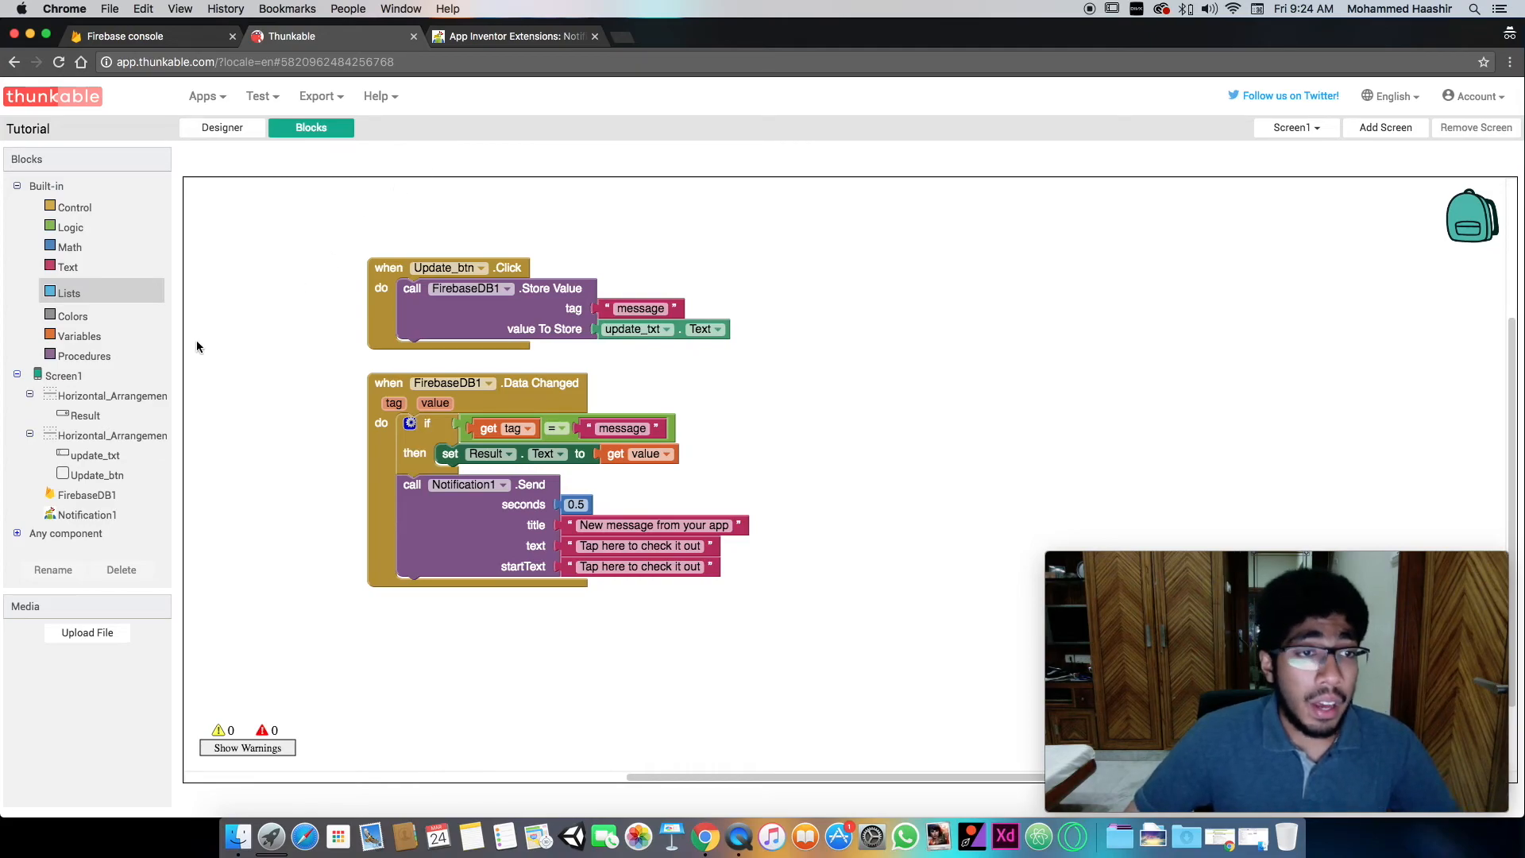
pyautogui.click(94, 494)
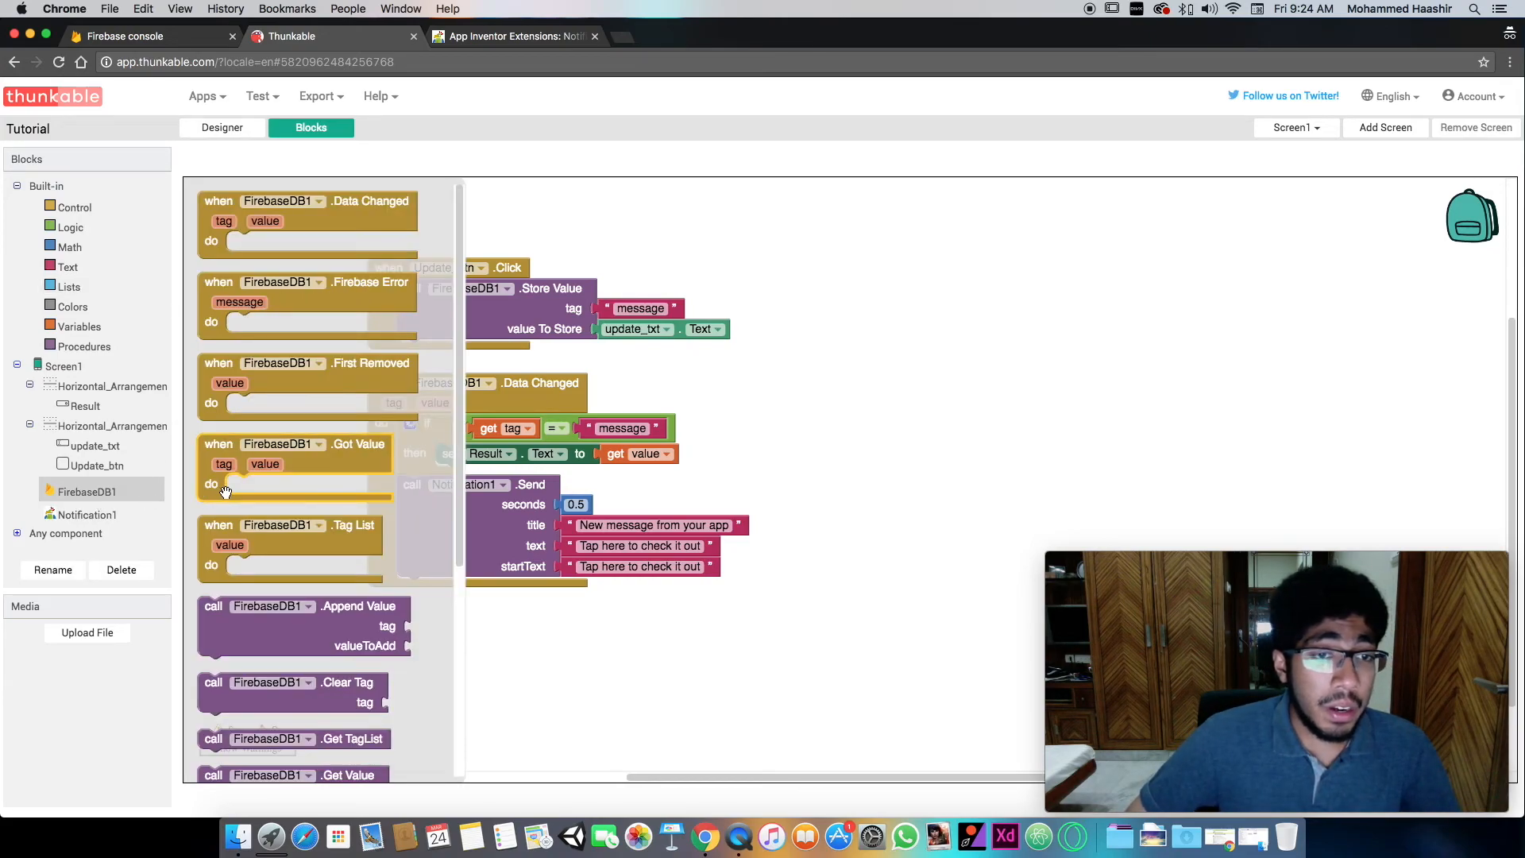
pyautogui.scroll(-3, 251, 495)
pyautogui.moveTo(251, 496); pyautogui.dragTo(960, 335)
pyautogui.press('Delete')
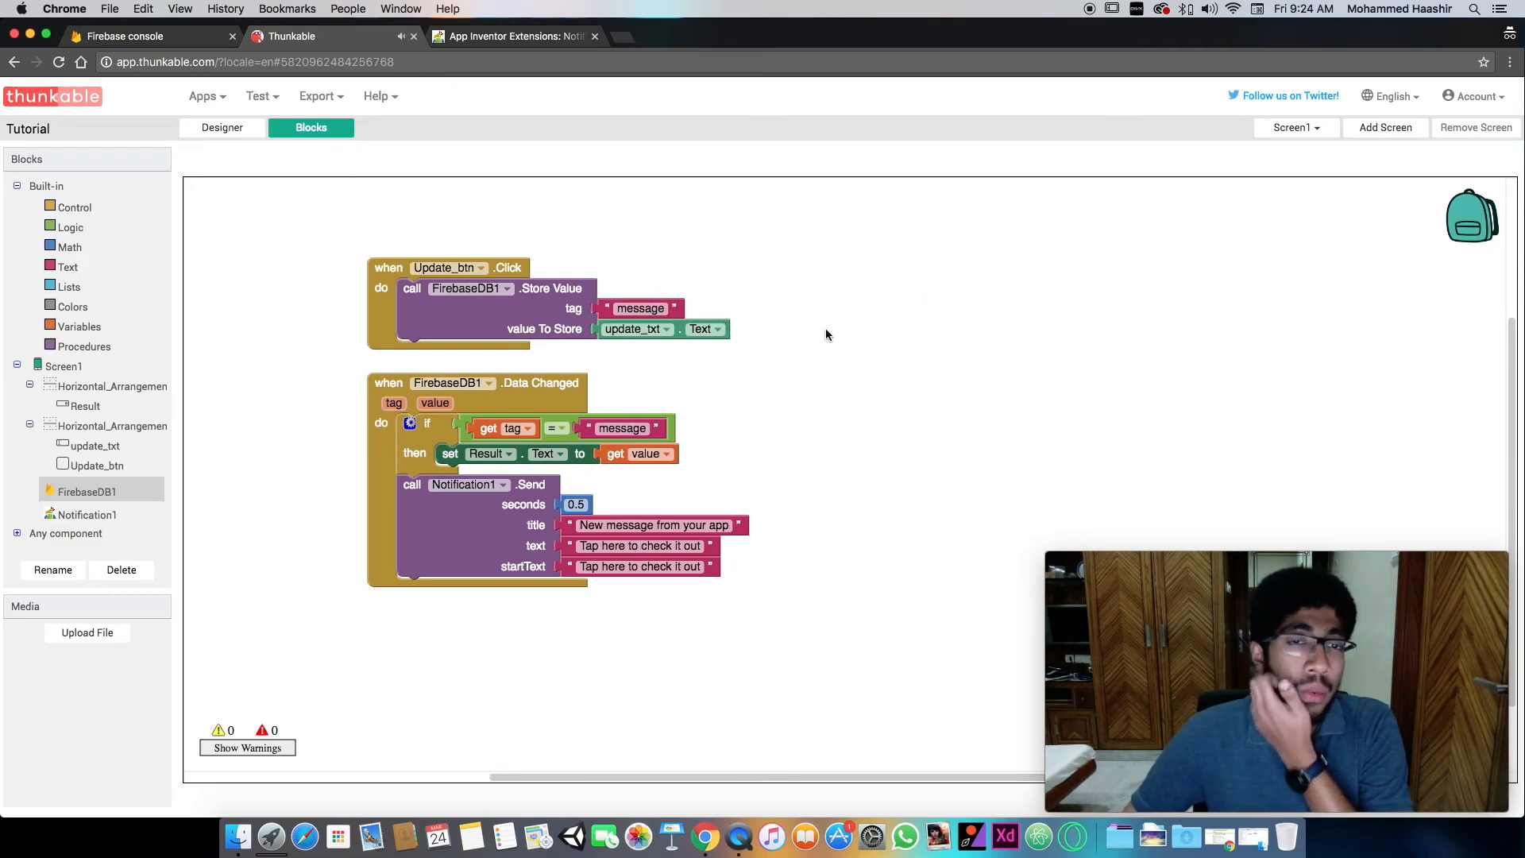
# - Add a FirebaseDB1 Append Value call to the empty workspace and place a copy of the "Tap here to check it out" text block beside it
pyautogui.press('super+v')
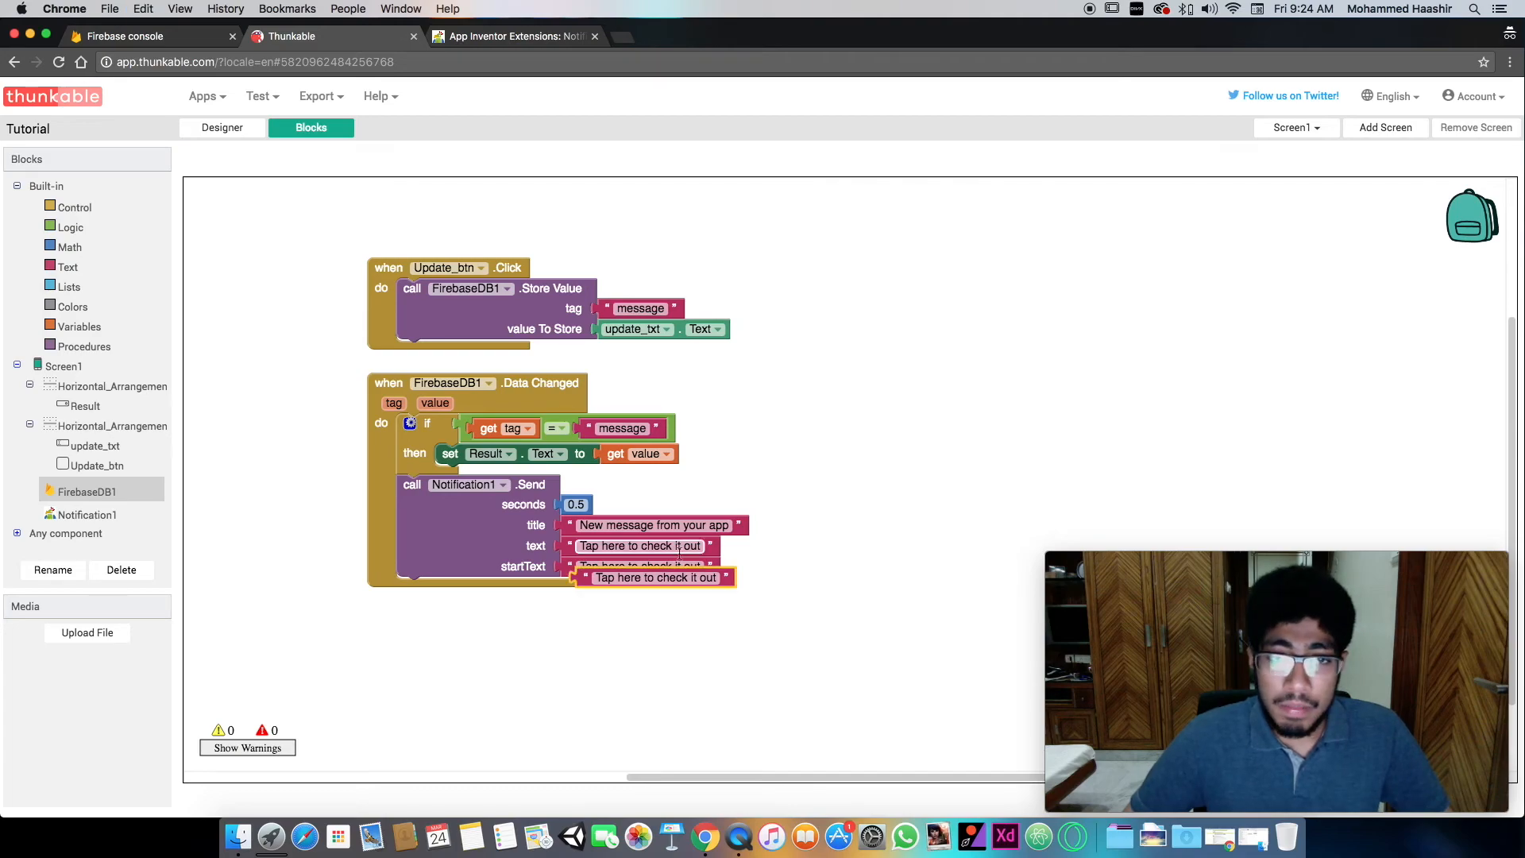
pyautogui.moveTo(604, 578); pyautogui.dragTo(972, 460)
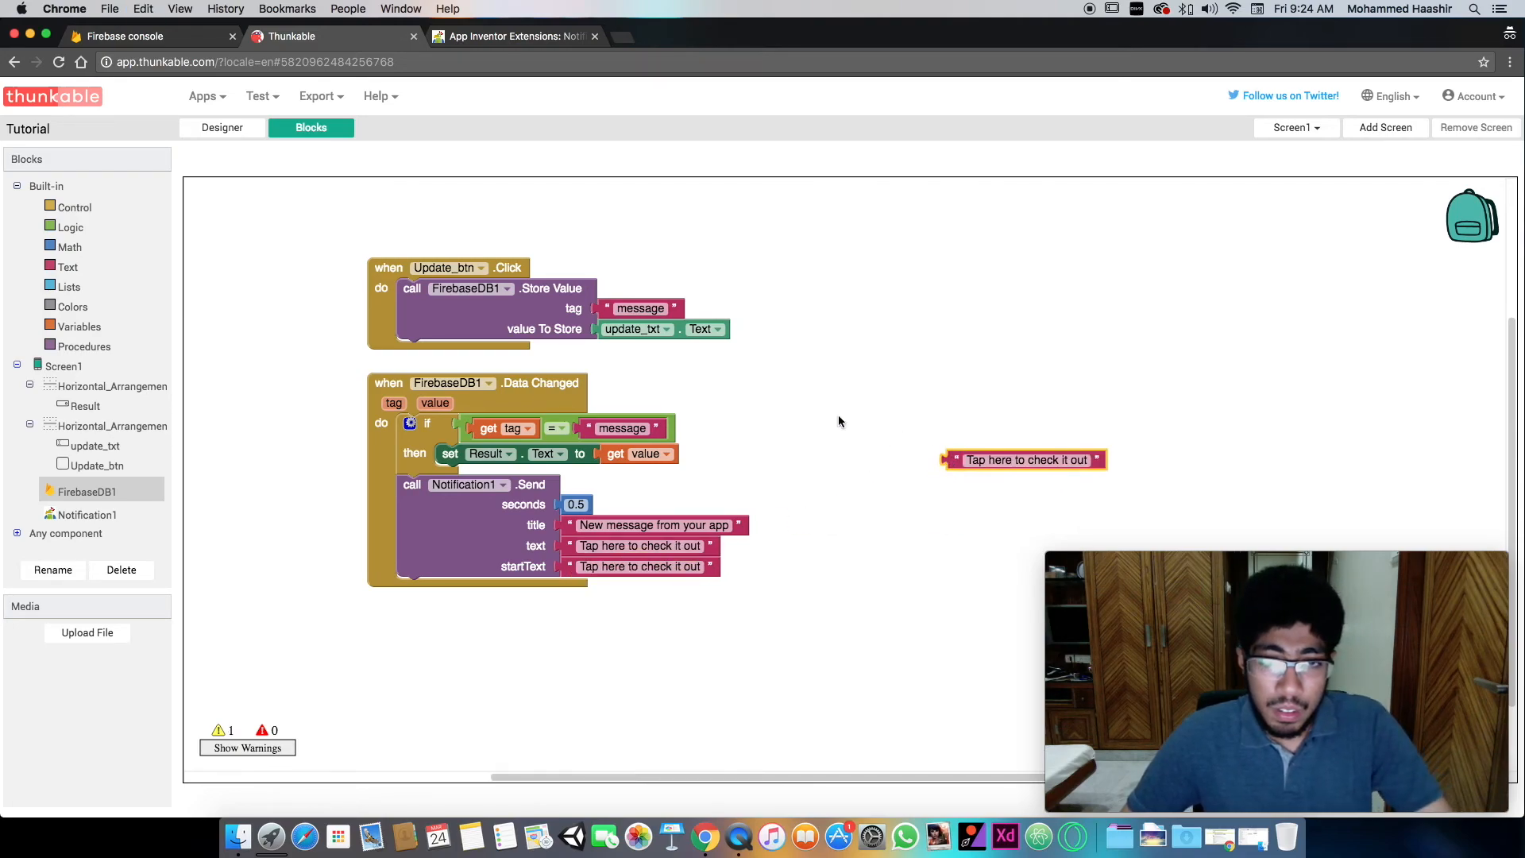
pyautogui.click(88, 492)
pyautogui.scroll(1, 349, 481)
pyautogui.moveTo(208, 540); pyautogui.dragTo(874, 325)
pyautogui.moveTo(961, 459); pyautogui.dragTo(1106, 387)
# - Add a join text block and attach it to the valueToAdd input of the Append Value call
pyautogui.write('join')
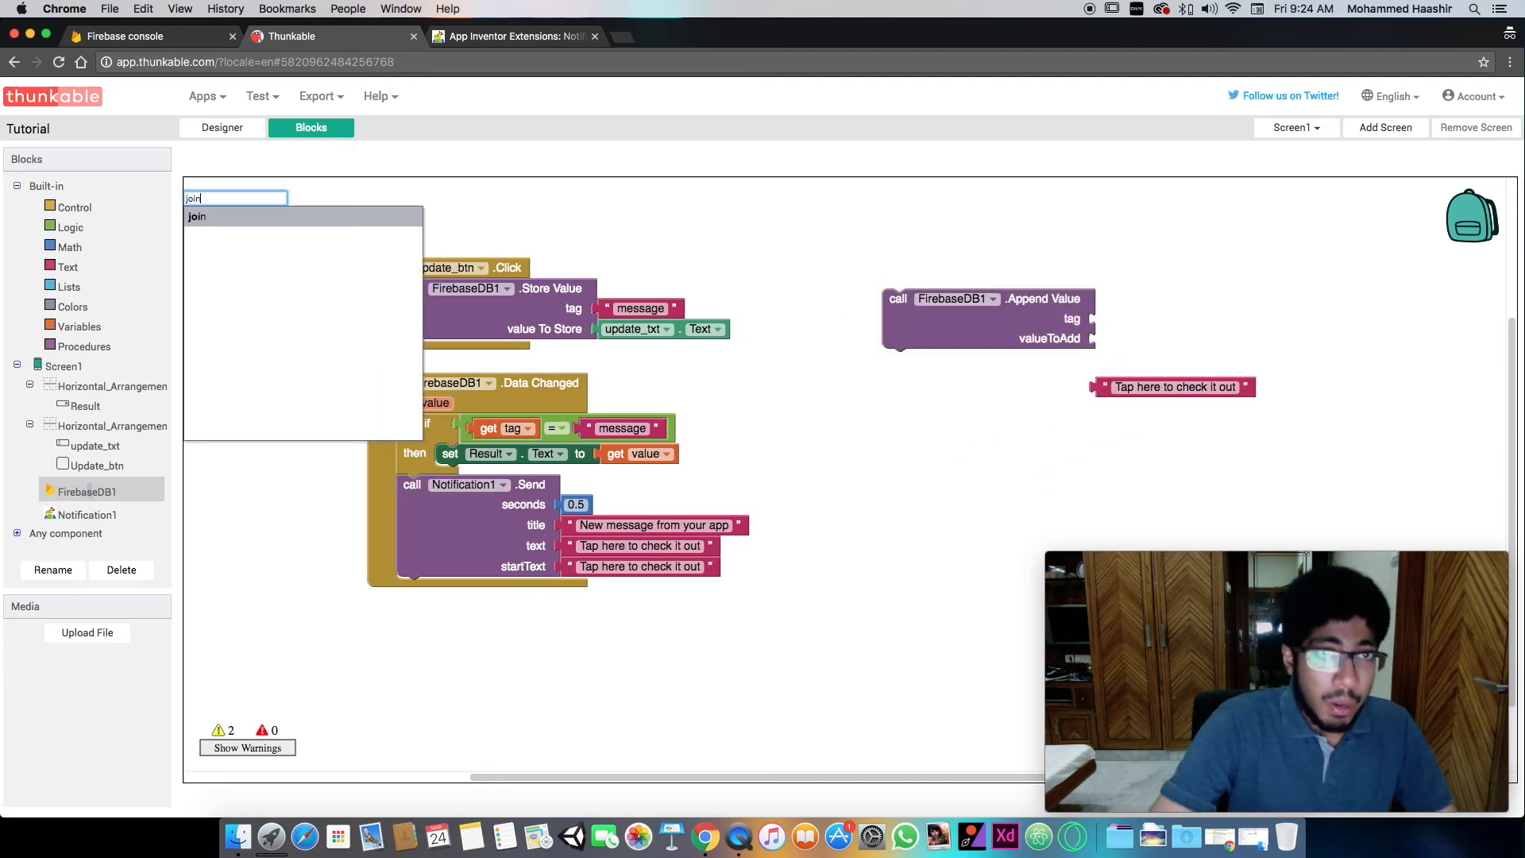
pyautogui.press('Return')
pyautogui.moveTo(966, 454); pyautogui.dragTo(1121, 351)
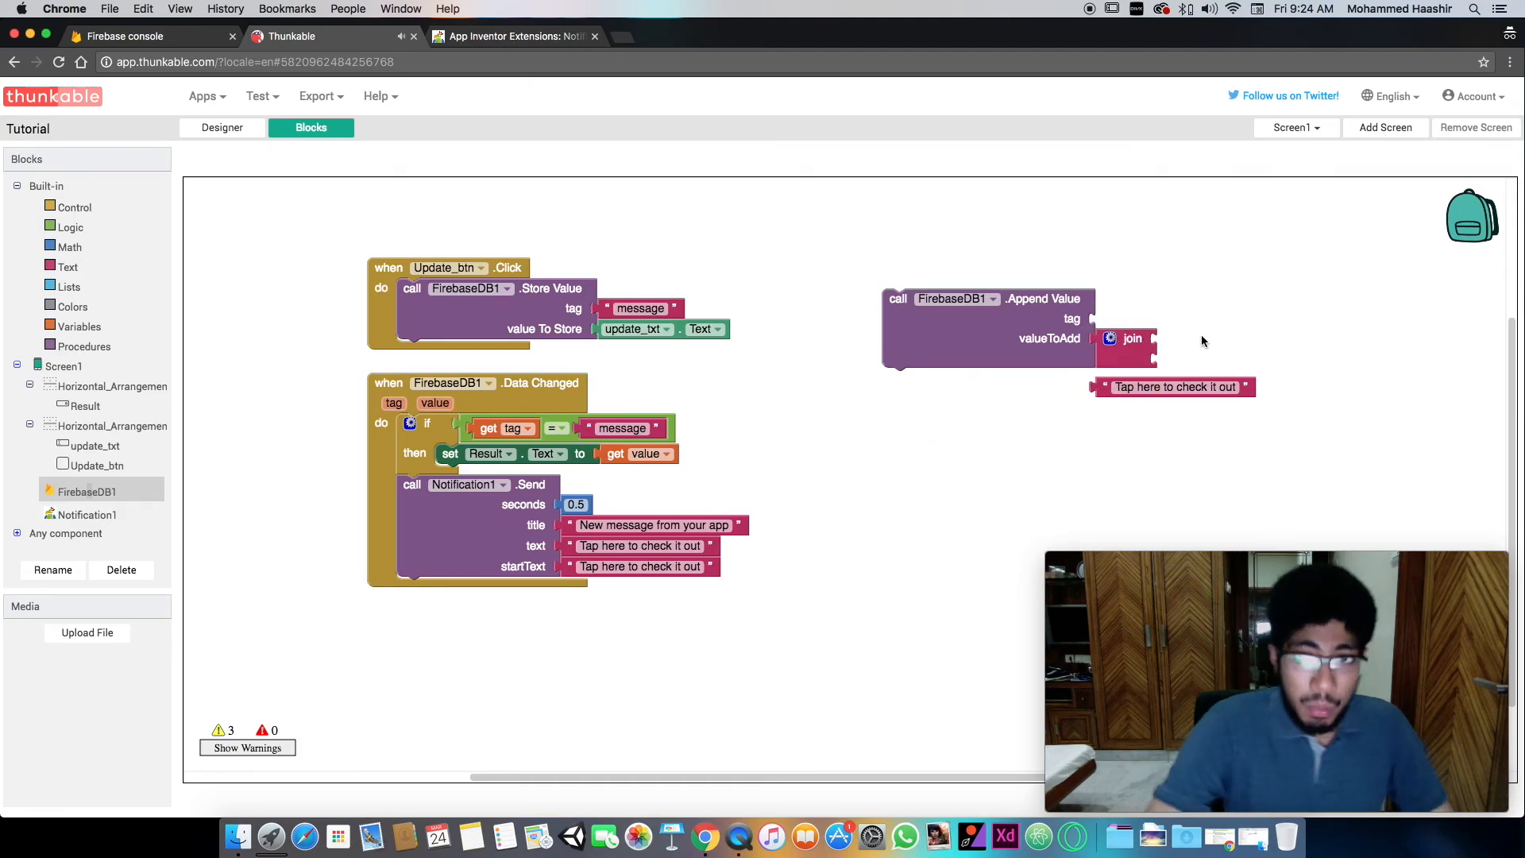
# - Change the loose text block's content to "\t" and attach it to the first input of the join block
pyautogui.click(1170, 388)
pyautogui.press('BackSpace')
pyautogui.moveTo(1099, 391); pyautogui.dragTo(1170, 355)
# - Duplicate the update_txt.Text block and attach the copy to the second input of the join block
pyautogui.click(676, 324)
pyautogui.press('super+c')
pyautogui.press('super+v')
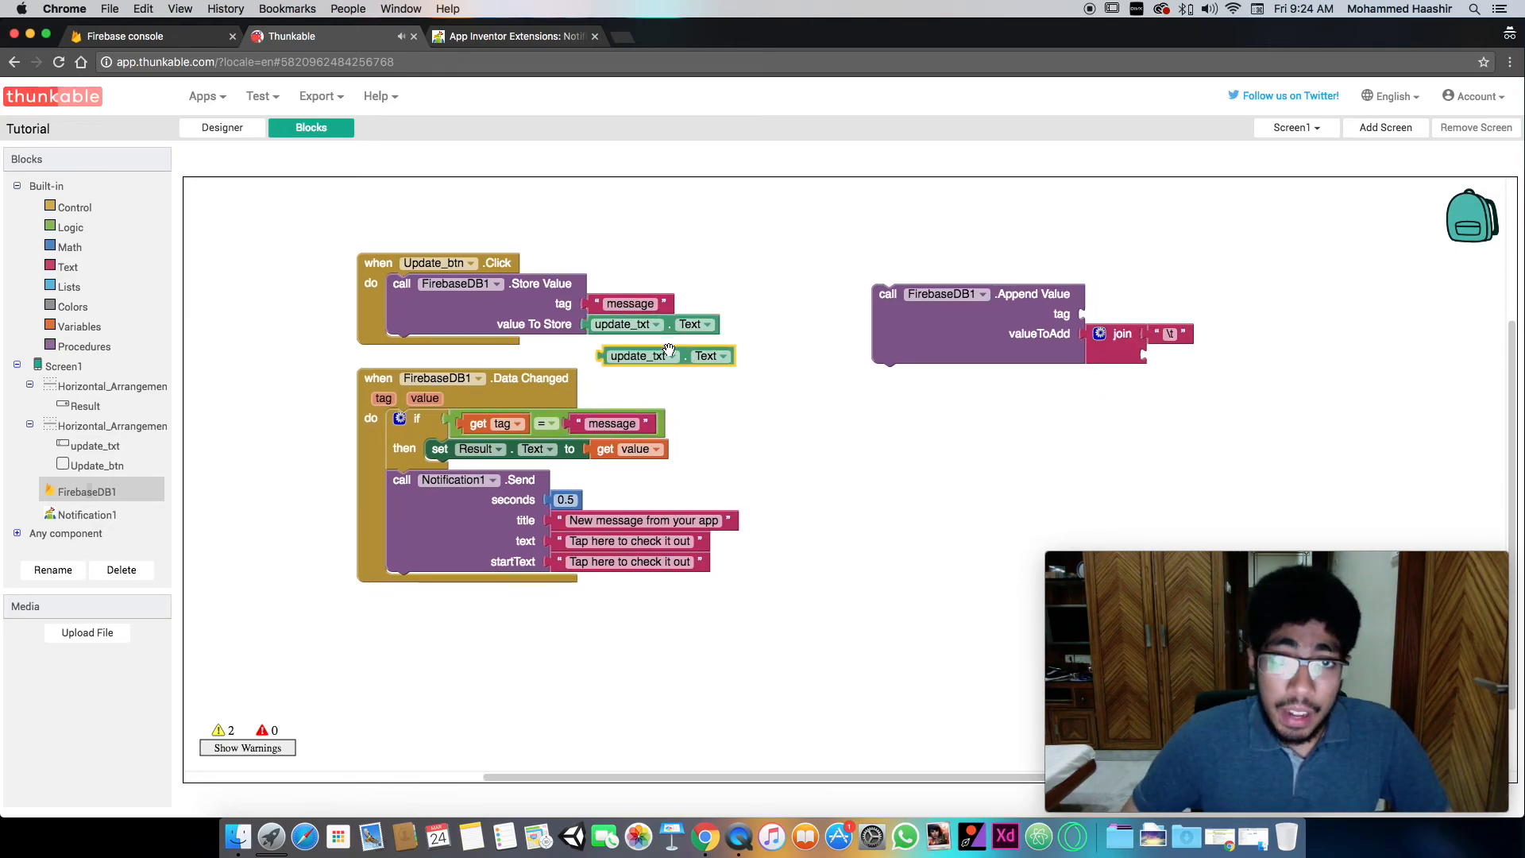
pyautogui.moveTo(596, 353); pyautogui.dragTo(1153, 354)
# - Duplicate the "message" text block and attach the copy to the tag input of the Append Value call
pyautogui.click(630, 304)
pyautogui.press('super+c')
pyautogui.press('super+v')
pyautogui.moveTo(634, 341); pyautogui.dragTo(1110, 318)
# - Replace the Store Value call in the Update_btn.Click event with the Append Value call and delete the removed blocks
pyautogui.moveTo(958, 322); pyautogui.dragTo(477, 314)
pyautogui.moveTo(368, 296); pyautogui.dragTo(494, 256)
pyautogui.moveTo(533, 342); pyautogui.dragTo(839, 374)
pyautogui.press('BackSpace')
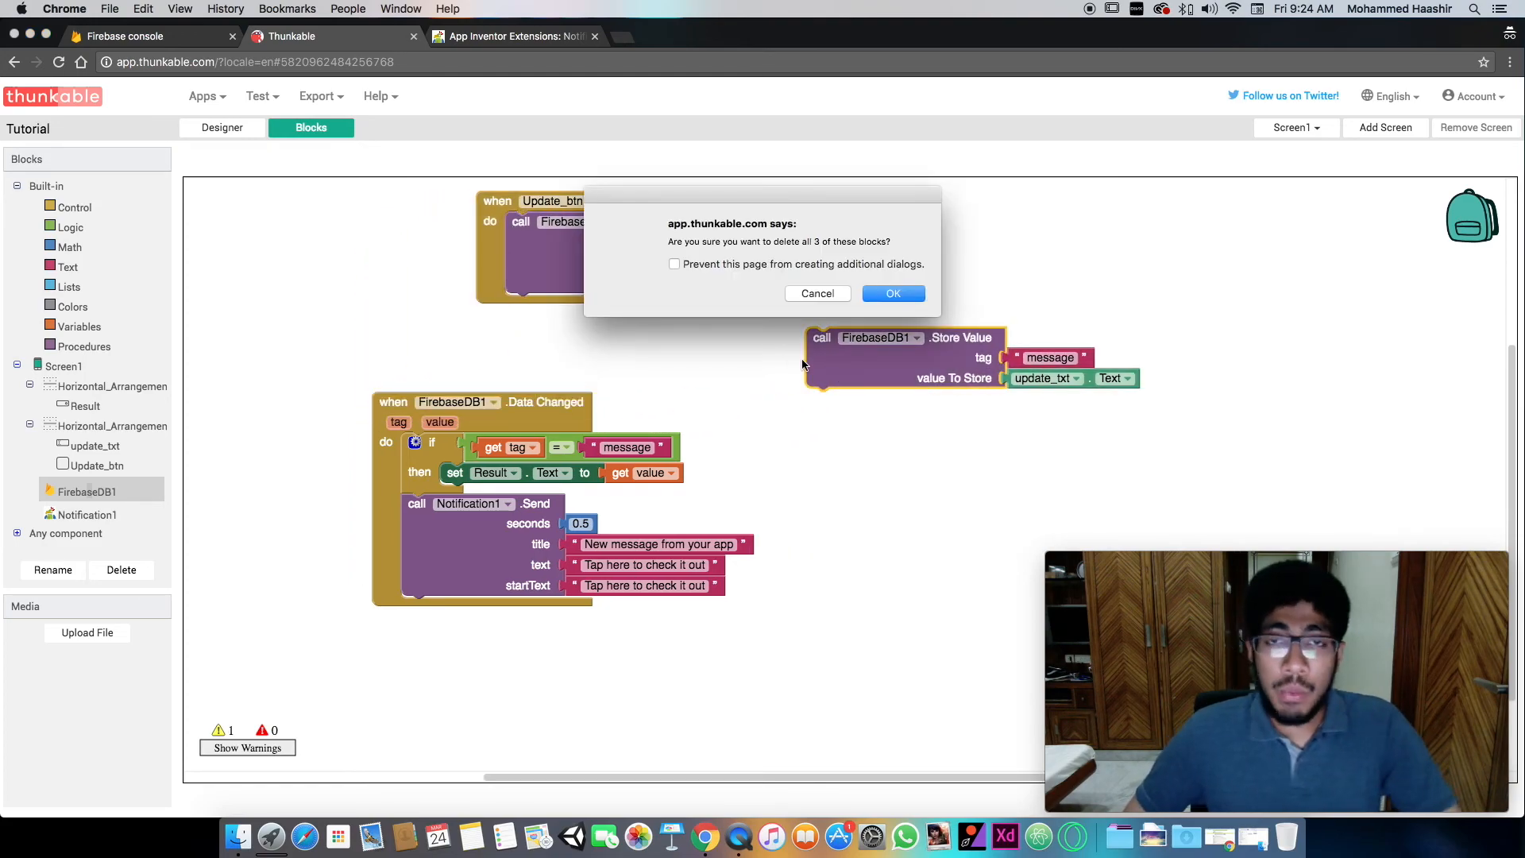
pyautogui.press('Return')
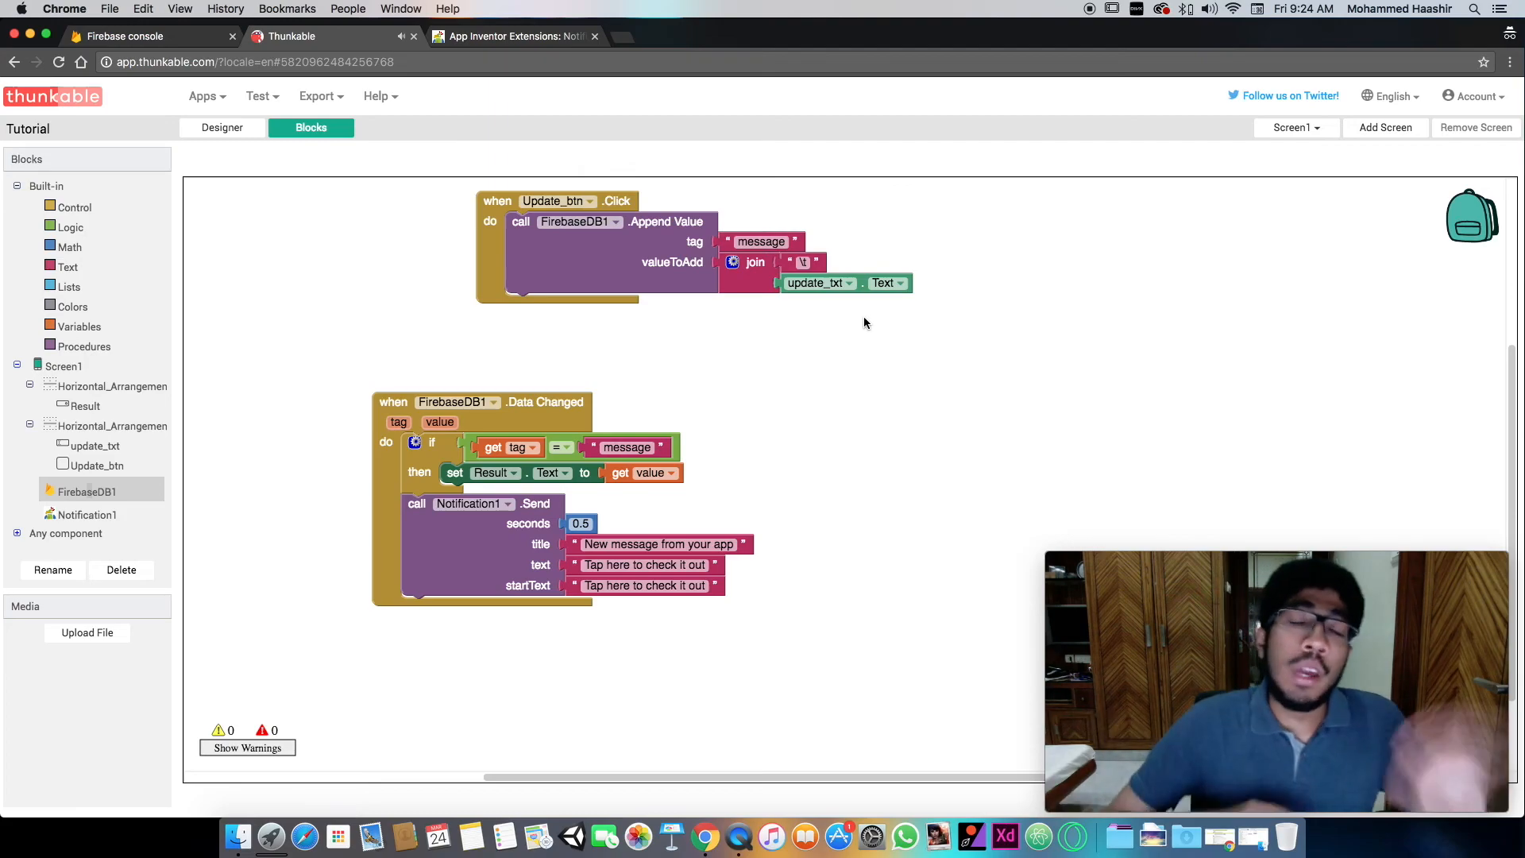
# - Move the Update_btn.Click event block into line above the FirebaseDB1.Data Changed event
pyautogui.click(790, 332)
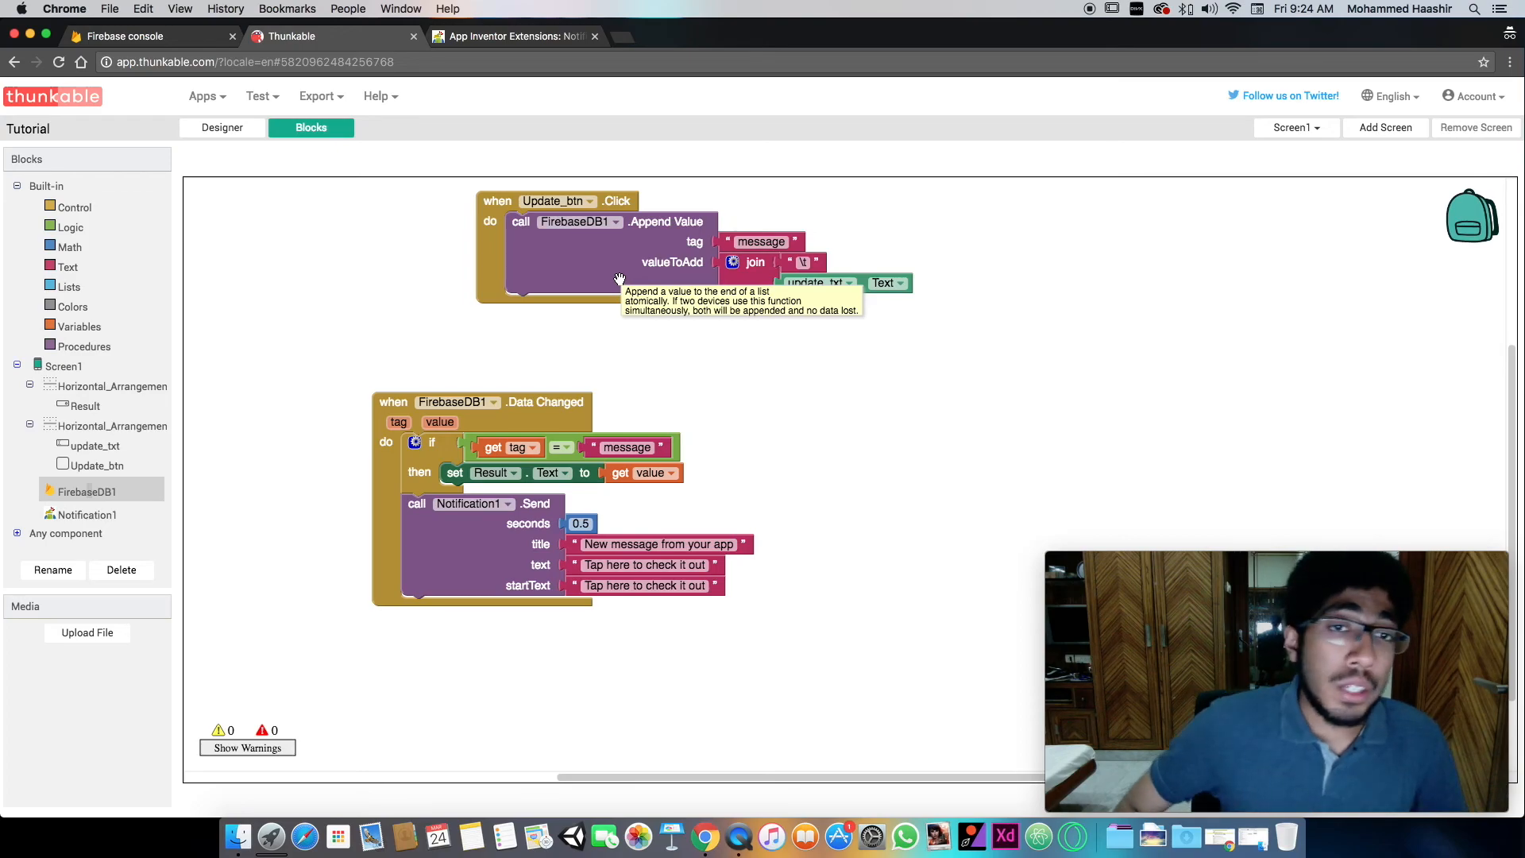
pyautogui.moveTo(498, 255); pyautogui.dragTo(392, 282)
pyautogui.click(332, 278)
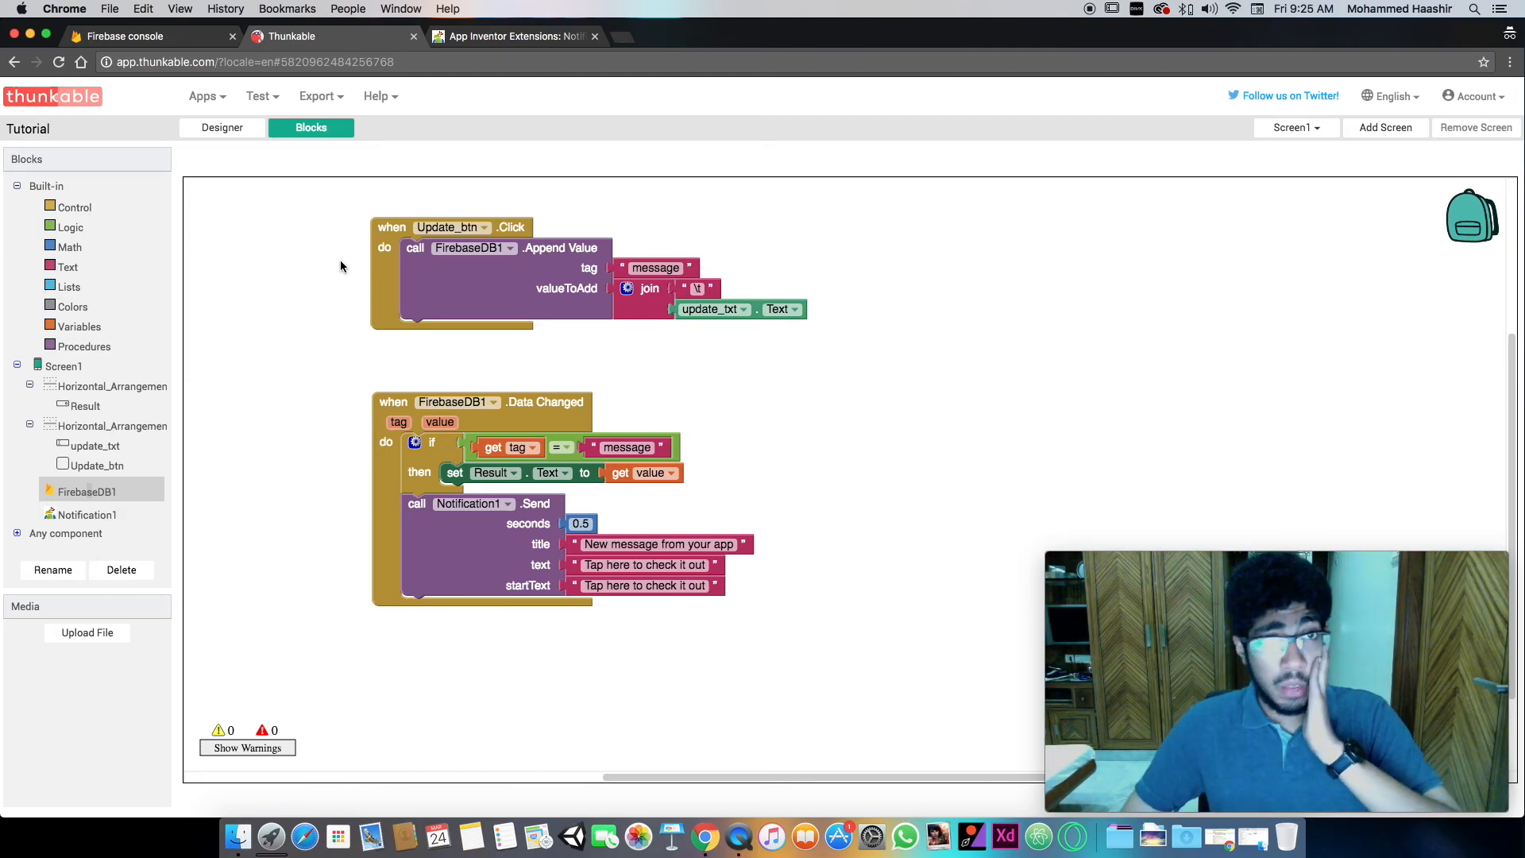
# - View the Result label's properties in the Designer and return to the block workspace
pyautogui.click(241, 131)
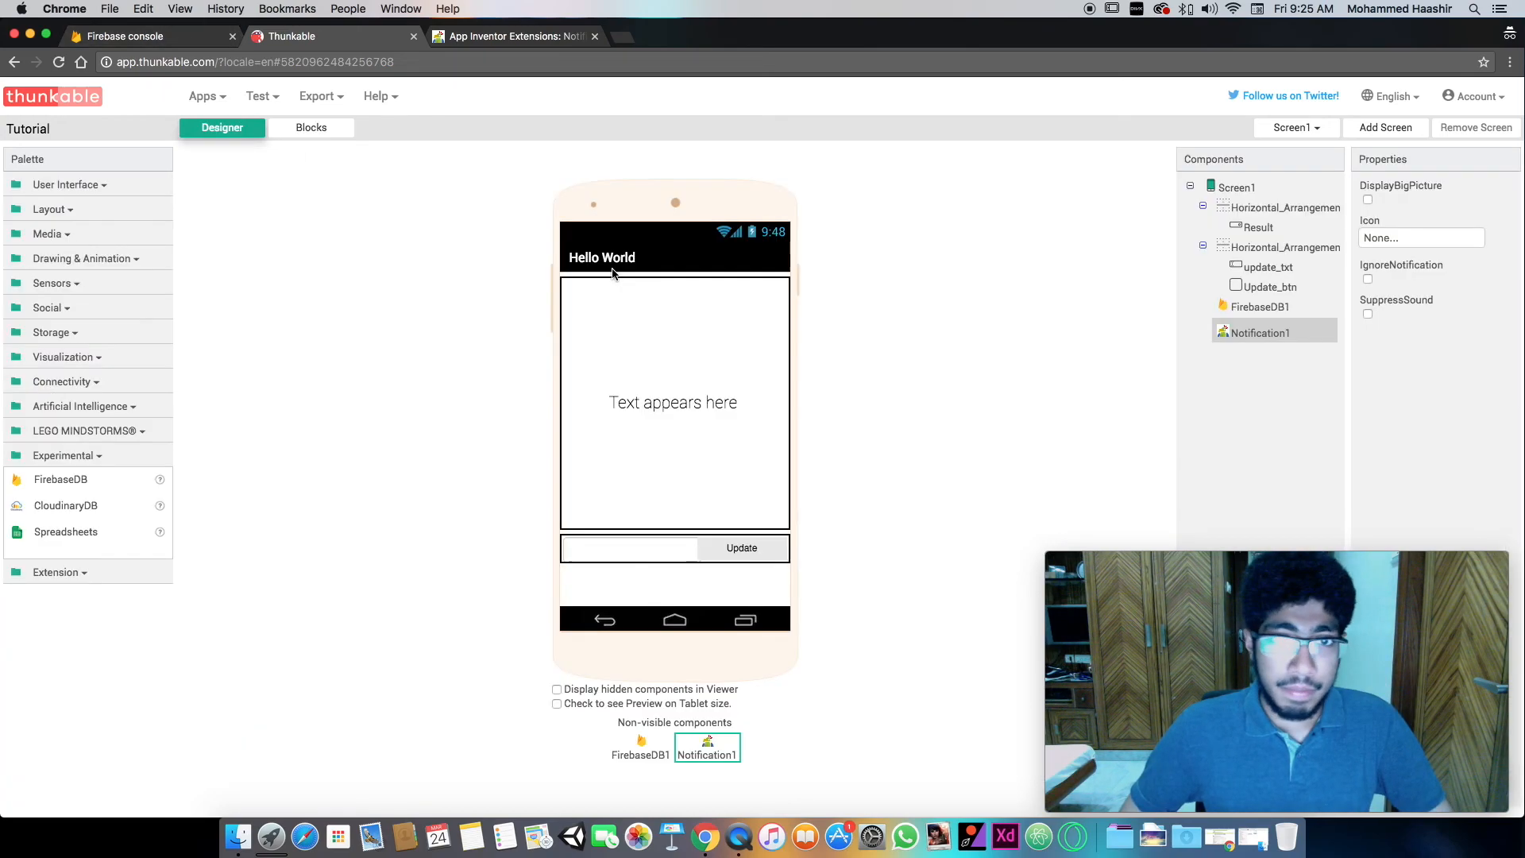
pyautogui.click(679, 398)
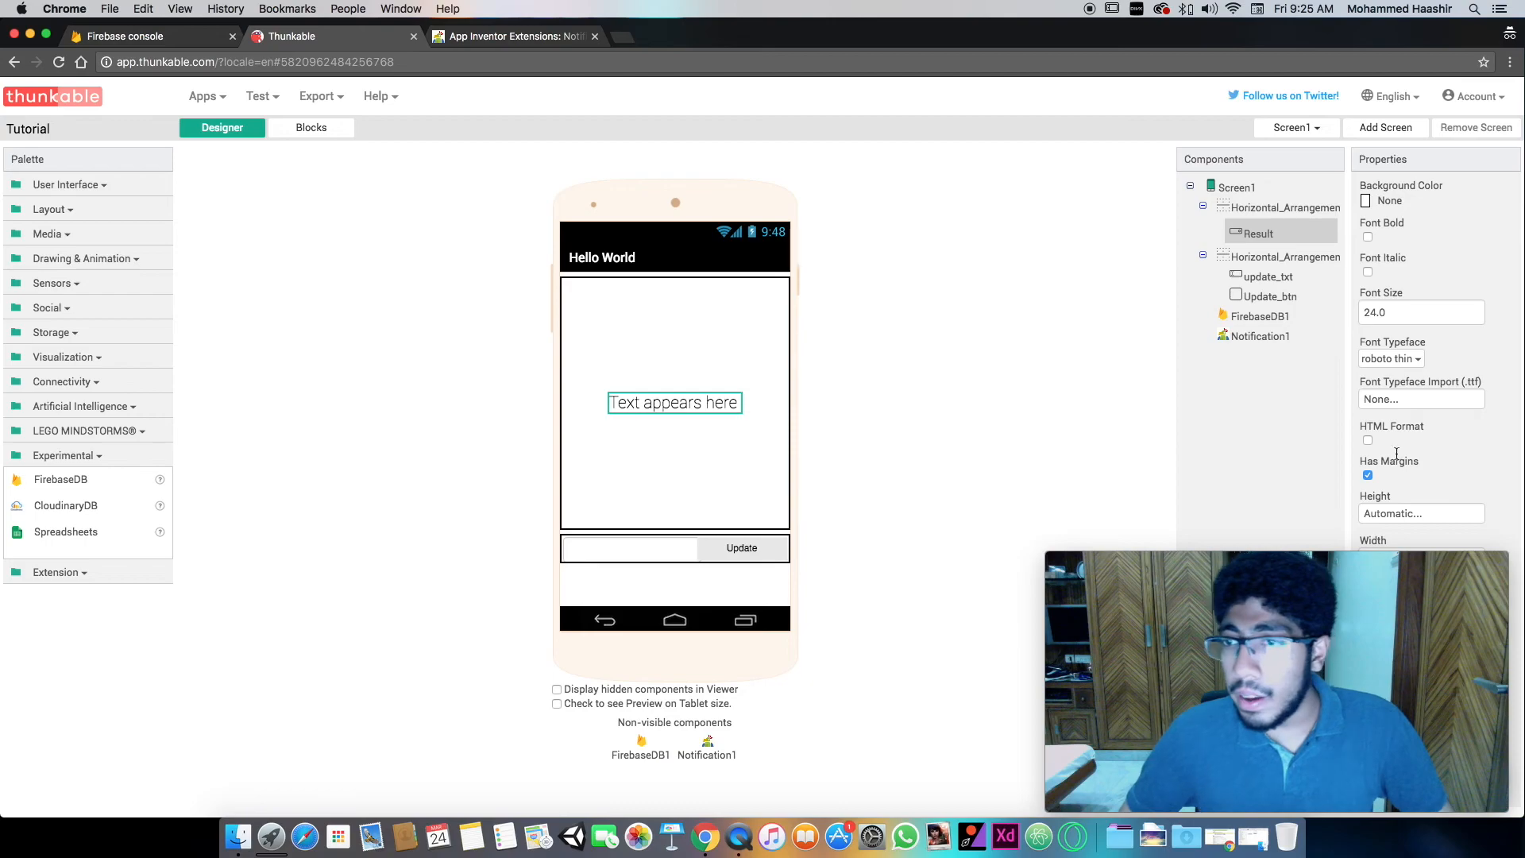
pyautogui.click(337, 129)
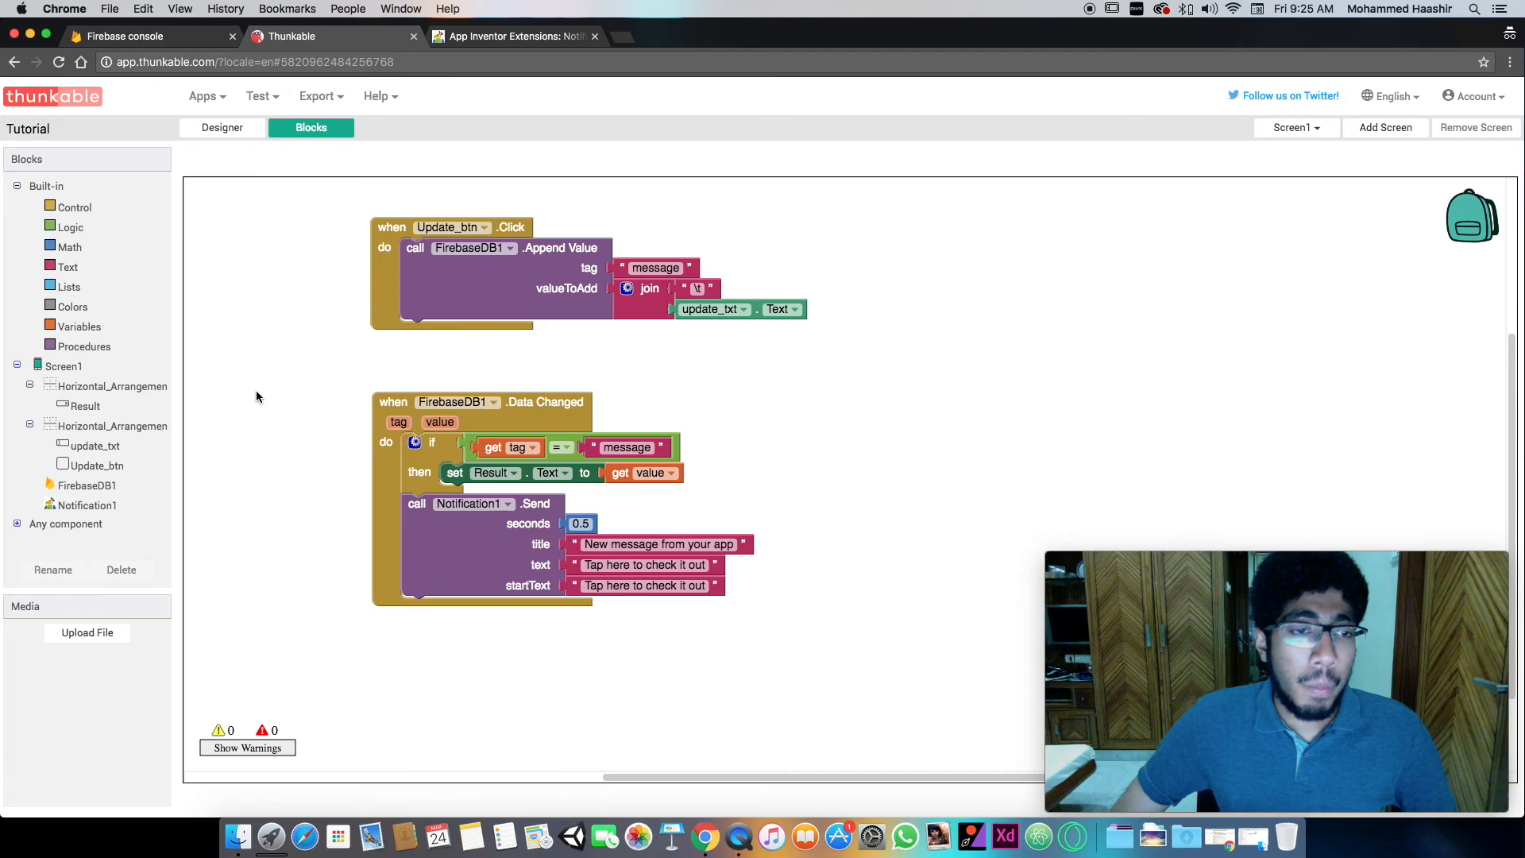
# - Switch to Finder, show the fbase_test.aia project file in the Firebase AI2 tutorial folder, and minimize the window
pyautogui.click(265, 826)
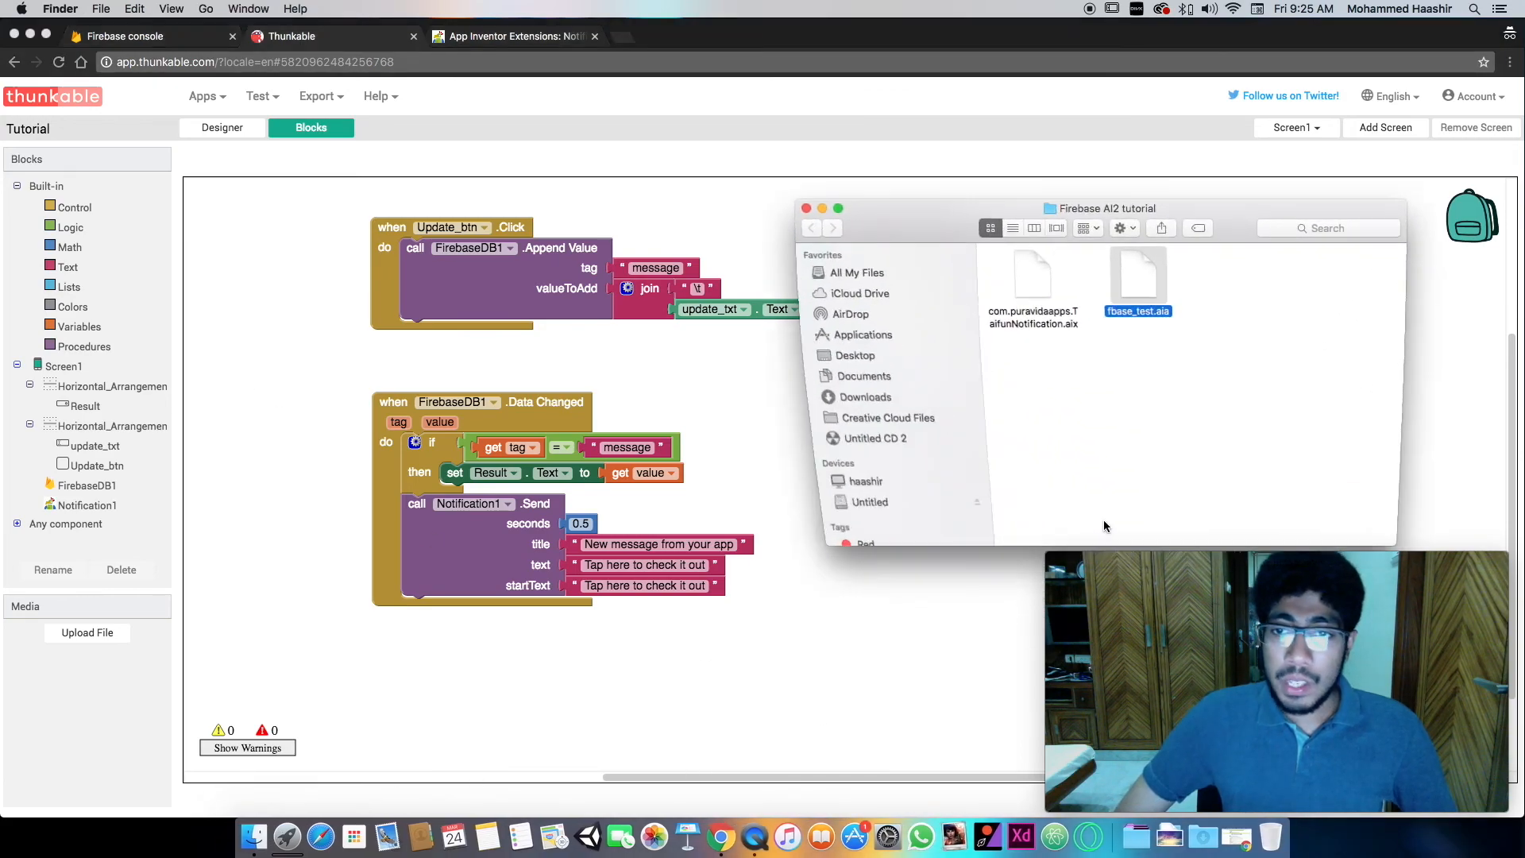
pyautogui.click(1152, 282)
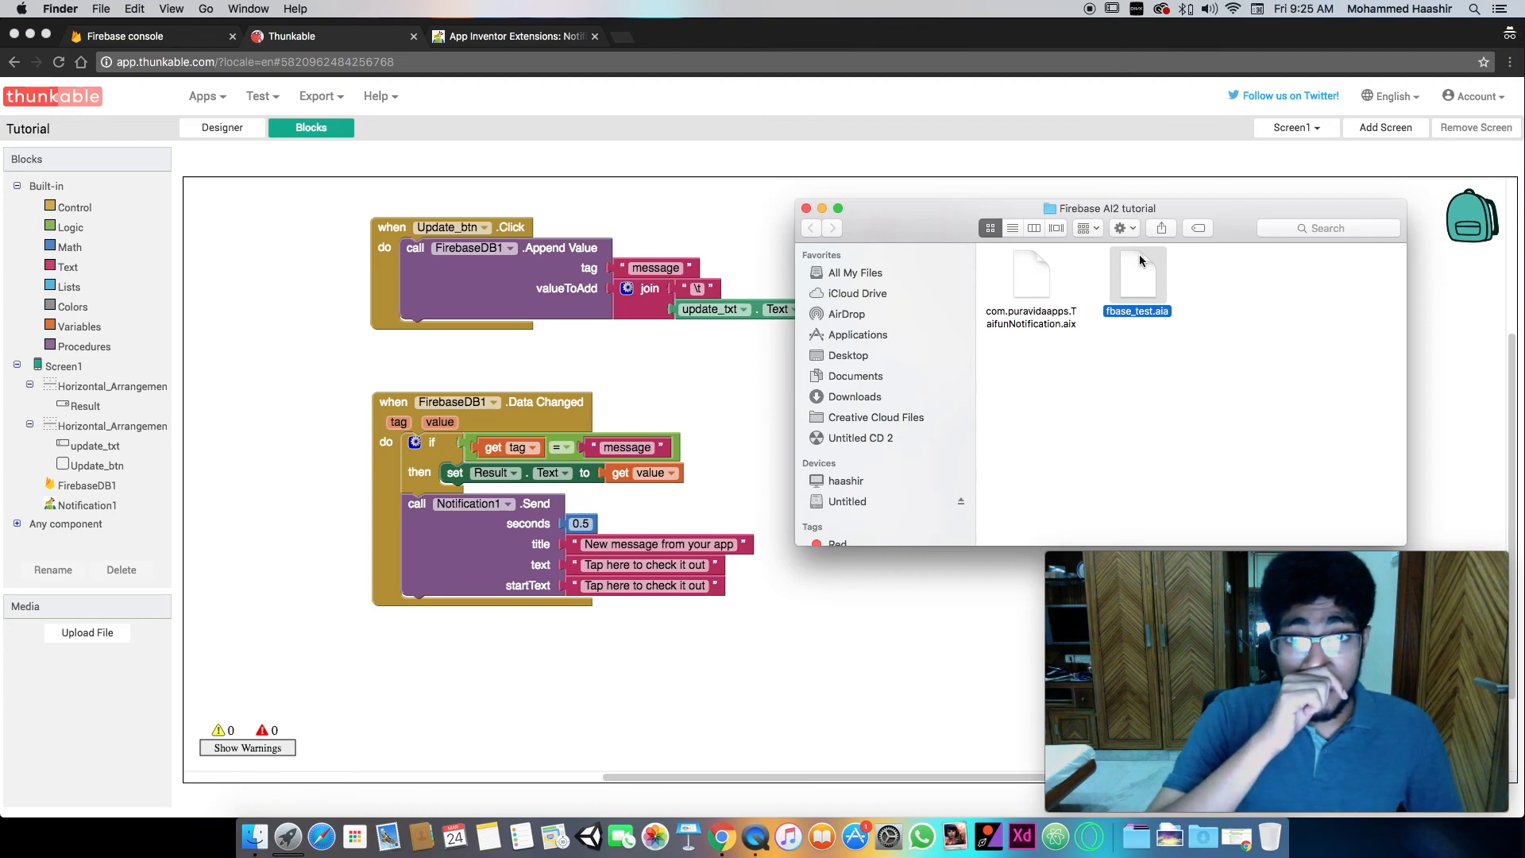
pyautogui.click(823, 208)
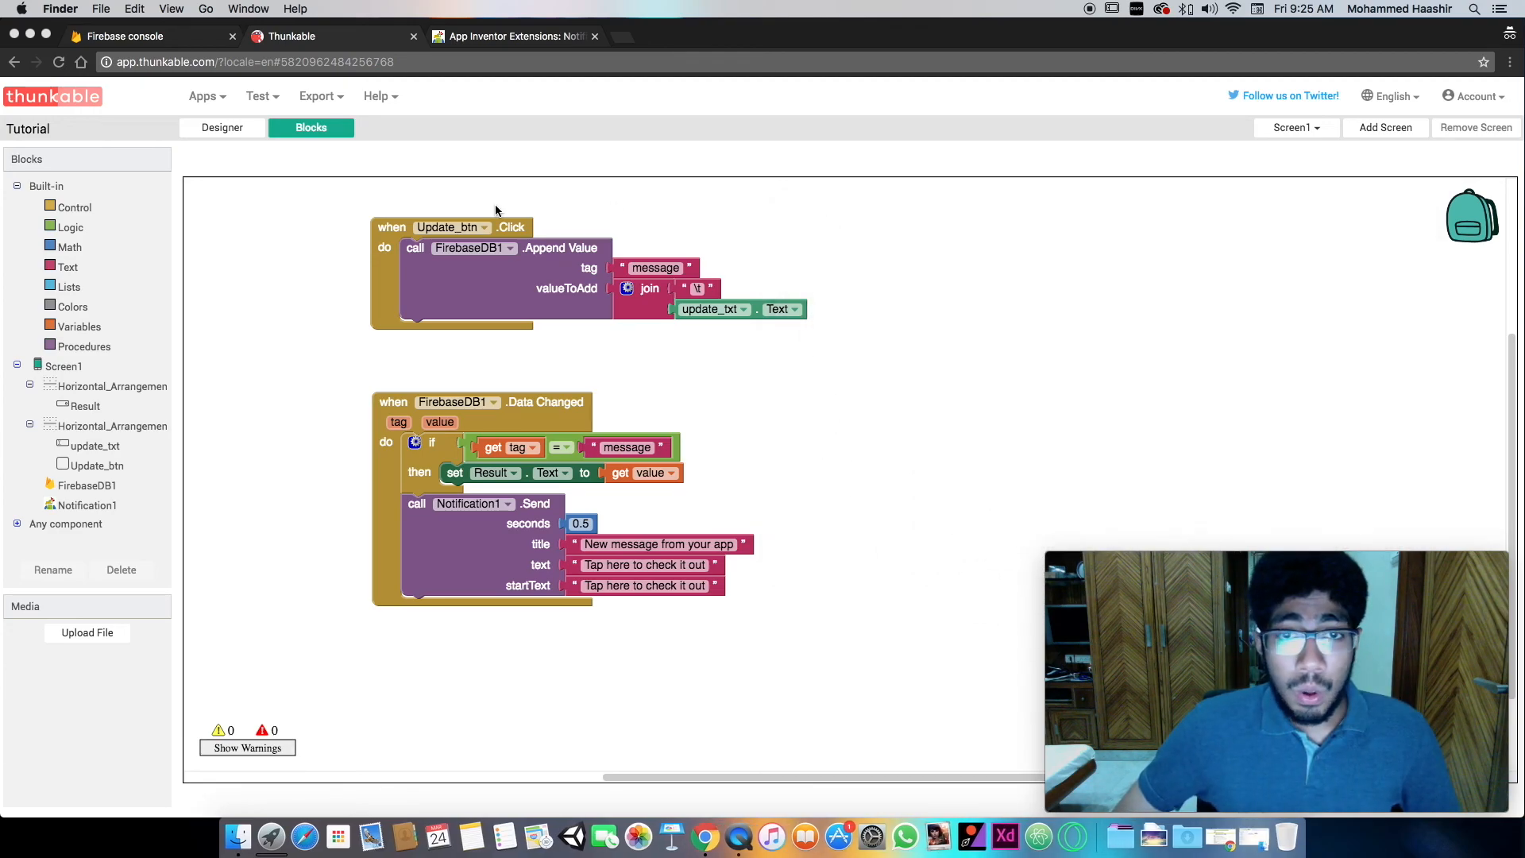
# - Look through the Media, Layout, User Interface, Artificial Intelligence and Drawing & Animation component categories in the Designer
pyautogui.click(213, 128)
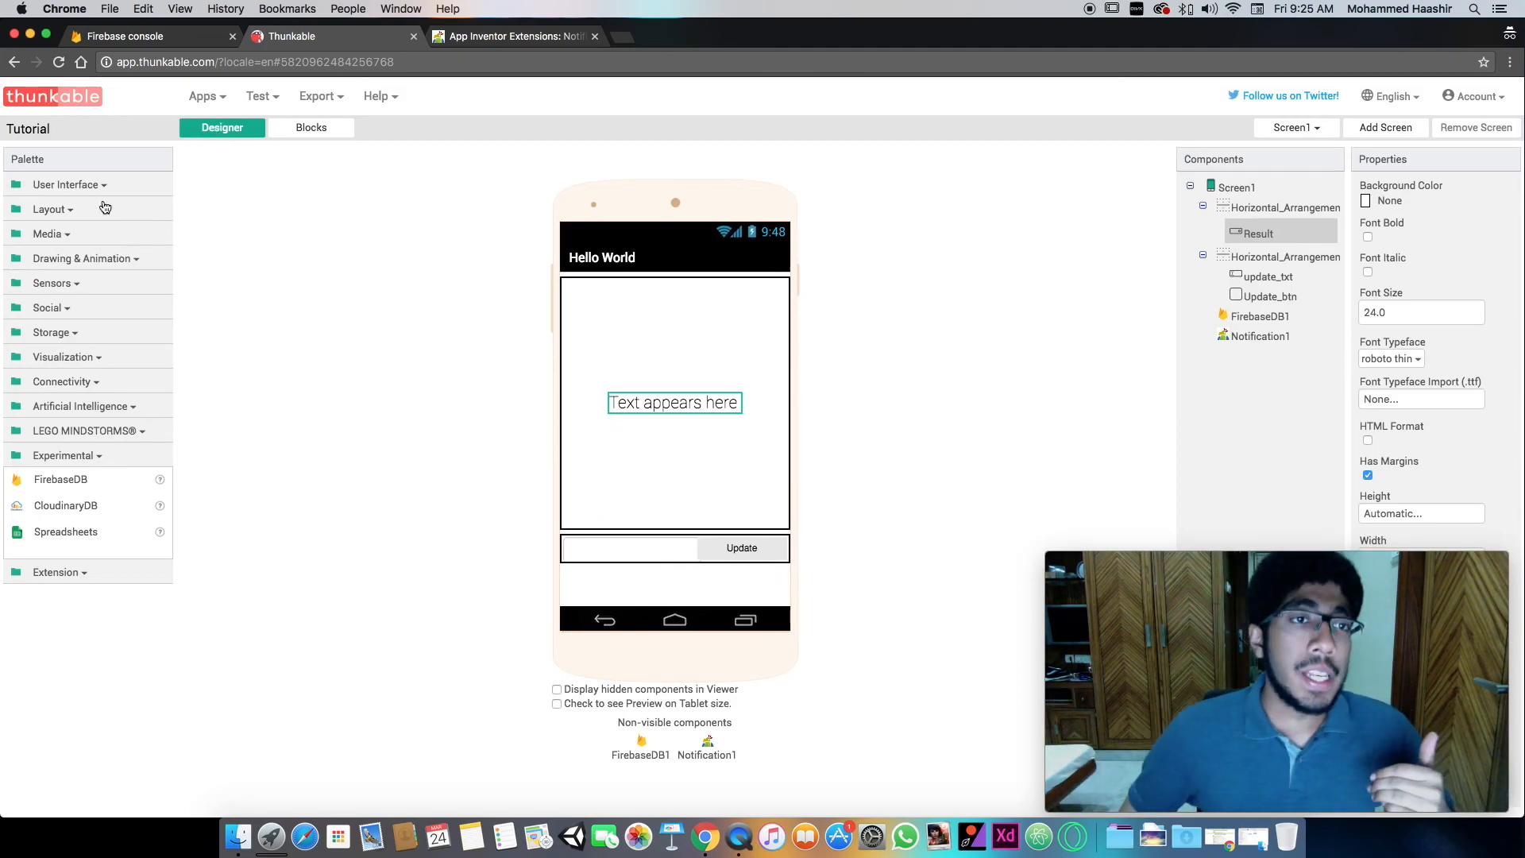
pyautogui.click(121, 235)
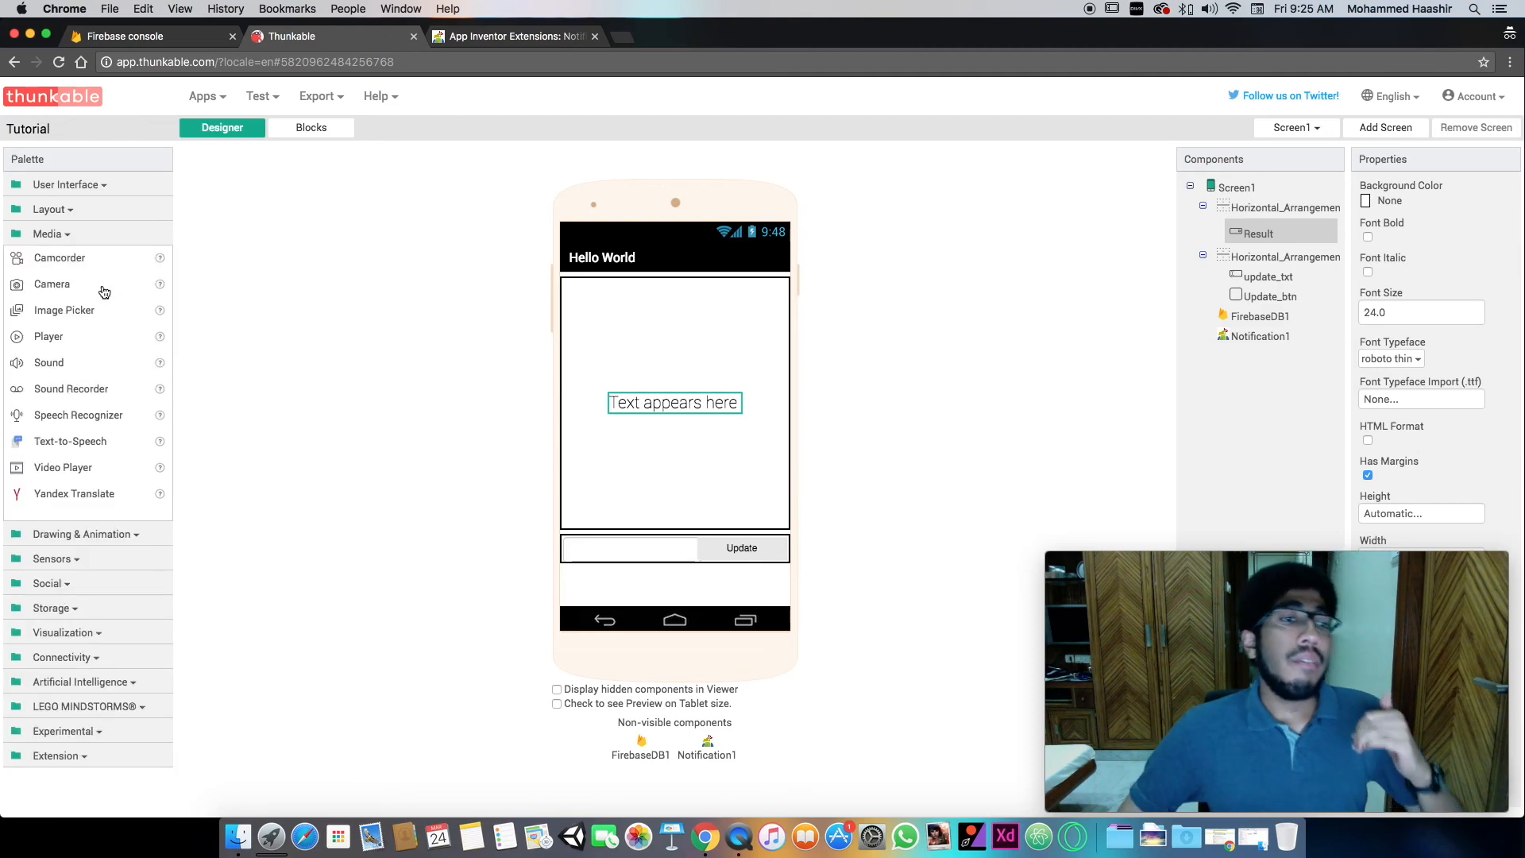
pyautogui.click(112, 214)
pyautogui.click(110, 185)
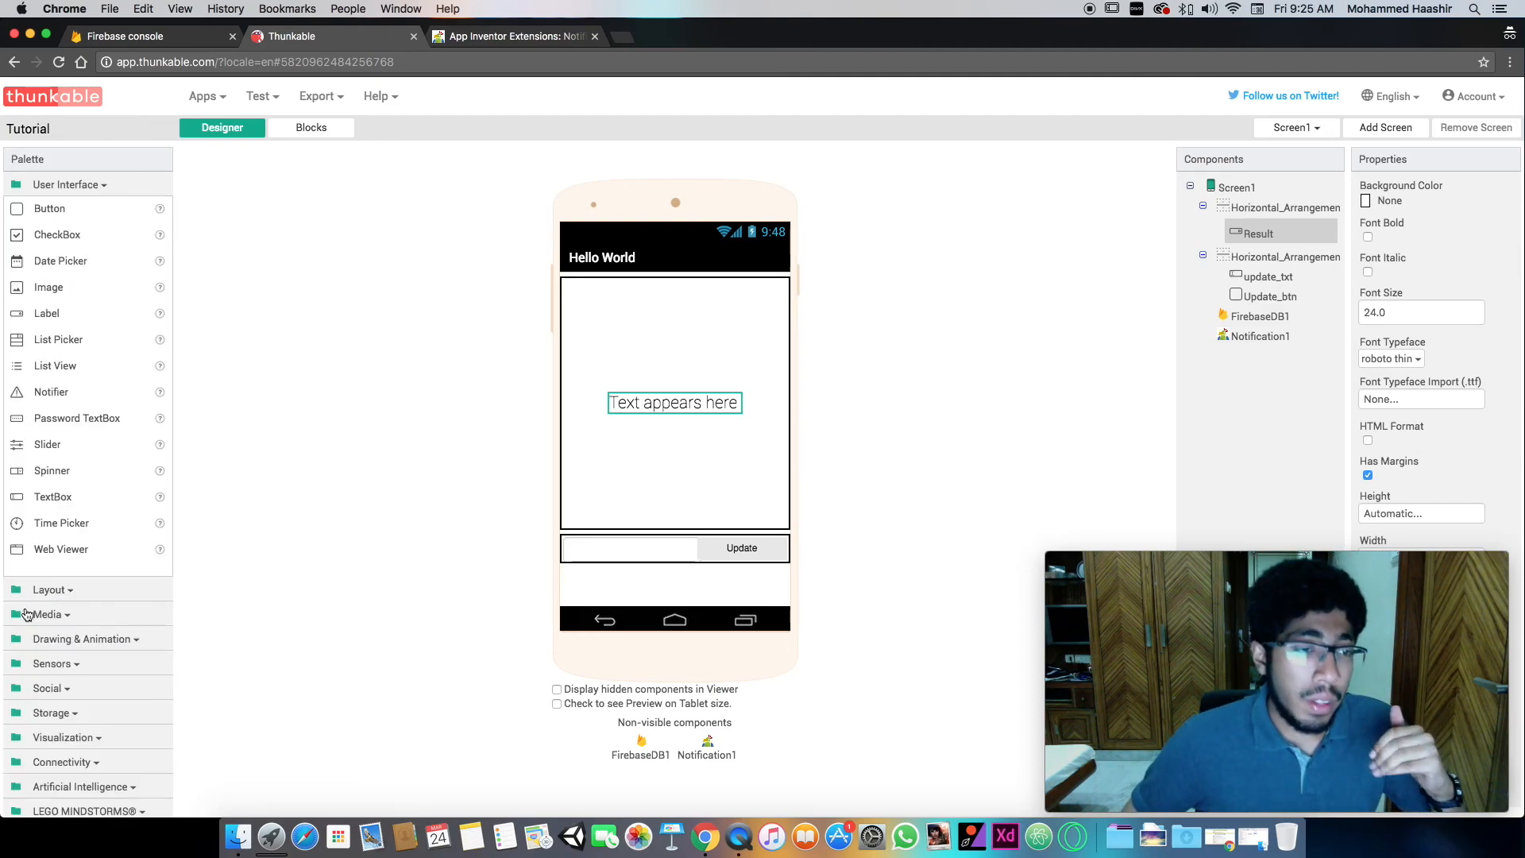
pyautogui.scroll(-2, 131, 635)
pyautogui.click(120, 715)
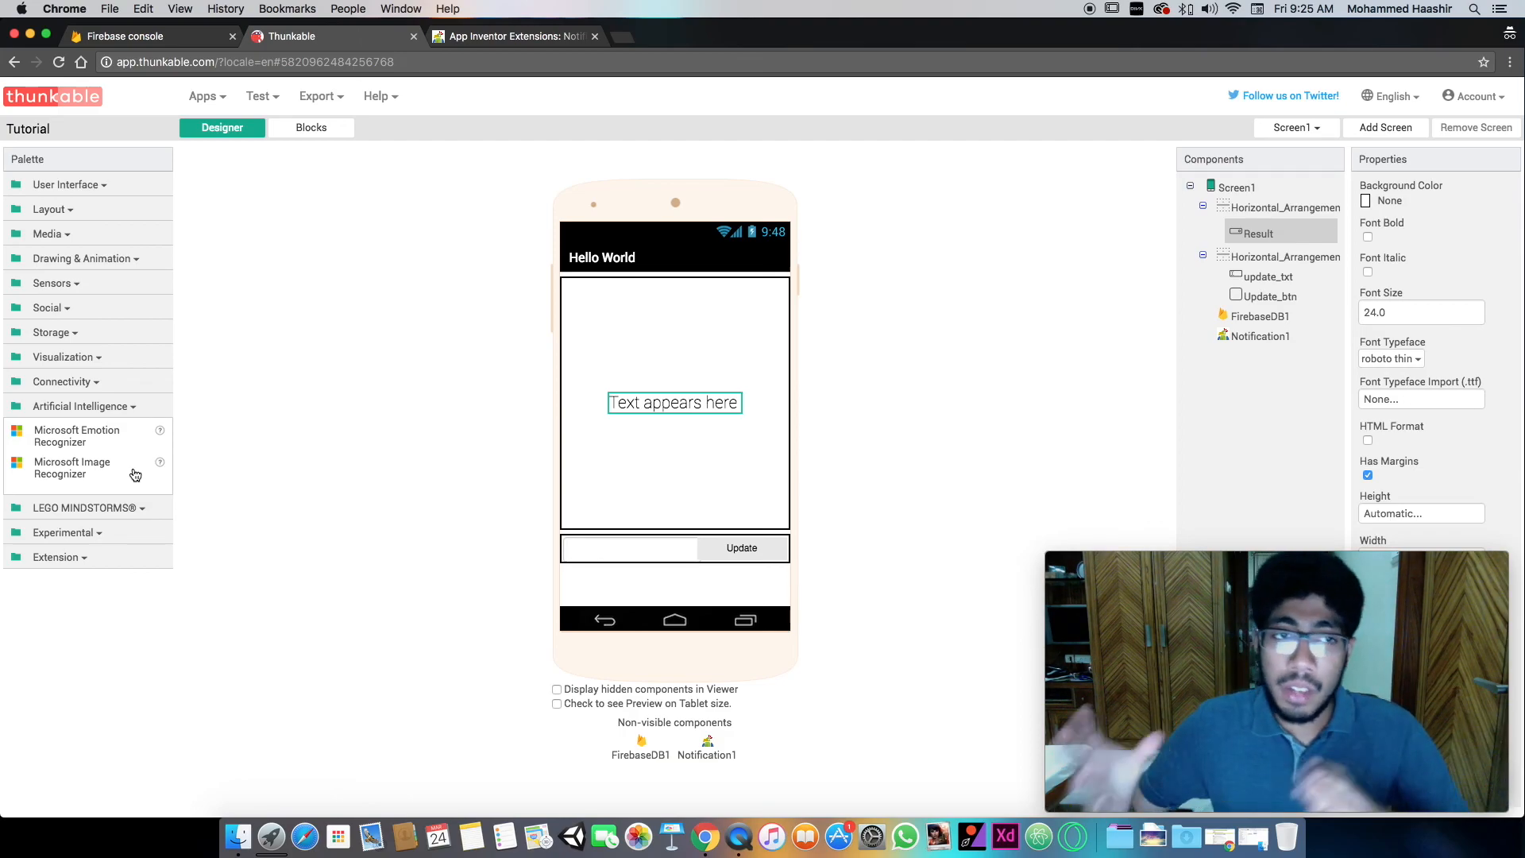
pyautogui.click(92, 259)
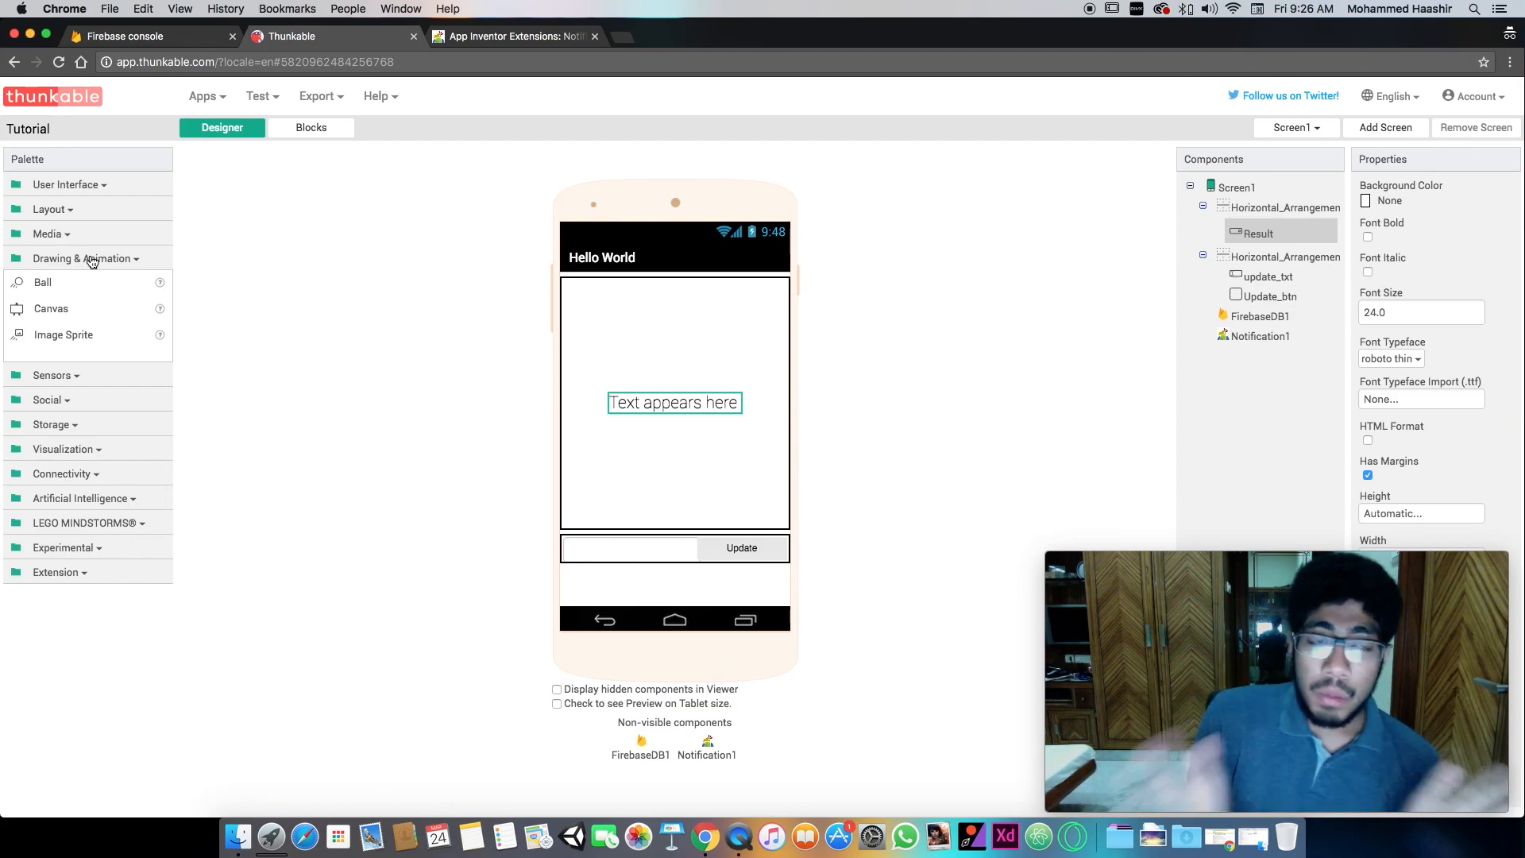
pyautogui.click(103, 186)
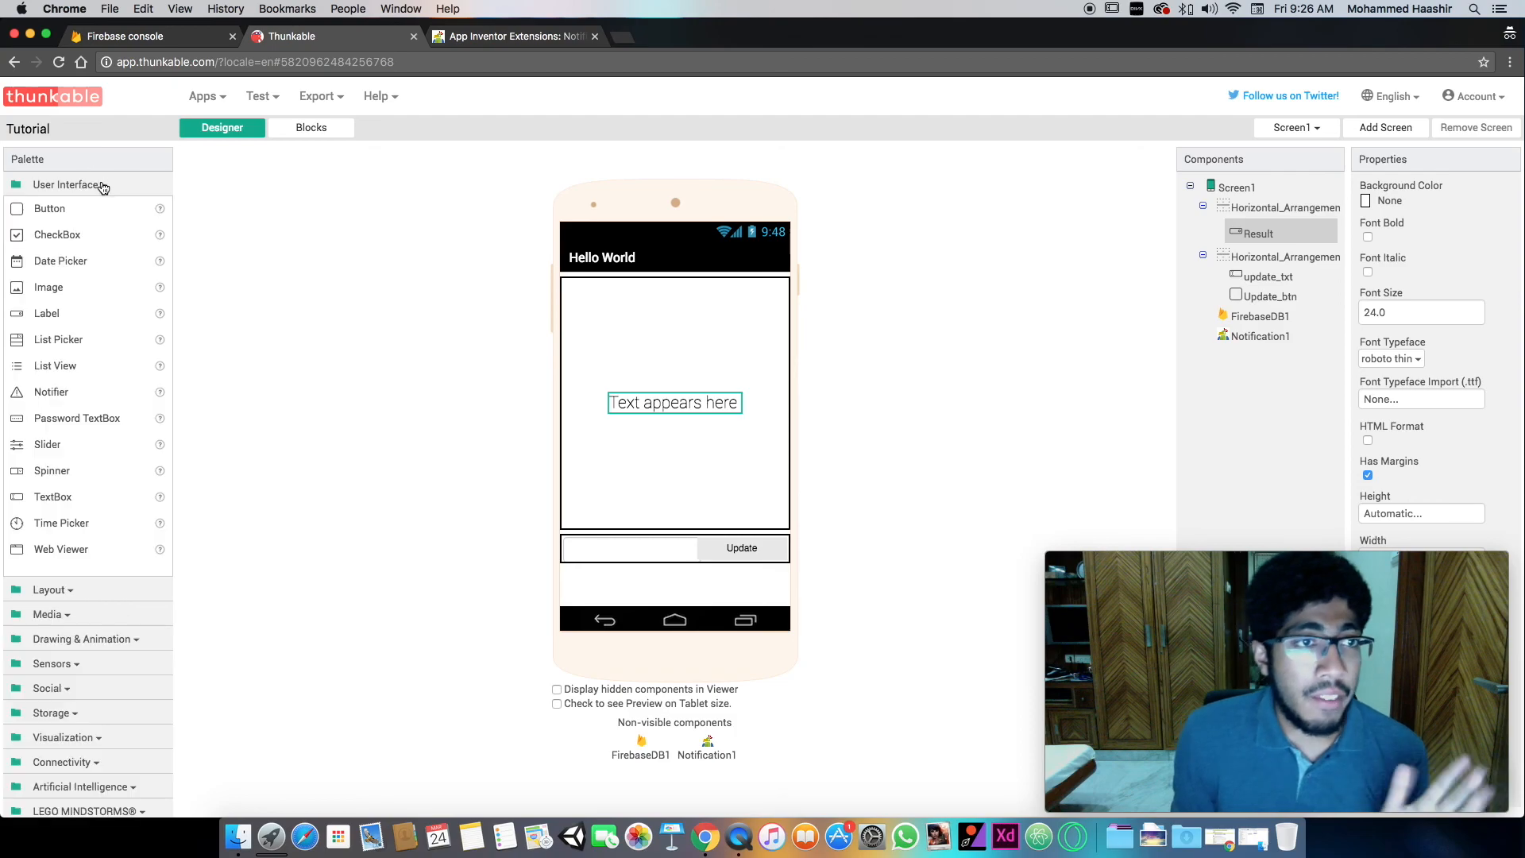
# - View the Firebase console briefly, and browse the App Inventor Extensions list on the Pura Vida Apps website
pyautogui.click(127, 37)
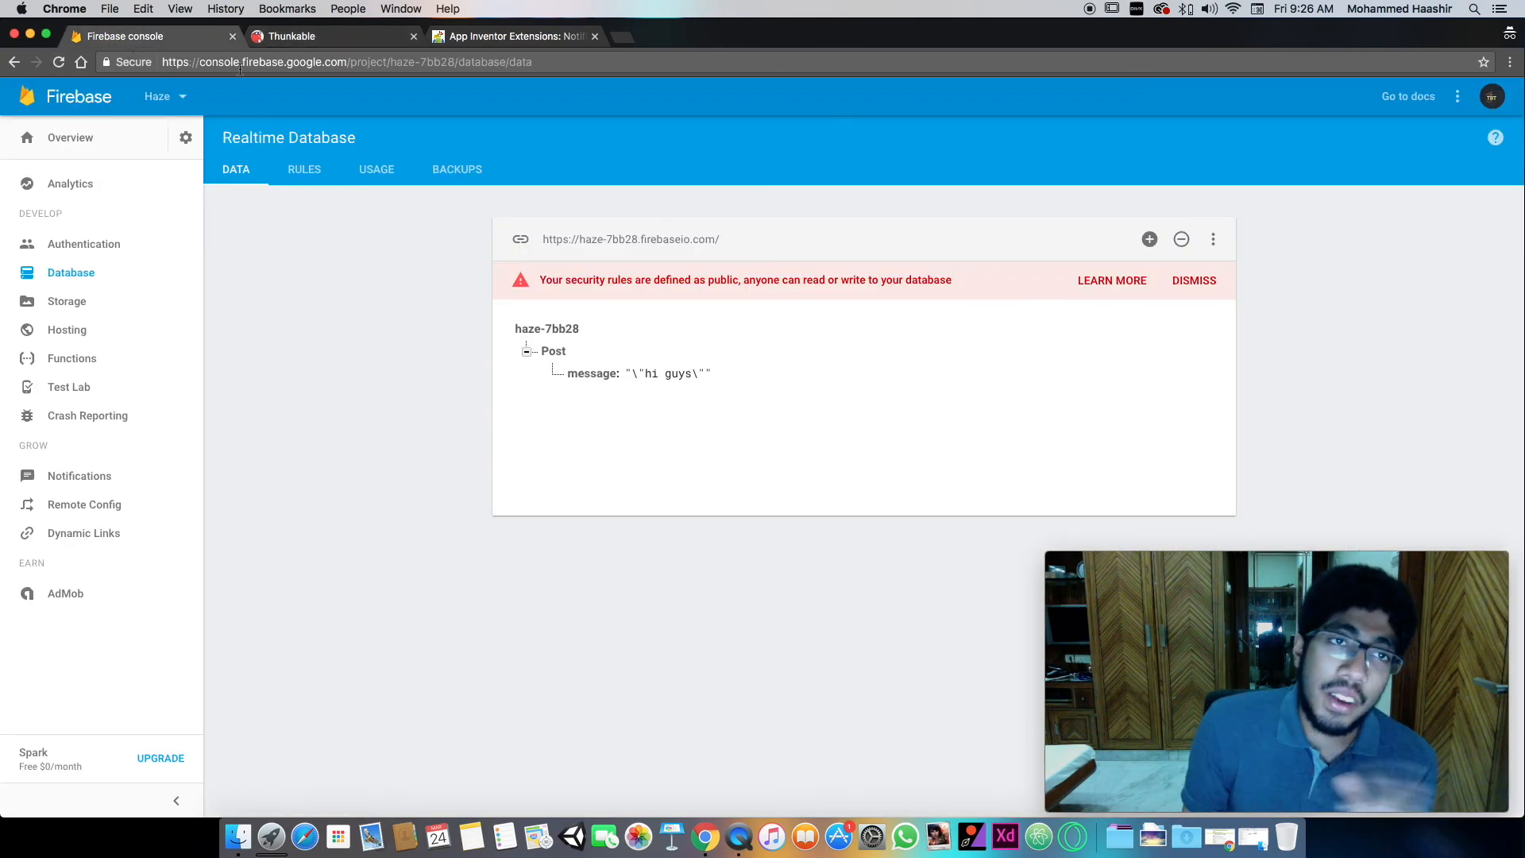
pyautogui.click(332, 35)
pyautogui.click(516, 36)
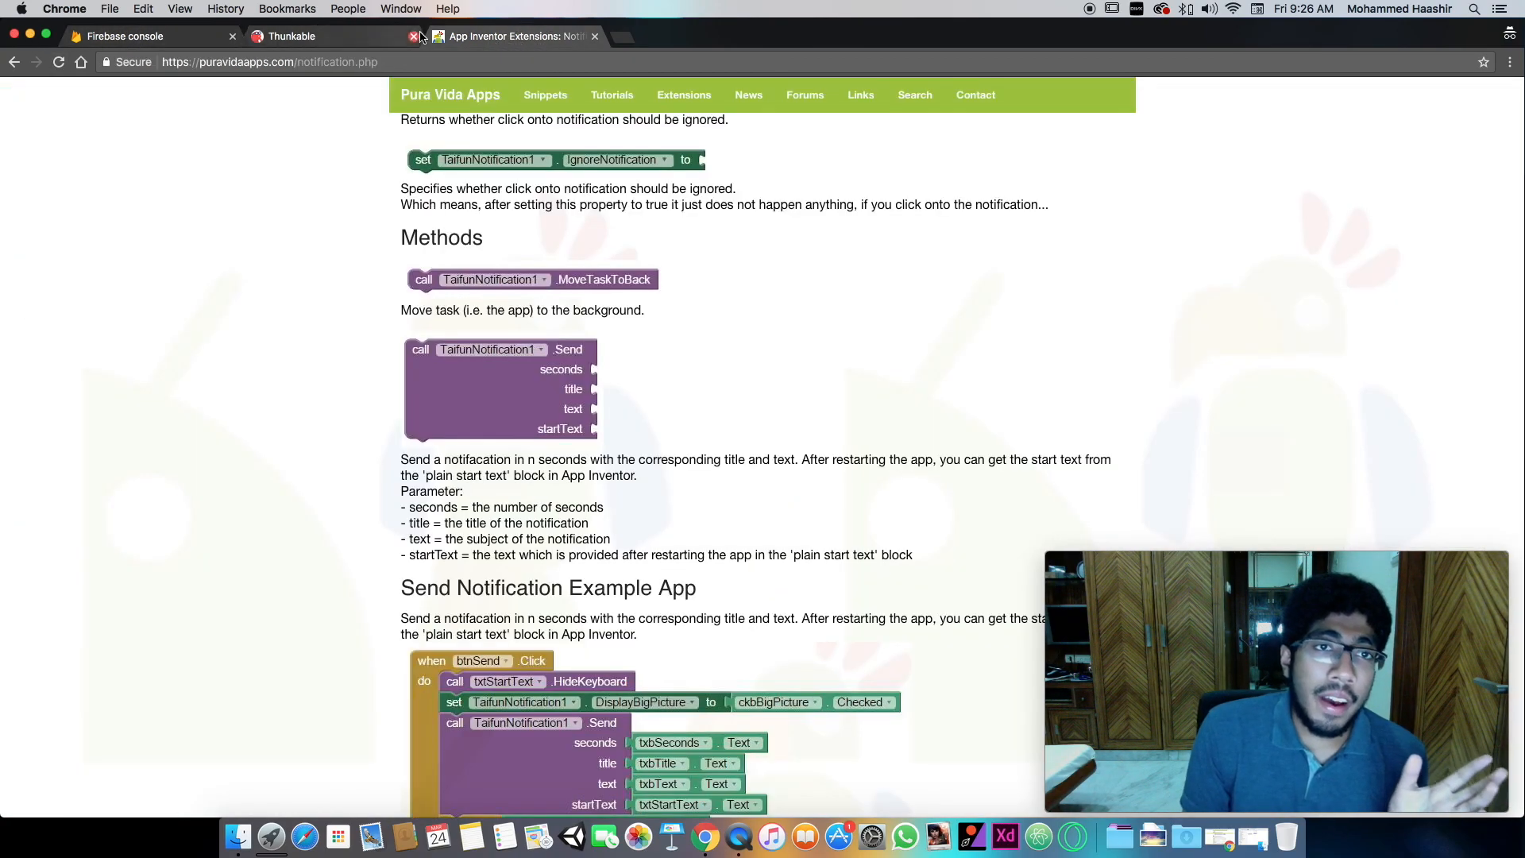
pyautogui.scroll(10, 299, 155)
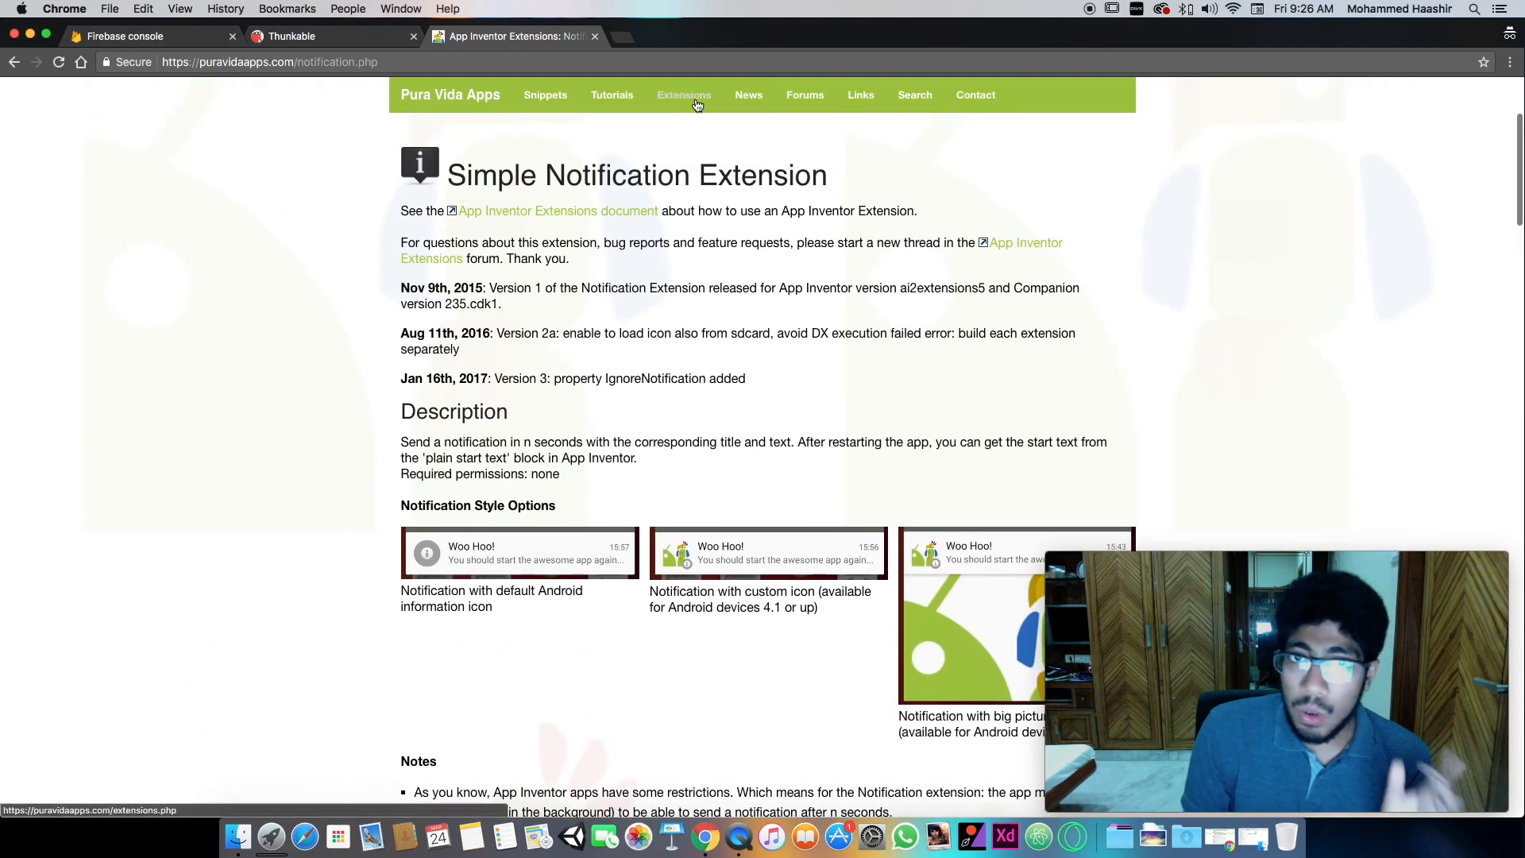
pyautogui.click(674, 108)
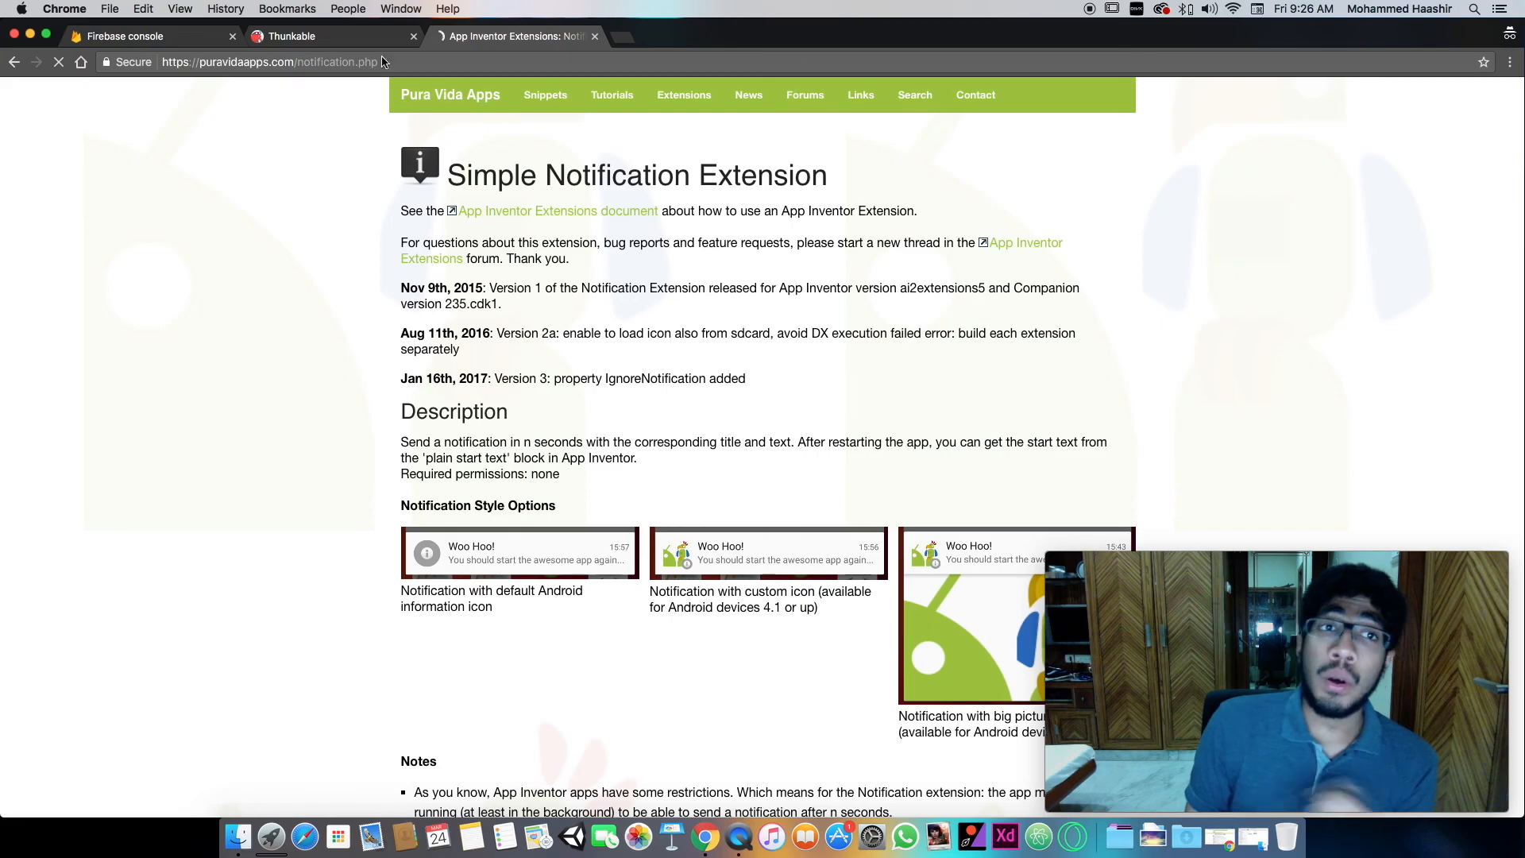
pyautogui.scroll(-12, 508, 214)
pyautogui.scroll(5, 542, 254)
pyautogui.scroll(-5, 546, 251)
pyautogui.scroll(-3, 546, 250)
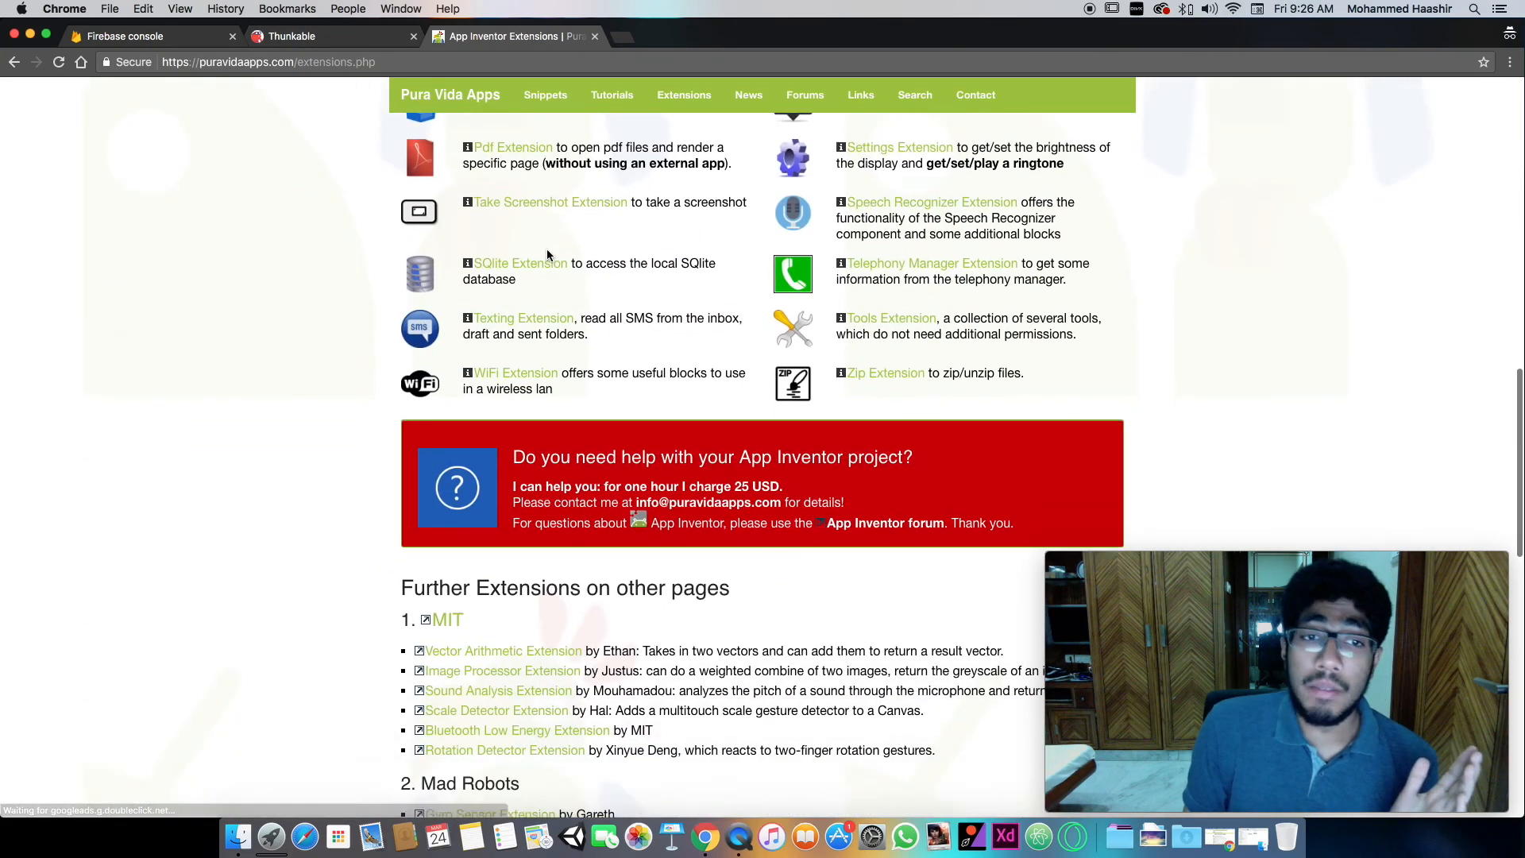
pyautogui.scroll(15, 546, 250)
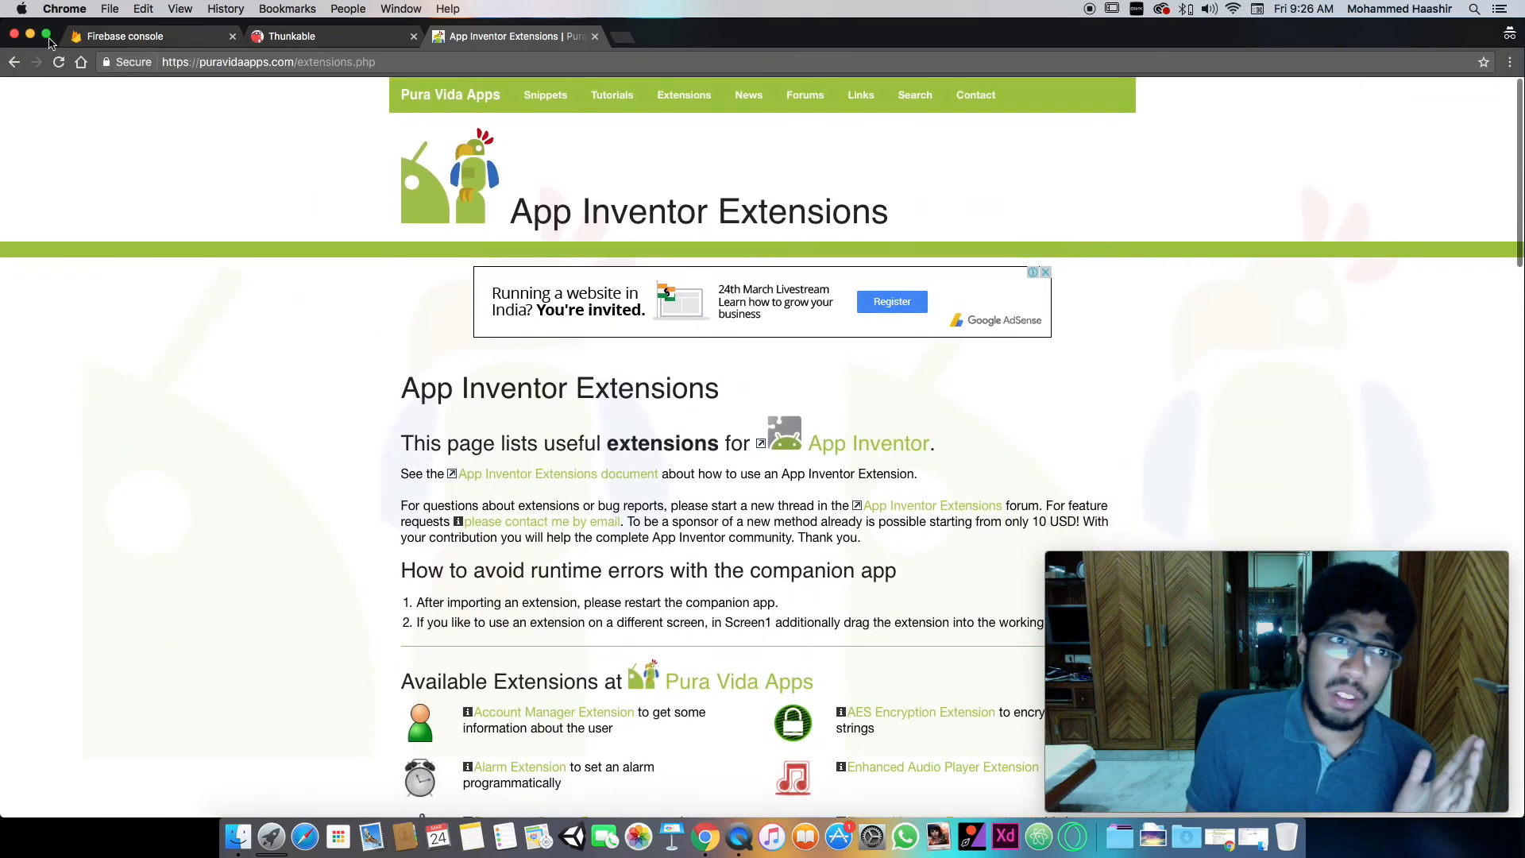
# - Return to the Thunkable project and minimize the browser window
pyautogui.click(276, 62)
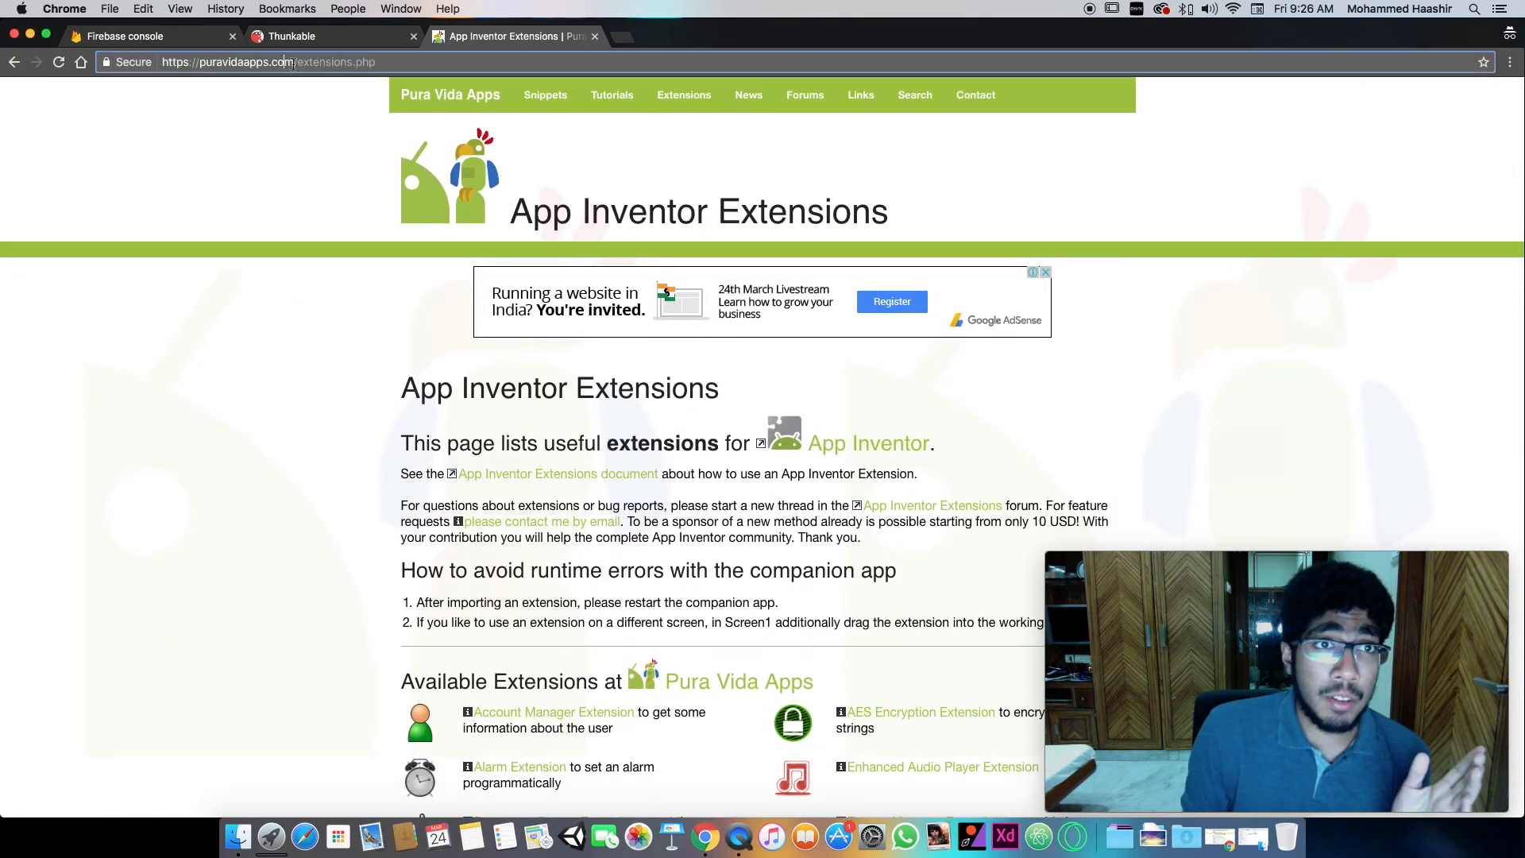
pyautogui.click(294, 36)
pyautogui.click(31, 36)
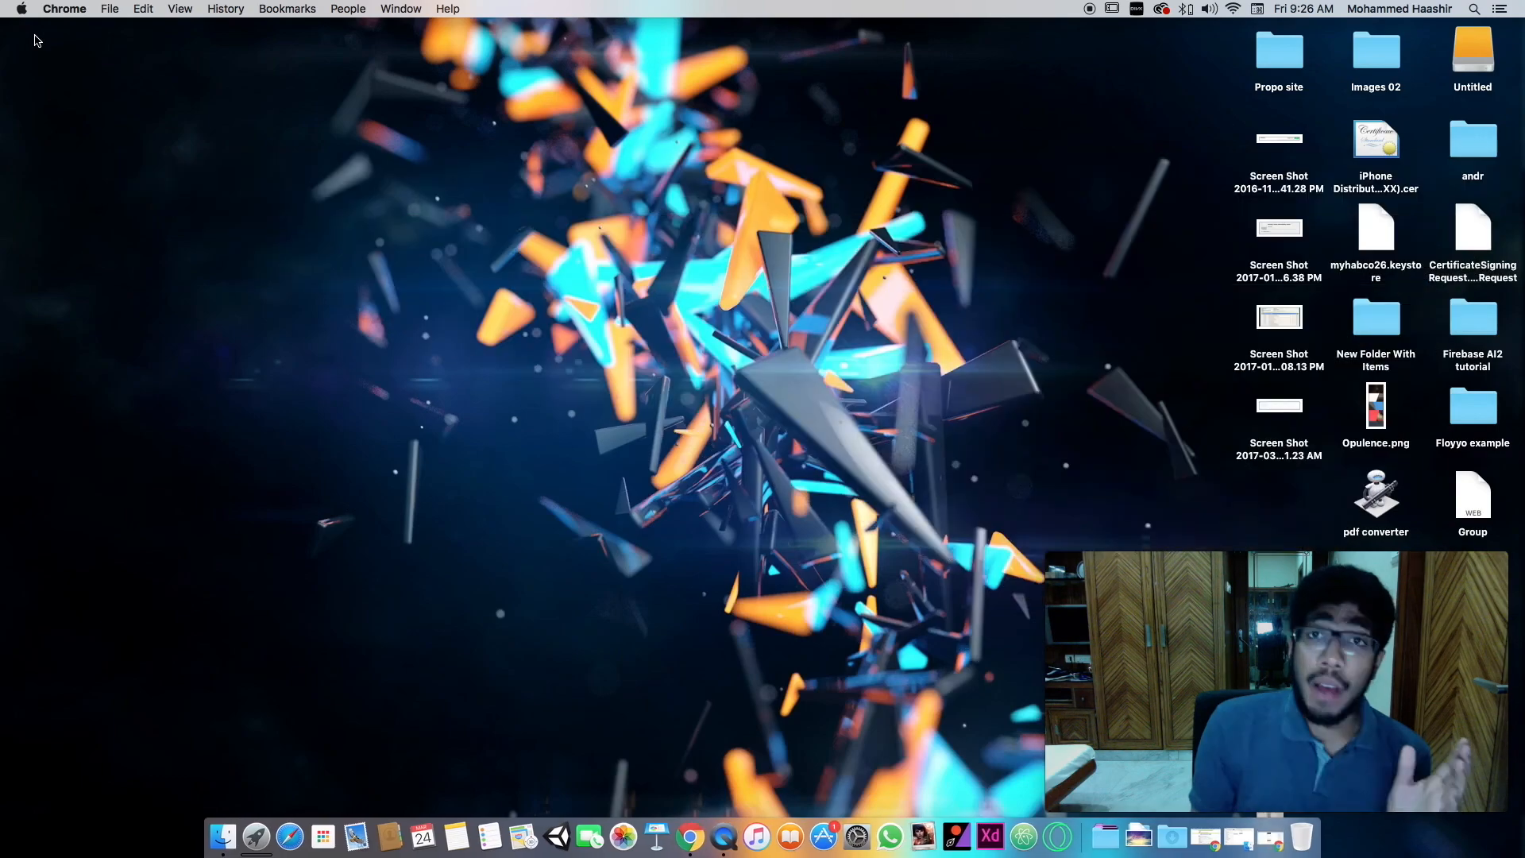